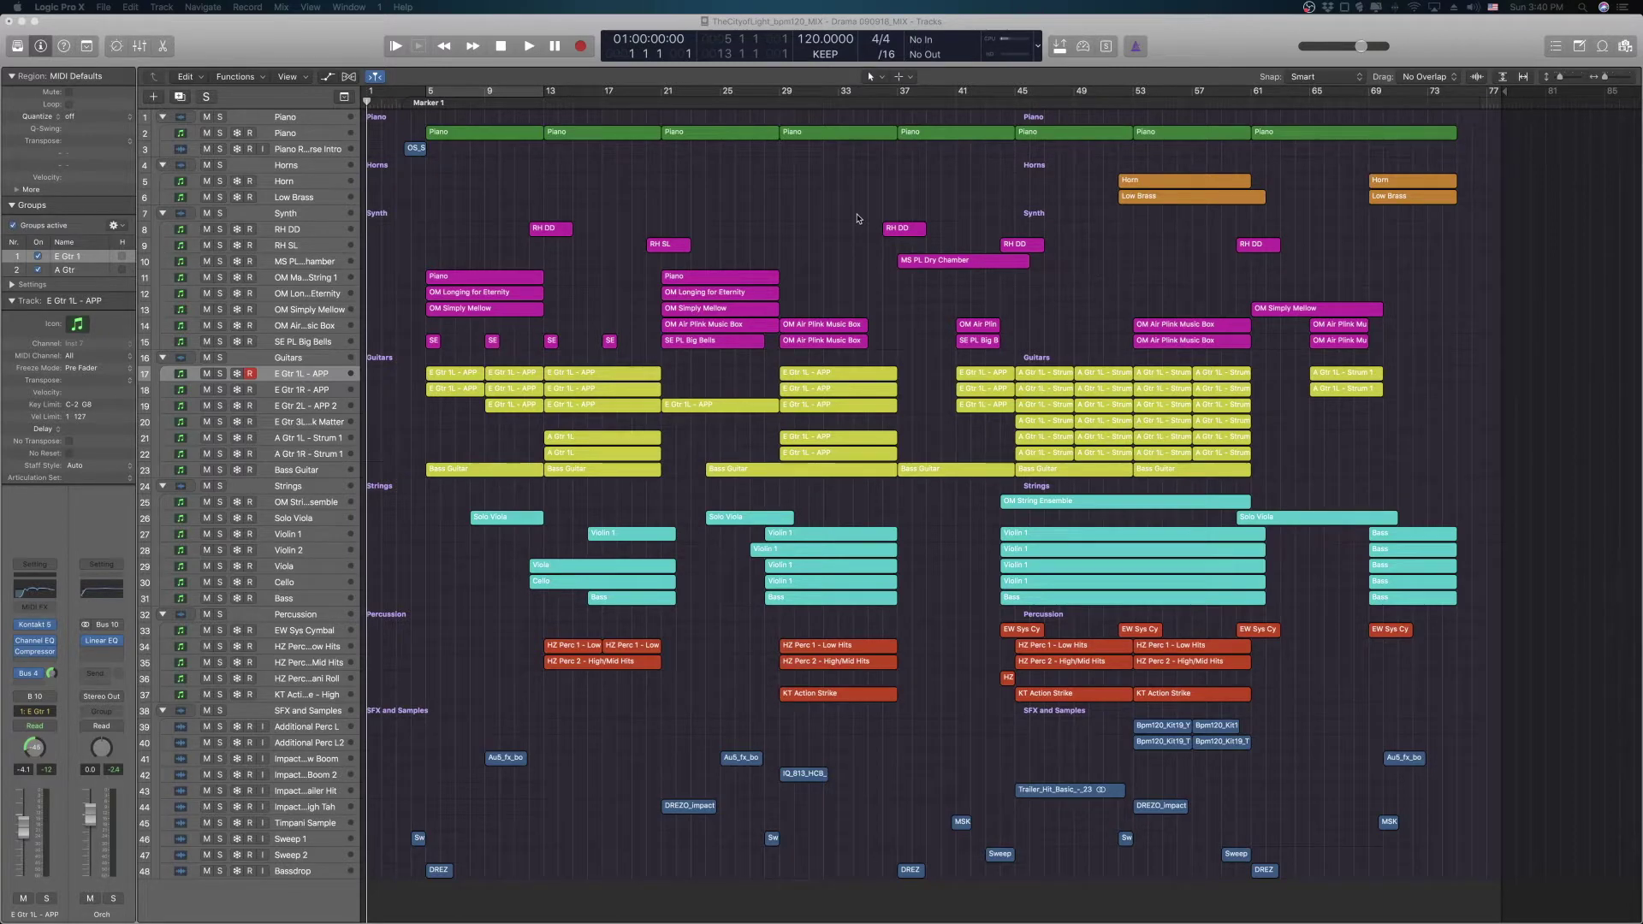
- Enlarge the track rows vertically until the region contents and the volume and pan controls of each track show
key(super+Down)
key(super+Down)
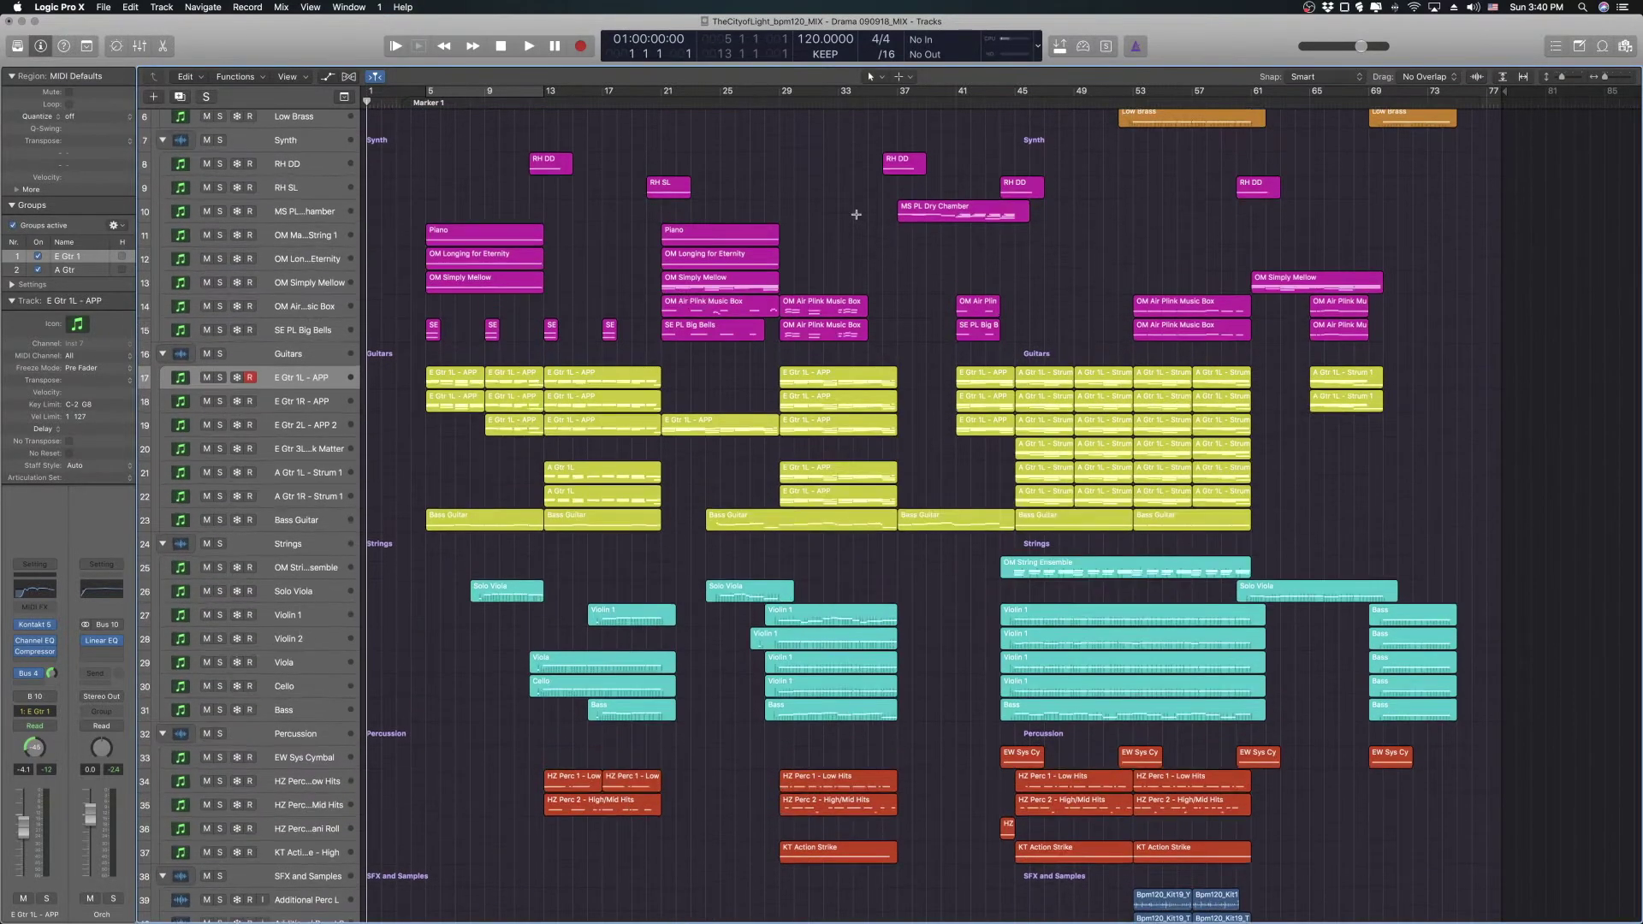
key(super+Down)
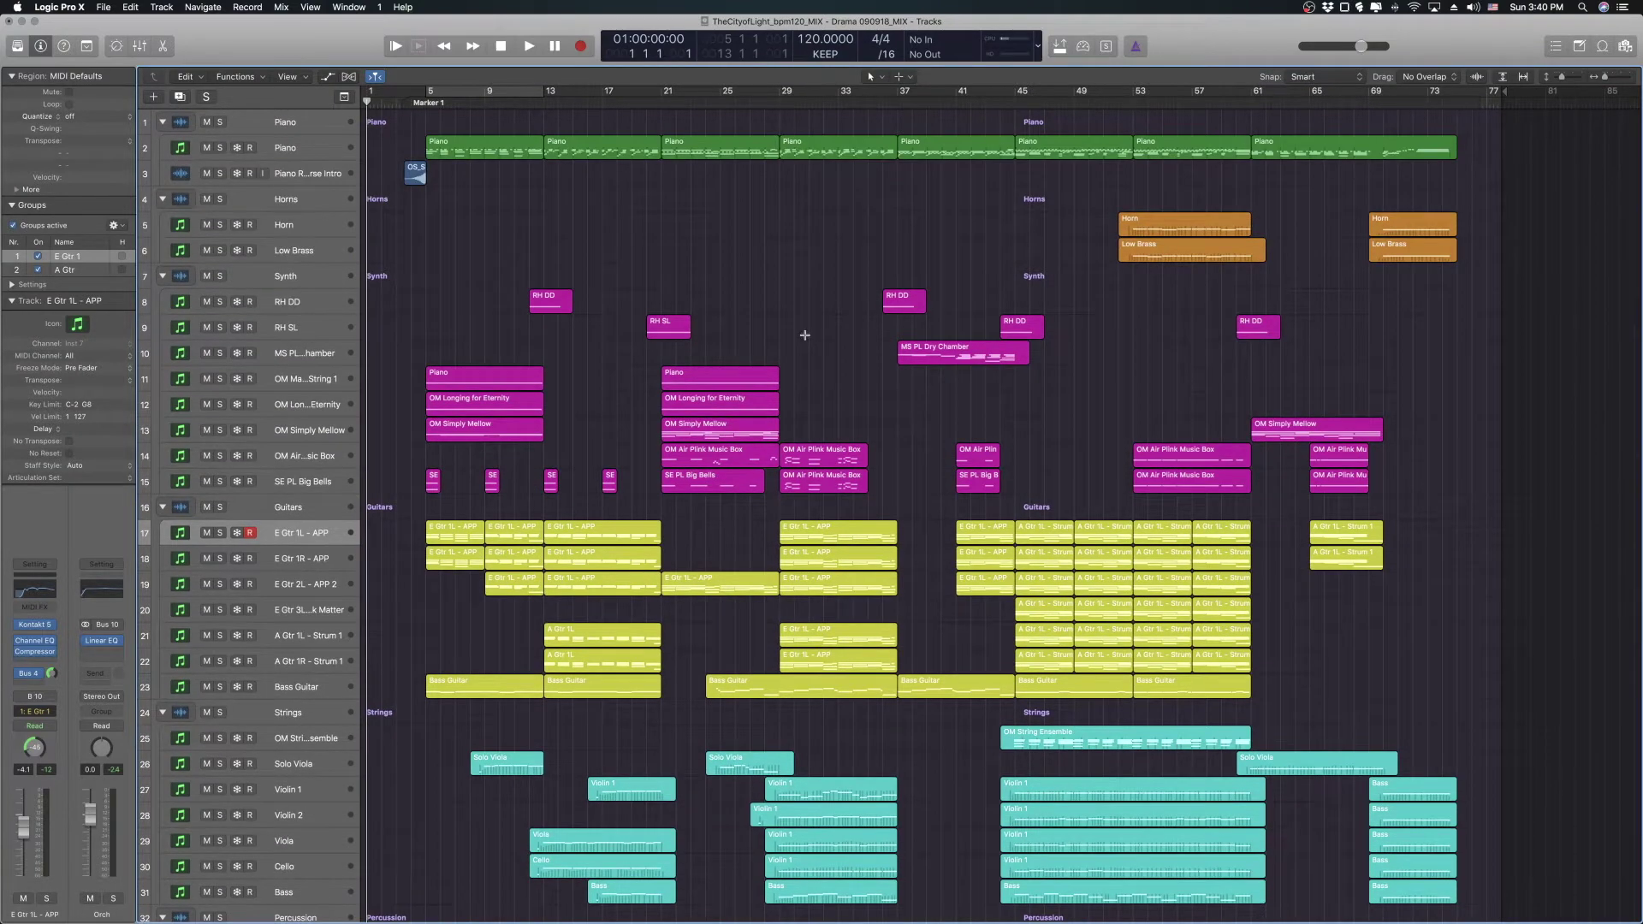
key(super+Down)
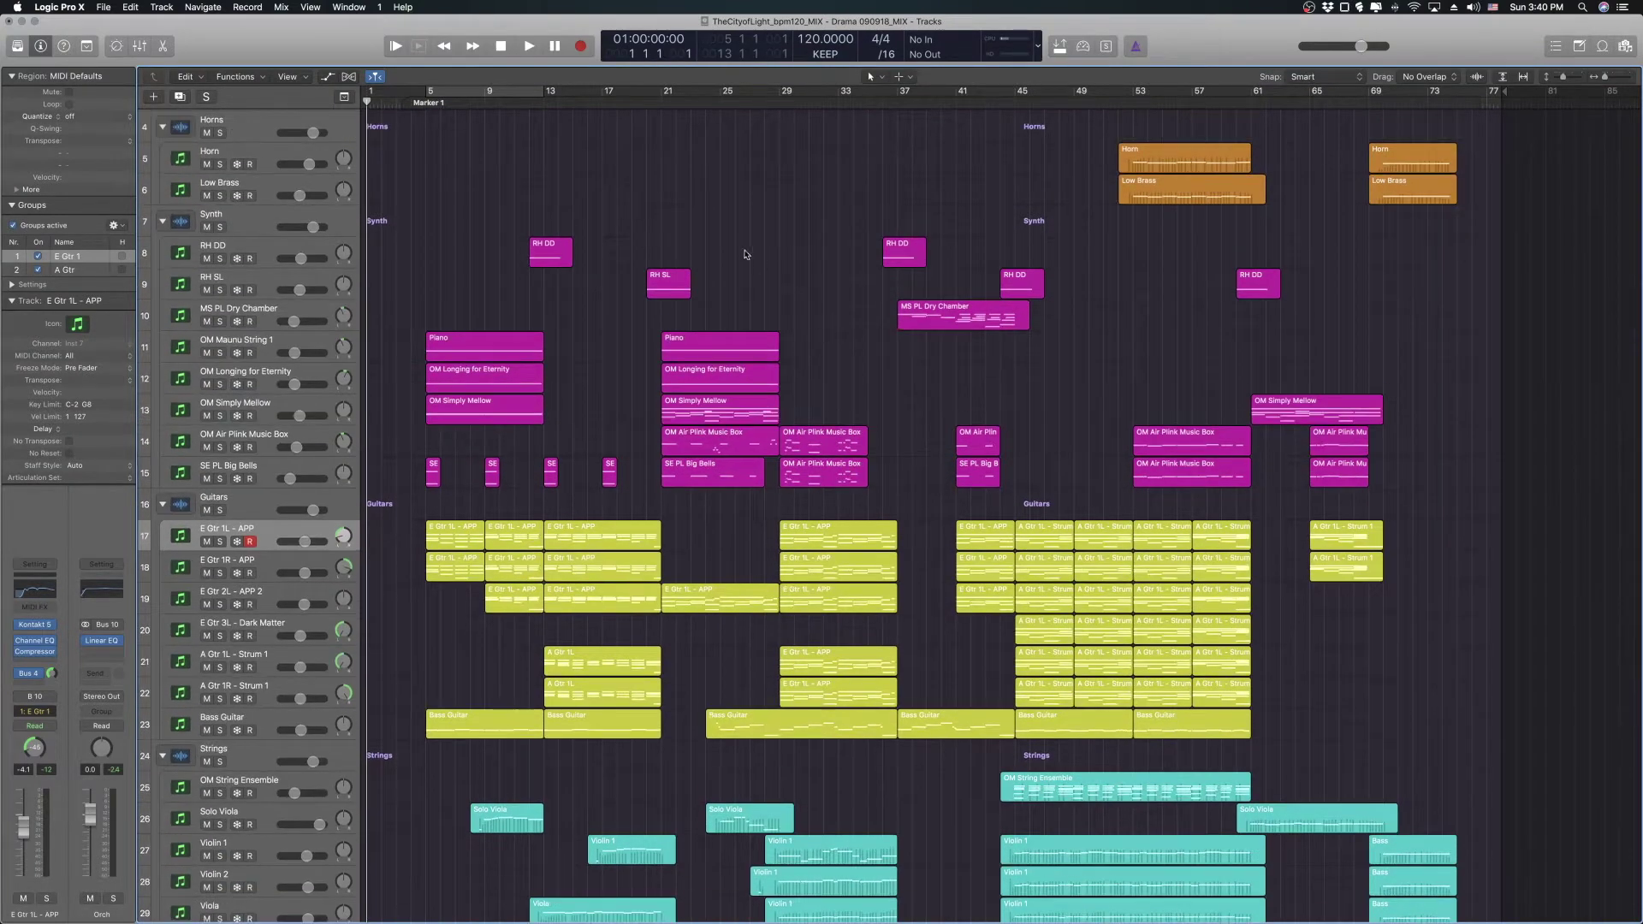
scroll(758, 257, up, 3)
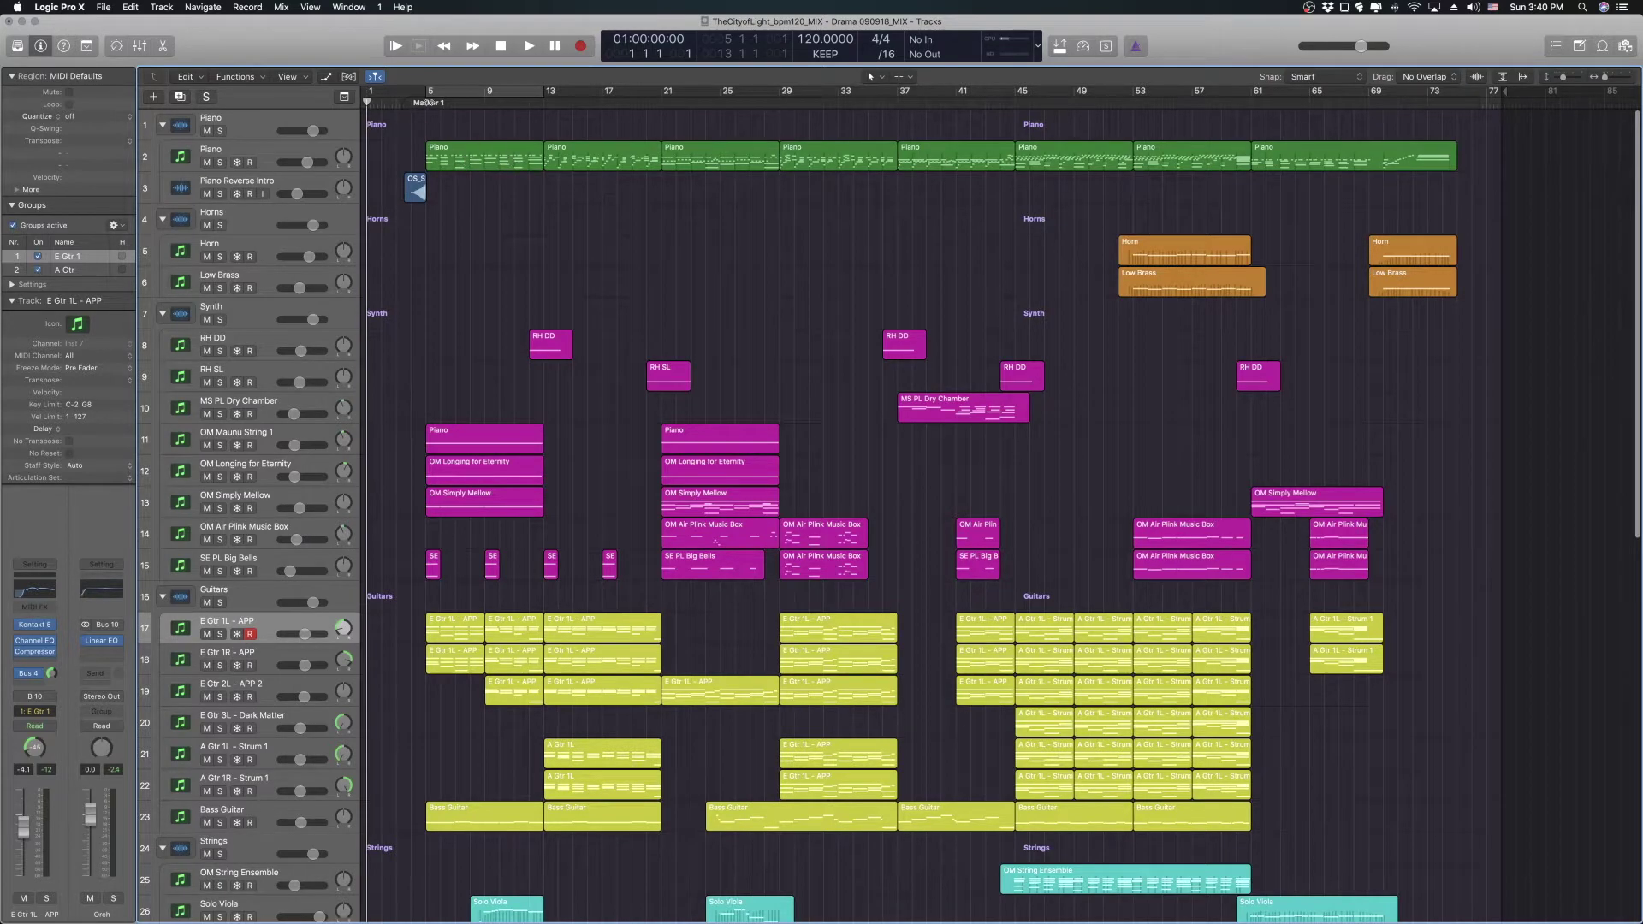
- Mark song sections in turn with the cycle range: bars 45 to 61, bars 61 to 77, and lastly bars 5 to 21
click(548, 110)
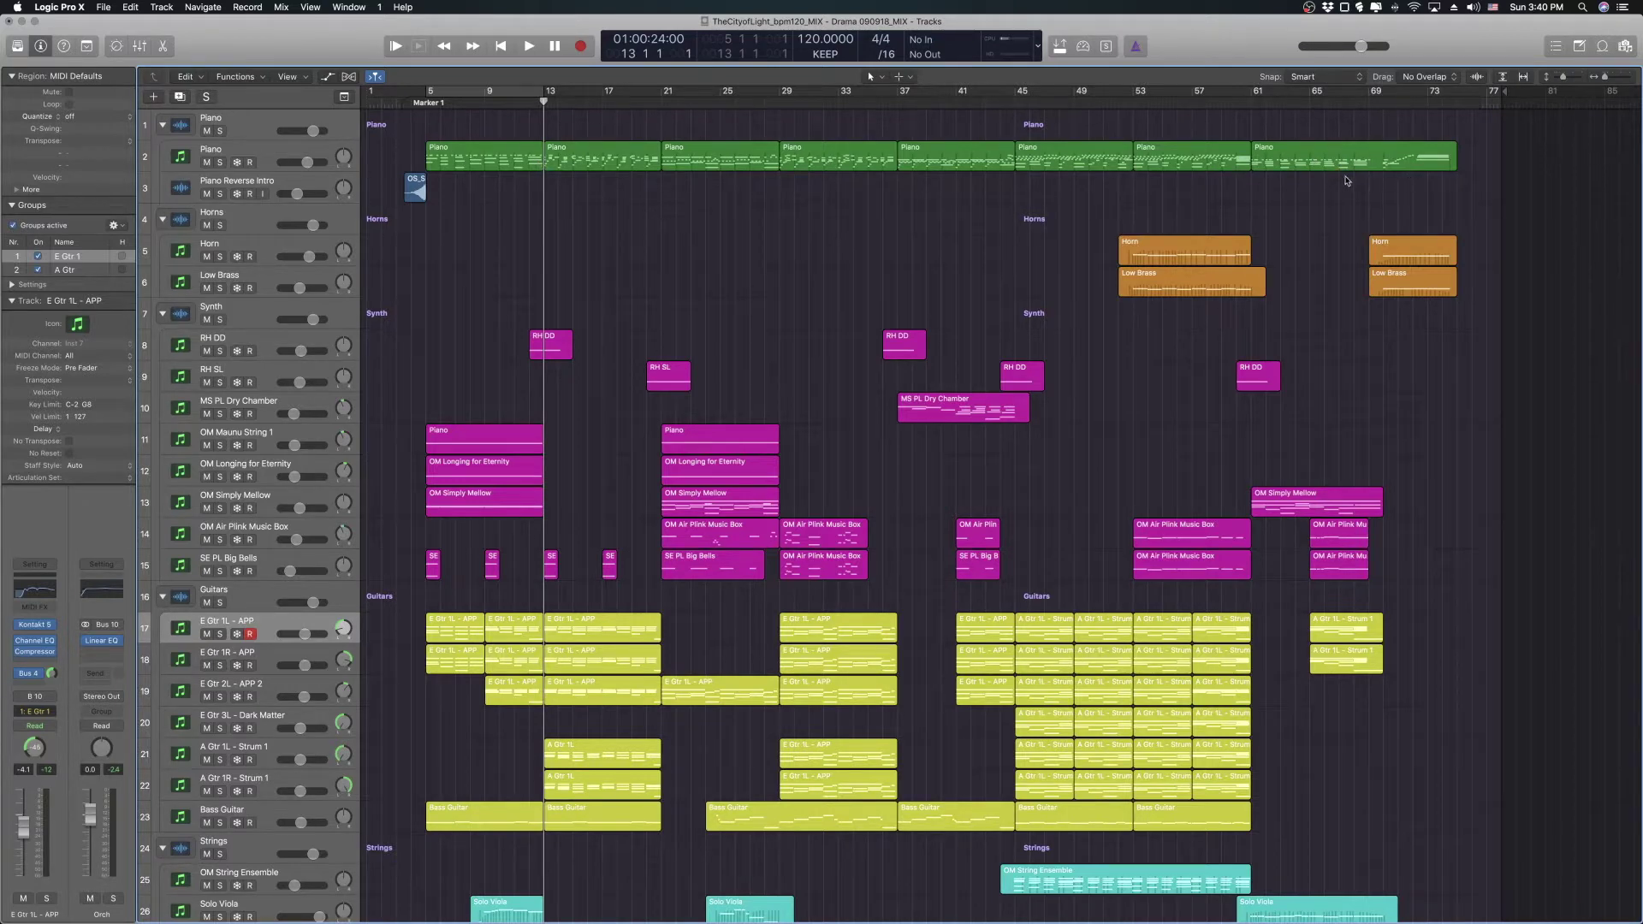
drag(426, 110, 1250, 95)
click(444, 92)
click(676, 103)
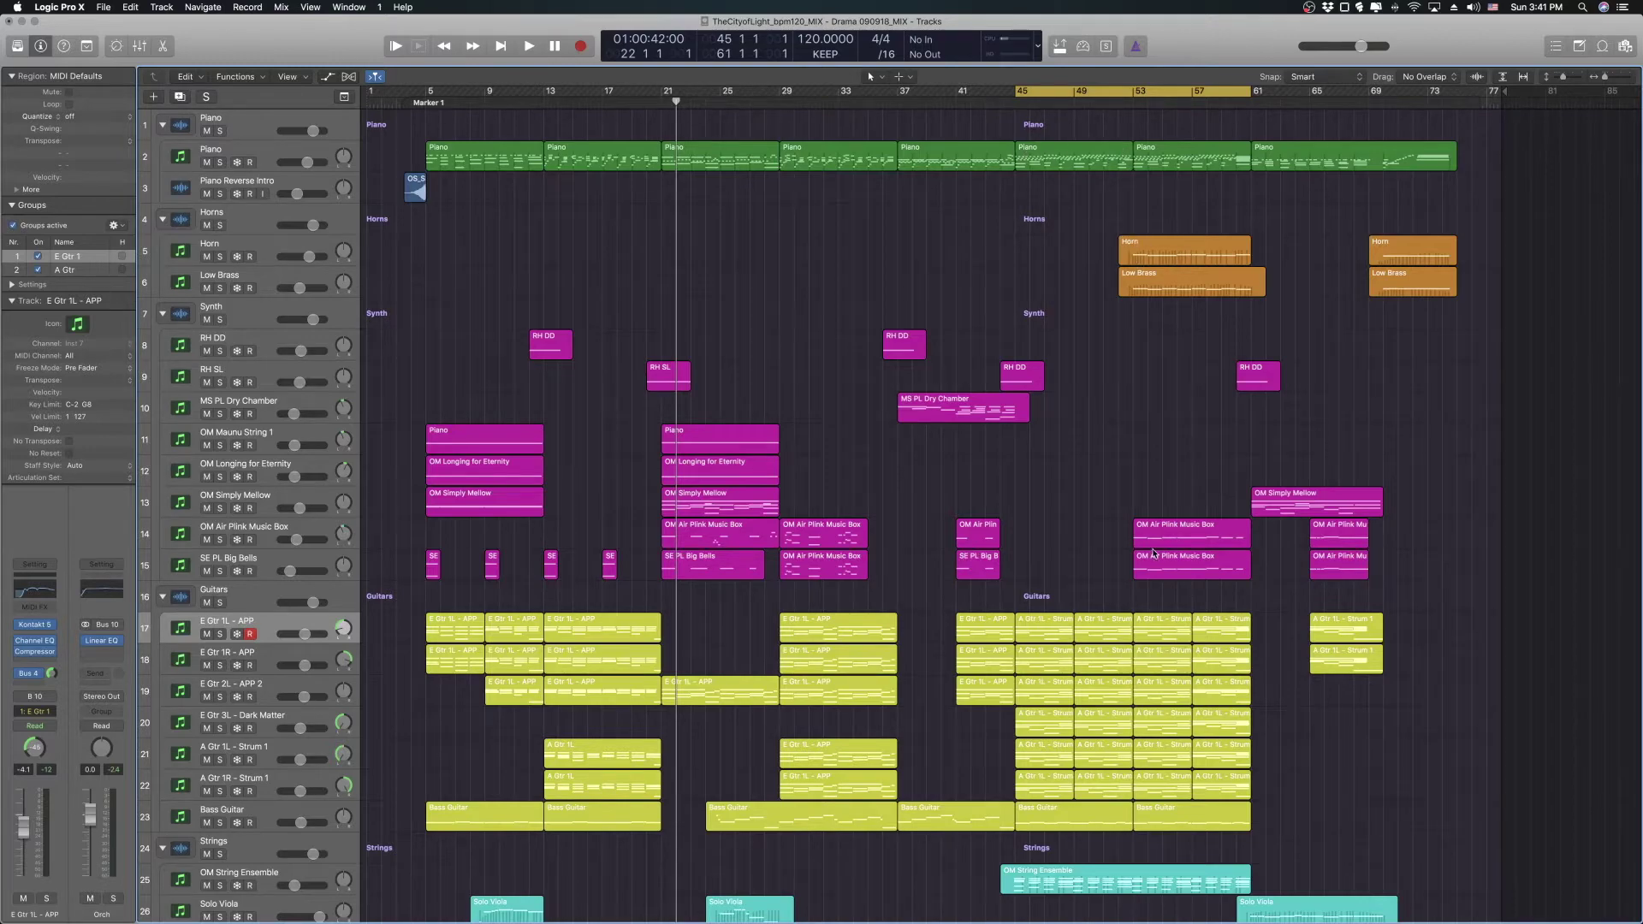
scroll(1172, 410, down, 3)
scroll(1198, 451, down, 1)
scroll(1172, 583, down, 10)
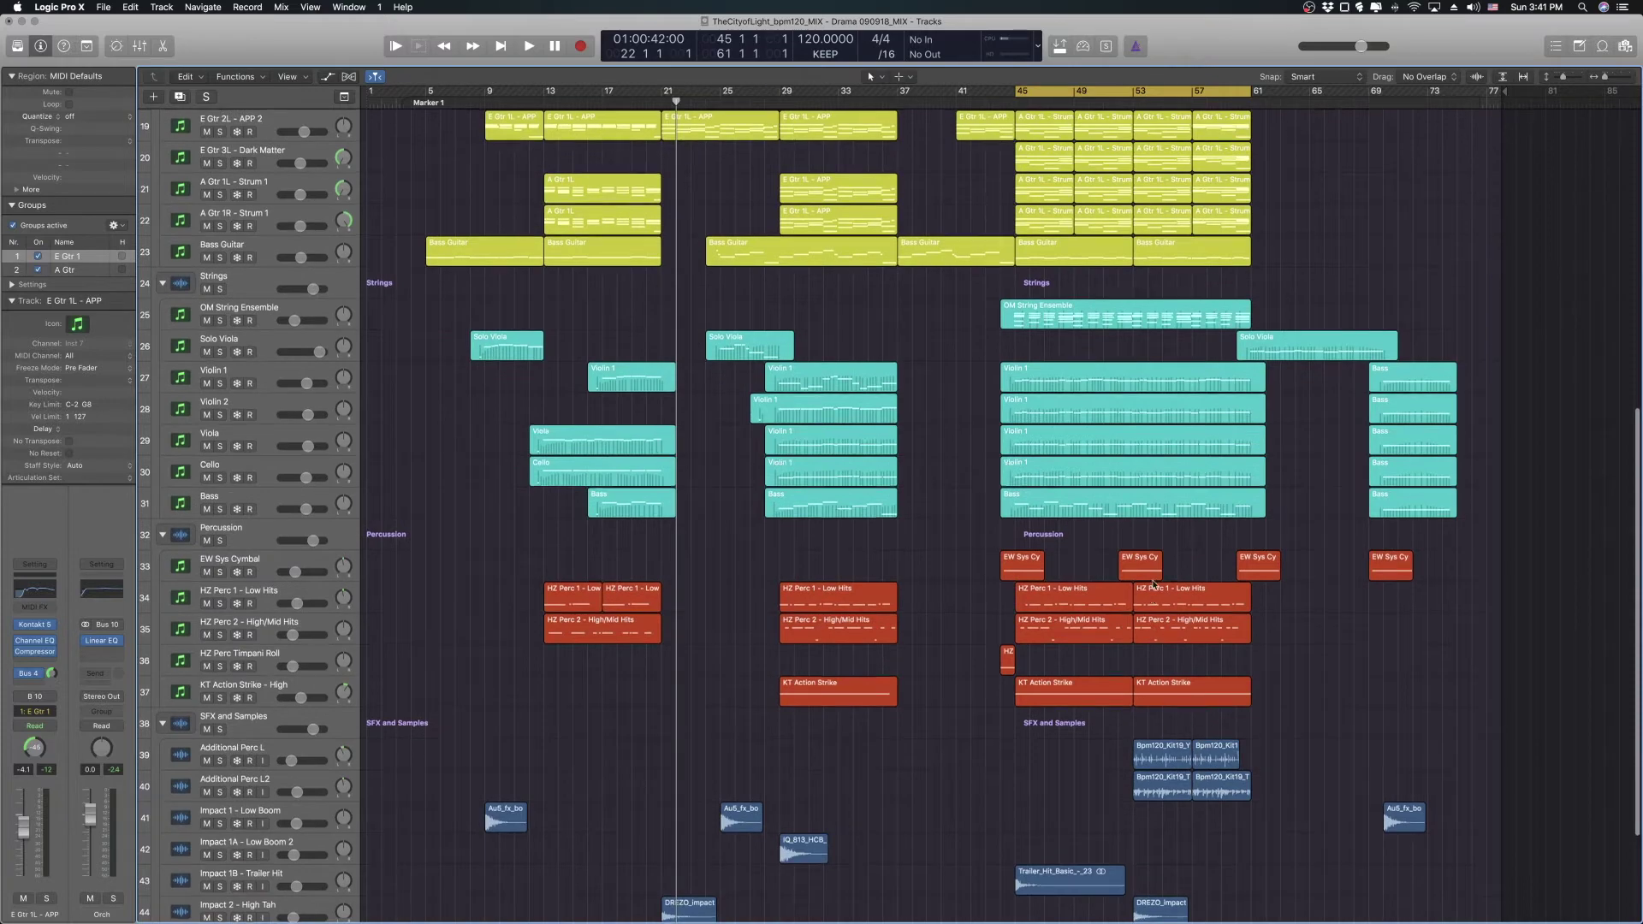
scroll(1112, 172, up, 13)
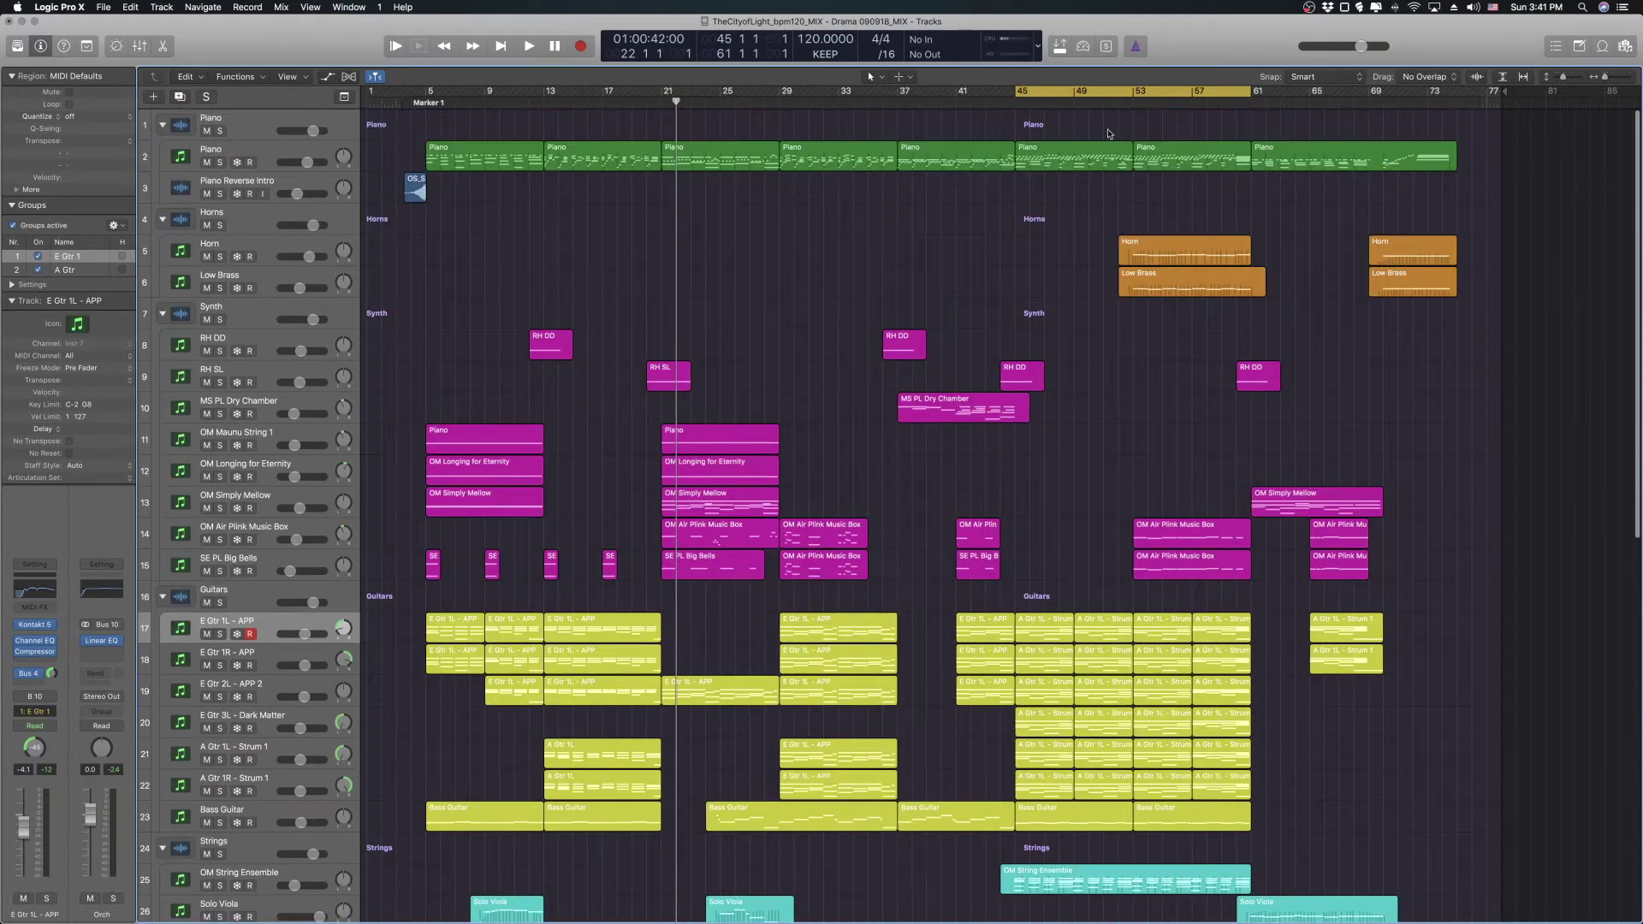
drag(1128, 100, 1363, 100)
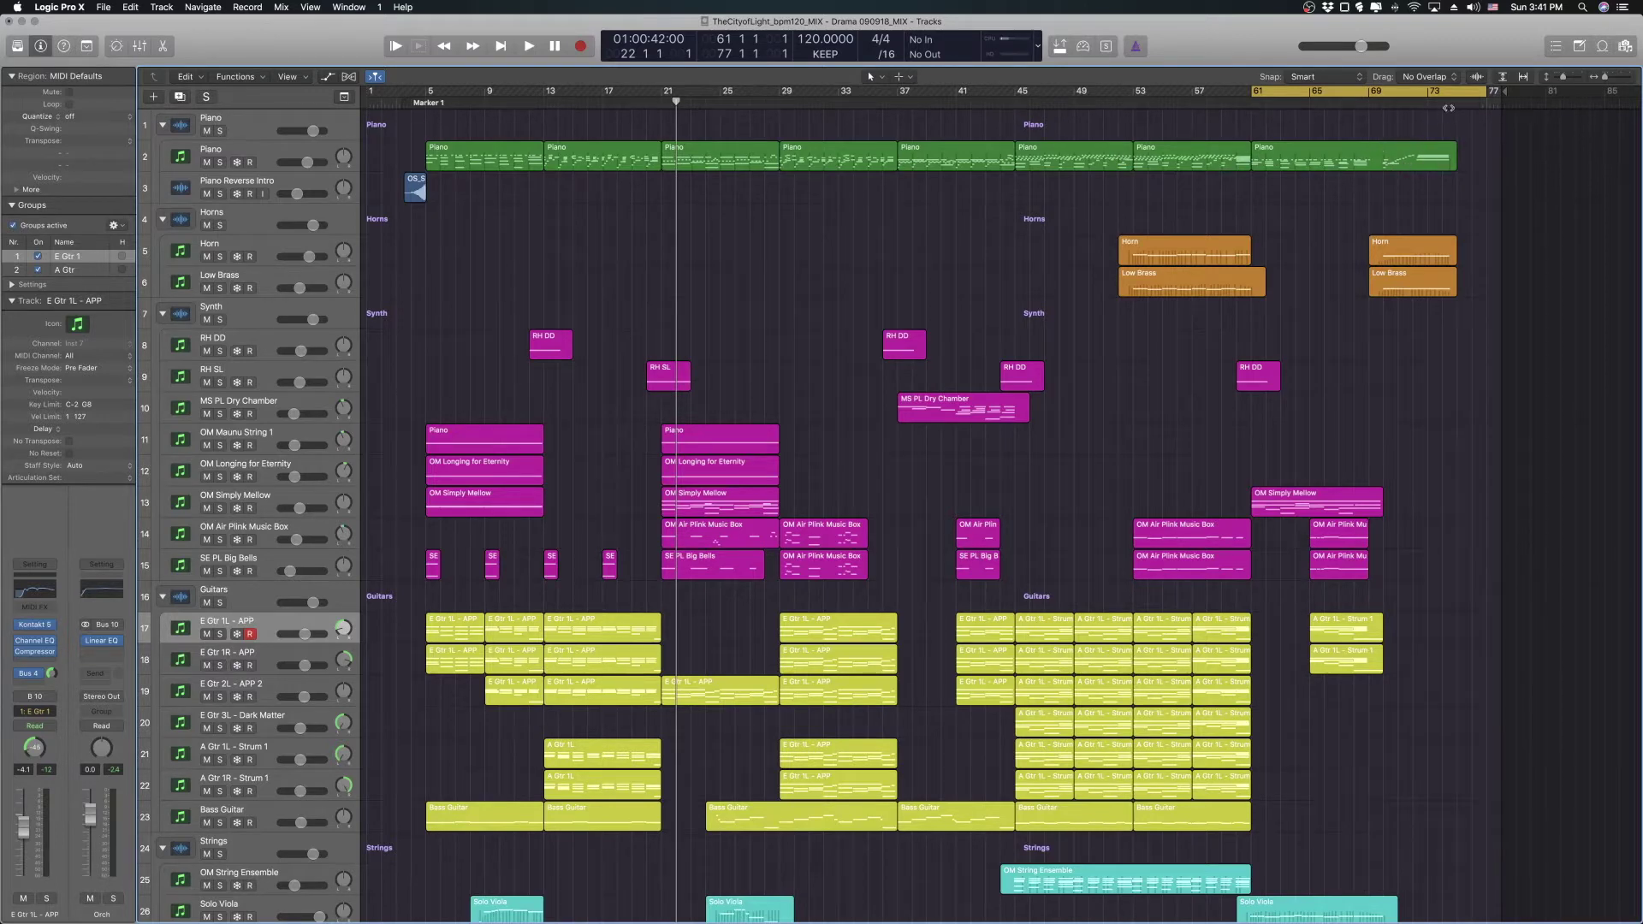
drag(1316, 94, 491, 94)
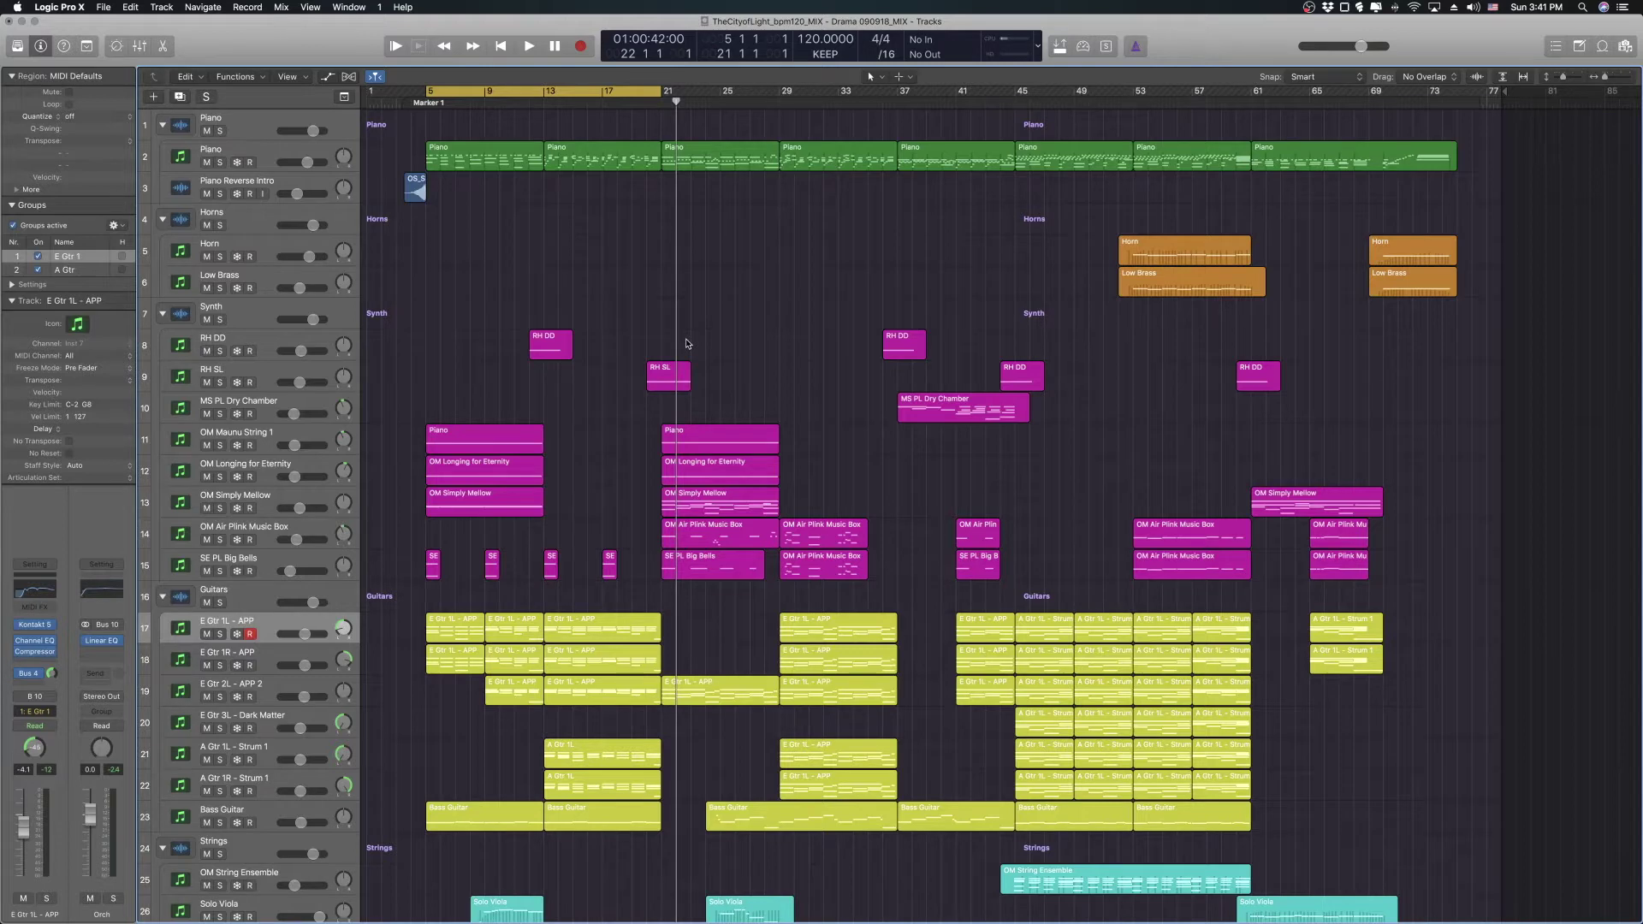
- Examine how the synth, guitar, strings, percussion and SFX tracks are layered throughout the arrangement
scroll(687, 343, down, 5)
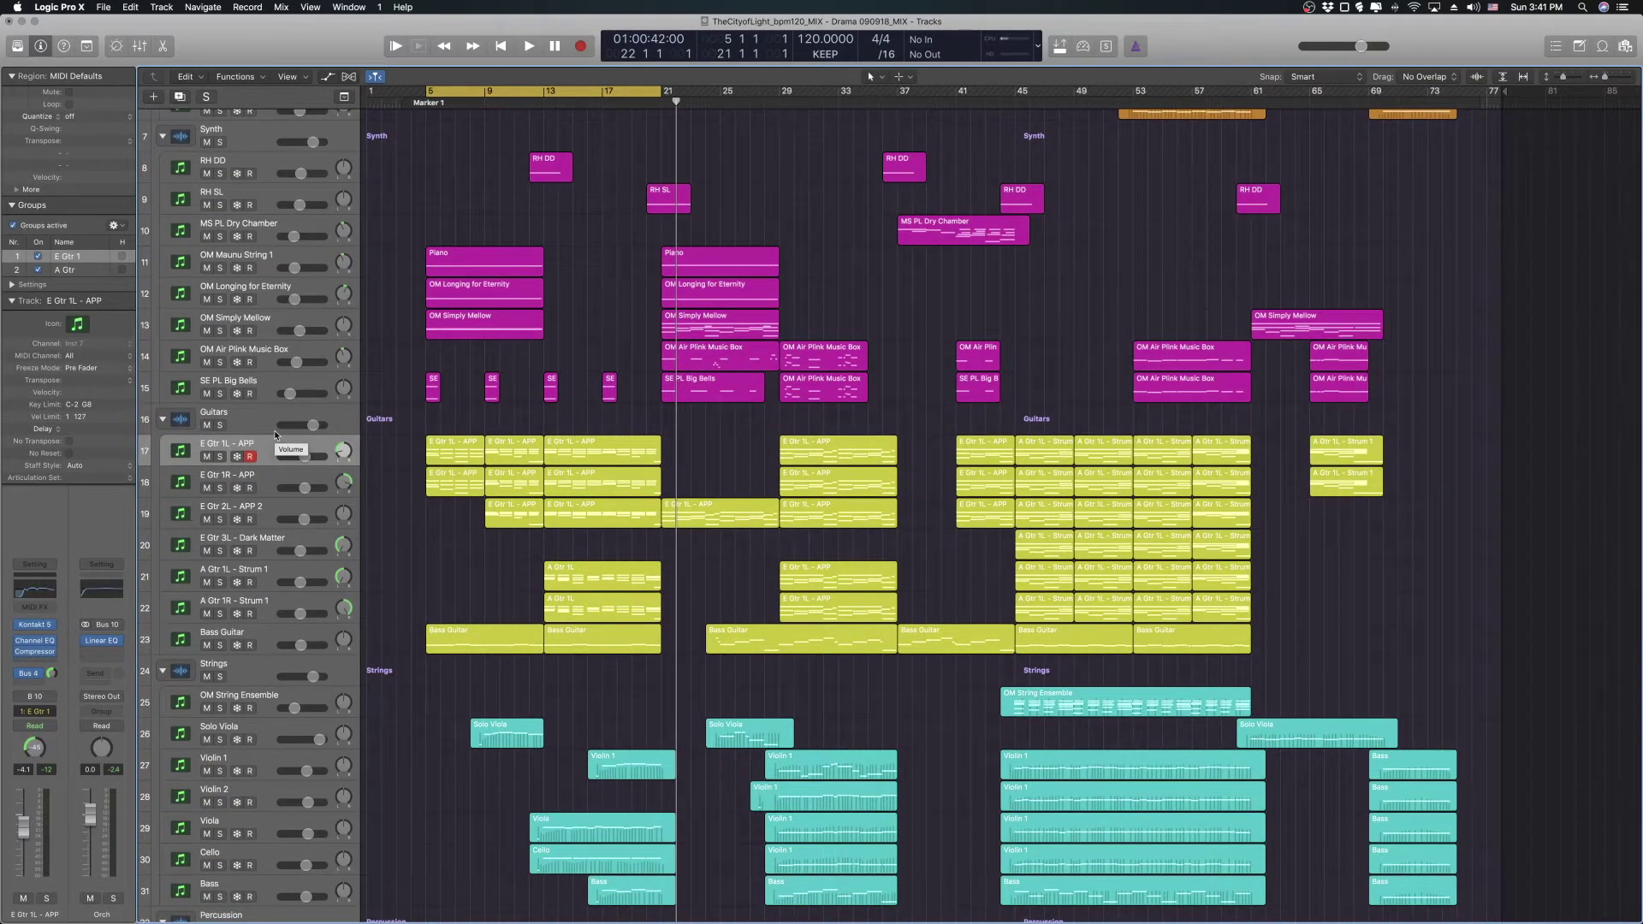
scroll(804, 671, down, 5)
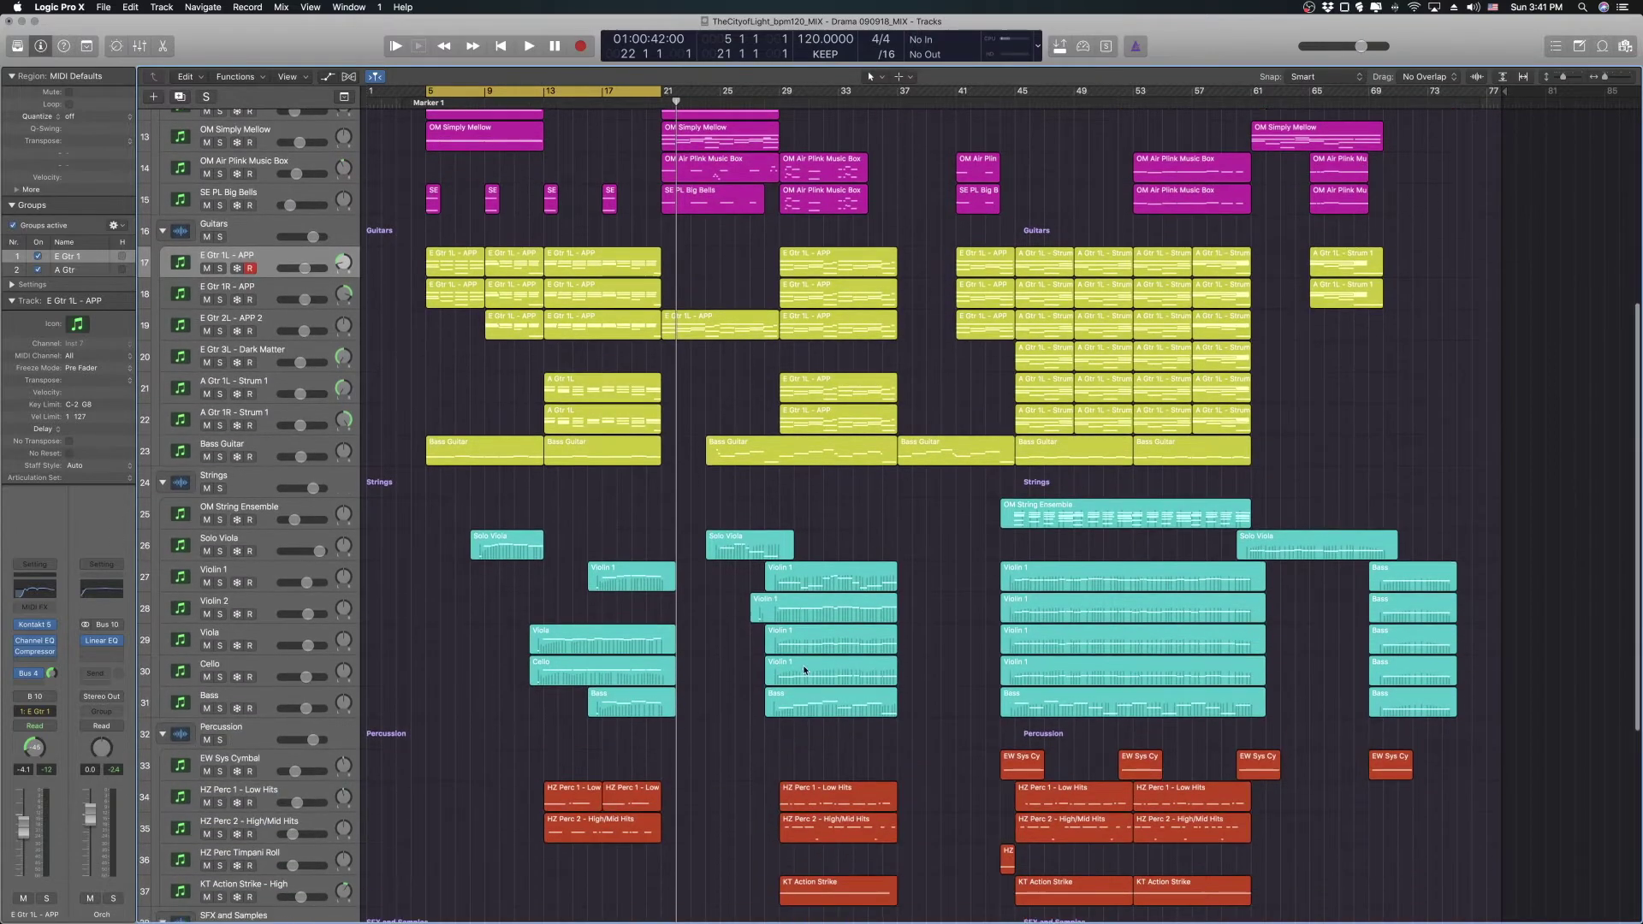
scroll(847, 634, up, 10)
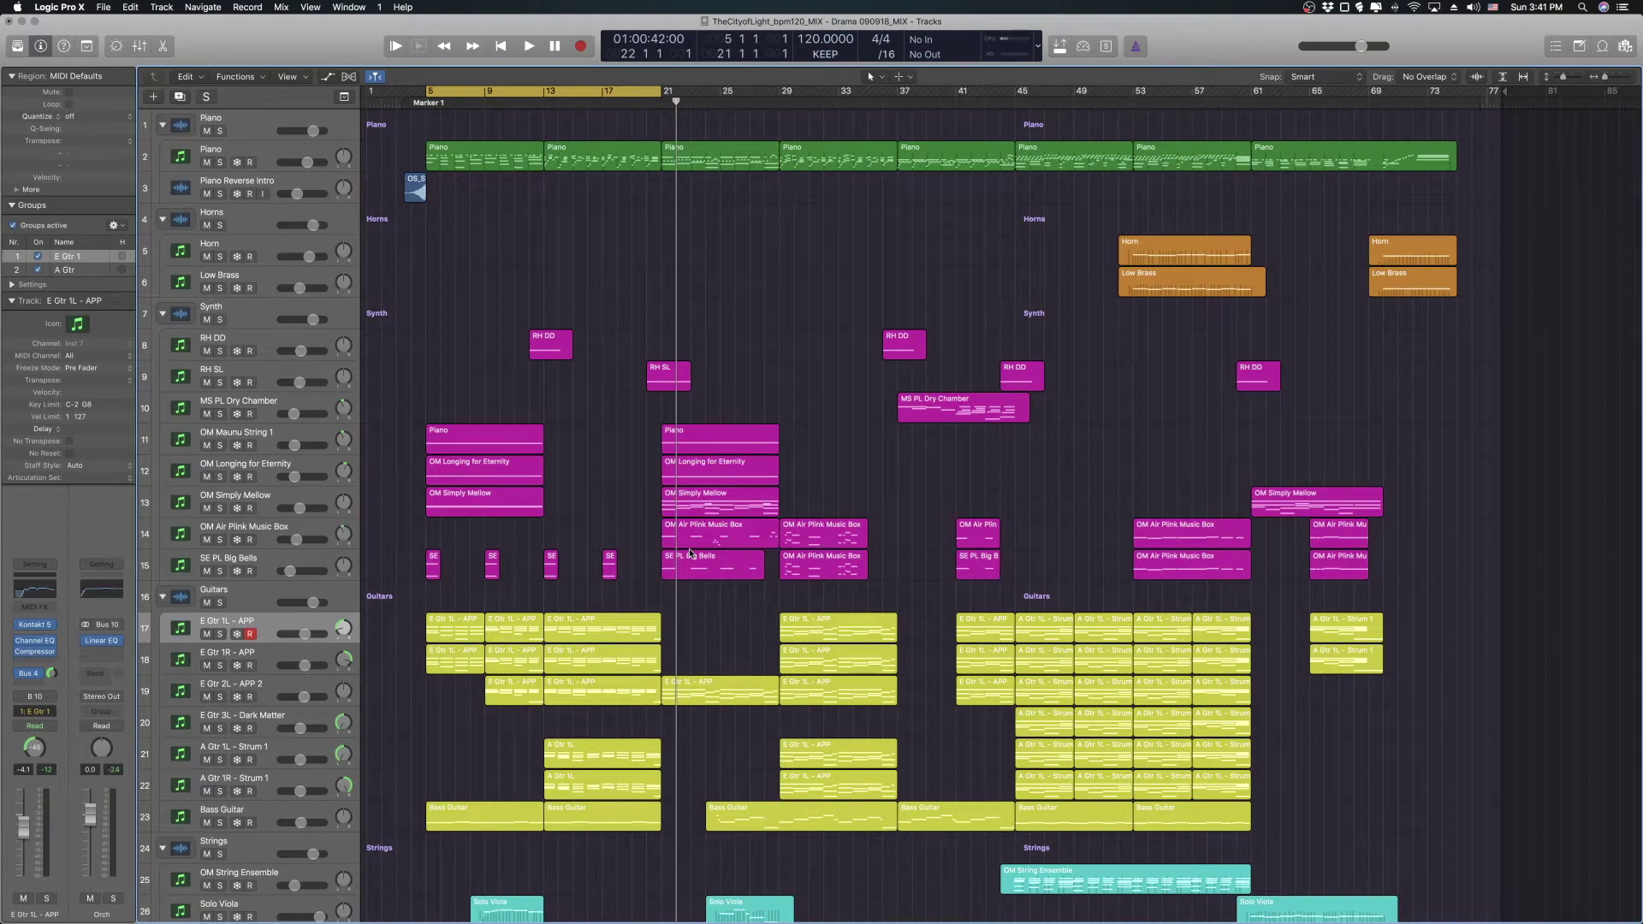
scroll(411, 566, down, 3)
scroll(410, 567, down, 8)
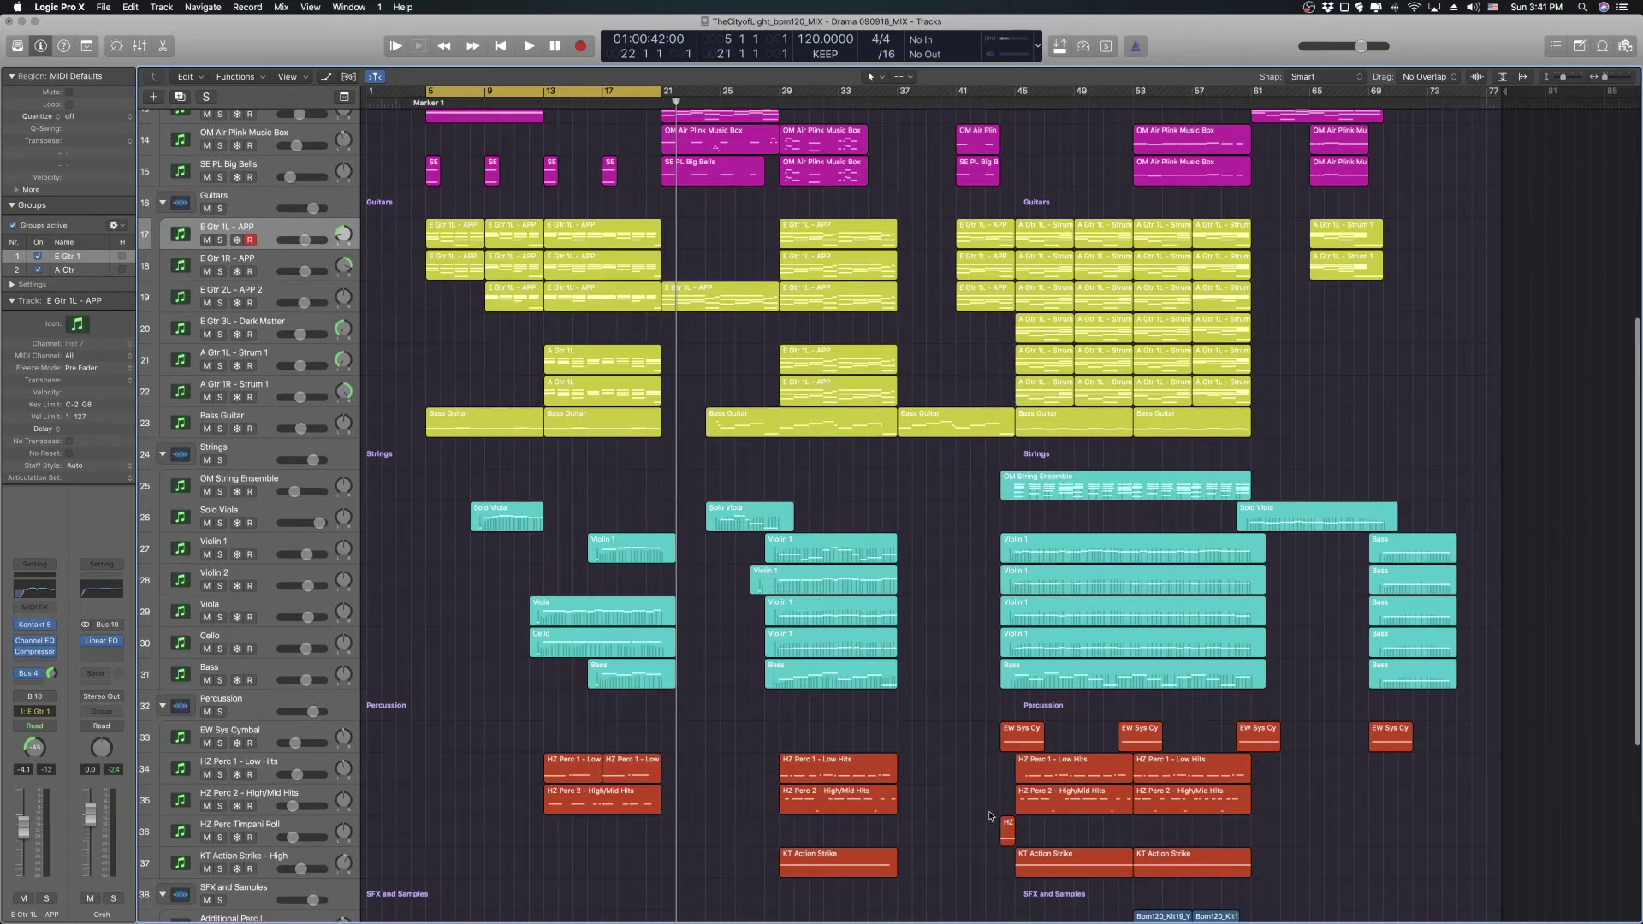
scroll(706, 715, up, 9)
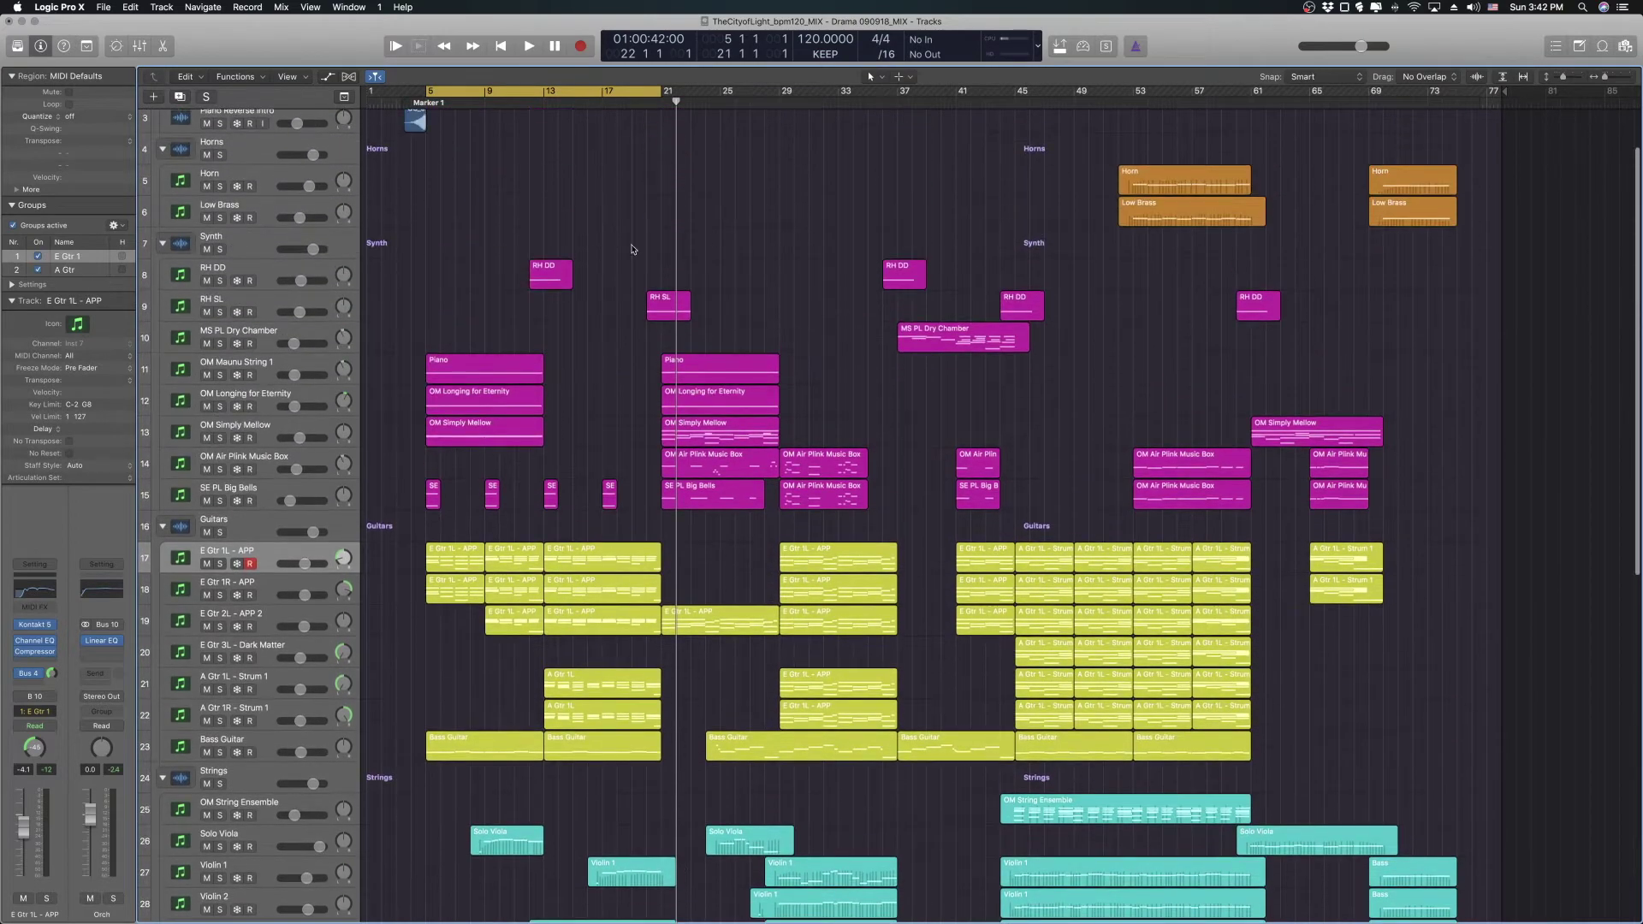
scroll(862, 495, down, 3)
scroll(861, 494, down, 12)
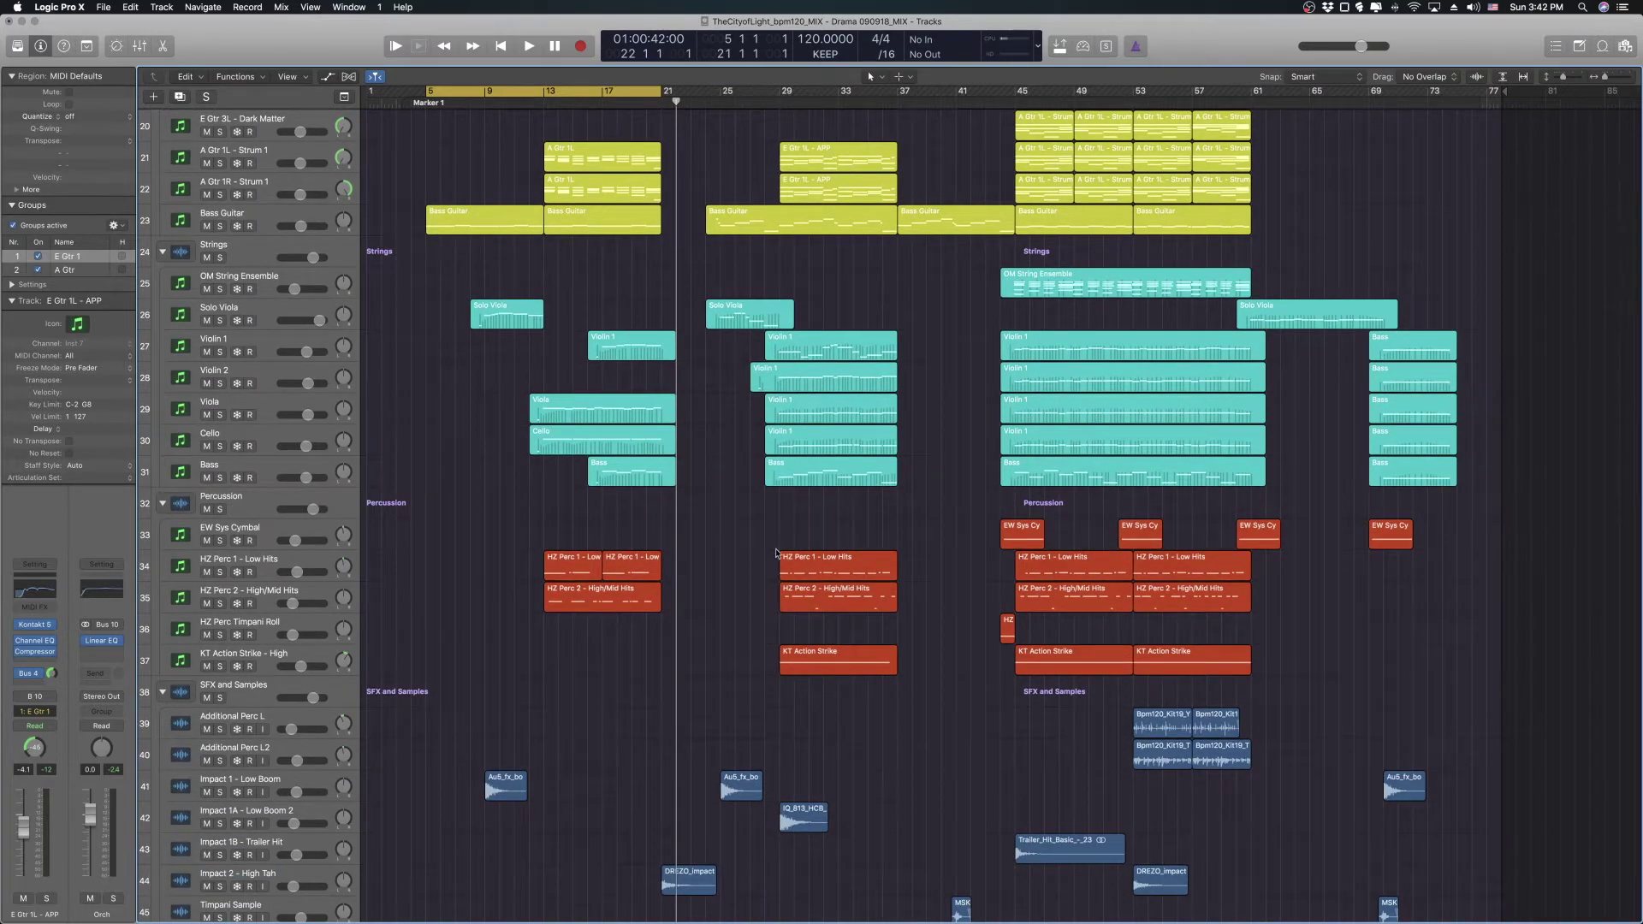
scroll(770, 573, down, 4)
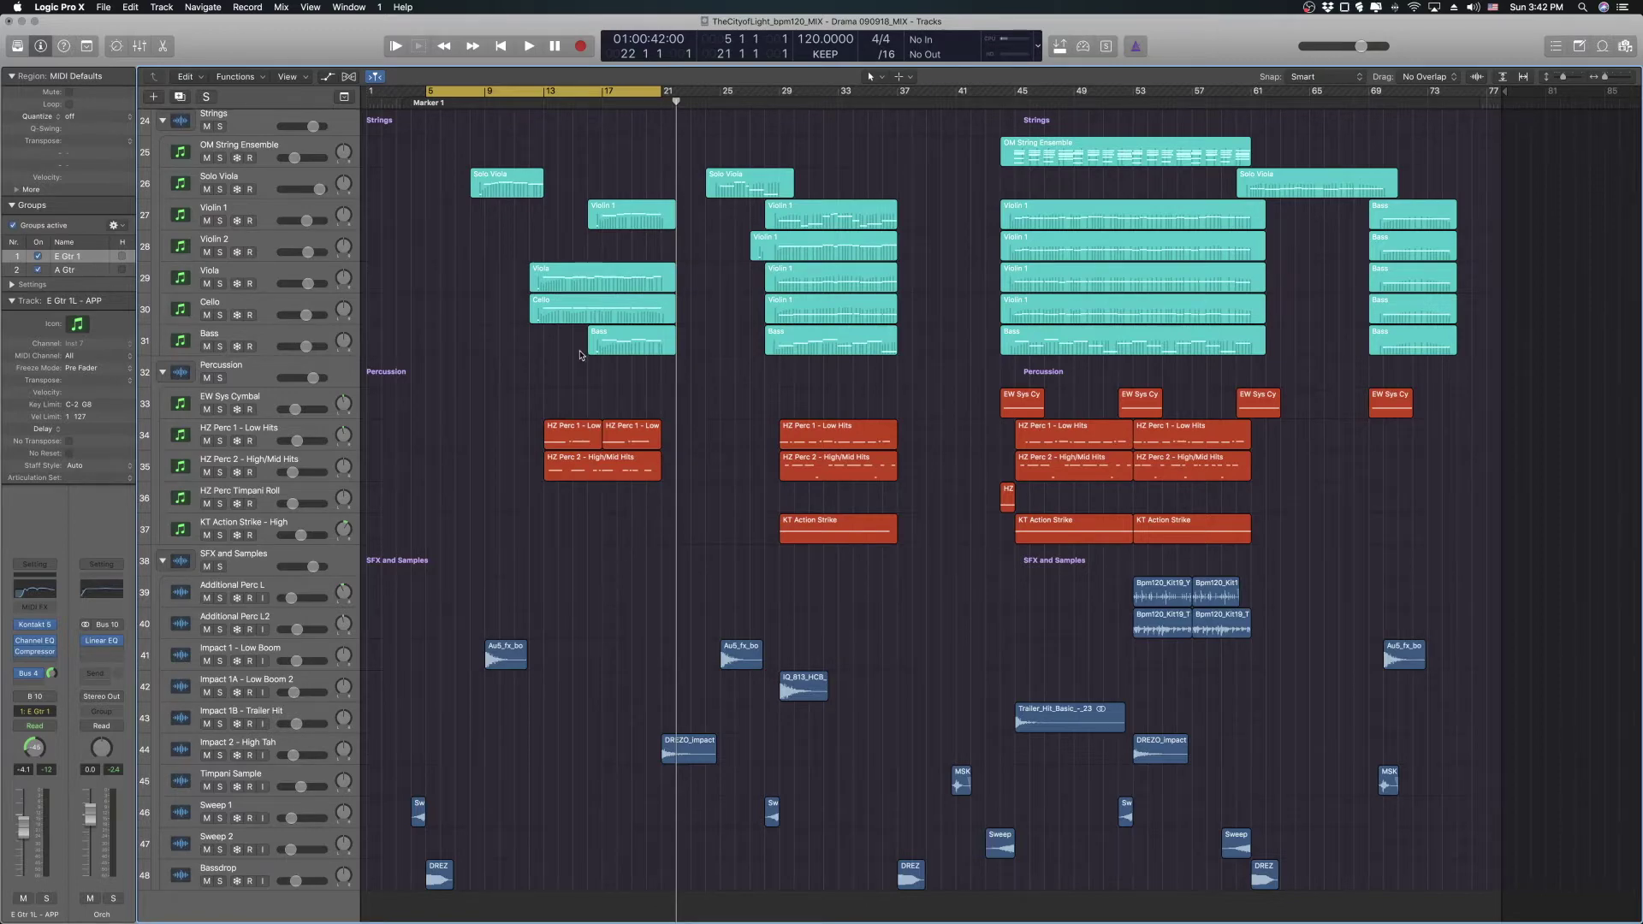
scroll(586, 357, up, 5)
scroll(591, 363, up, 8)
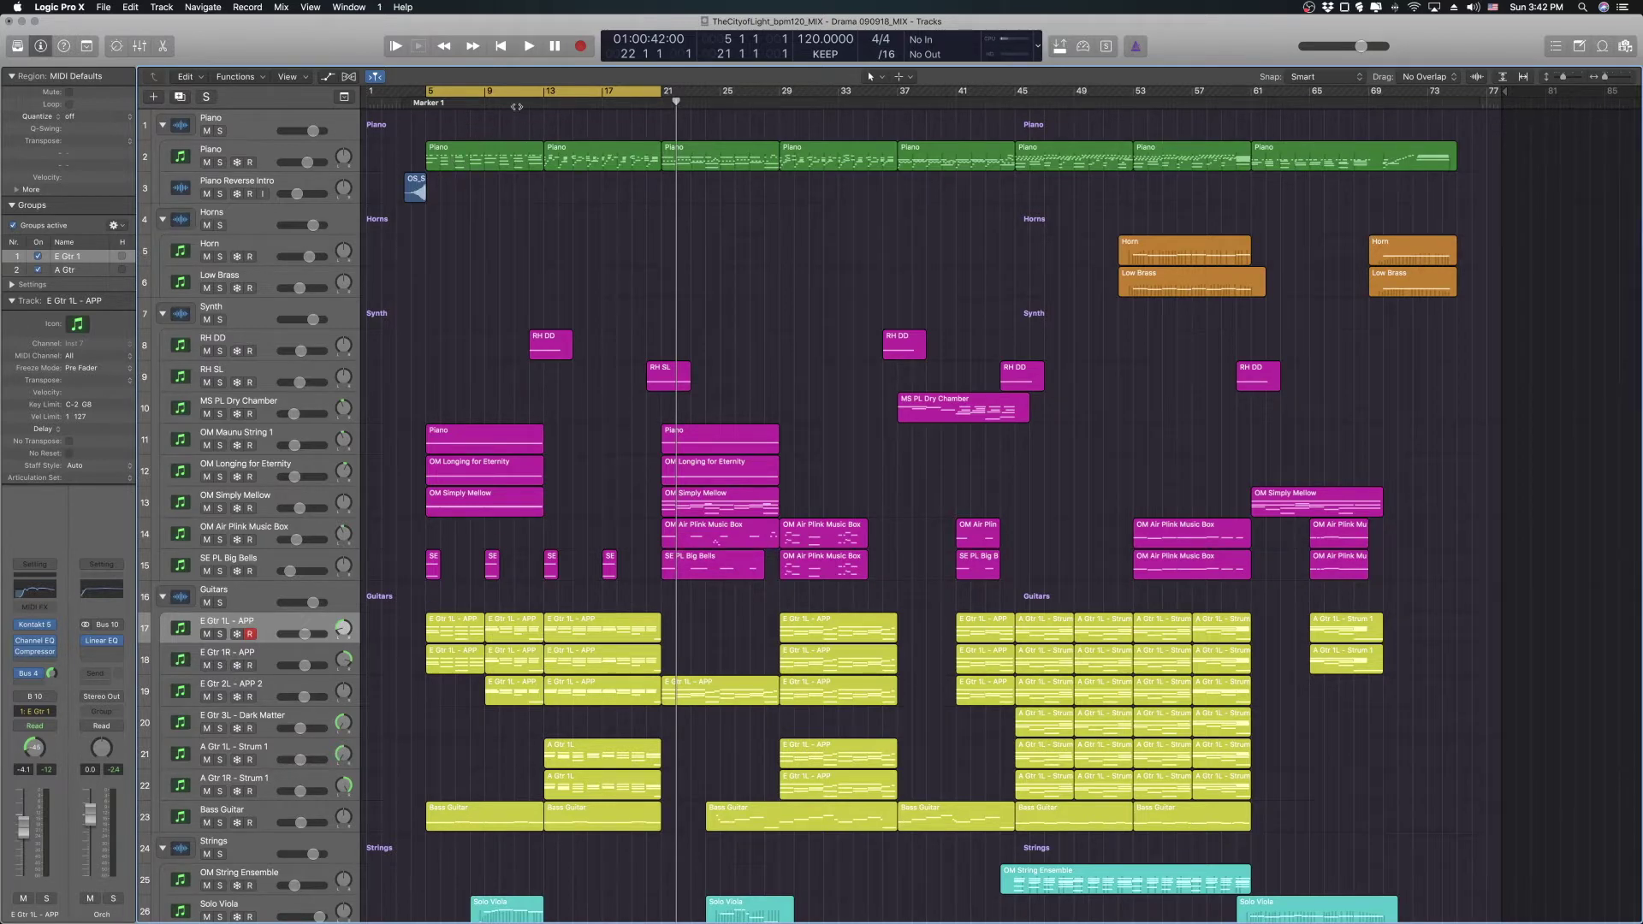
- Shorten the cycle range to bars 5 to 13 and play the soloed Piano track from bar 5
drag(660, 96, 542, 91)
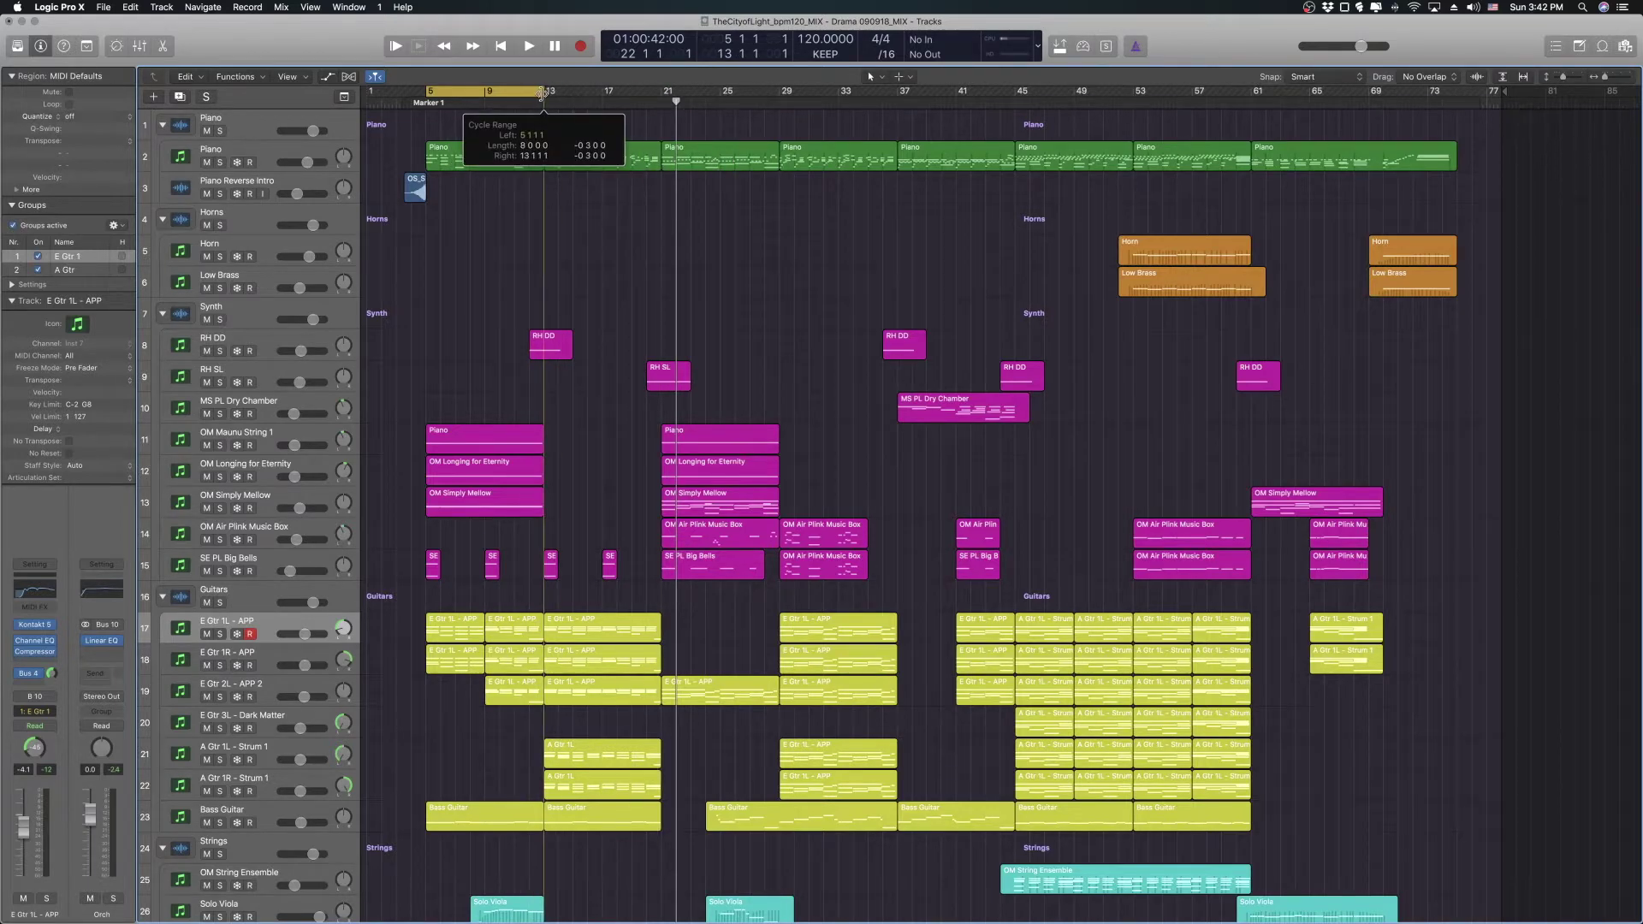
click(220, 162)
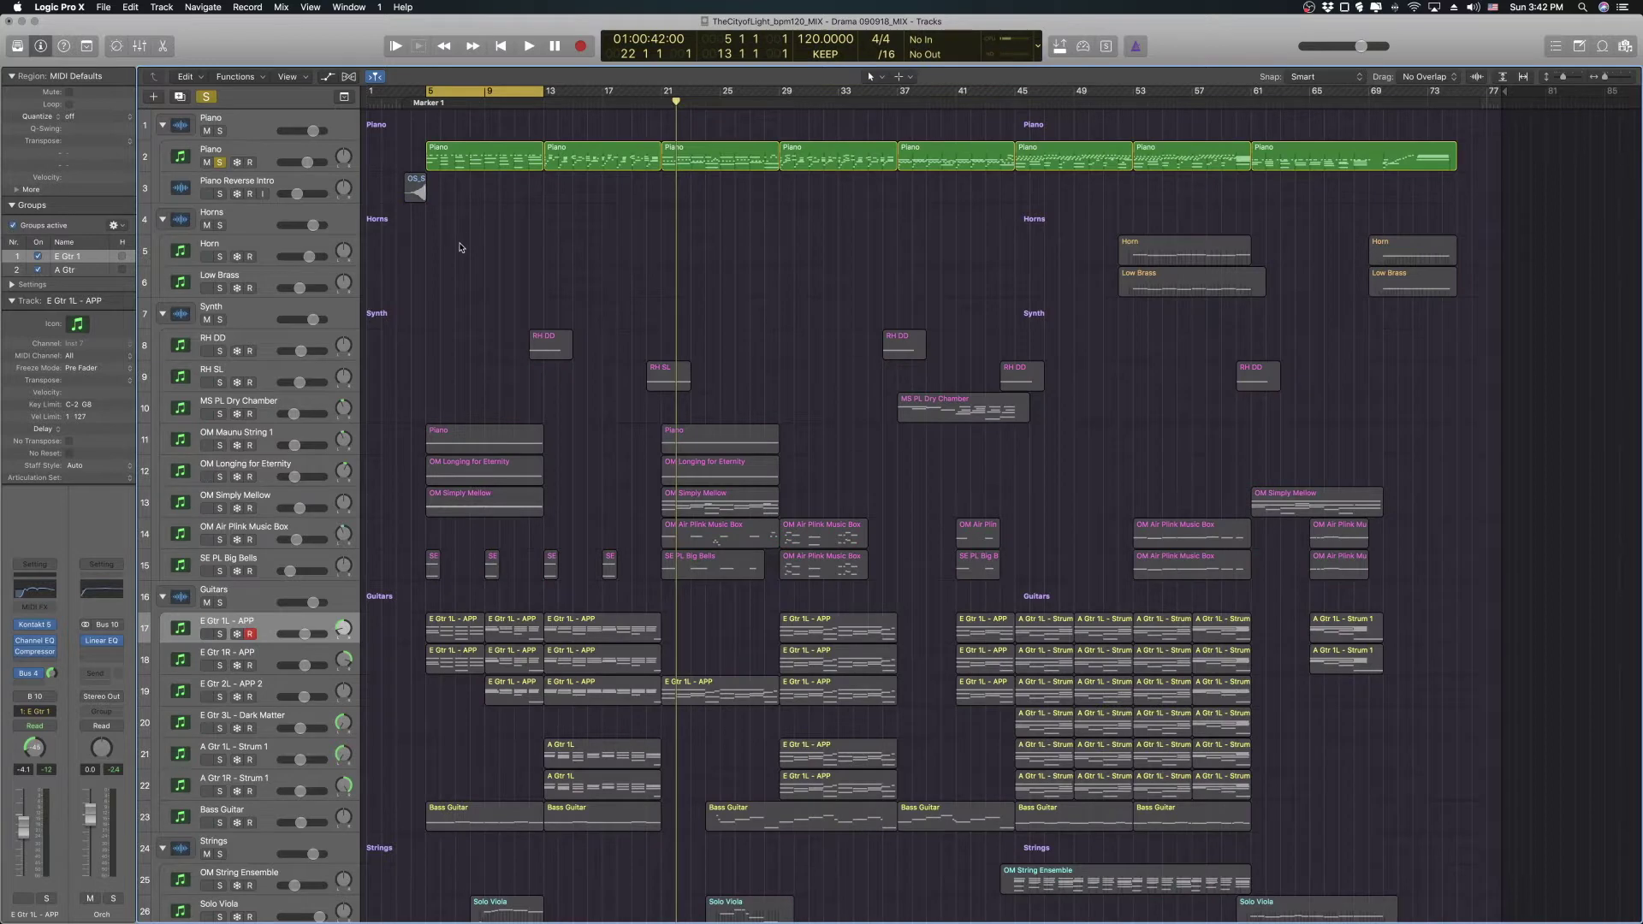
click(424, 128)
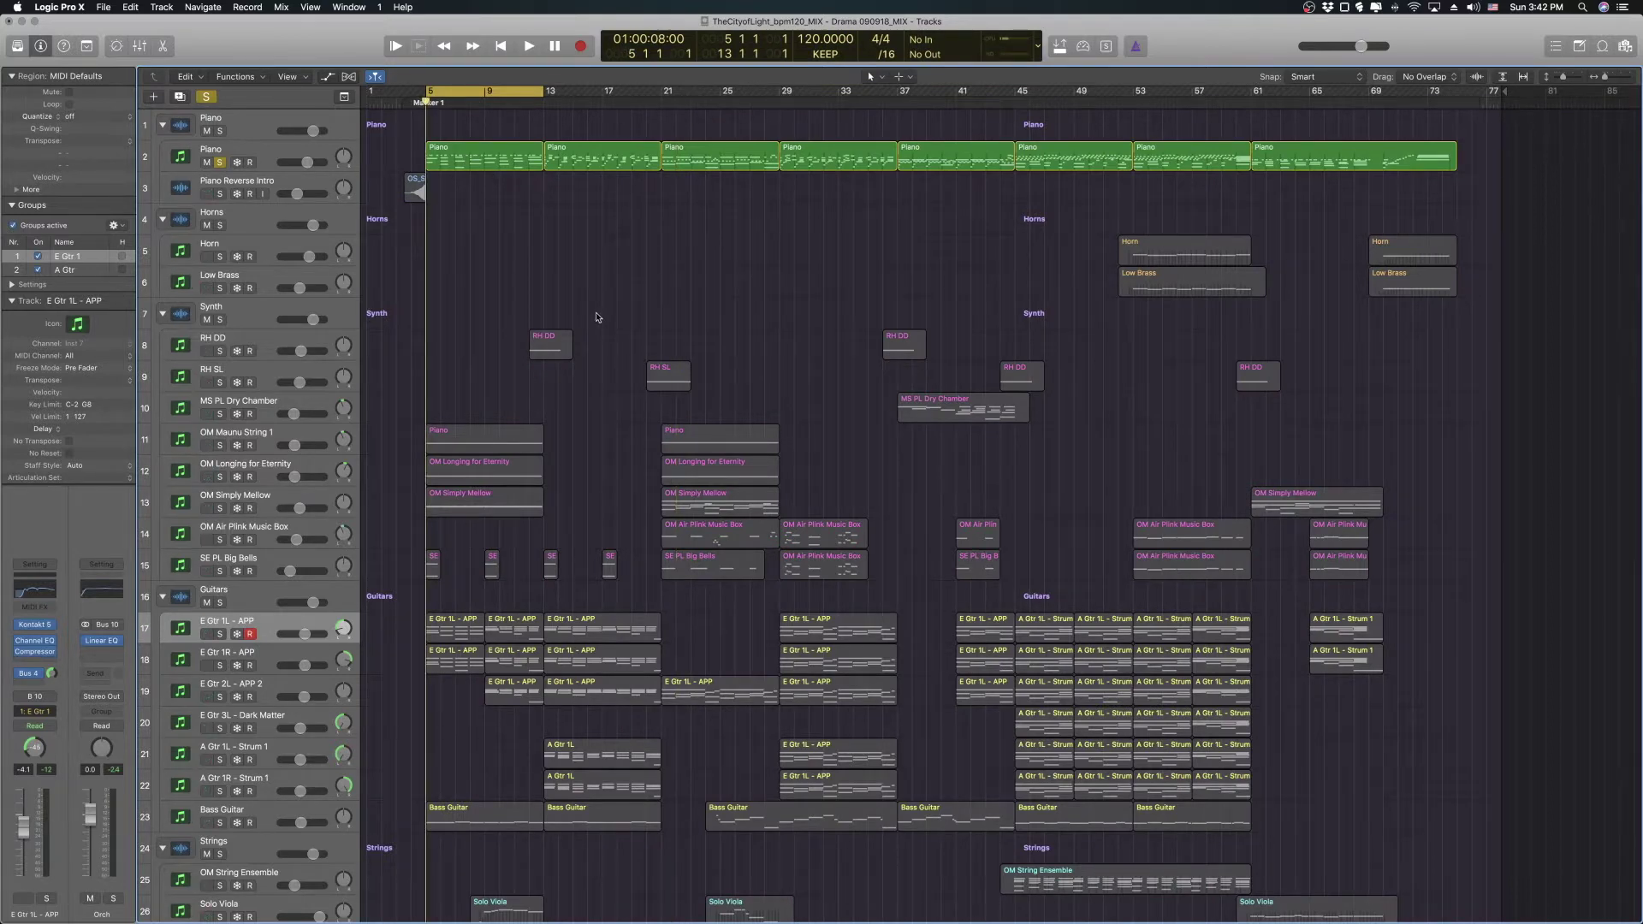
key(space)
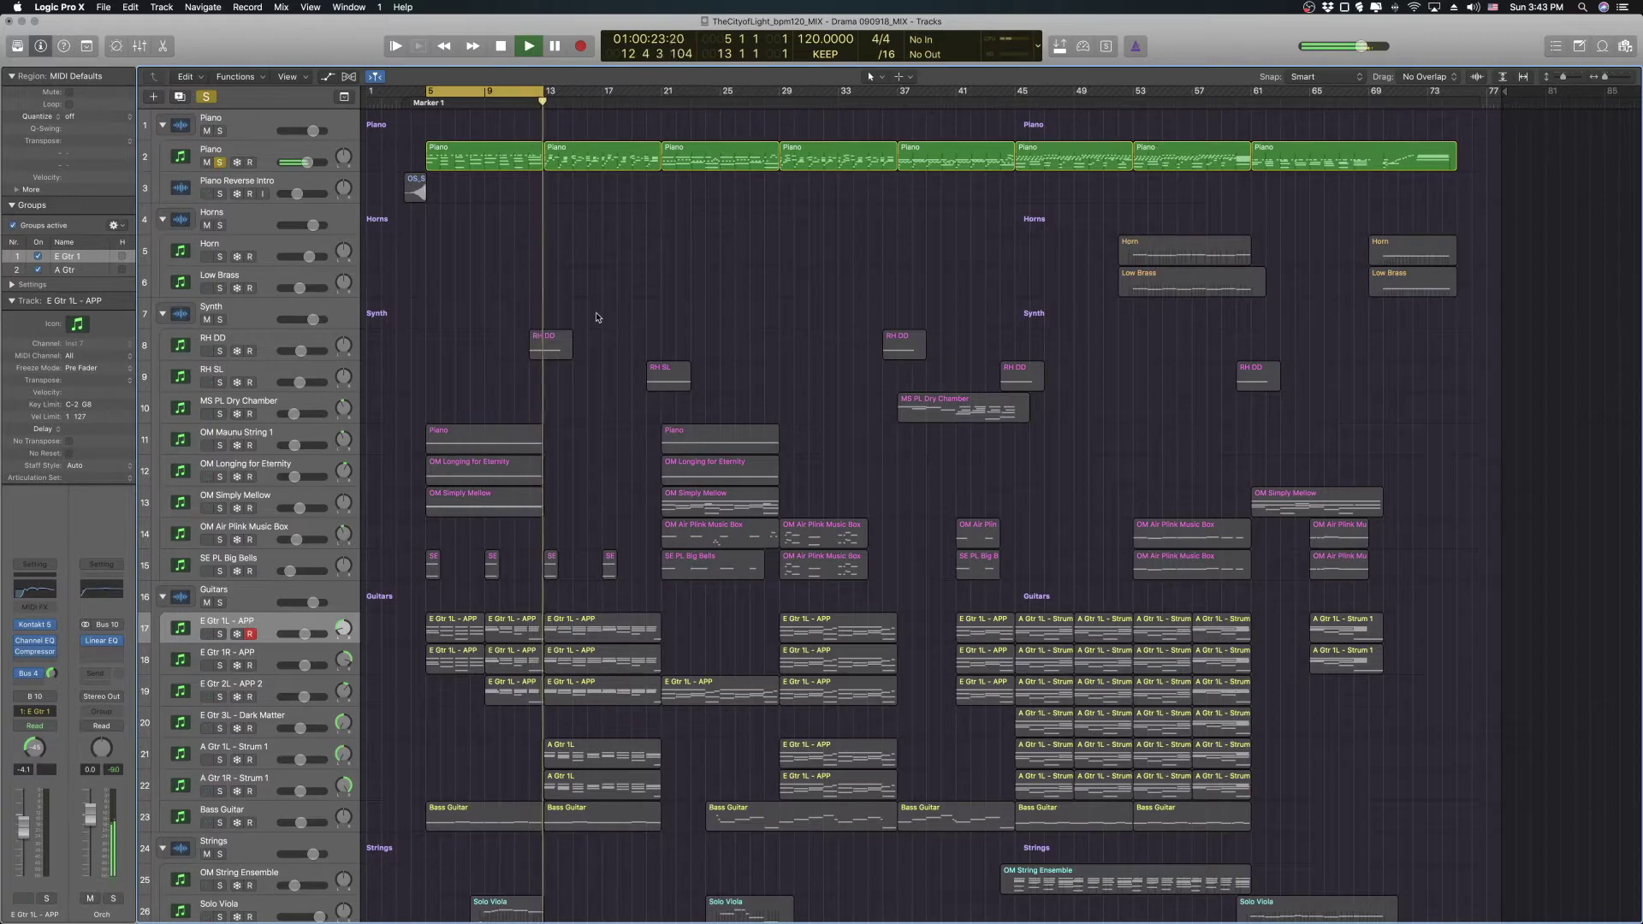
key(space)
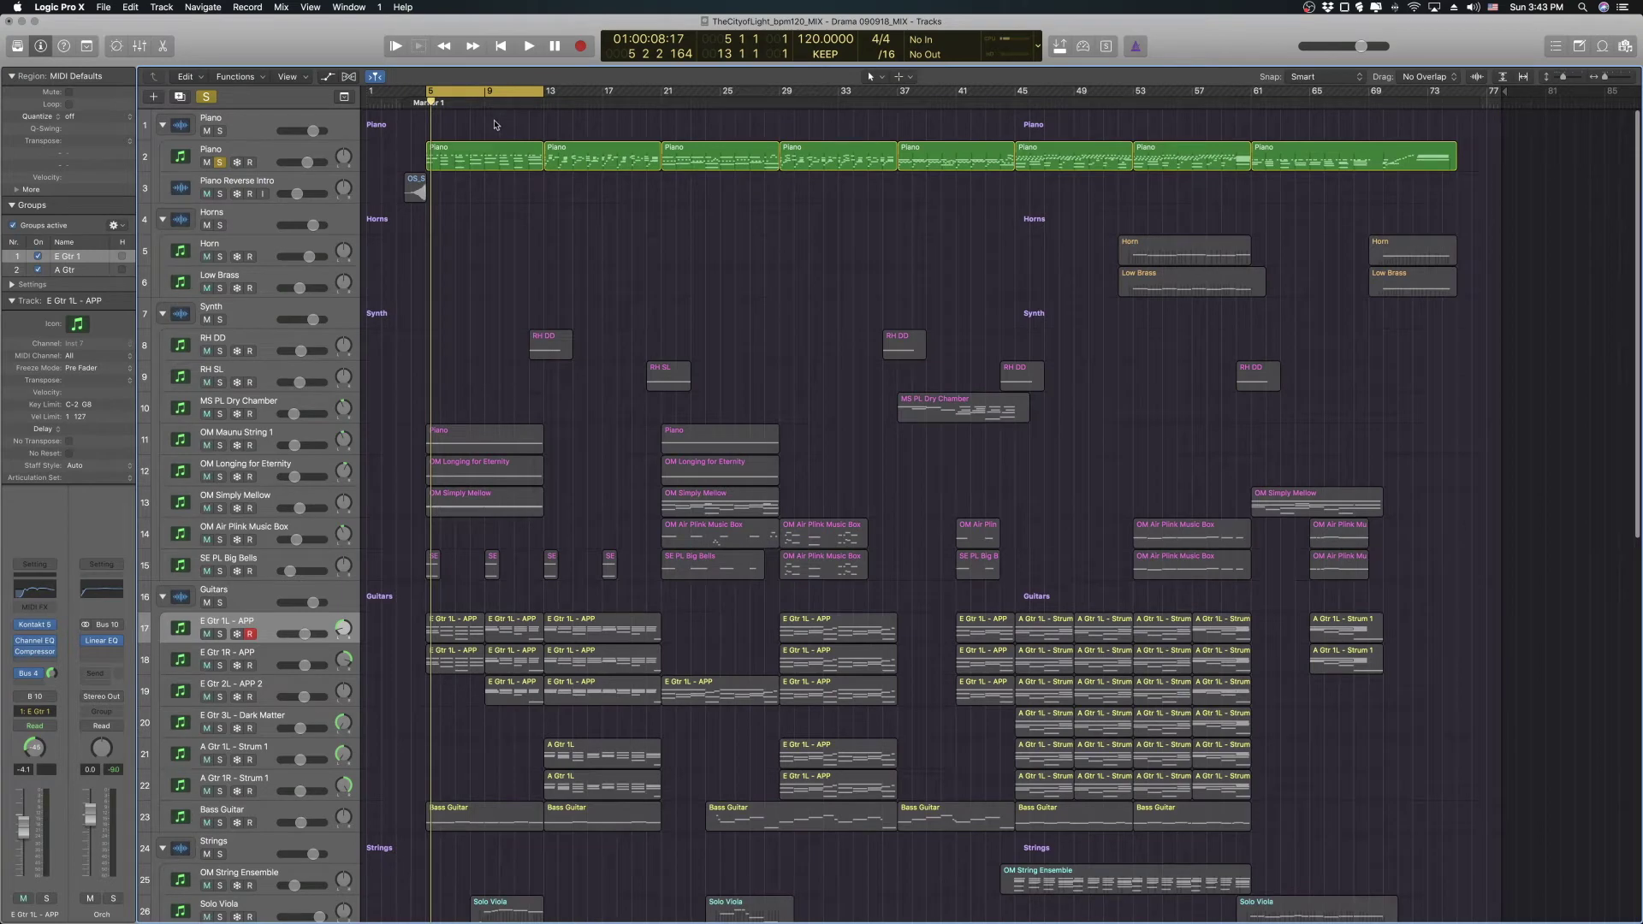
- Select the Piano track and play it from bar 13 with cycling off, stopping during bar 17
scroll(485, 248, down, 2)
scroll(485, 248, up, 2)
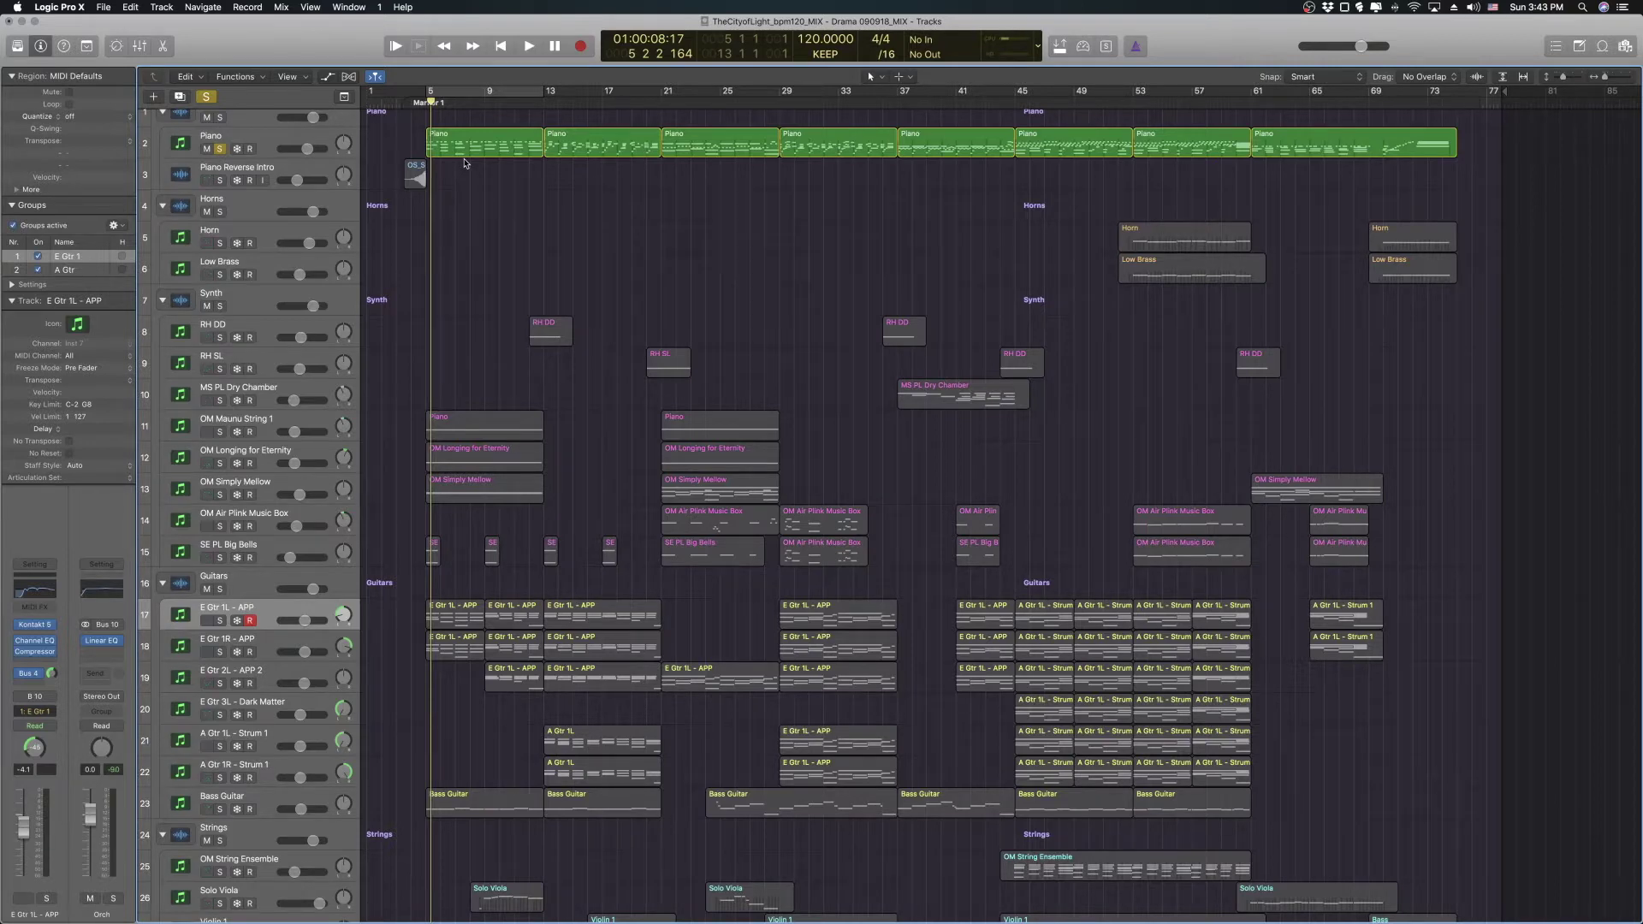
click(313, 147)
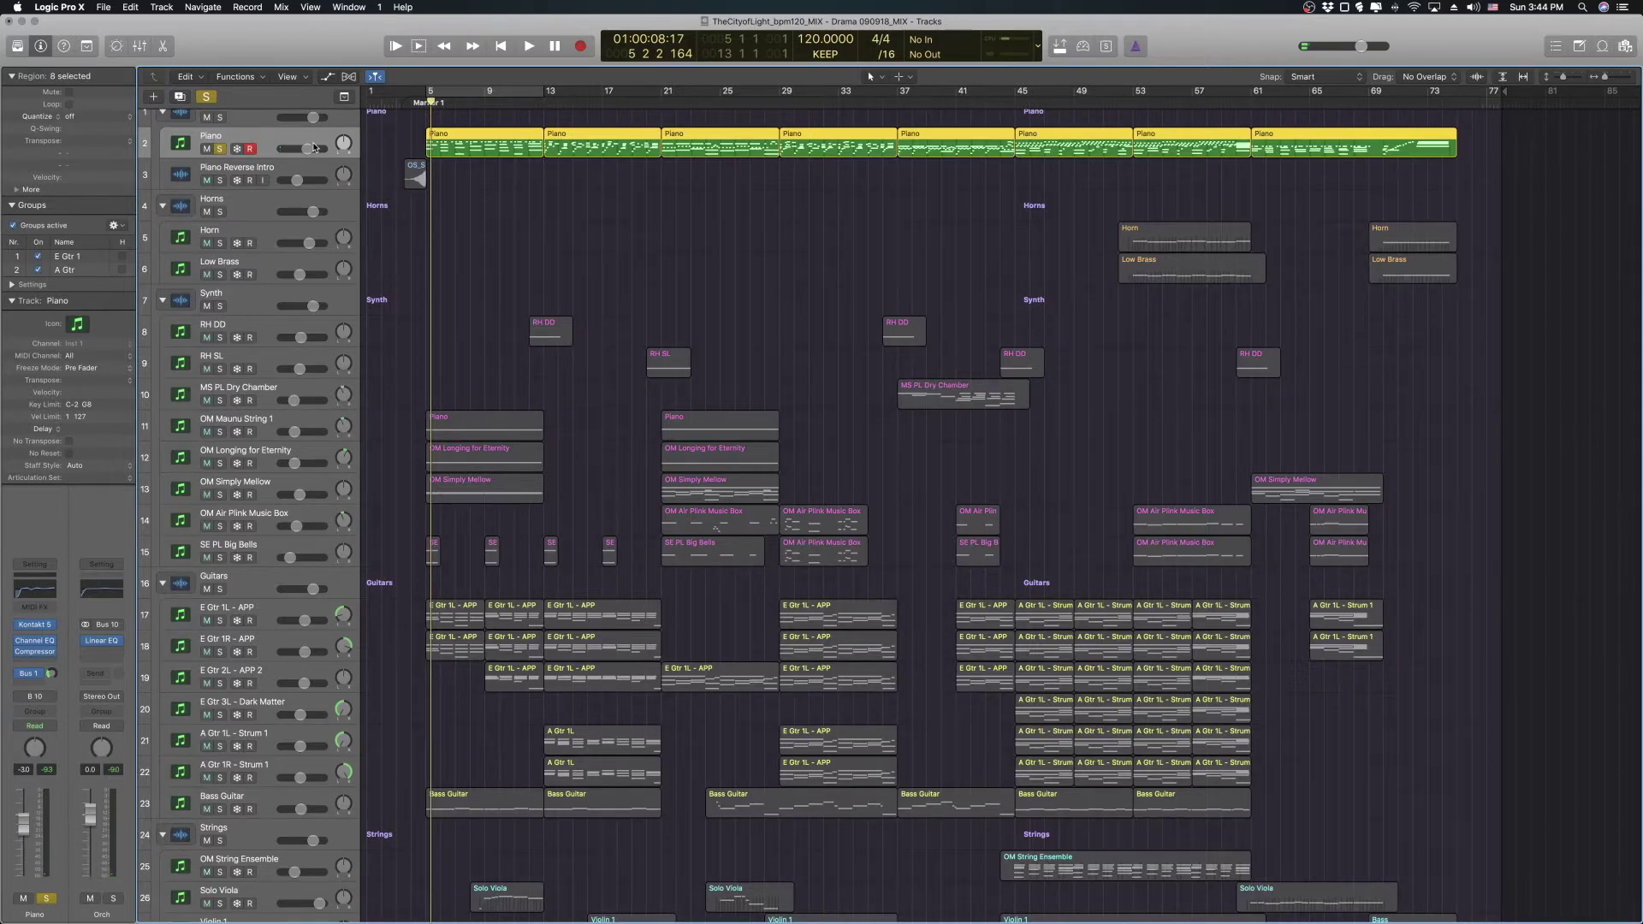
click(543, 98)
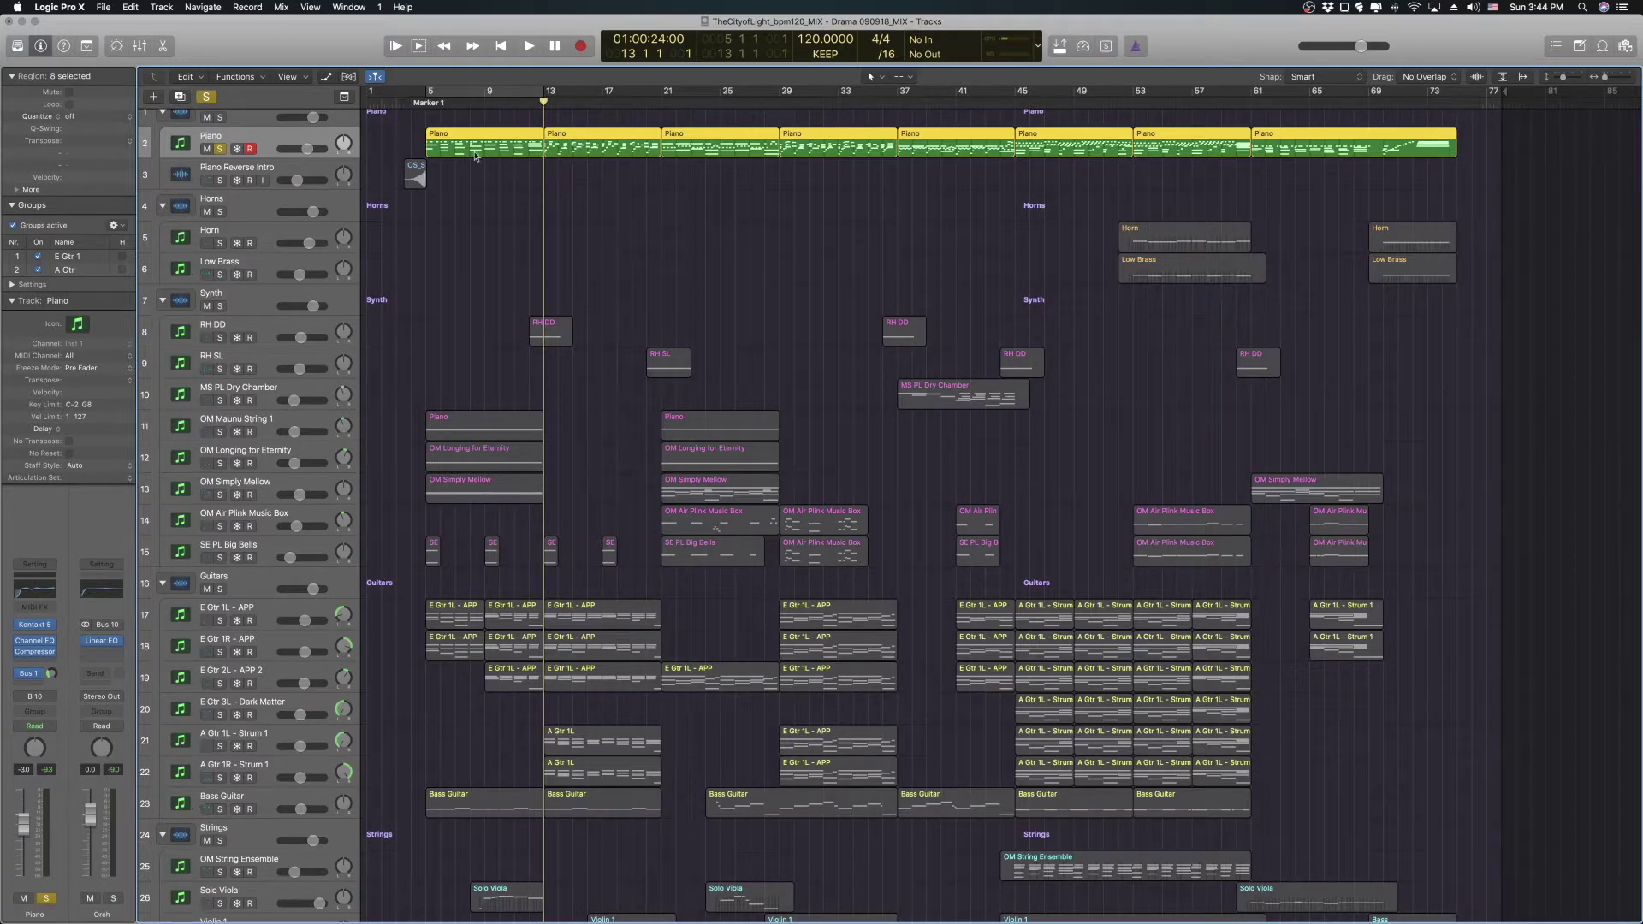
key(space)
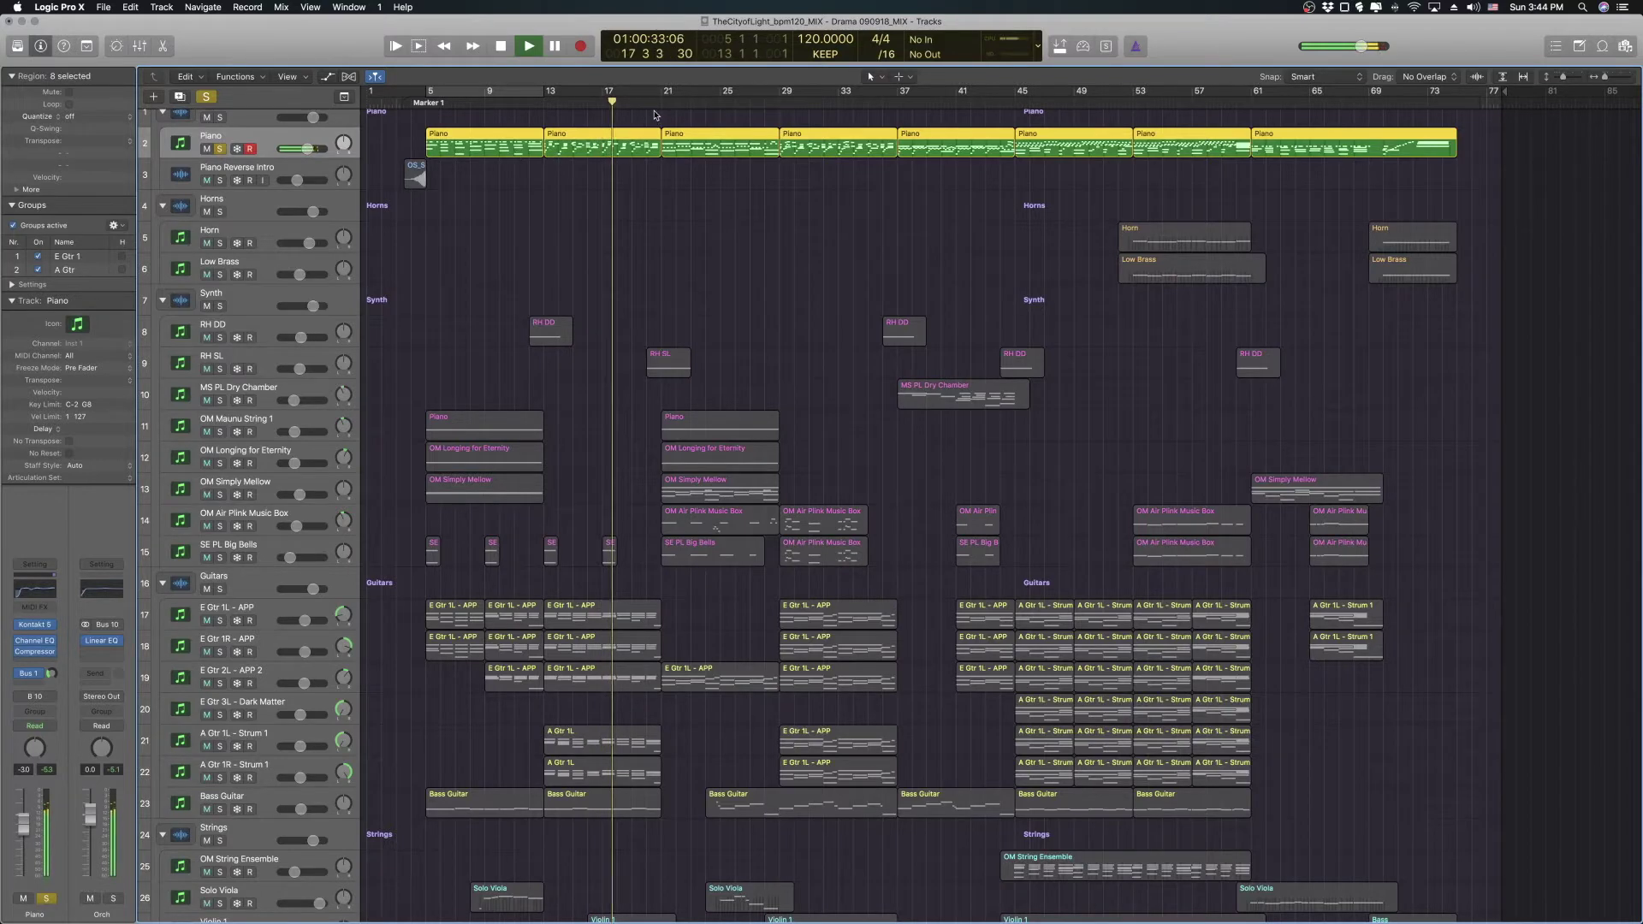
key(space)
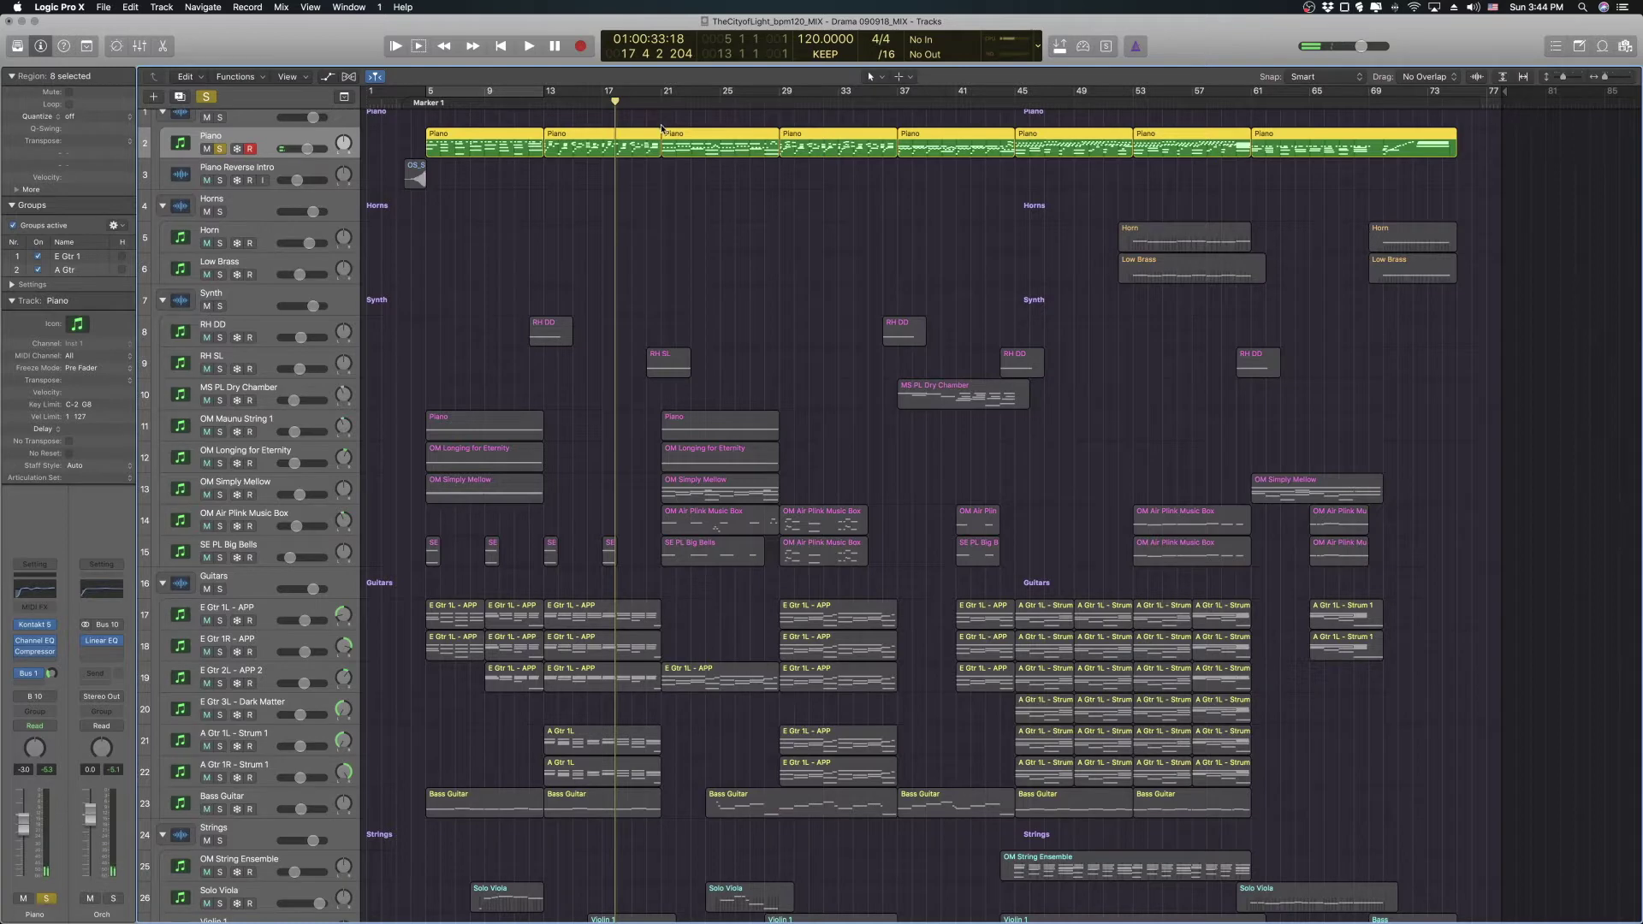
- Play the soloed Piano track from bar 21 and return the playhead to bar 24
click(660, 104)
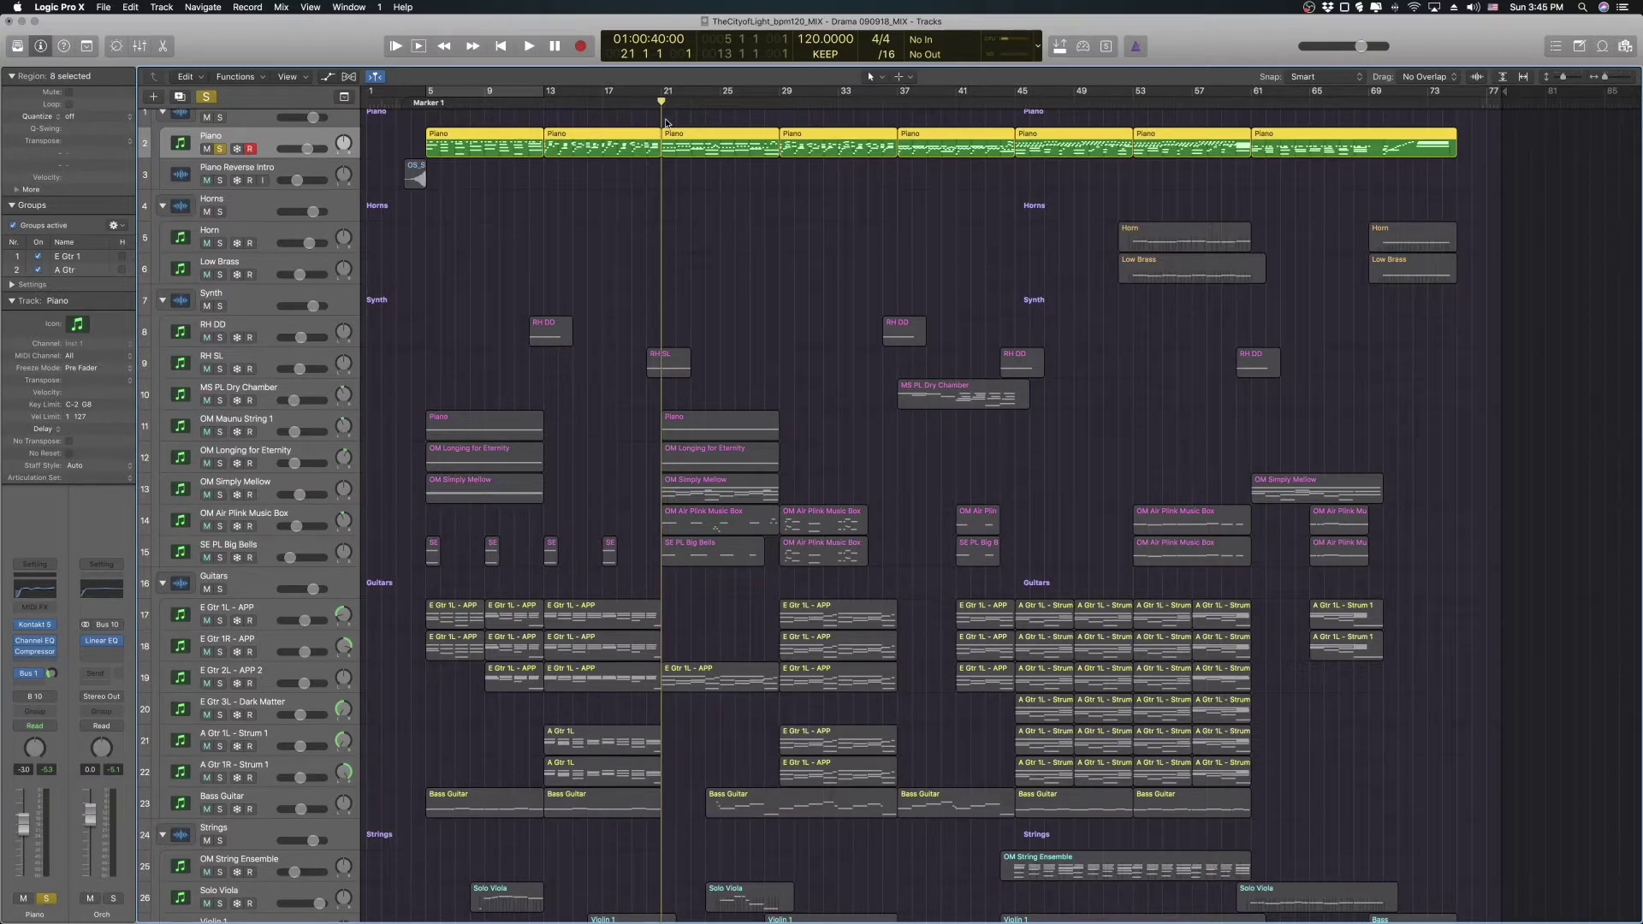
key(space)
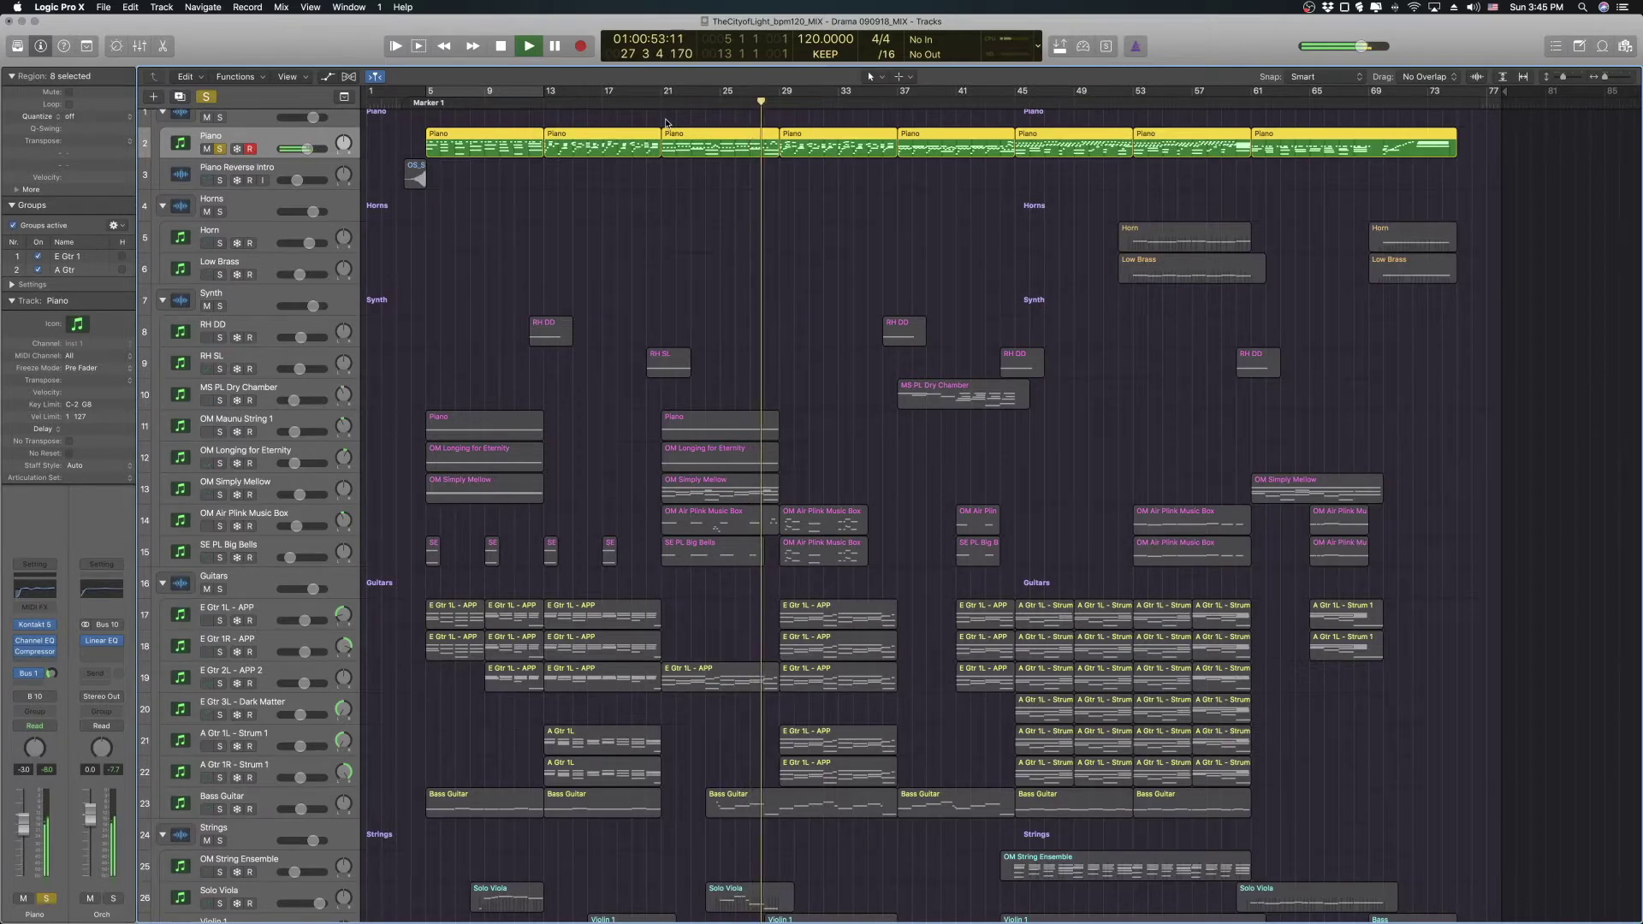
key(space)
click(703, 102)
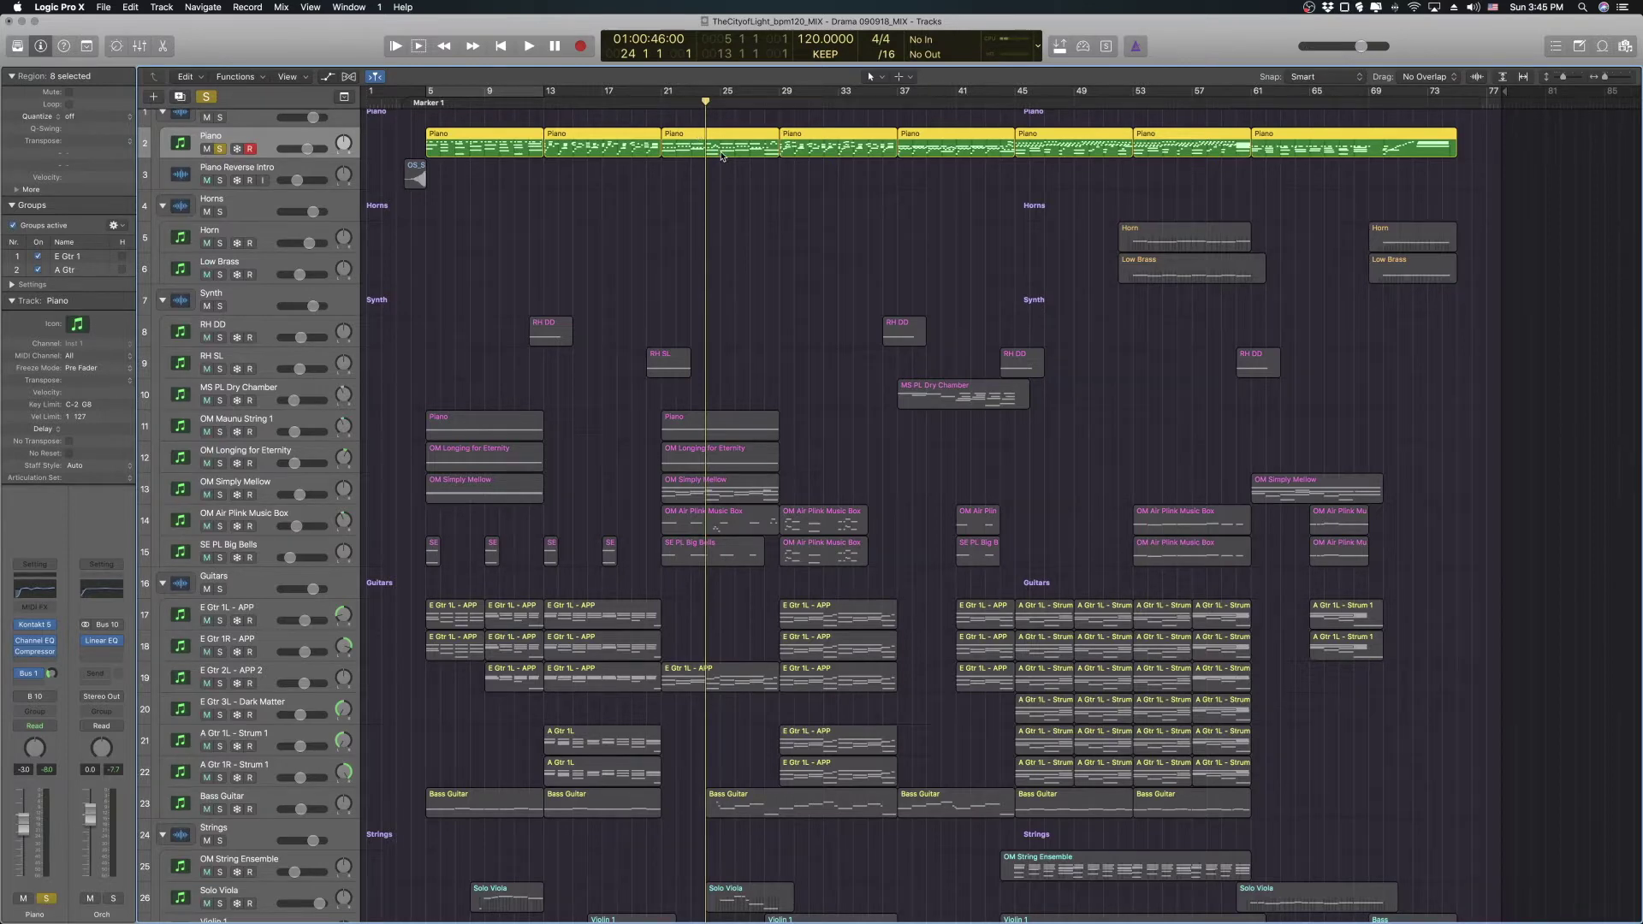
- Solo the OM Air Plink Music Box and SE PL Big Bells tracks alongside the piano and play from bar 21
scroll(740, 252, down, 2)
scroll(723, 244, up, 3)
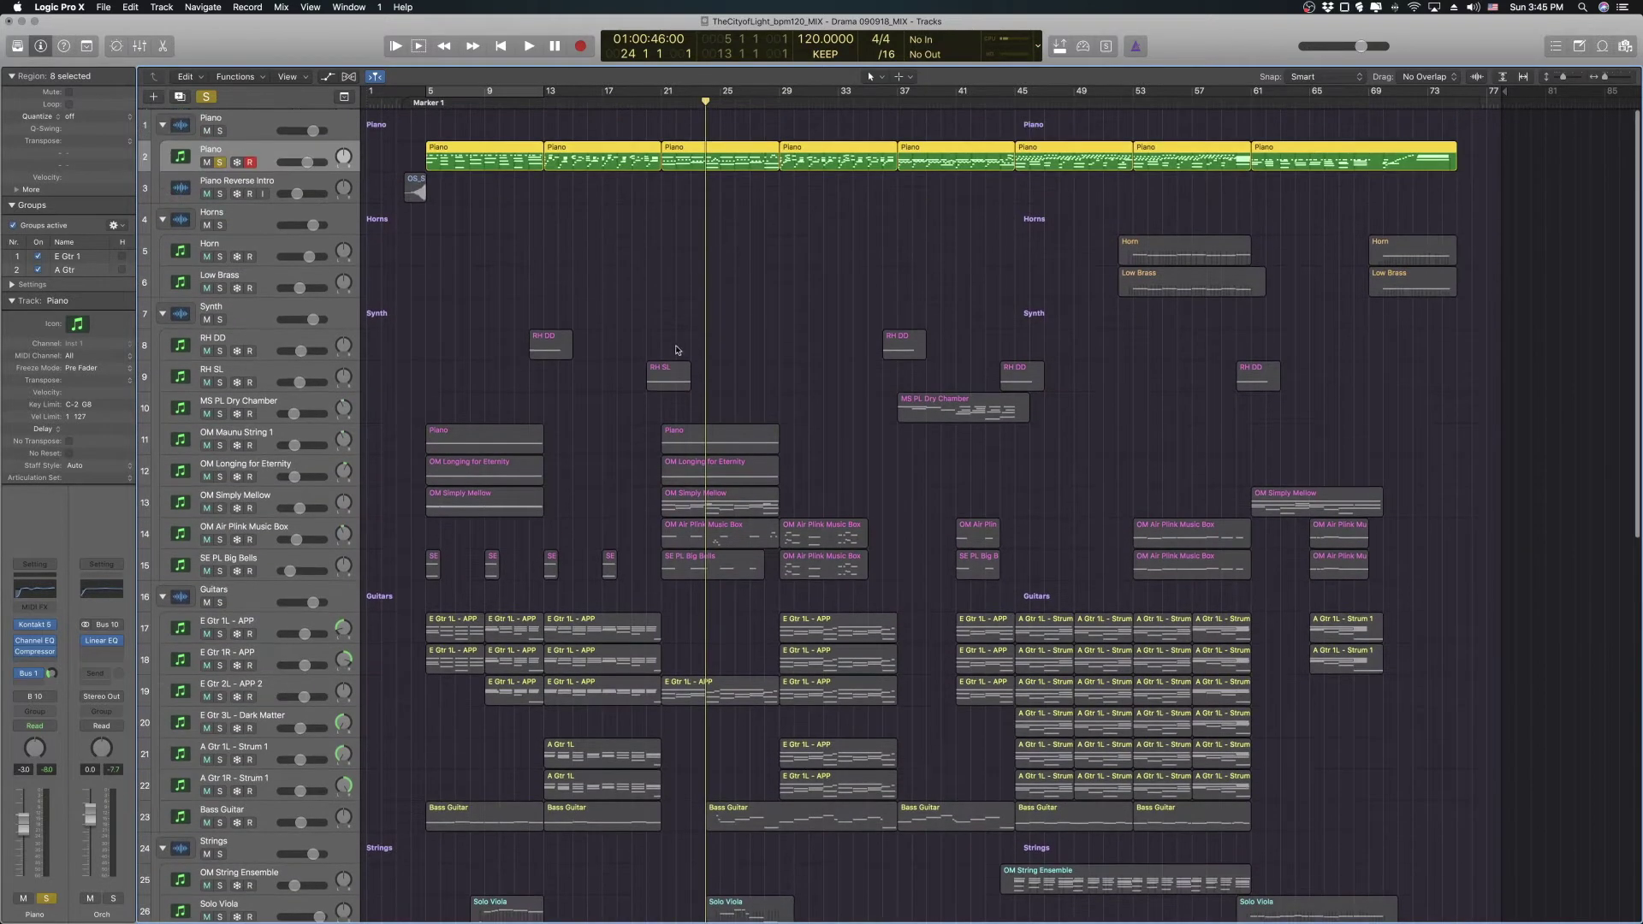
click(220, 539)
click(220, 571)
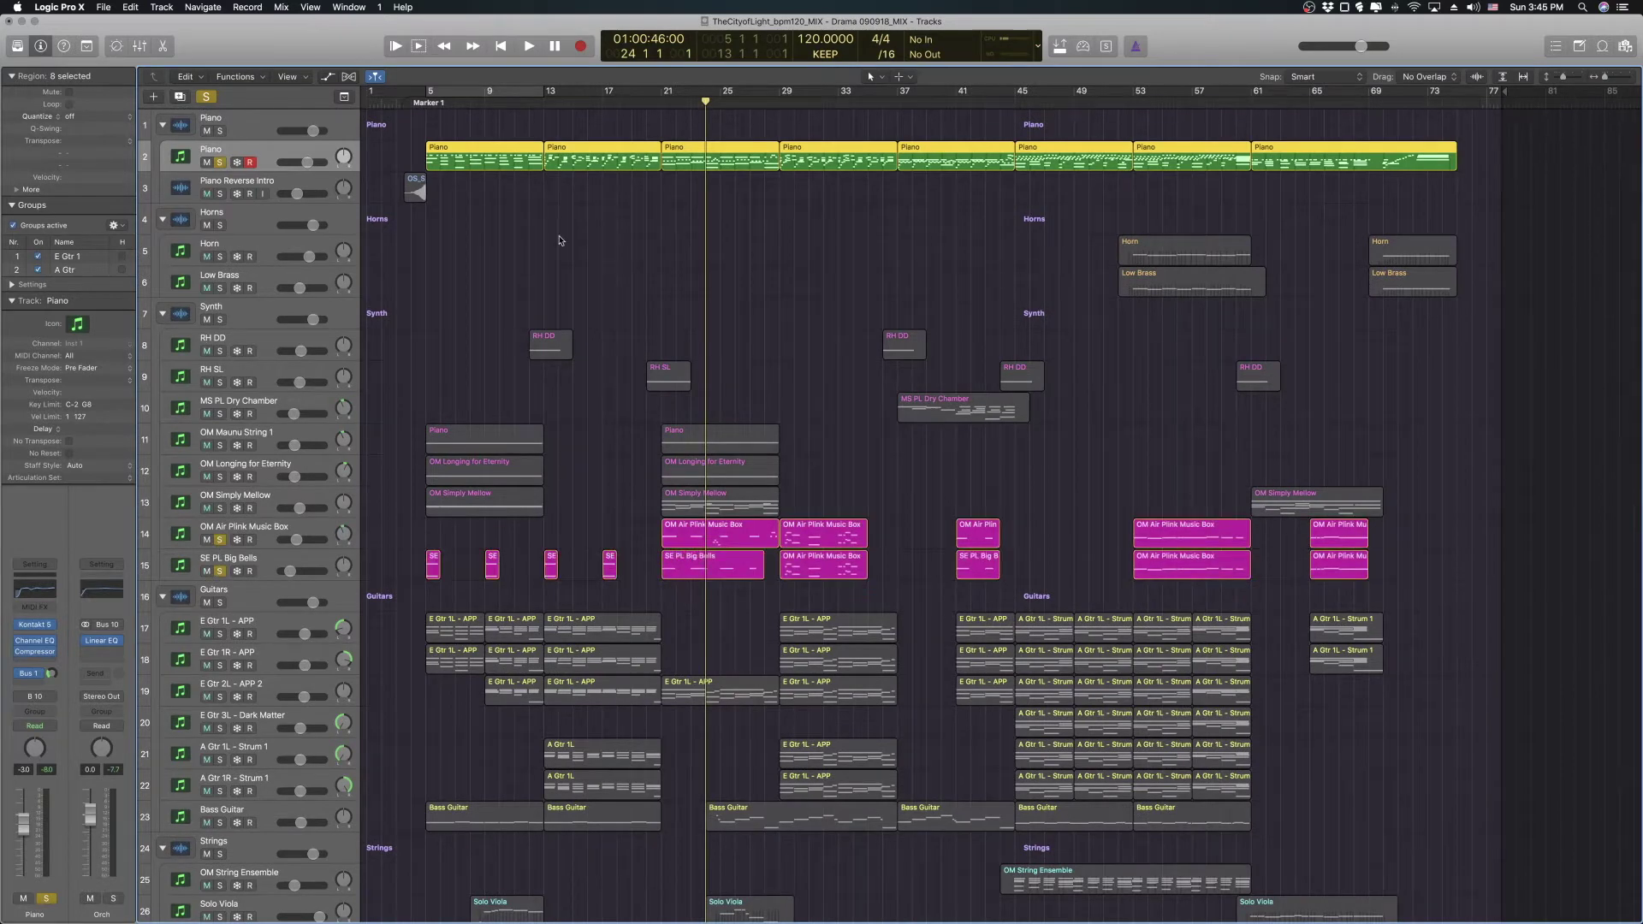
click(665, 114)
key(space)
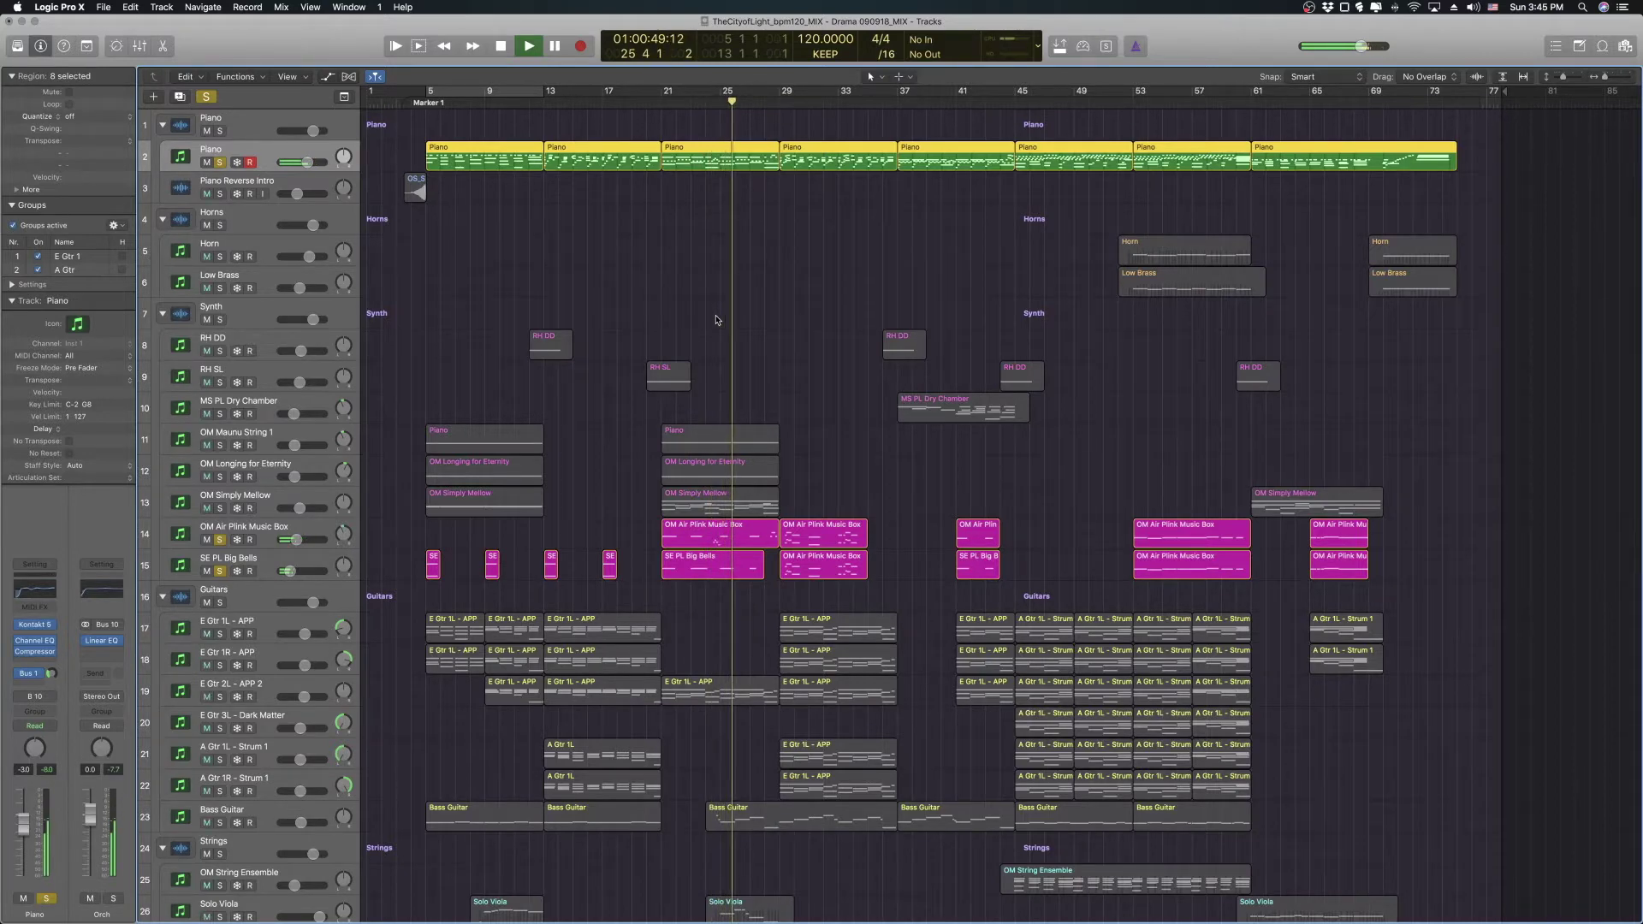
key(space)
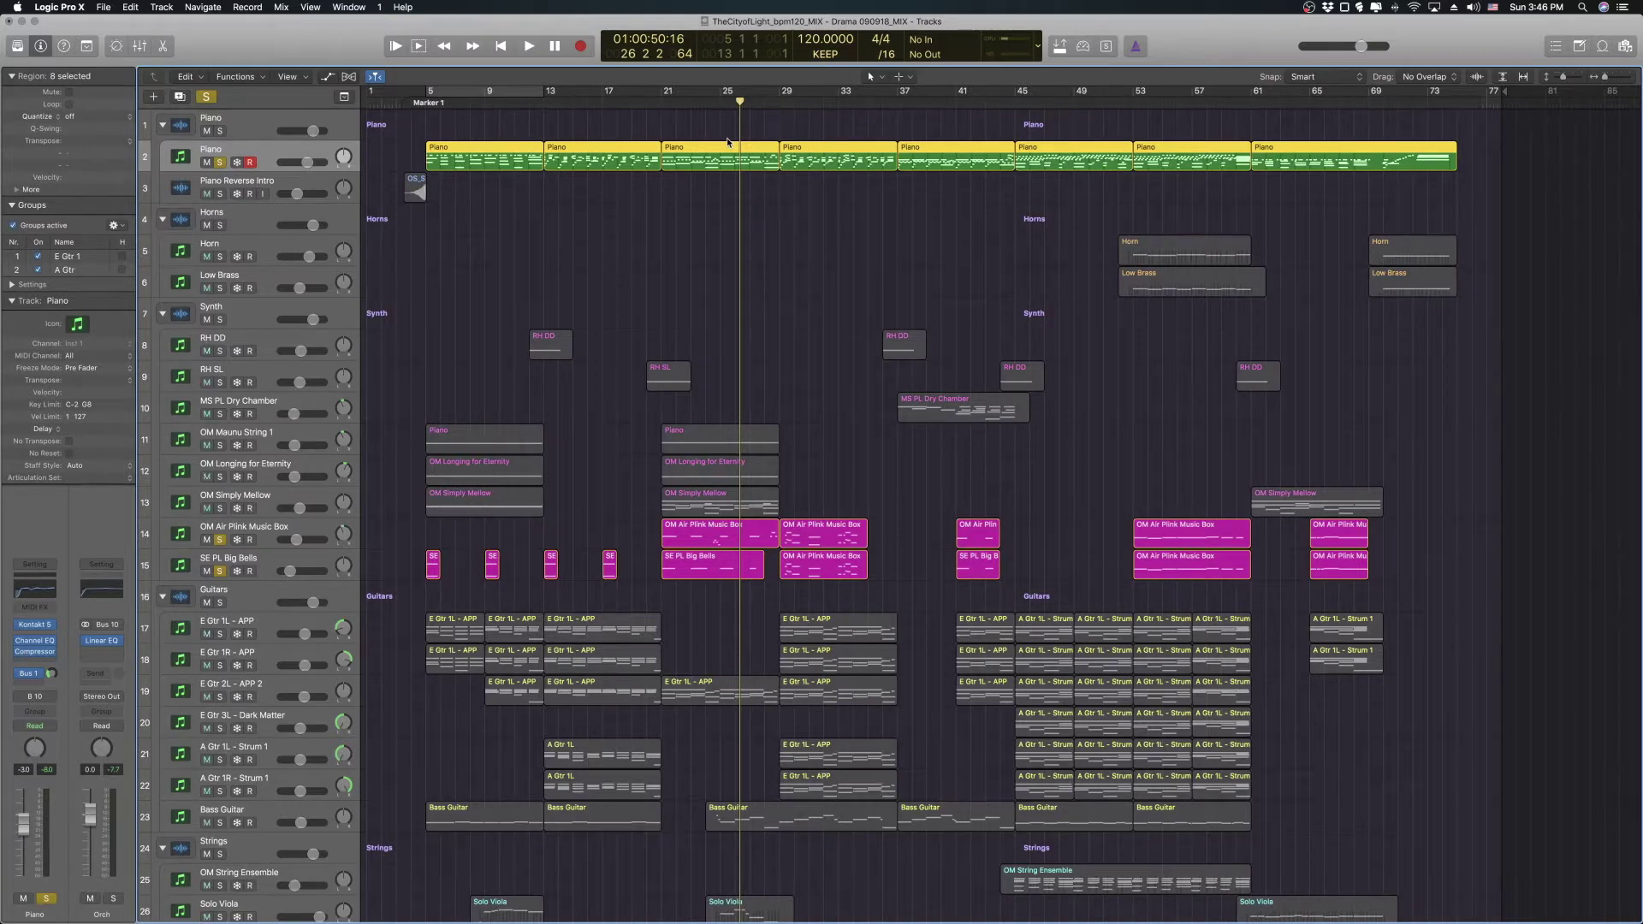
- Play the soloed piano, music box and bells together from bar 29, stopping in bar 35
click(773, 105)
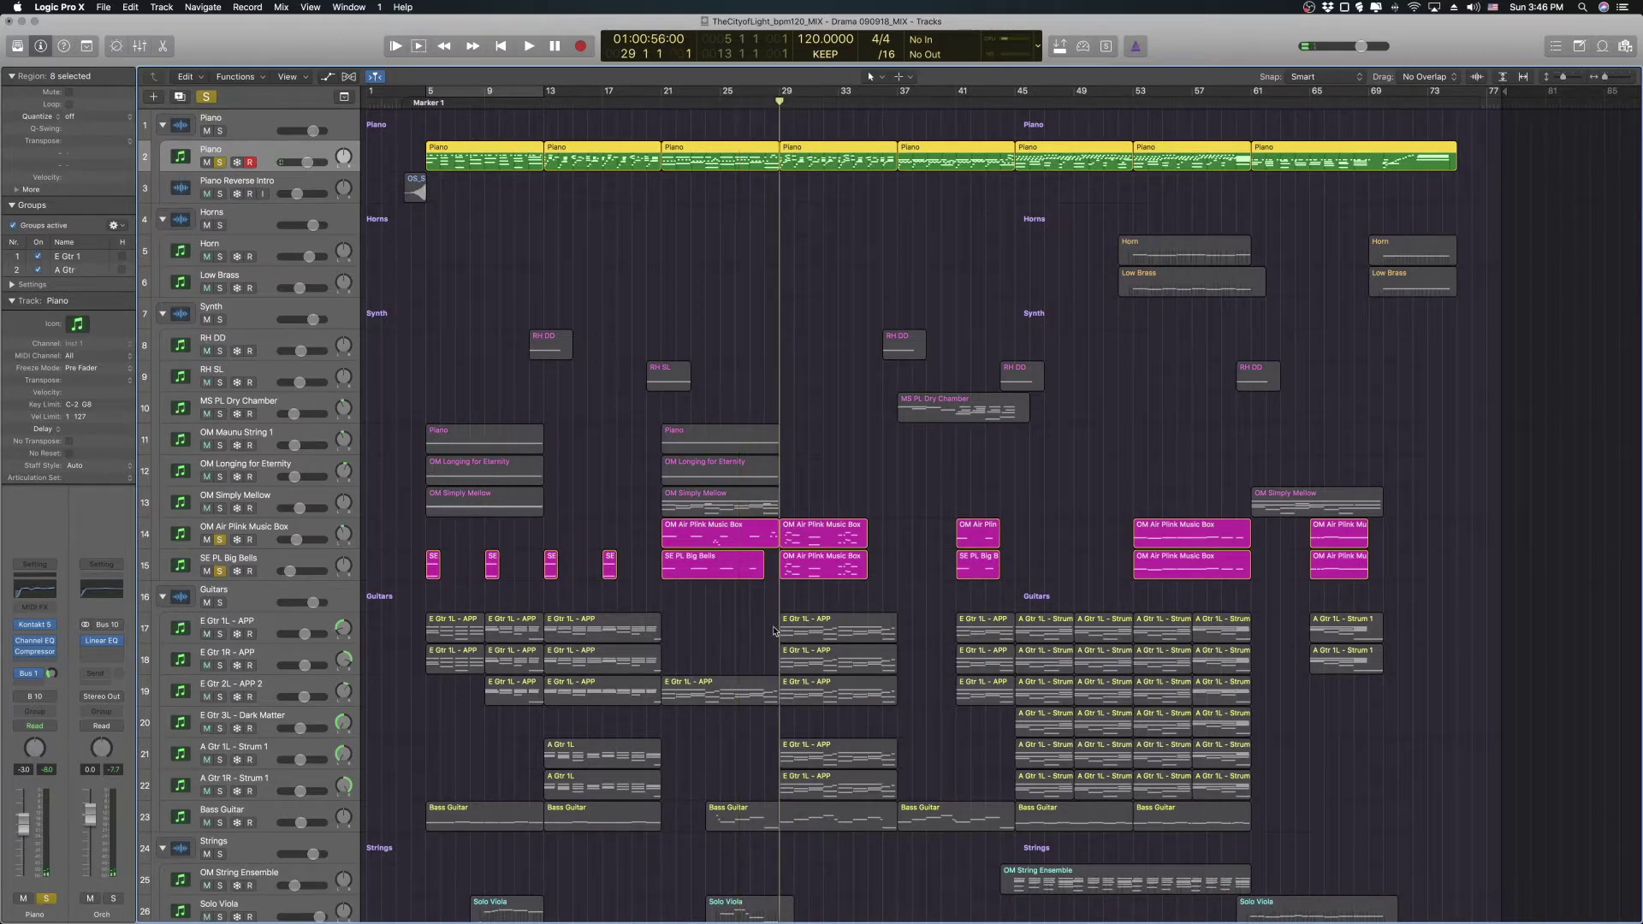
key(space)
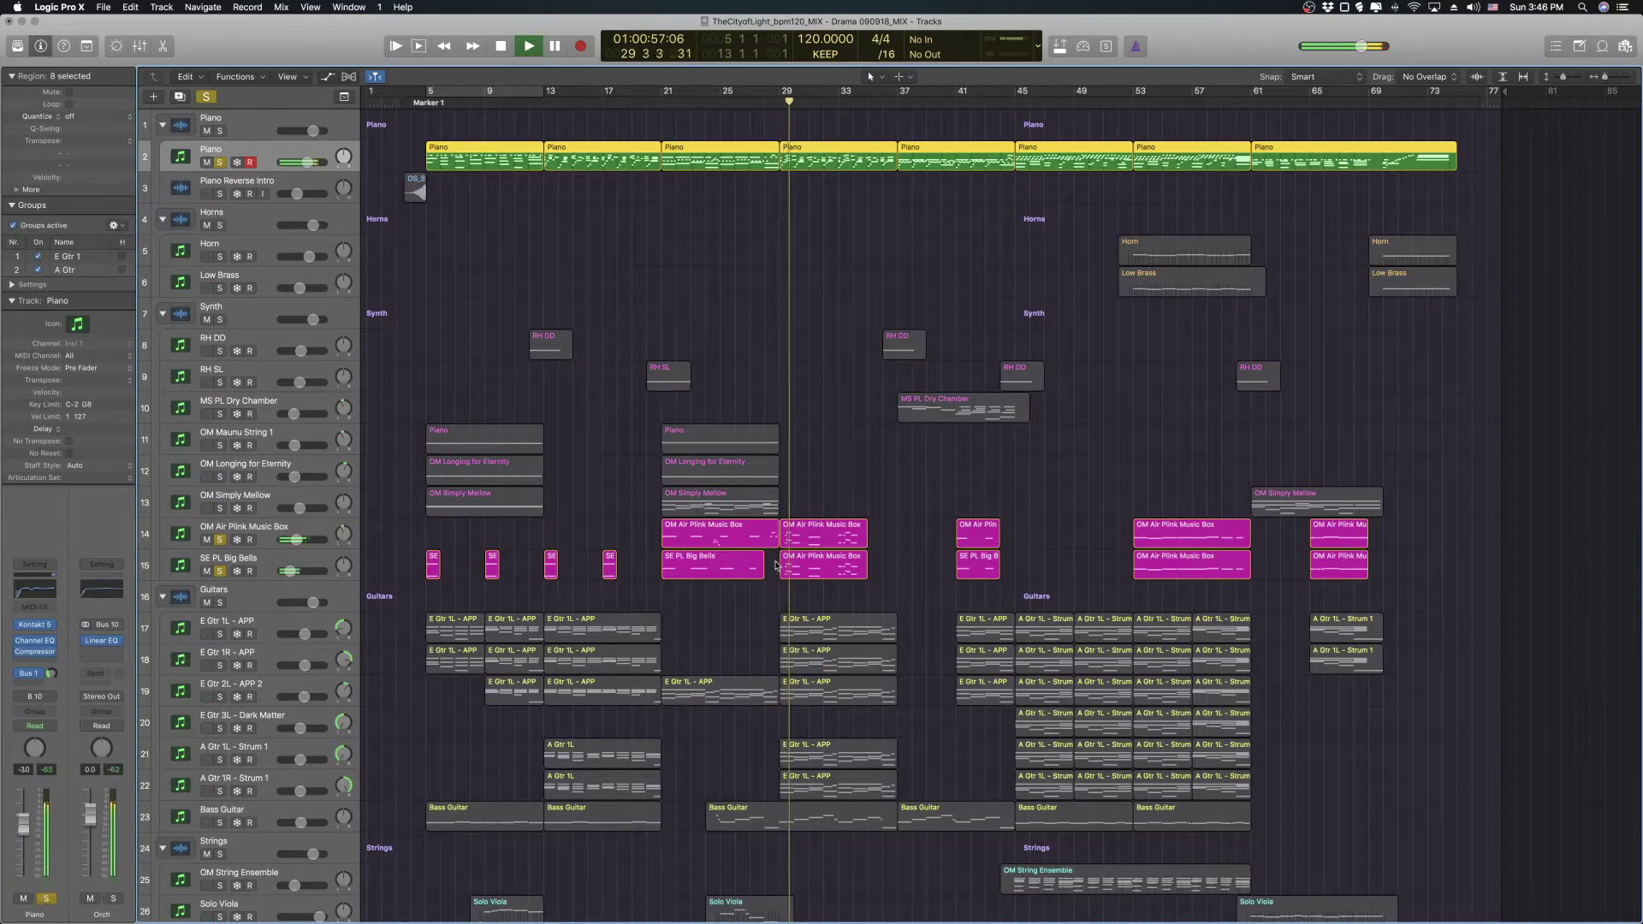
key(space)
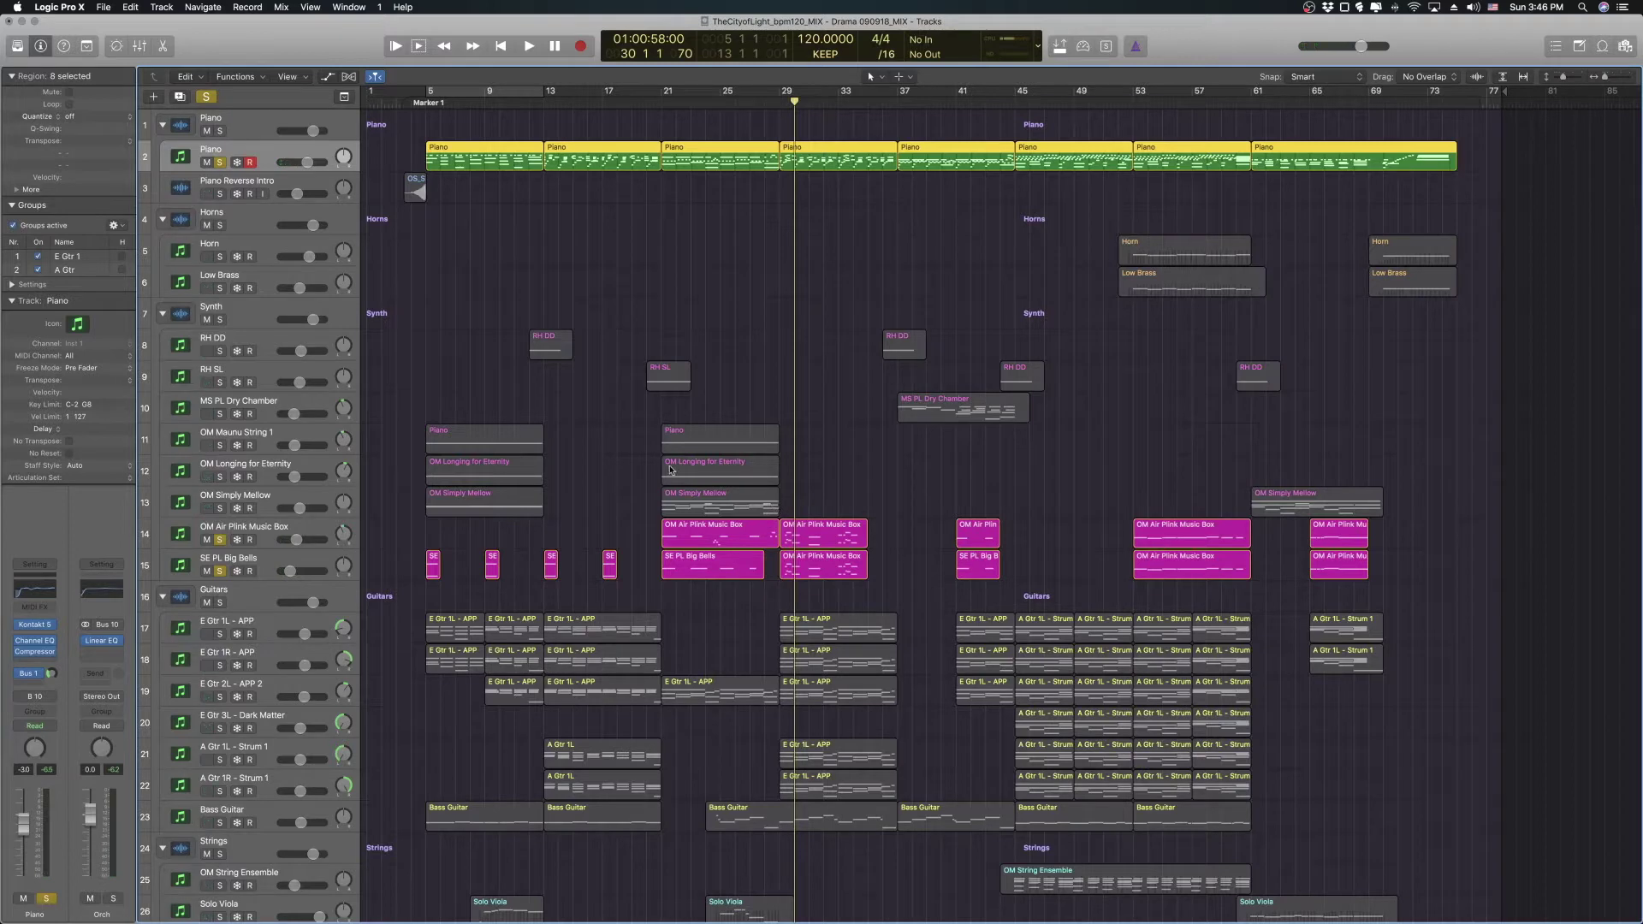
key(comma)
key(space)
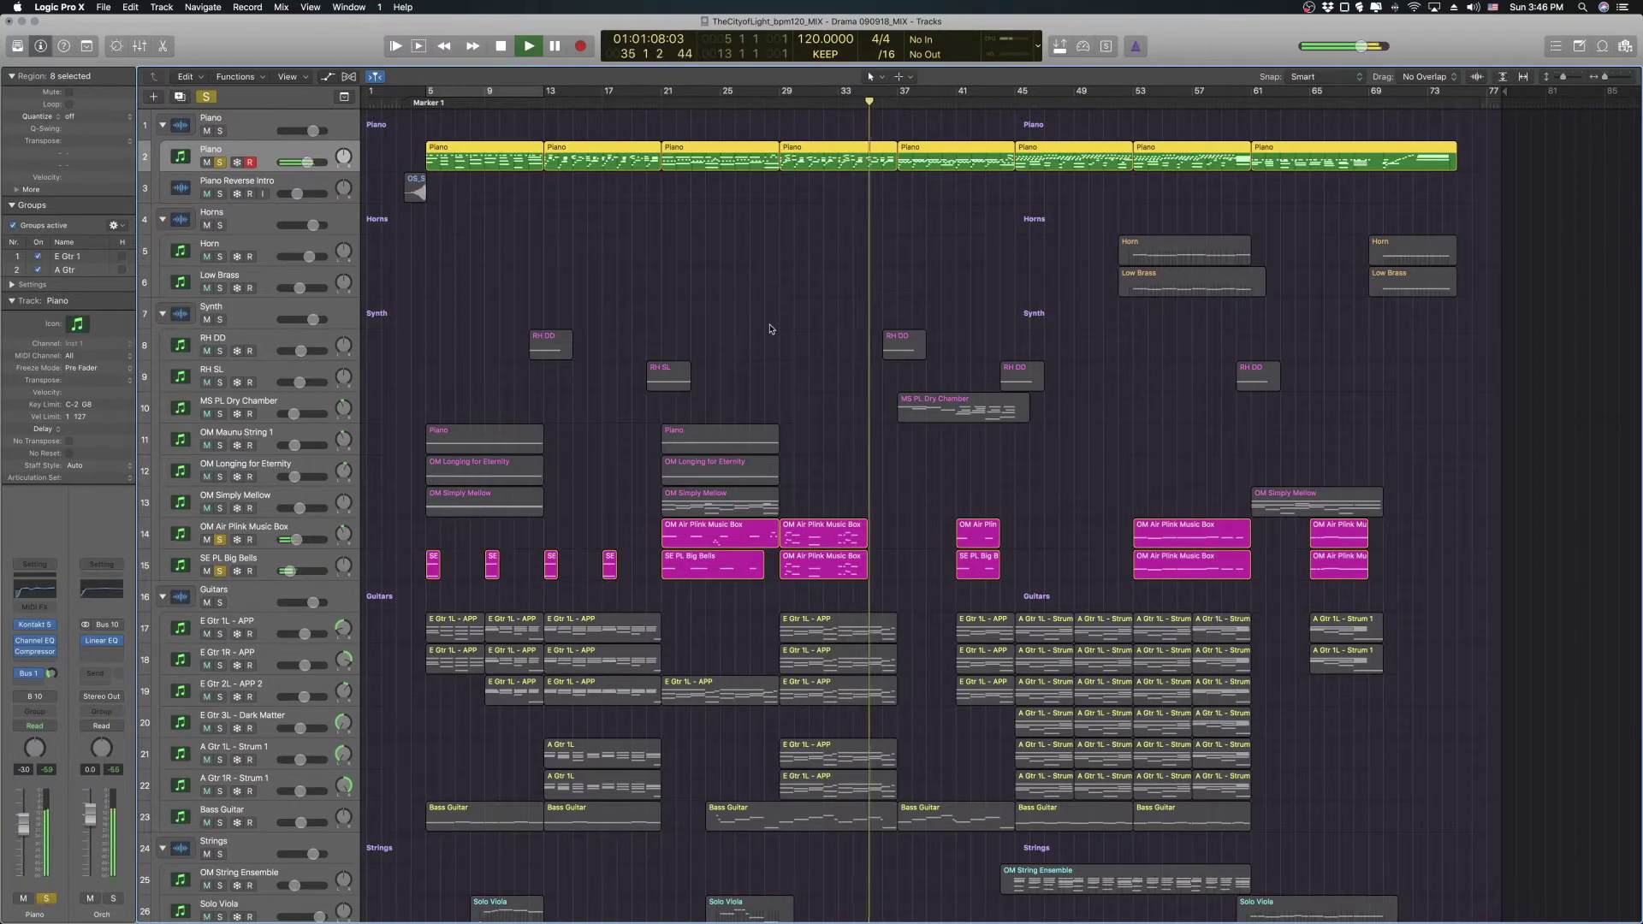
key(space)
- Unsolo the OM Air Plink Music Box and SE PL Big Bells tracks and play the piano alone from bar 21
click(220, 540)
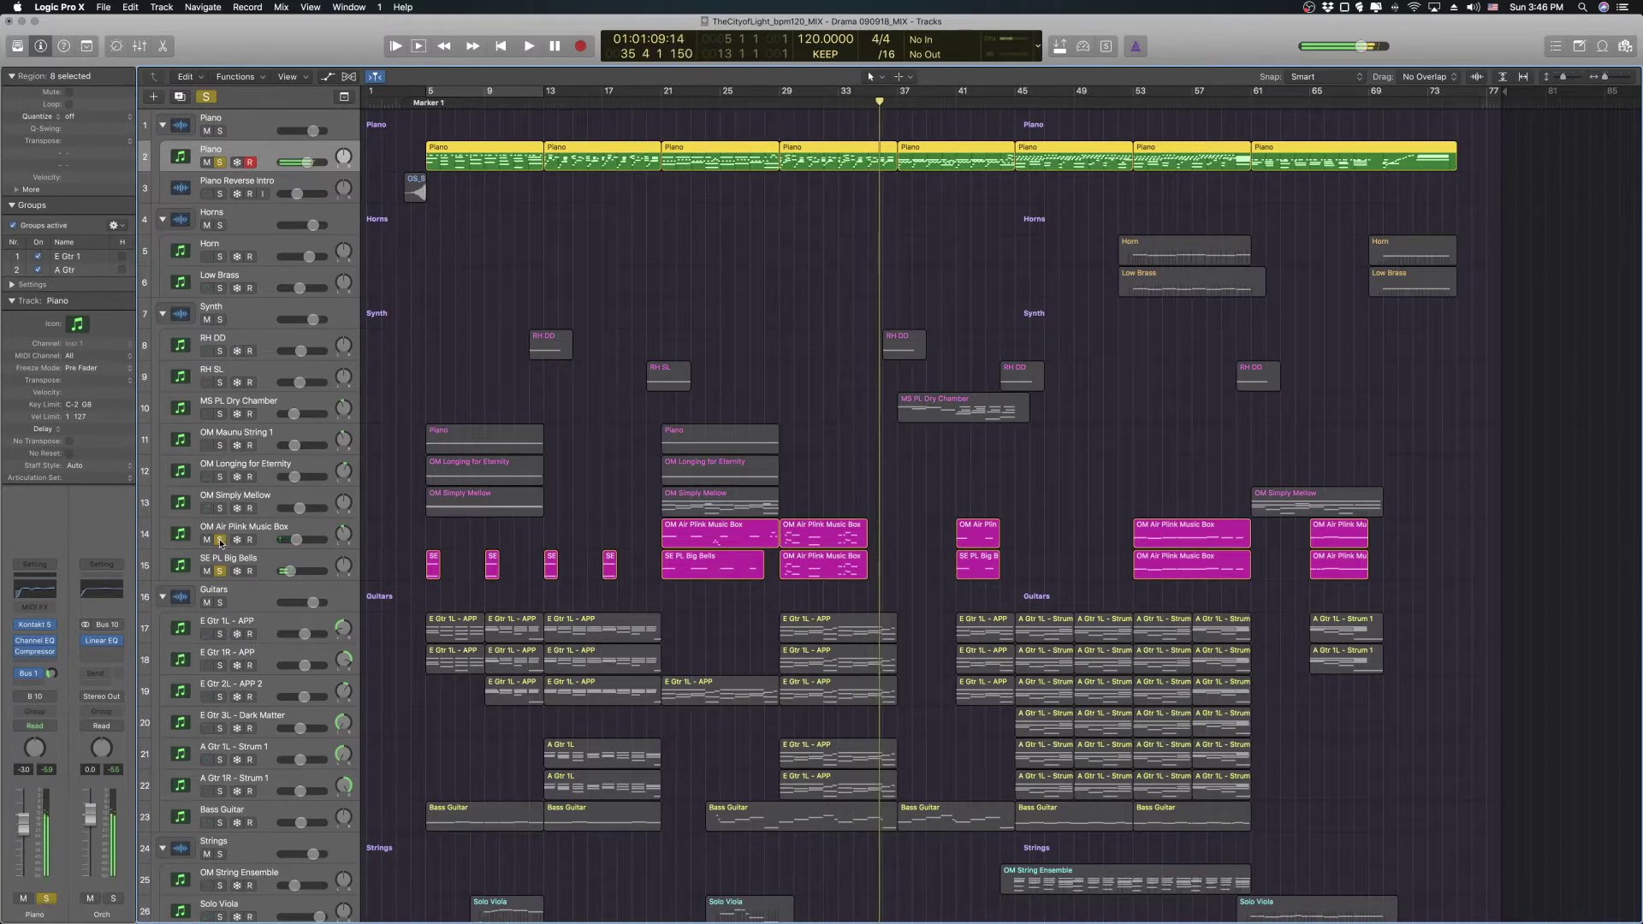
click(219, 571)
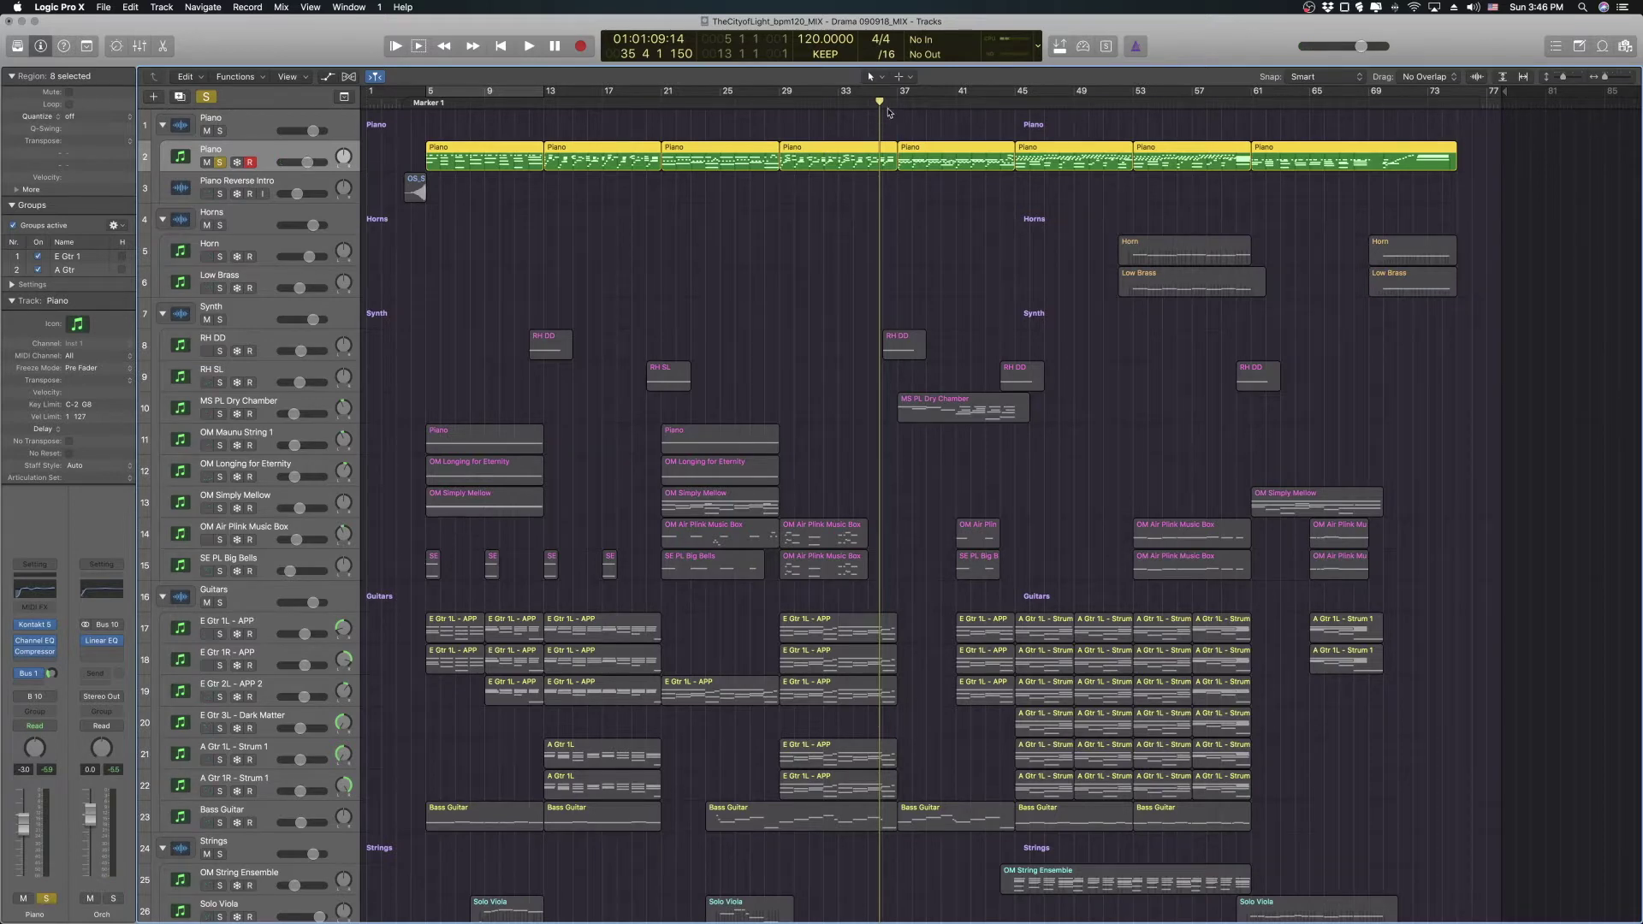
click(660, 100)
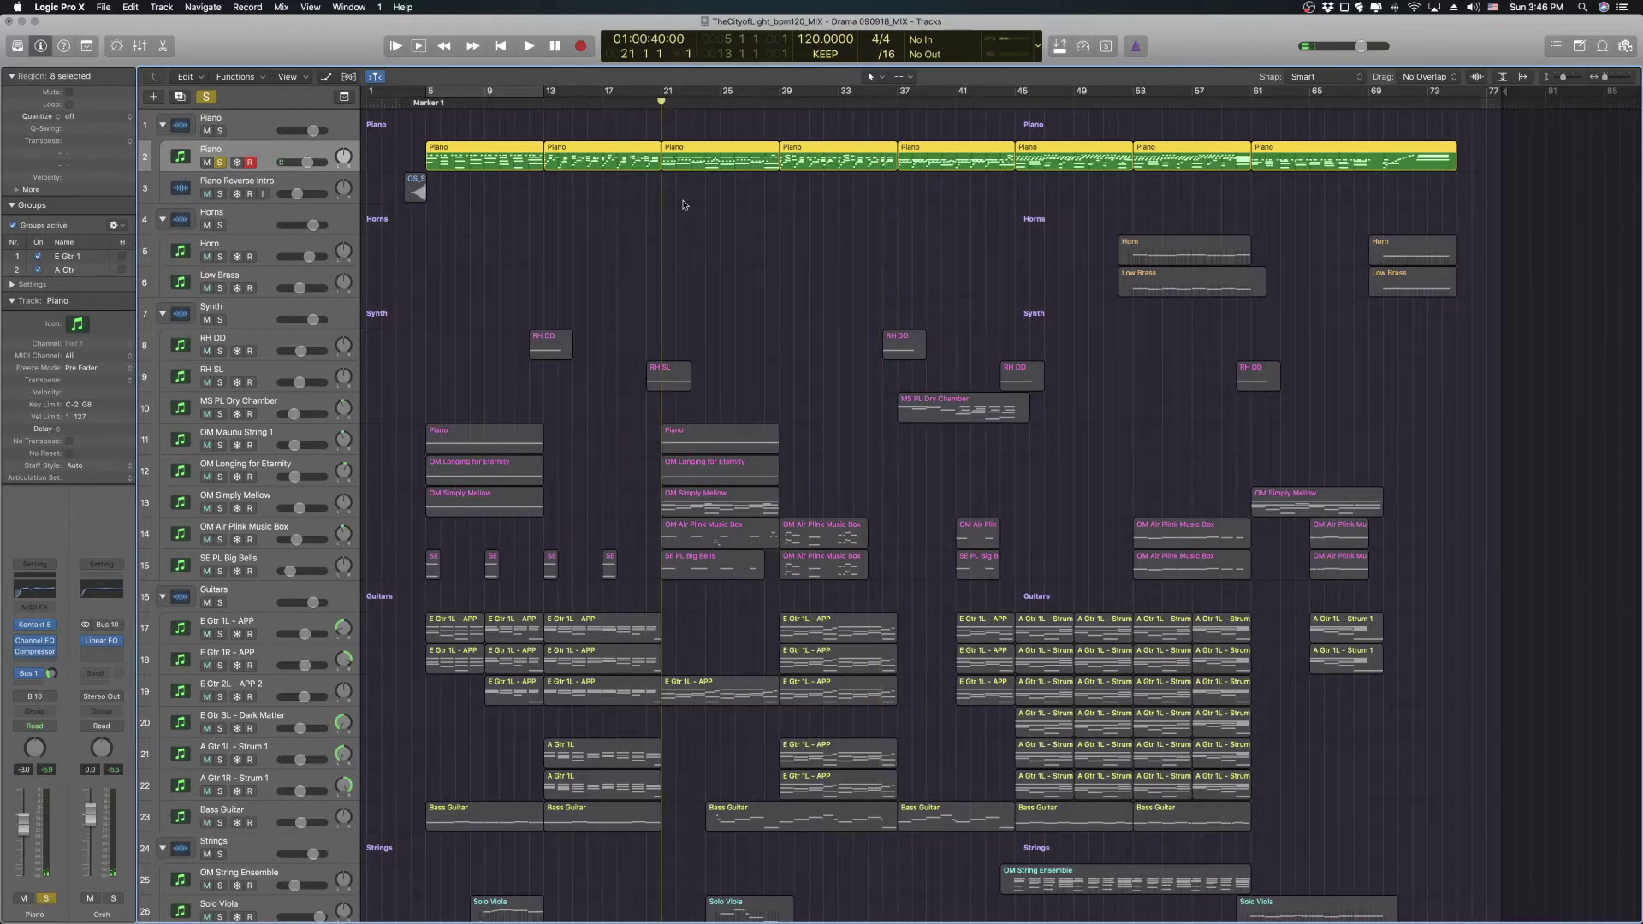
key(space)
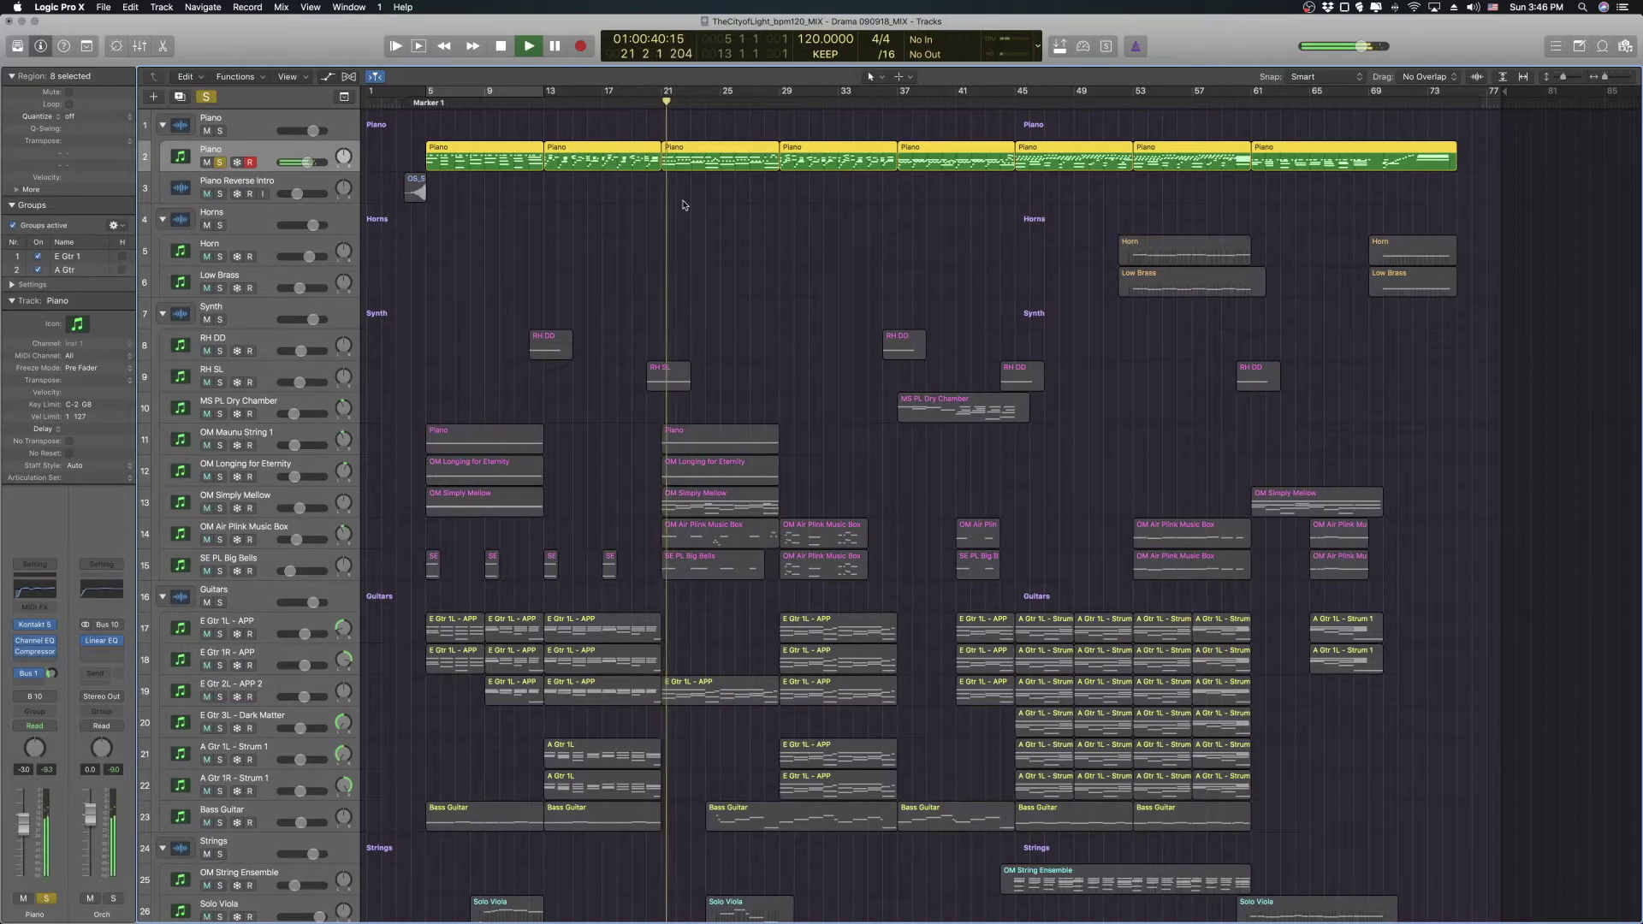
- Play the soloed Piano track from bar 37, stopping in bar 41
click(898, 100)
key(space)
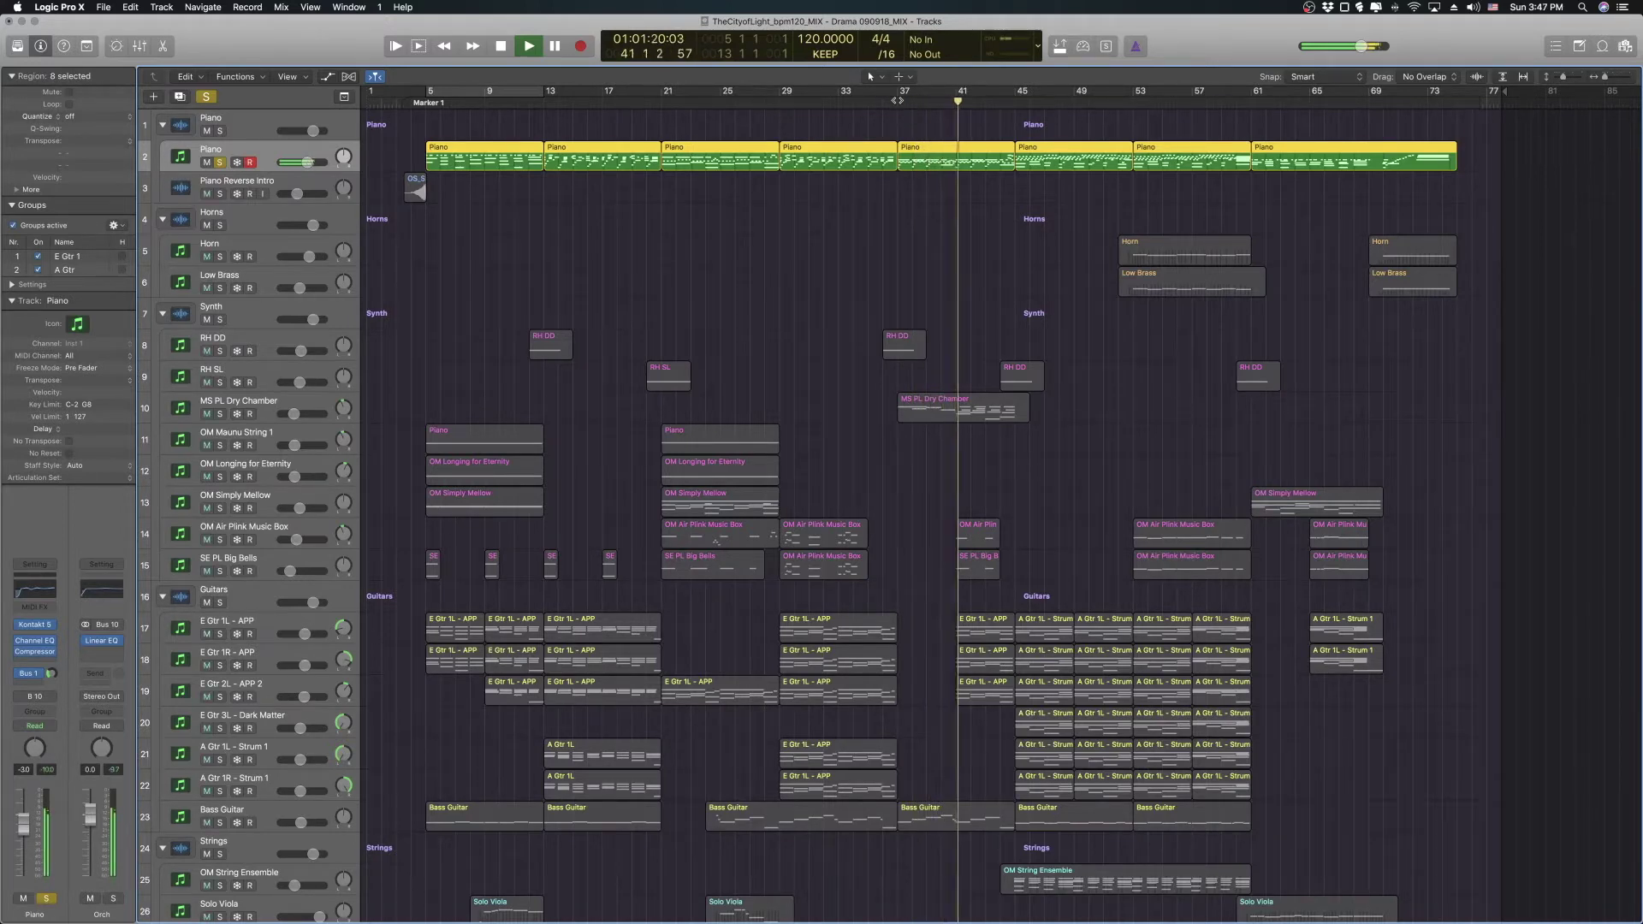
key(space)
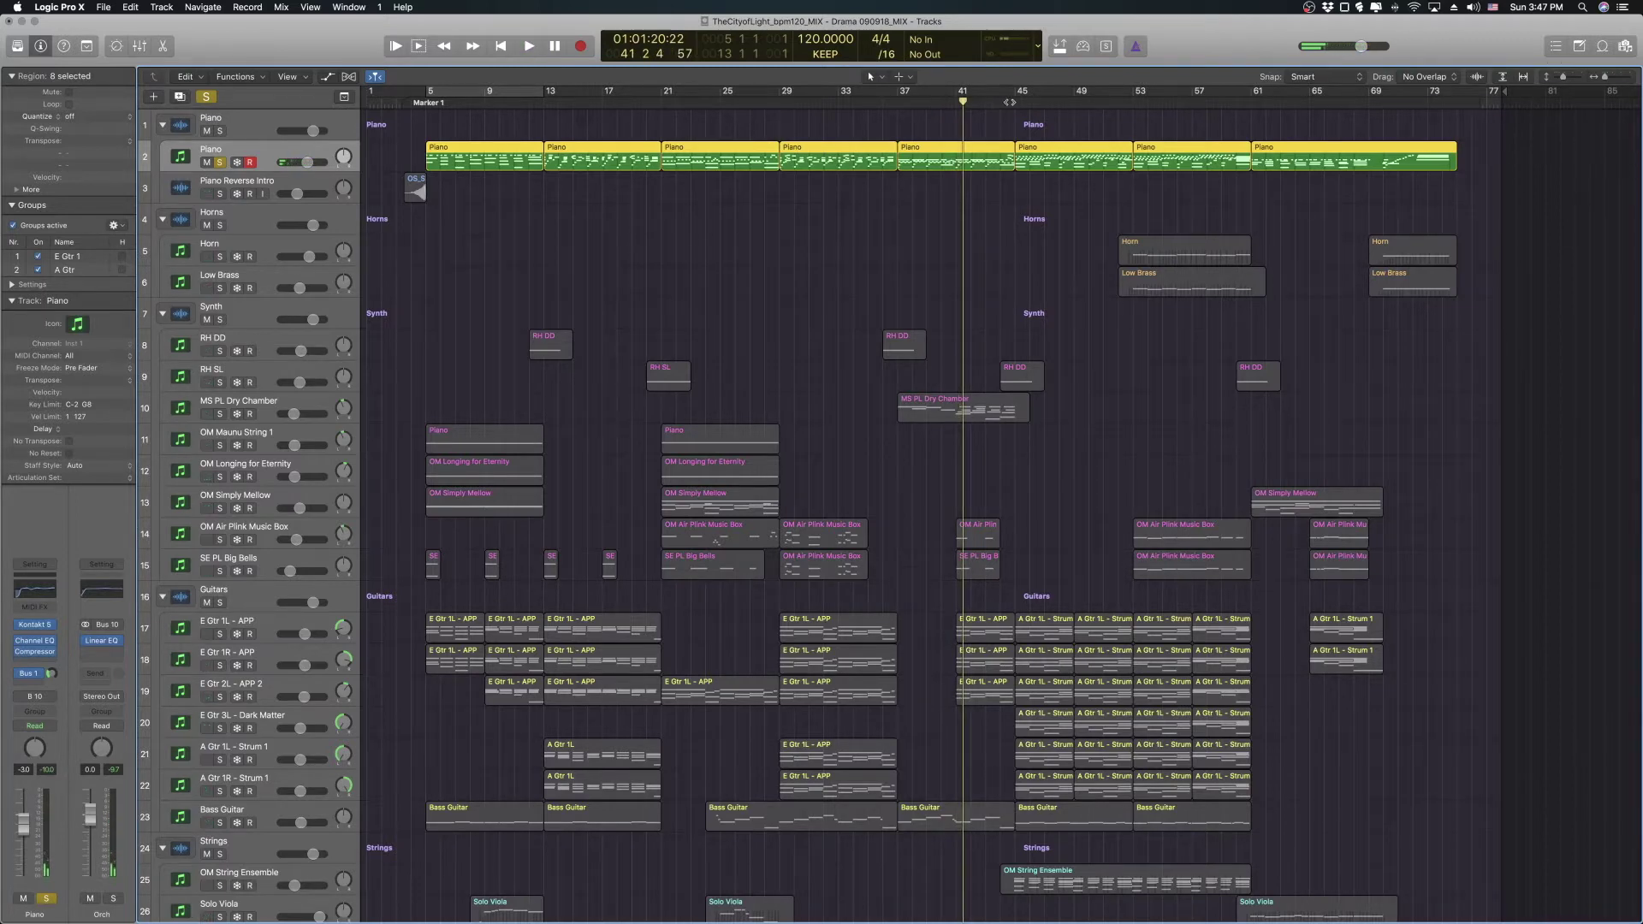
- Play the soloed Piano track from bar 45, stopping in bar 48
click(1014, 103)
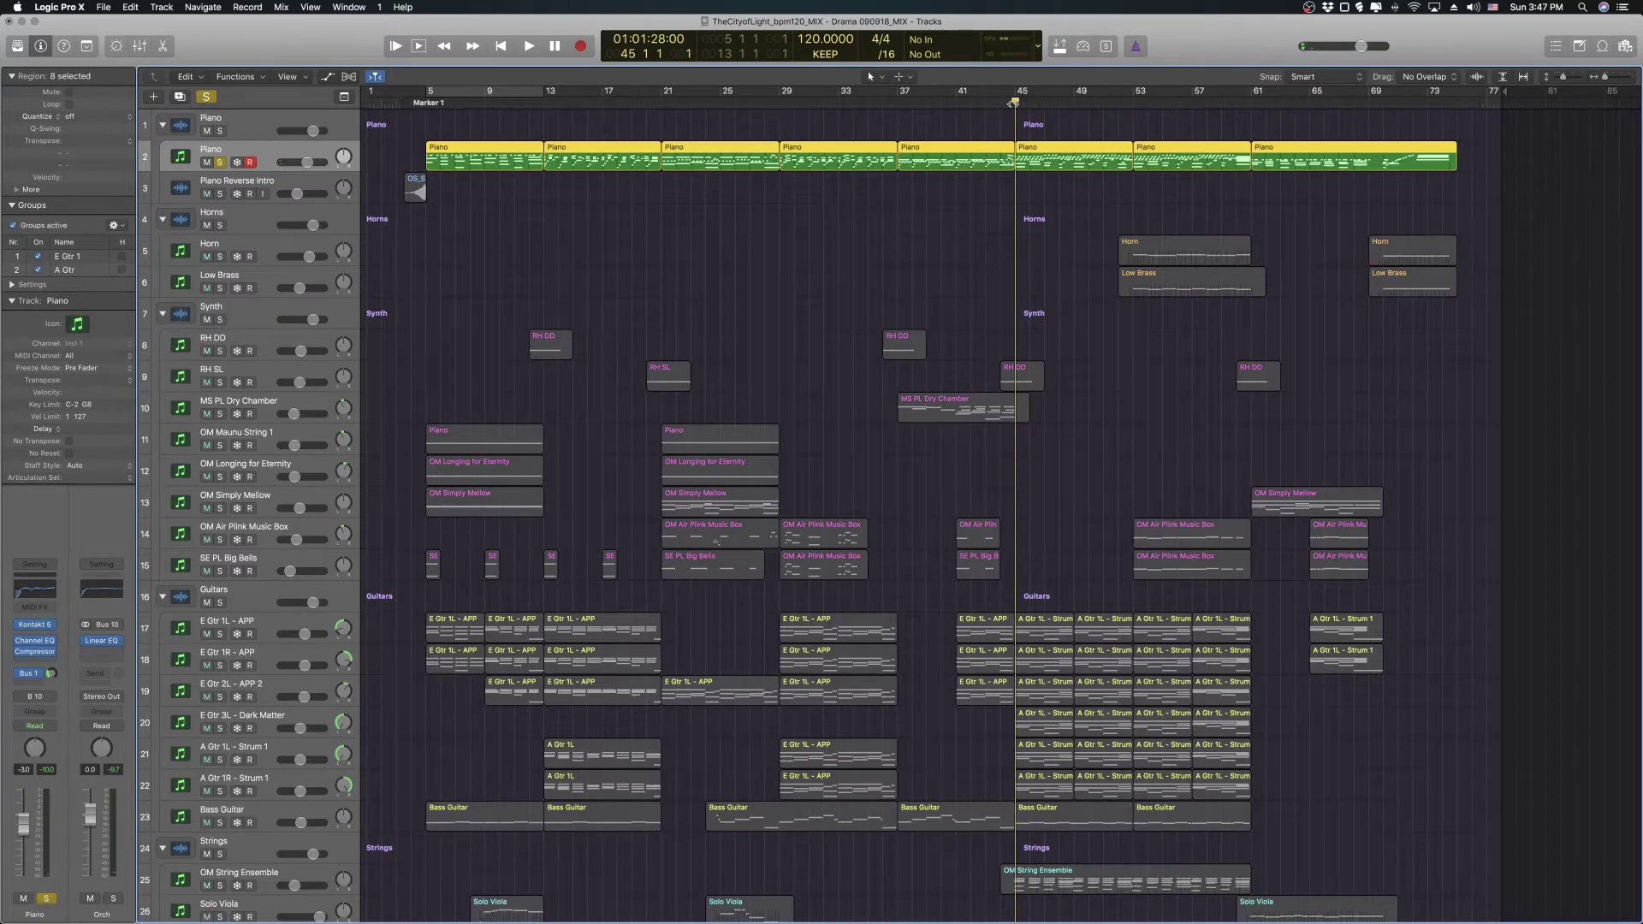
key(space)
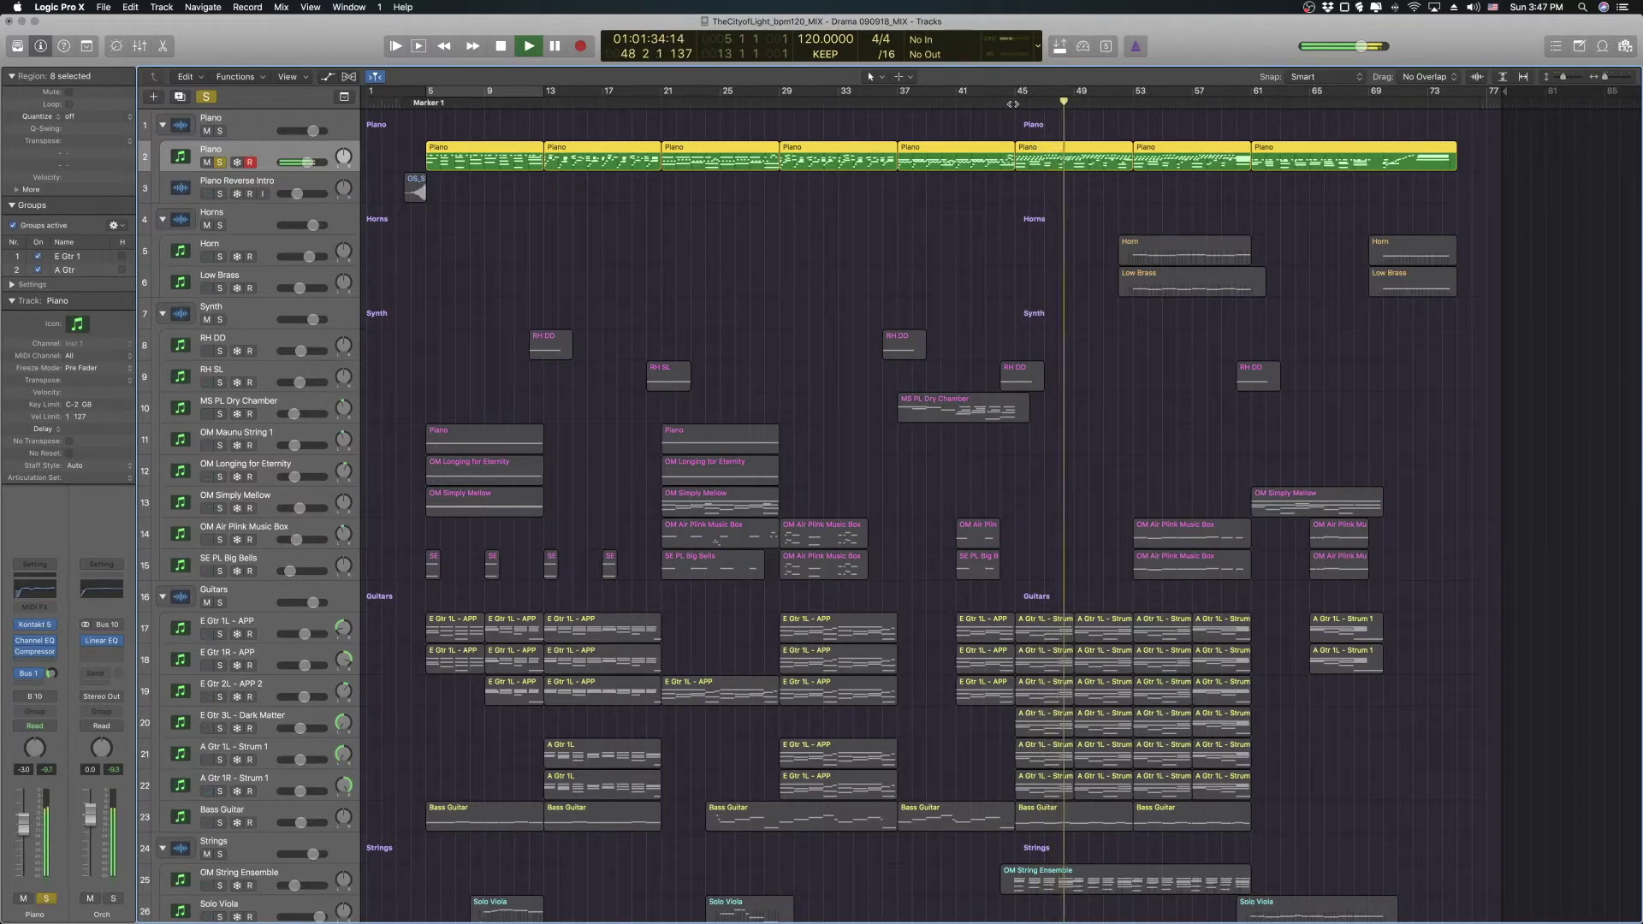
key(space)
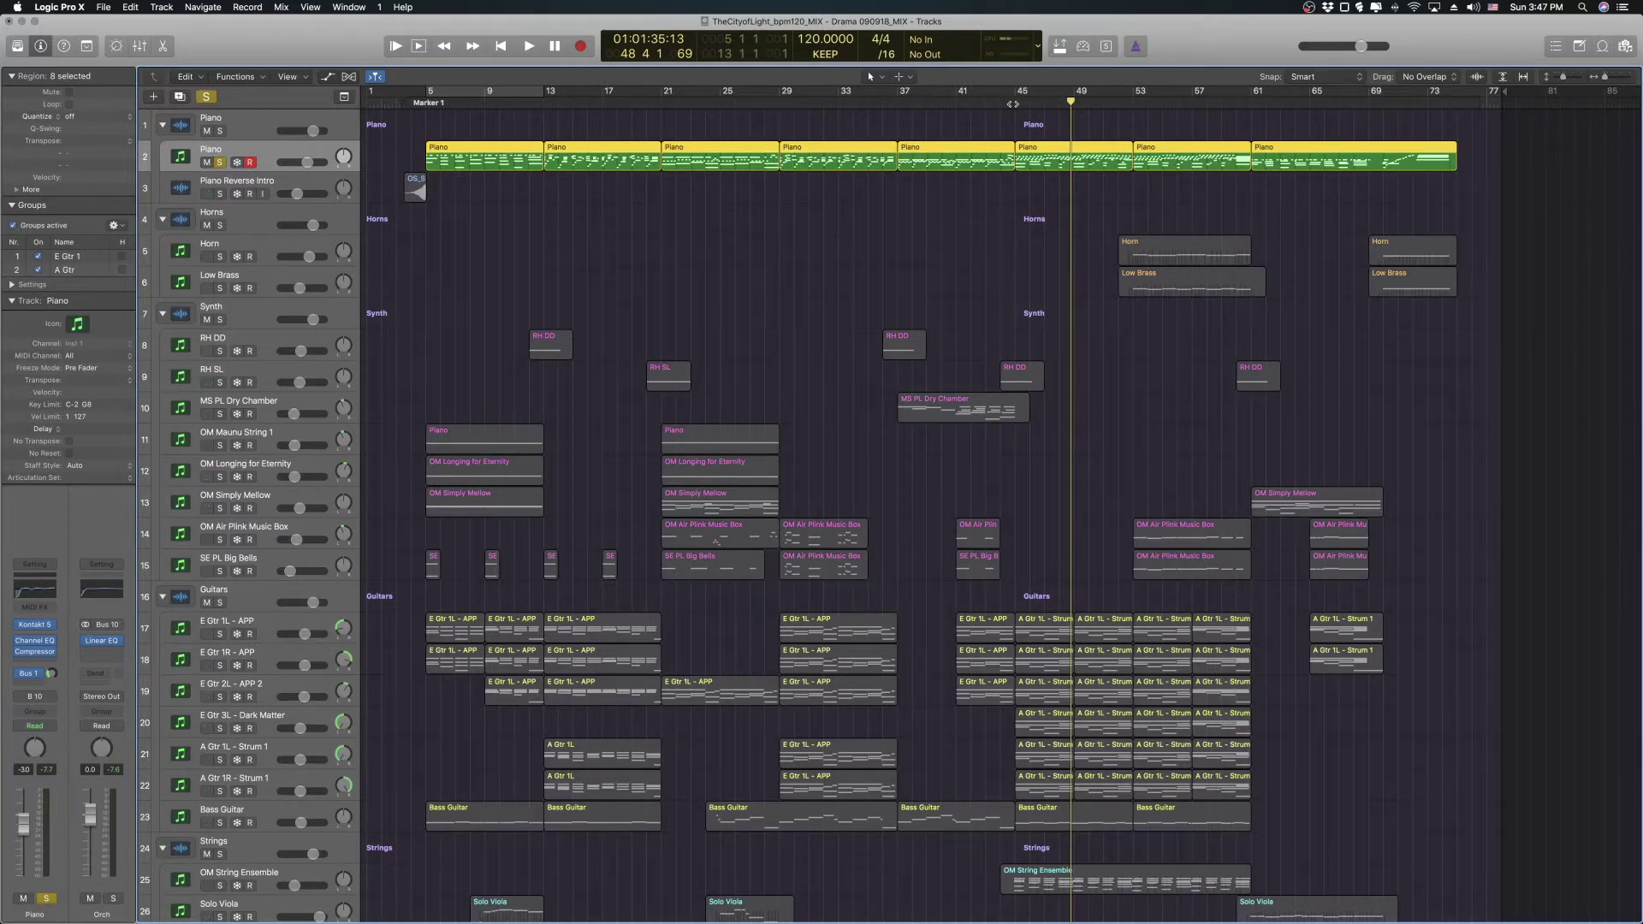
- Move the playhead to bar 48 and play the soloed Piano track, stopping in bar 55
drag(777, 101, 823, 102)
drag(624, 102, 598, 102)
click(1058, 102)
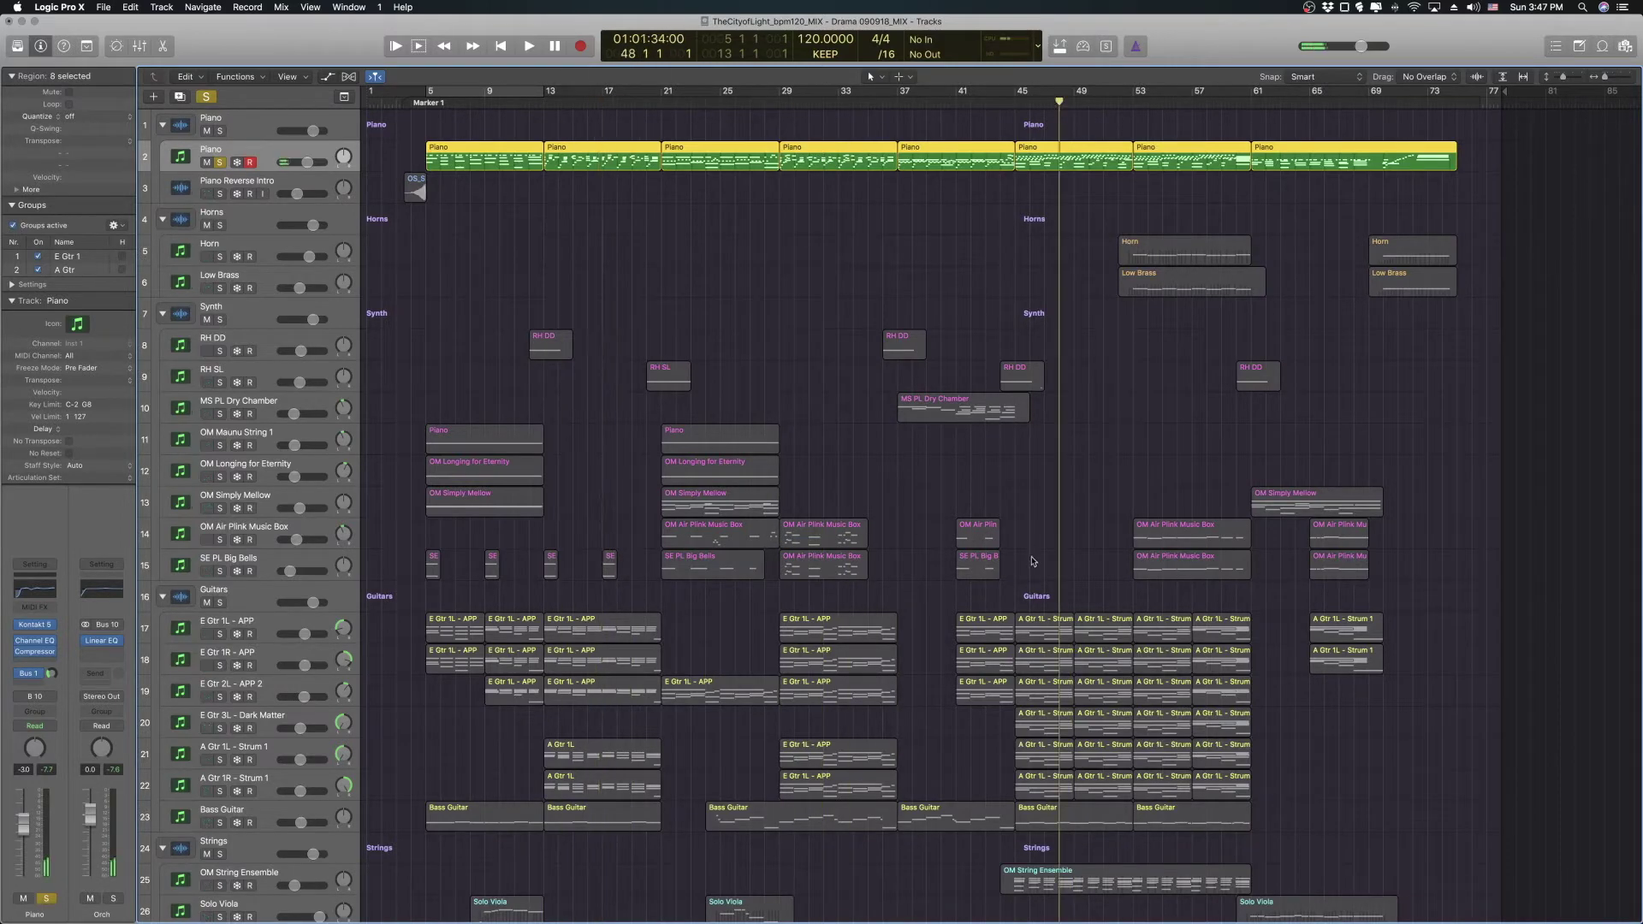
scroll(1067, 749, down, 5)
scroll(1112, 599, up, 5)
key(space)
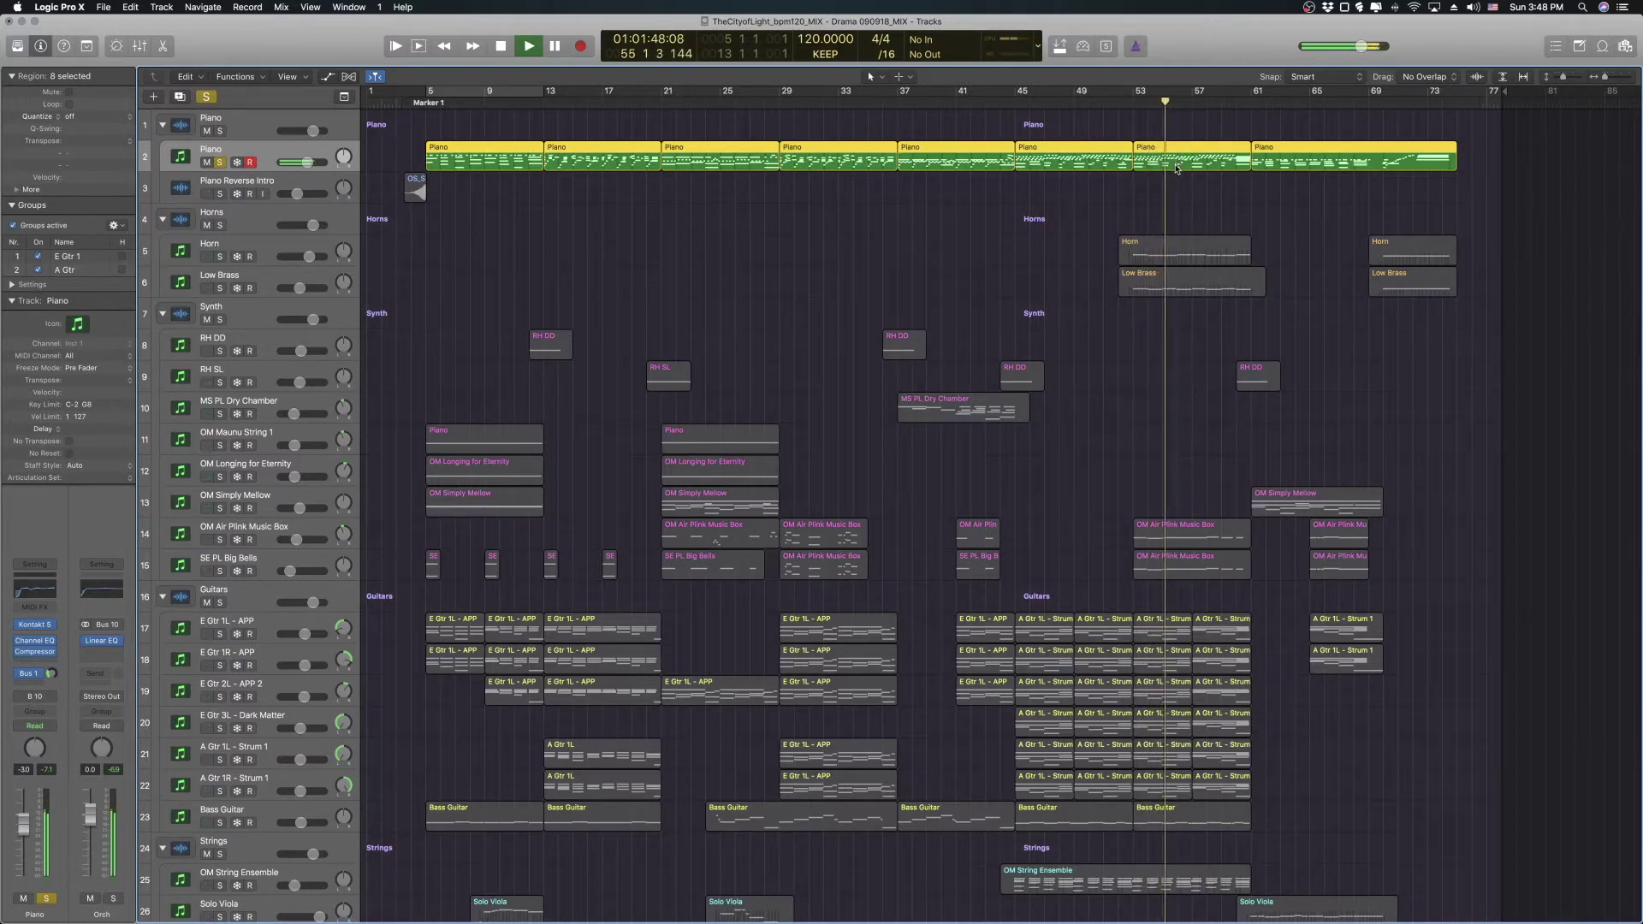
key(space)
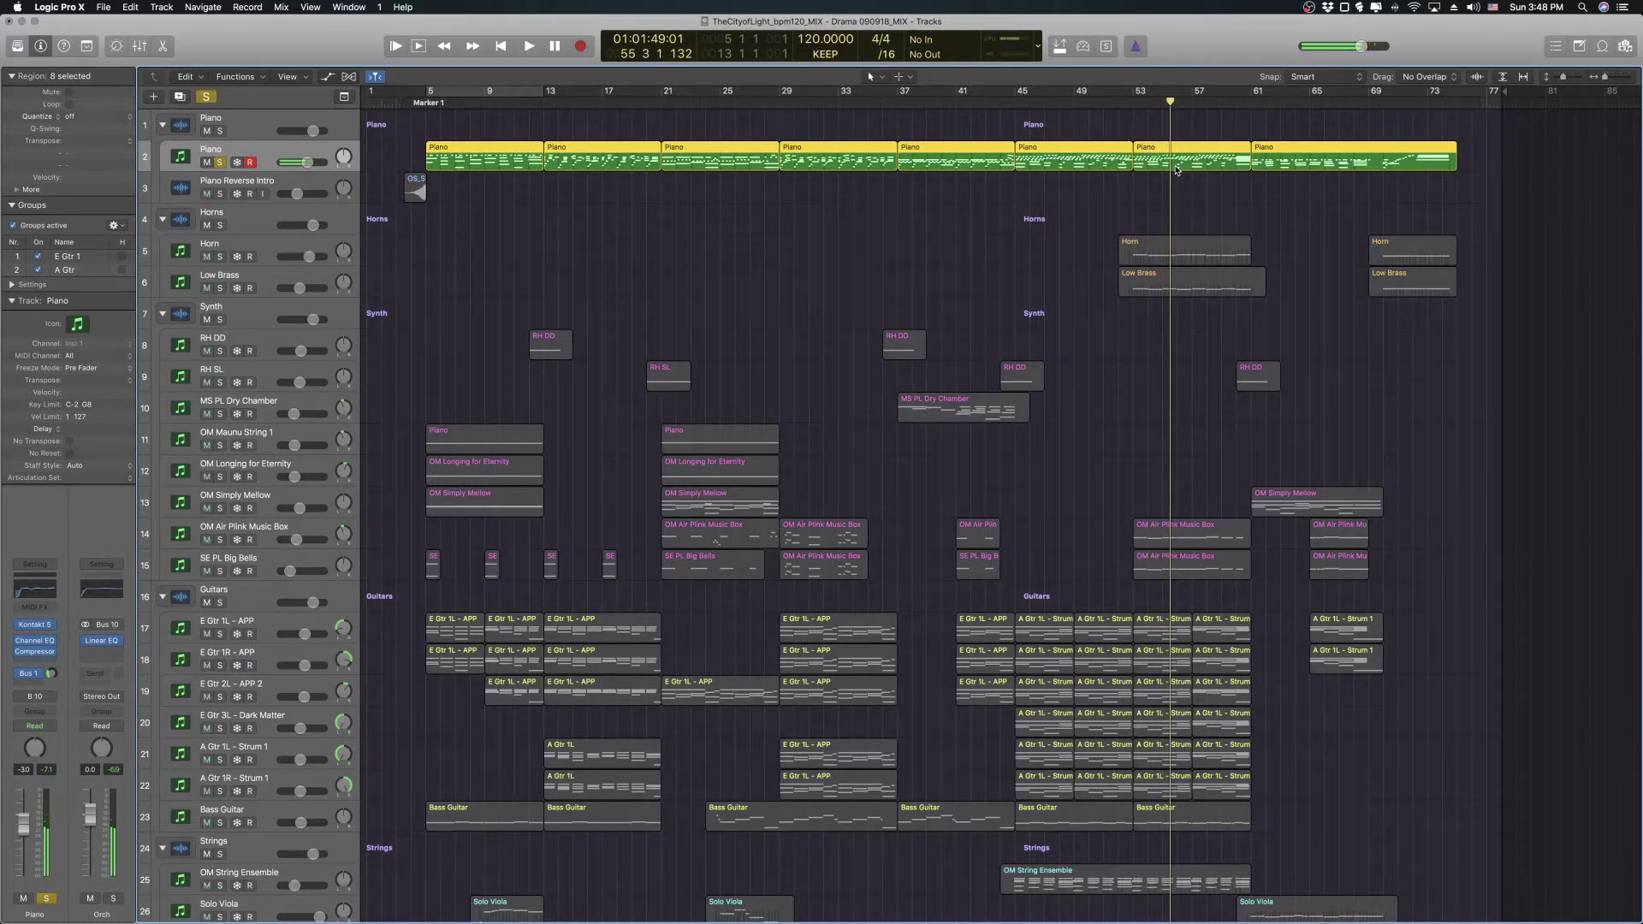
- View the two Piano regions spanning bars 45 to 61 in the Piano Roll, audition a high note in bar 51 and close the editor
drag(1096, 130, 1181, 195)
key(p)
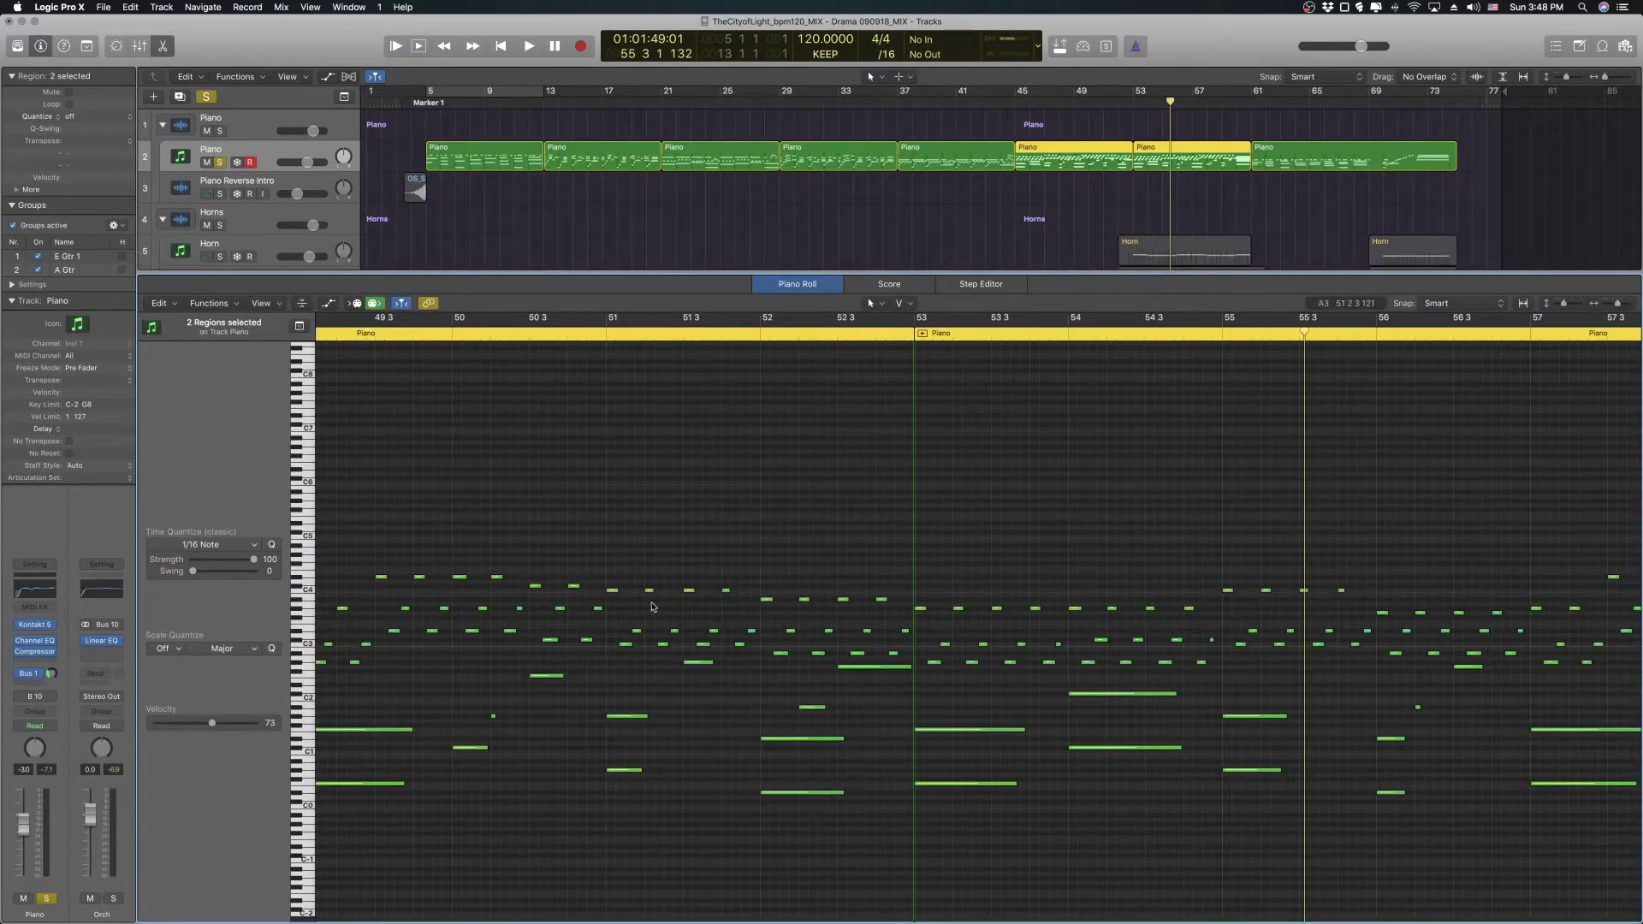
click(689, 591)
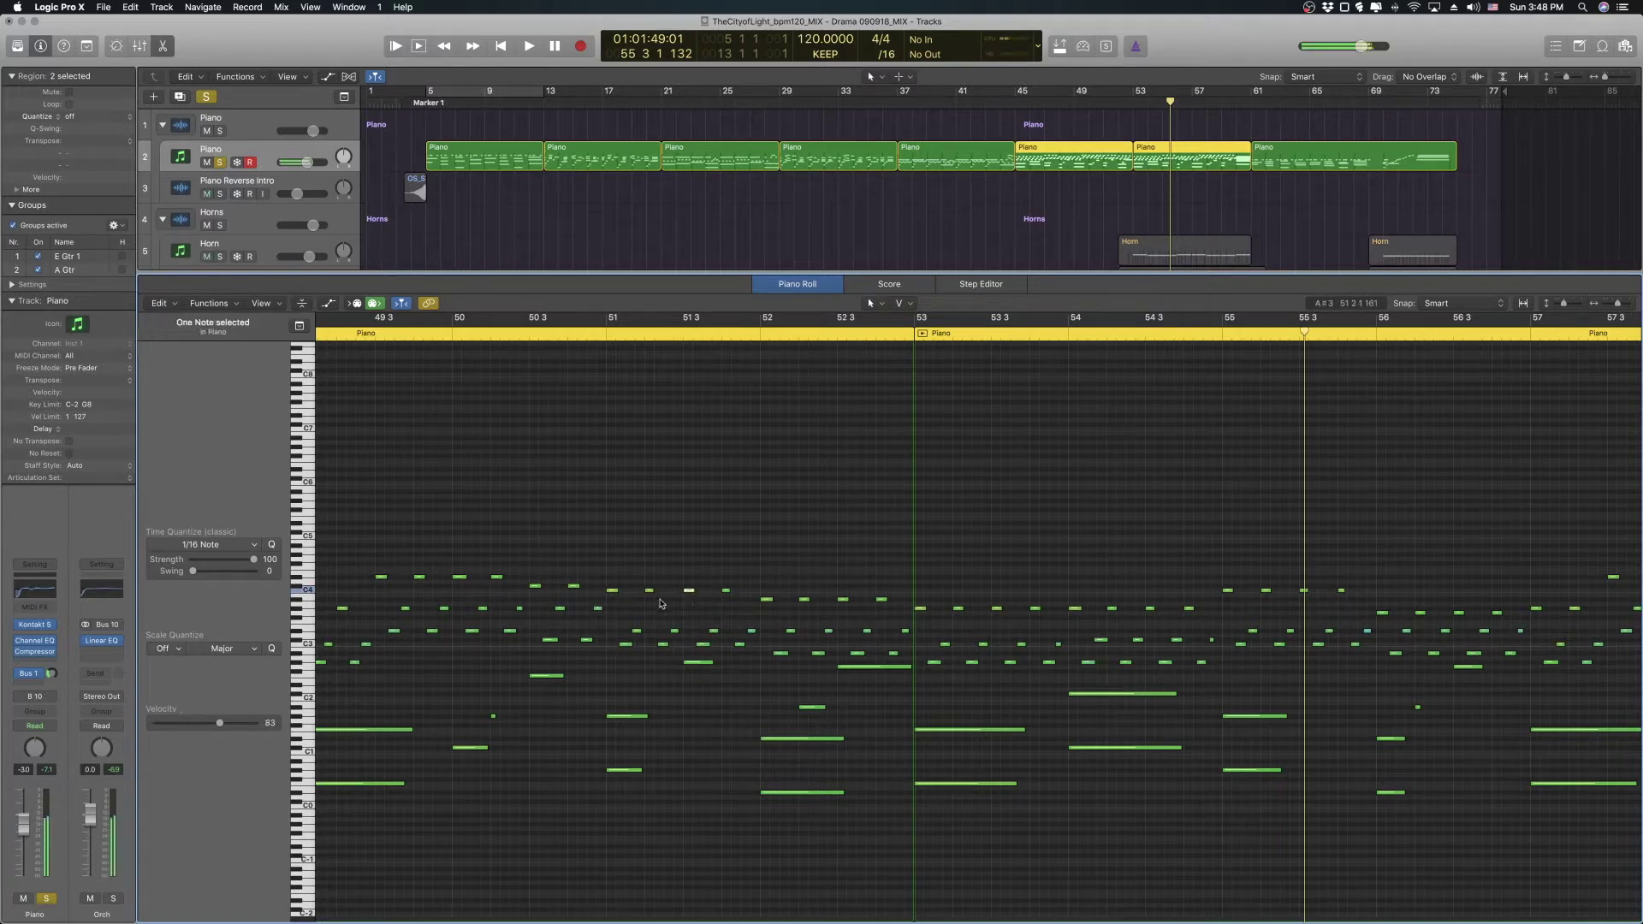
click(794, 564)
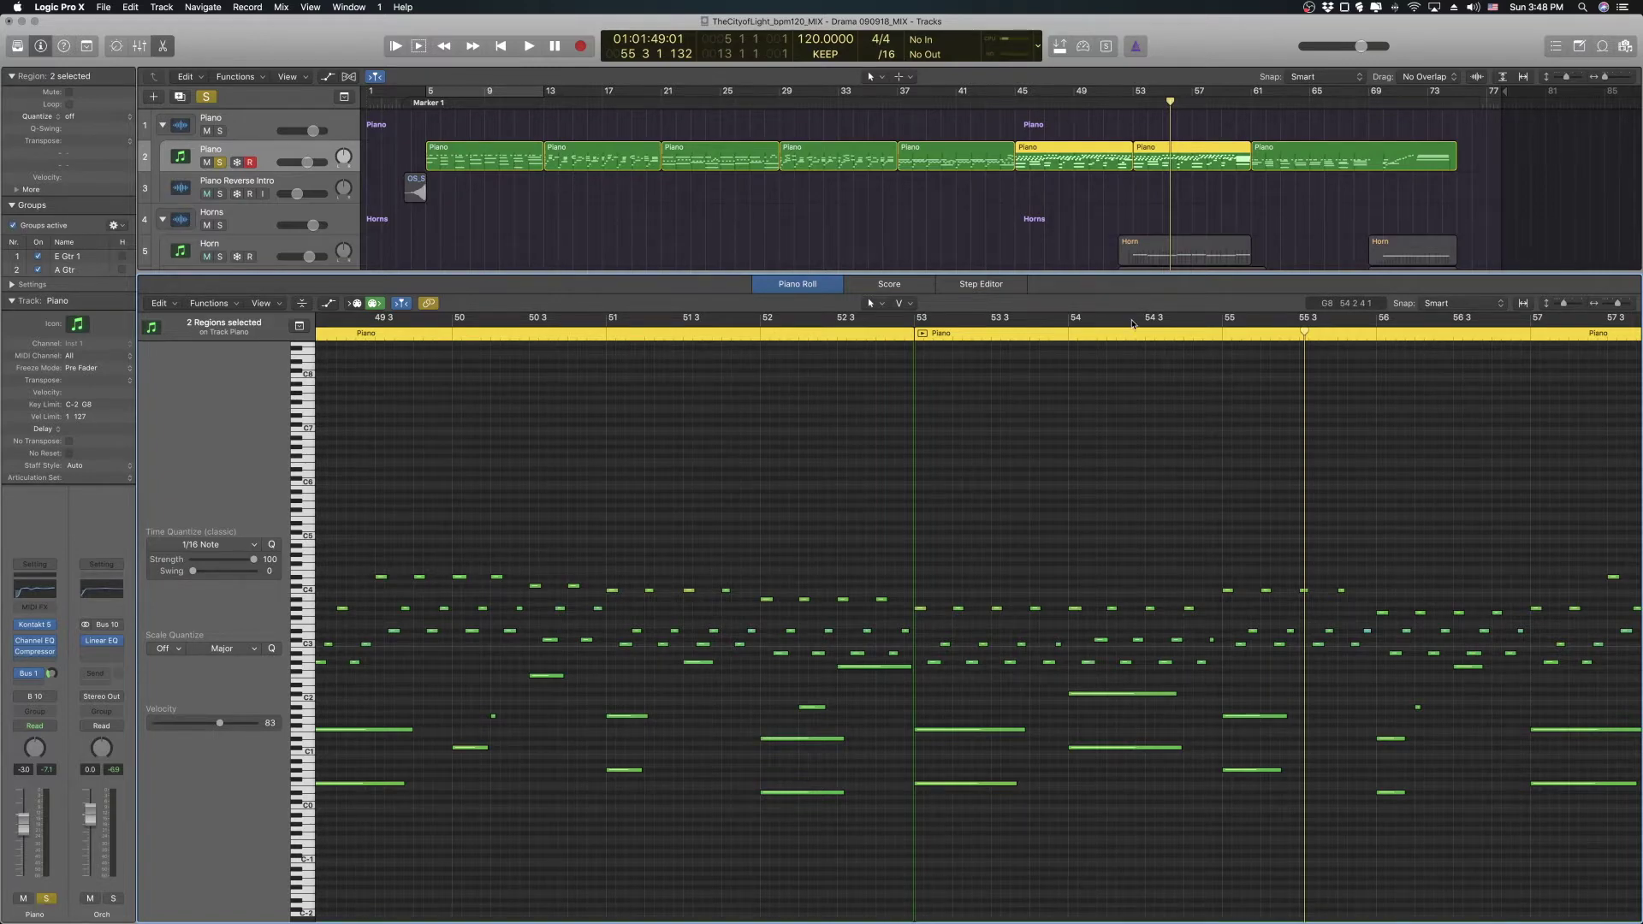
key(e)
- Play the soloed Piano track from bar 61, stopping in bar 62
click(1265, 103)
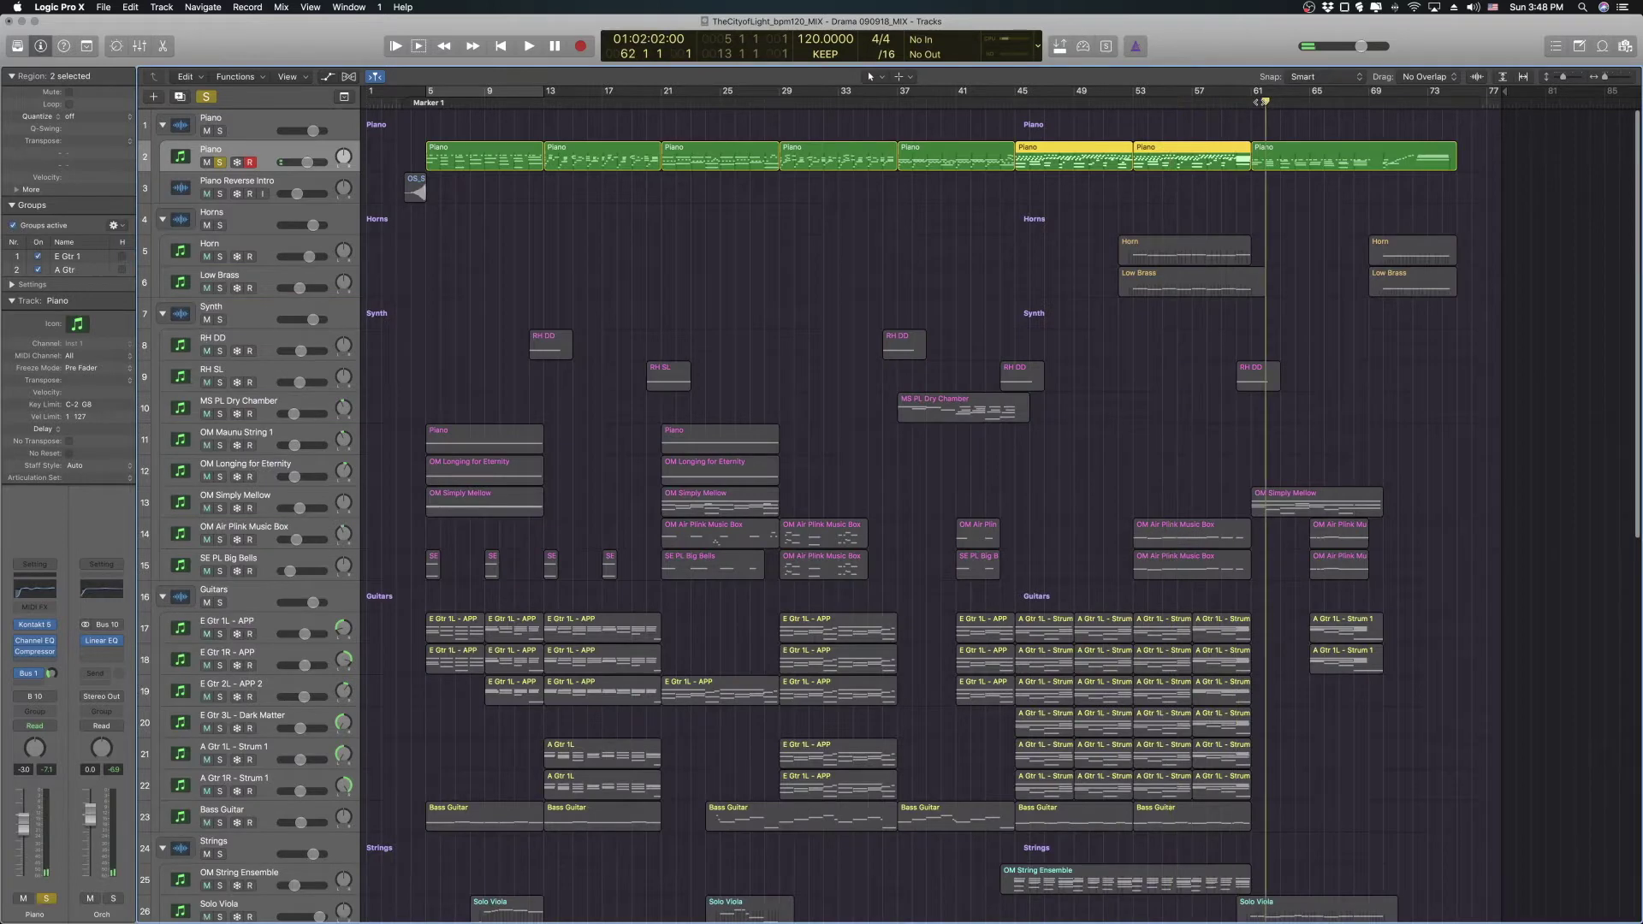
click(1250, 106)
key(space)
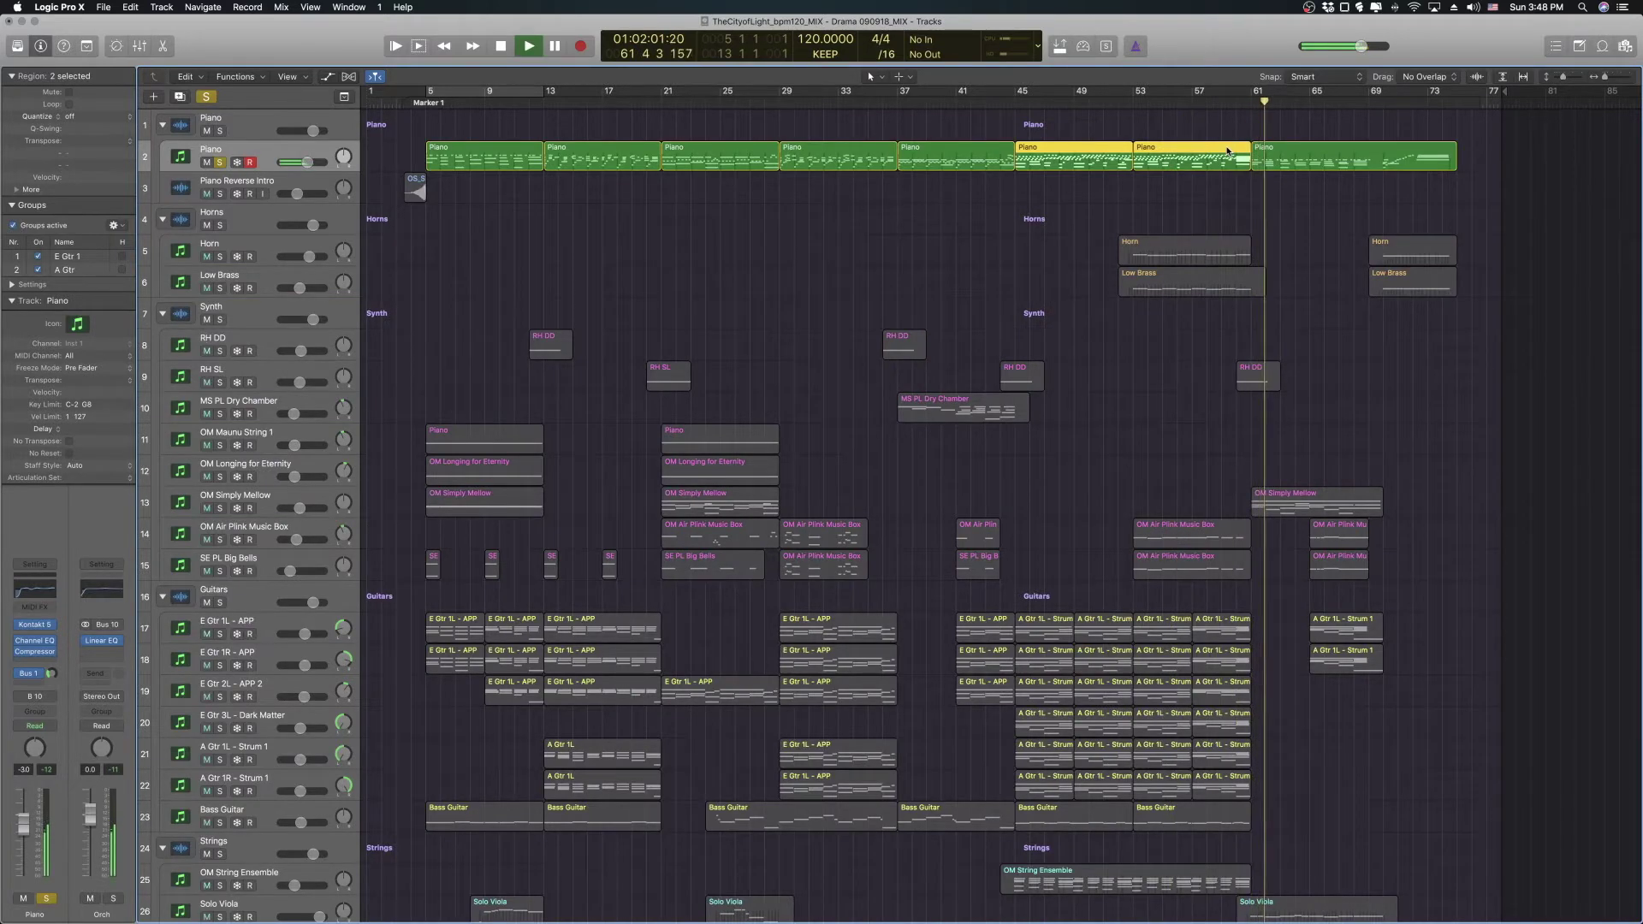
key(space)
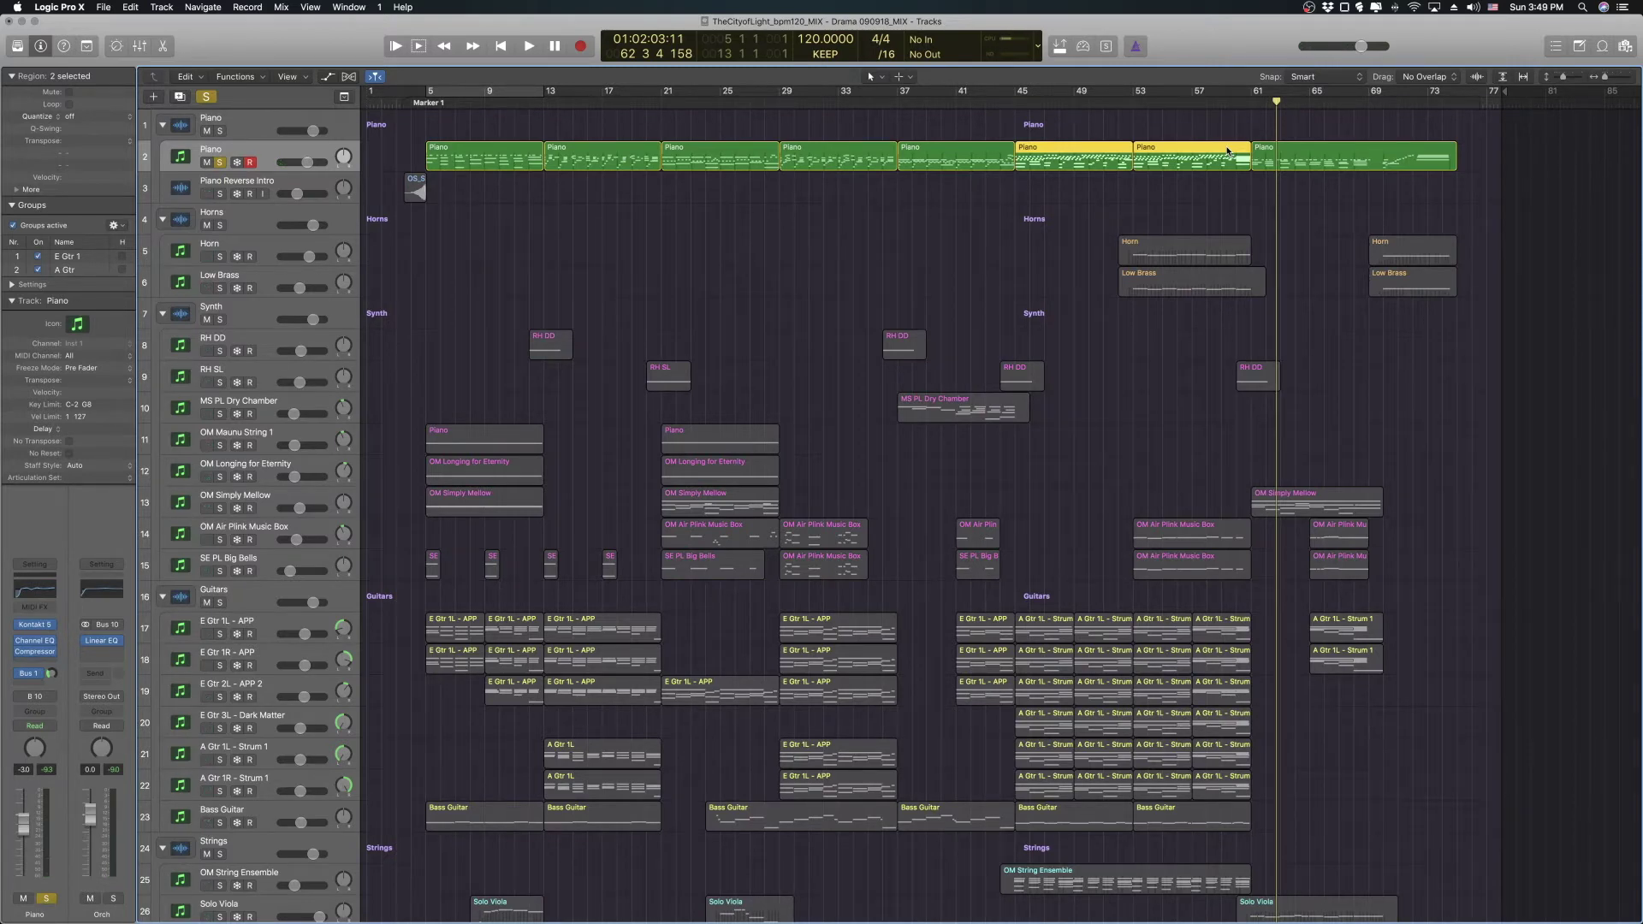
- Play the ending of the soloed Piano track from bar 70, stopping in bar 73
drag(1366, 102, 1384, 101)
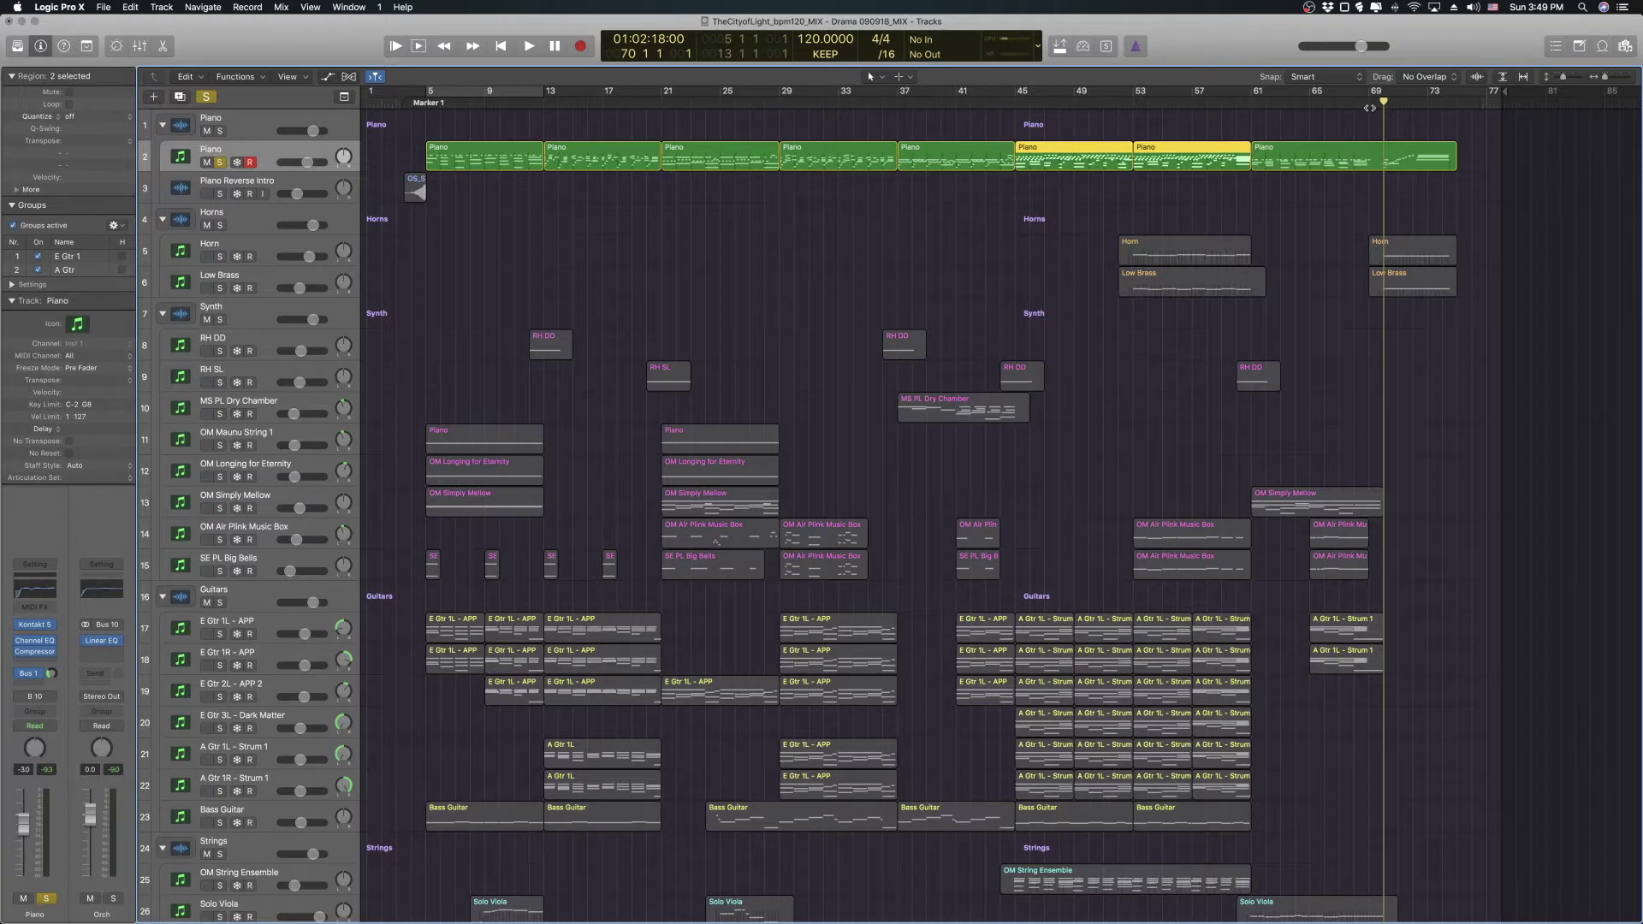
key(space)
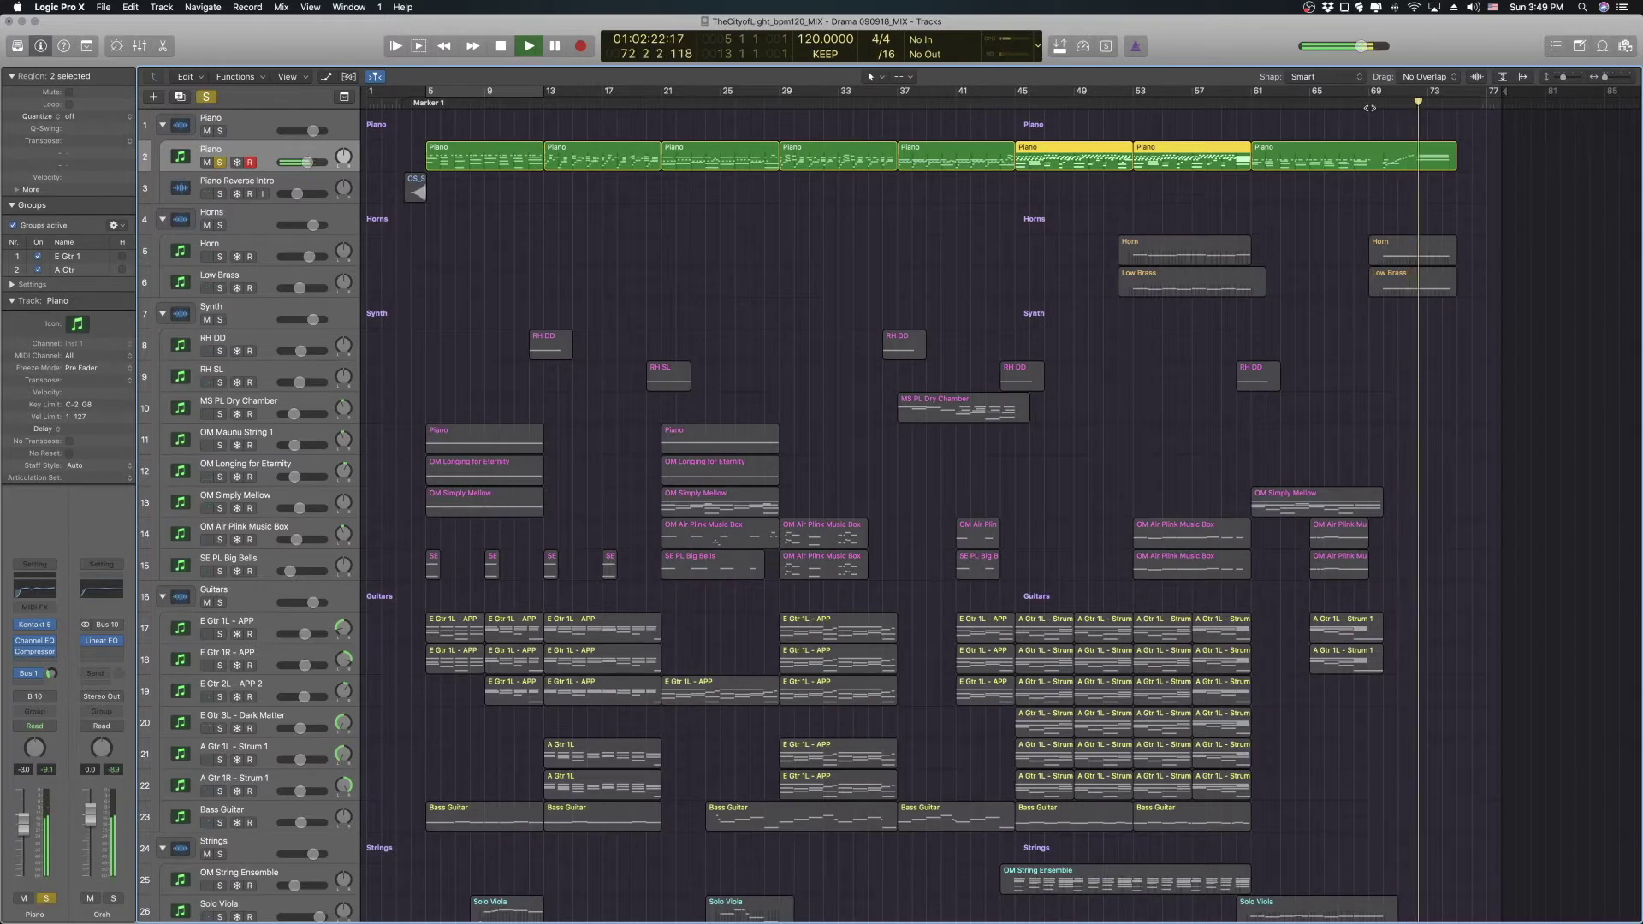
key(space)
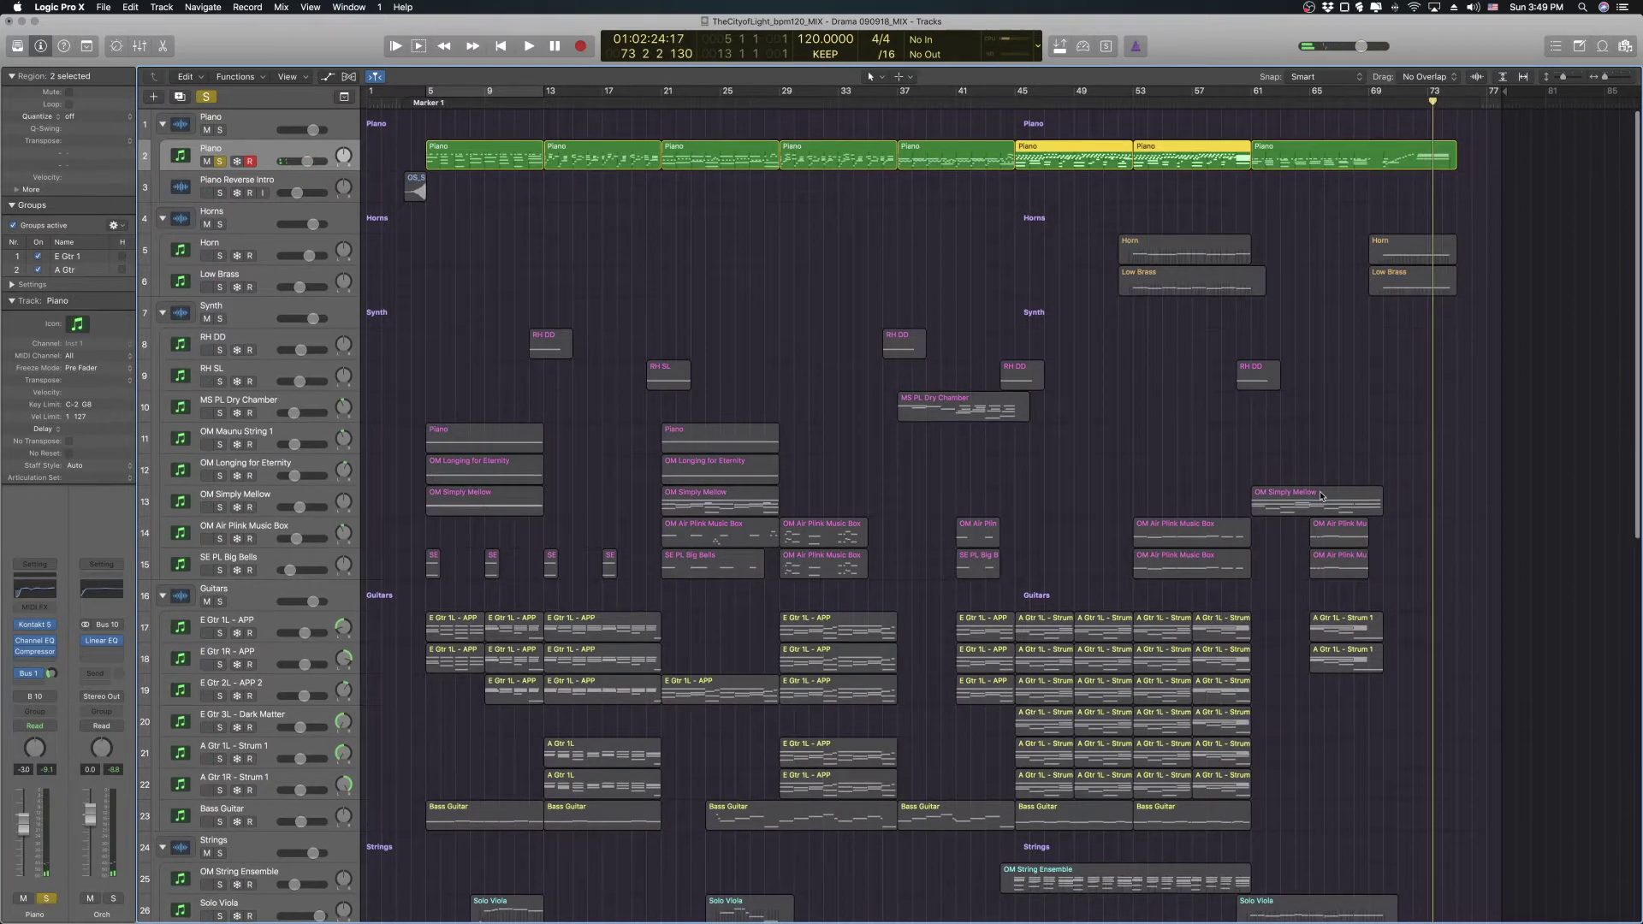
- Examine how the synth, guitar, string, percussion and SFX regions are laid out around the piano across the arrangement
scroll(1339, 252, down, 8)
scroll(1346, 562, down, 3)
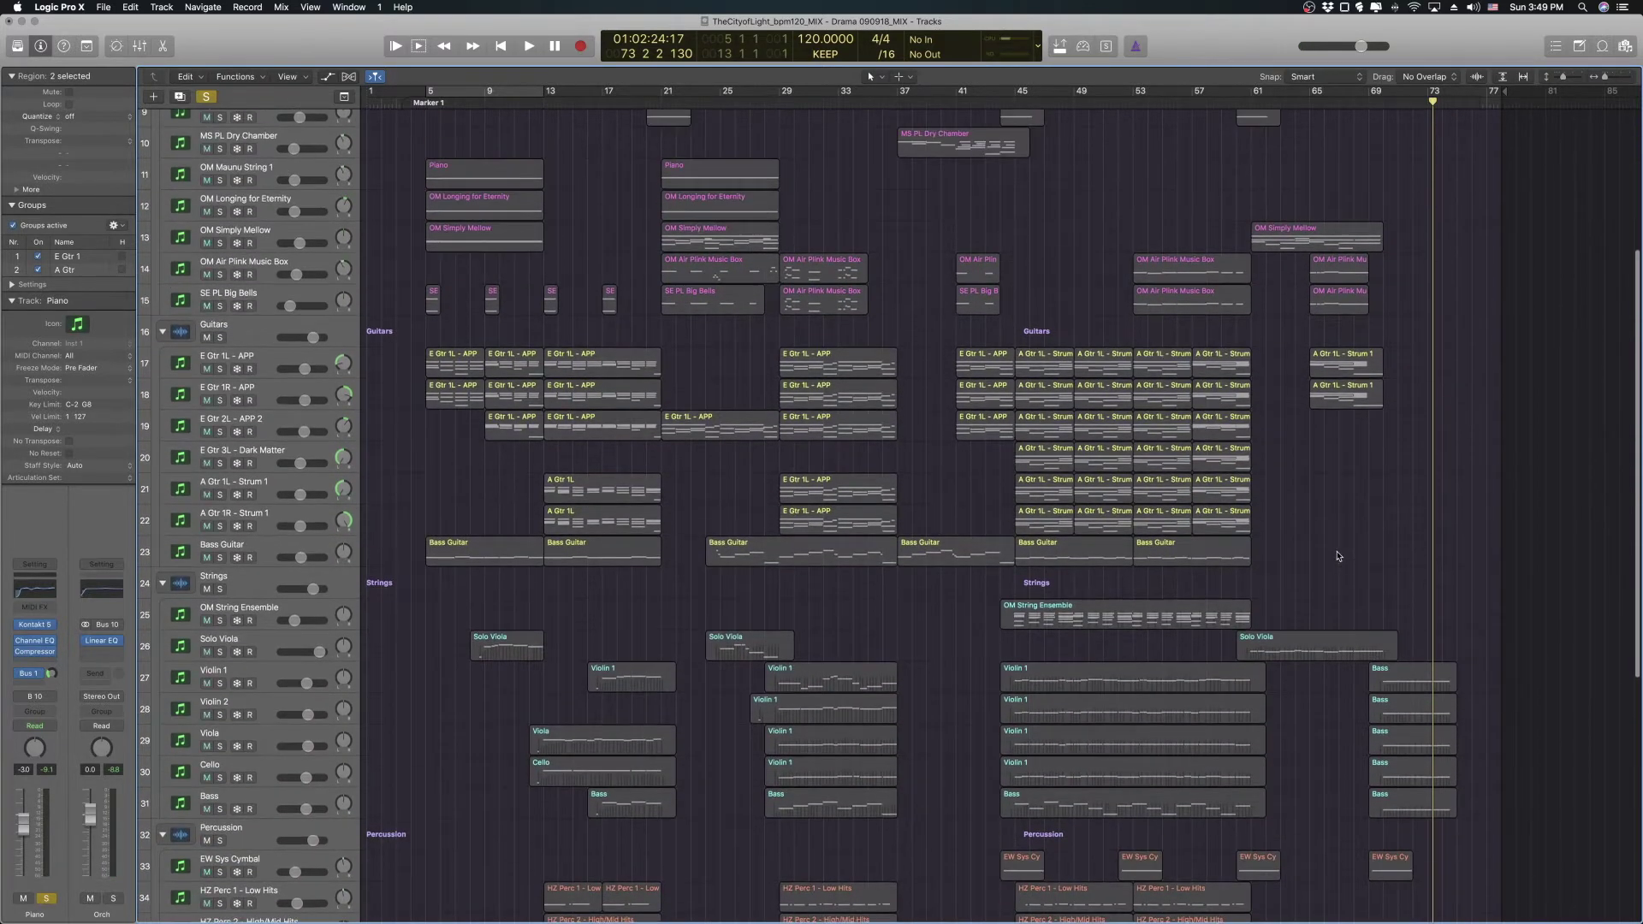
scroll(1337, 556, down, 8)
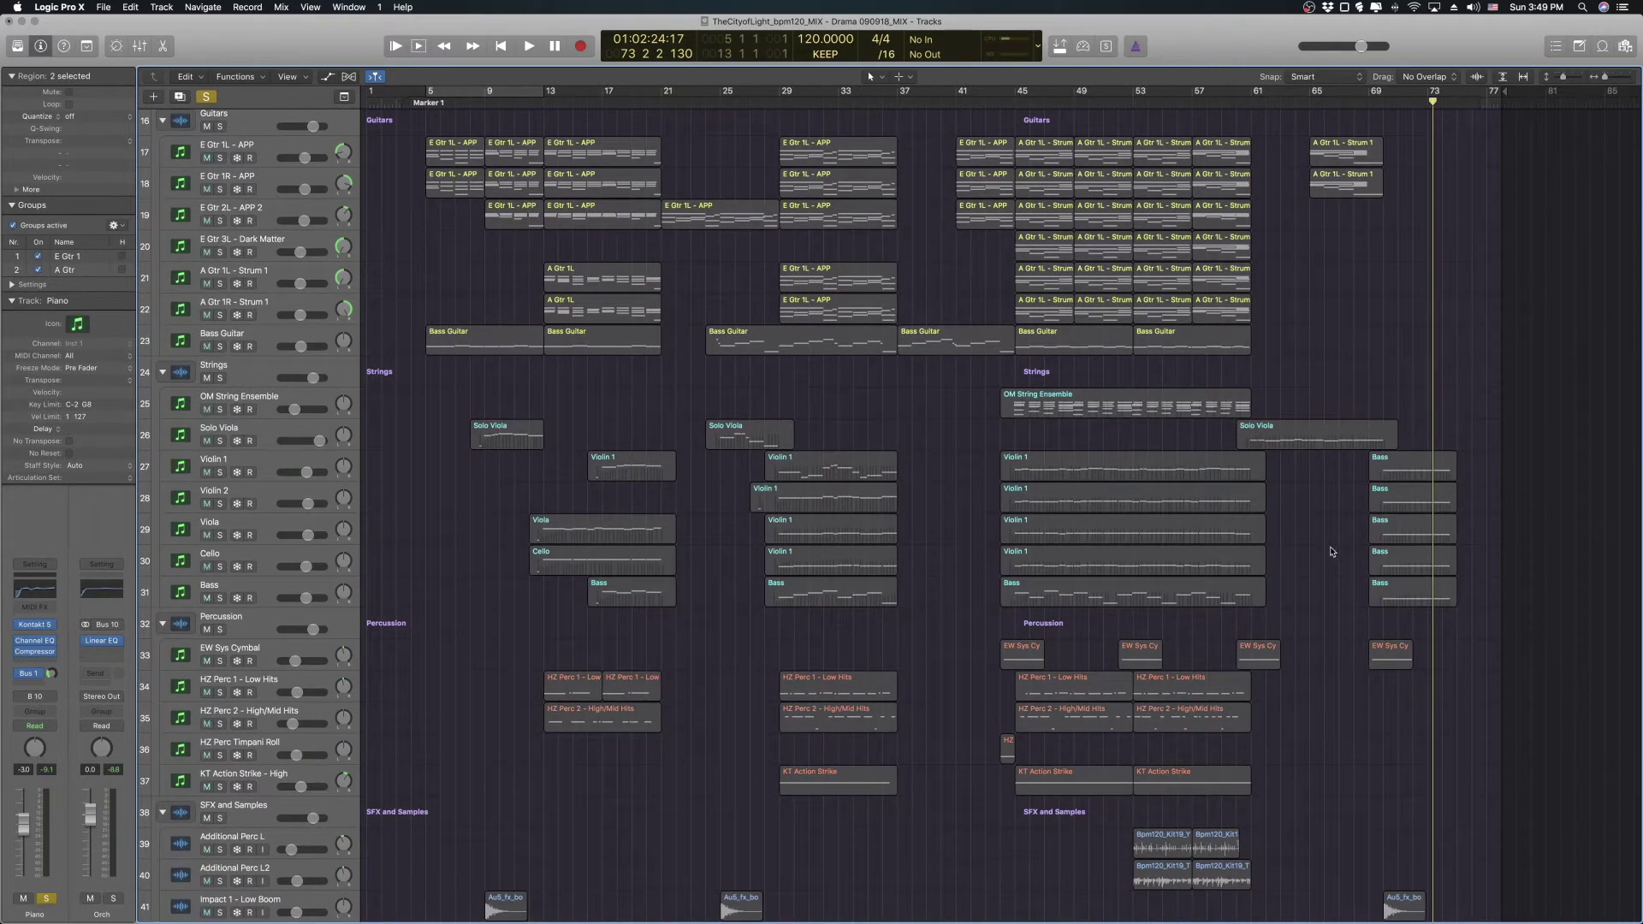
scroll(1331, 551, up, 2)
scroll(1331, 551, up, 15)
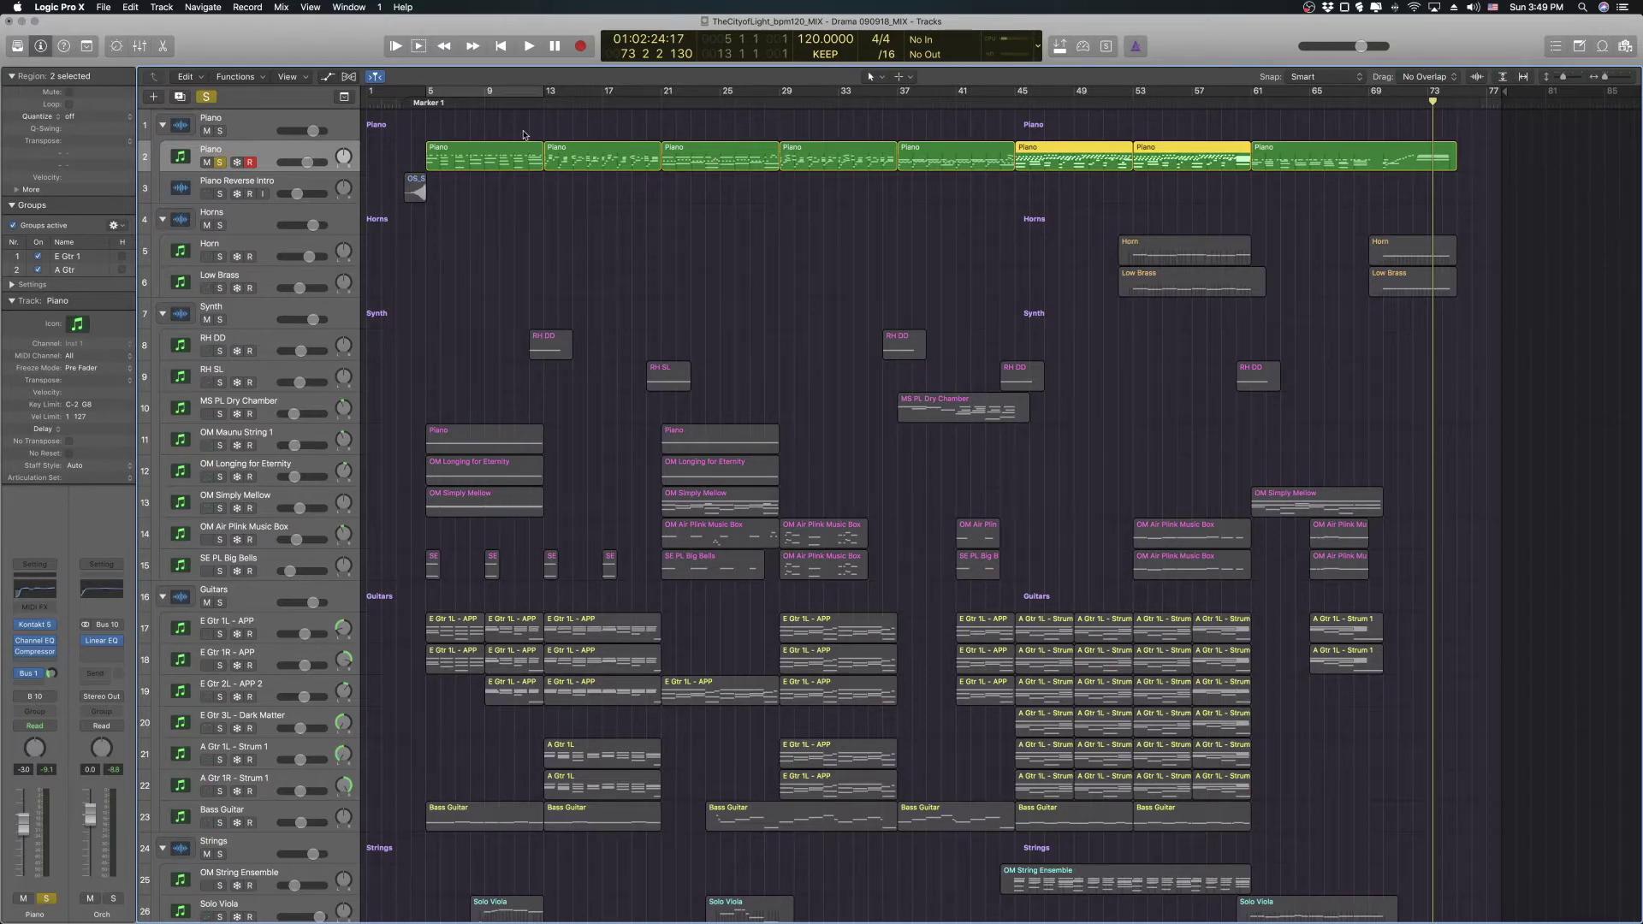
scroll(761, 462, down, 5)
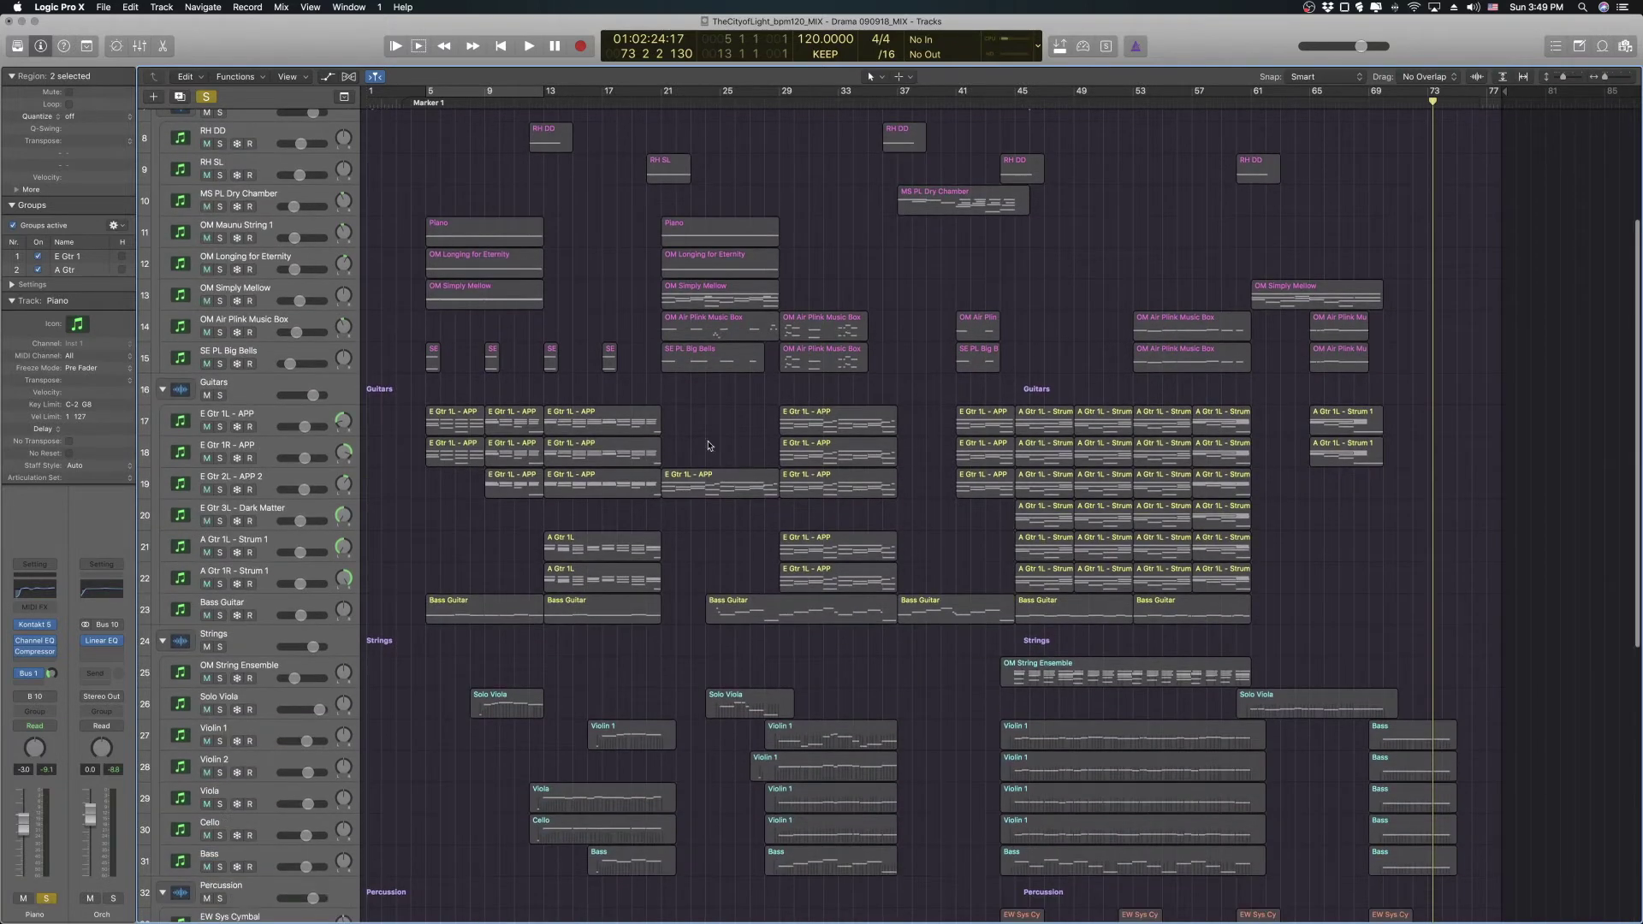
scroll(514, 607, up, 5)
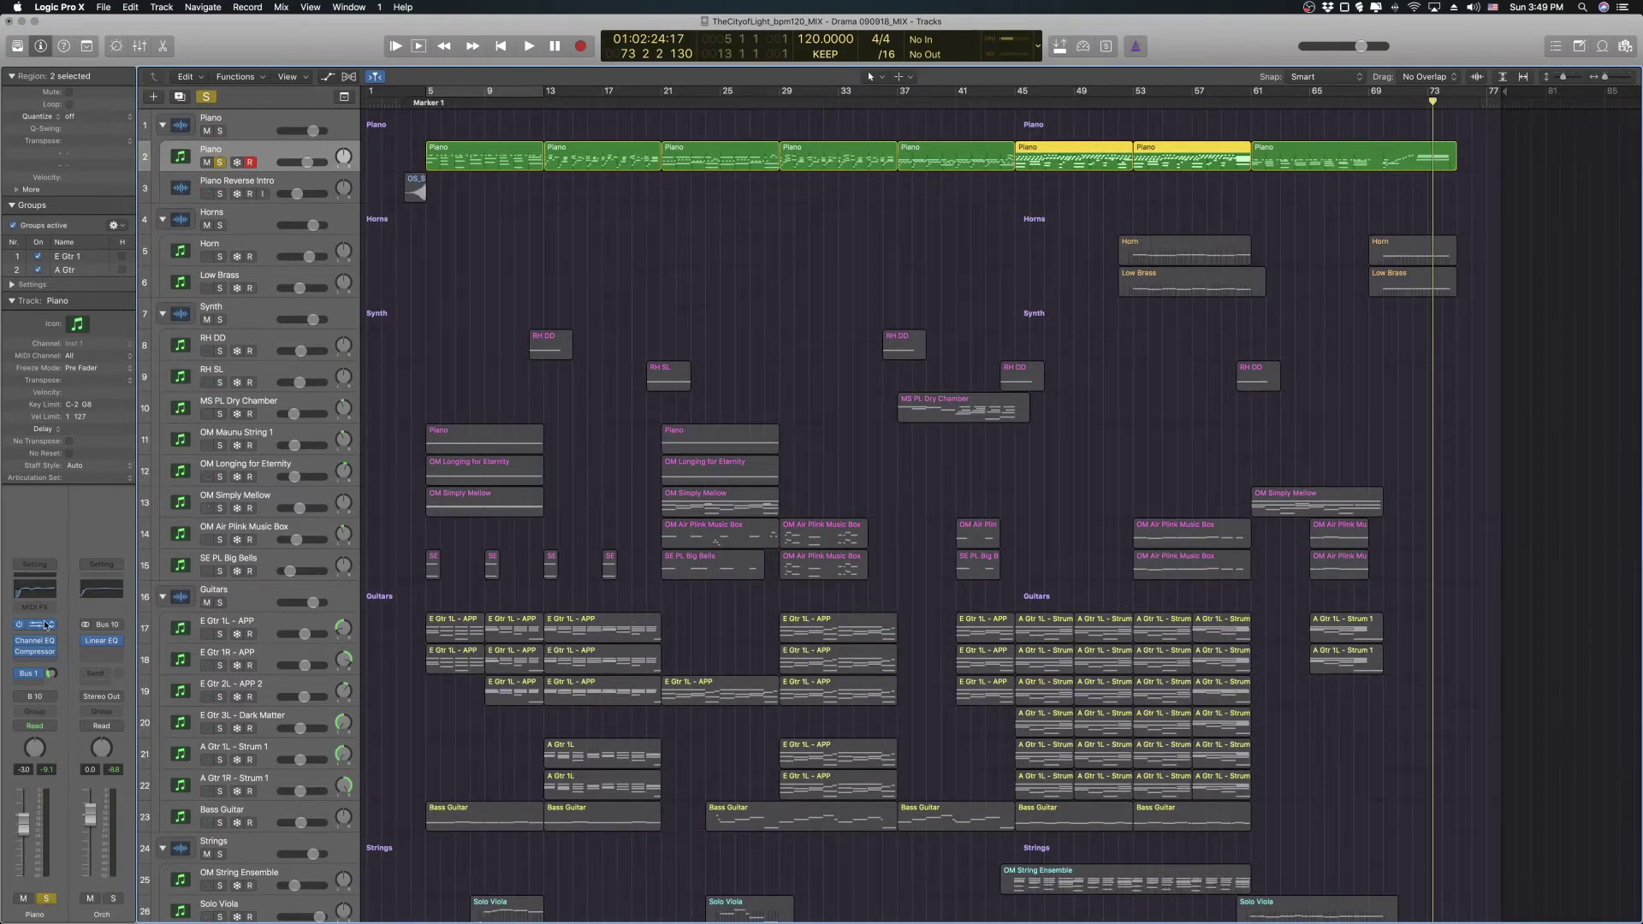
- View the Piano track's Kontakt 5 instrument with the Cinematic Studio Piano patch and close its window
drag(705, 224, 710, 173)
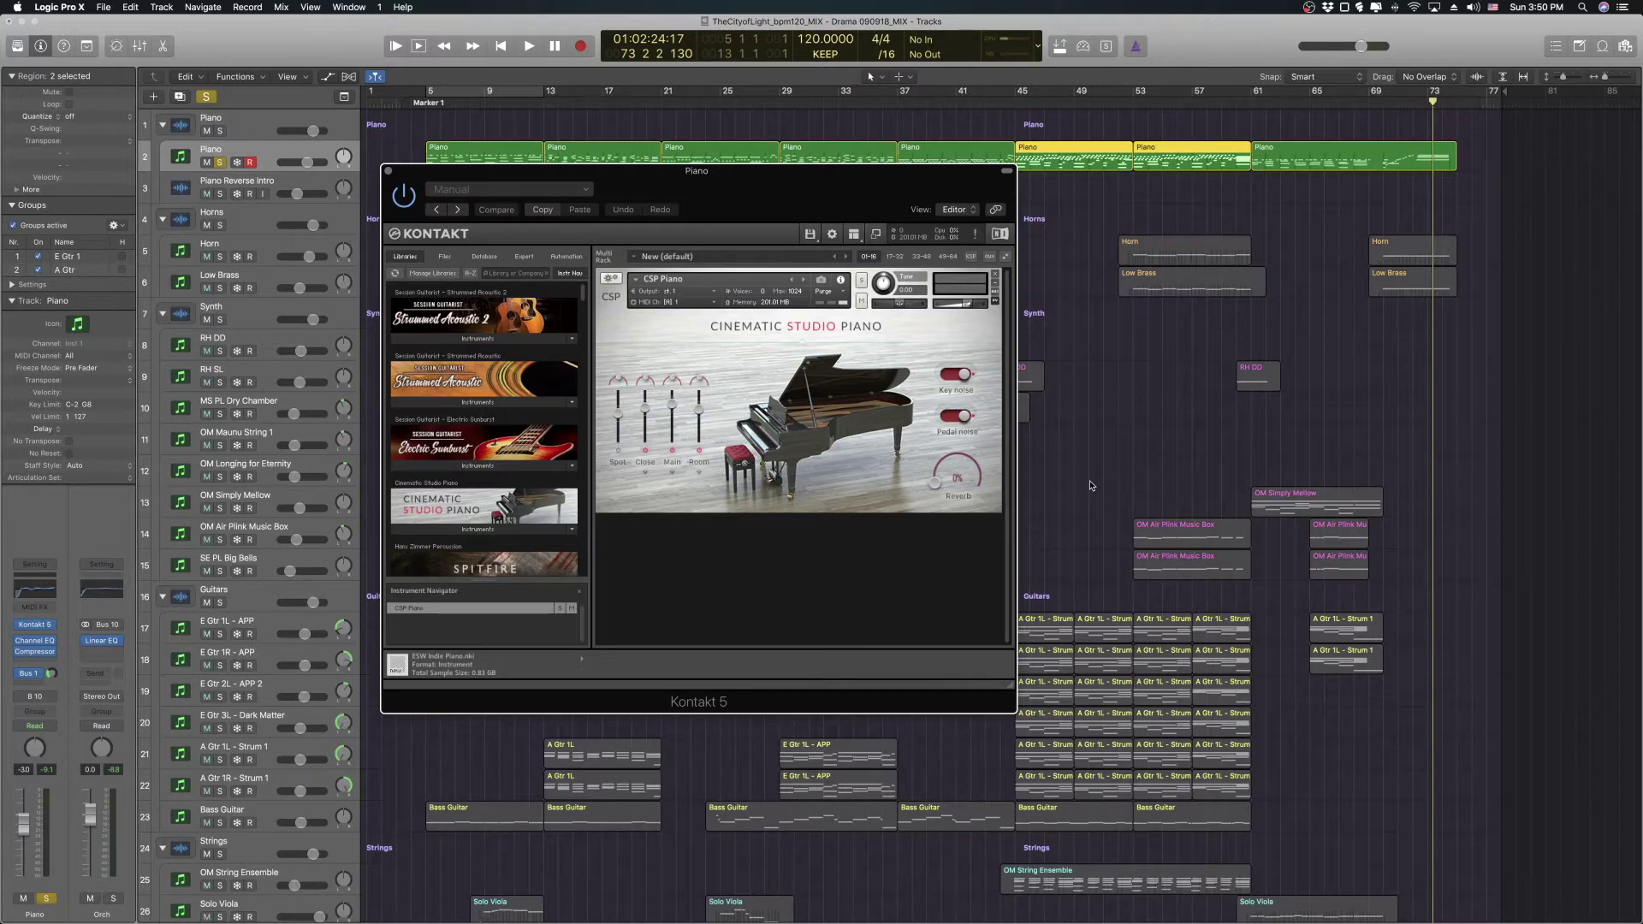
click(389, 172)
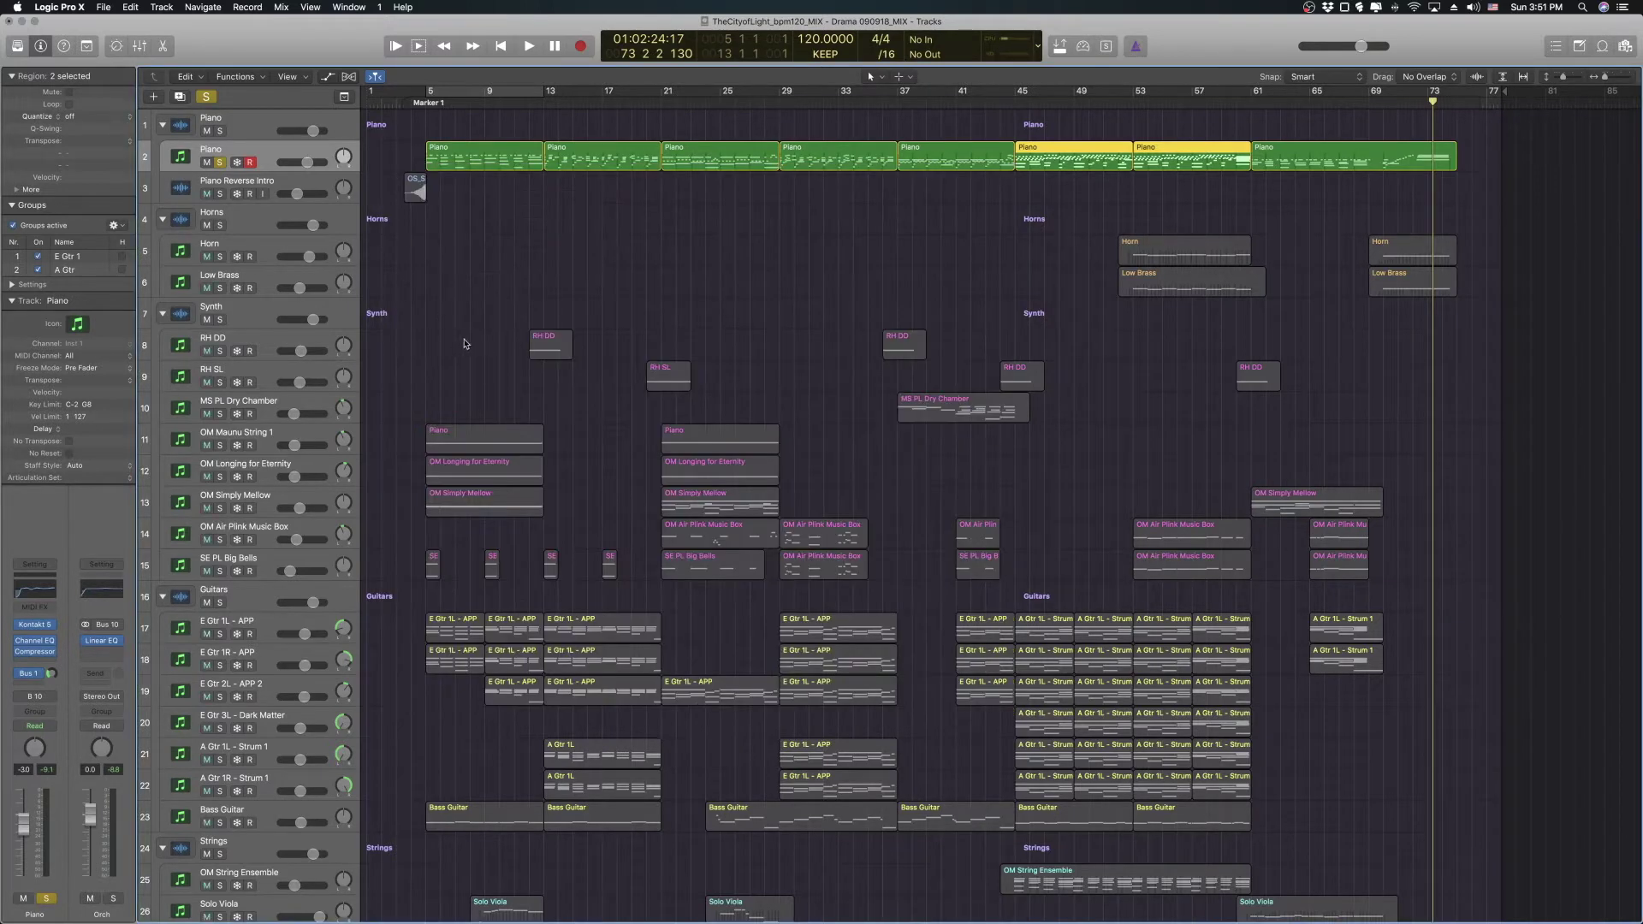
- Show the mixer below the arrangement and briefly play the soloed piano from bar 21
key(x)
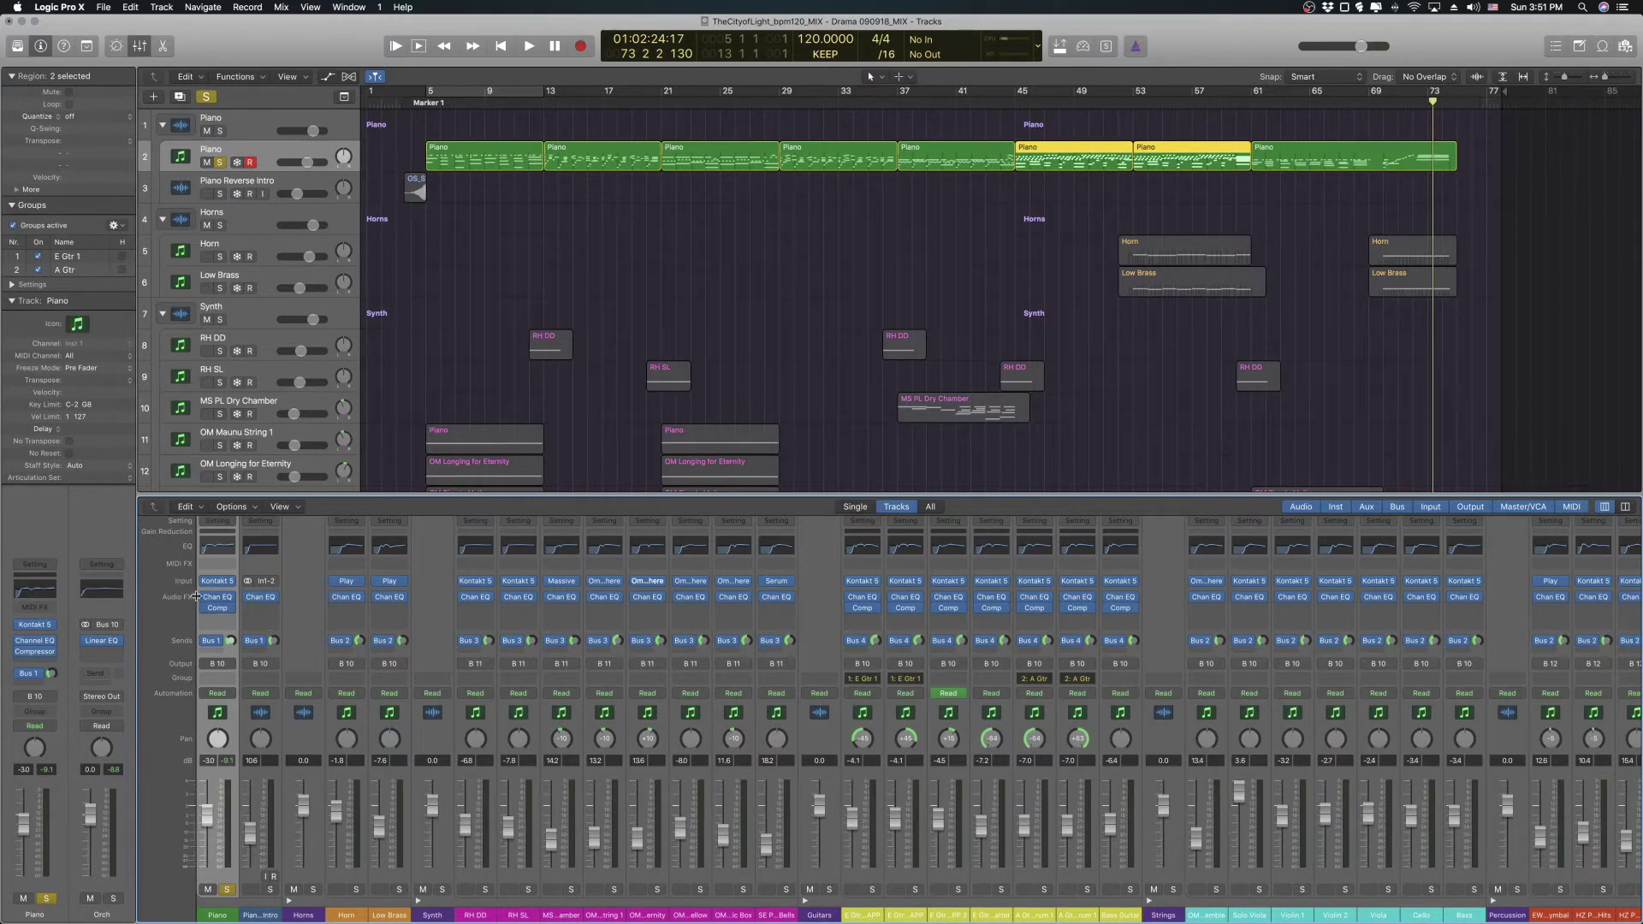
click(657, 103)
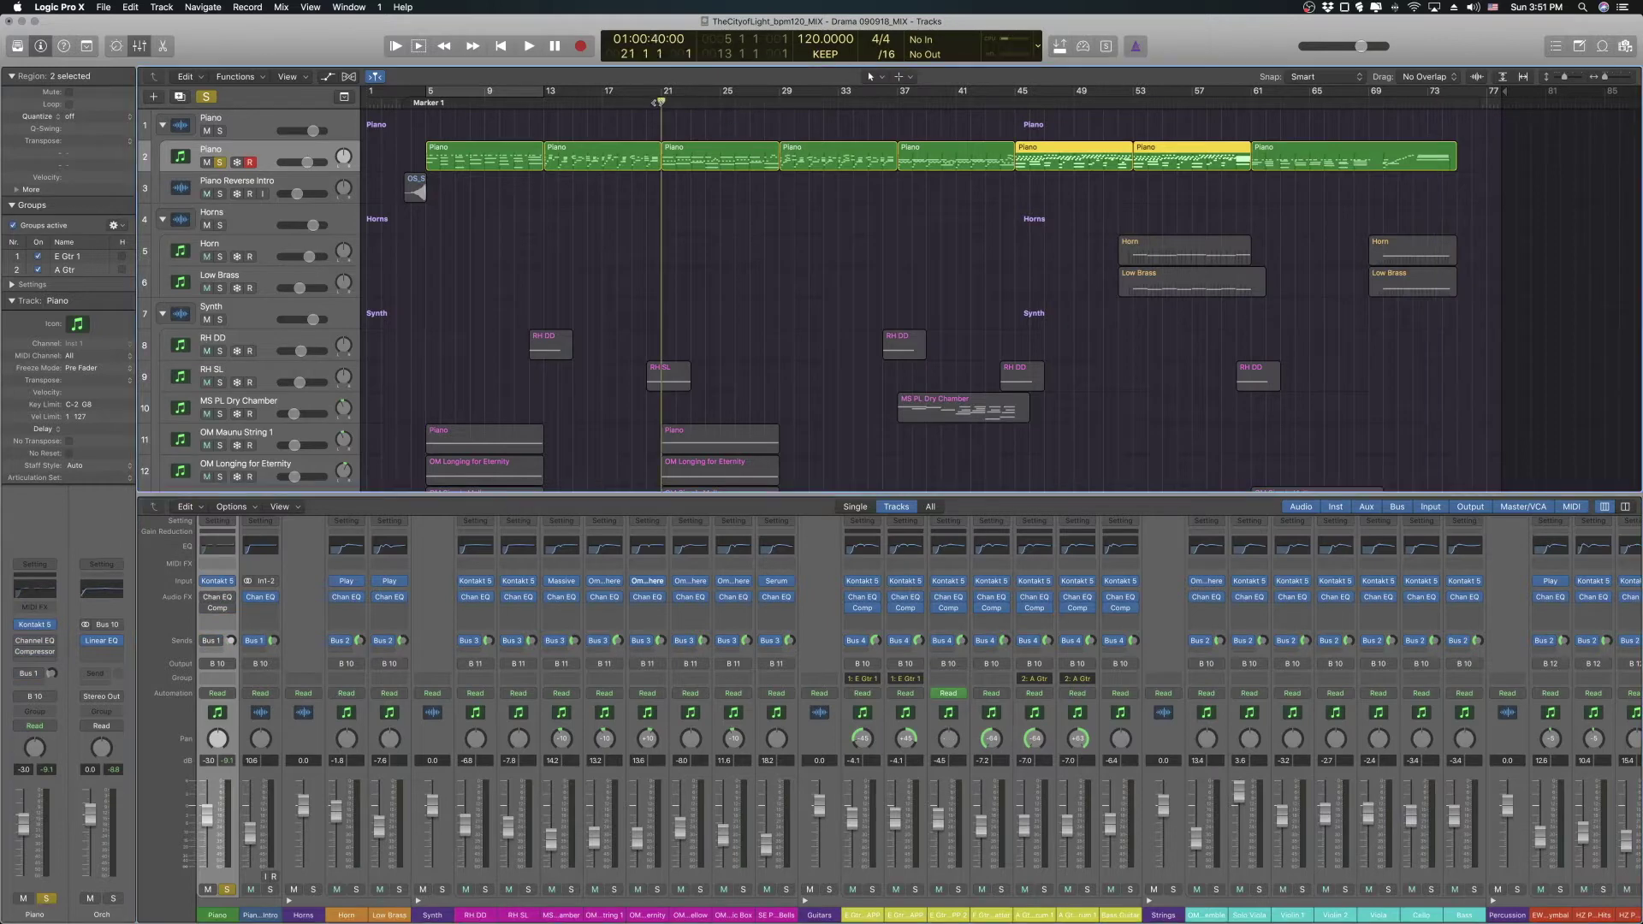
key(space)
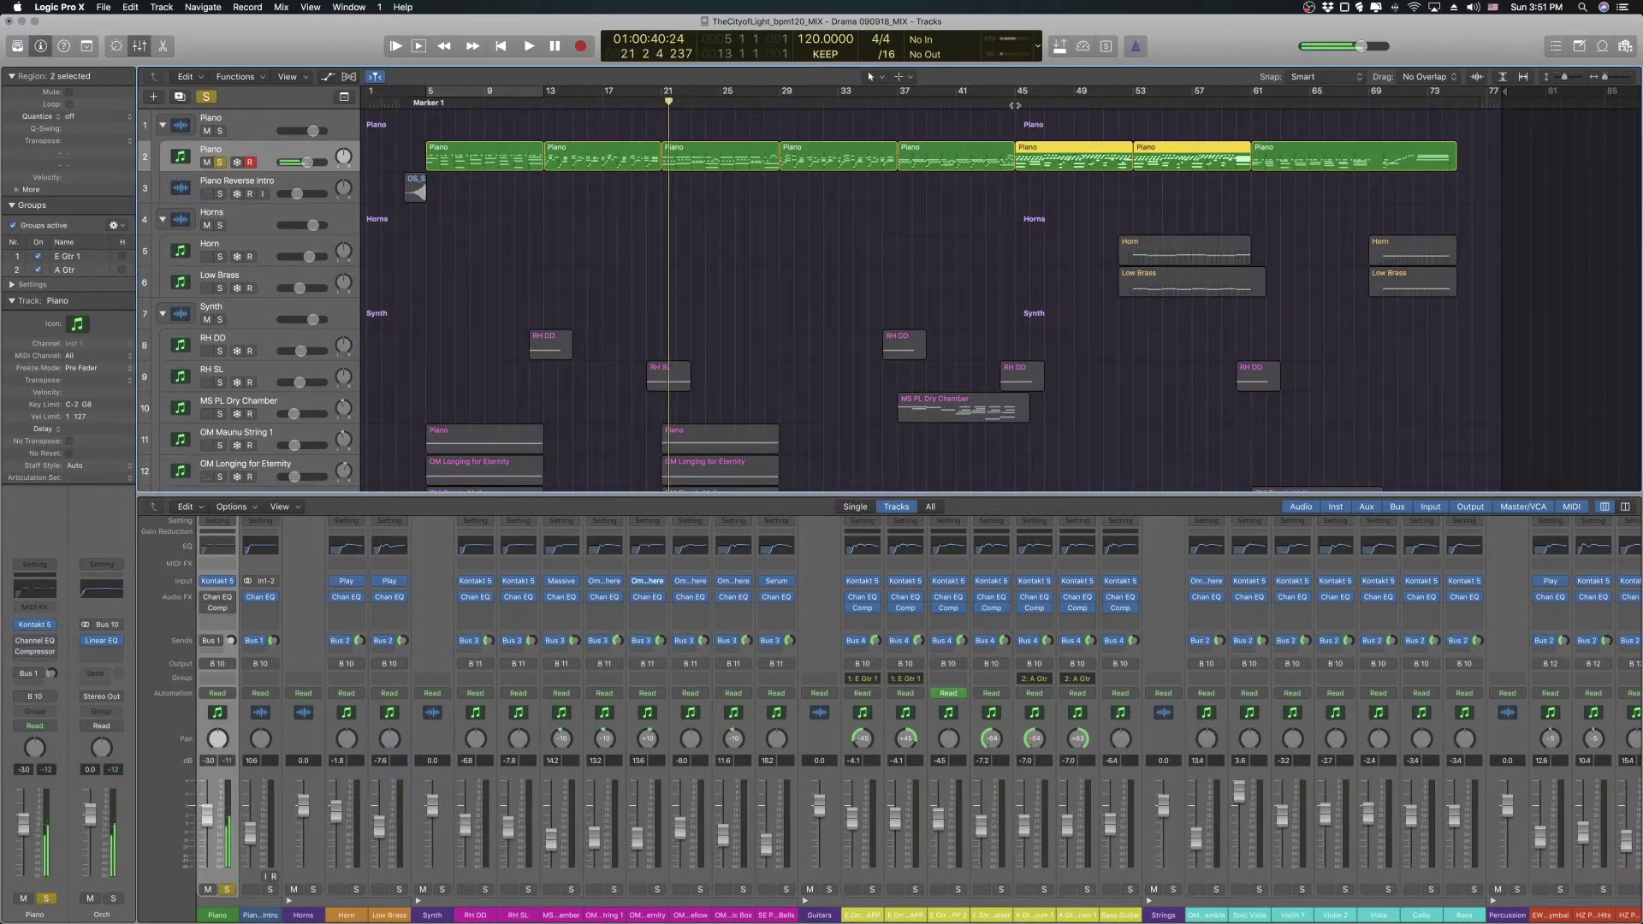
- Play the soloed piano from bar 21 and again from bar 29, stopping in bar 34
key(space)
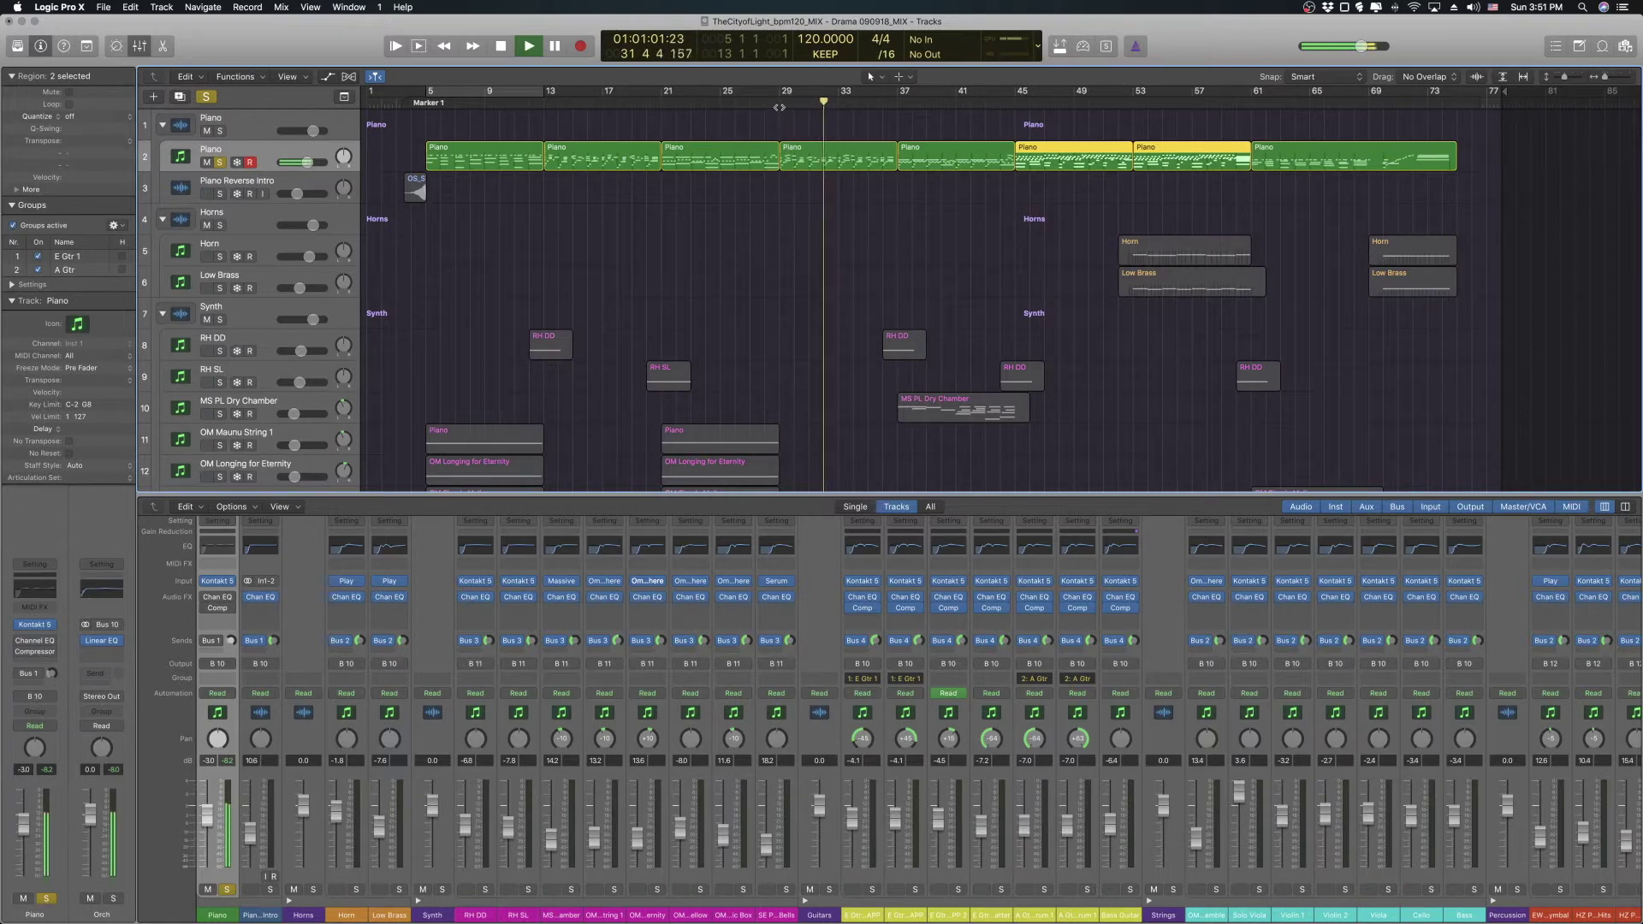
key(space)
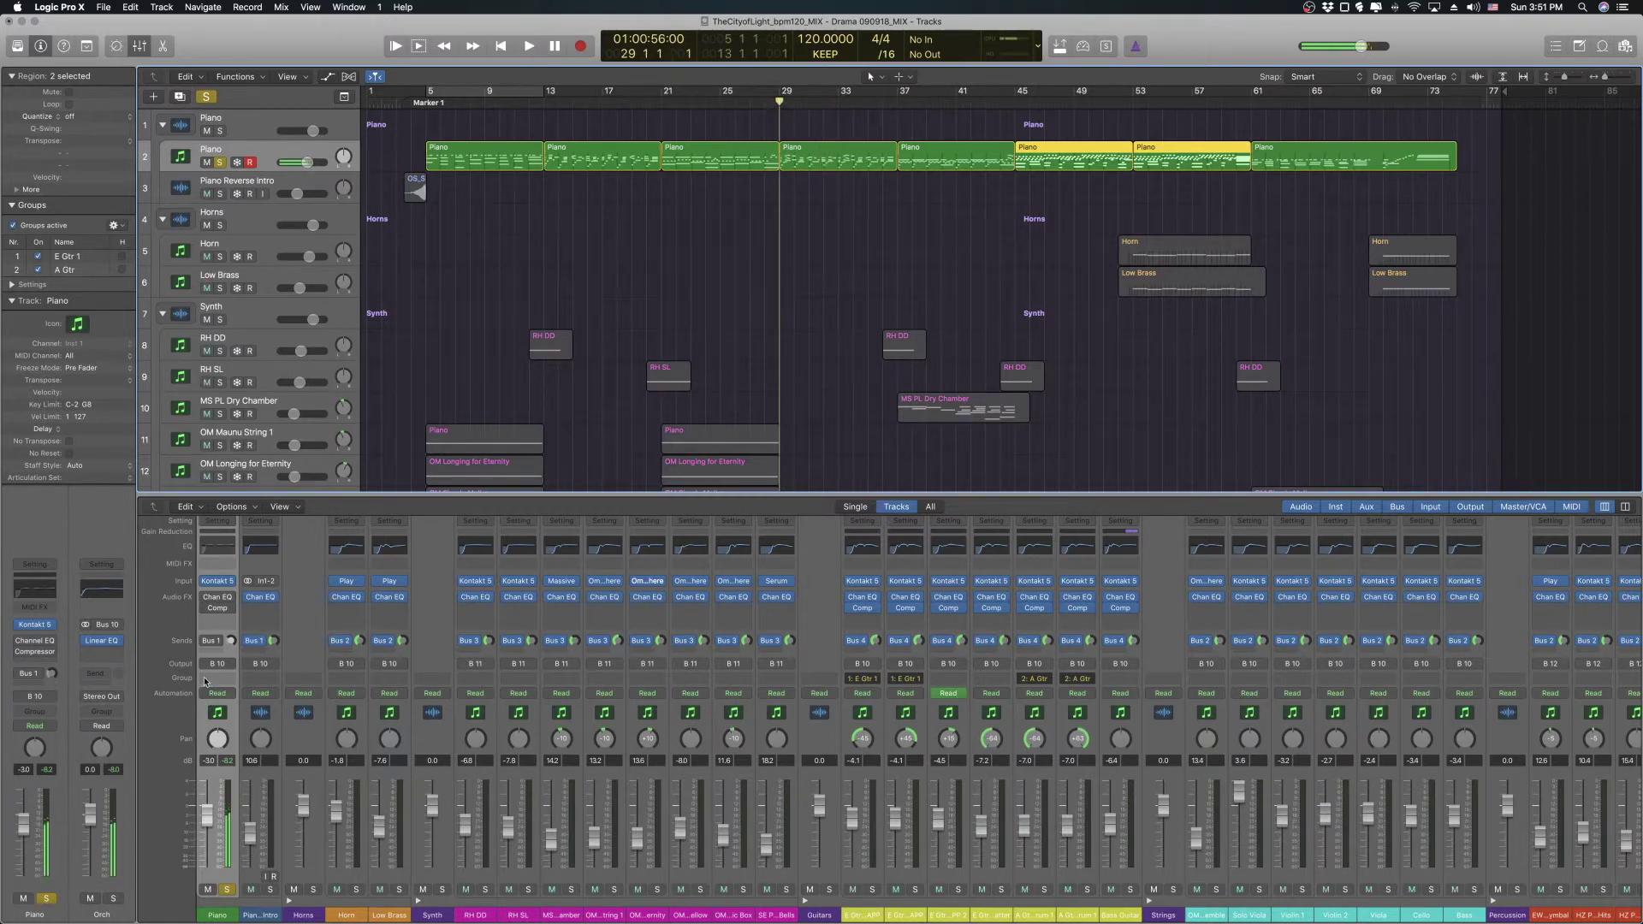
key(space)
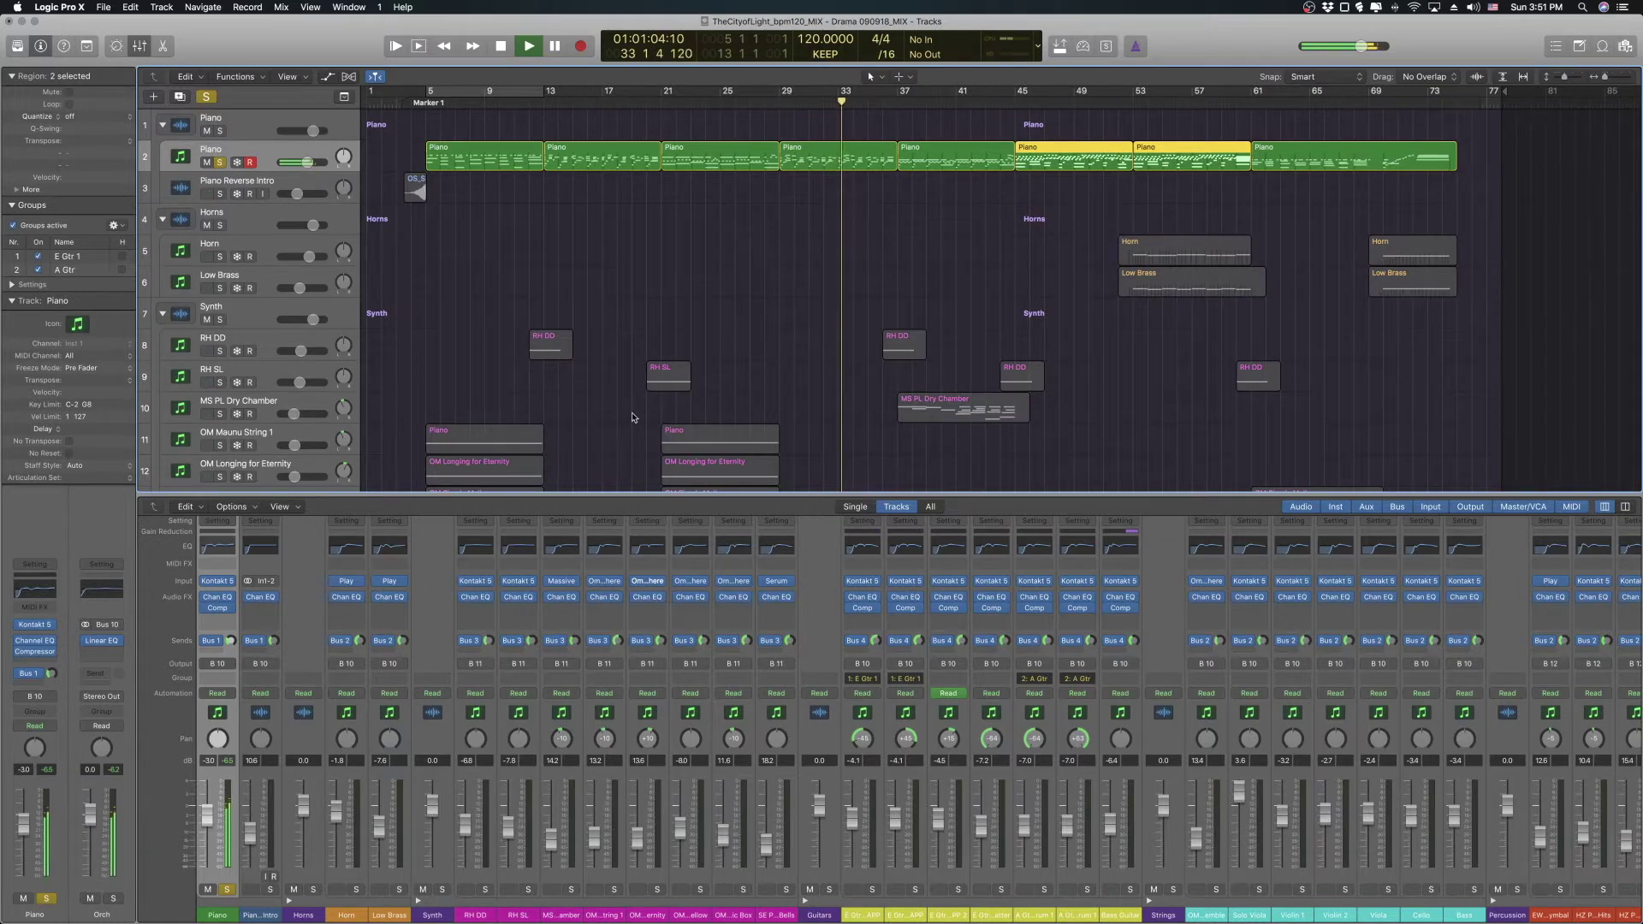
key(space)
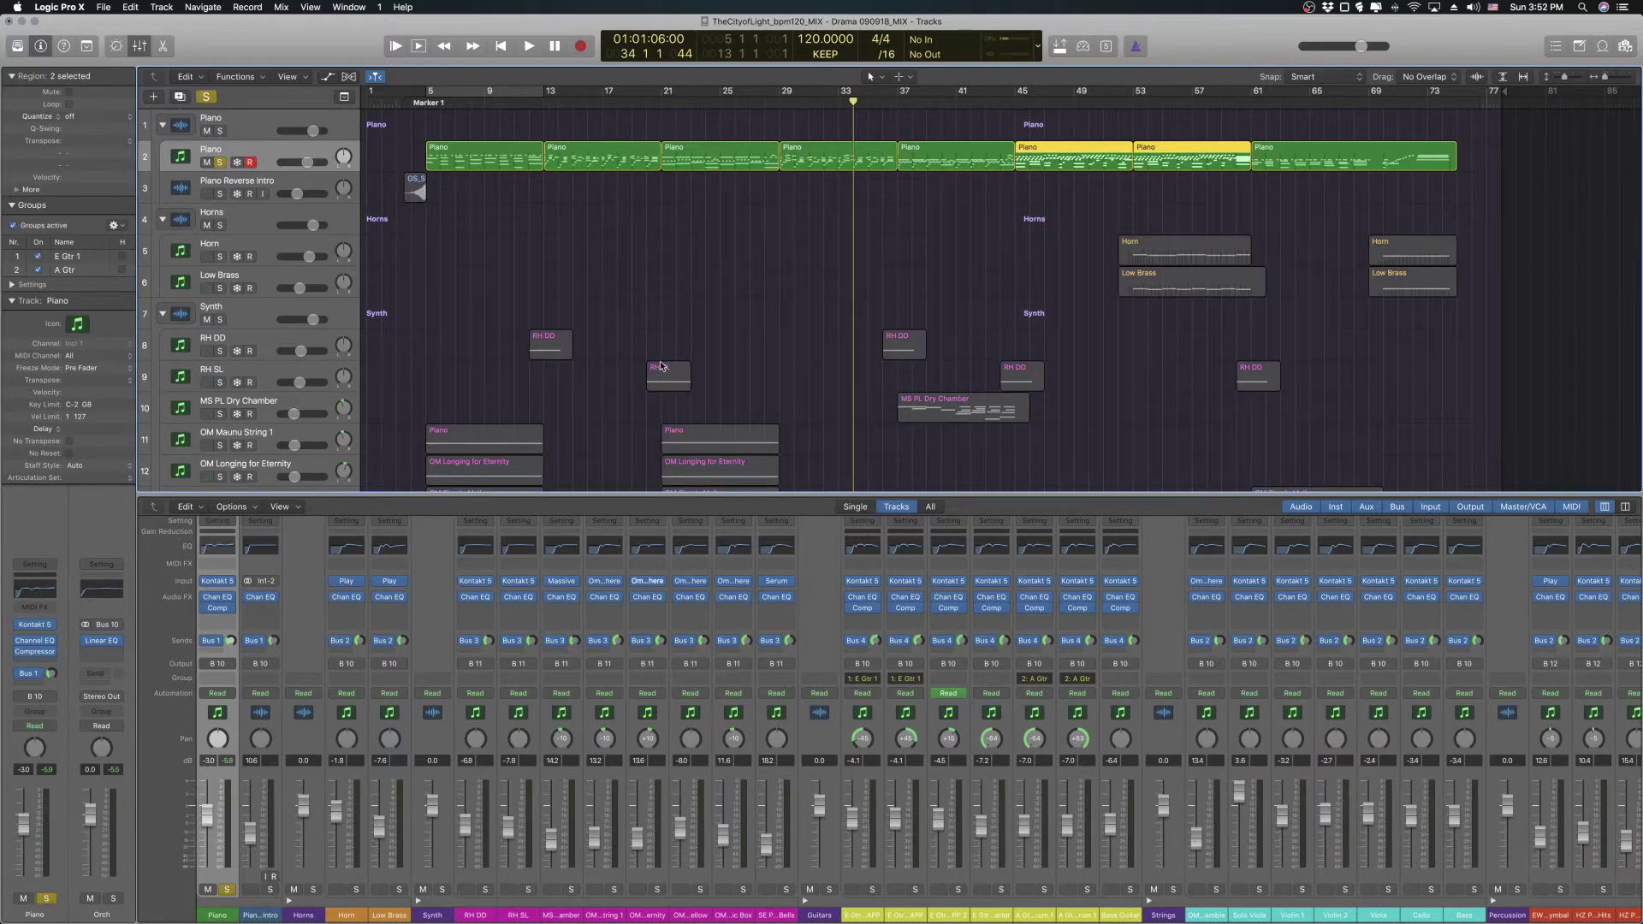
- Hide the mixer to show the full arrangement and clear the Piano track's solo
key(x)
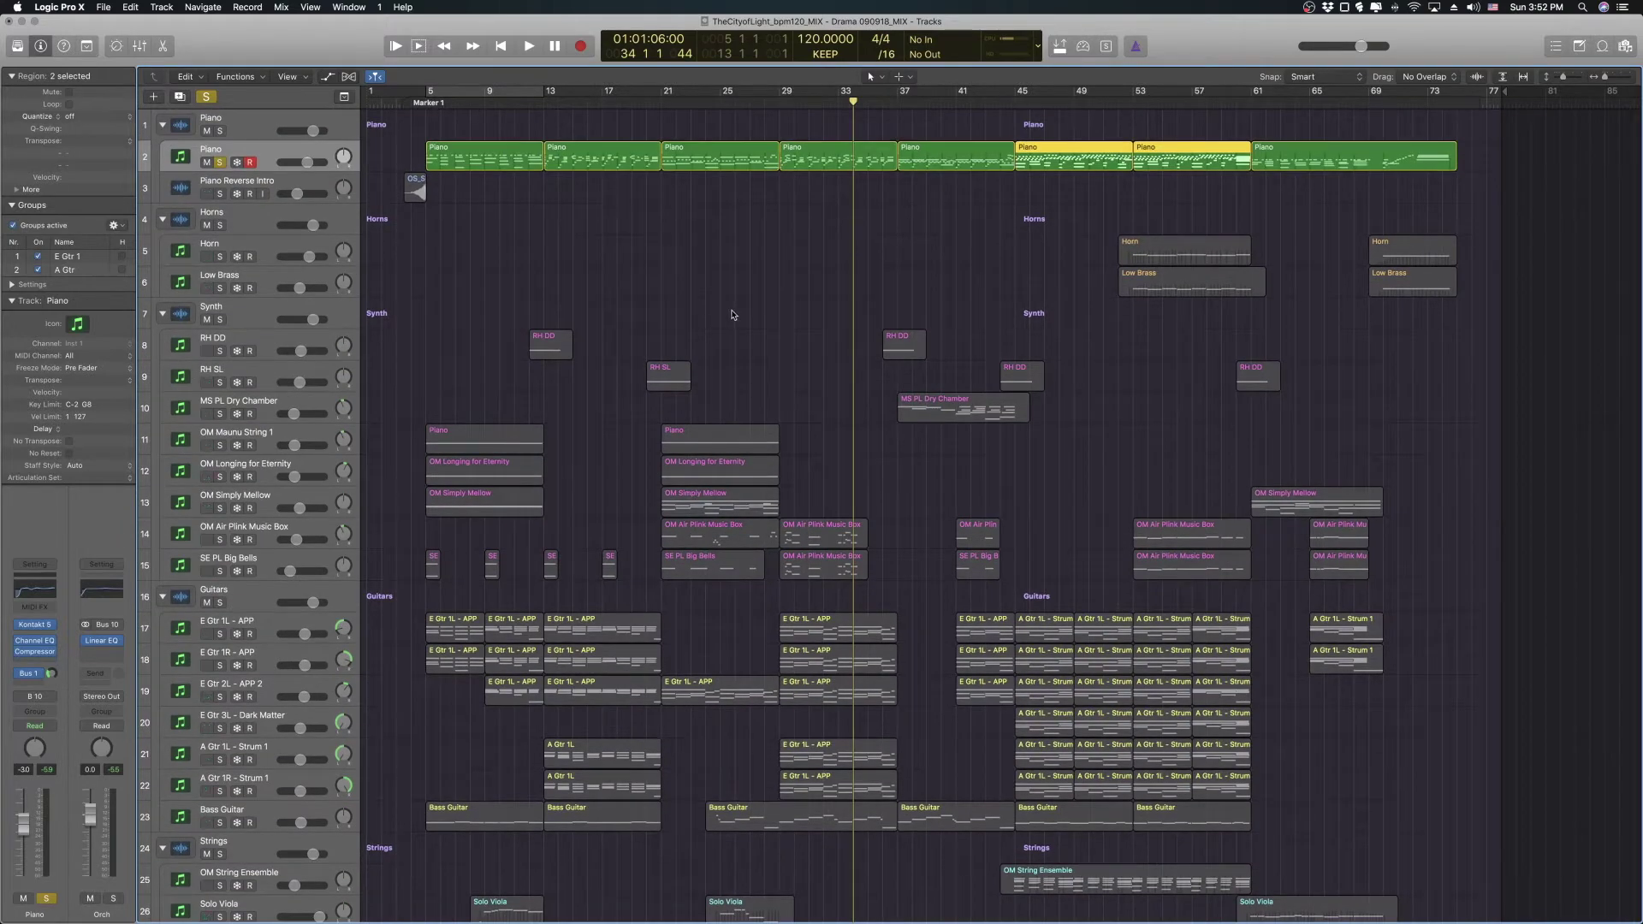
key(x)
key(x)
scroll(475, 330, down, 5)
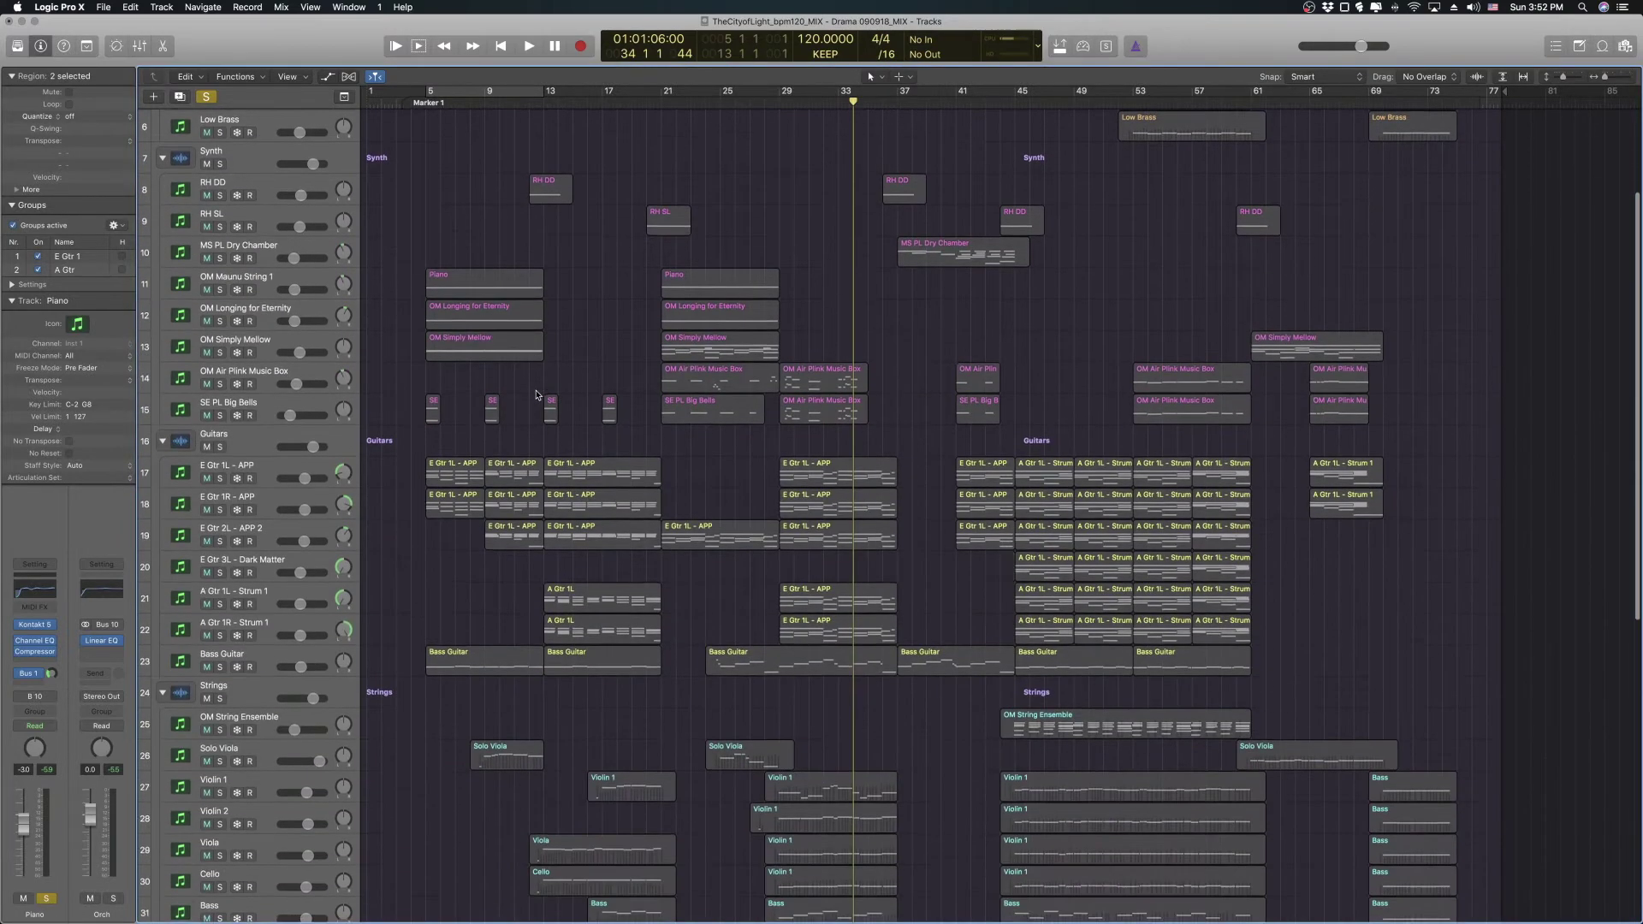
scroll(257, 207, up, 5)
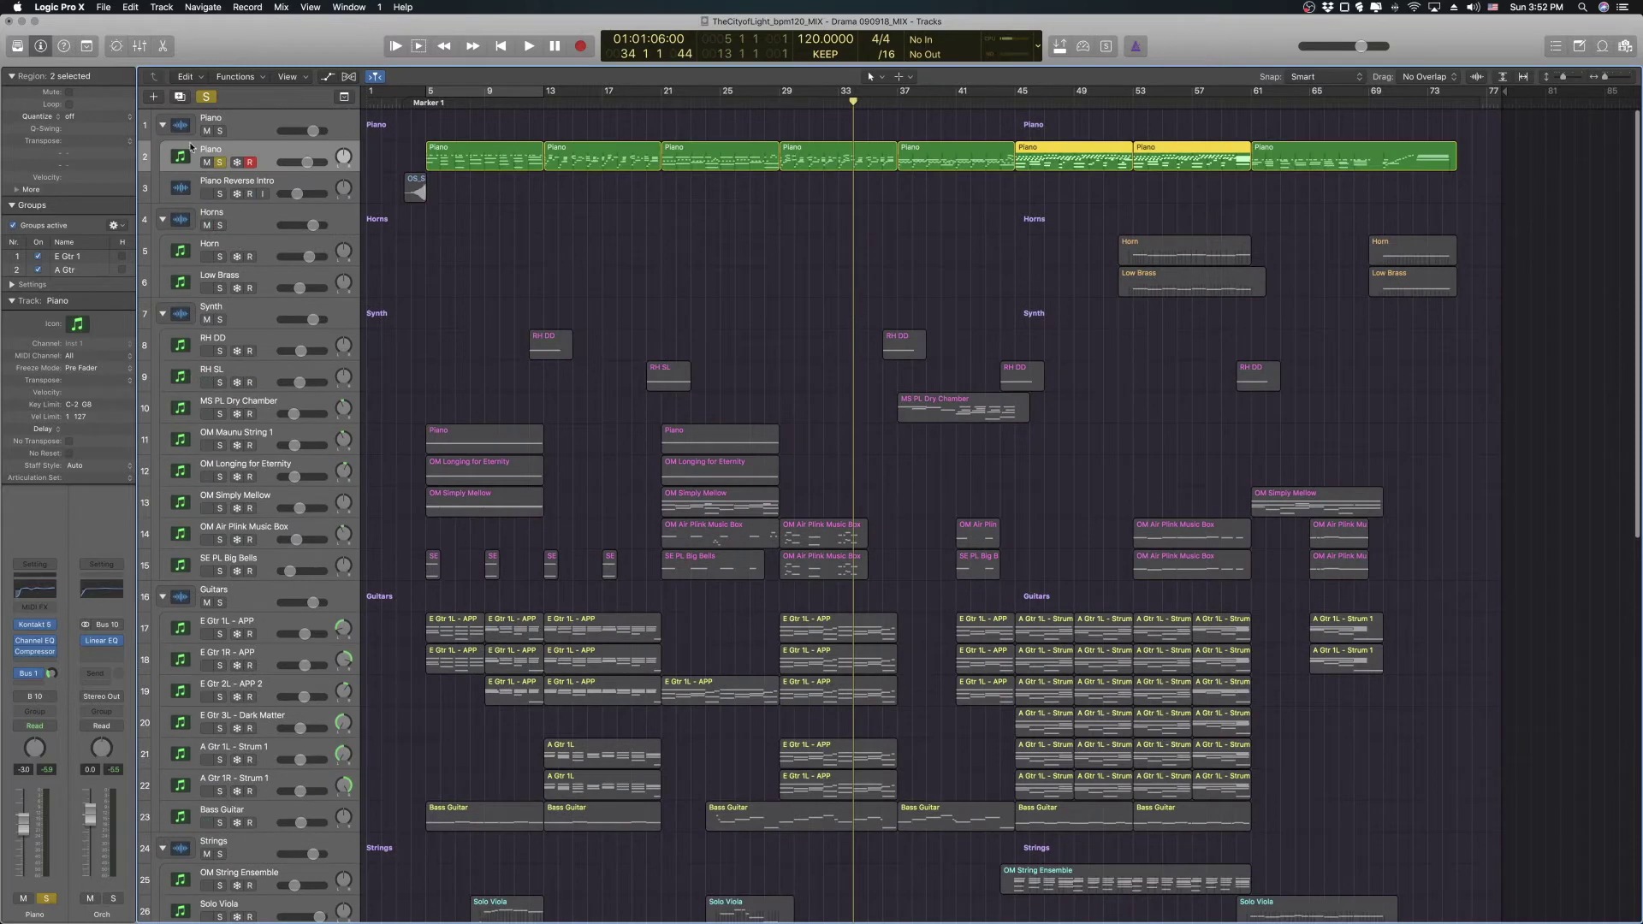
scroll(475, 455, down, 5)
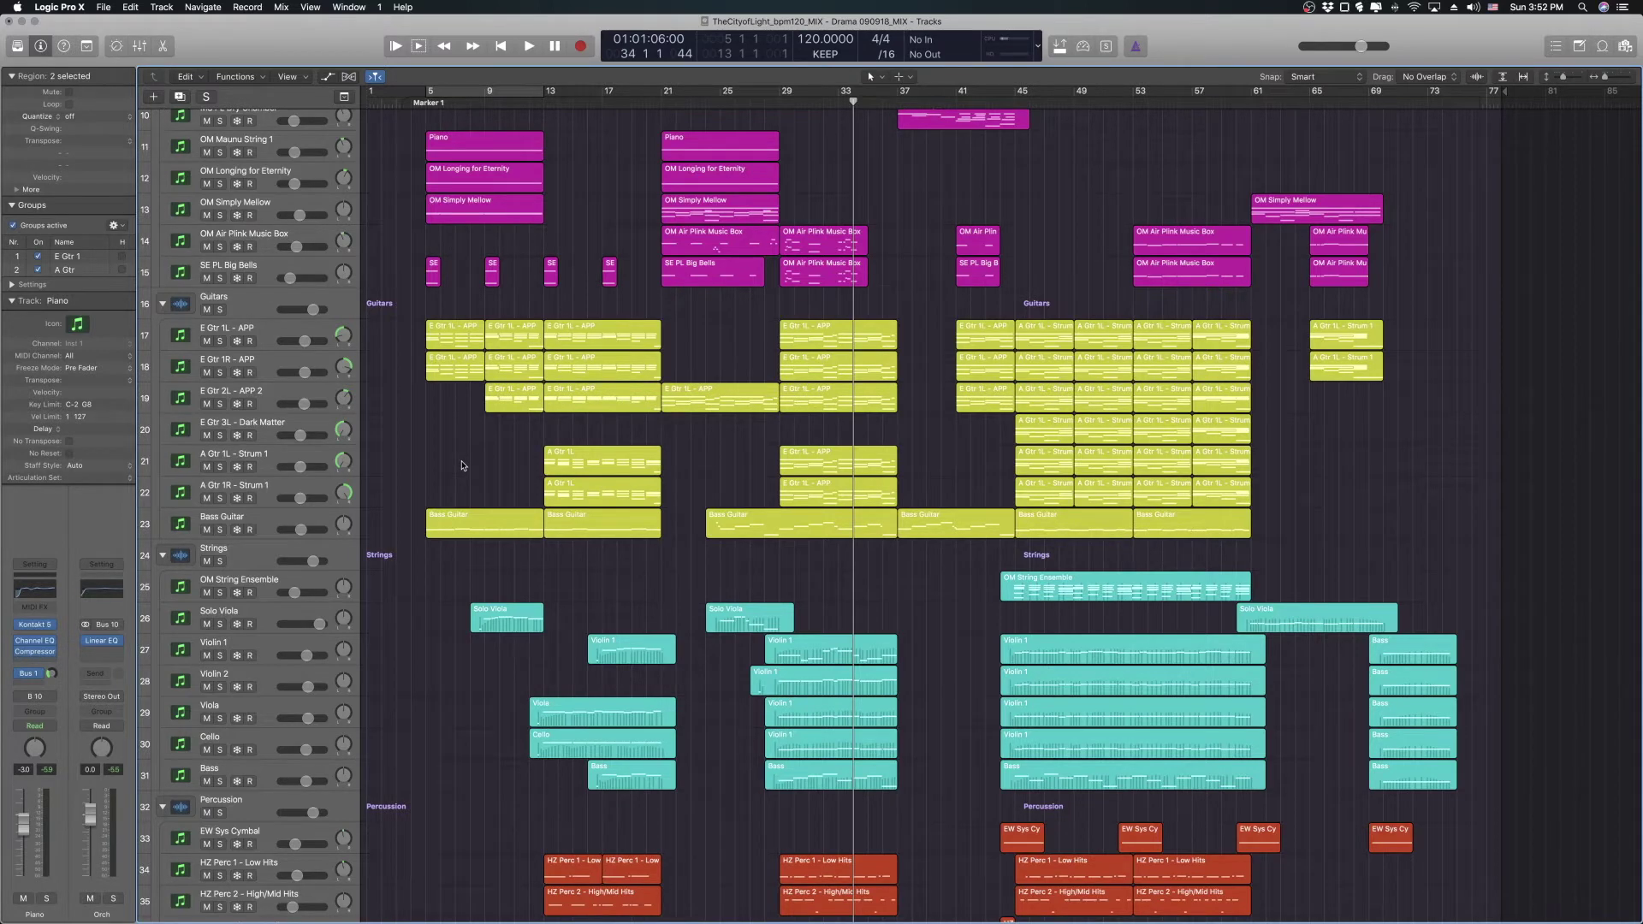
- Solo the Guitars stack and play it from just before bar 5, stopping in bar 22
click(220, 310)
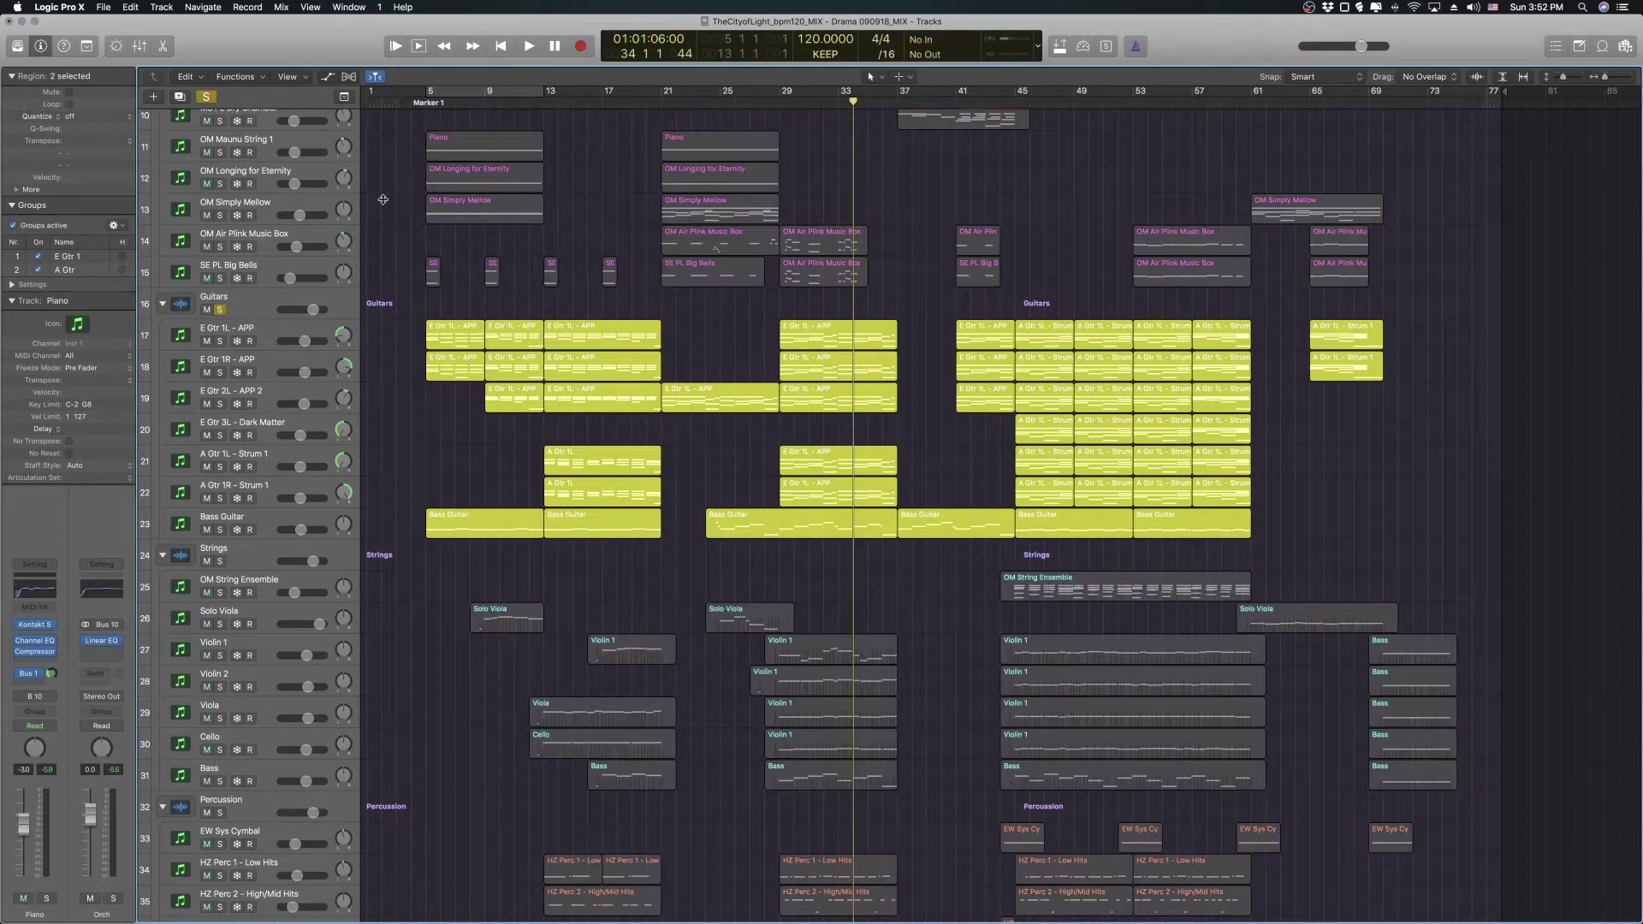
click(420, 104)
key(space)
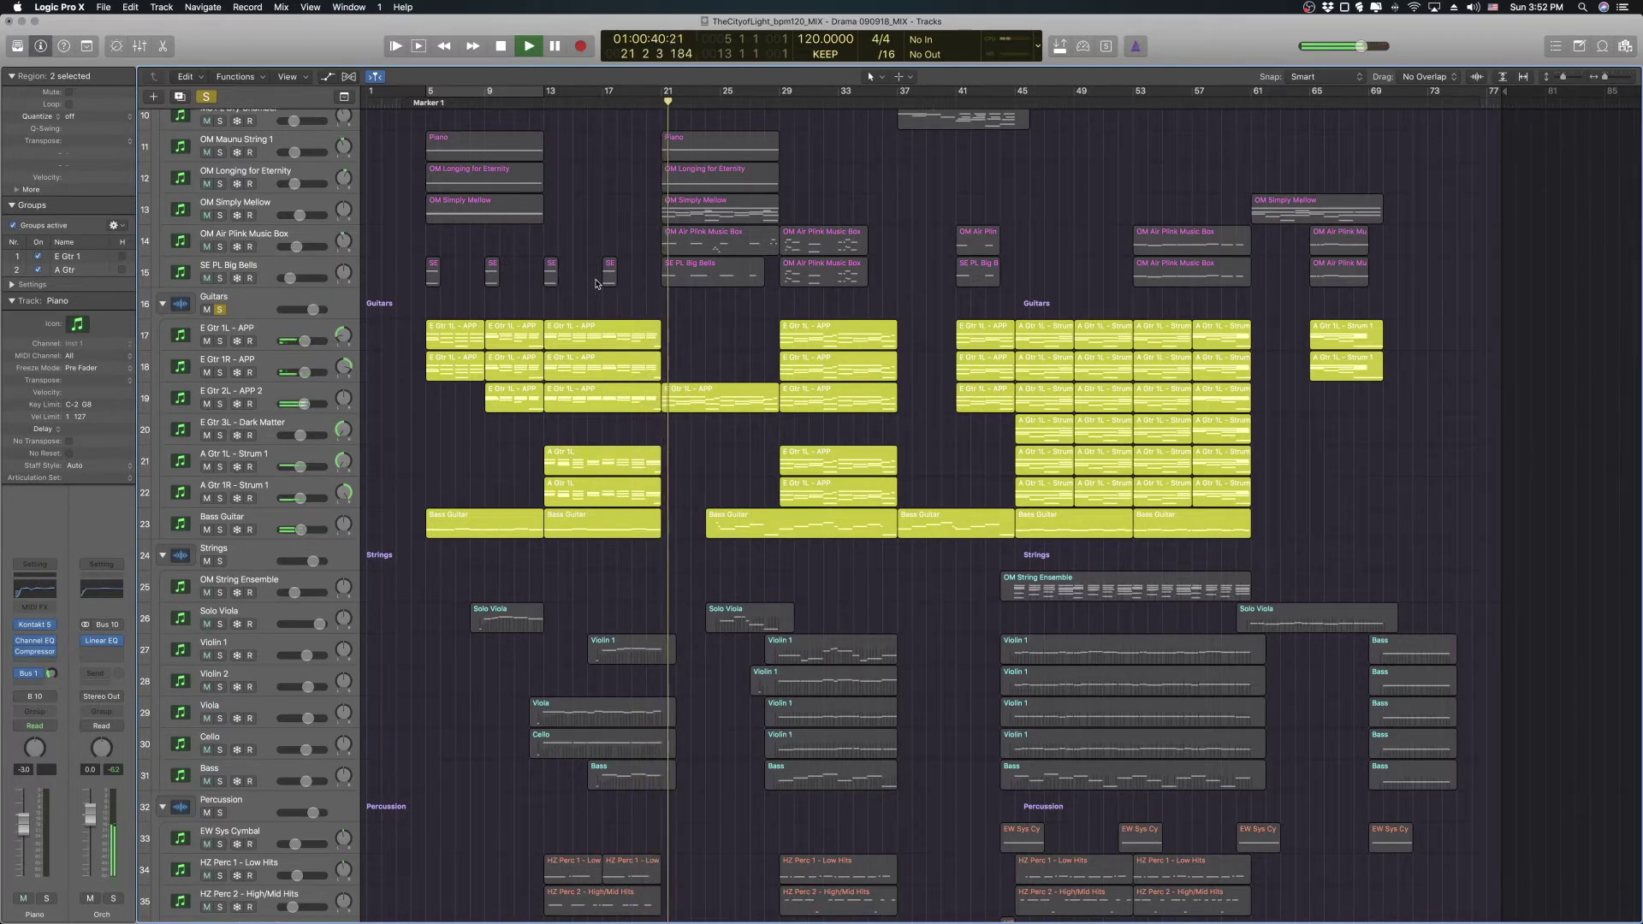
key(space)
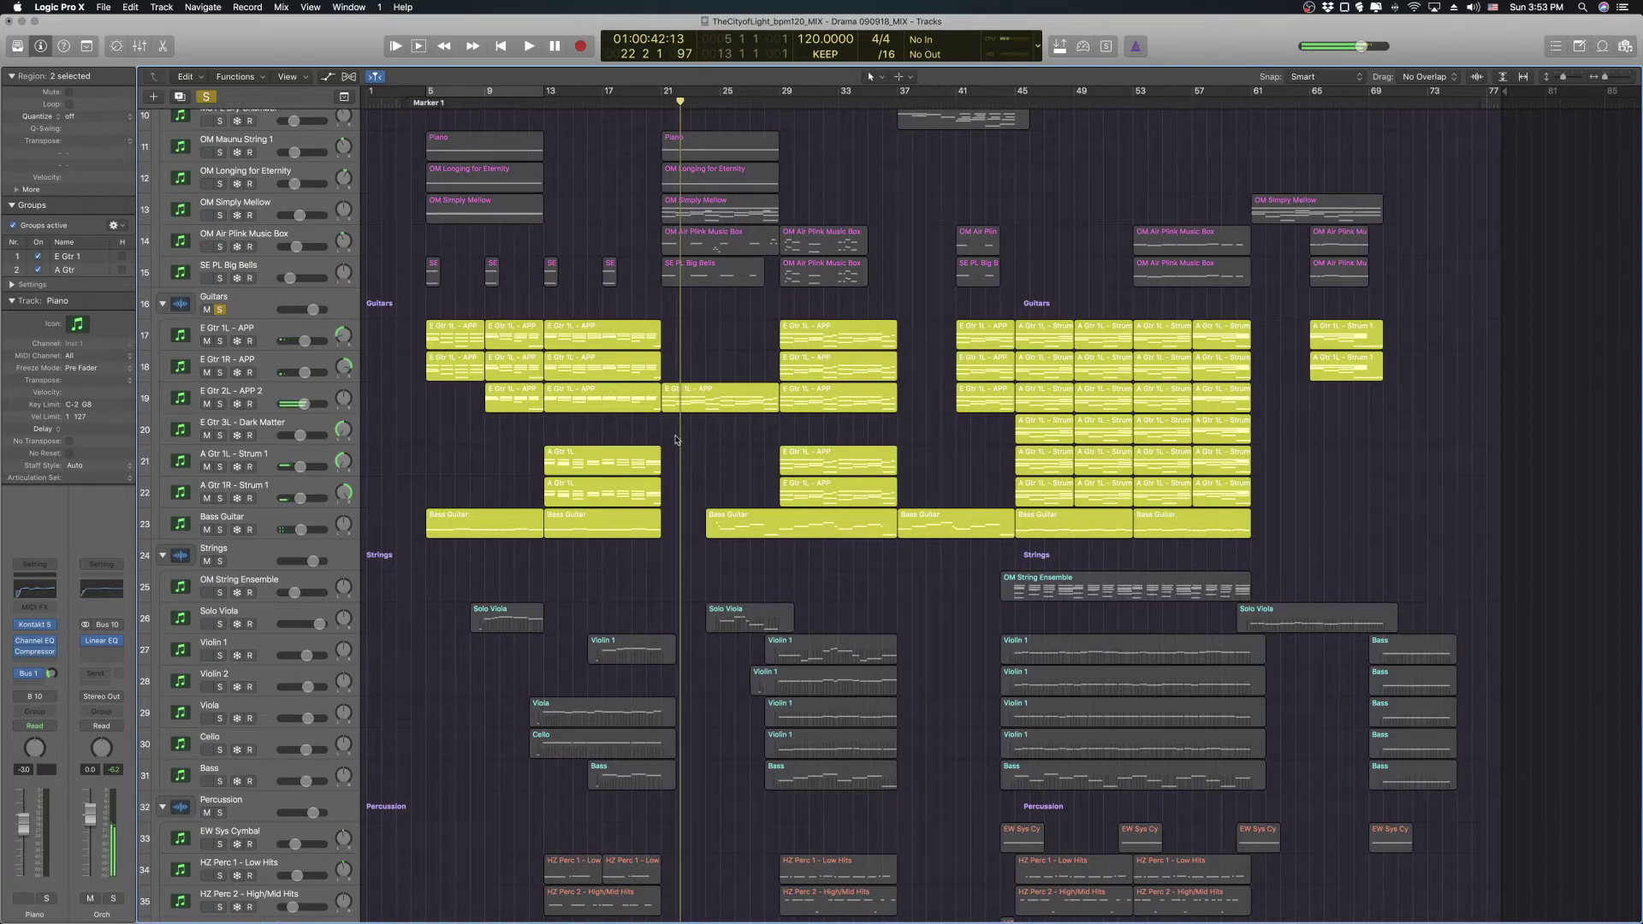
- Play the soloed guitars from bar 44 with the Piano track added to the solo, stopping in bar 52 and clearing all solos
click(706, 459)
drag(344, 439, 344, 440)
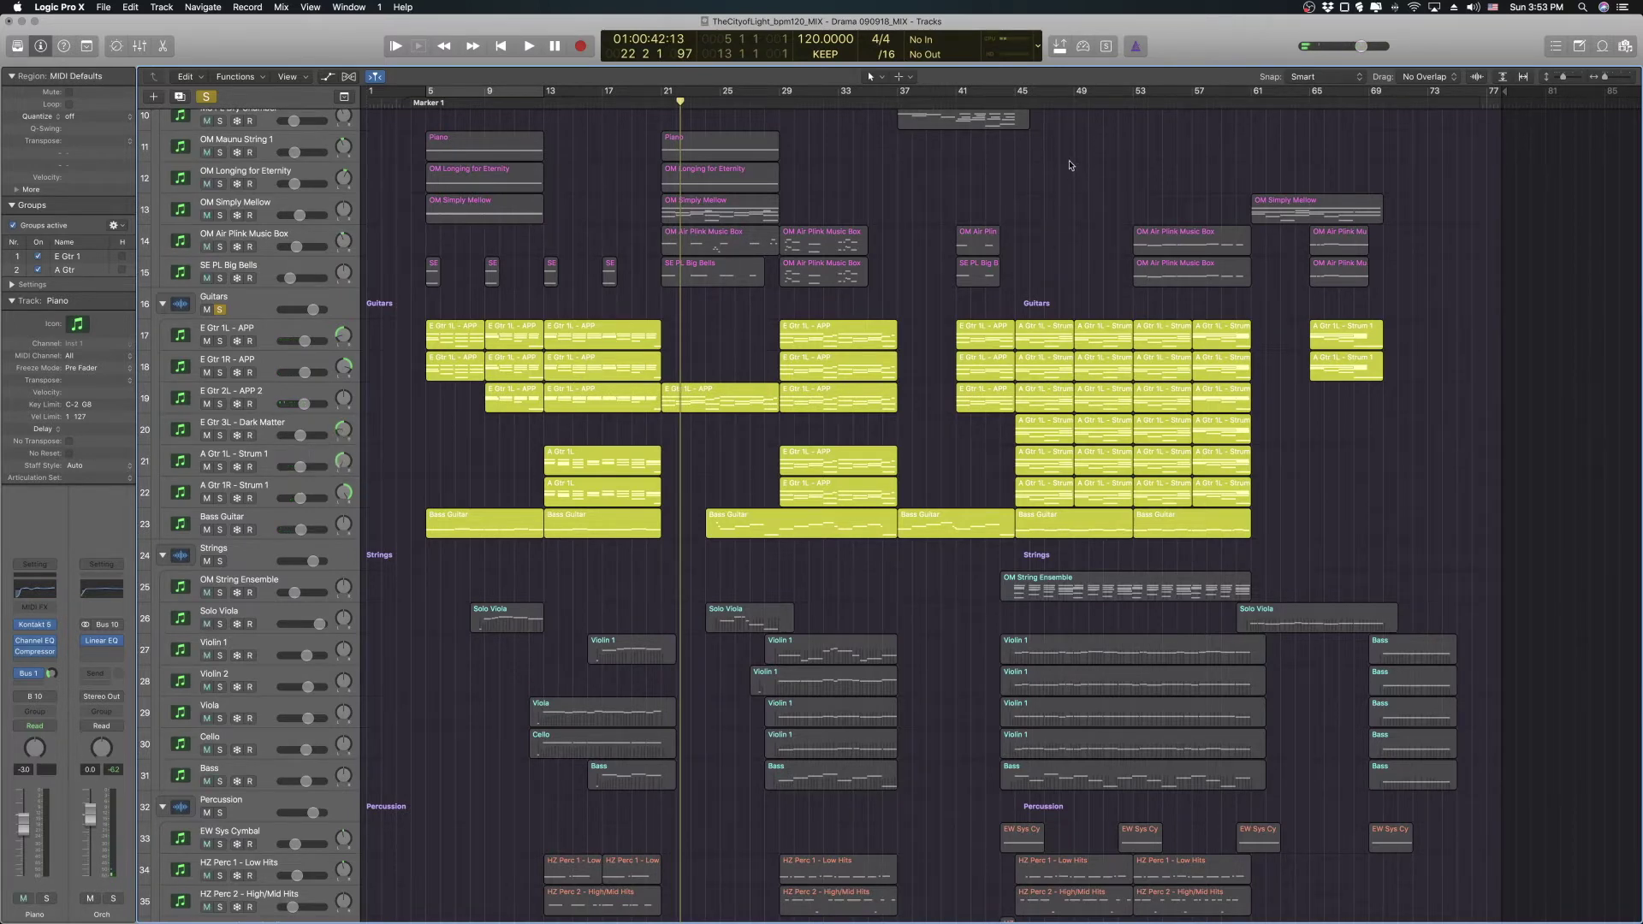
click(1002, 102)
key(space)
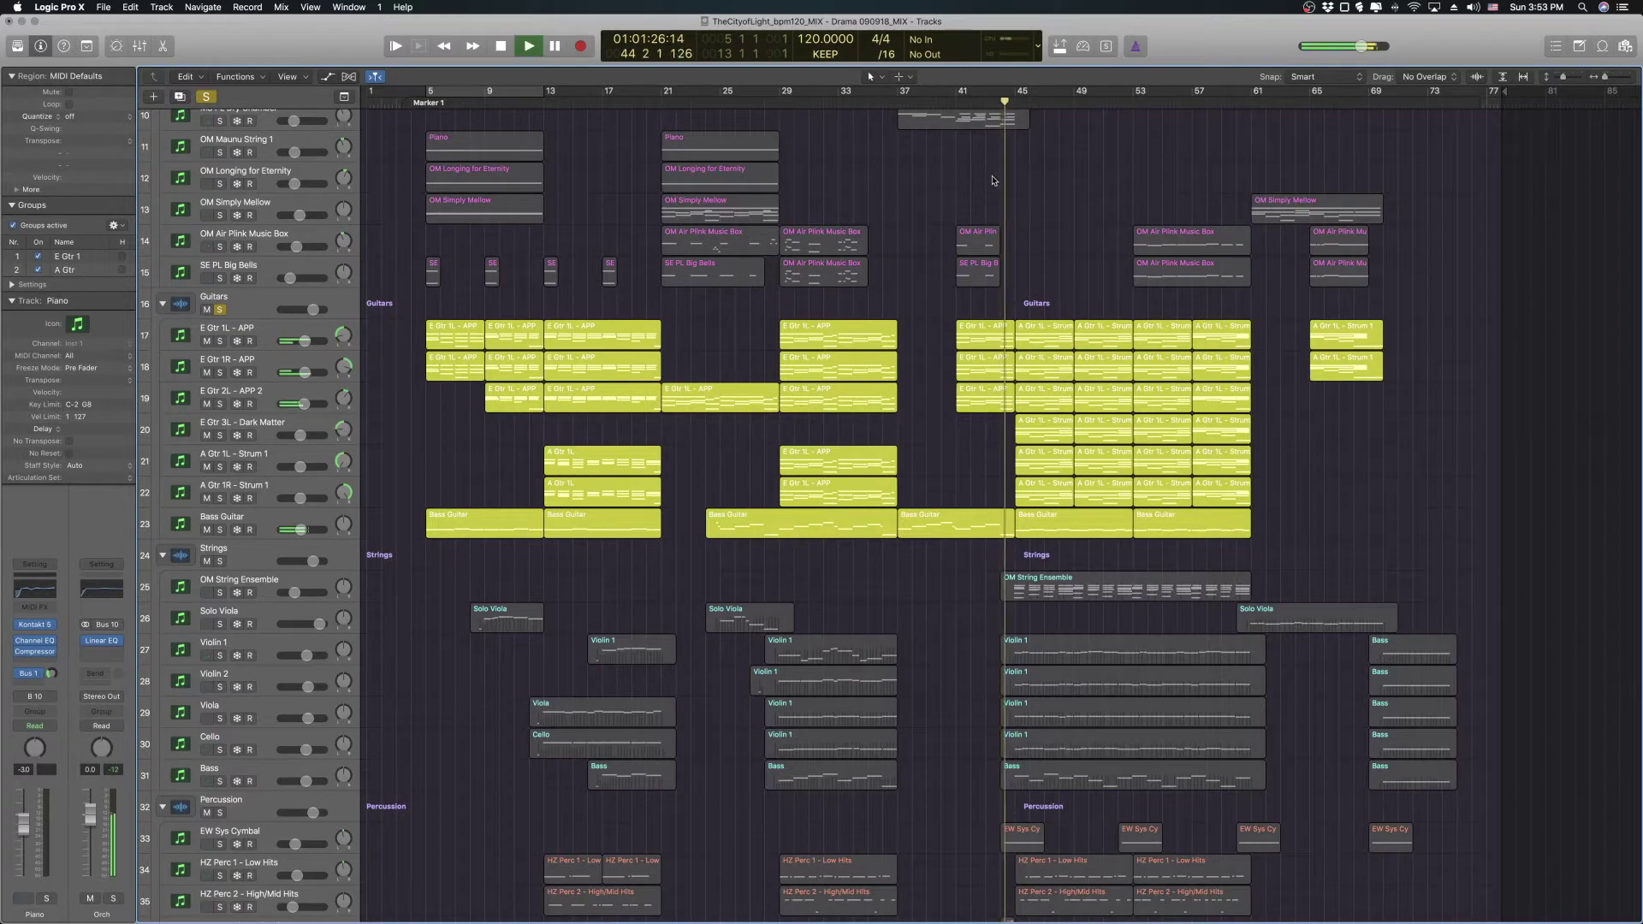
scroll(585, 218, up, 9)
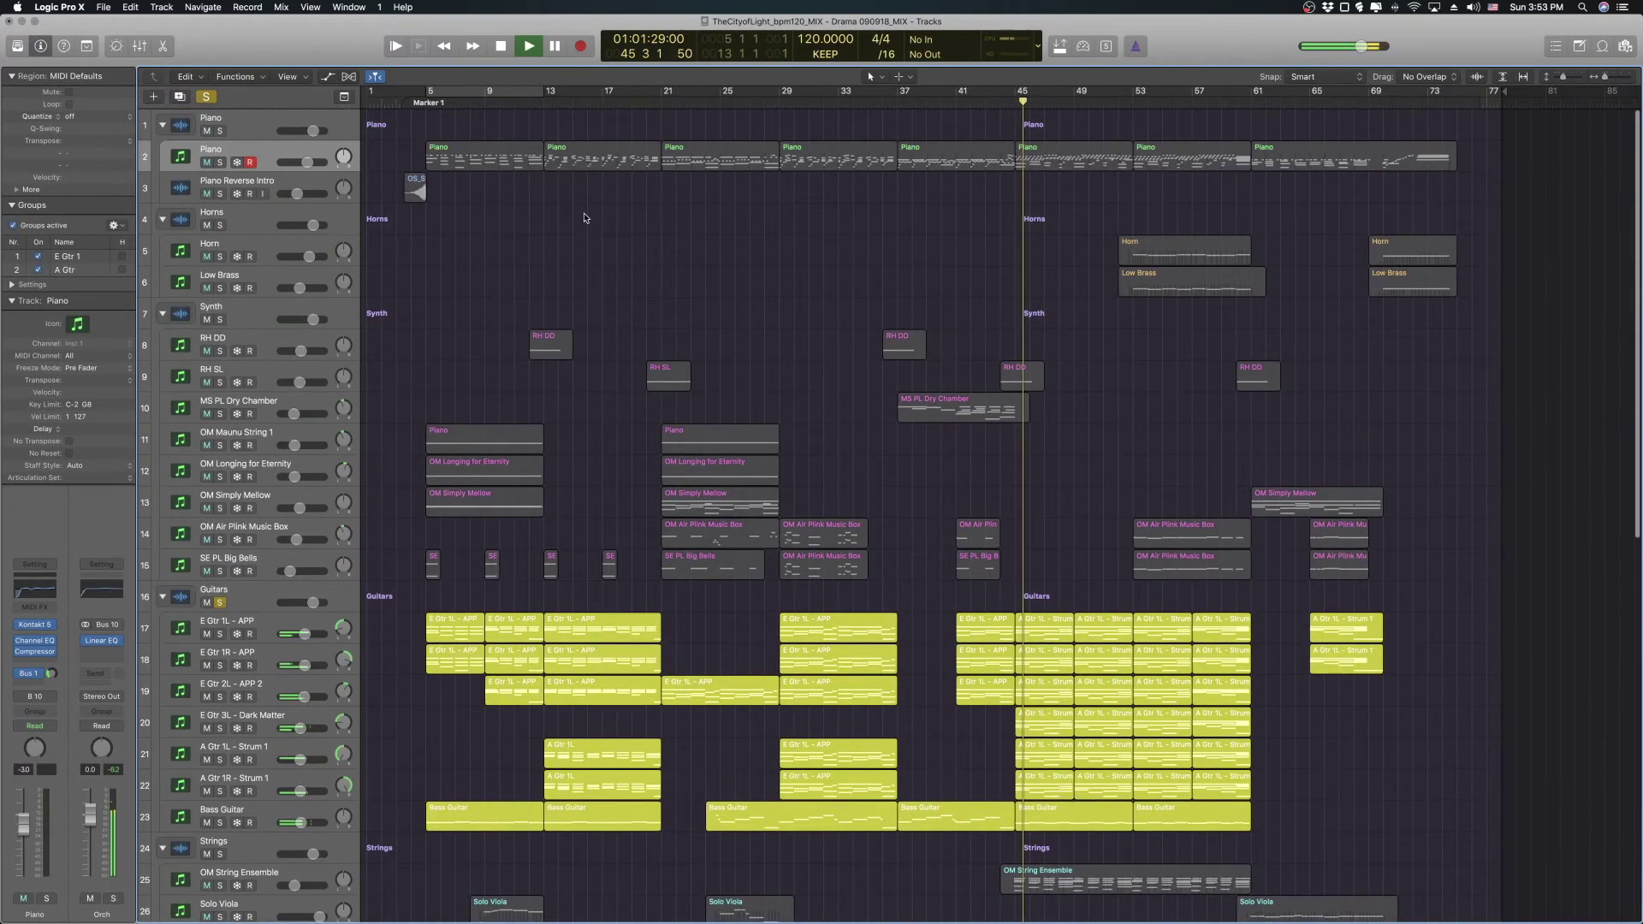
click(221, 162)
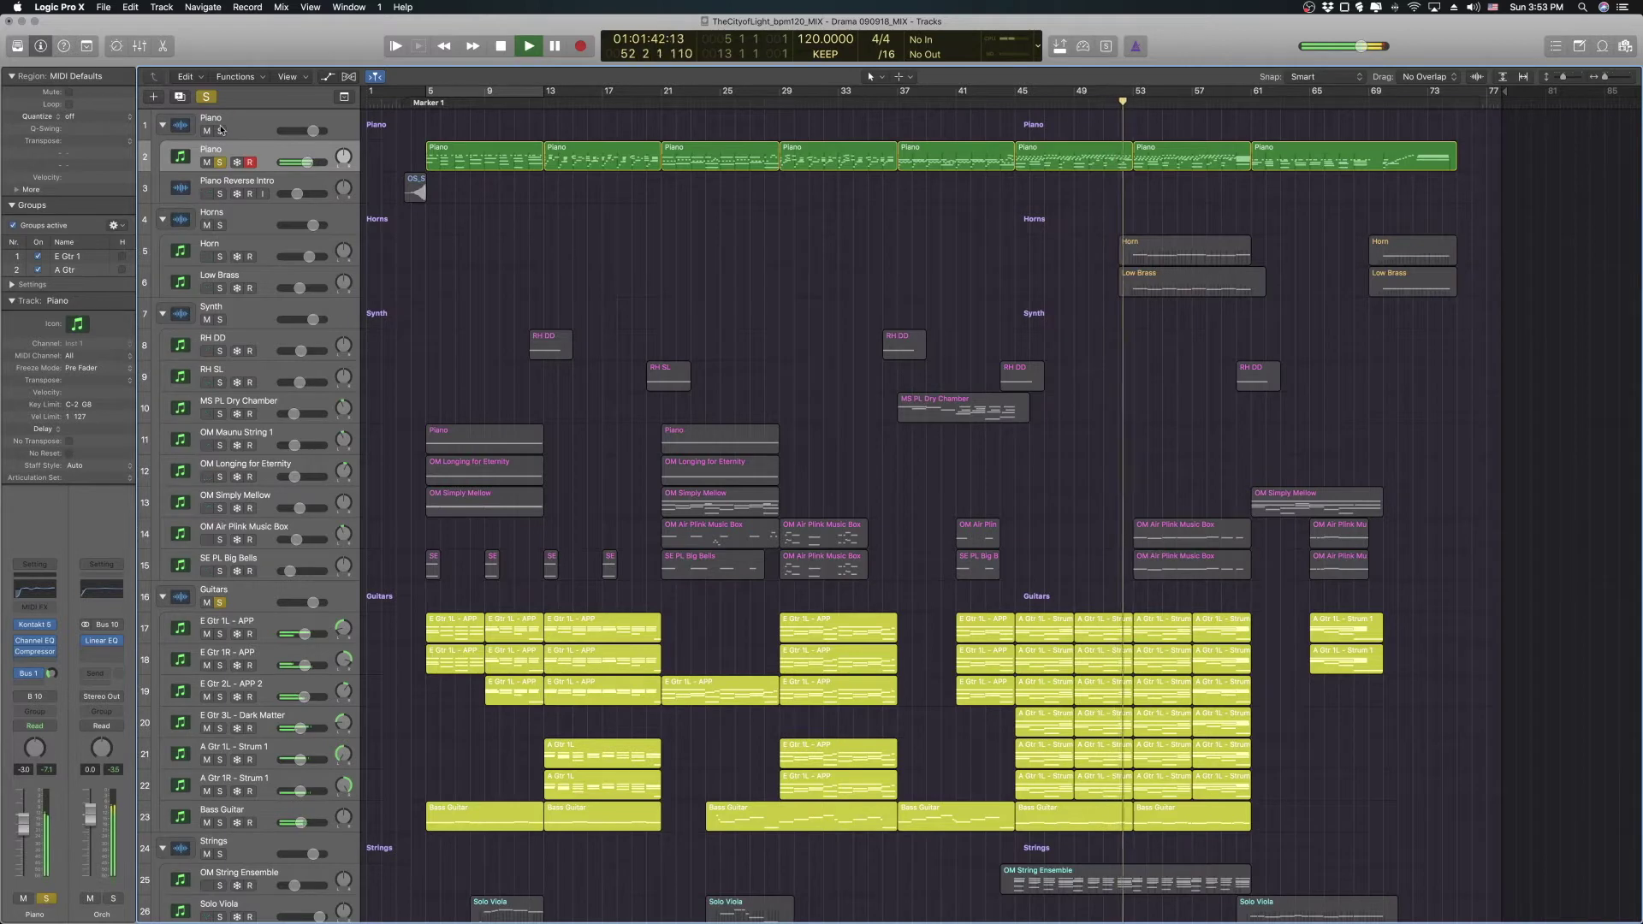
key(space)
click(206, 100)
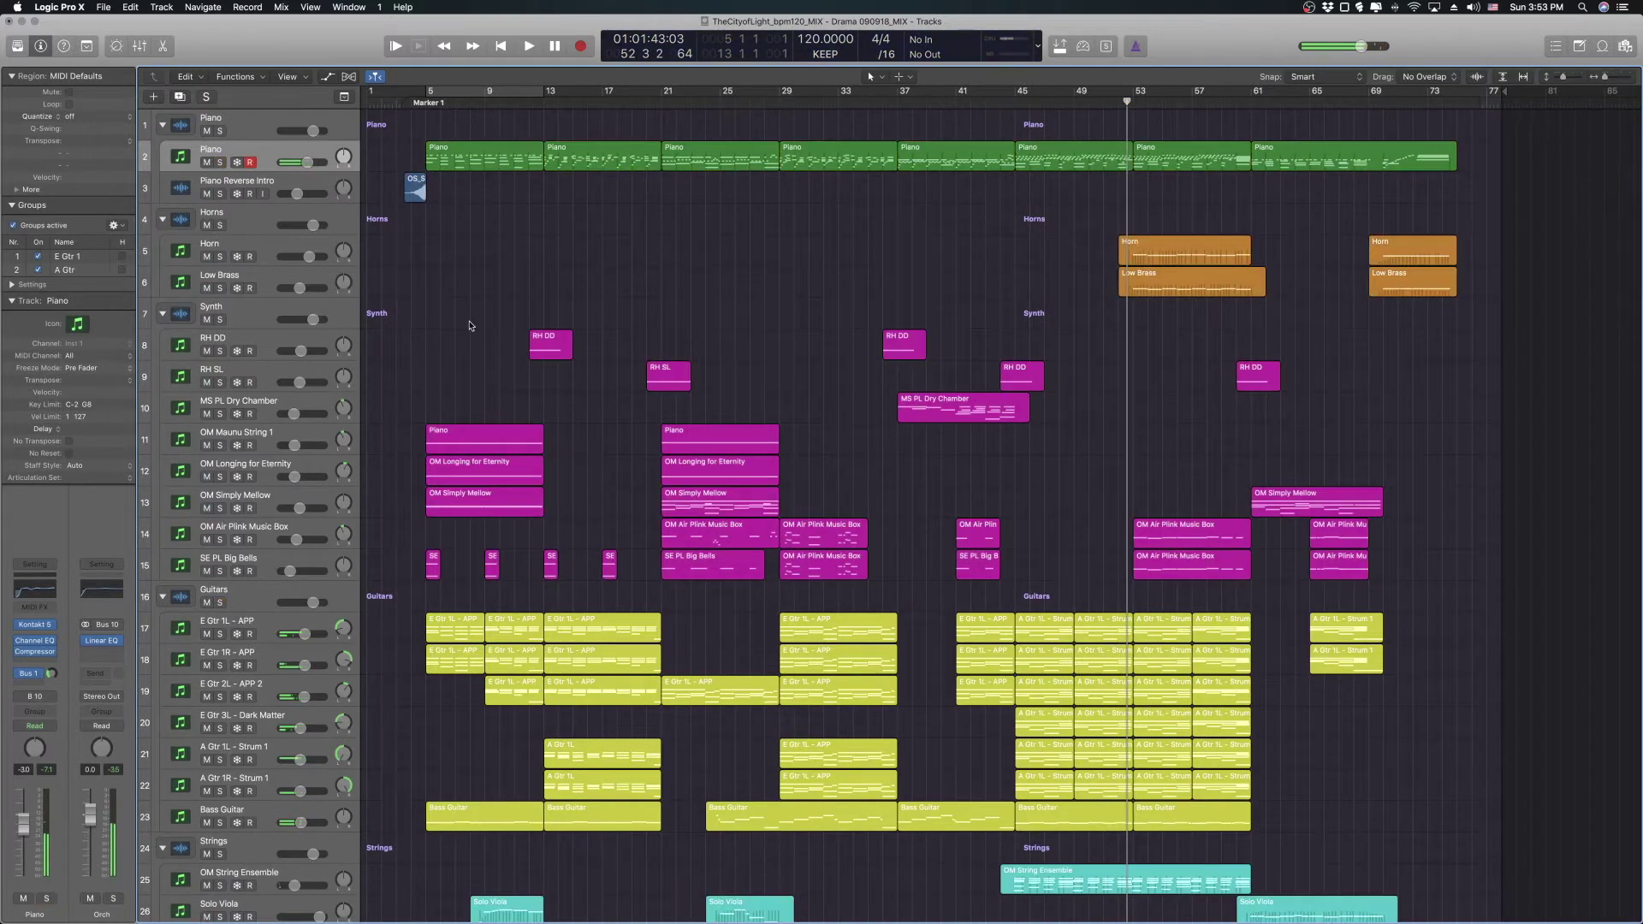
- View the E Gtr 1L - APP track's Kontakt 5 Electric Sunburst instrument with its sound presets and close its window
scroll(488, 381, down, 5)
scroll(486, 387, down, 3)
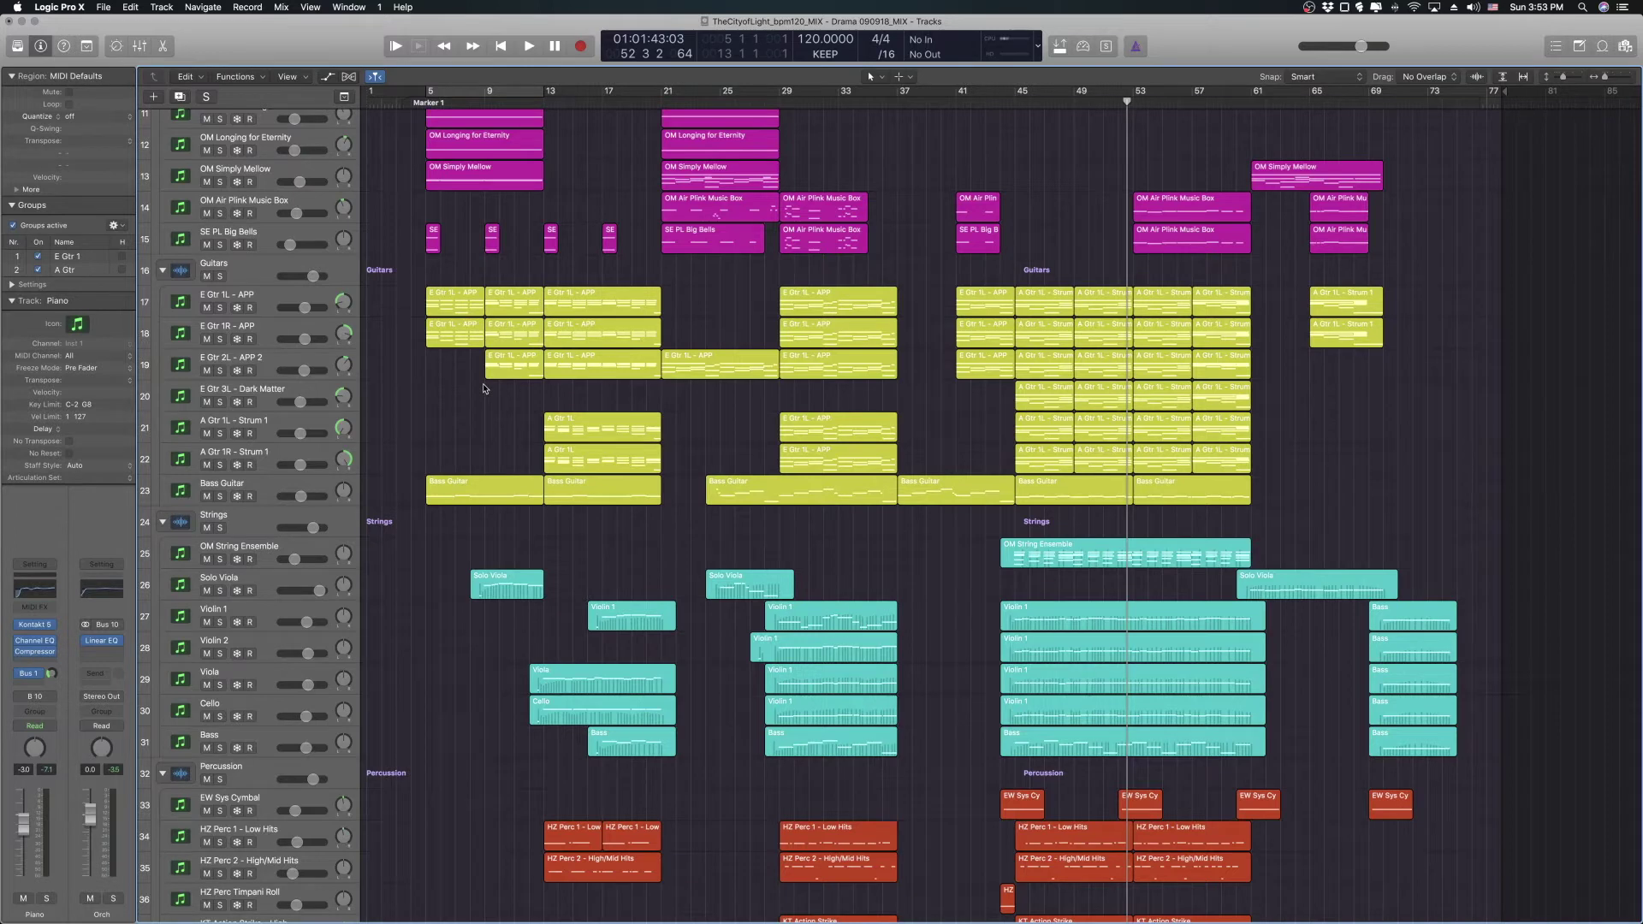
click(268, 296)
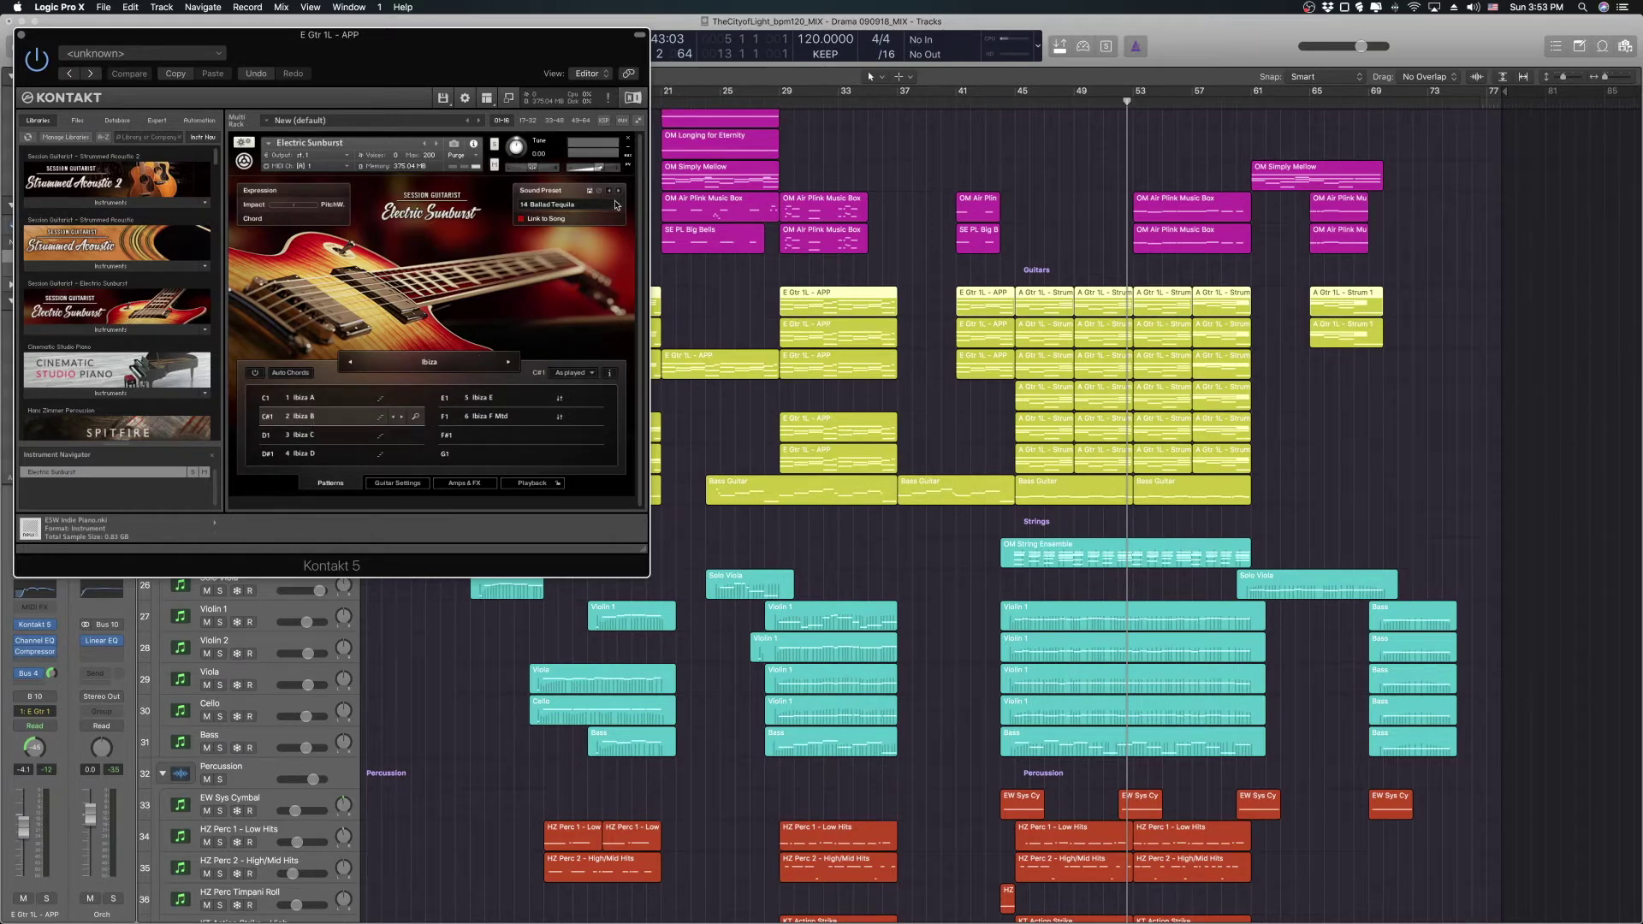
click(530, 205)
click(523, 324)
click(23, 36)
- View the A Gtr 1L - Strum 1 track's Kontakt 5 Strummed Acoustic 2 instrument and close its window
scroll(529, 276, down, 2)
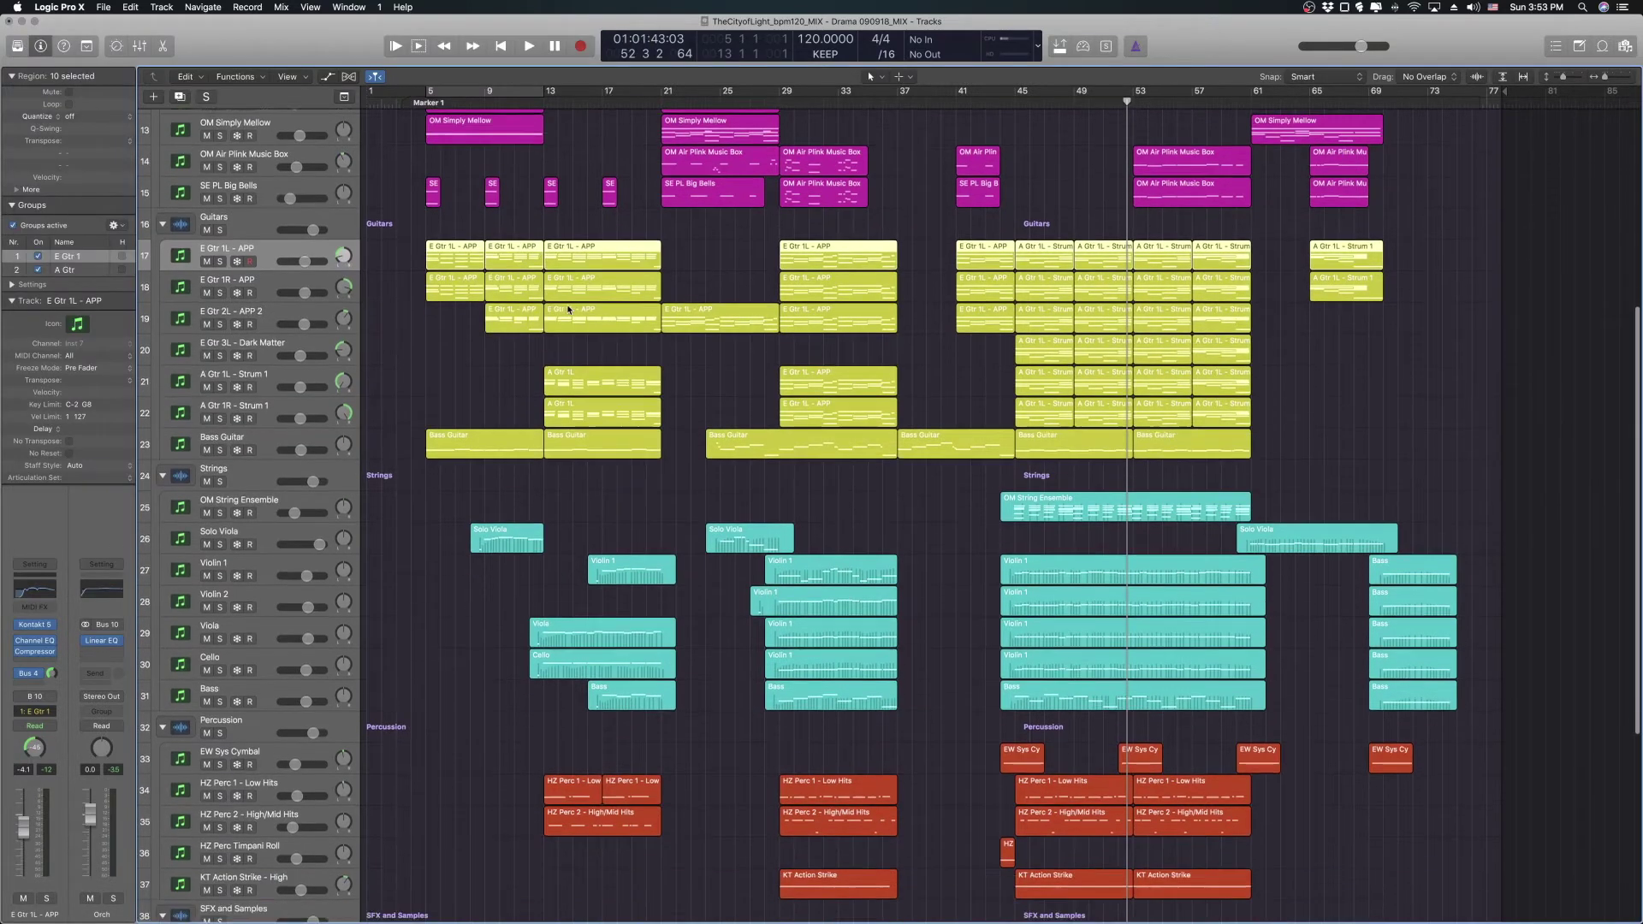
click(282, 374)
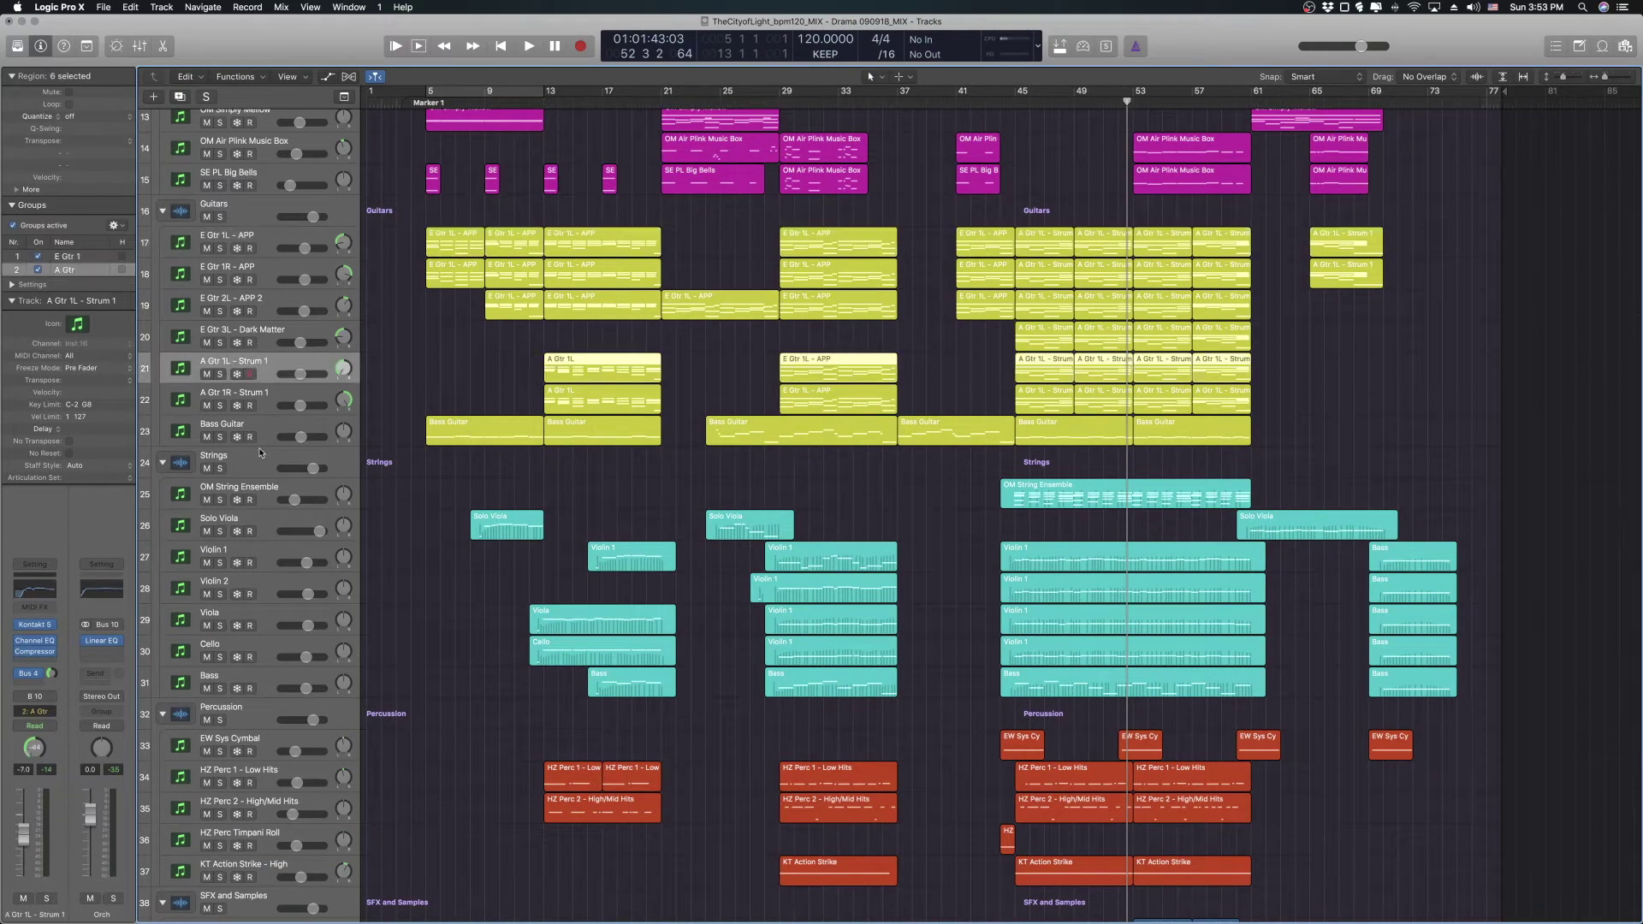
key(v)
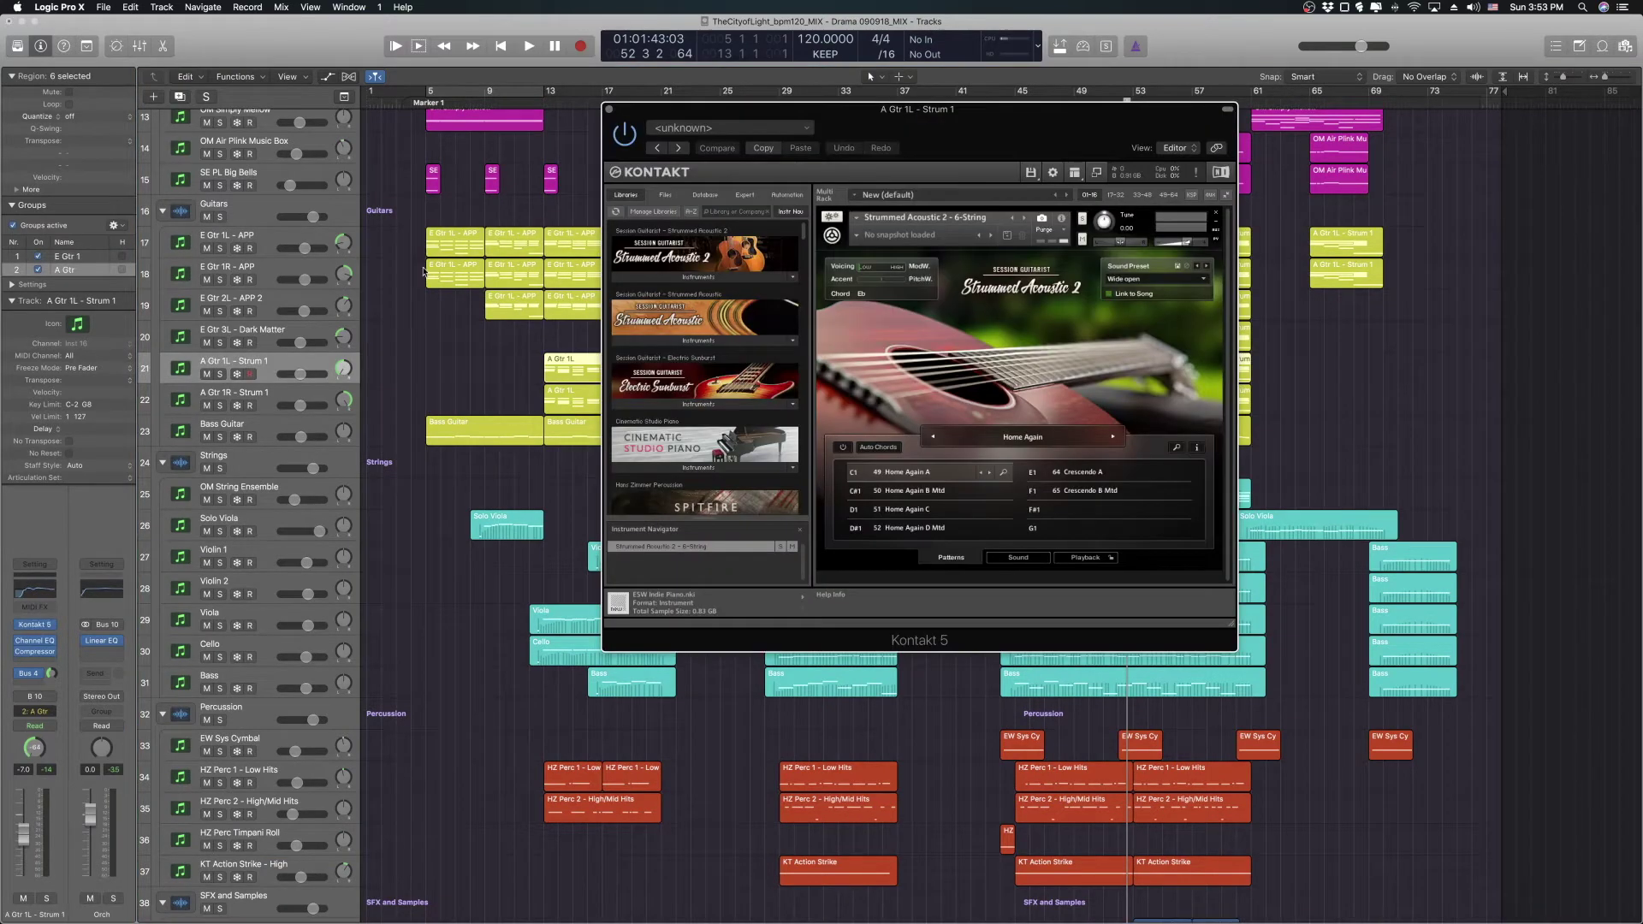
drag(947, 148, 809, 128)
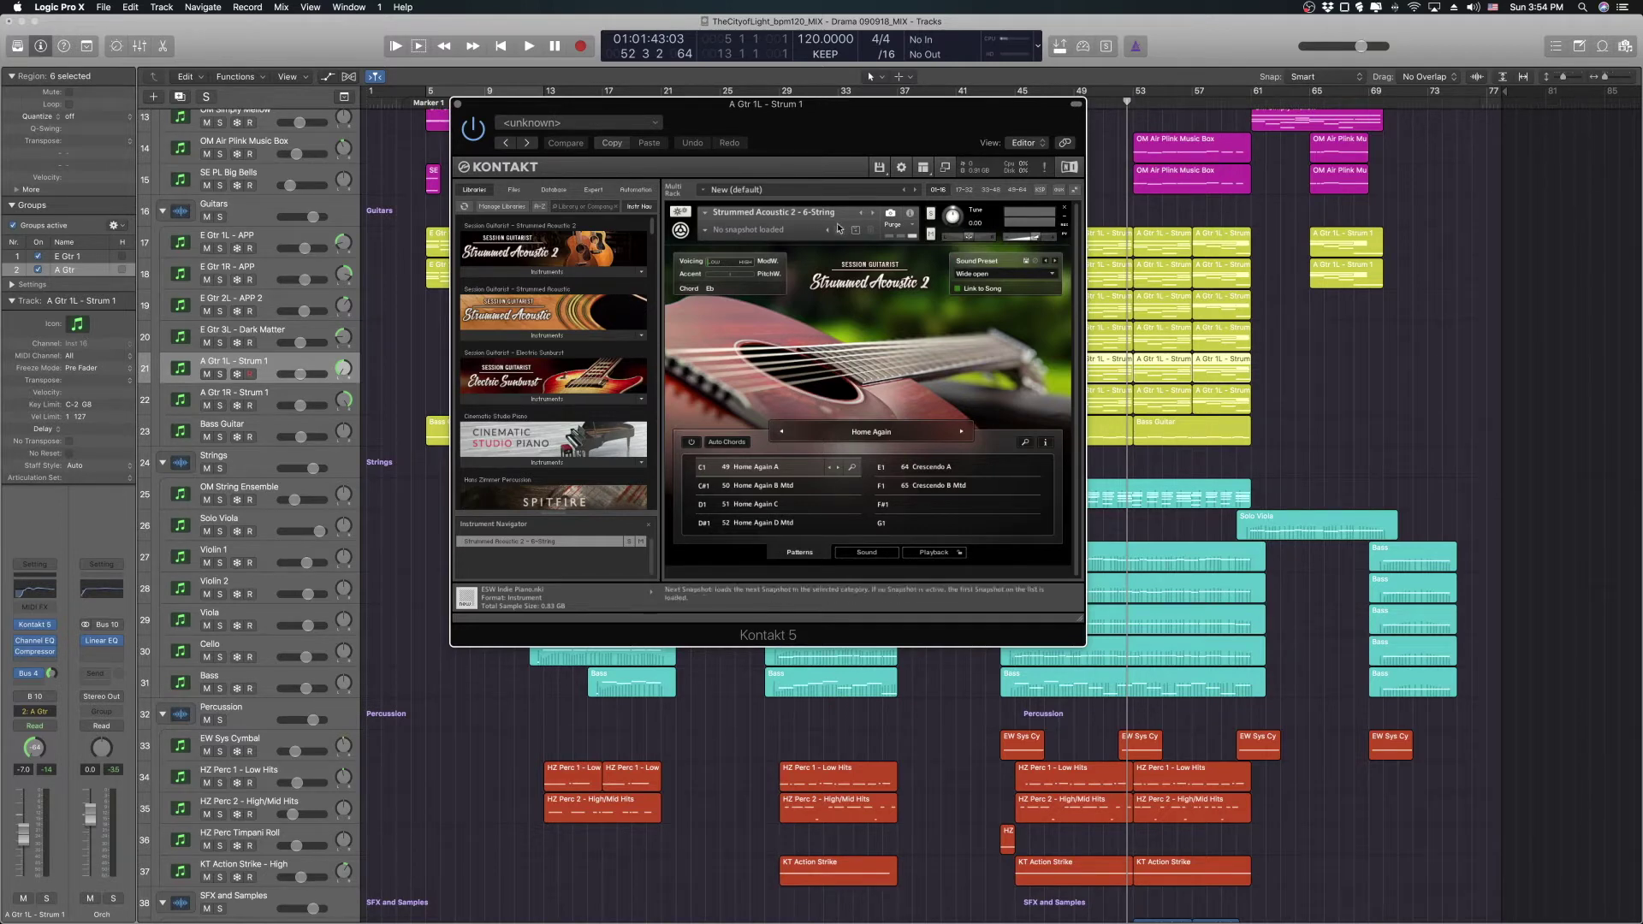
click(459, 105)
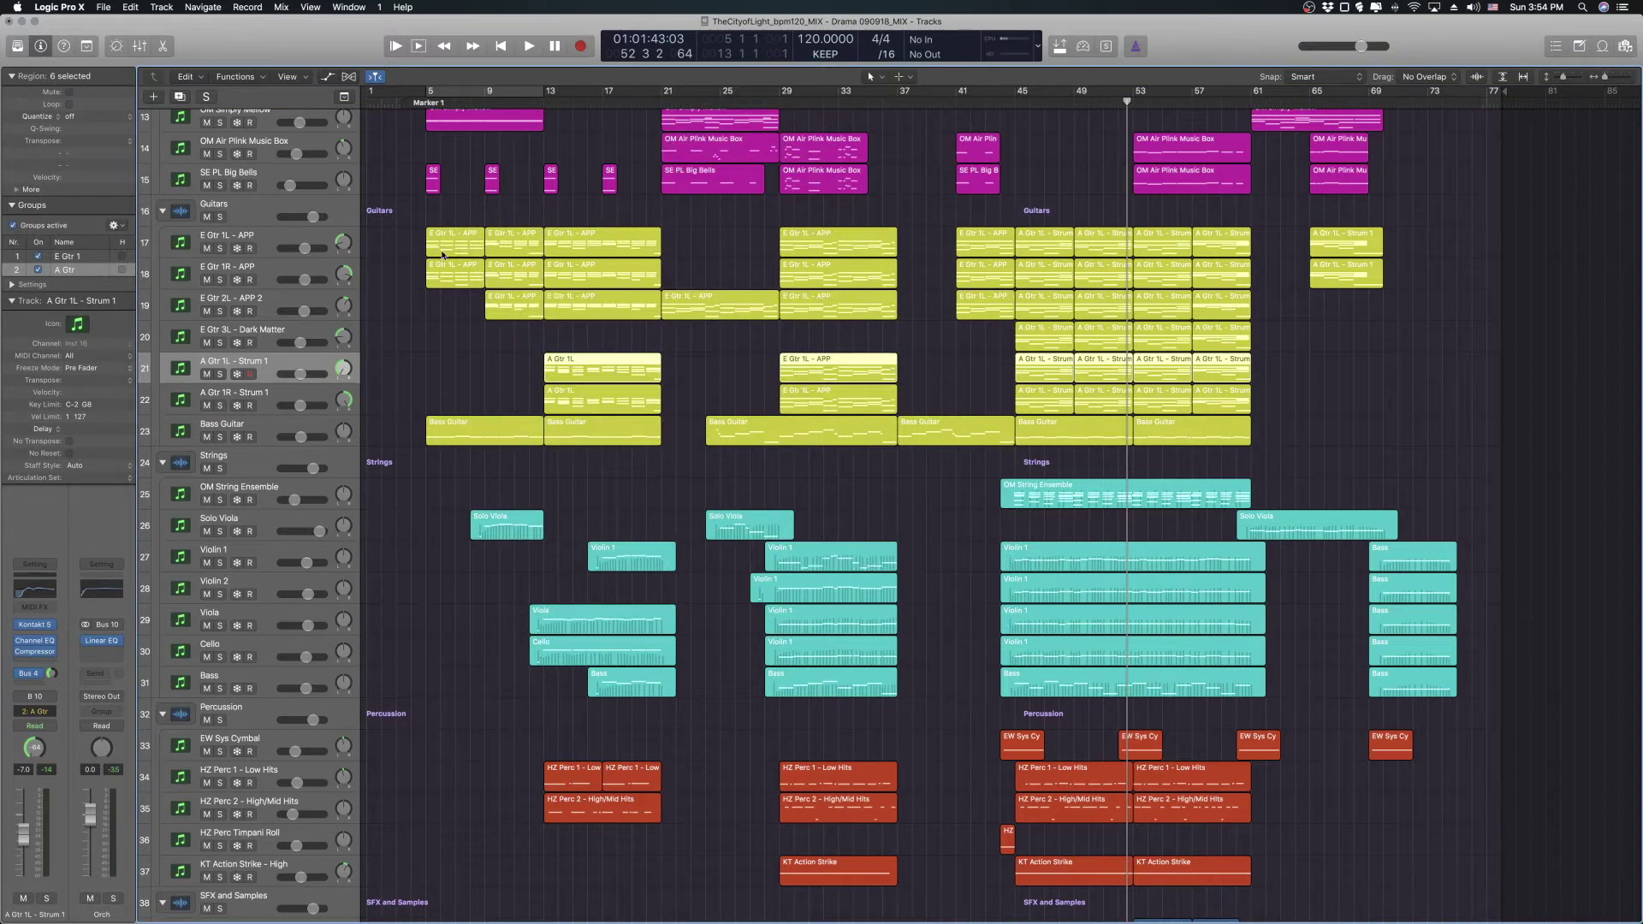
click(431, 344)
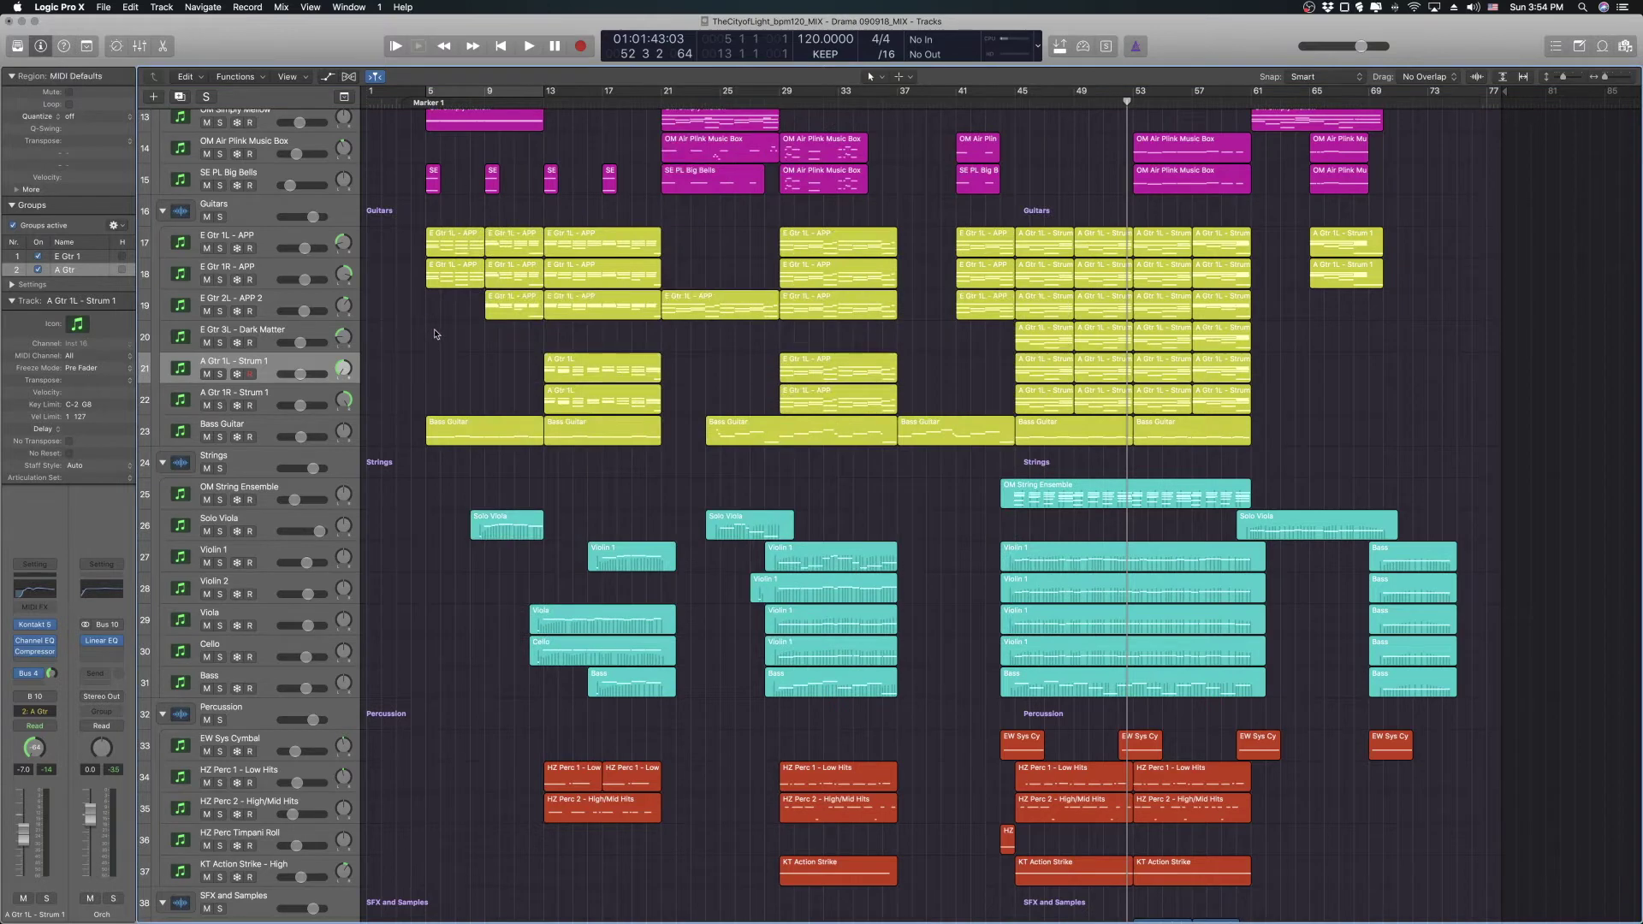
- View the Bass Guitar track's Kontakt 5 Scarbee Jay-Bass instrument and close its window
click(256, 438)
click(36, 626)
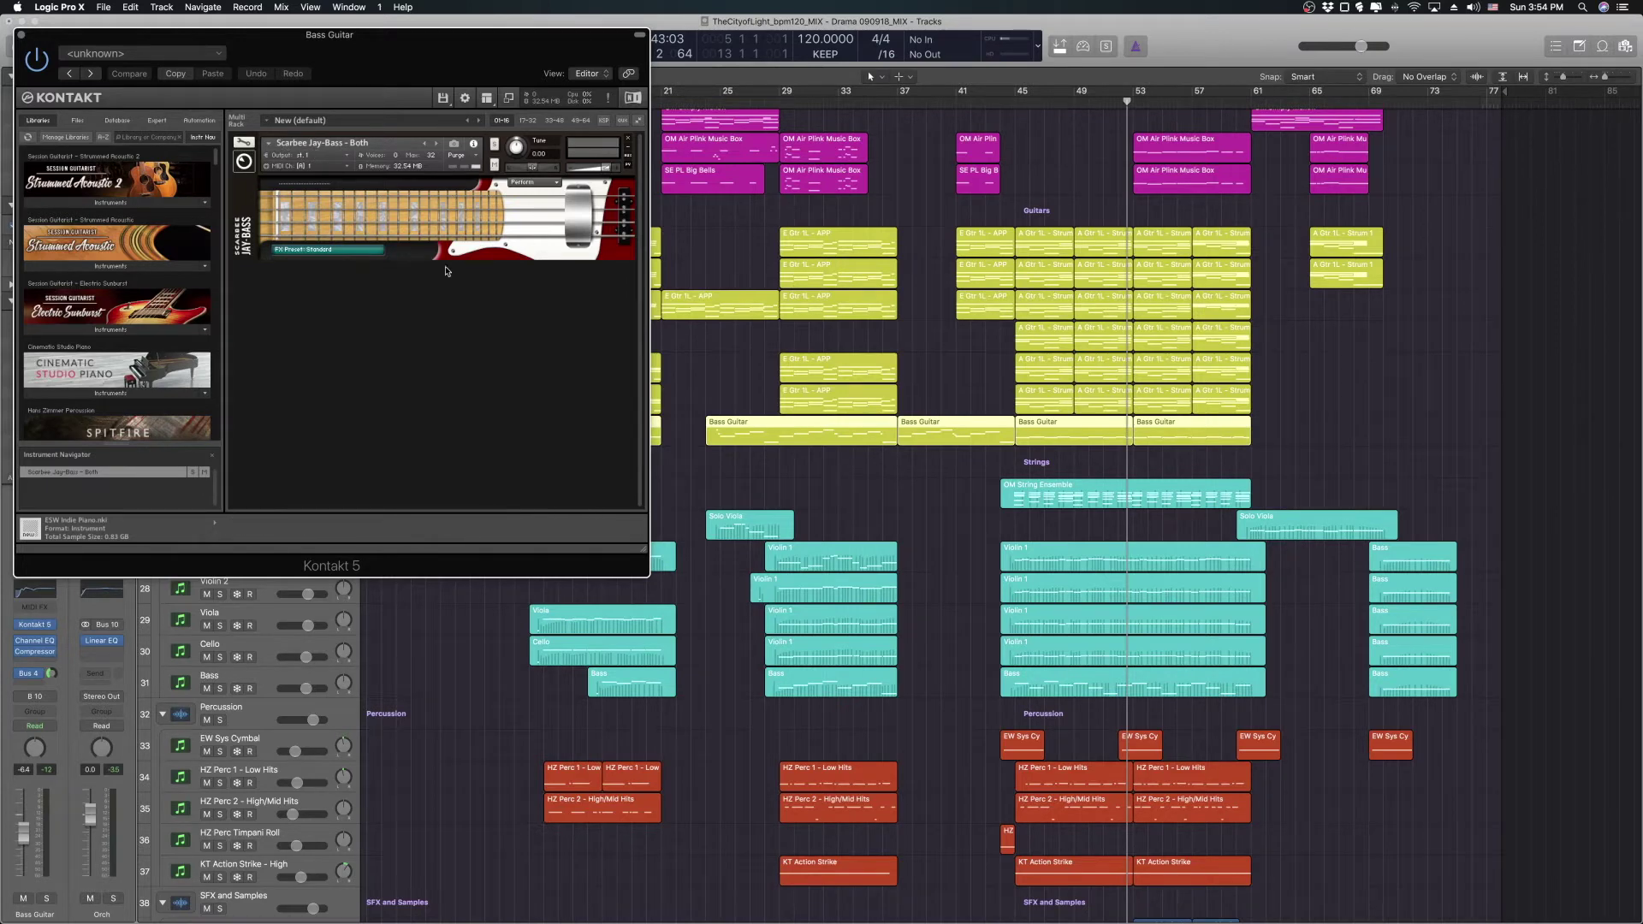
click(22, 36)
click(539, 463)
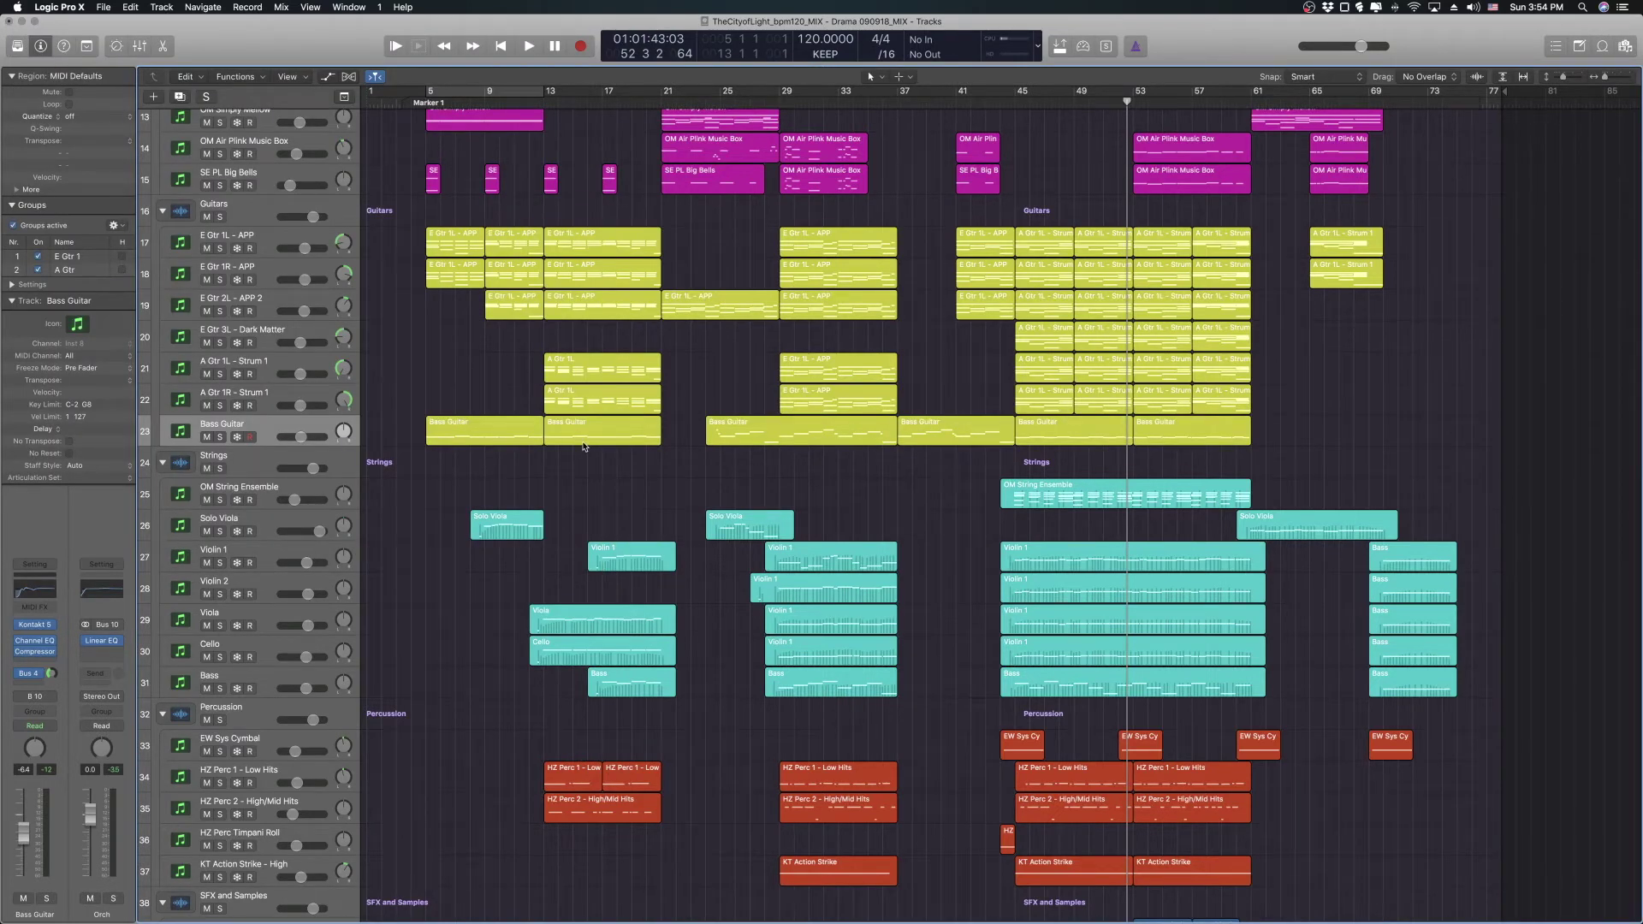
- Solo the Strings stack and play it from bar 44, stopping in bar 54
scroll(629, 479, down, 3)
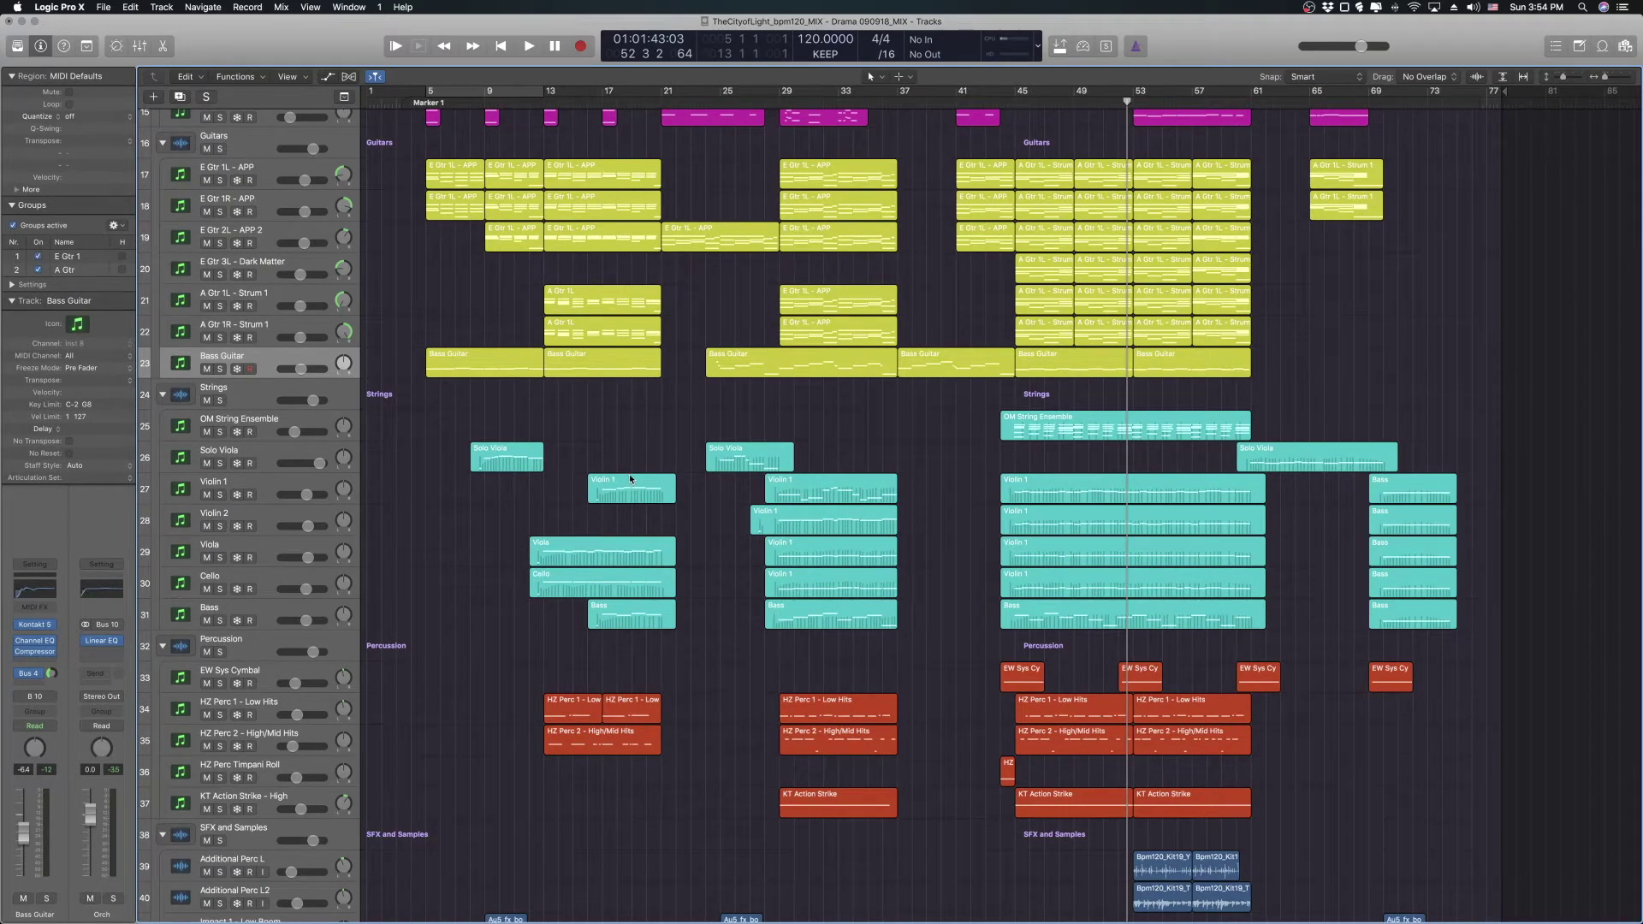
scroll(664, 464, down, 5)
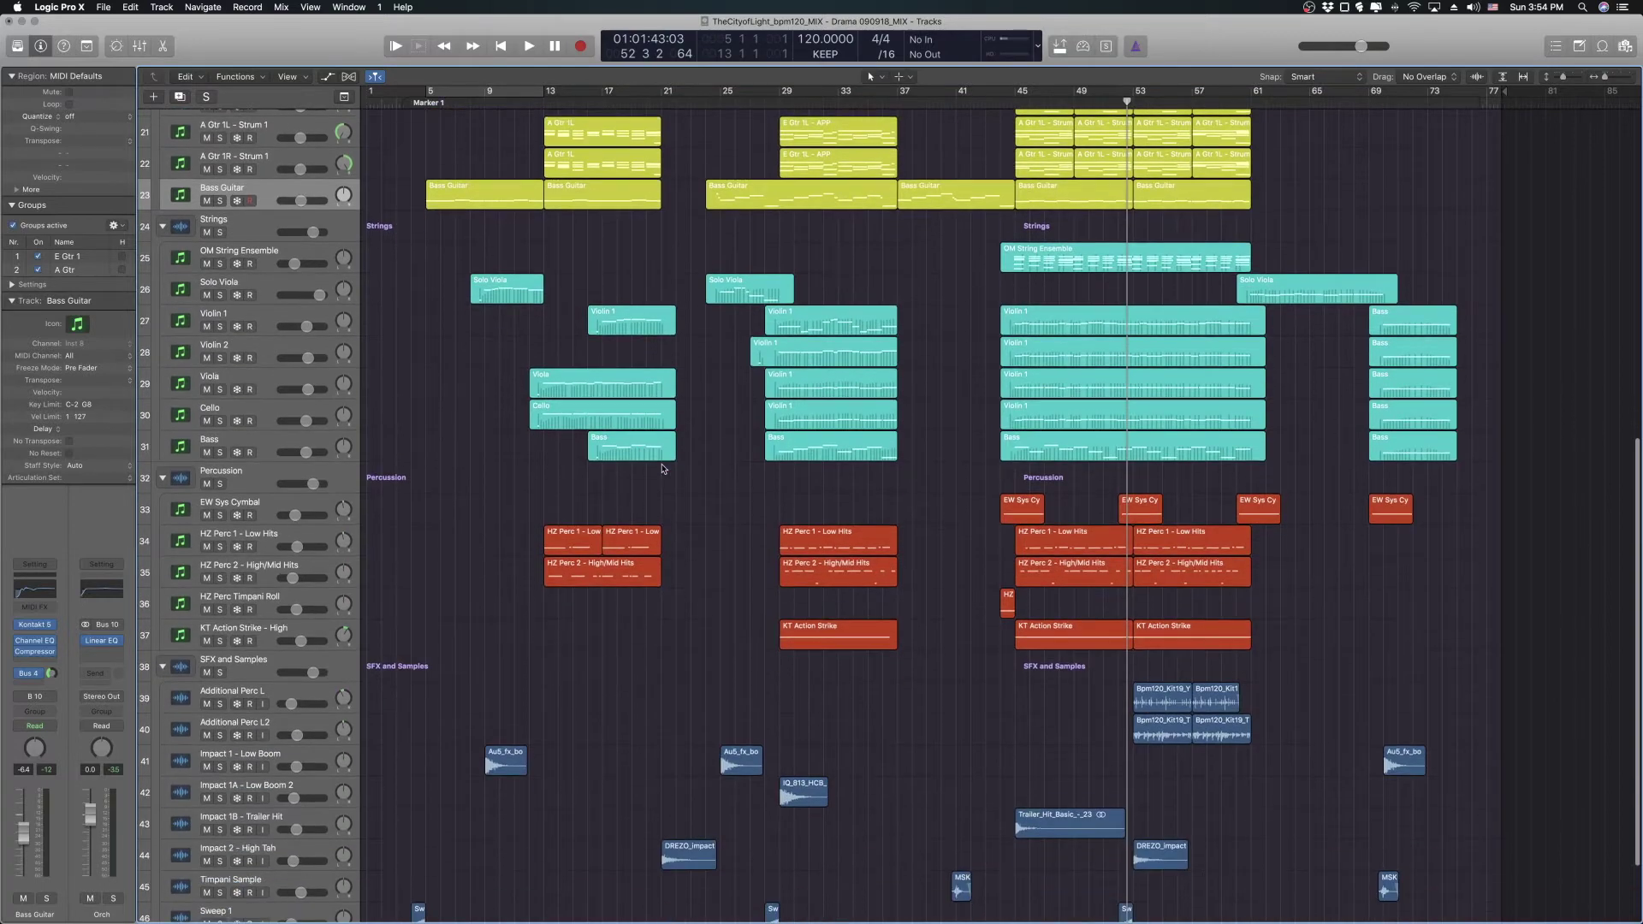
scroll(843, 519, up, 7)
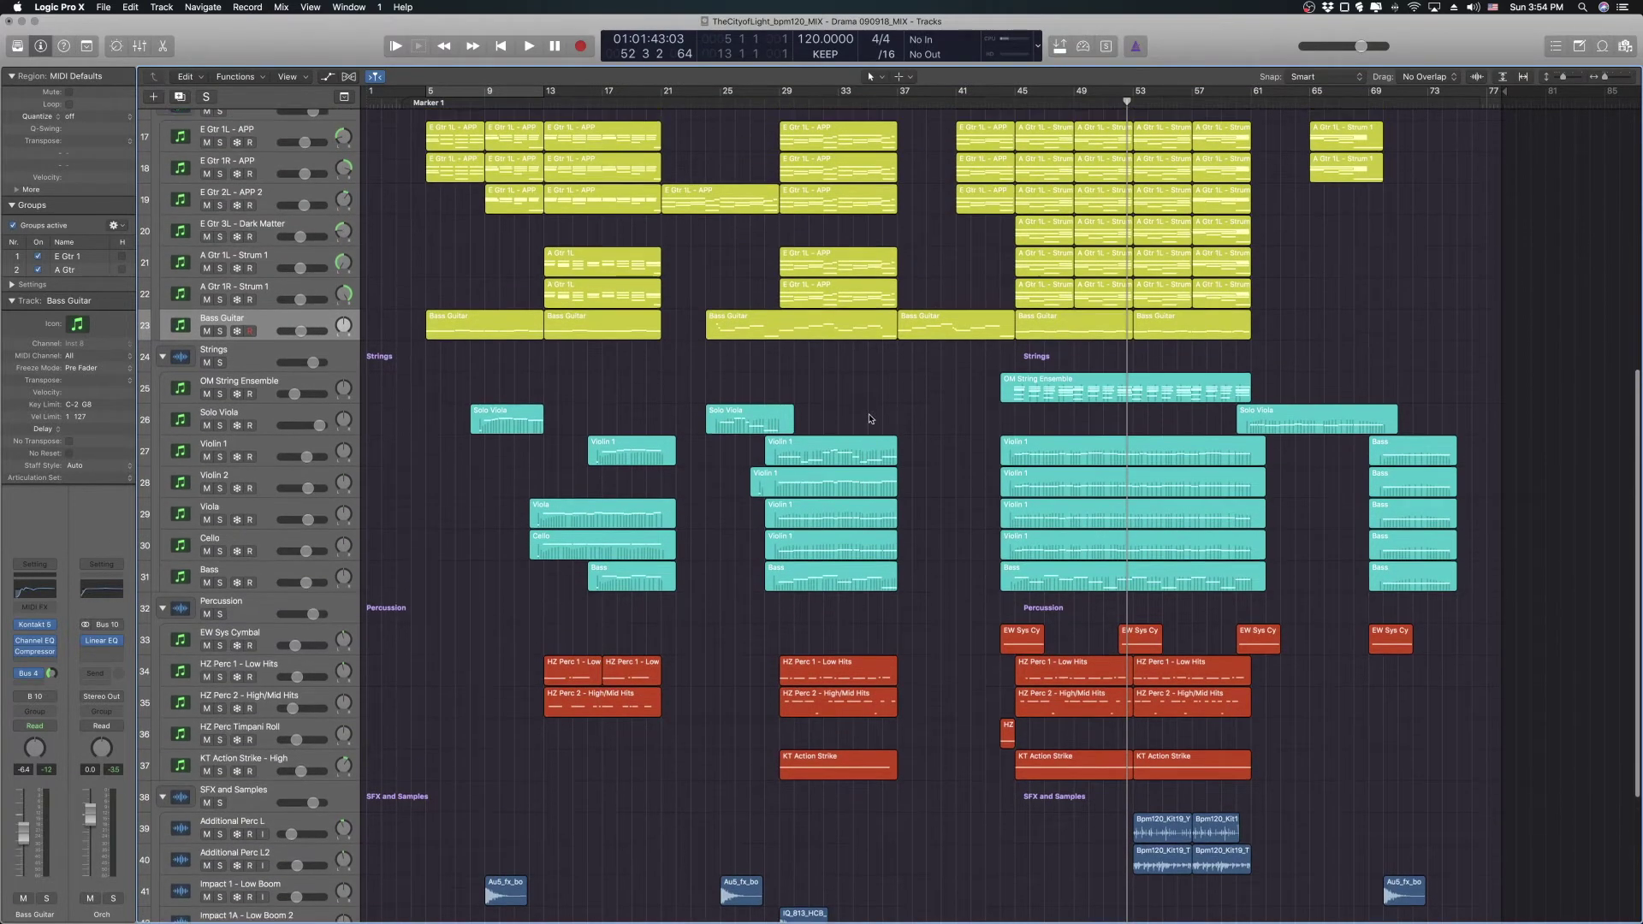
scroll(948, 457, down, 4)
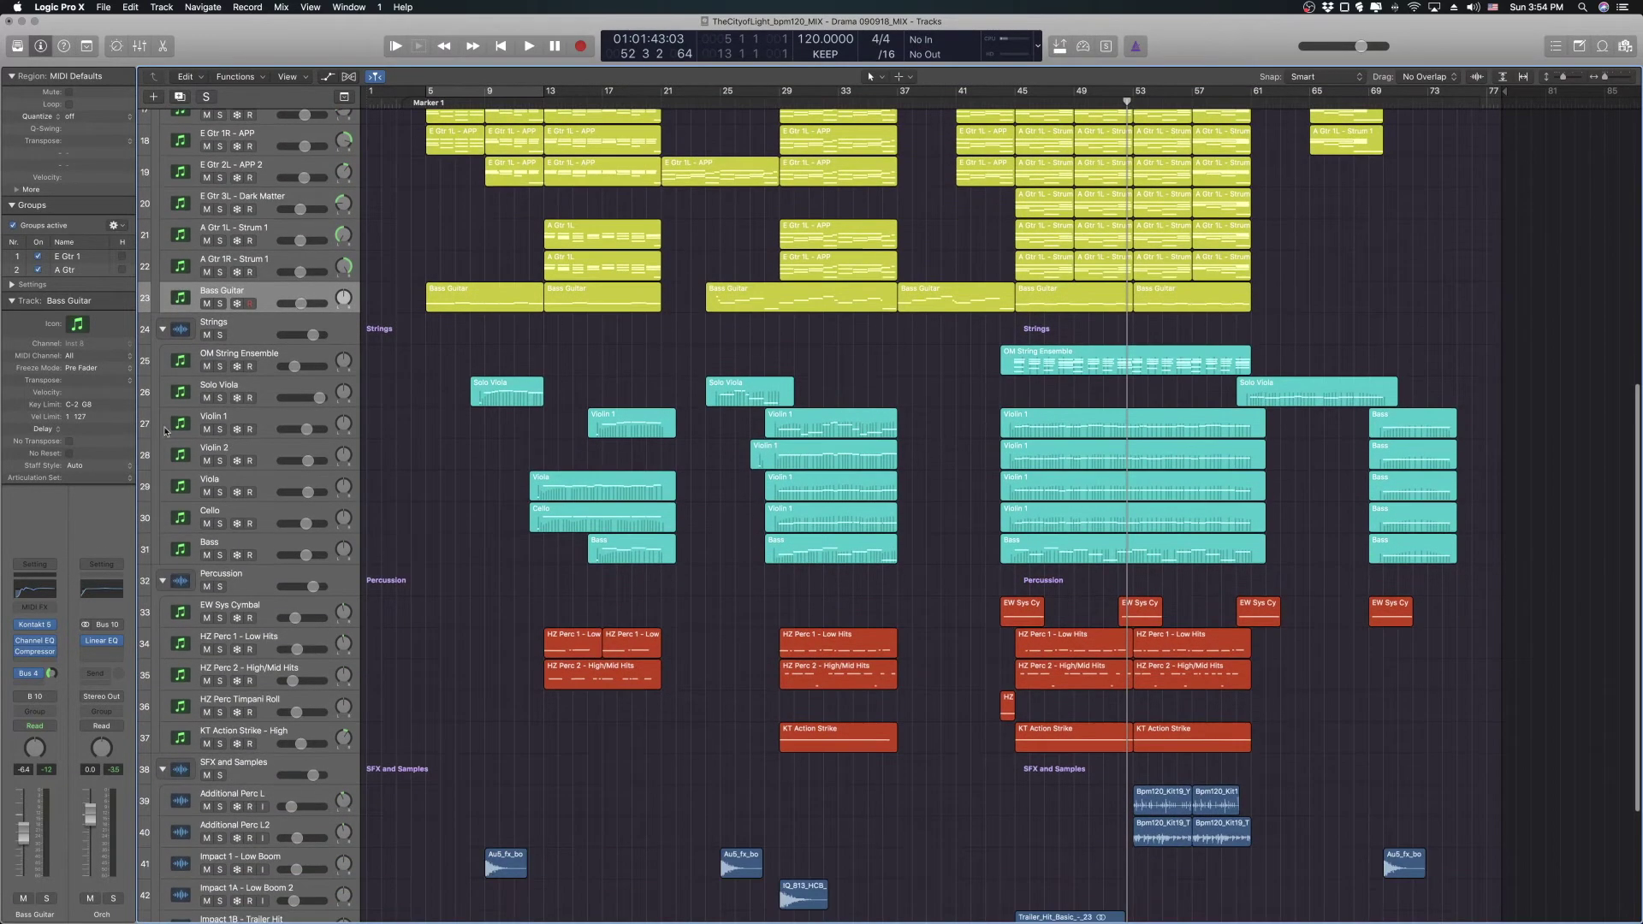
click(219, 334)
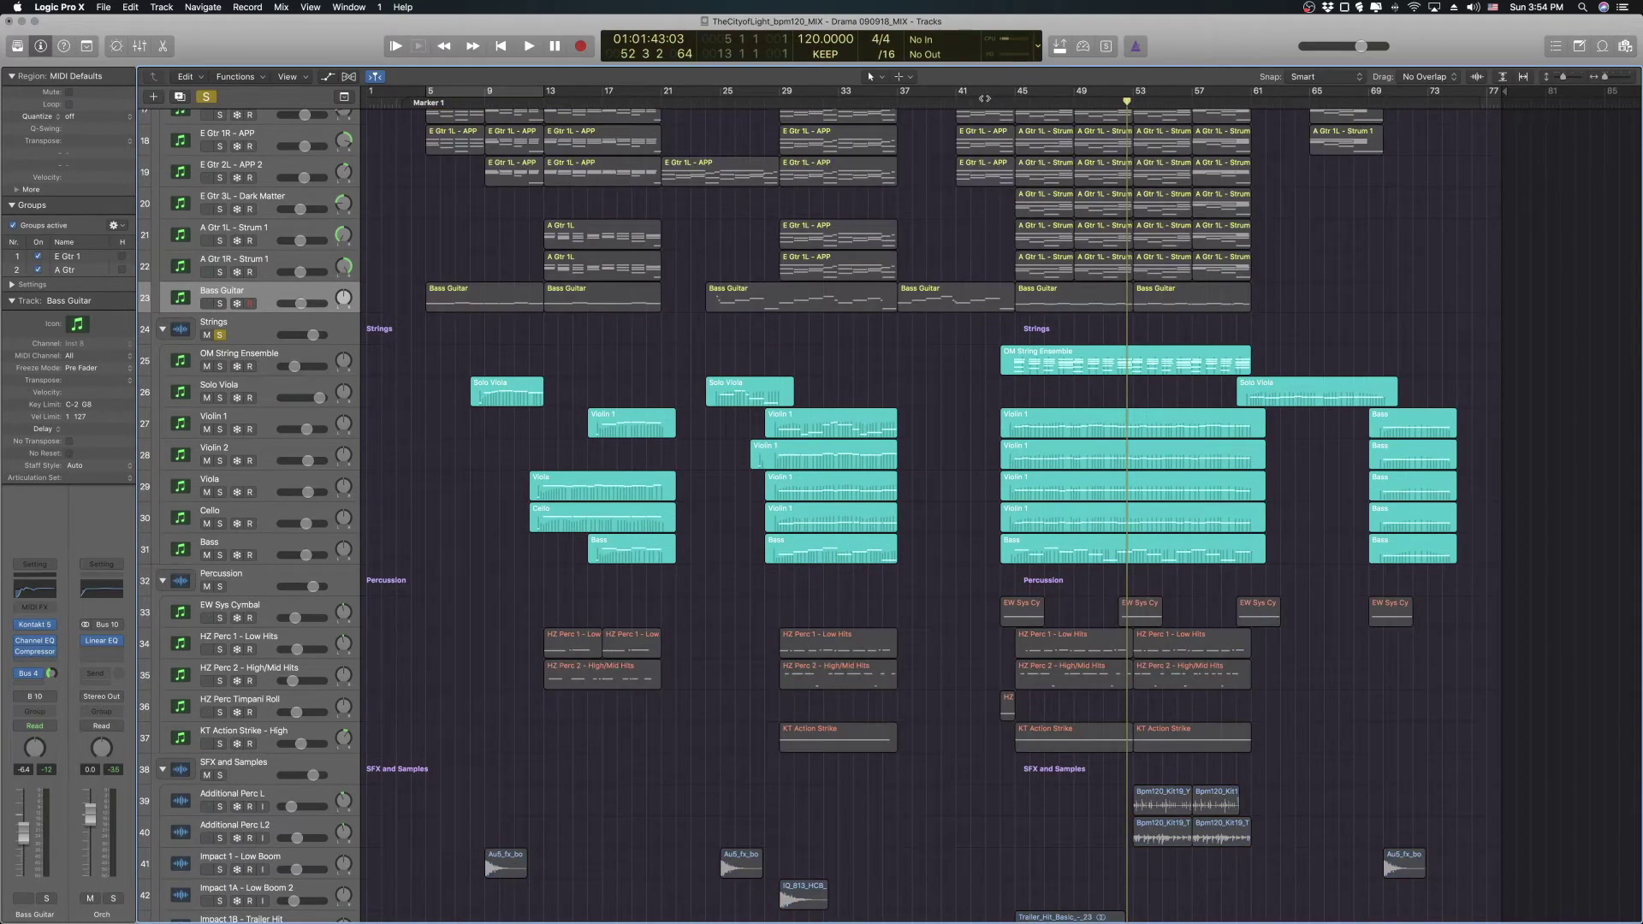
click(1002, 105)
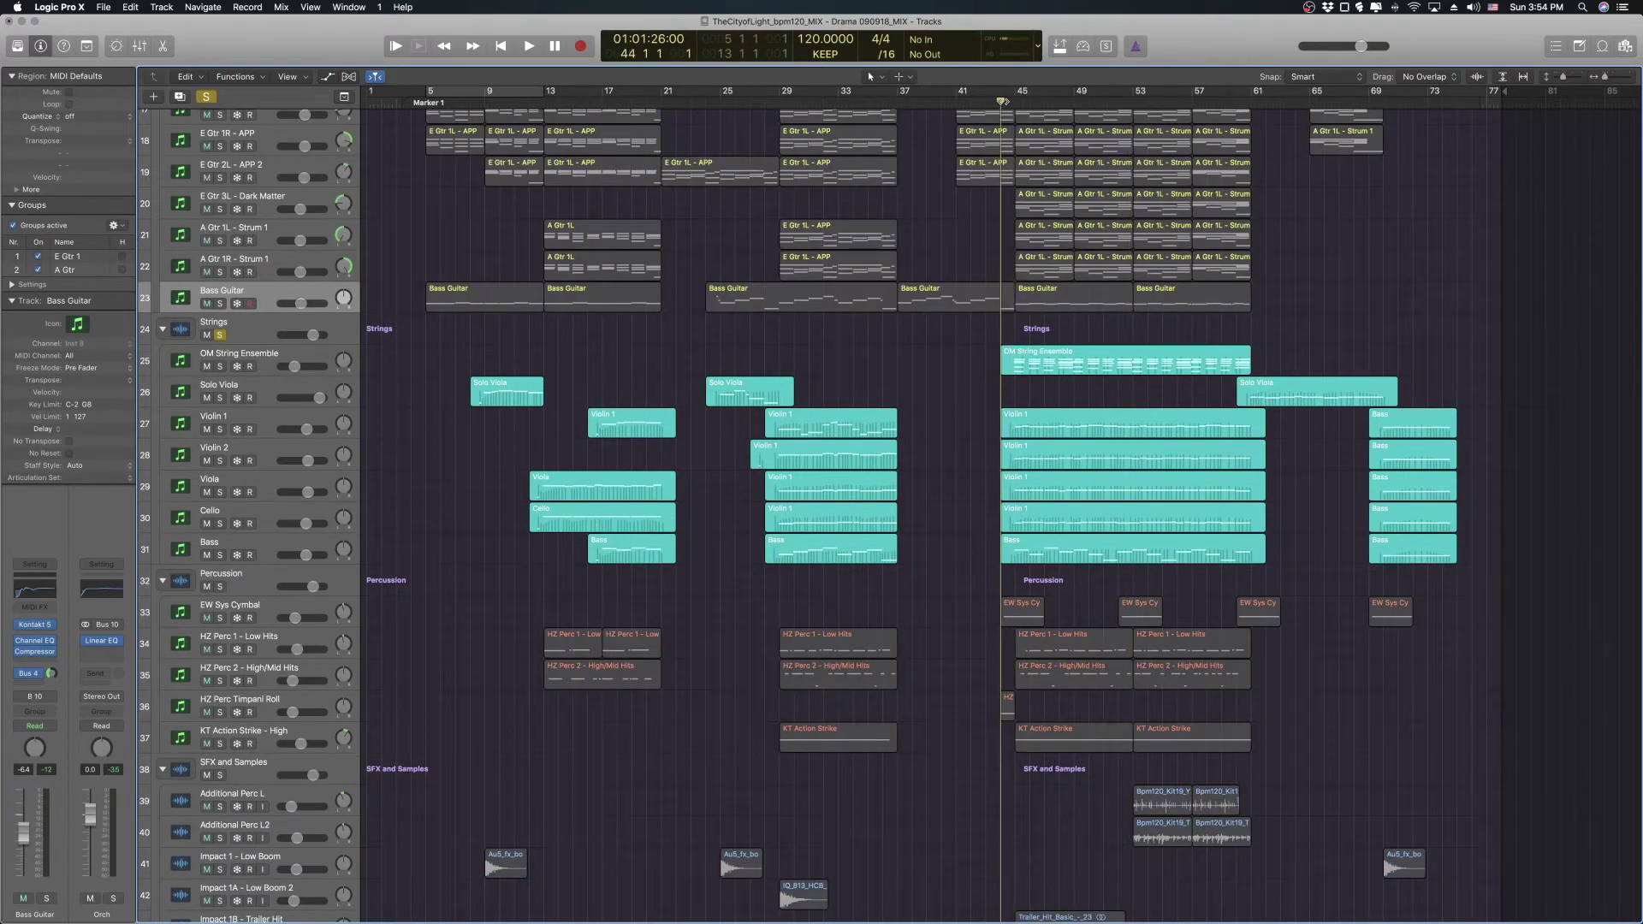
key(space)
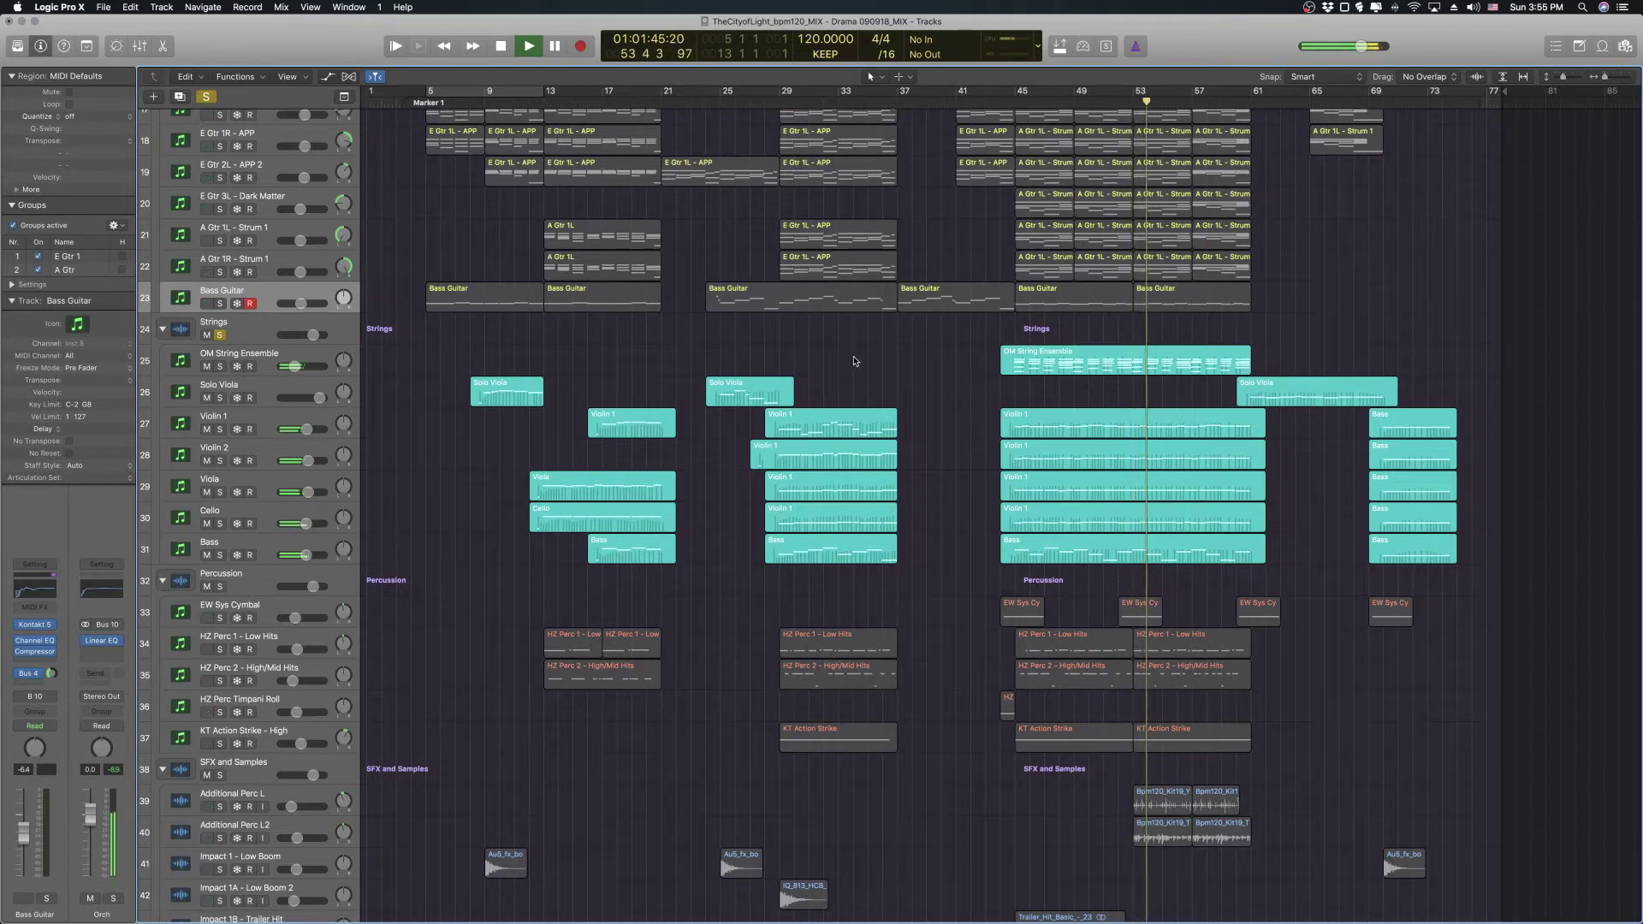
key(space)
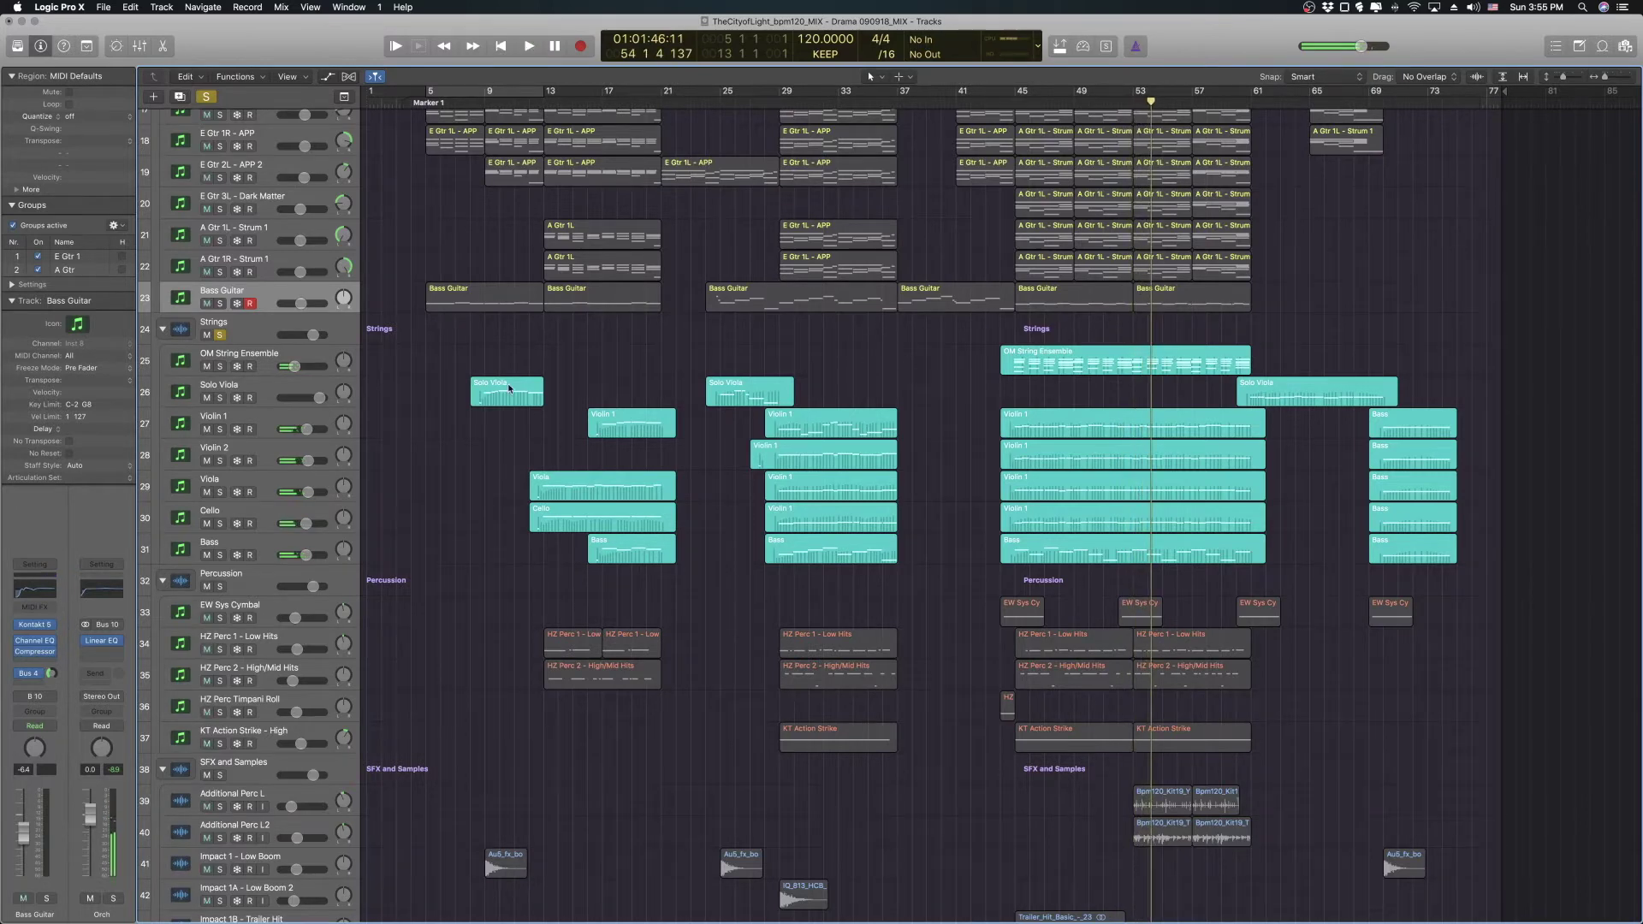
- View the Violin 1 track's Kontakt 5 Cinematic Studio Strings instrument and close its window
click(250, 426)
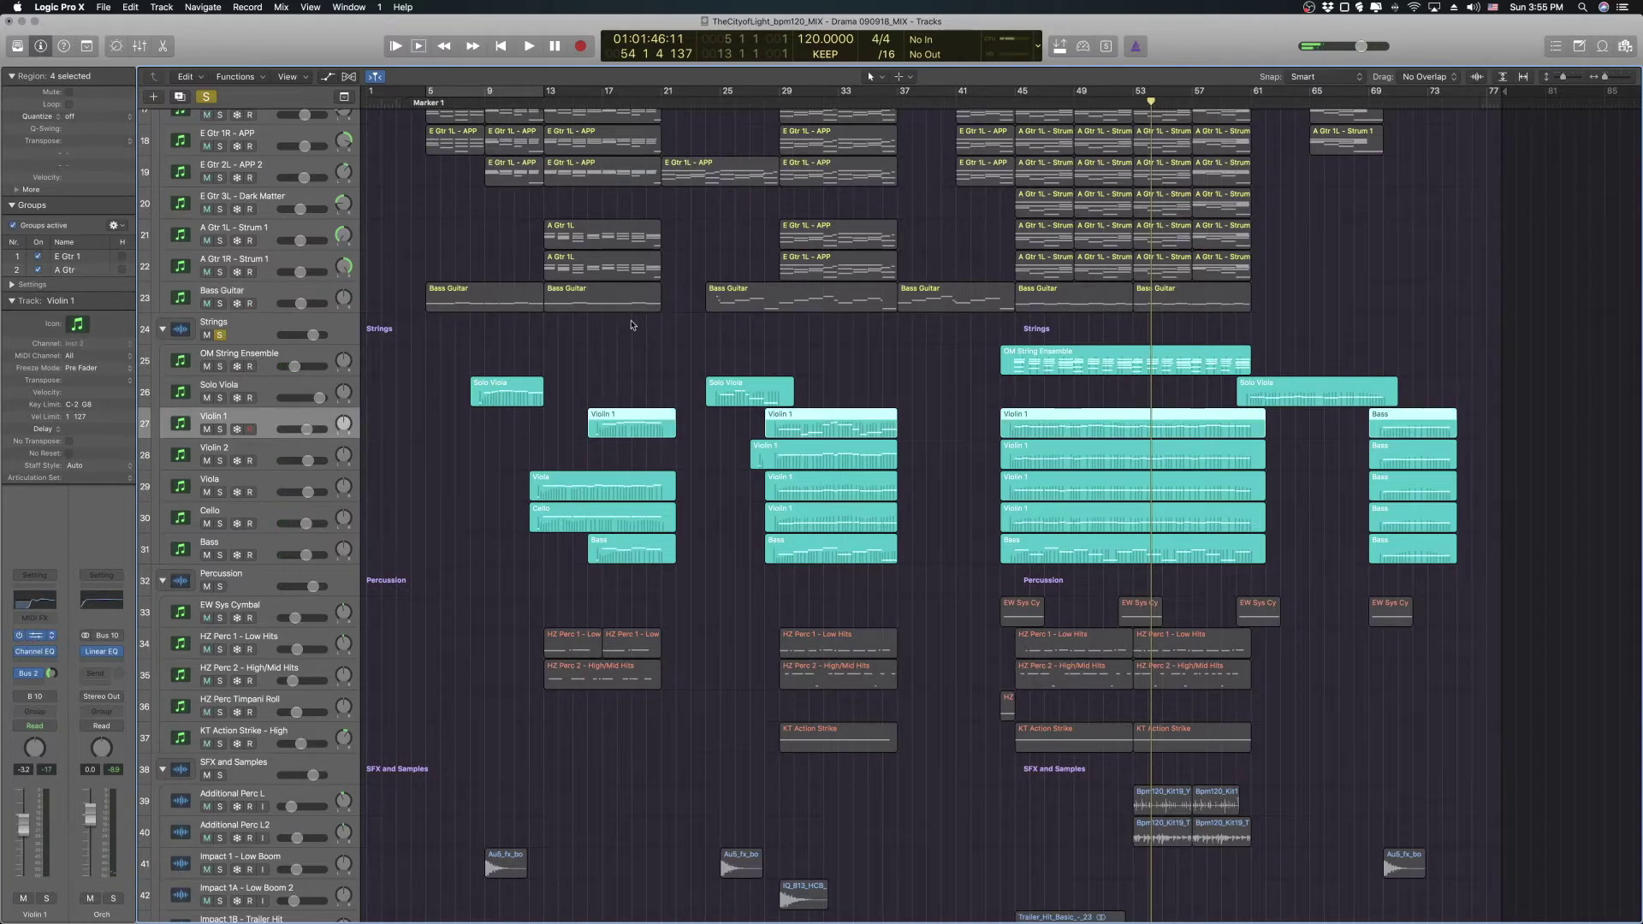
click(35, 636)
drag(391, 77, 581, 109)
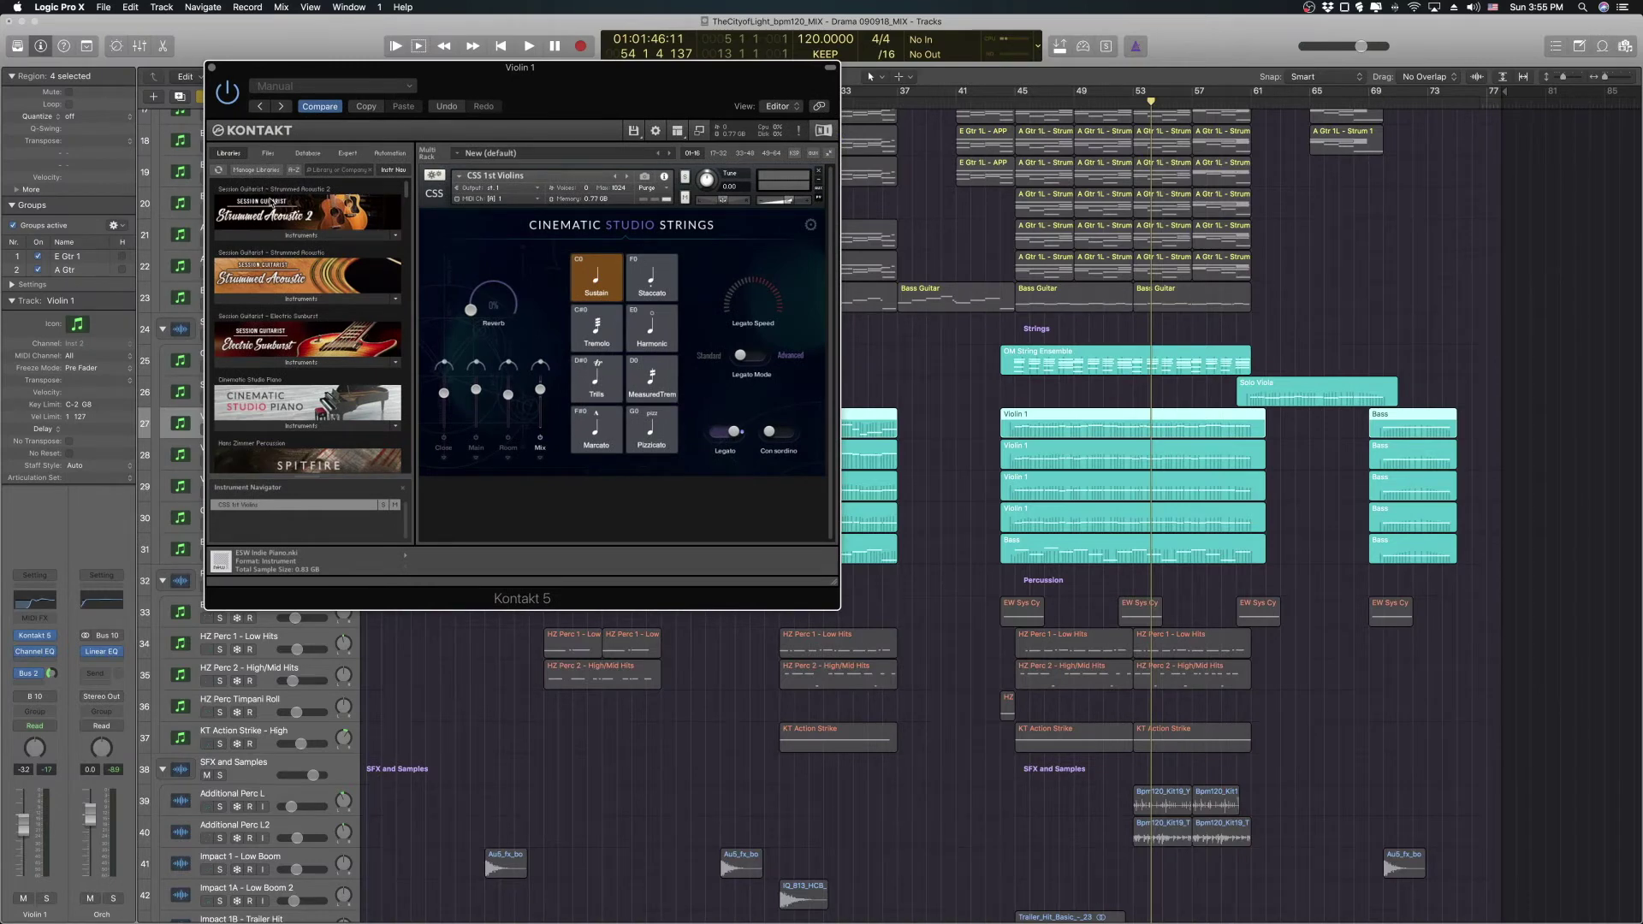
key(super+w)
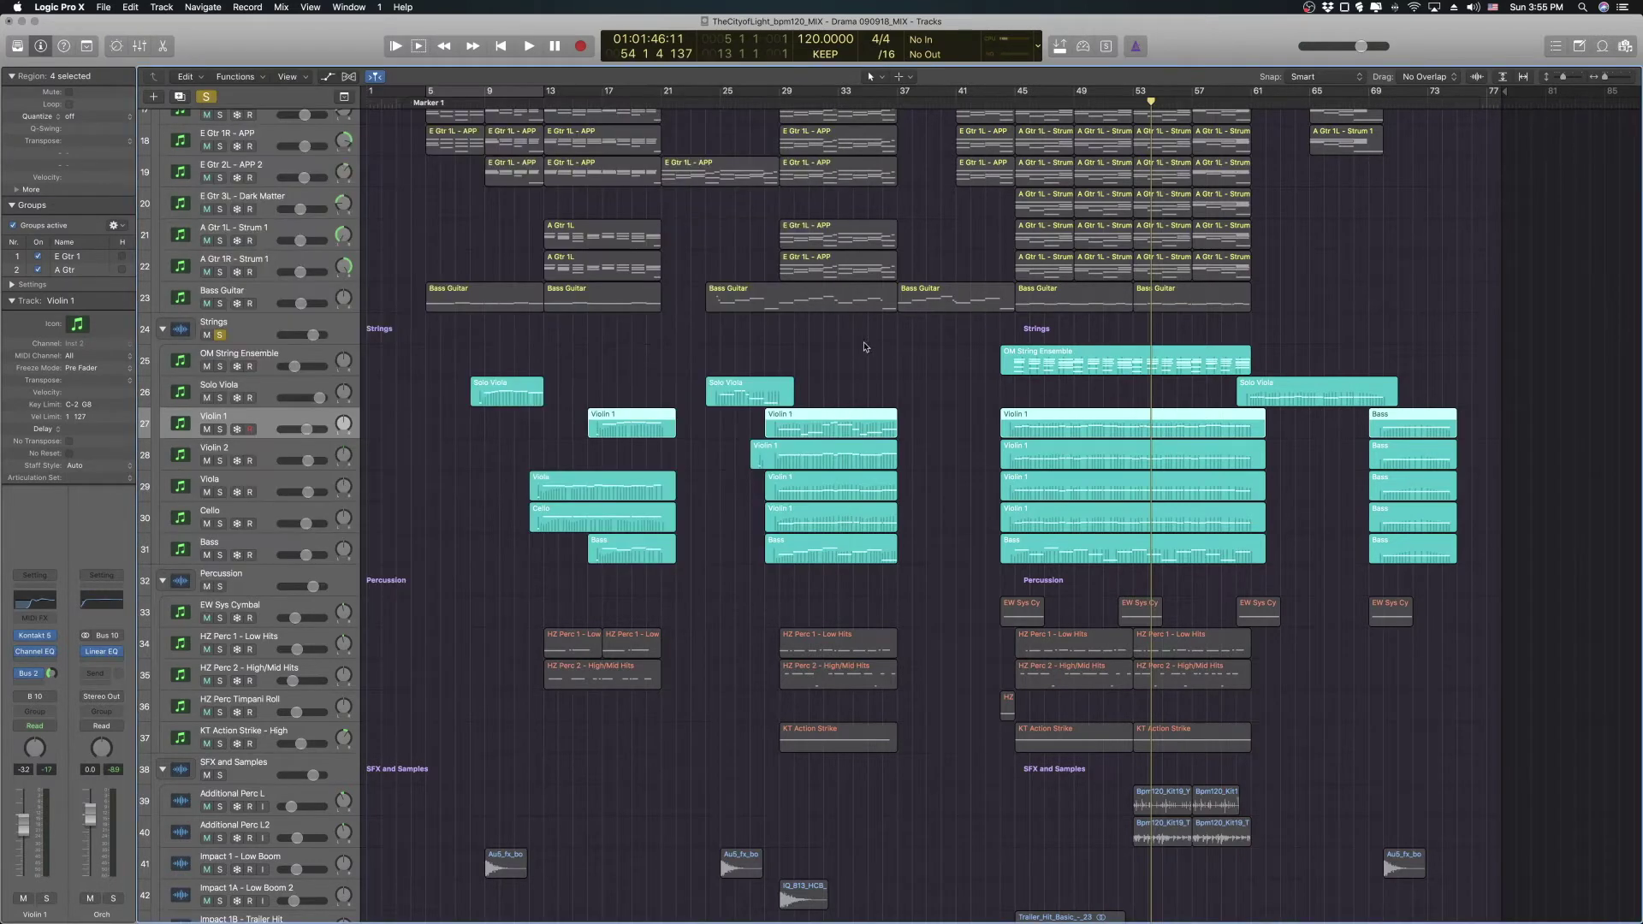
- View the OM String Ensemble track's Omnisphere instrument with the Adagio Transparent Strings Warm patch and close its window
click(865, 348)
click(1054, 368)
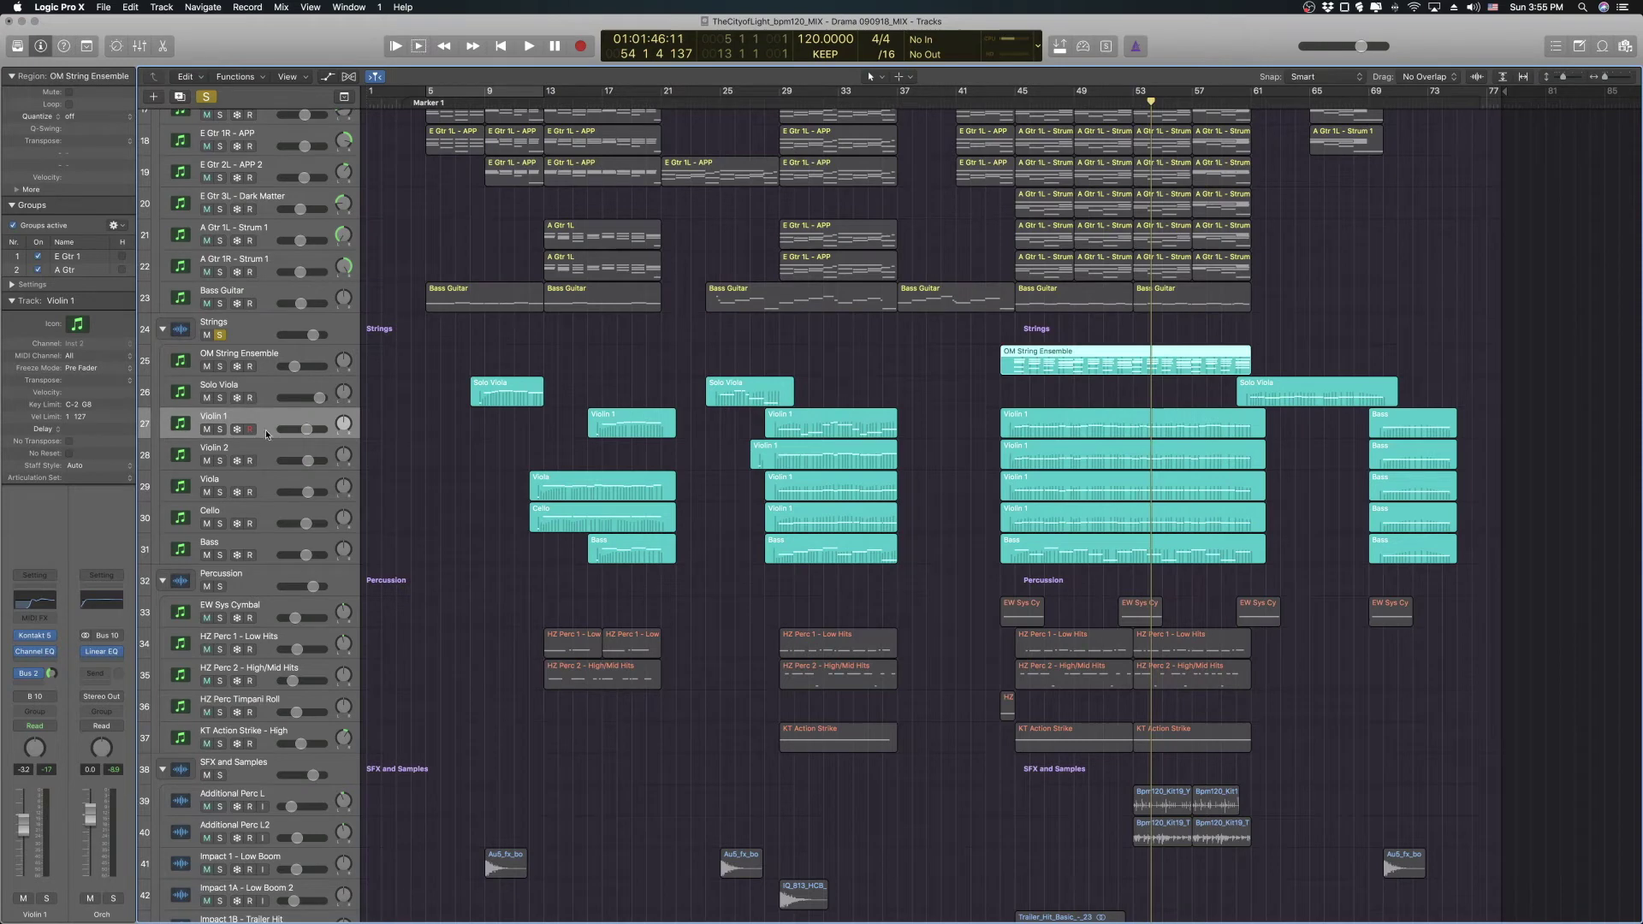
click(268, 361)
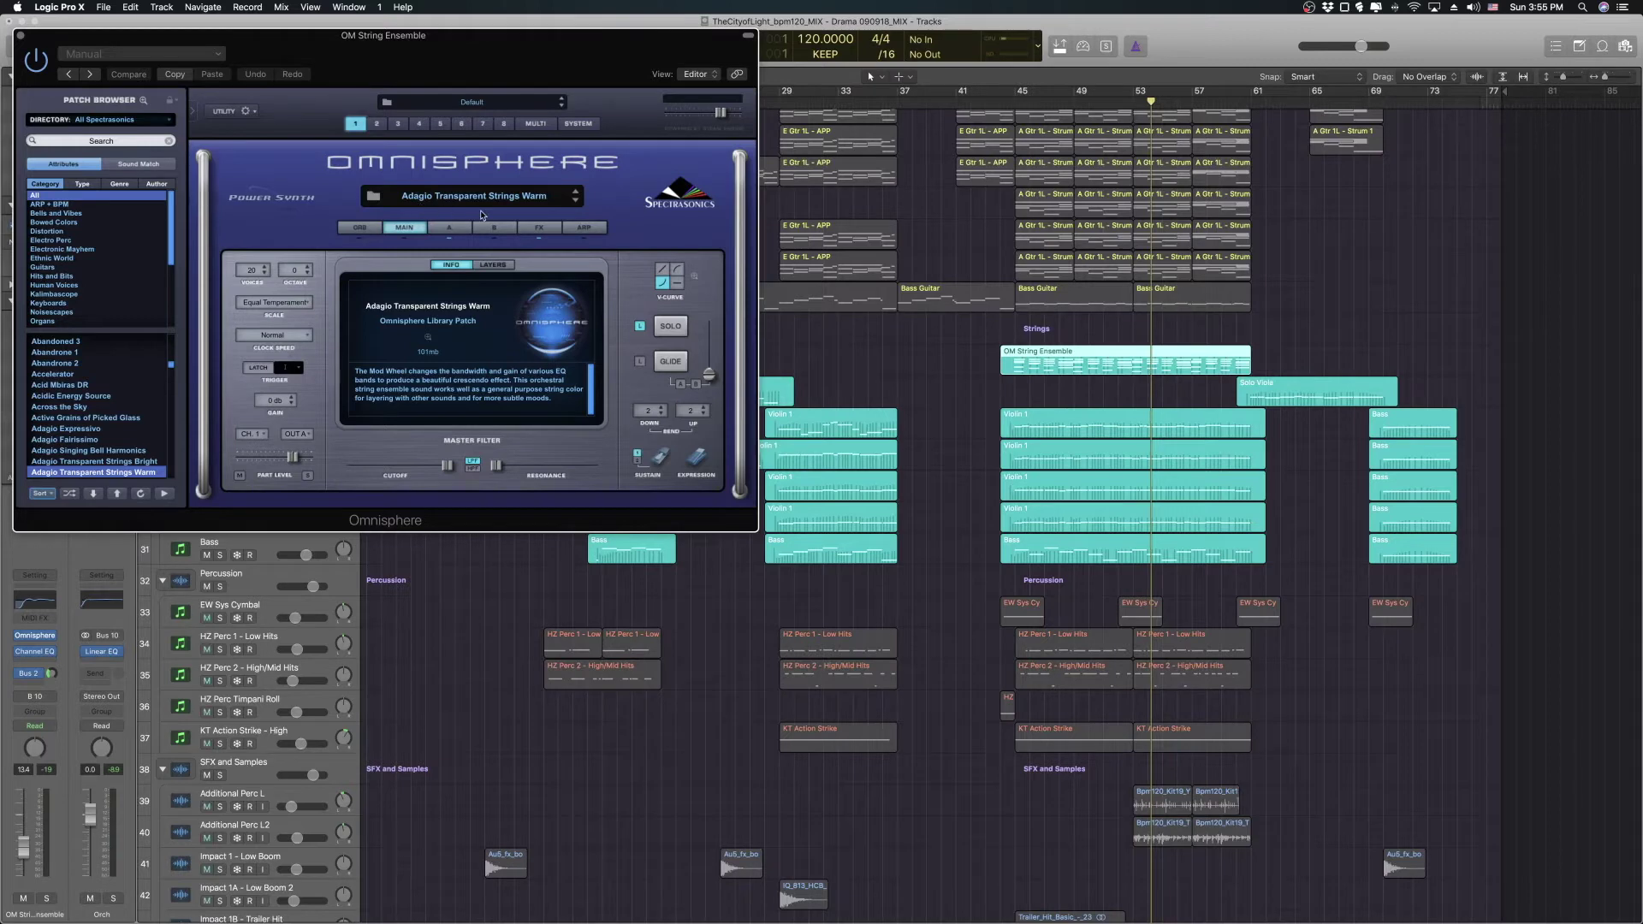
click(21, 35)
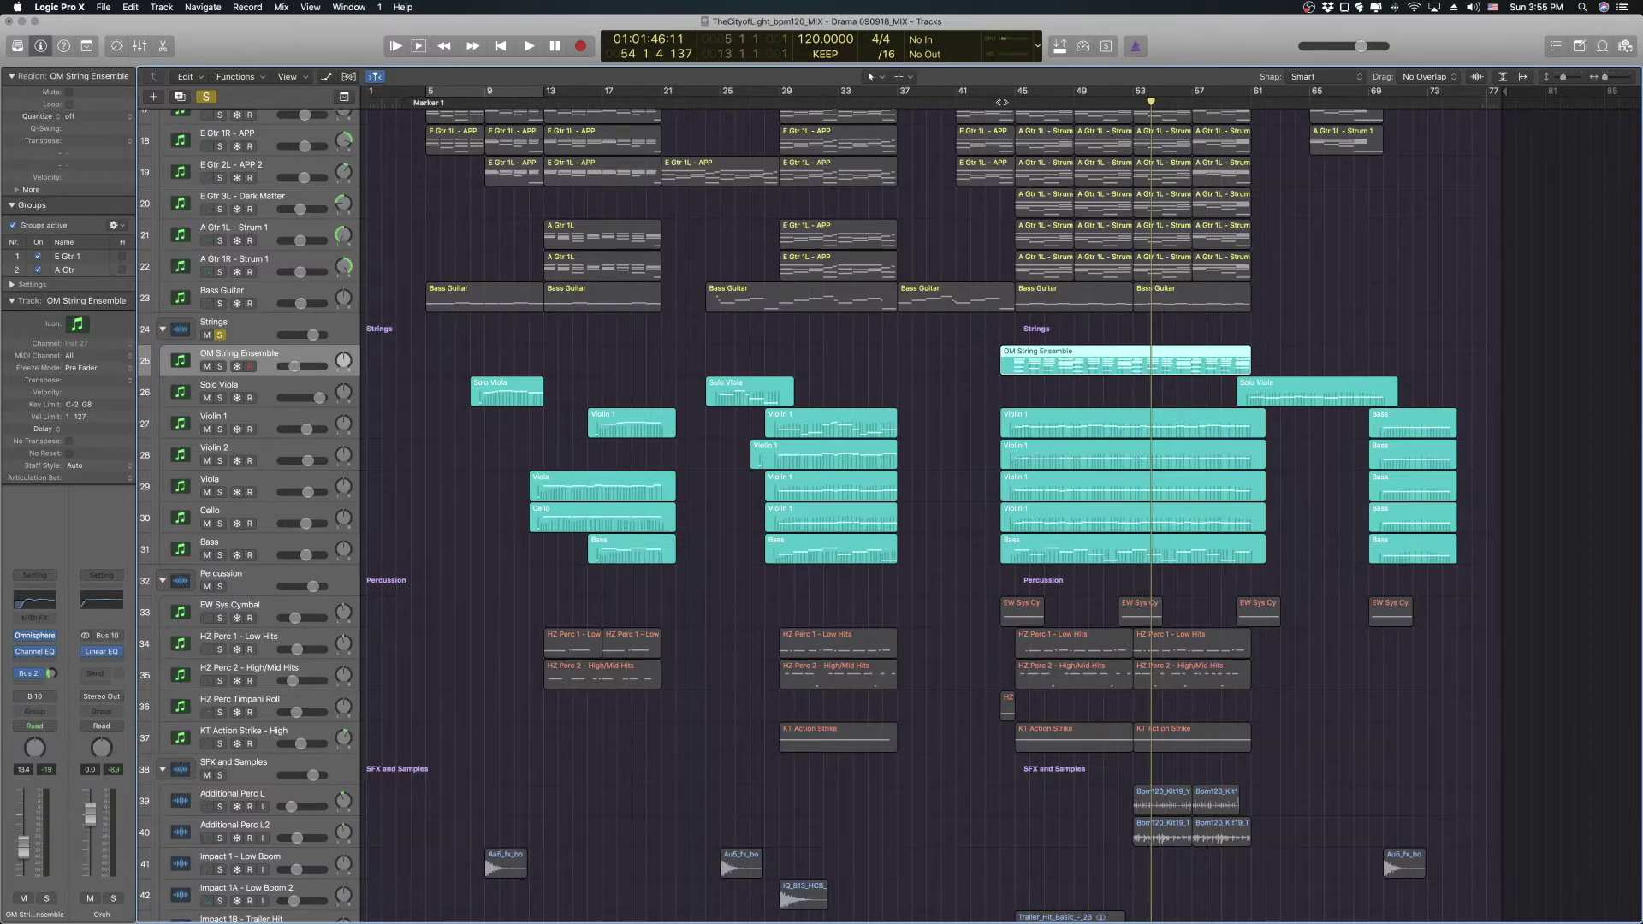
- Solo only the OM String Ensemble track, releasing the Strings stack's solo, and start playback from bar 44
key(space)
click(221, 366)
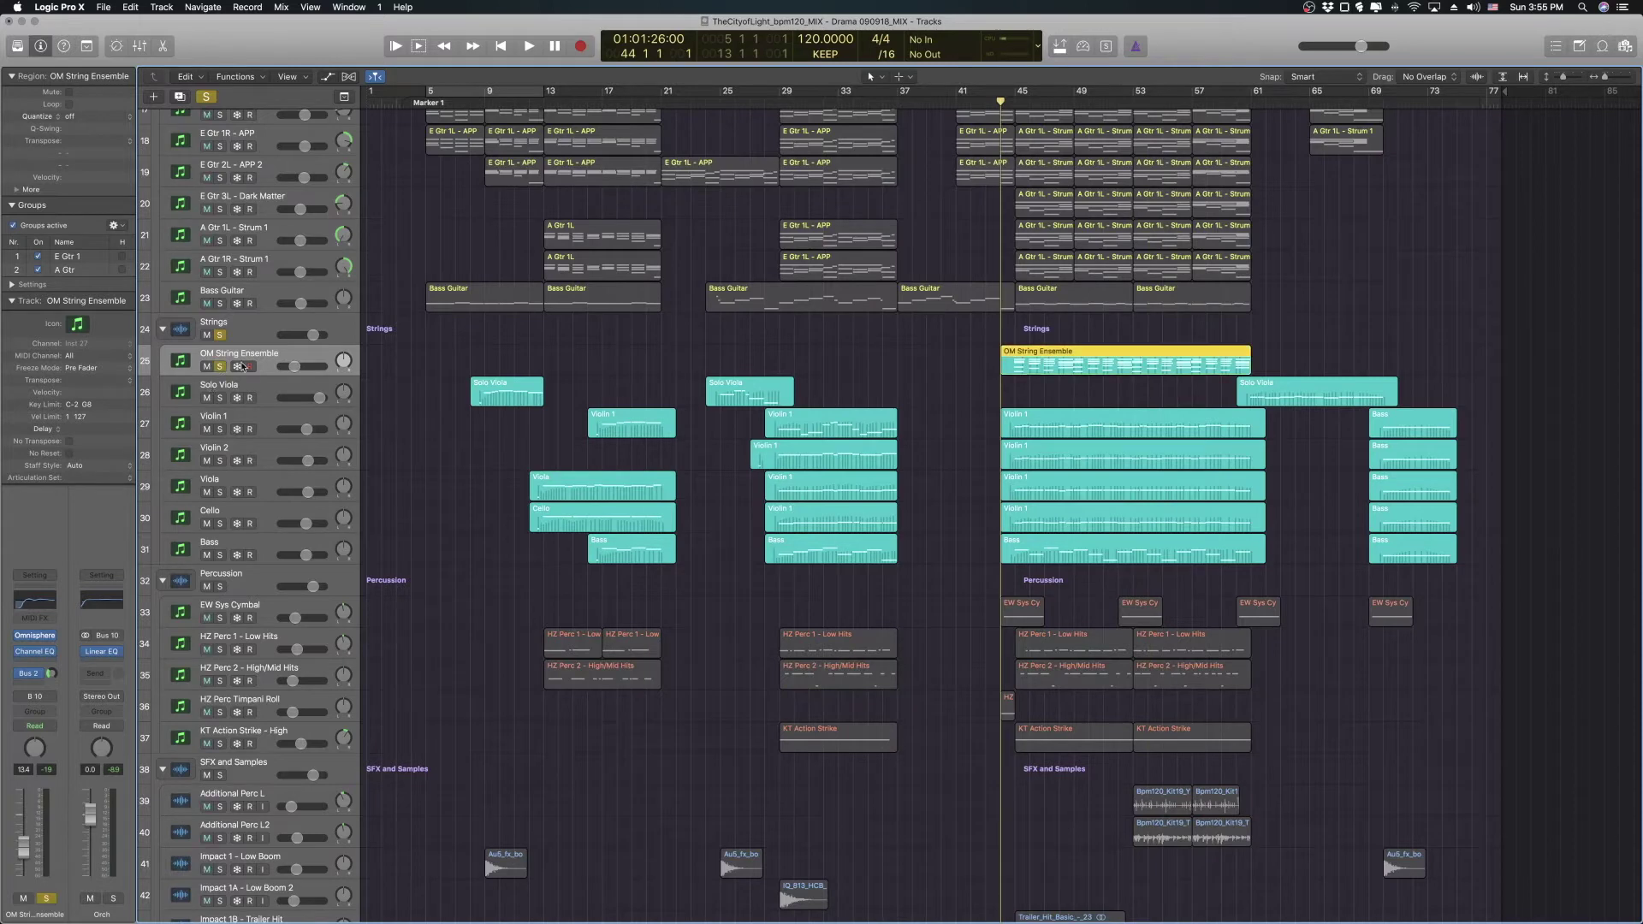
click(221, 335)
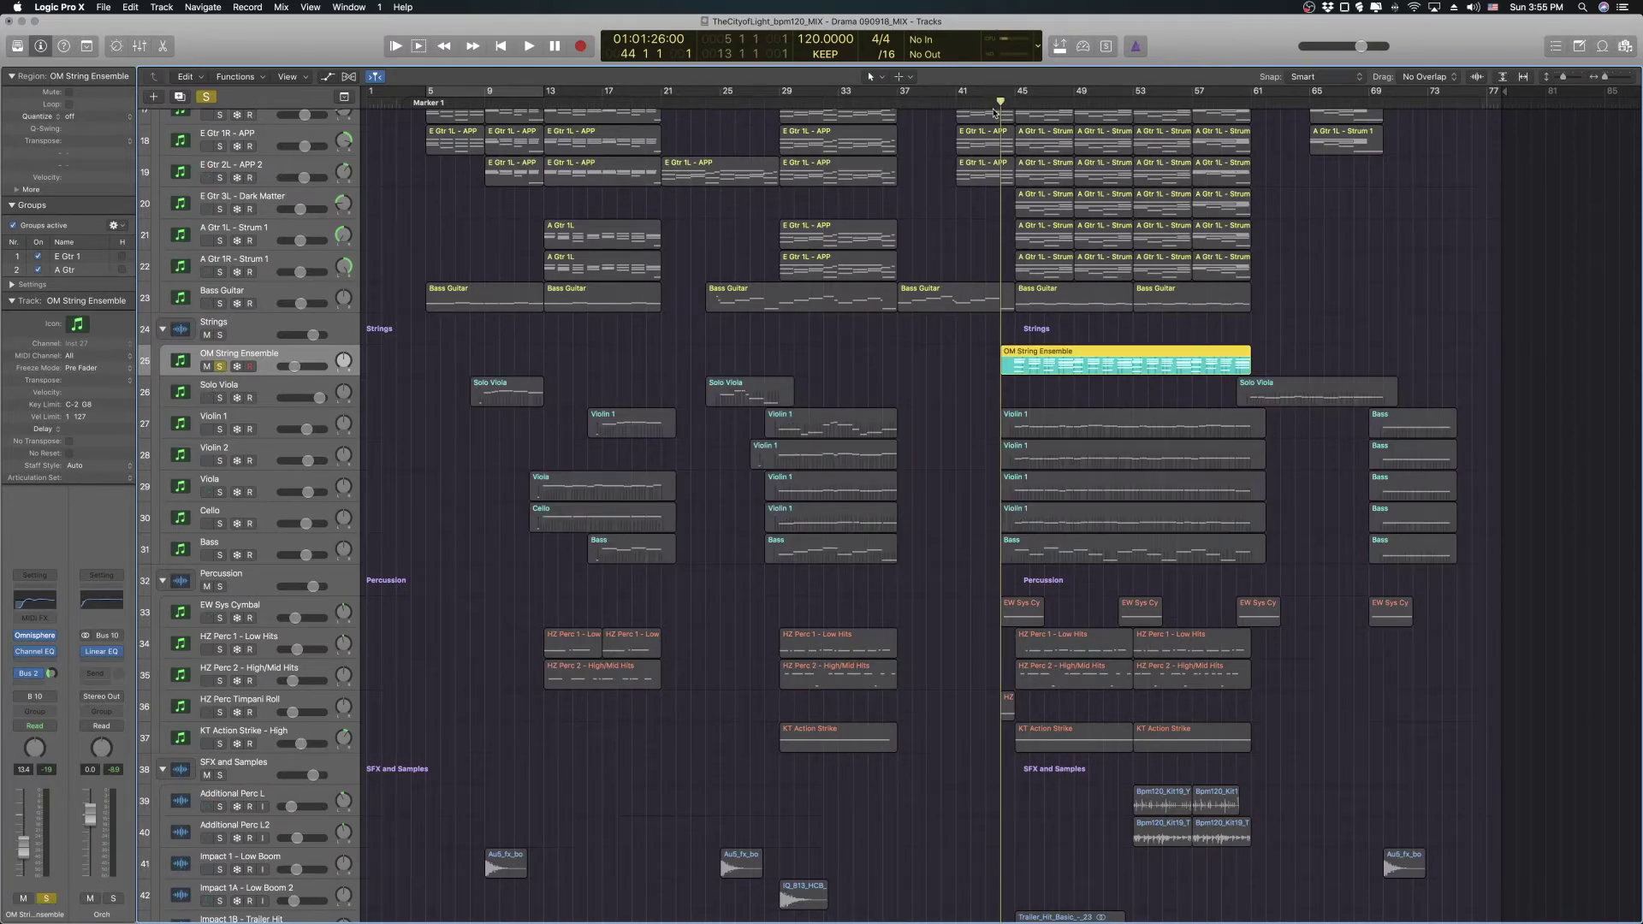
key(space)
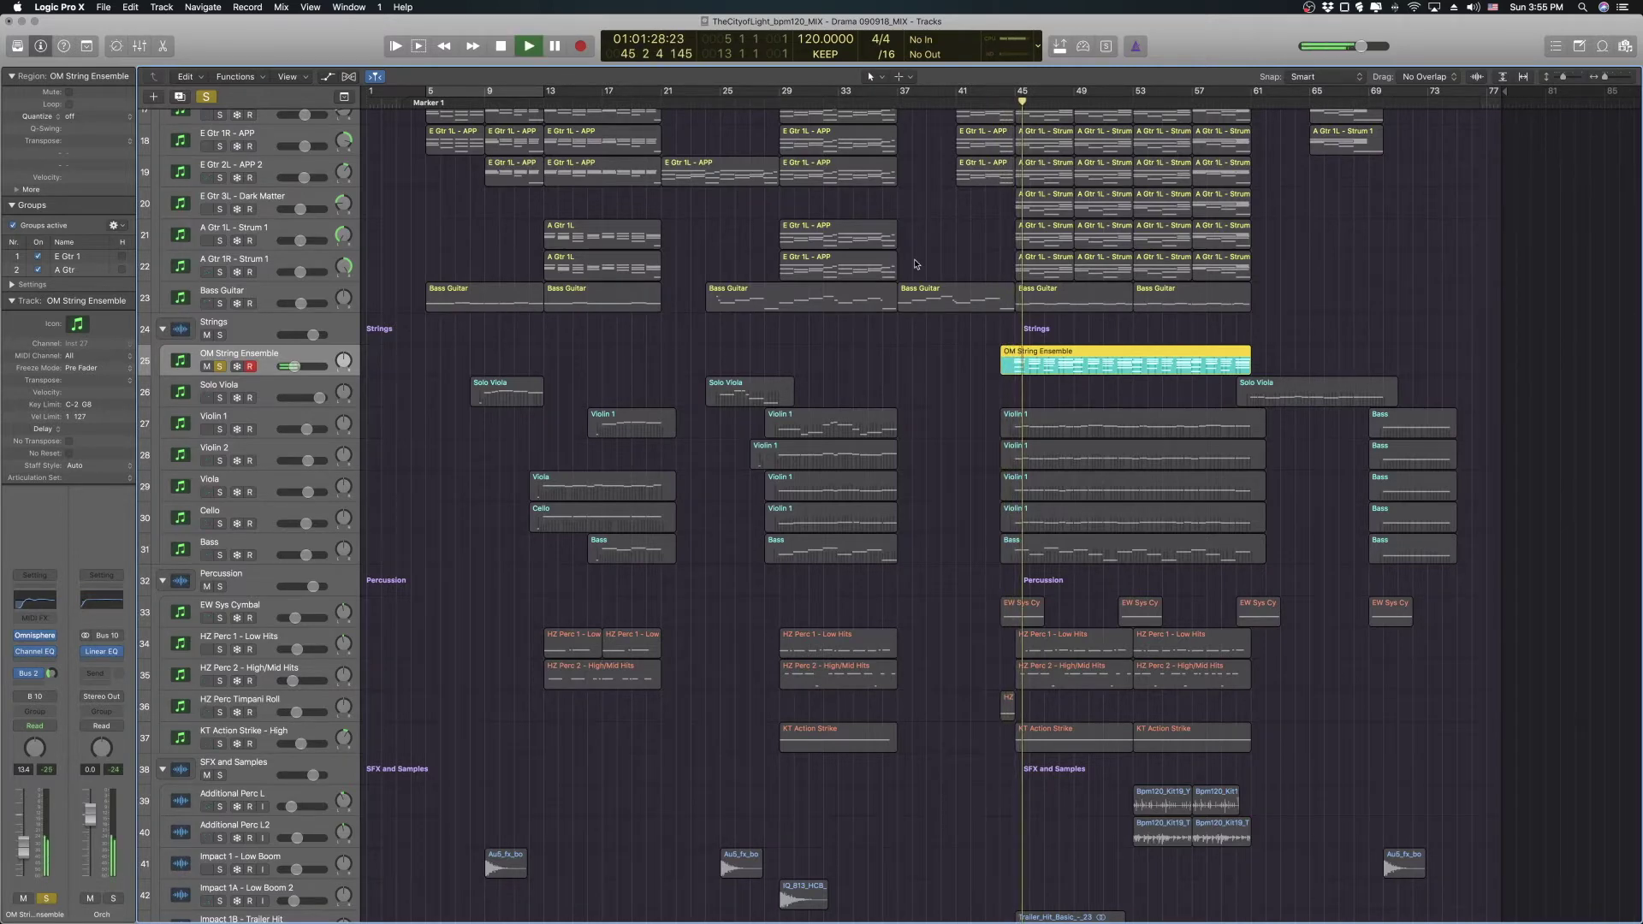
- Add Violin 1, Violin 2, Viola, Cello and Bass to the solo one after another during playback, and stop in bar 52
click(219, 429)
click(219, 461)
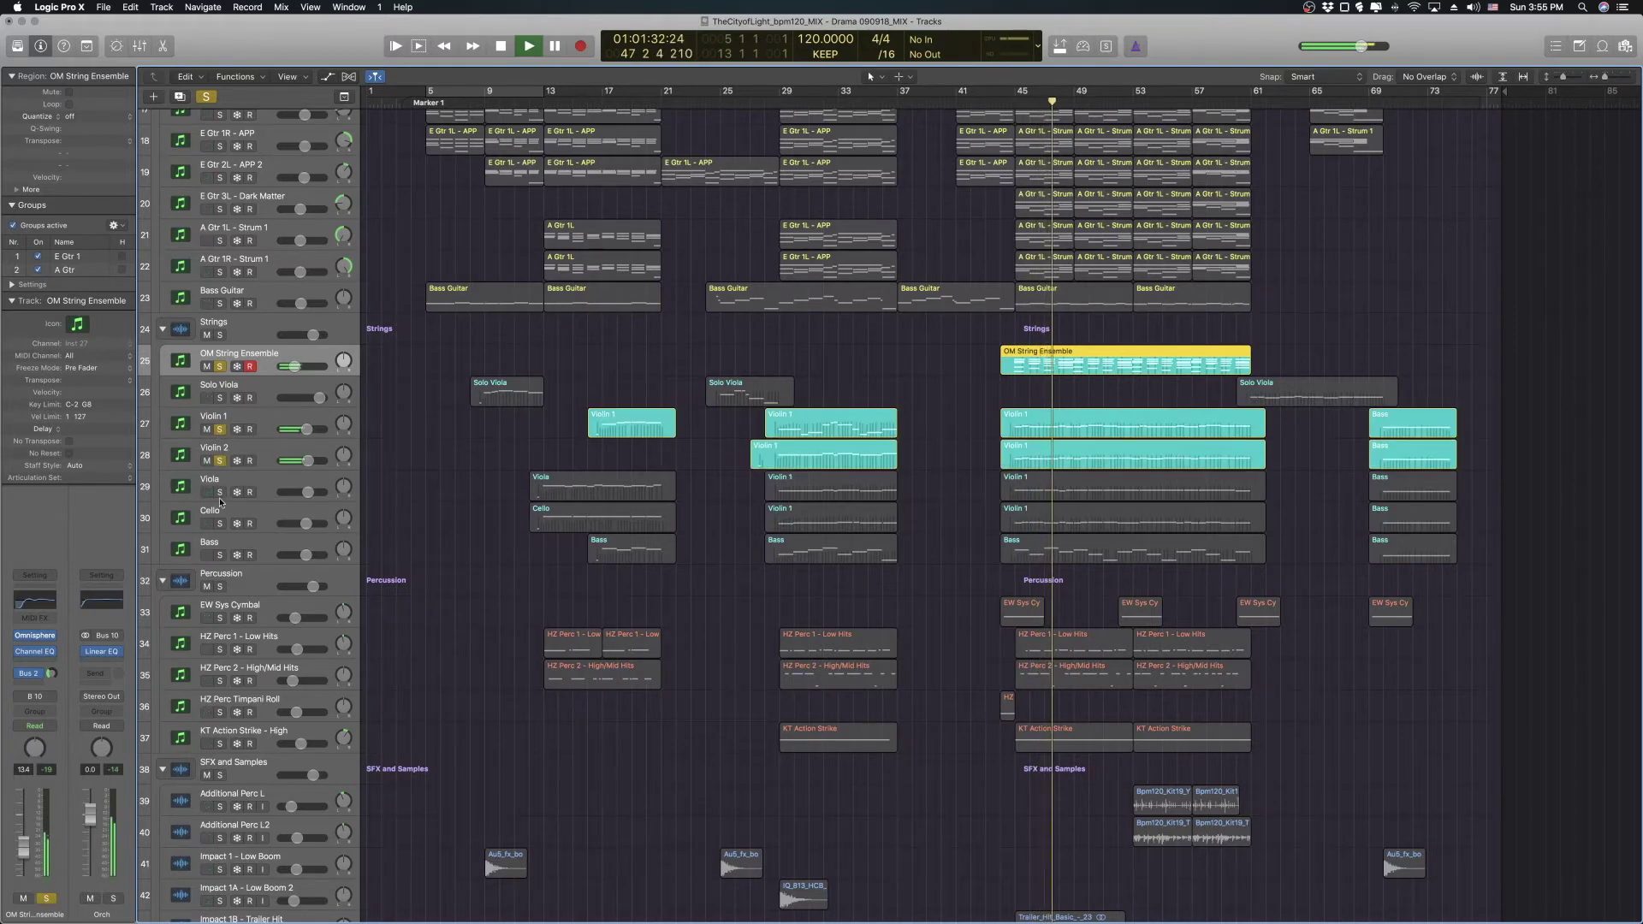
click(219, 492)
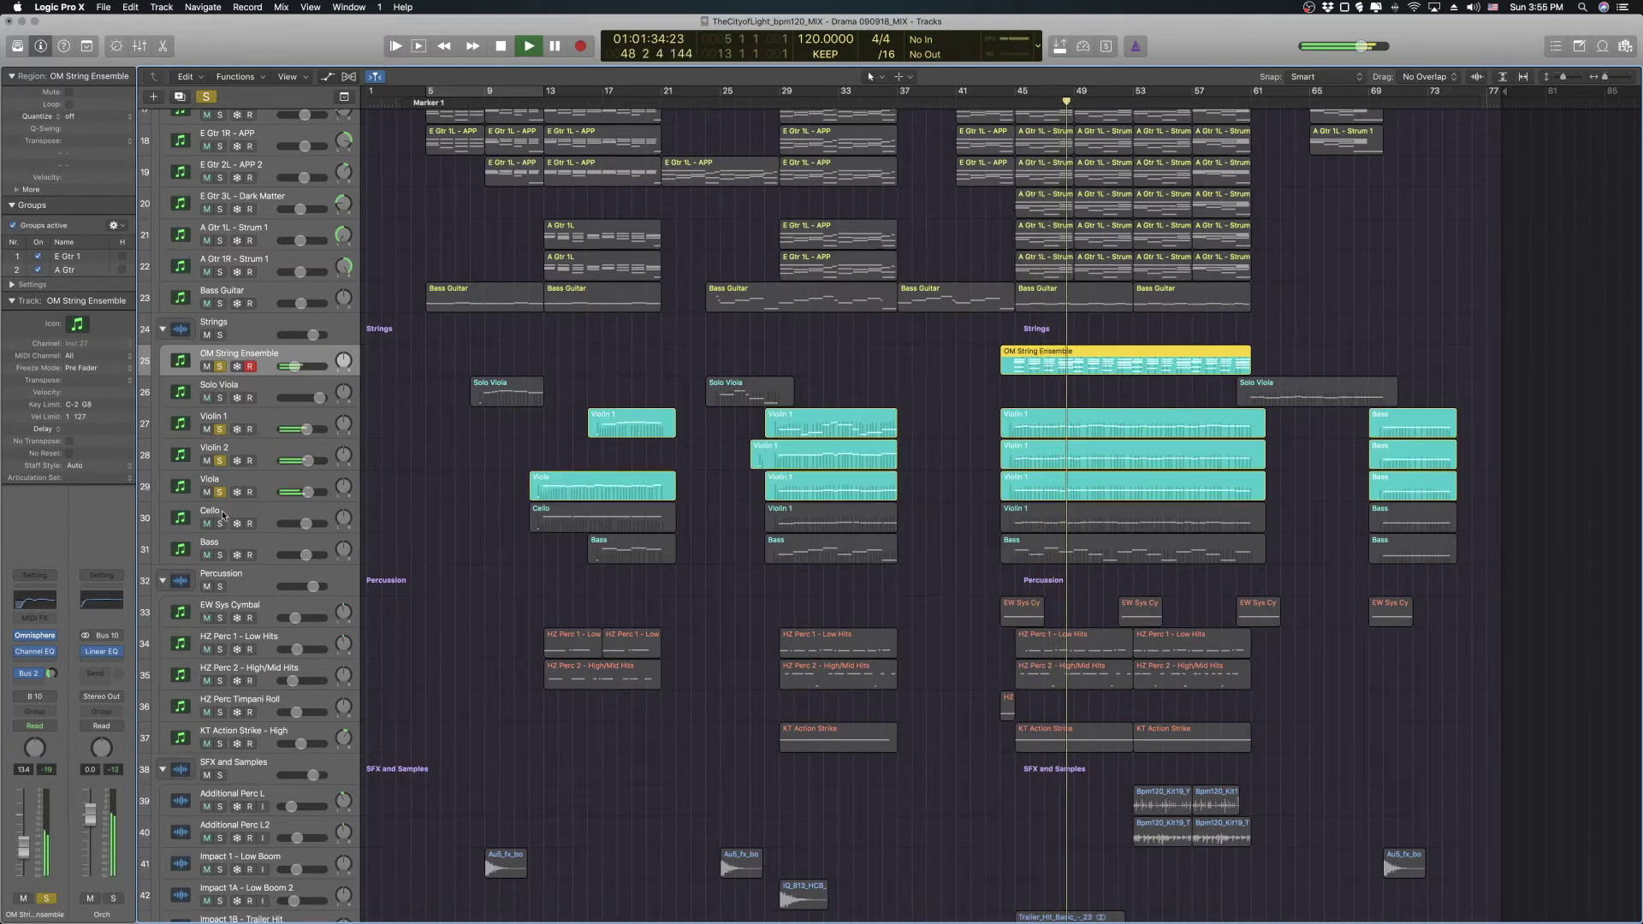
click(220, 523)
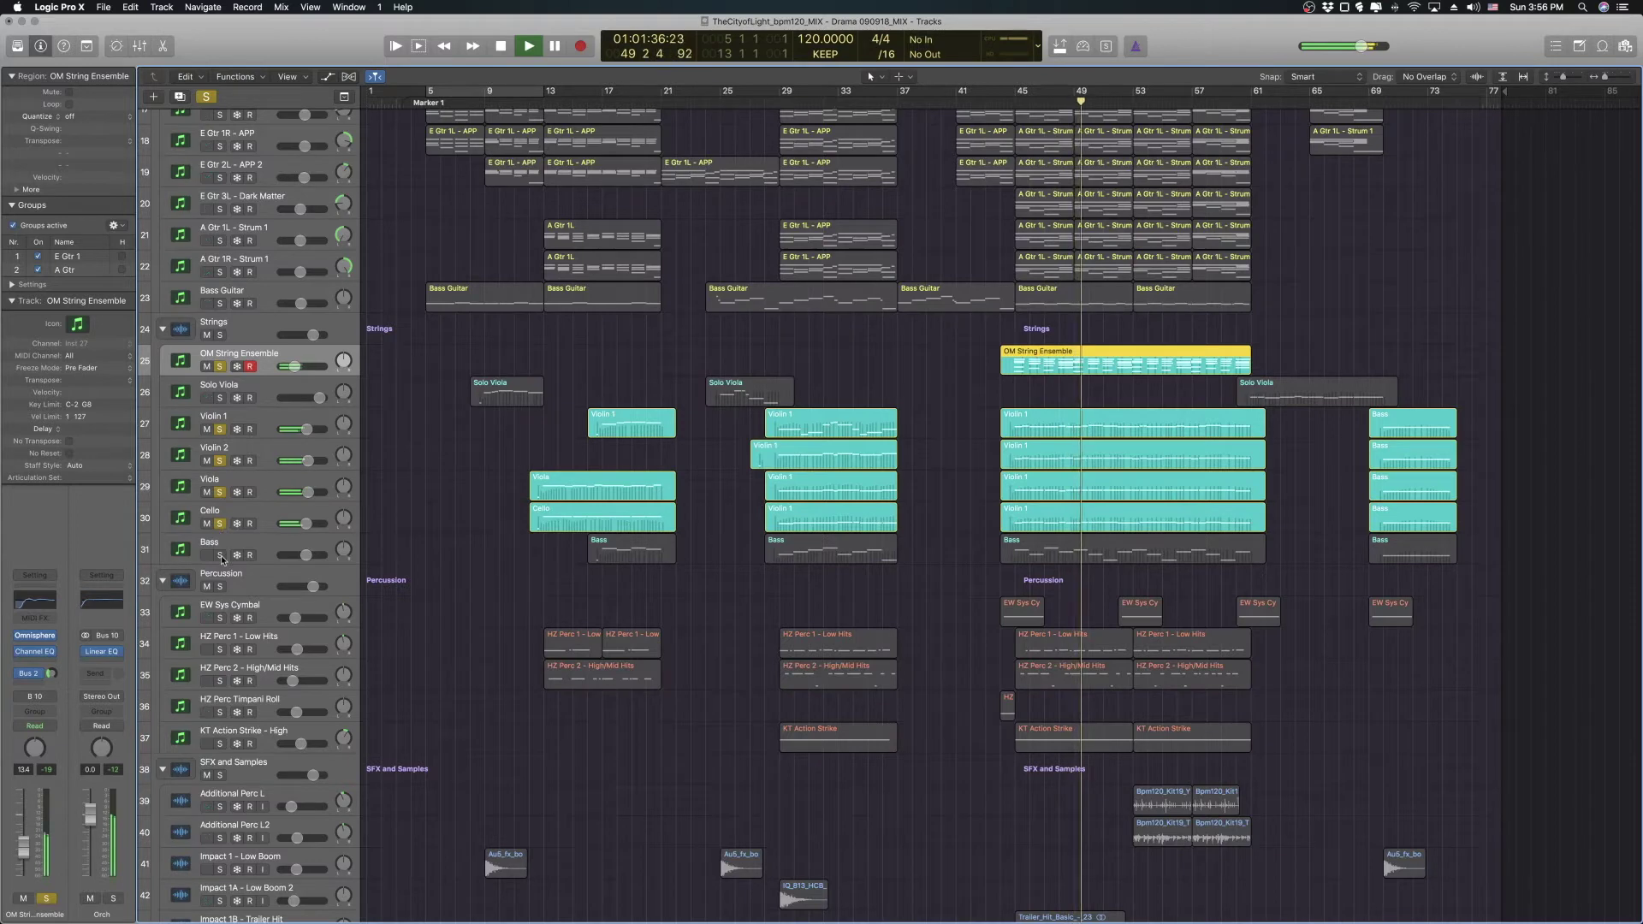
click(221, 555)
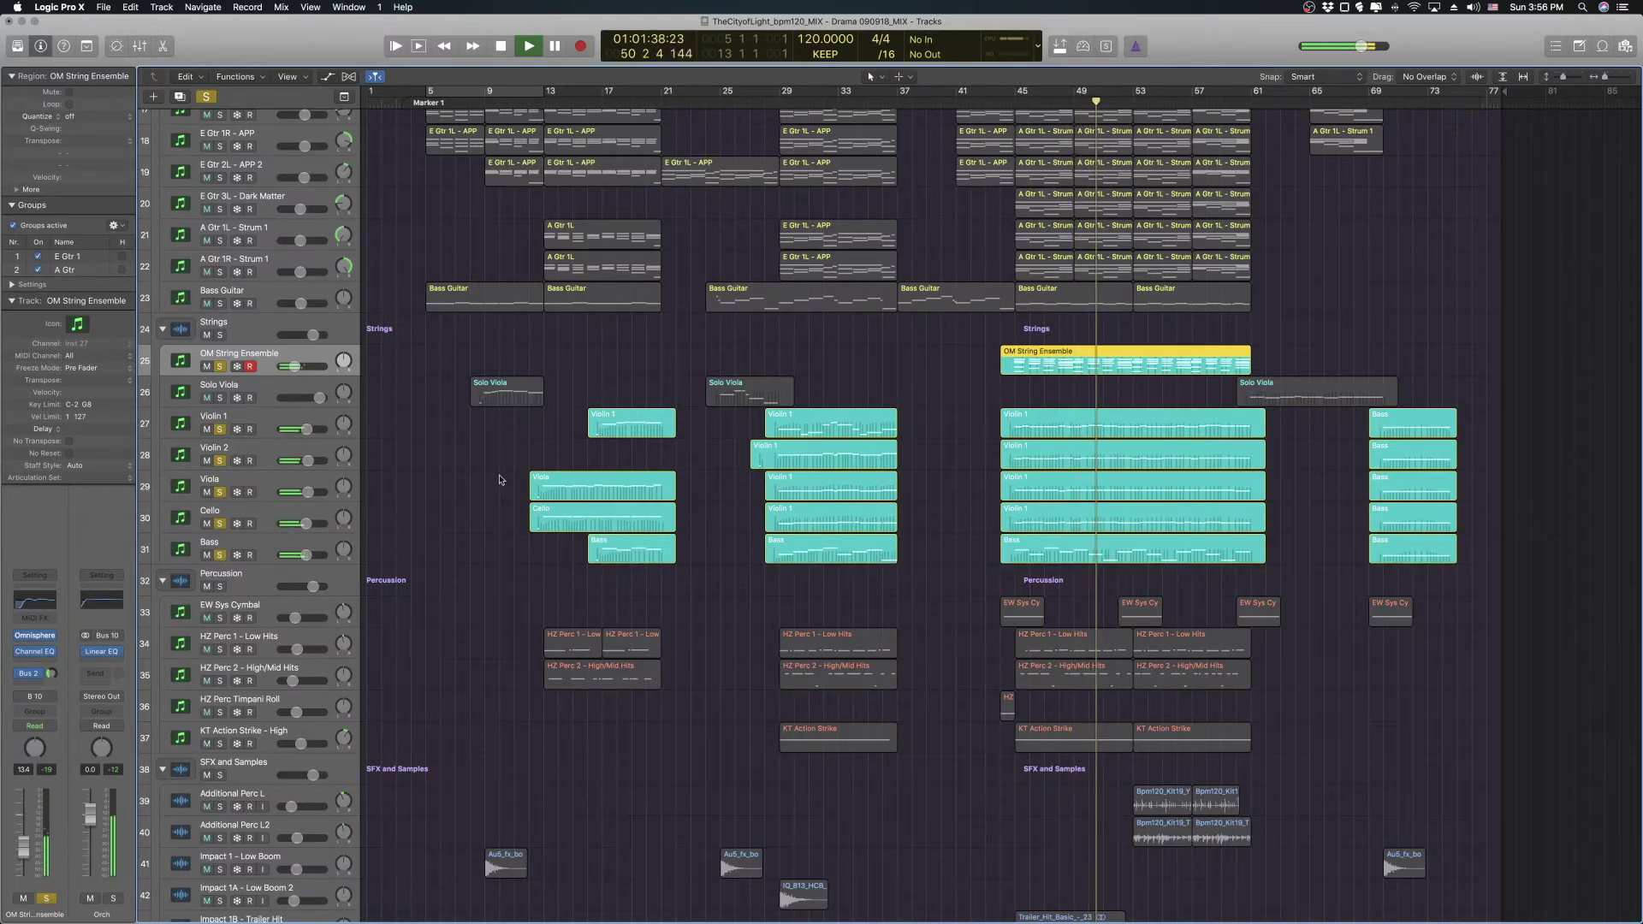
key(space)
- Clear the string tracks' solos, solo the Solo Viola track and place the playhead at bar 8
click(220, 366)
alt+click(219, 492)
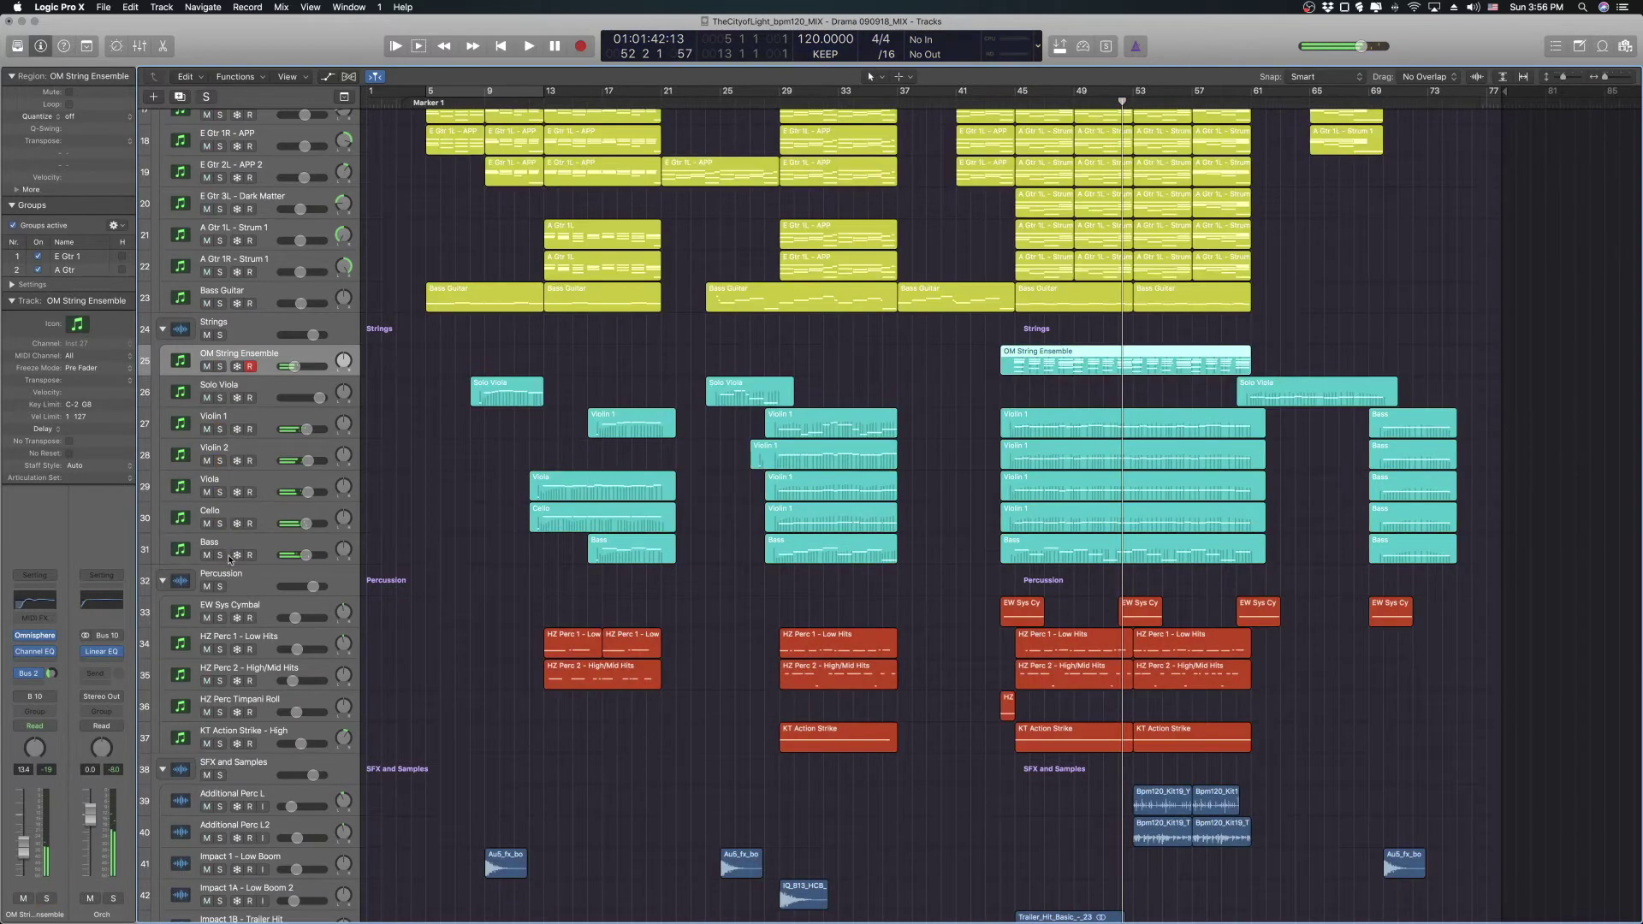
click(220, 398)
click(708, 103)
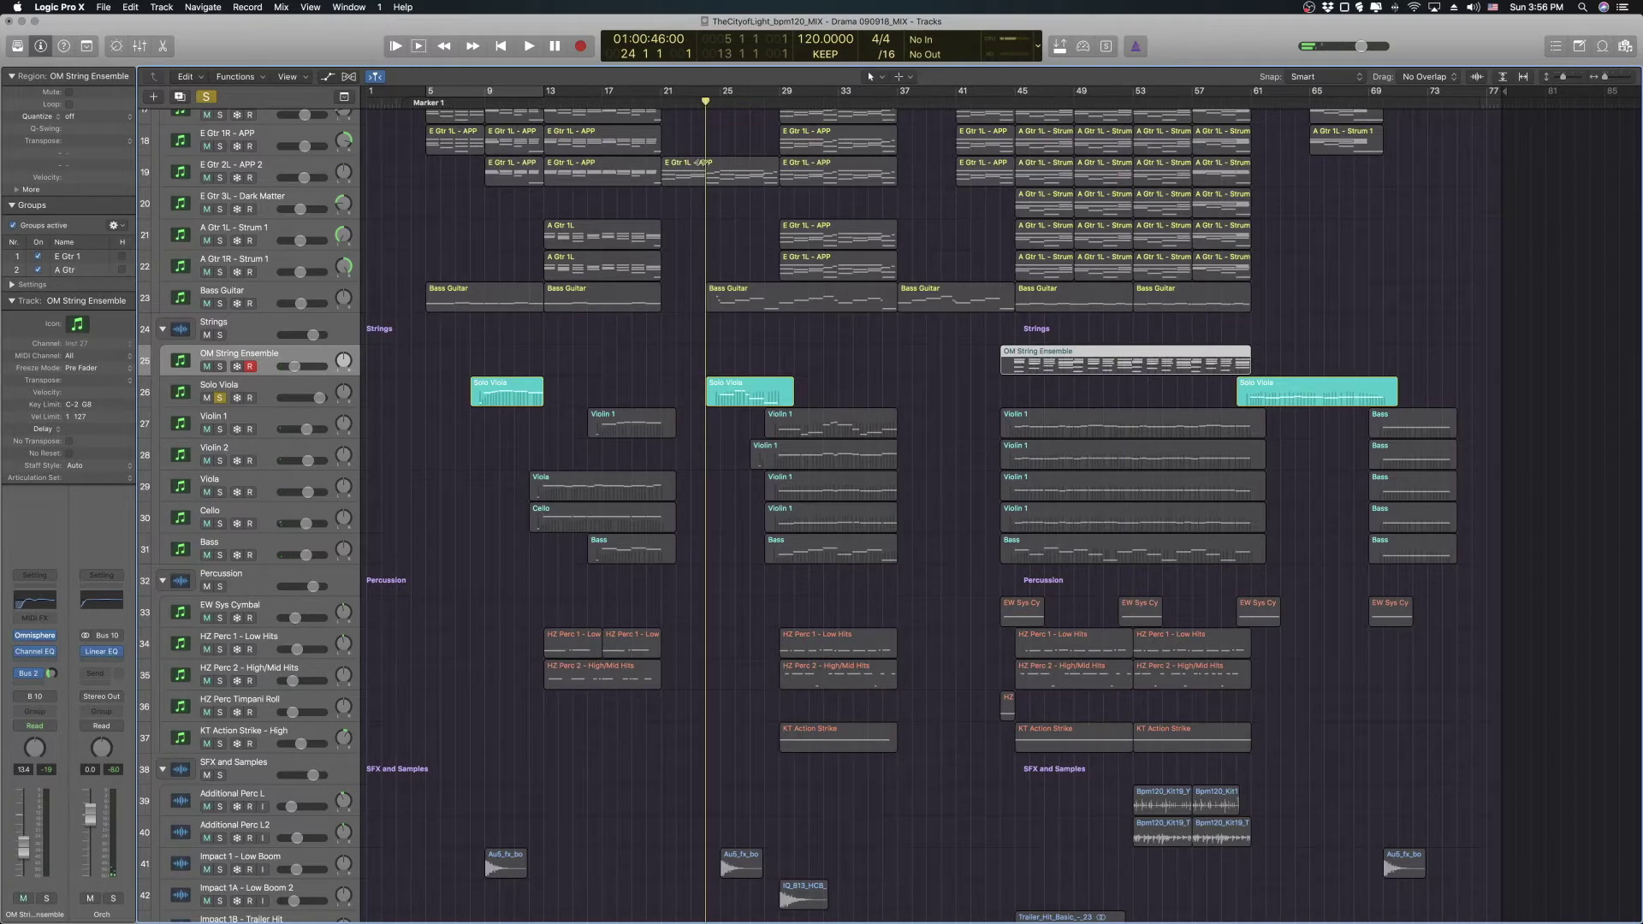
click(471, 94)
- View the Solo Viola track's Kontakt 5 Cinematic Studio Solo Strings instrument and close its window
click(257, 387)
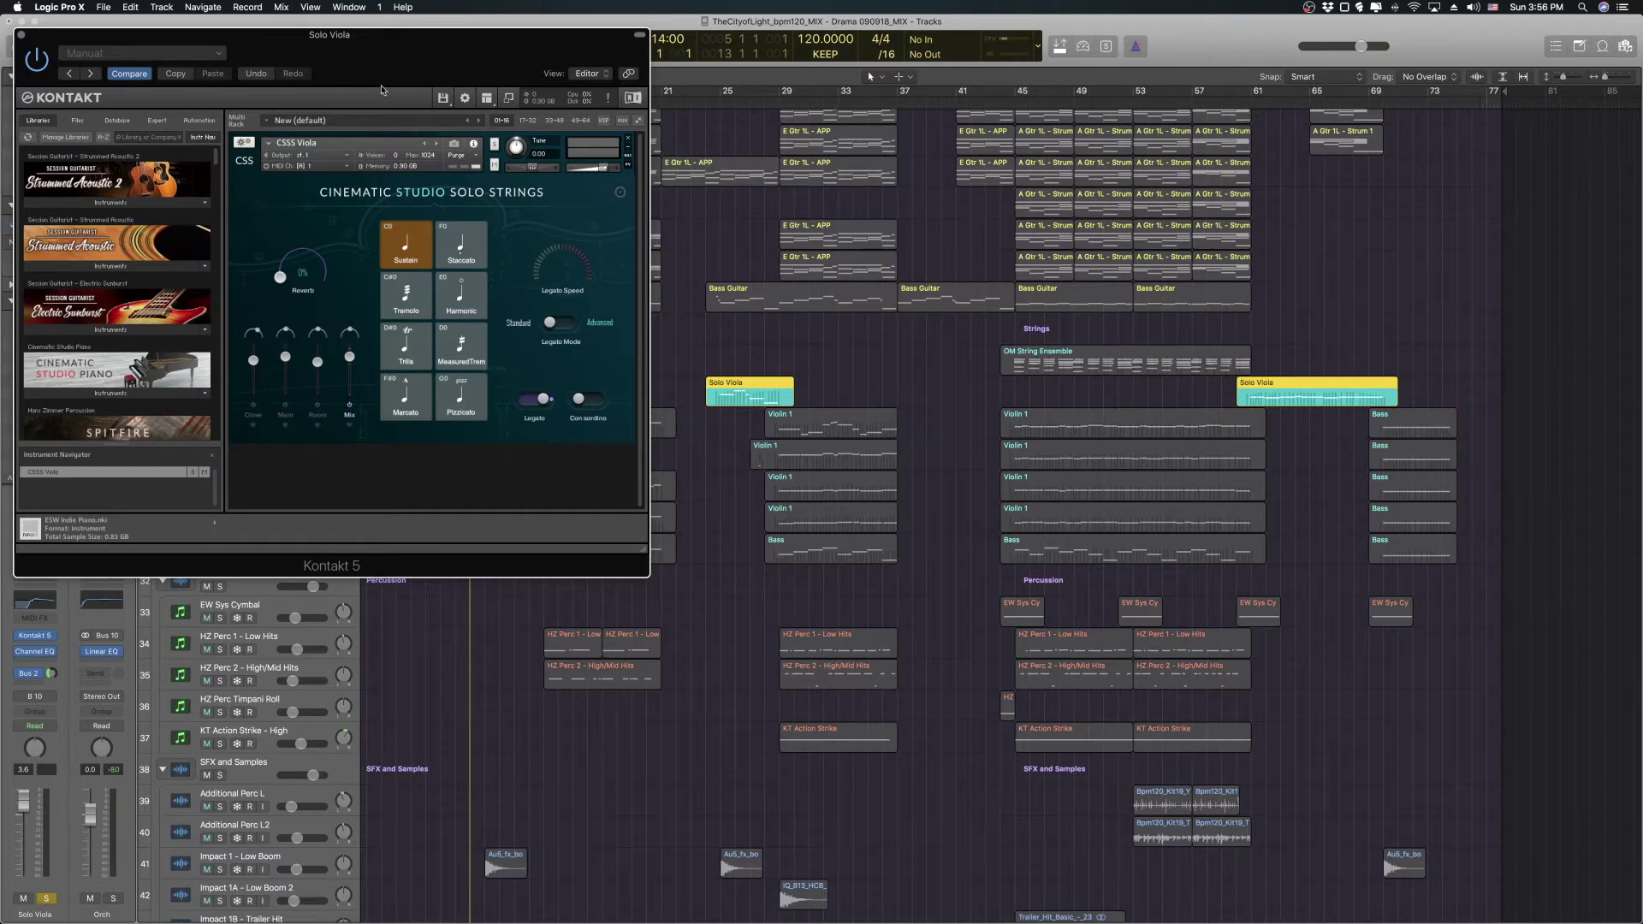
click(21, 36)
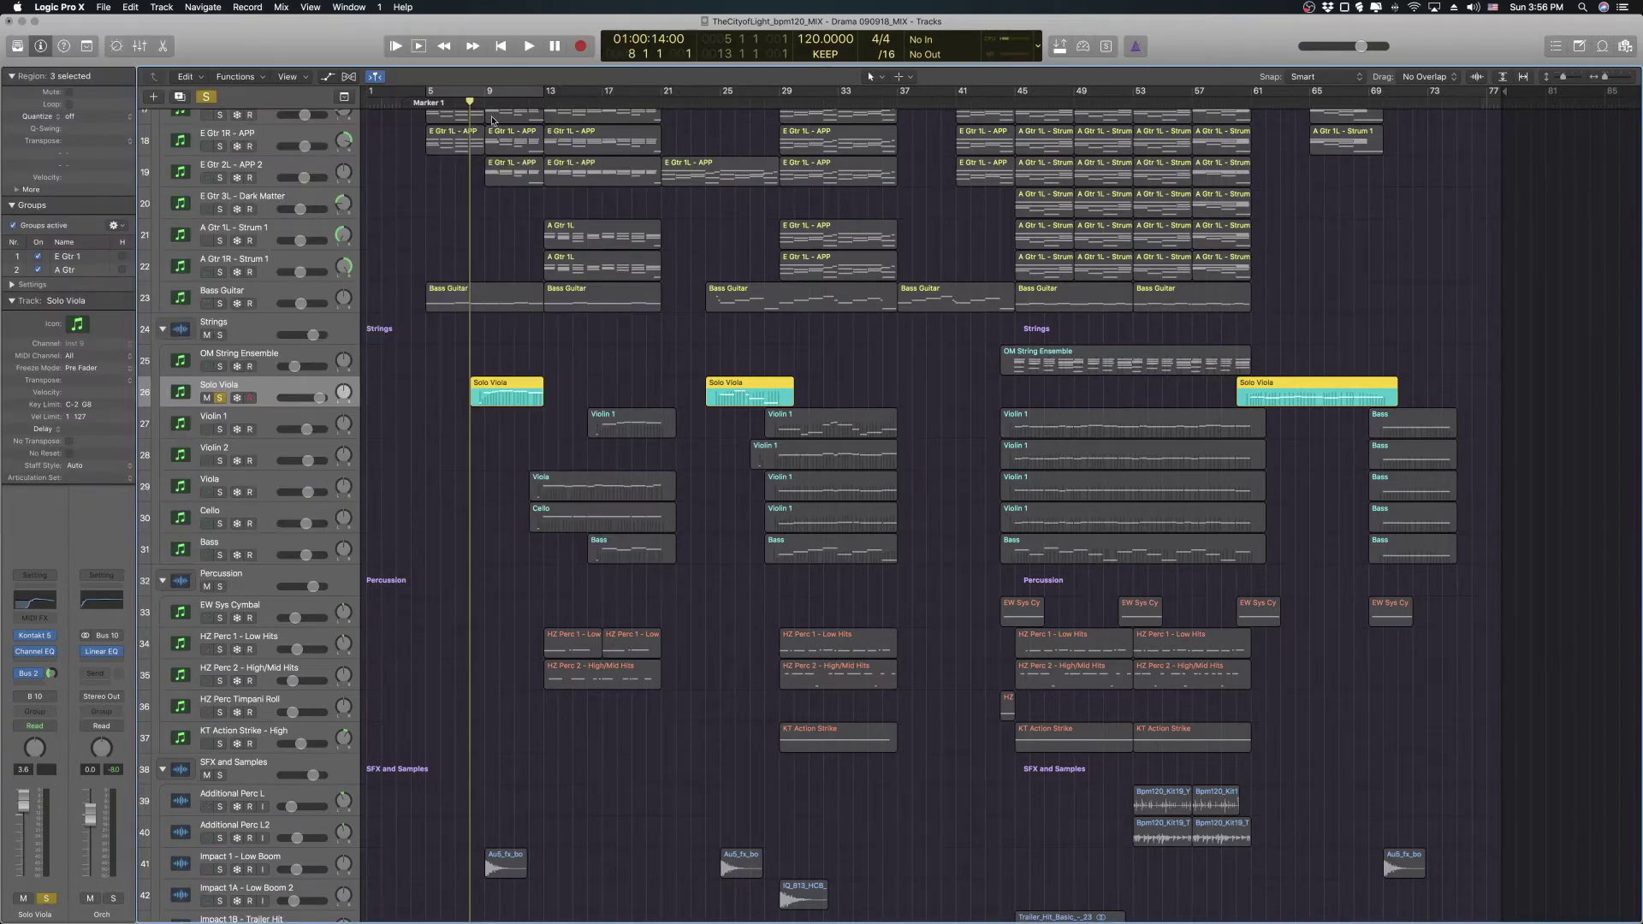
- Play the soloed viola from bar 8, stop in bar 12, and unsolo the track
key(space)
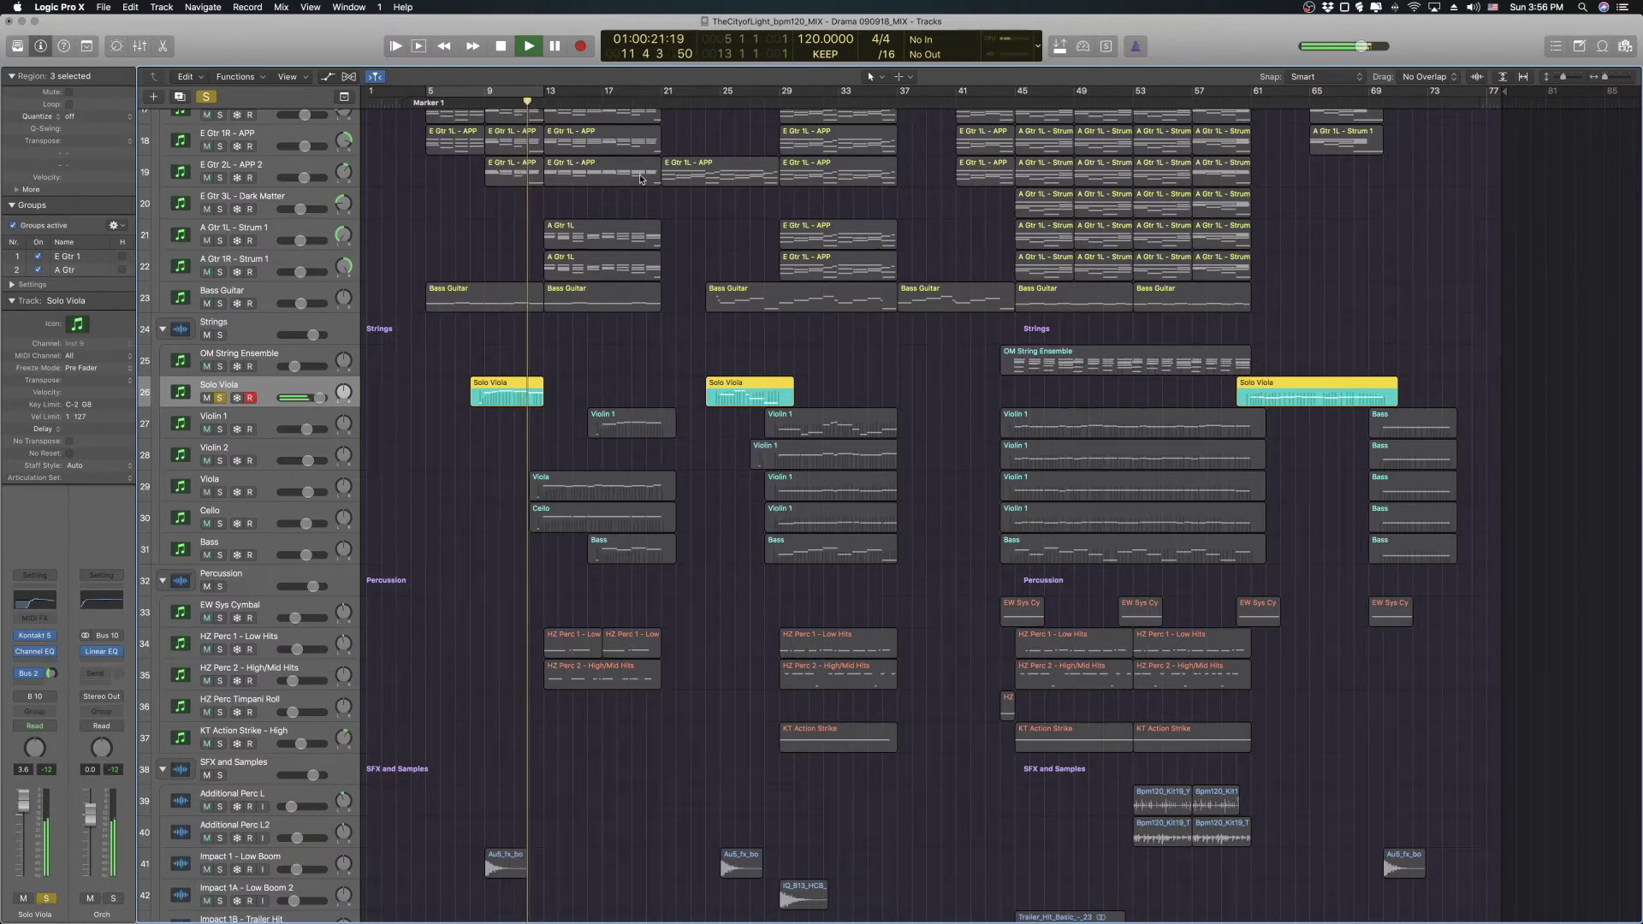
key(space)
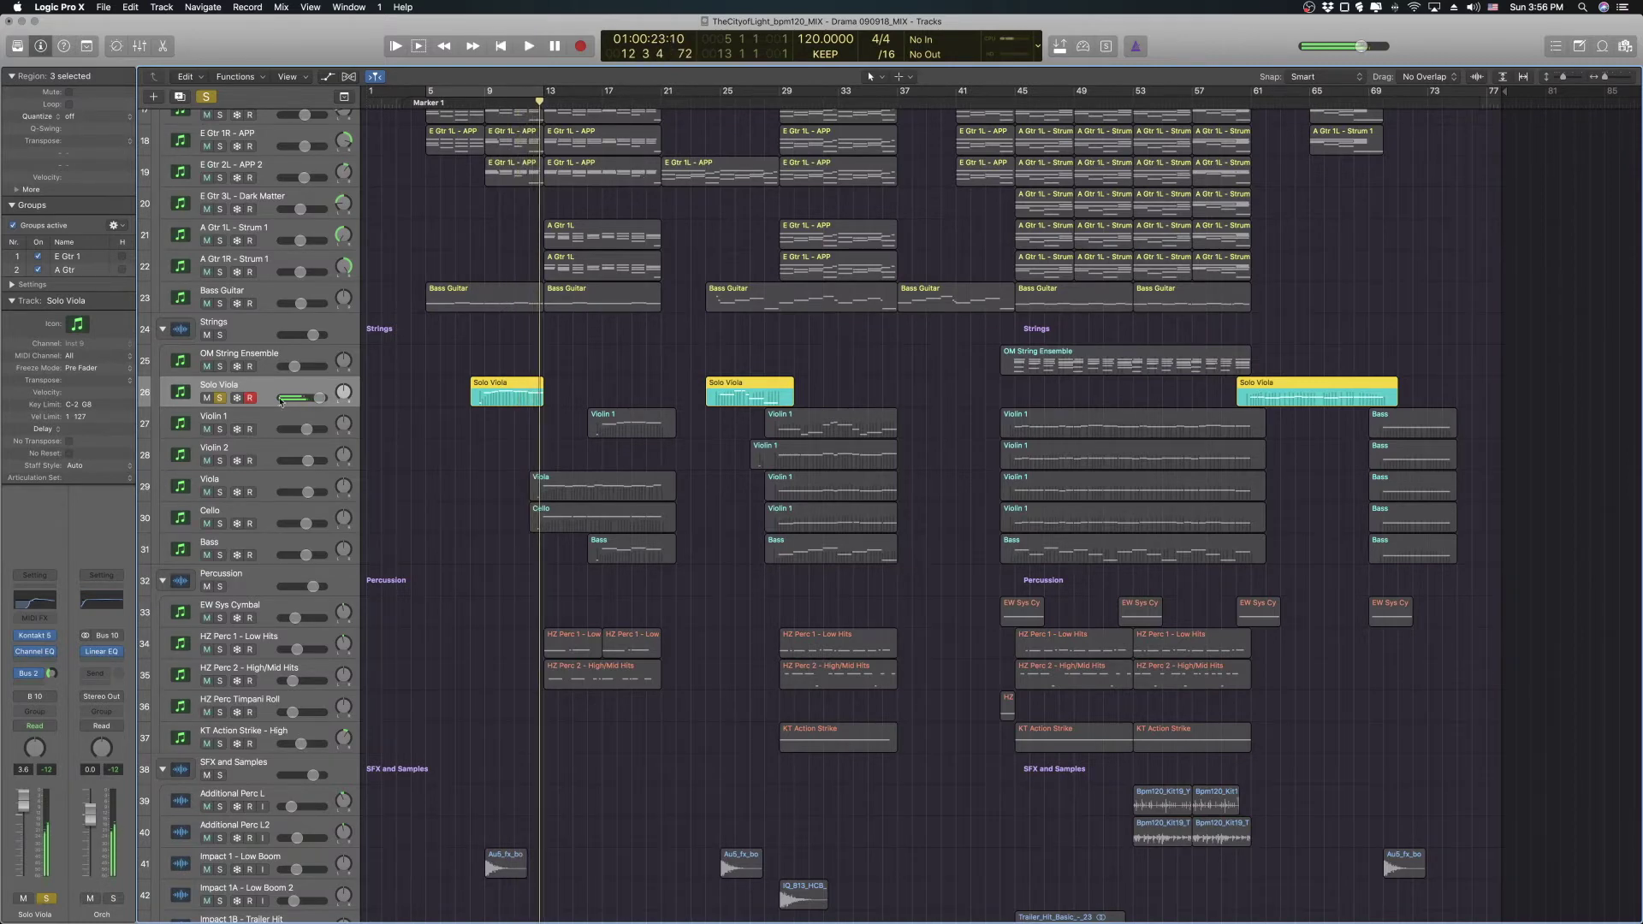
click(221, 398)
click(545, 358)
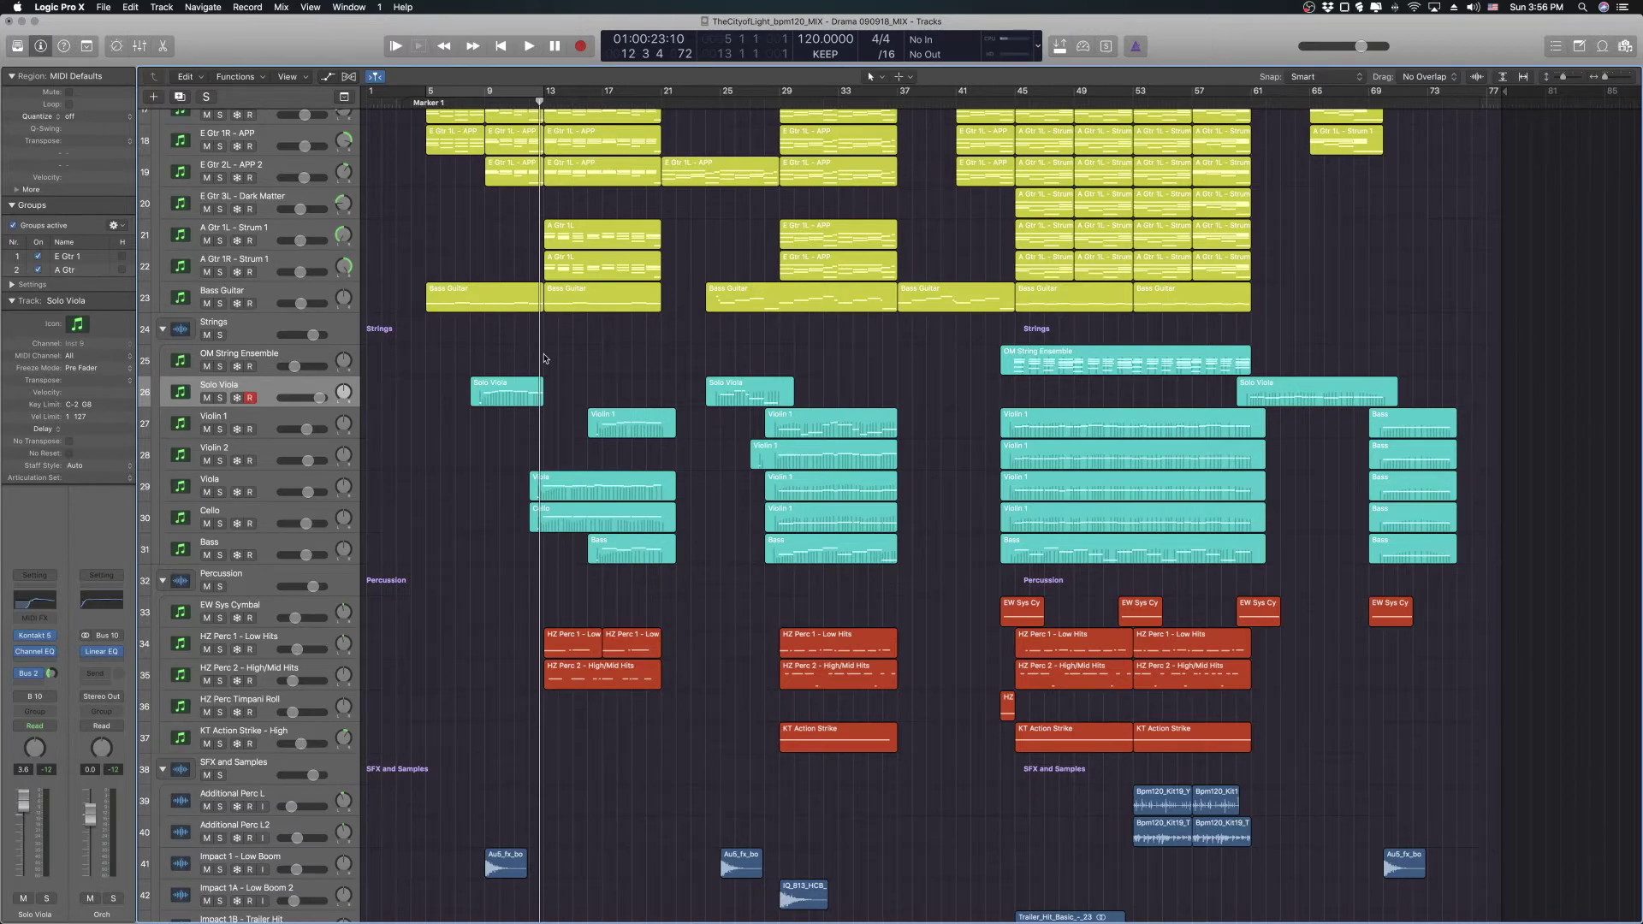
- Show the mixer, view the Br/Str reverb bus's RC 48 plug-in with its String Ensemble preset, and close its window
key(x)
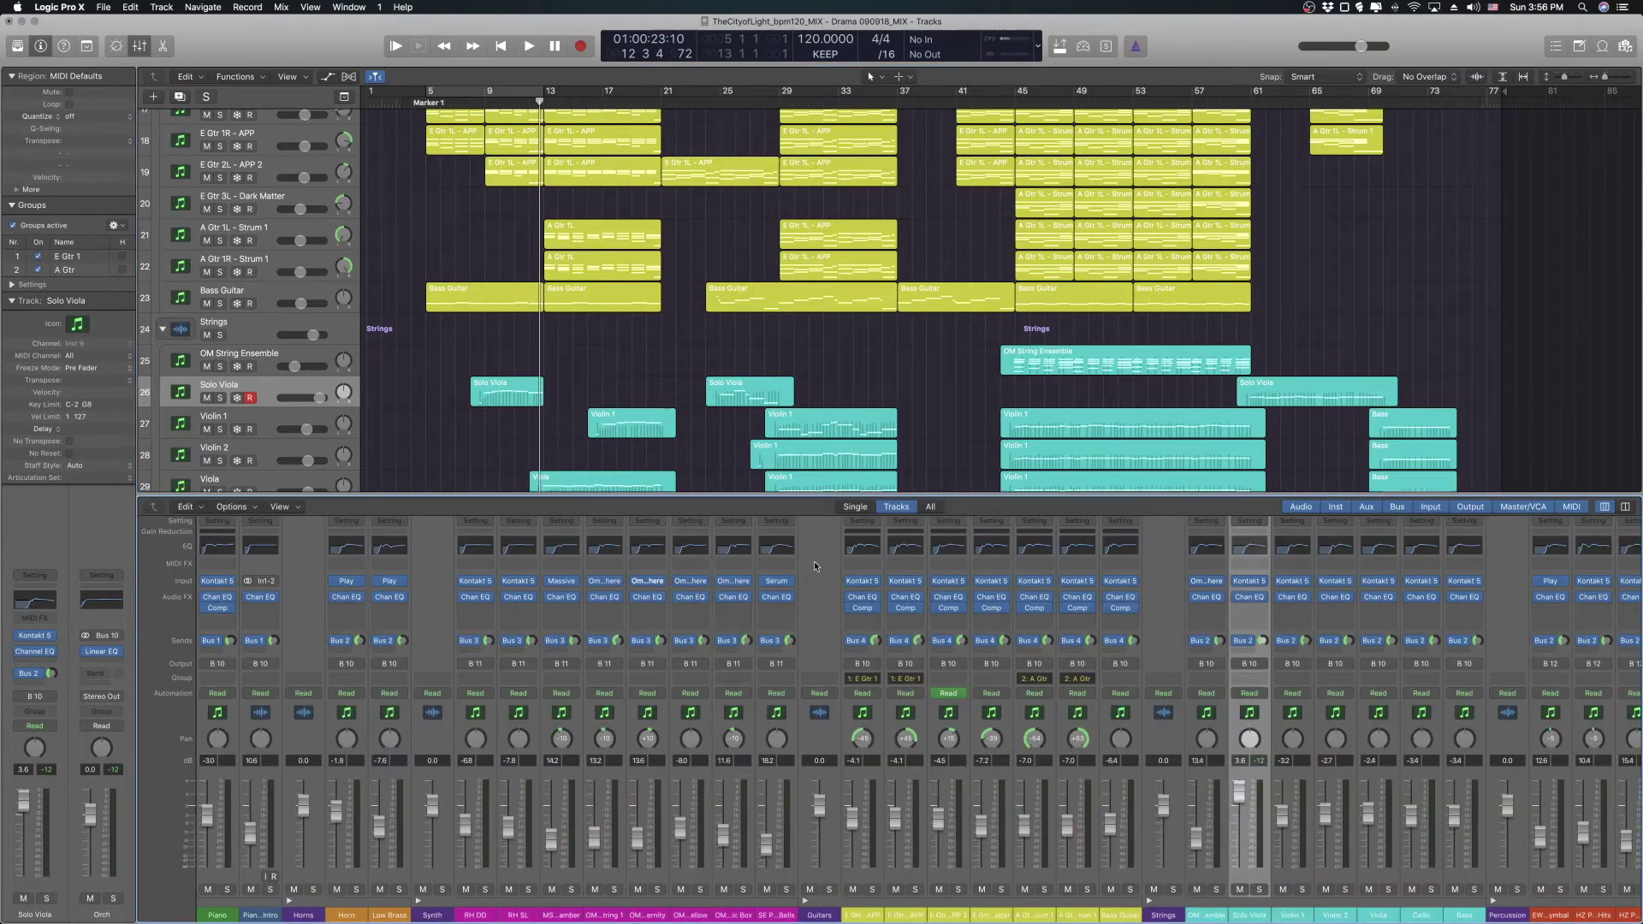
scroll(1088, 622, right, 10)
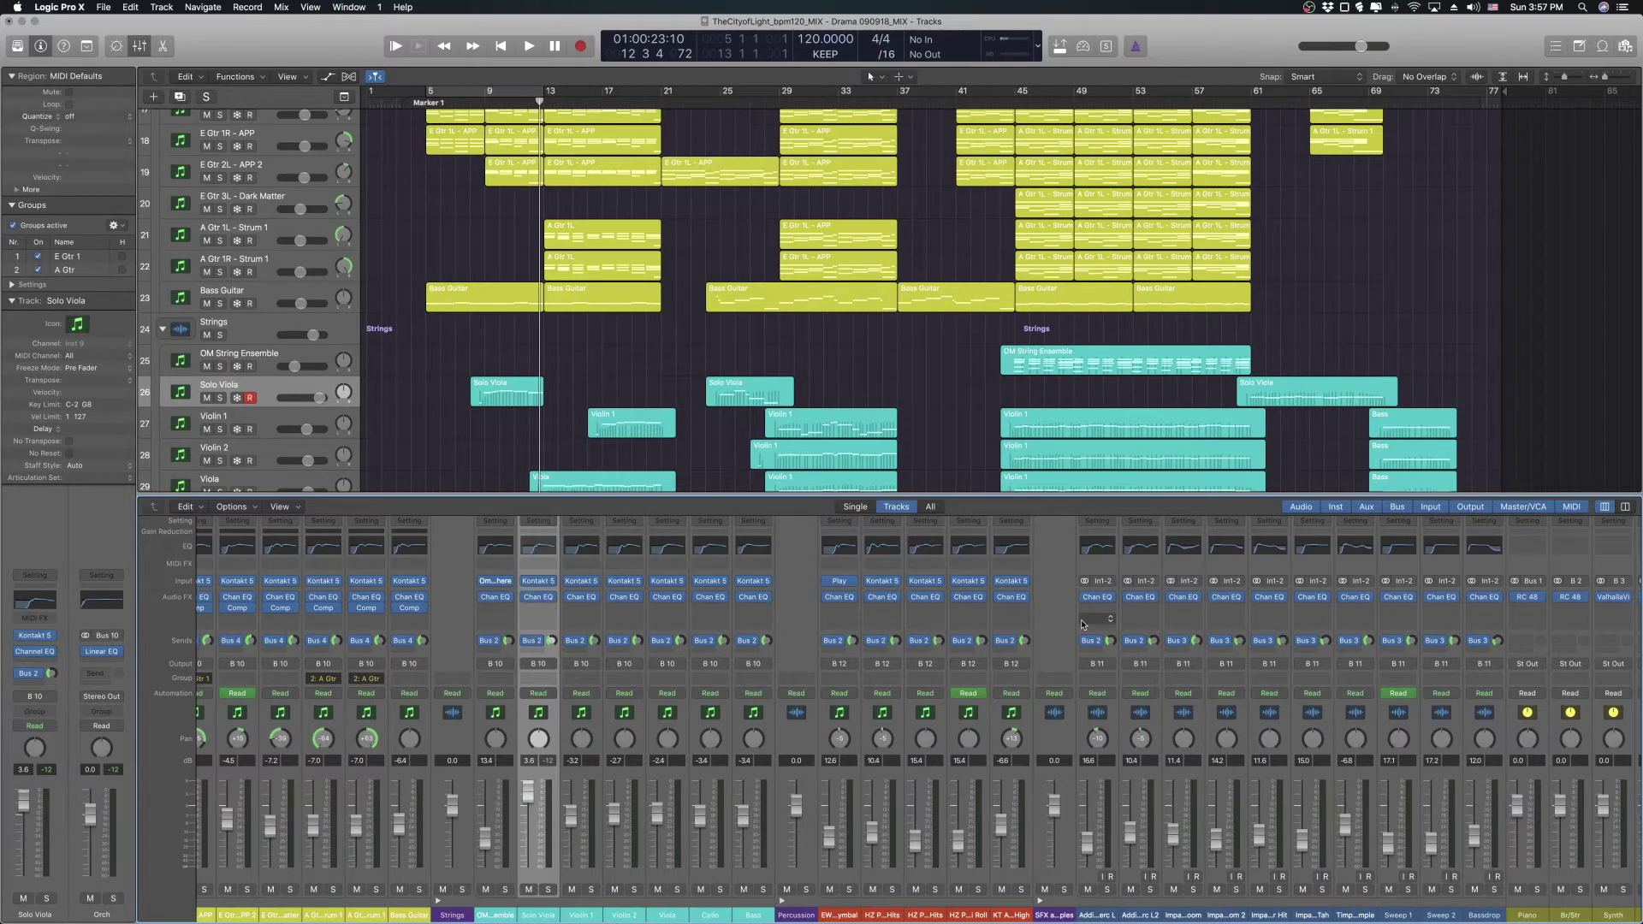
scroll(1018, 644, right, 5)
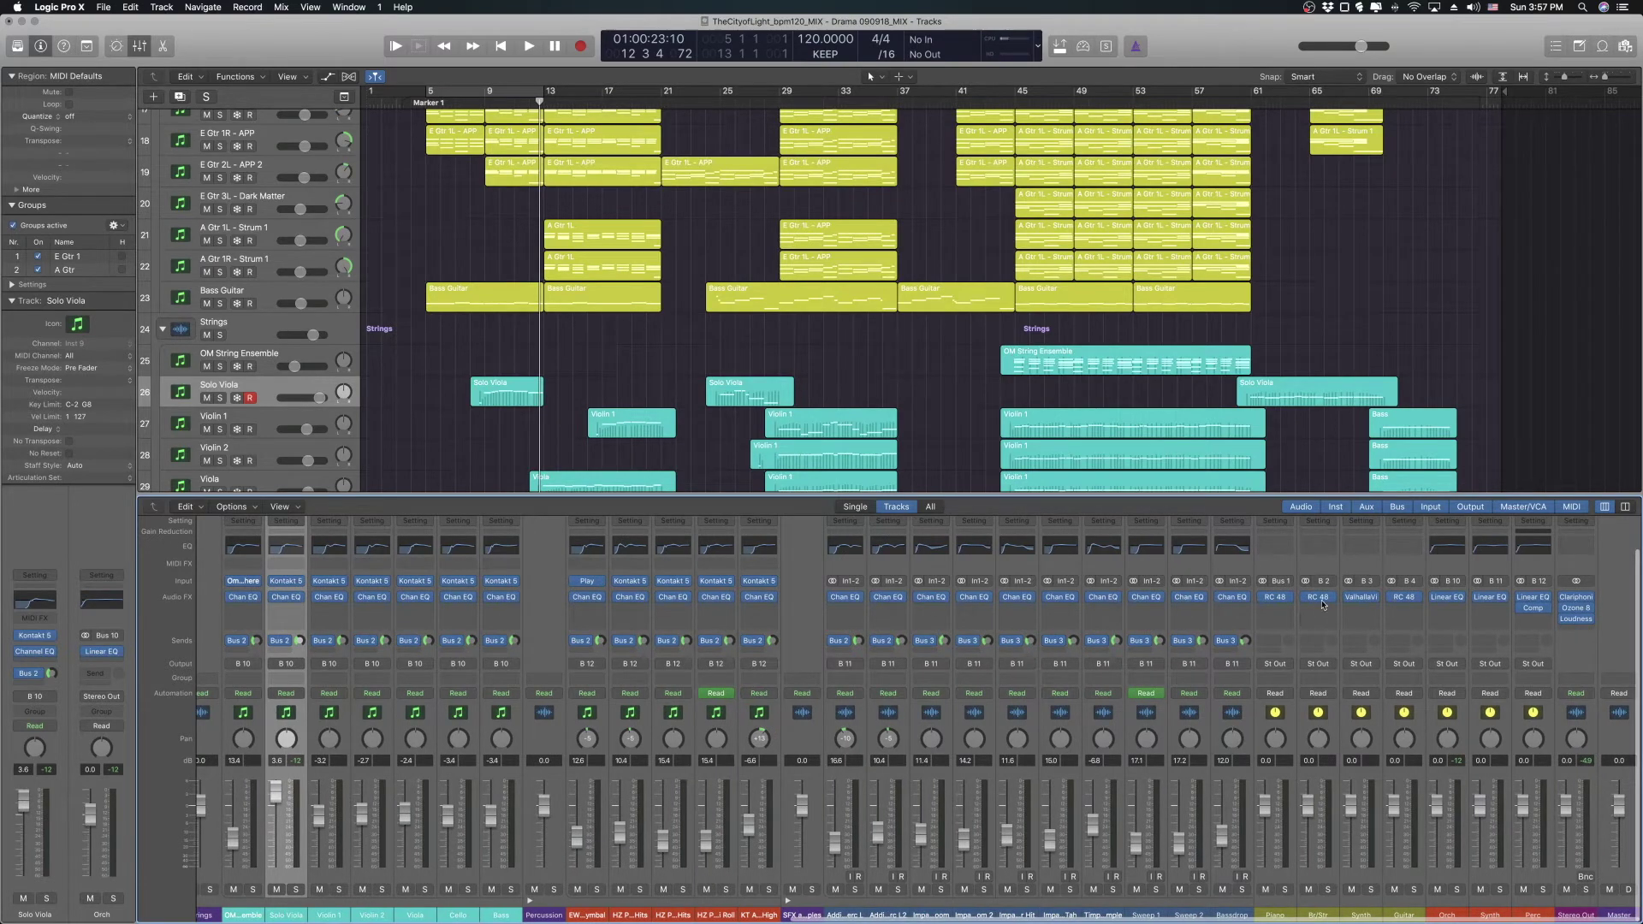
click(1317, 596)
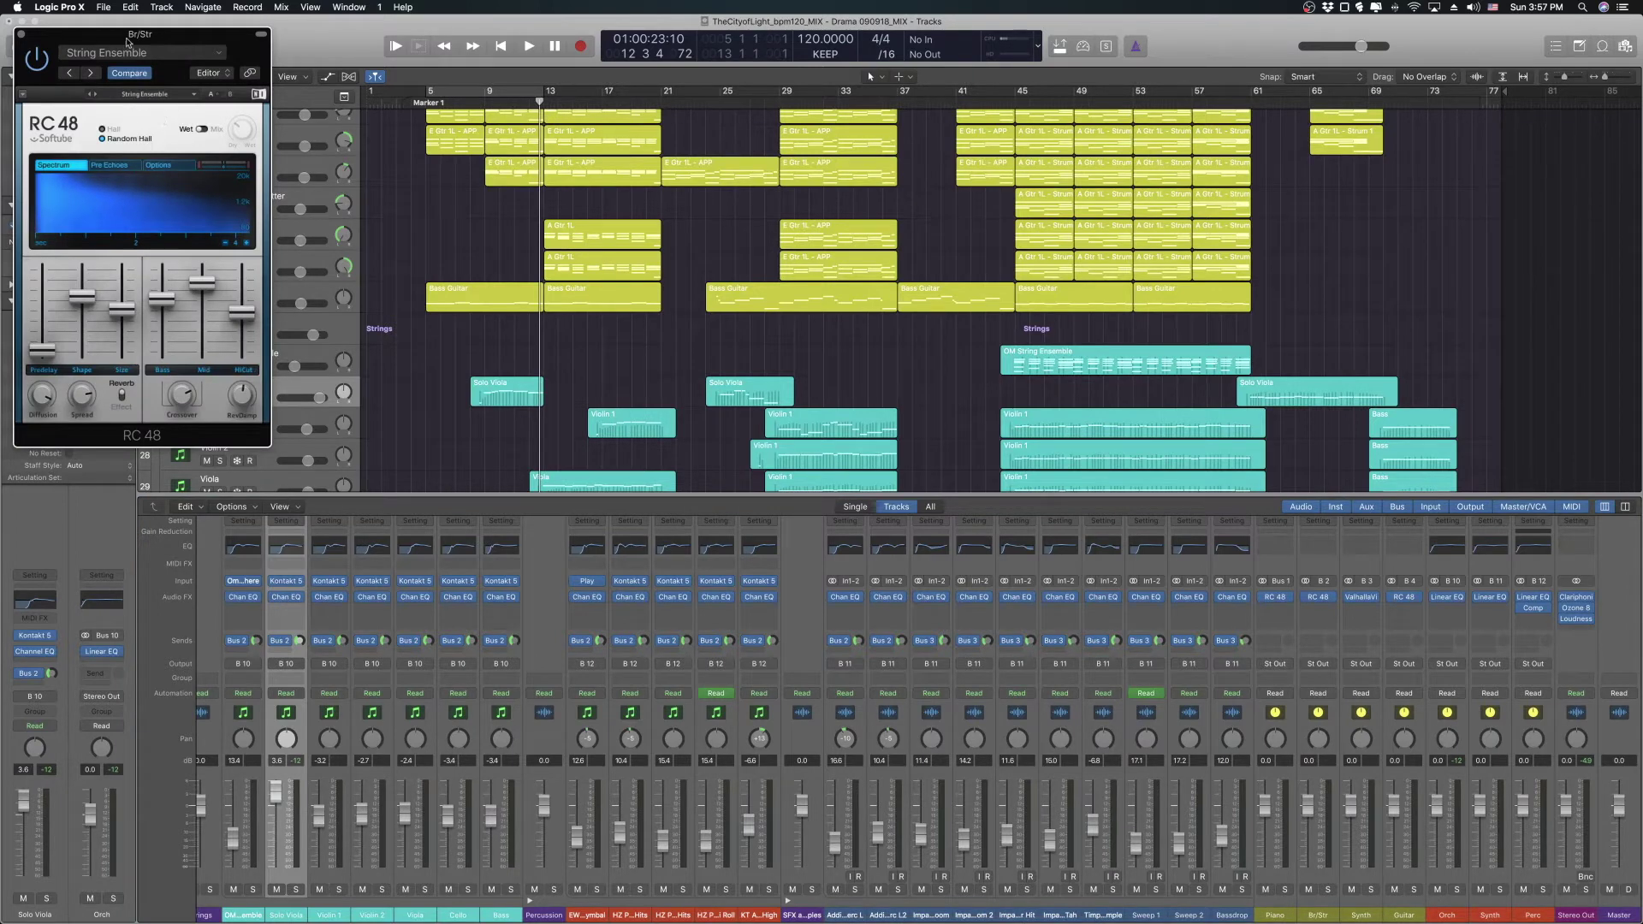
click(21, 34)
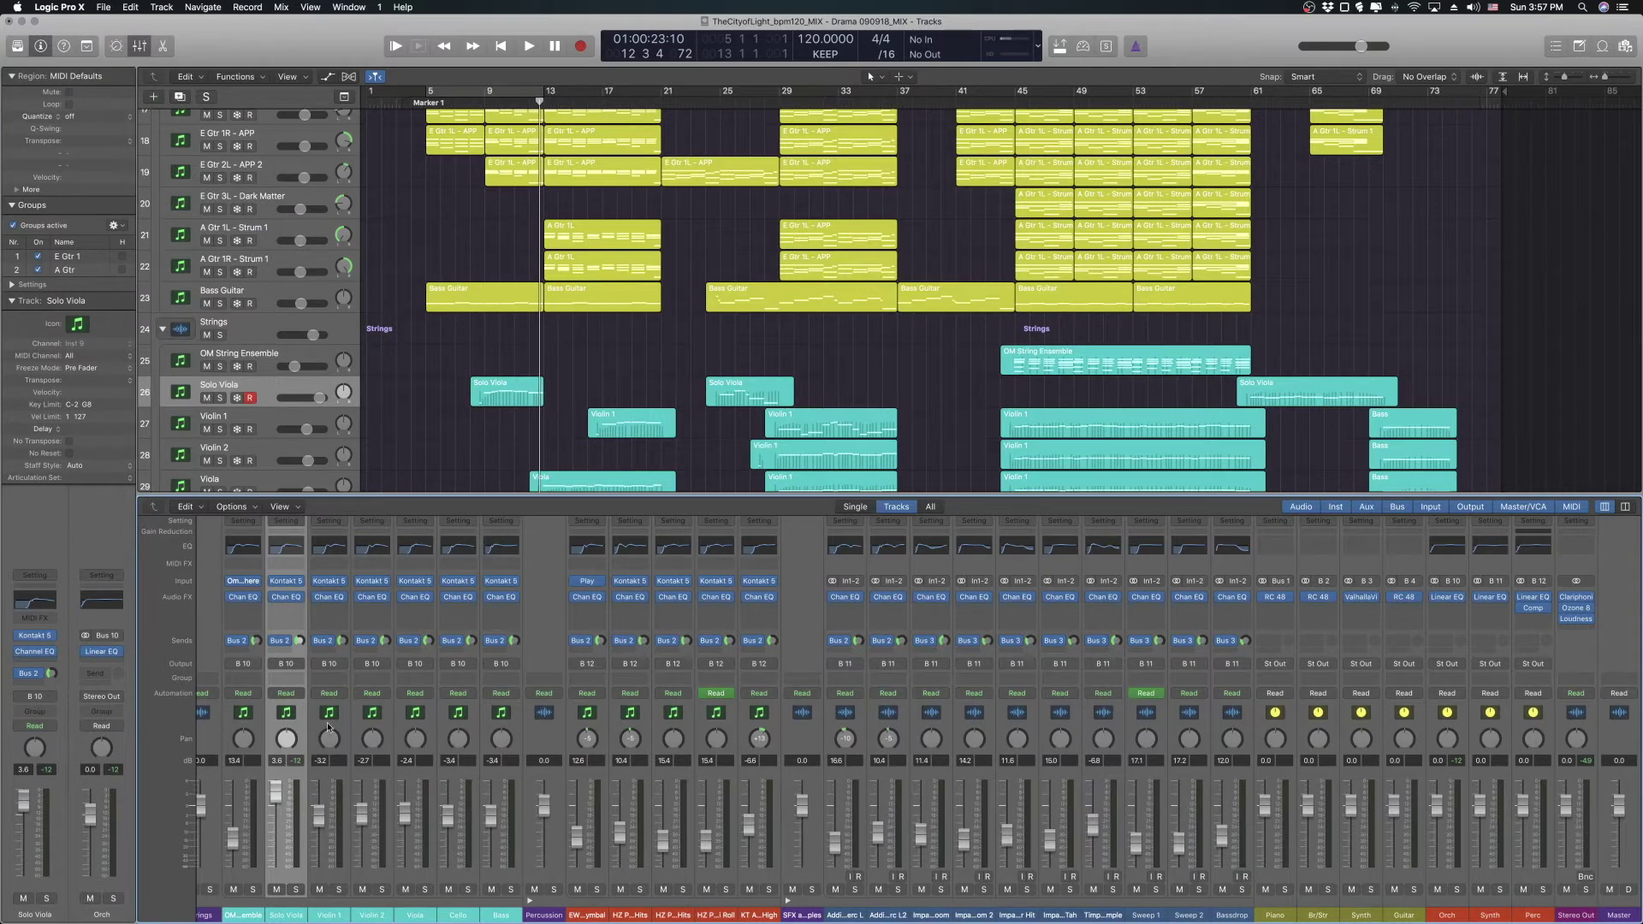
- Examine the Bus 2 sends on the string channels and the Bus 1 send on the Piano channel
click(300, 640)
click(255, 641)
click(429, 646)
scroll(1010, 697, left, 10)
scroll(1012, 680, left, 10)
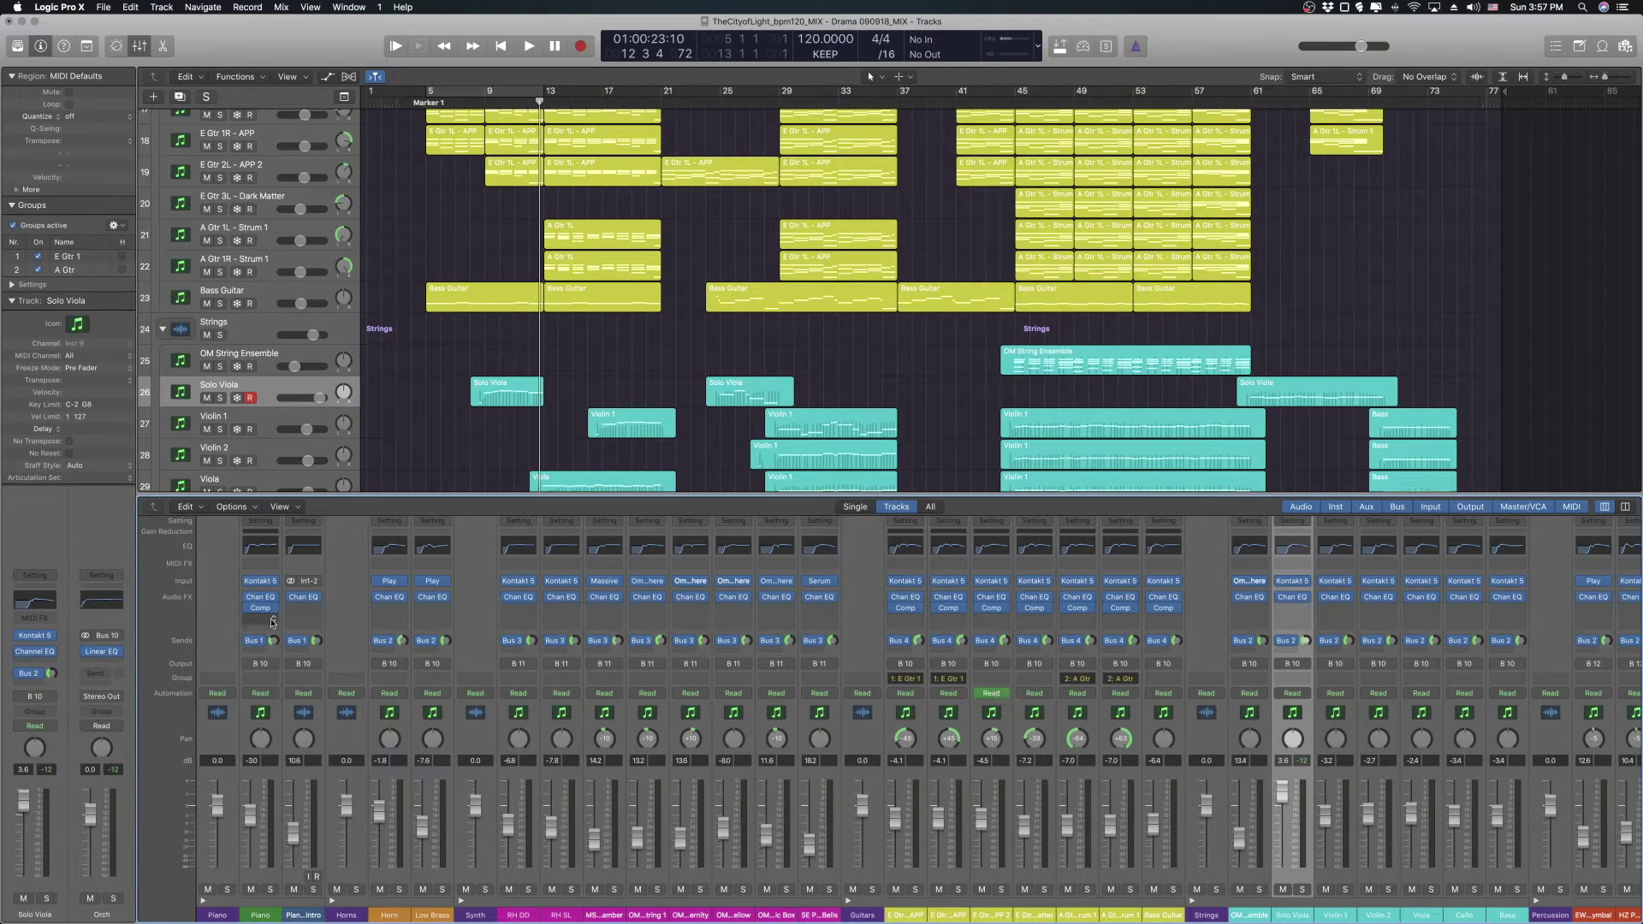
- View the Piano reverb bus's RC 48 plug-in with its Grand Piano preset and preset list, and close the plug-in and the mixer
scroll(274, 646, right, 20)
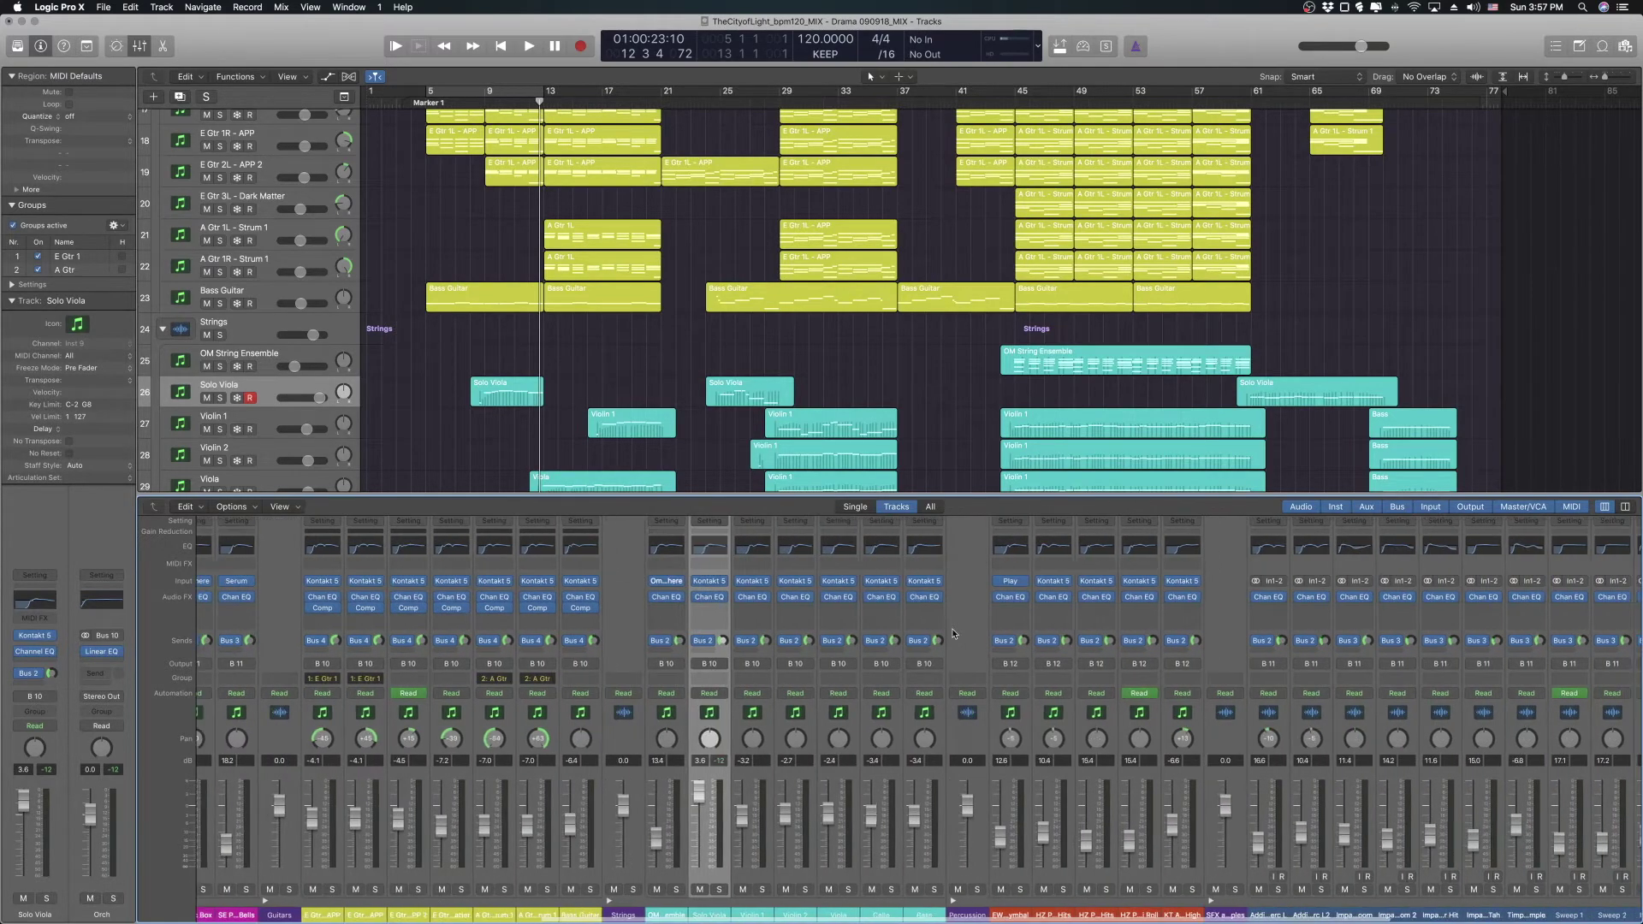
scroll(1161, 614, right, 2)
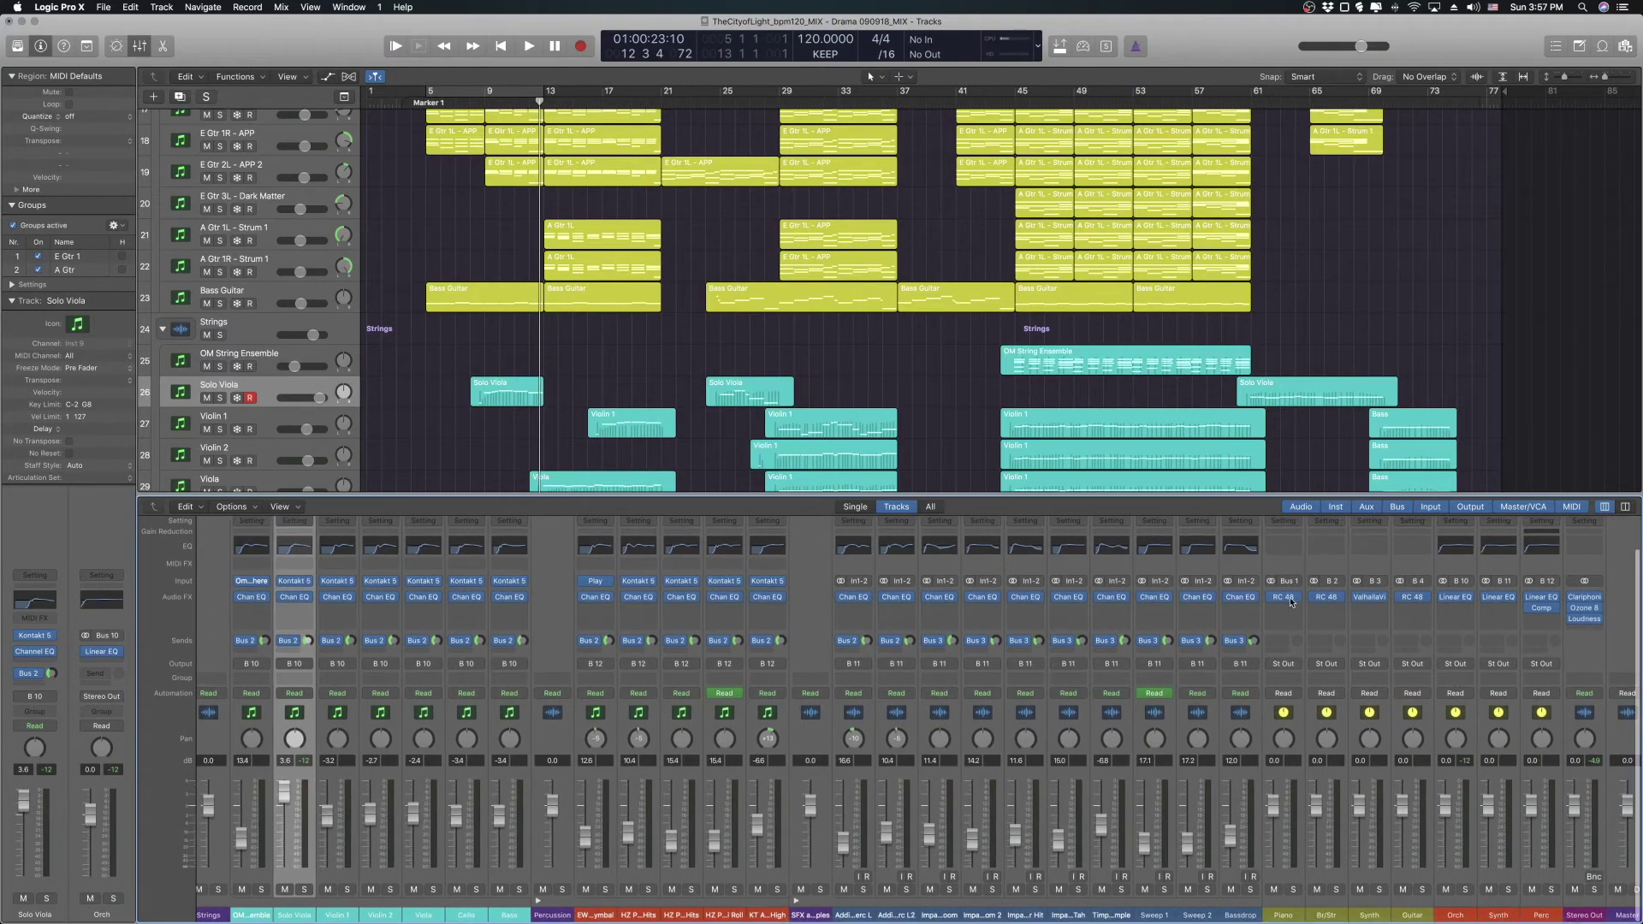
click(1288, 597)
click(1198, 587)
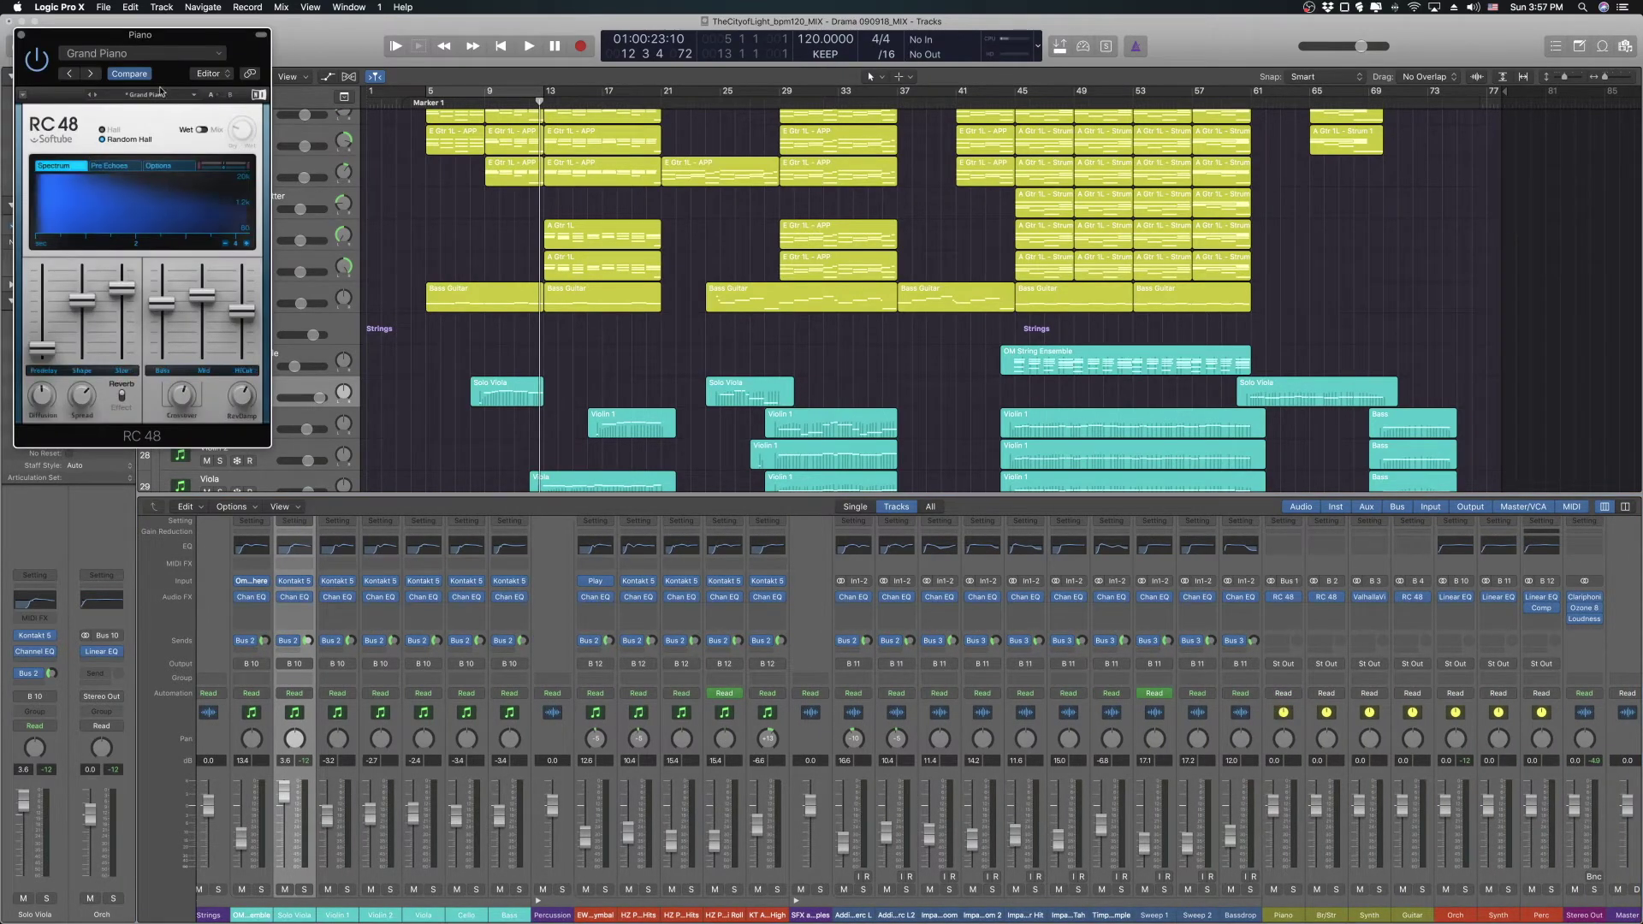
click(158, 94)
mouse_move(134, 184)
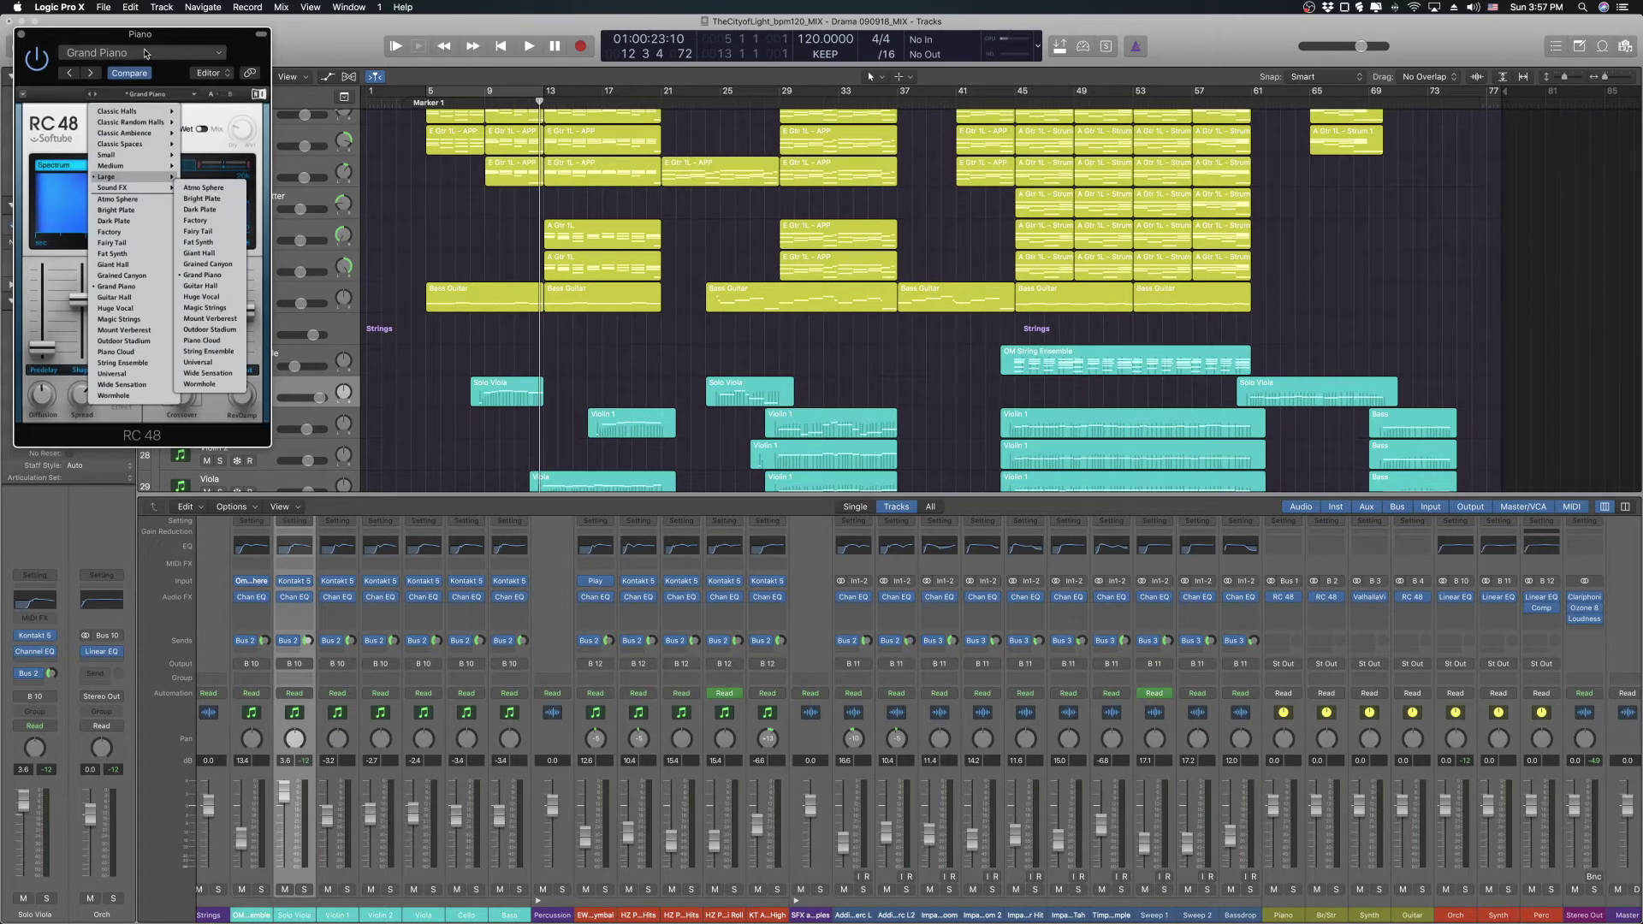
drag(200, 61, 201, 59)
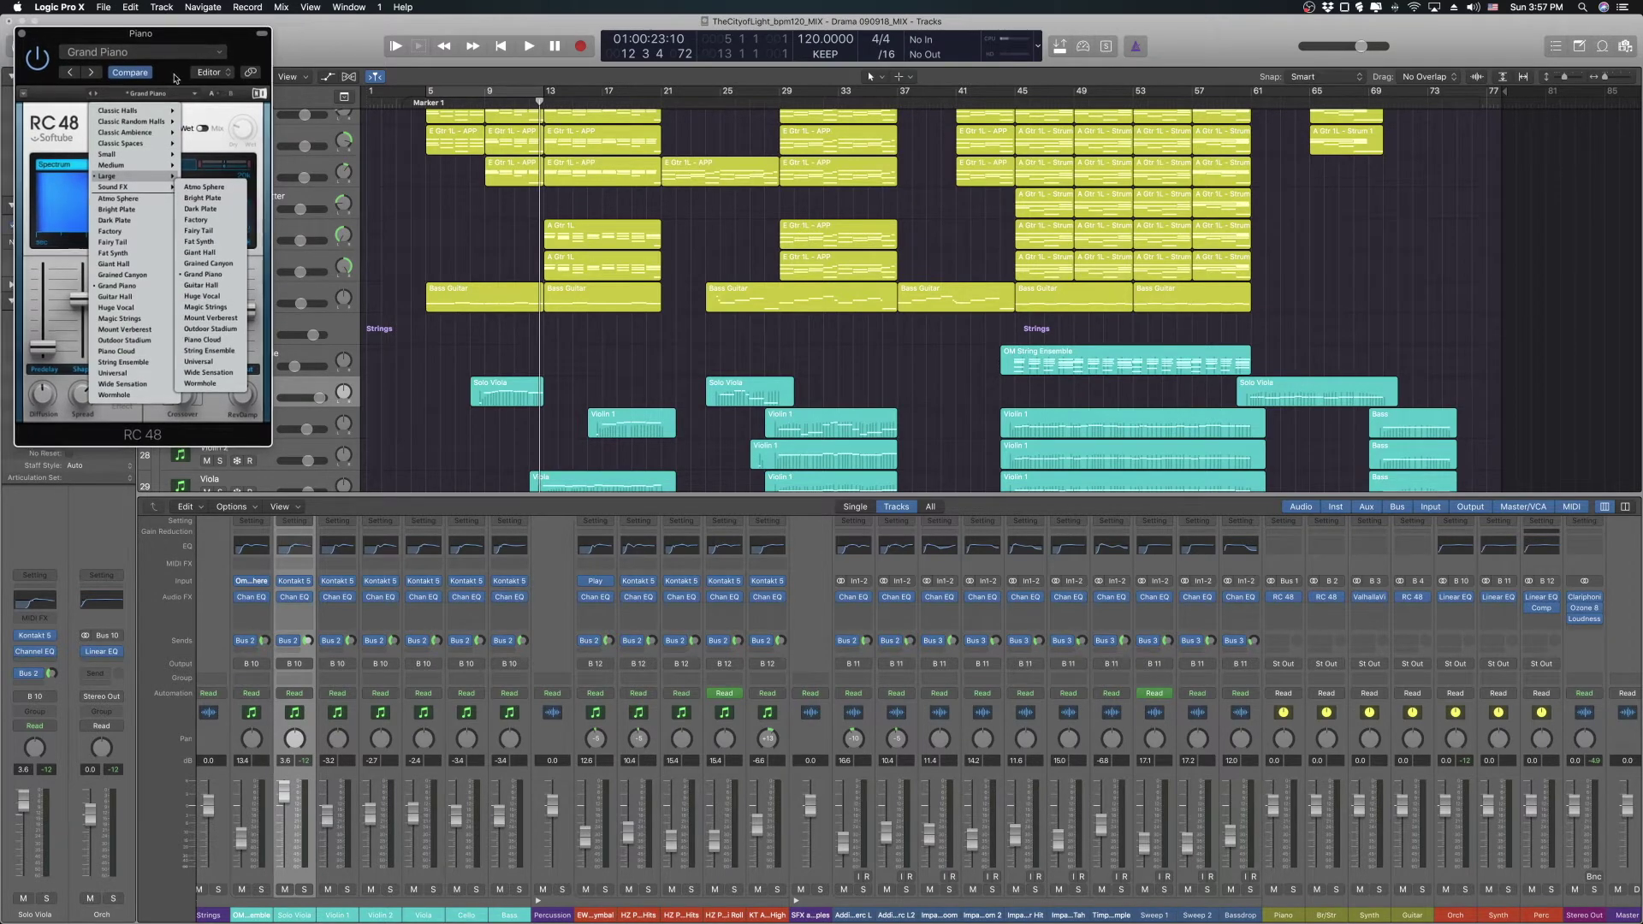
click(23, 37)
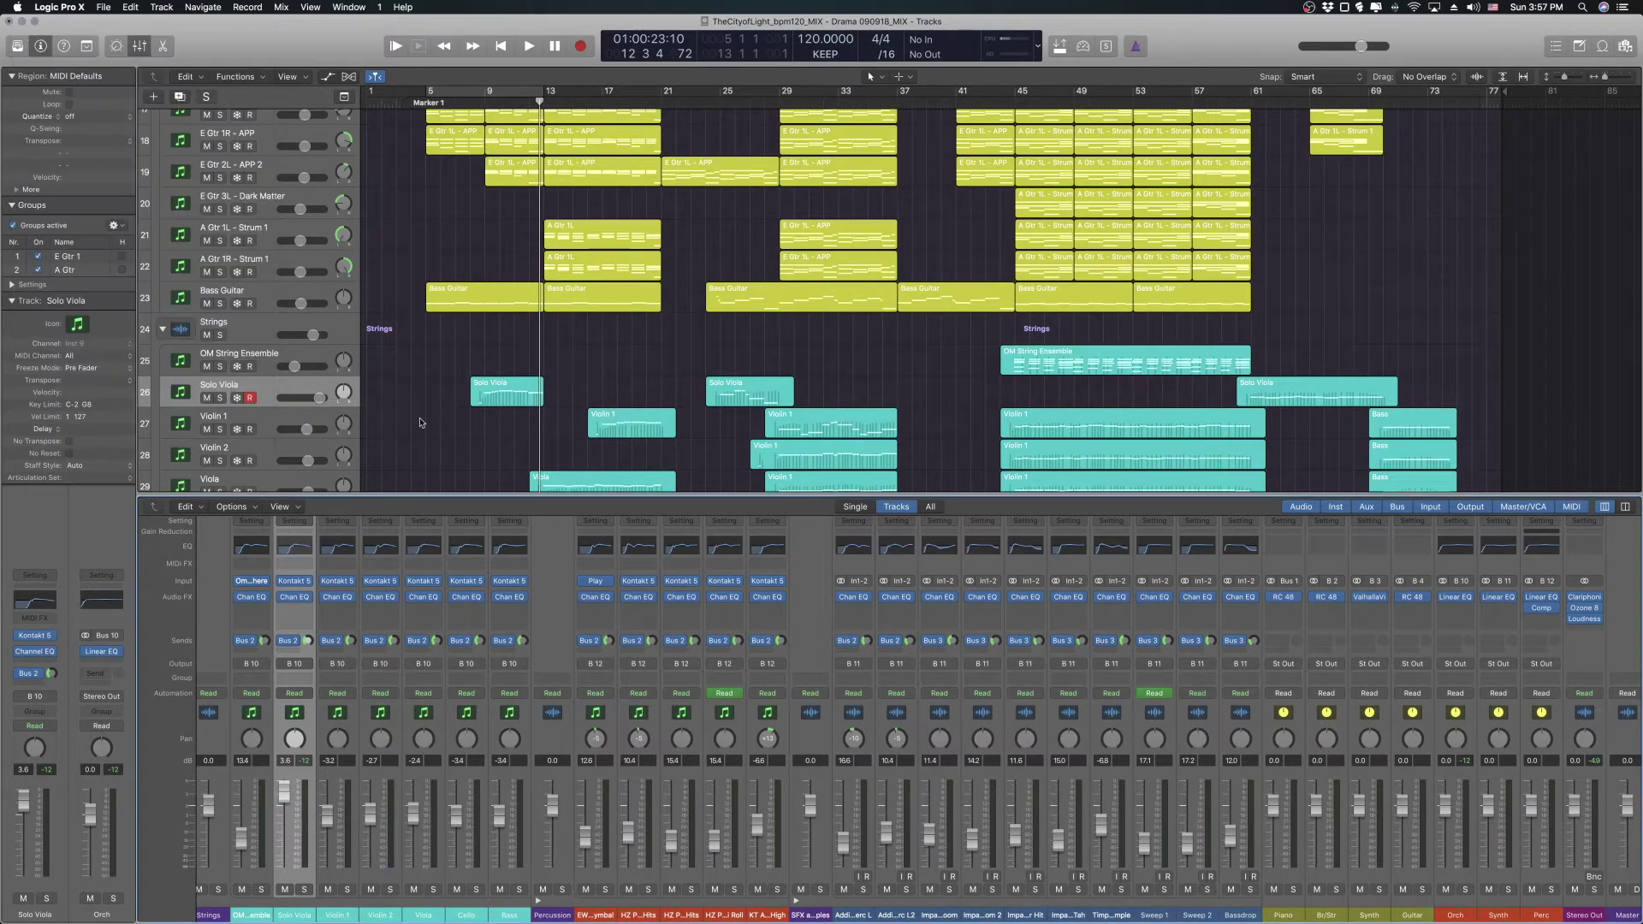
key(x)
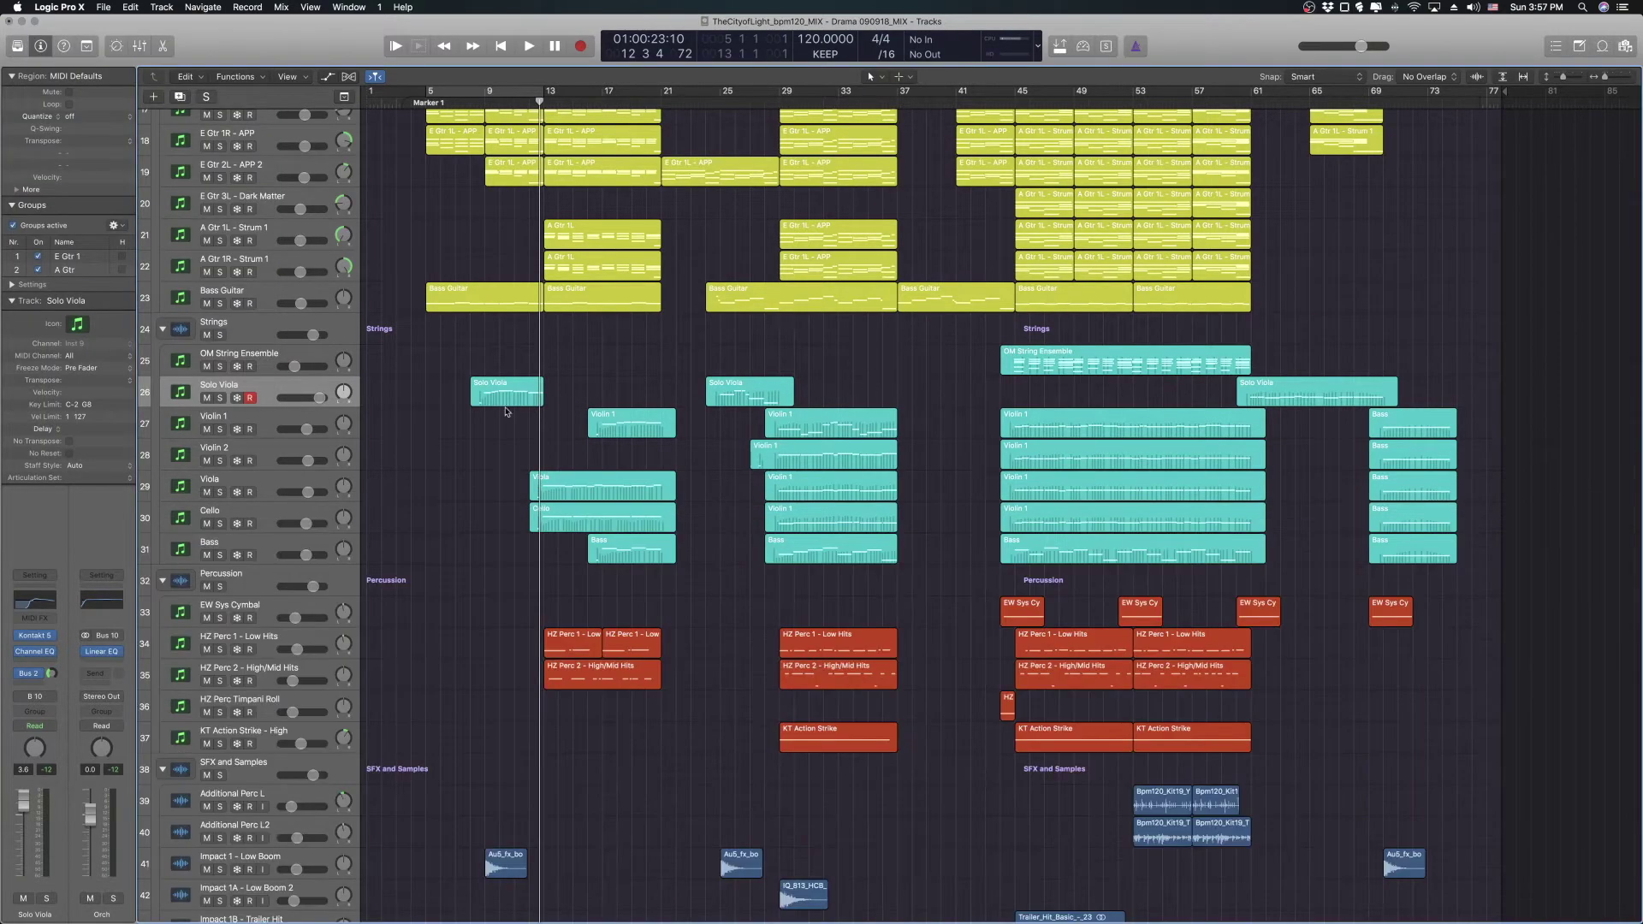
- Select the Bass Guitar track and look over the arrangement down to the Percussion and SFX and Samples groups
scroll(483, 414, up, 2)
click(268, 368)
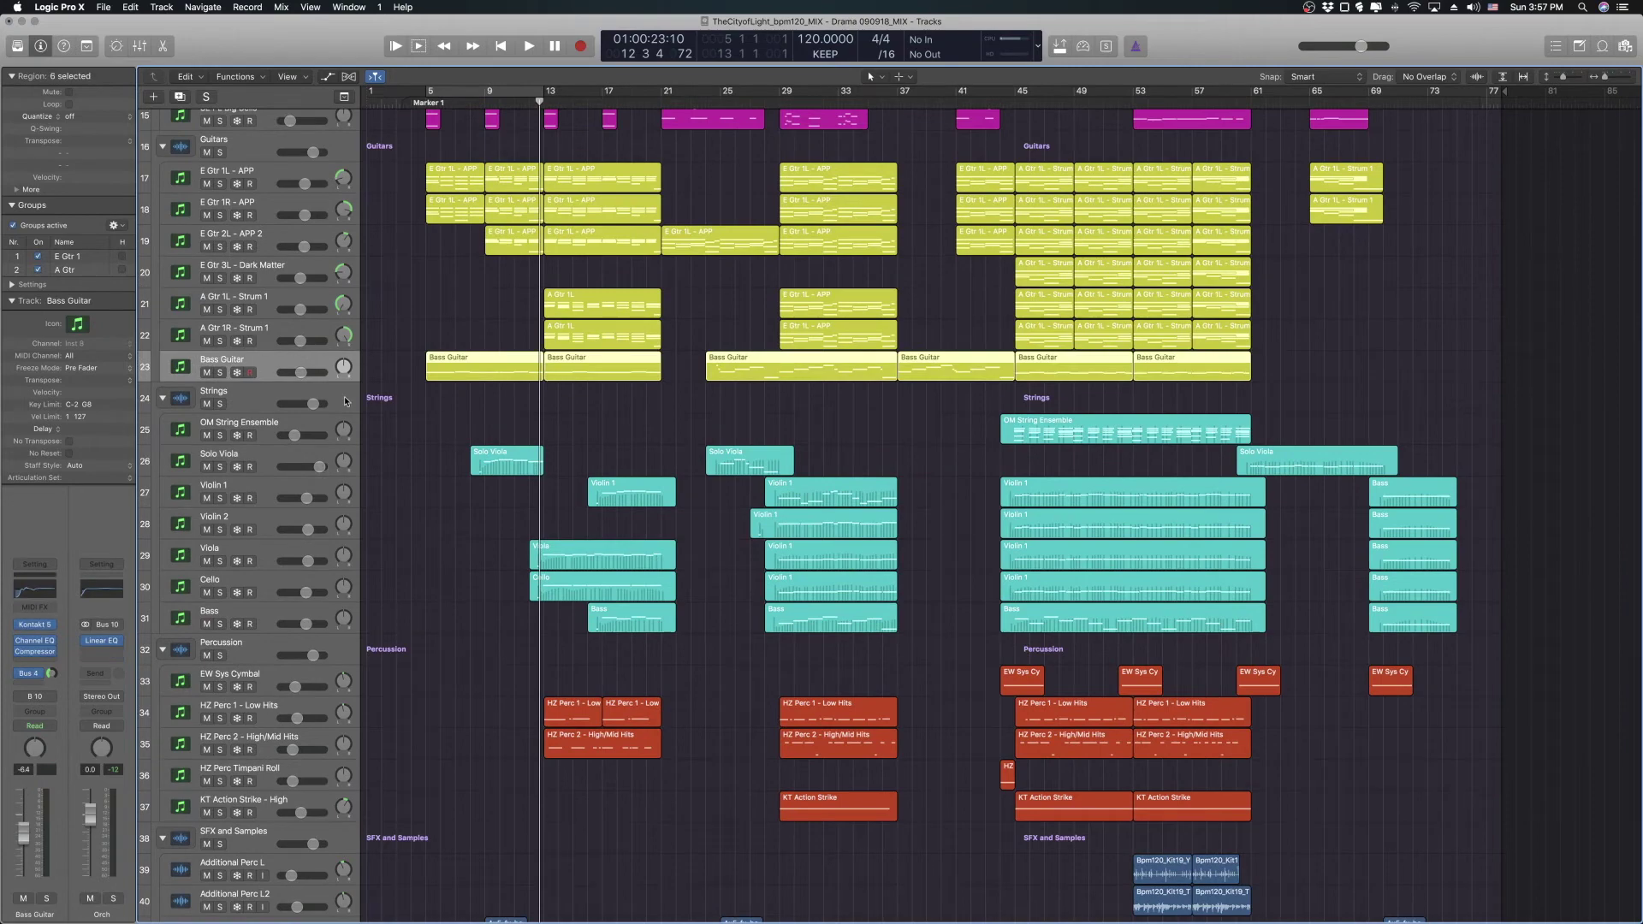
scroll(424, 332, up, 6)
scroll(411, 359, up, 4)
scroll(403, 389, down, 10)
scroll(395, 393, down, 2)
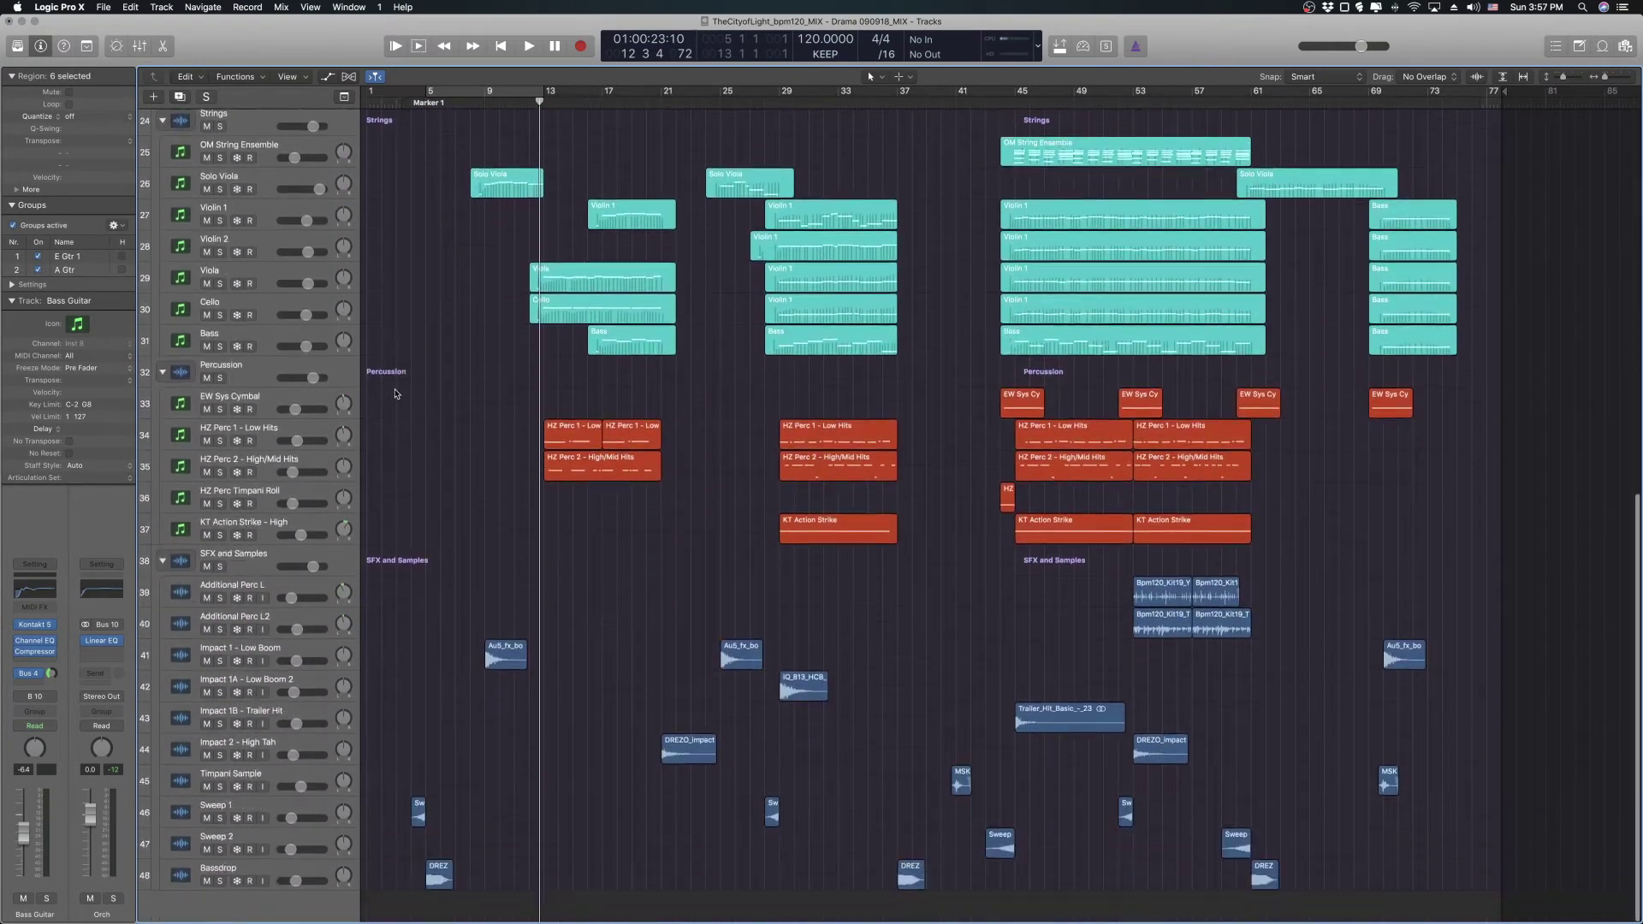
- Solo the HZ Perc 1 - Low Hits and HZ Perc 2 - High/Mid Hits tracks and play them from bar 13
scroll(395, 393, up, 5)
scroll(395, 394, down, 3)
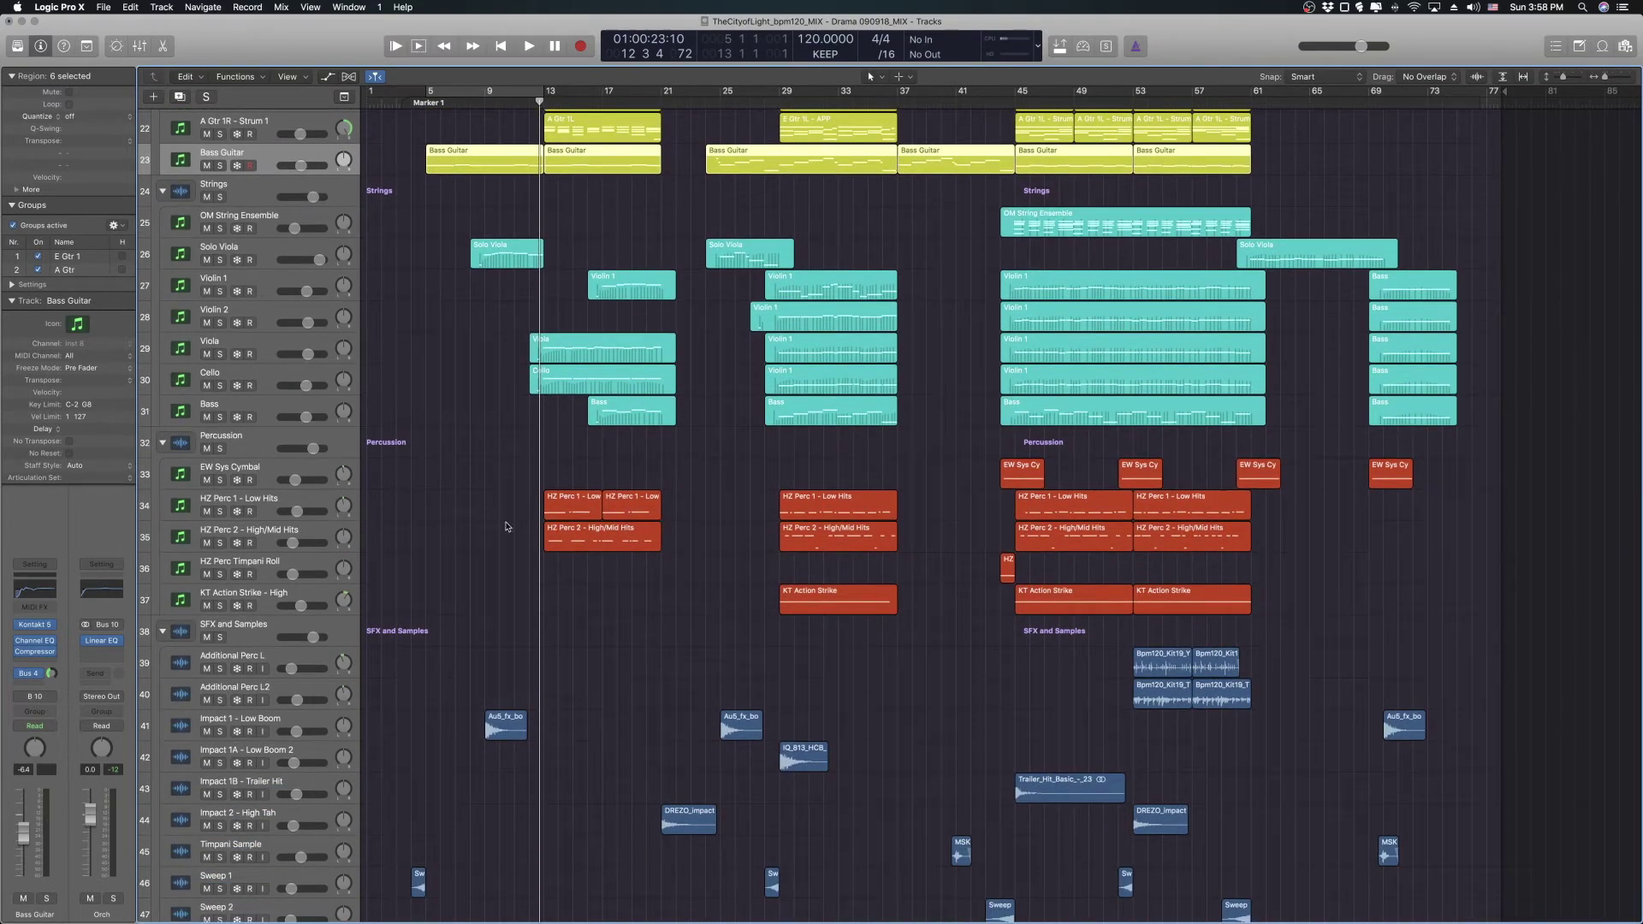
click(275, 502)
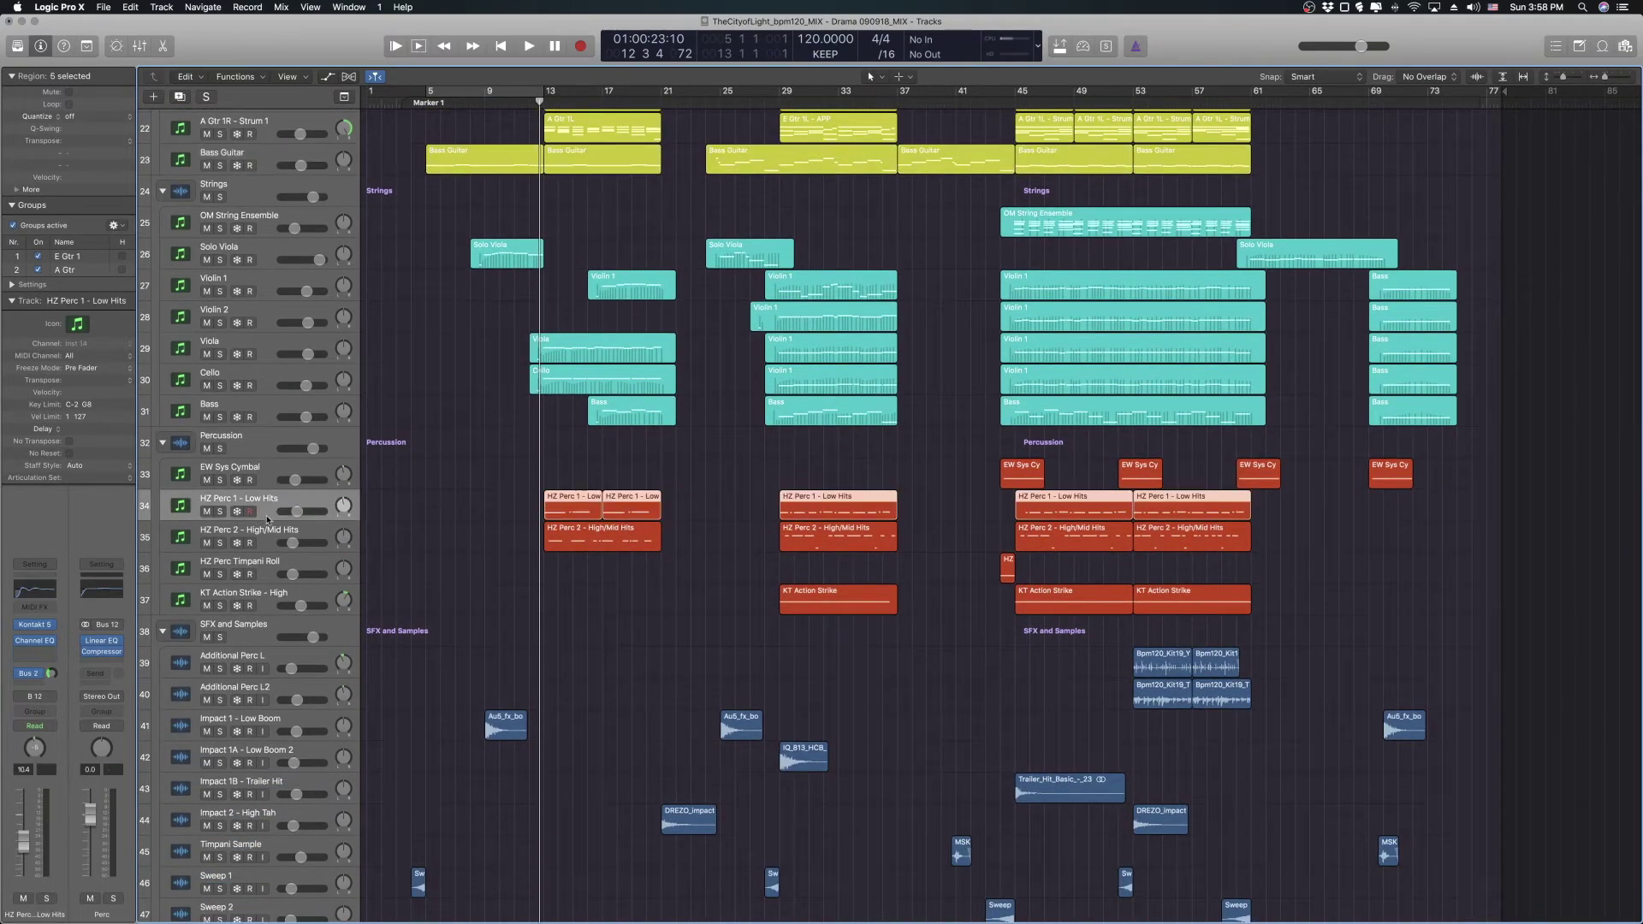
click(543, 102)
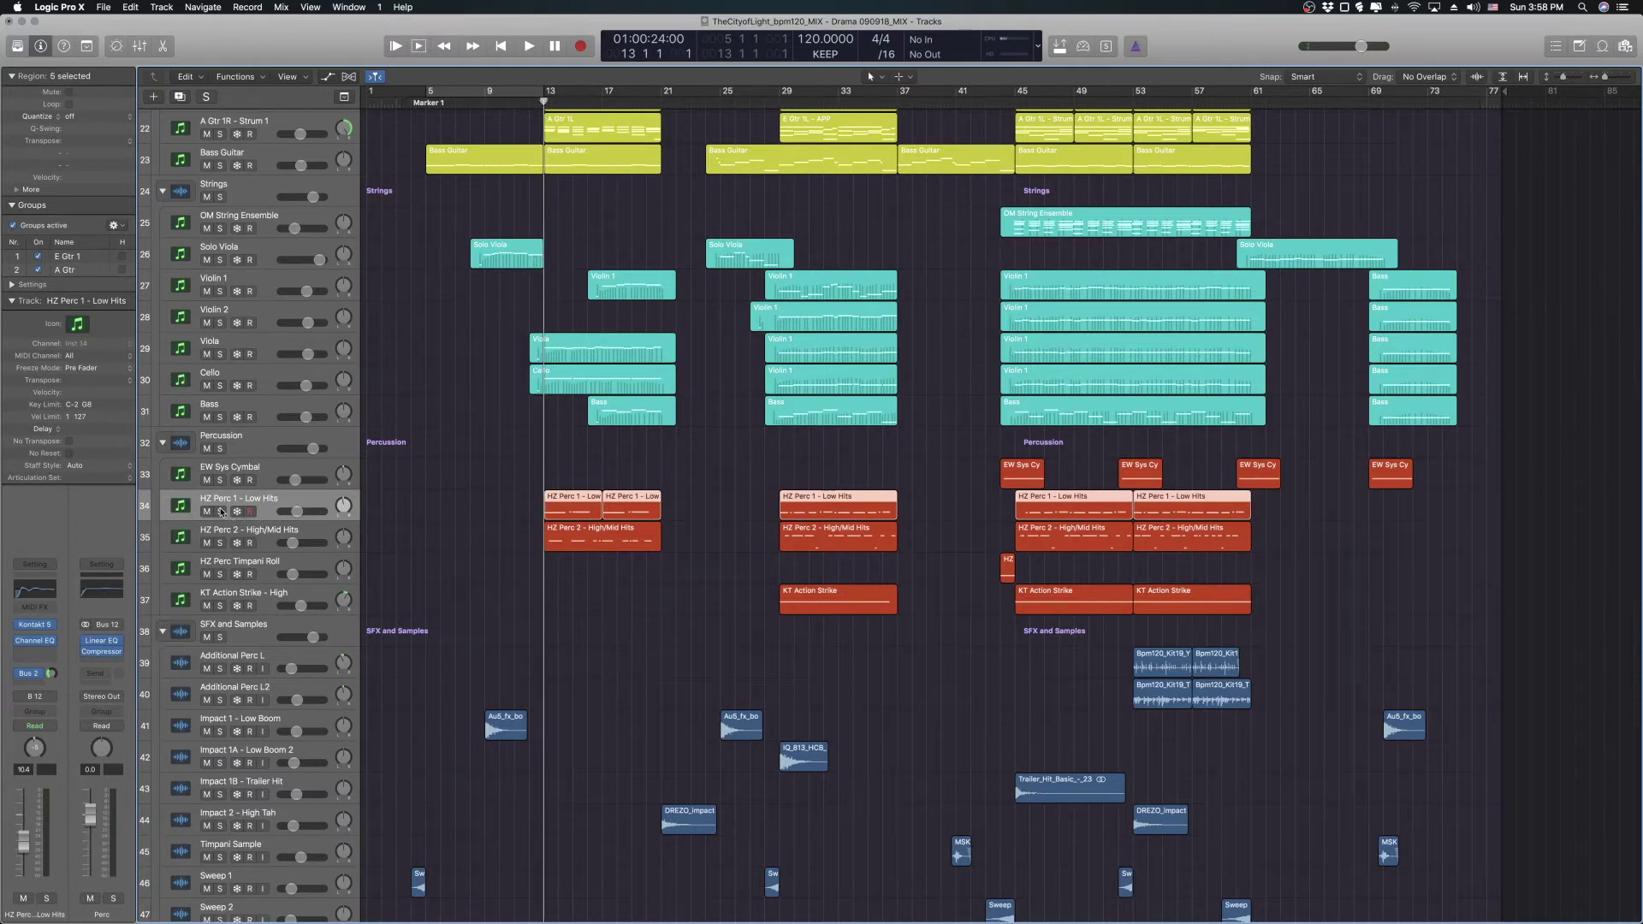
drag(220, 511, 219, 543)
key(space)
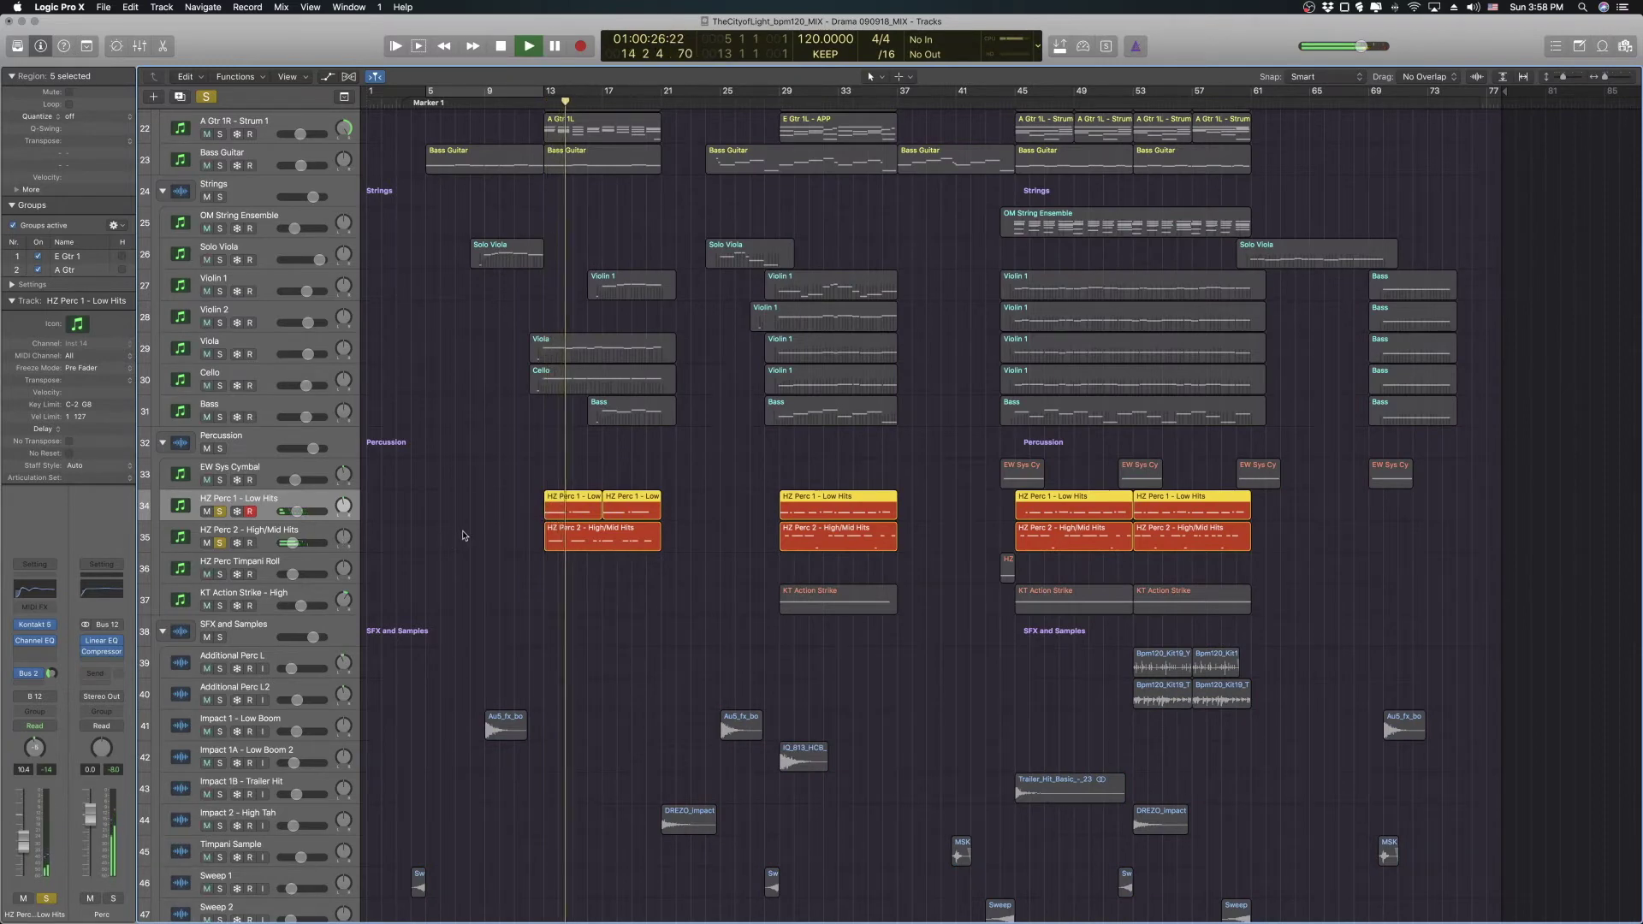
key(space)
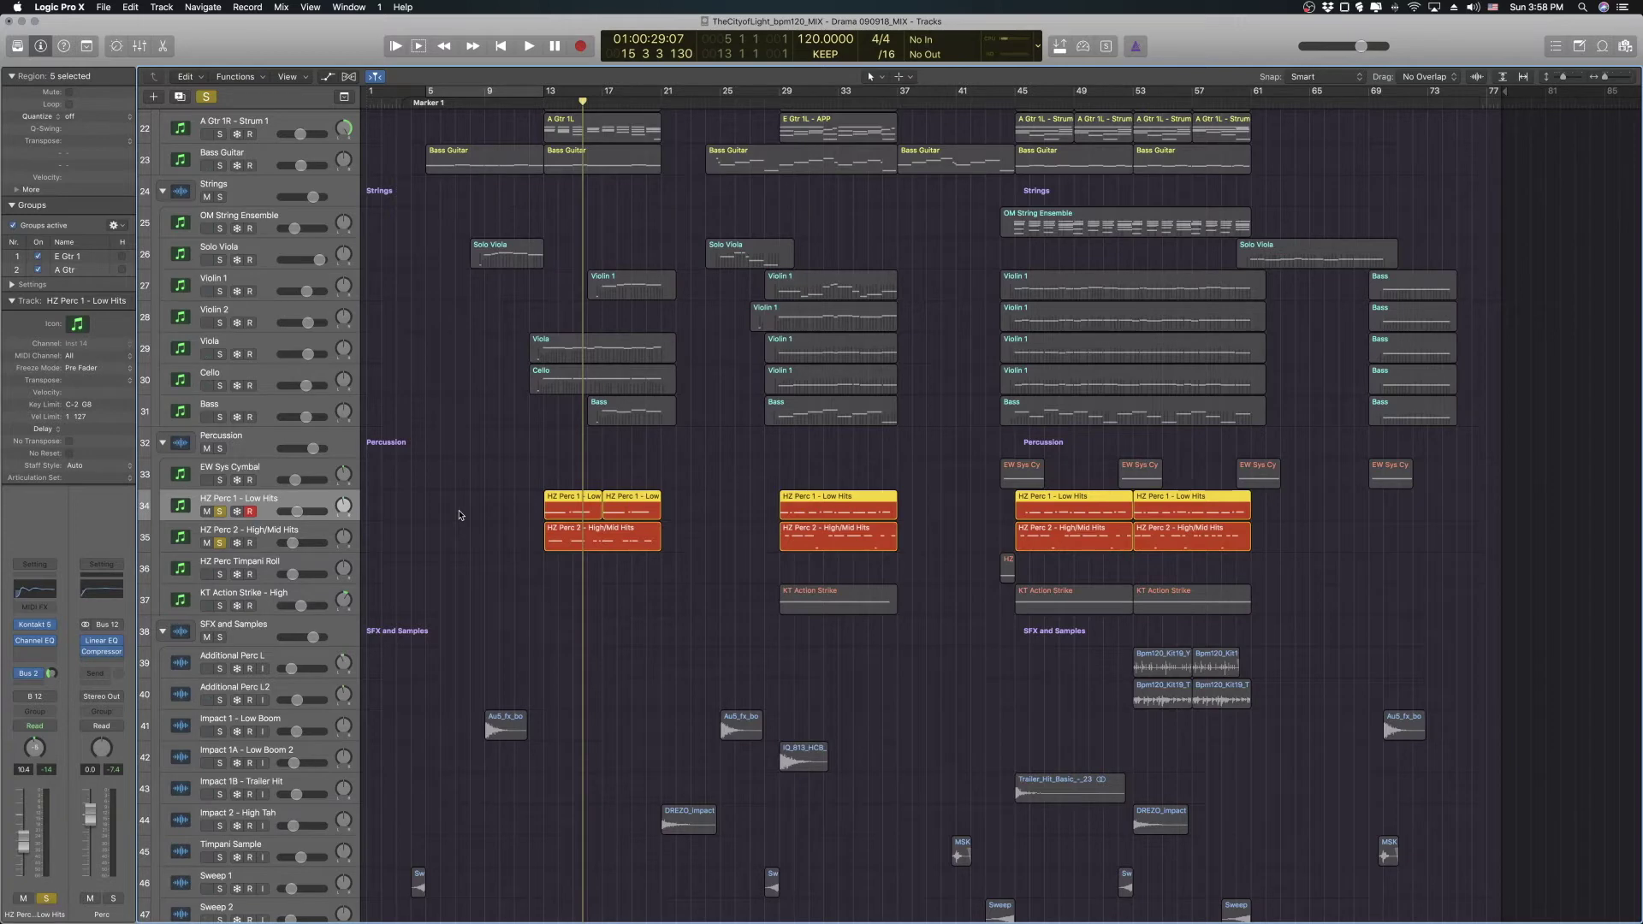
- View the Kontakt Action Strikes instrument on the KT Action Strike - High track and close its window
click(266, 548)
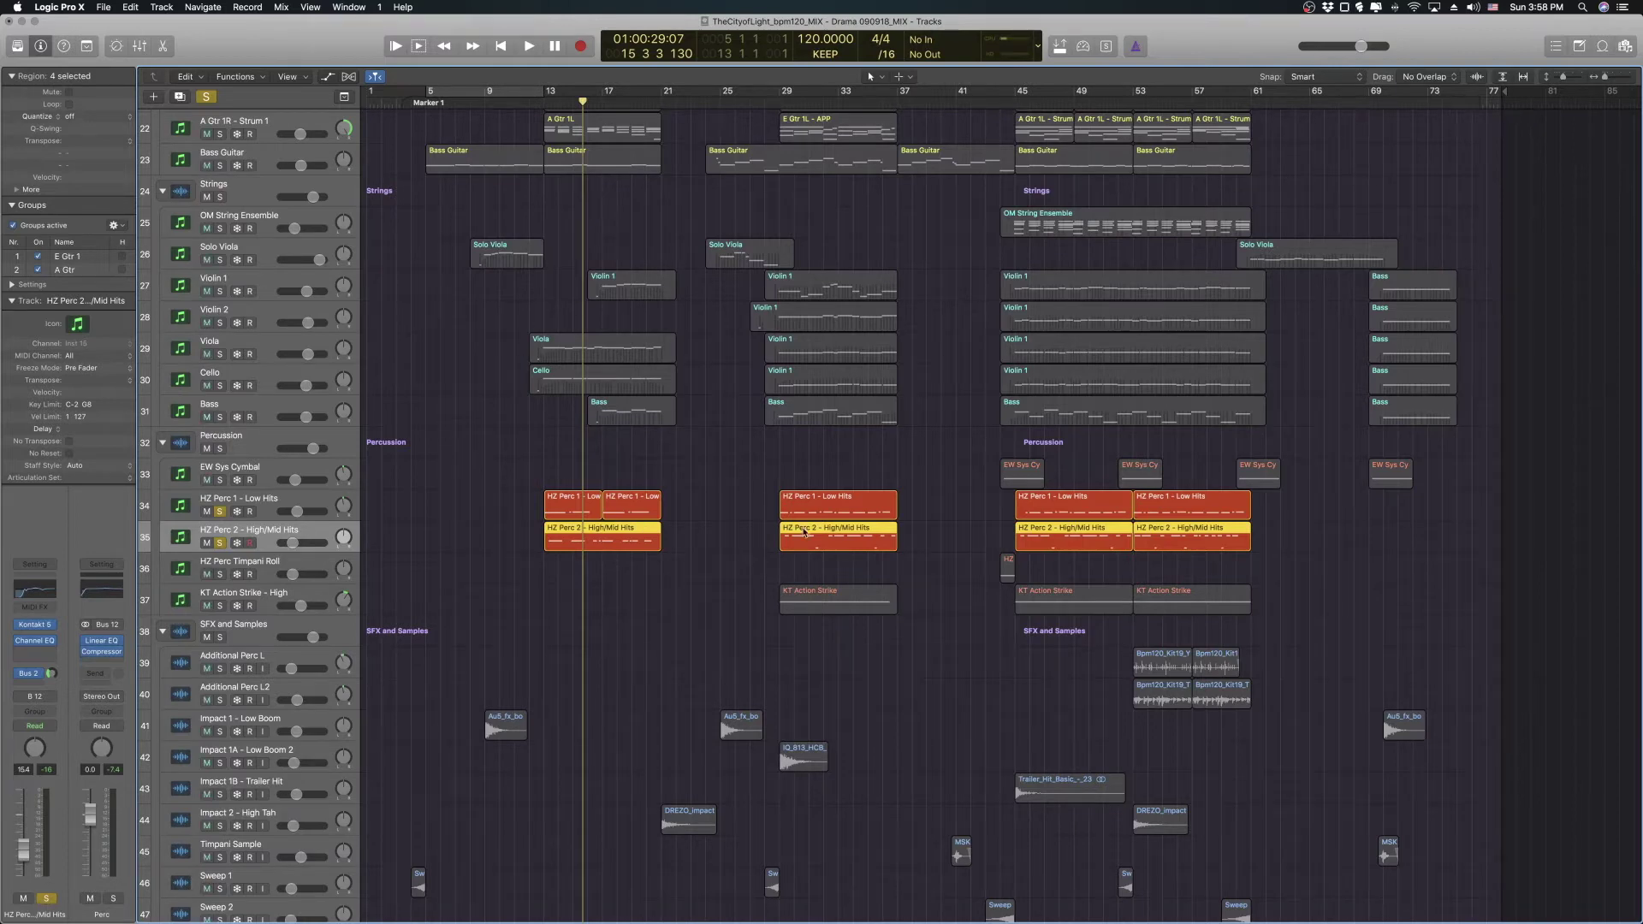
click(271, 600)
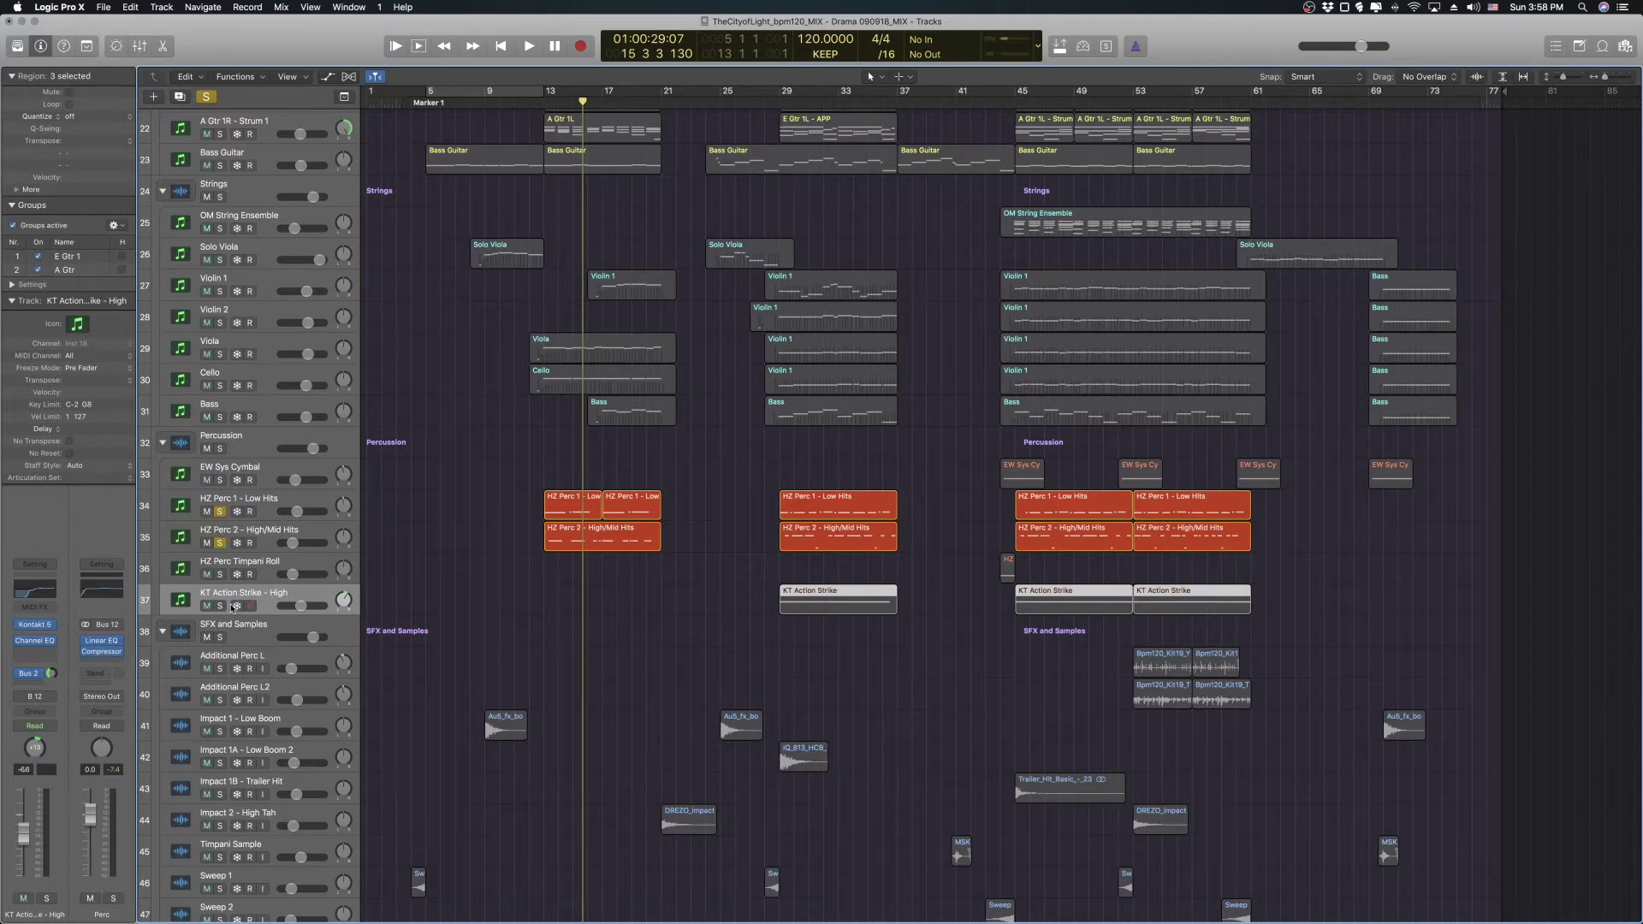
click(34, 623)
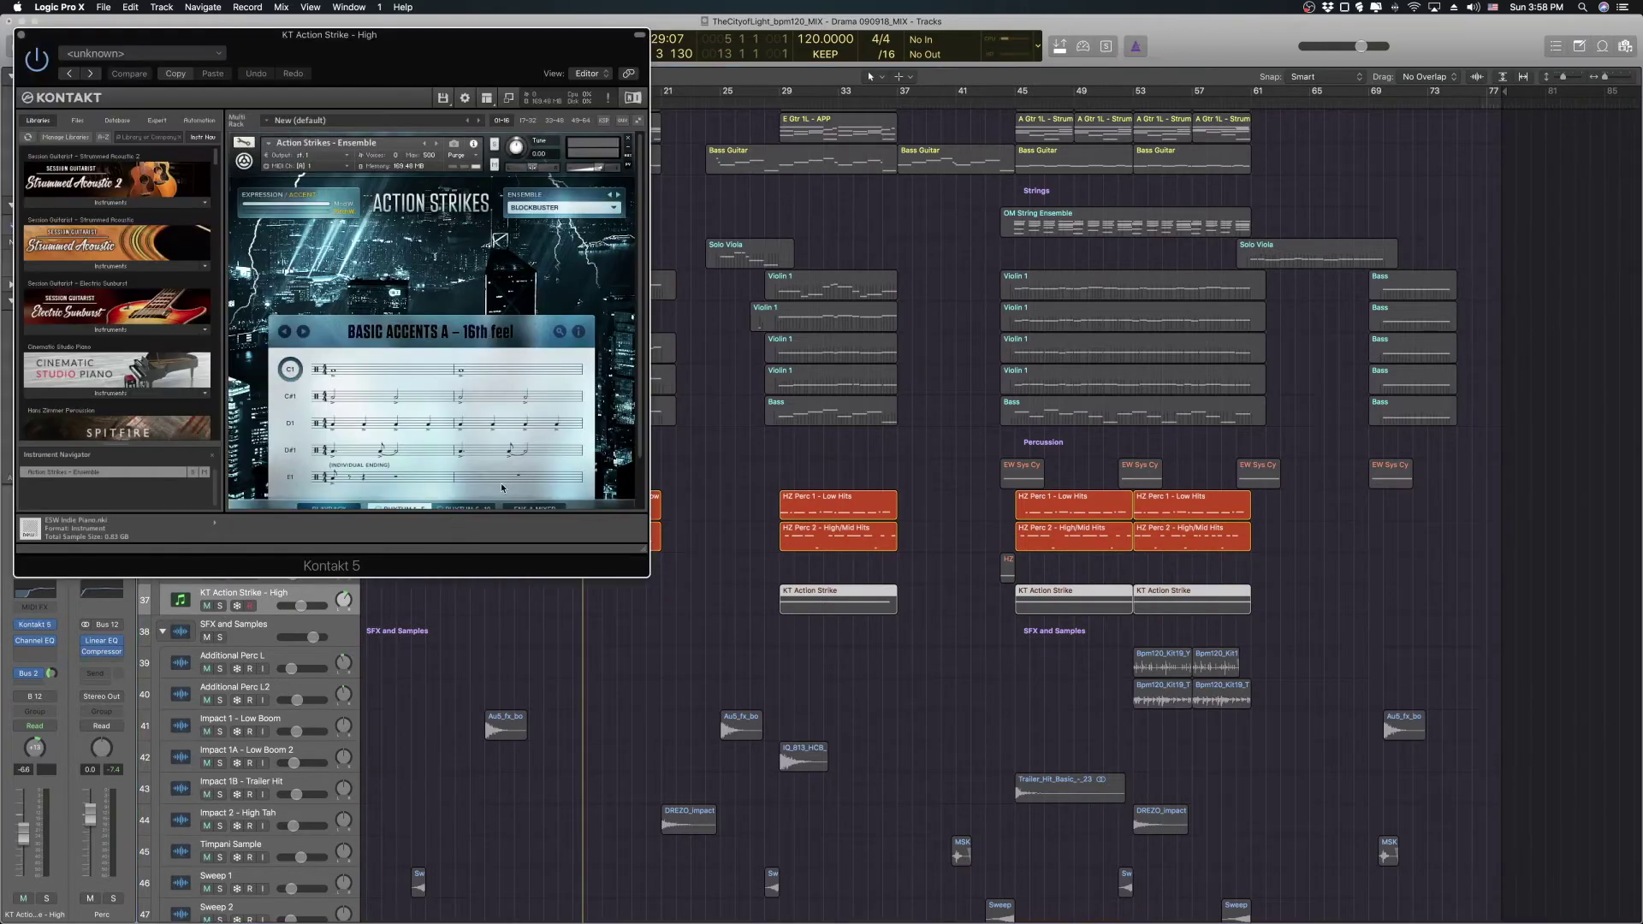
drag(450, 58, 585, 152)
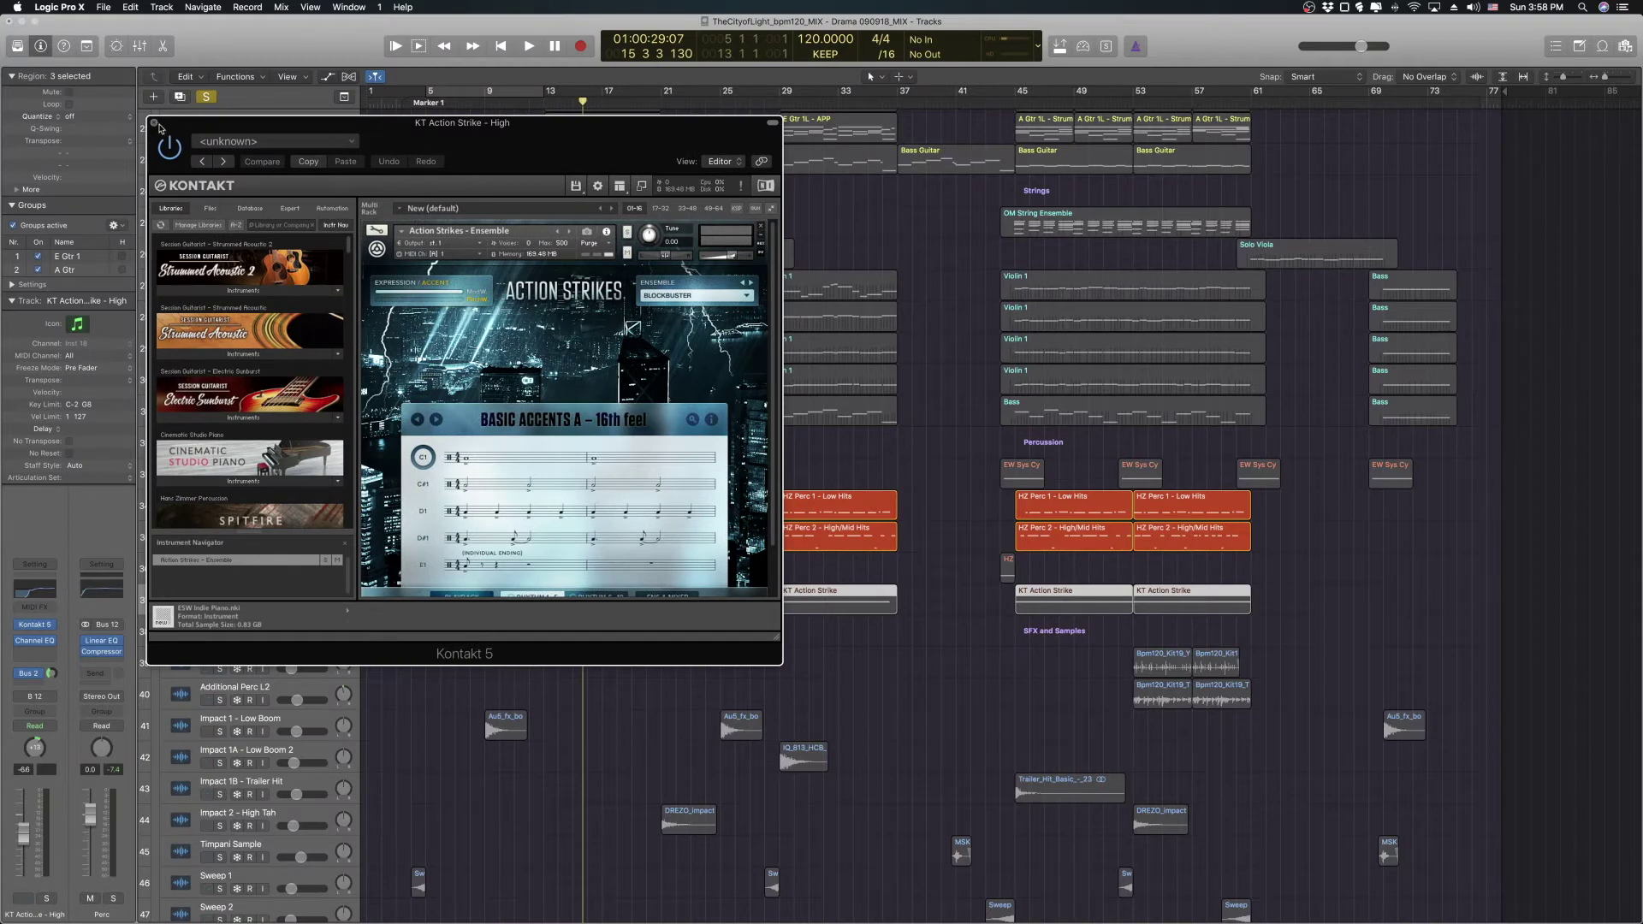
click(158, 126)
- Clear the existing solos, solo only KT Action Strike - High, and play it from bar 29
click(206, 97)
click(220, 606)
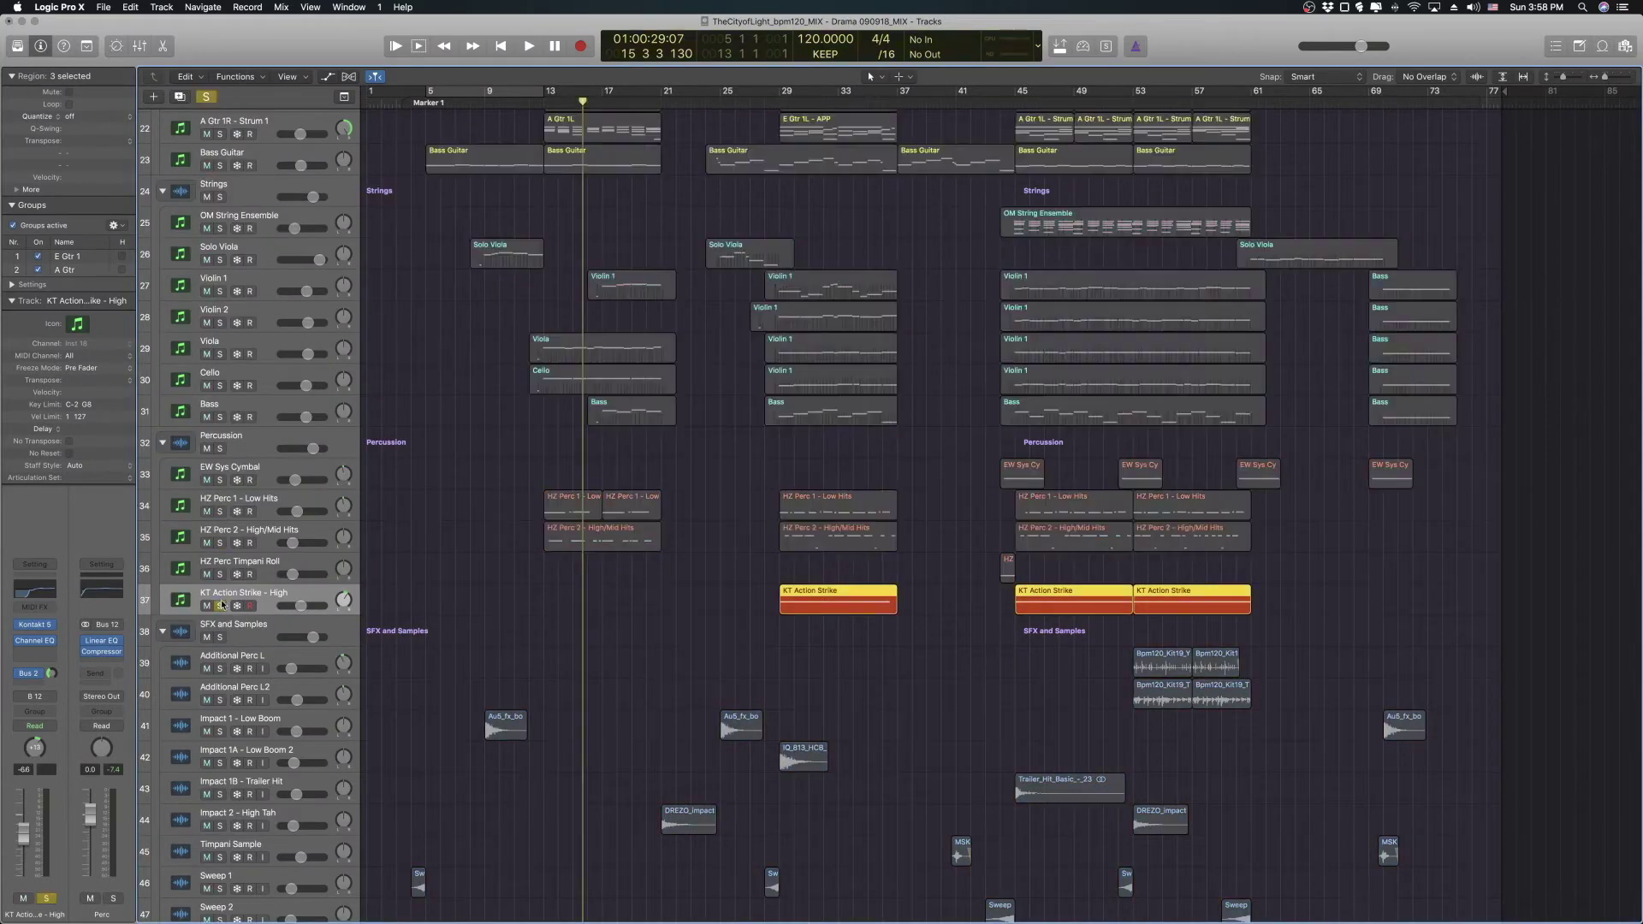
click(773, 101)
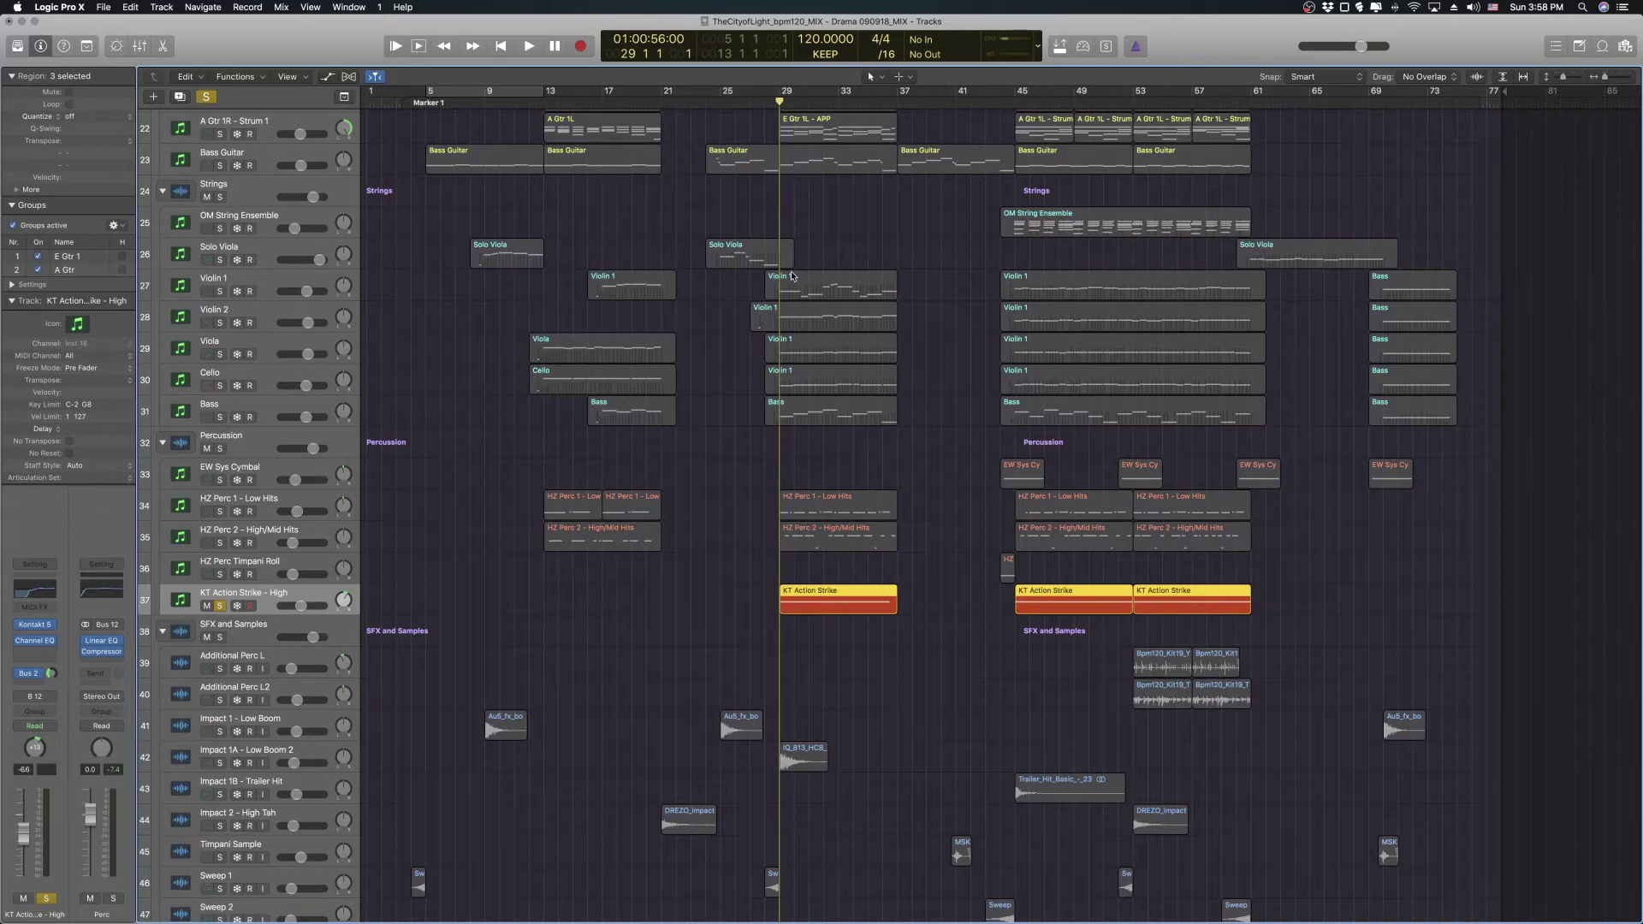
key(space)
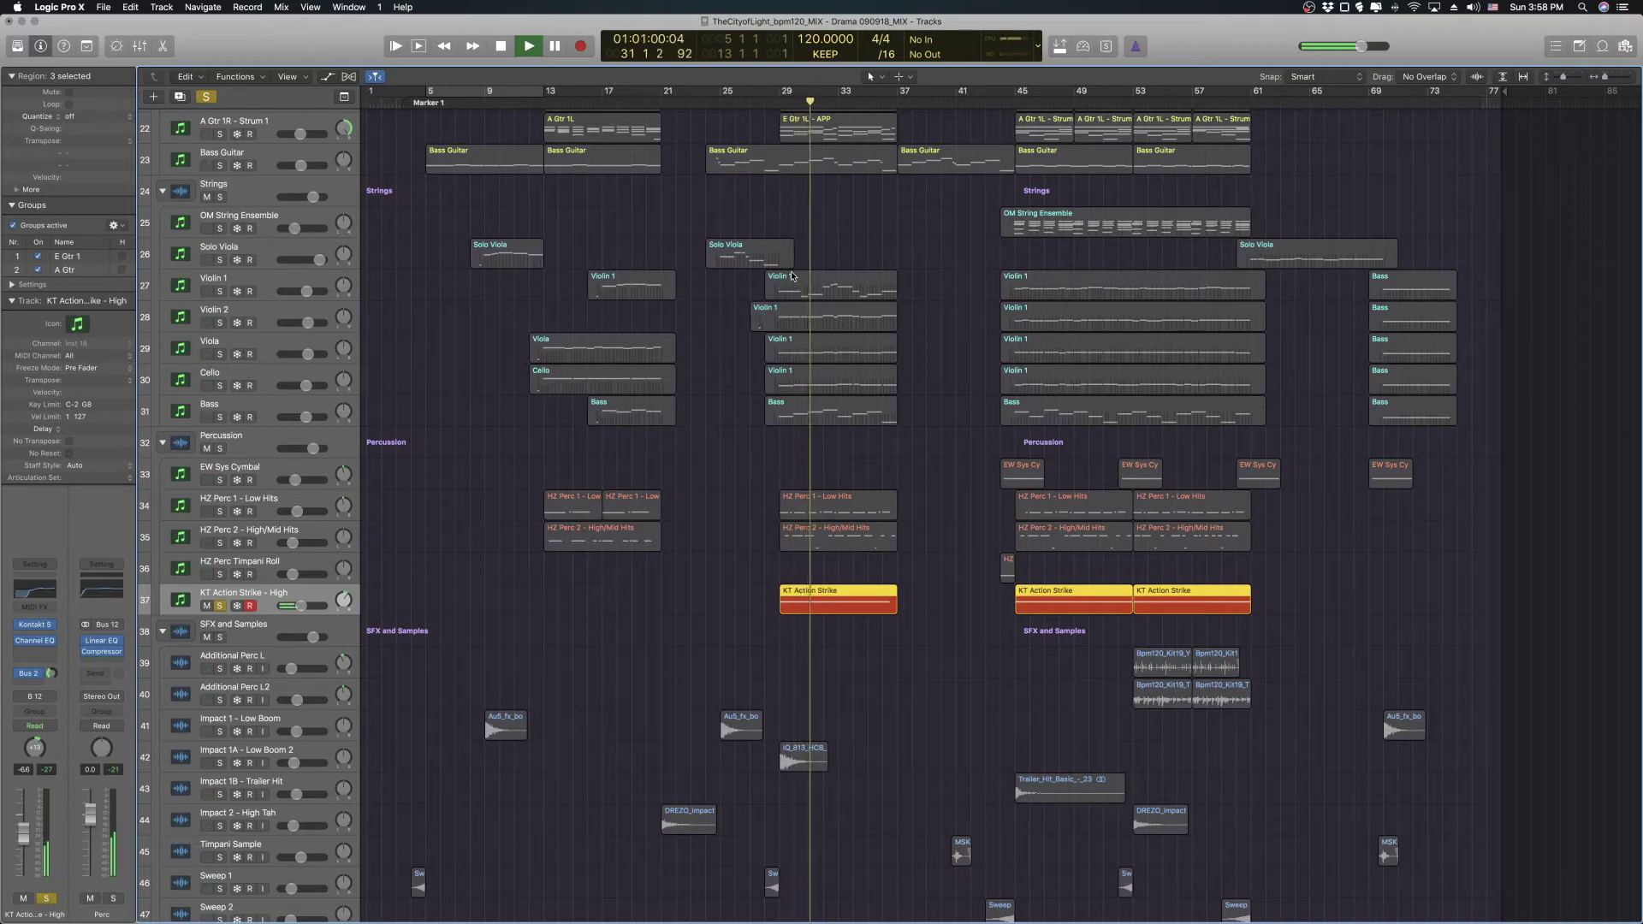
key(space)
- Add both HZ Perc hits tracks to the solo and play them with KT Action Strike from bar 29
click(219, 511)
click(219, 542)
click(779, 94)
key(space)
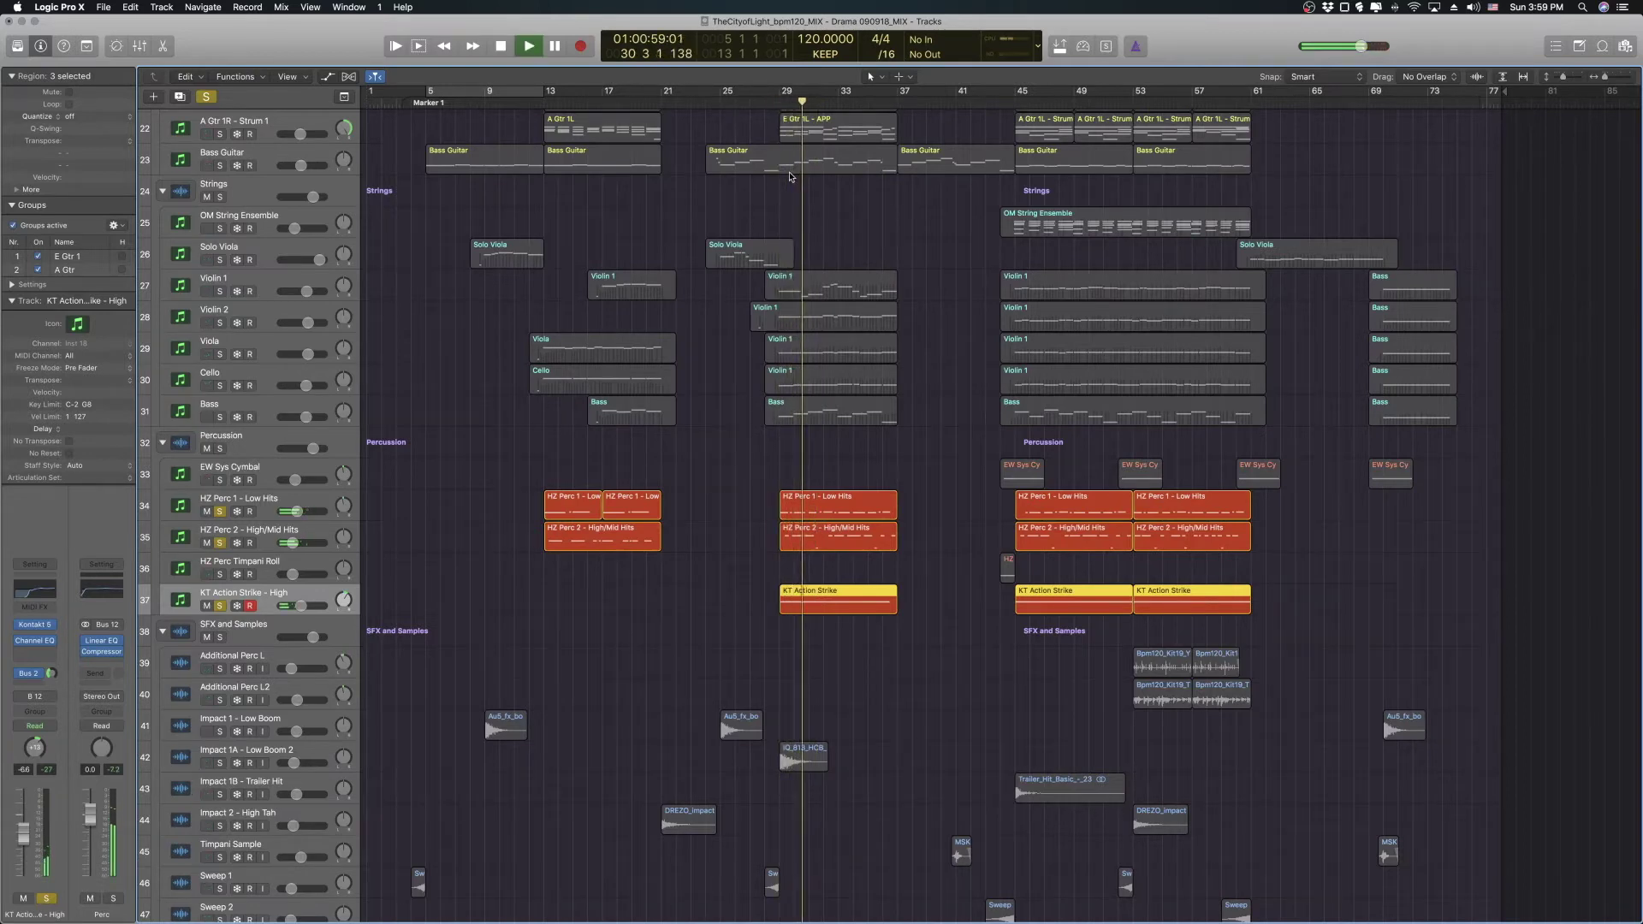
key(space)
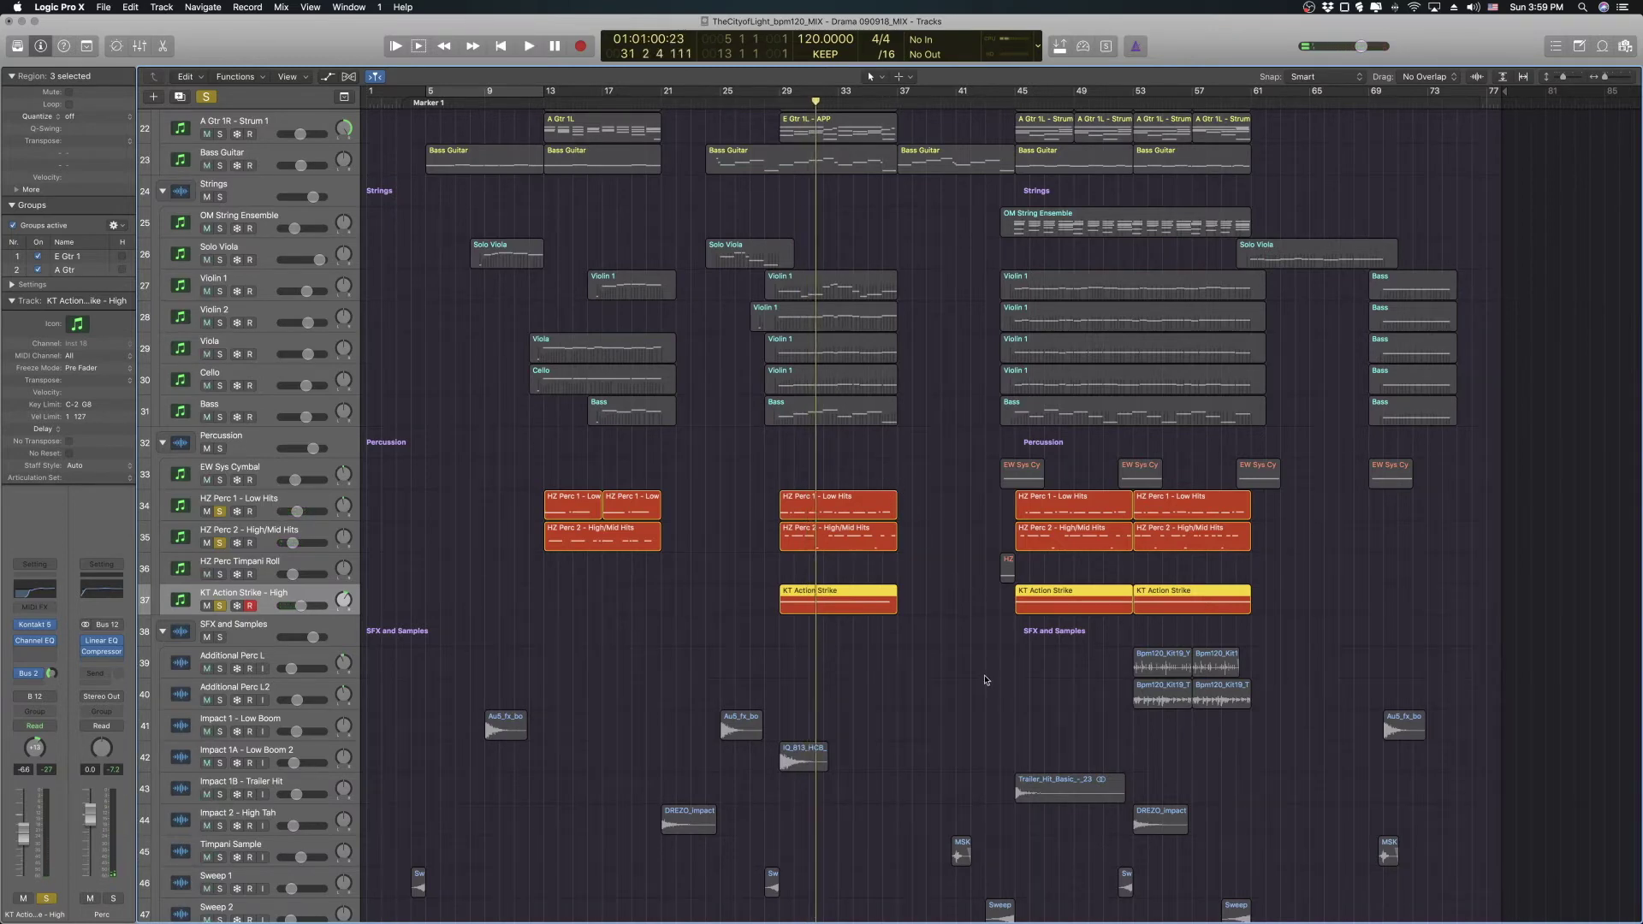
- Also solo Impact 1B - Trailer Hit, Additional Perc L and Additional Perc L2, and play briefly from around bar 45
scroll(991, 689, down, 1)
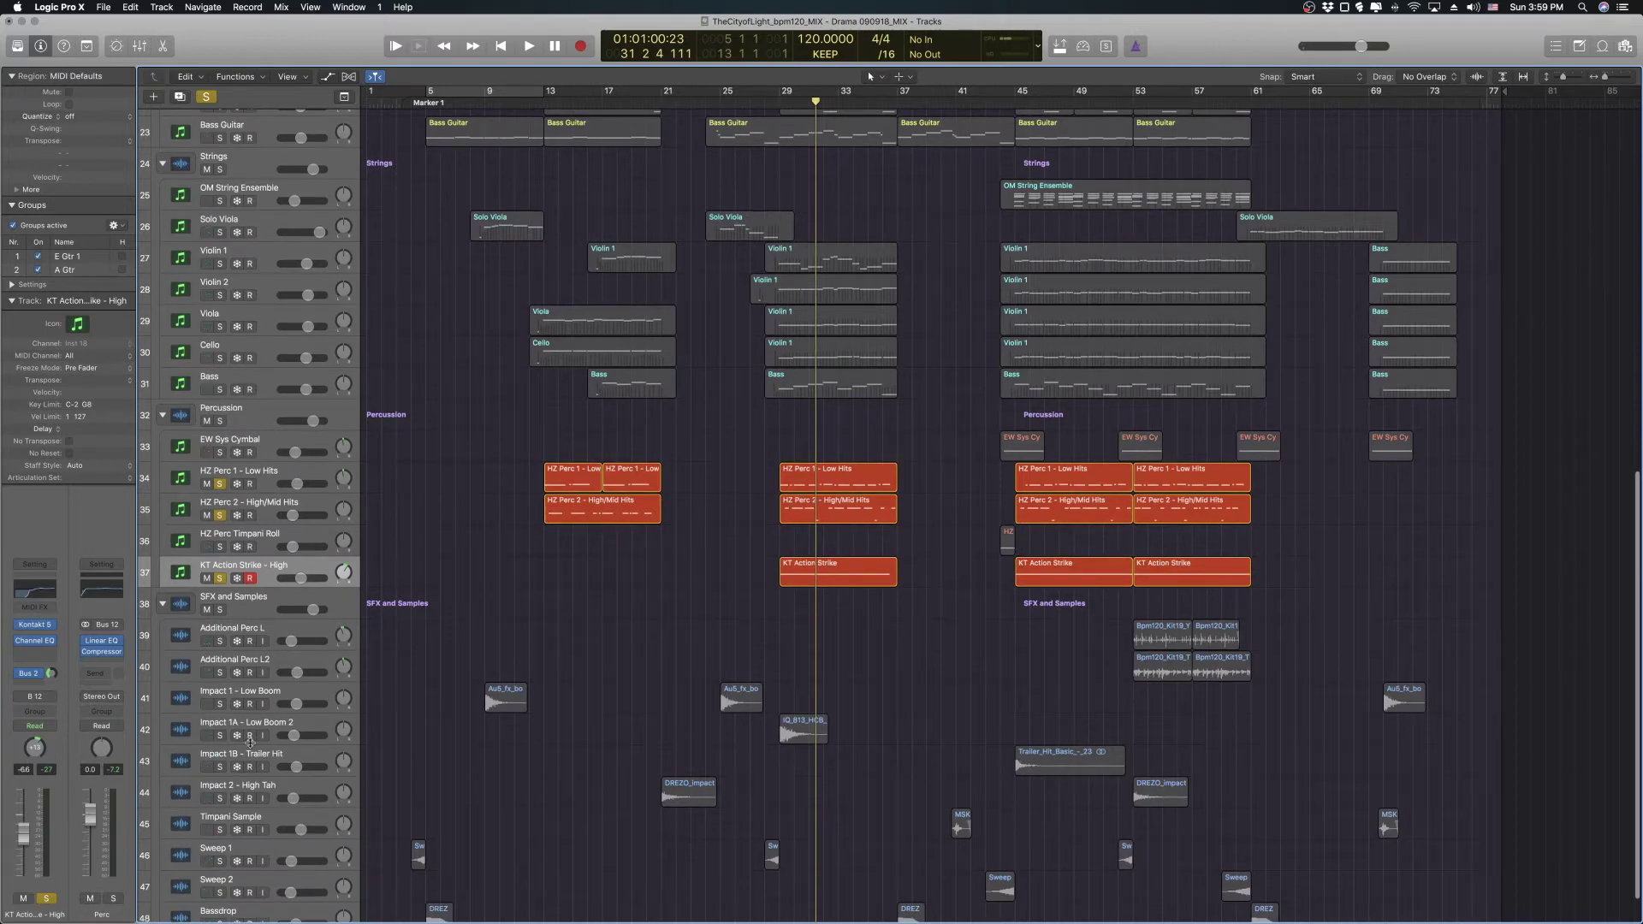
click(296, 757)
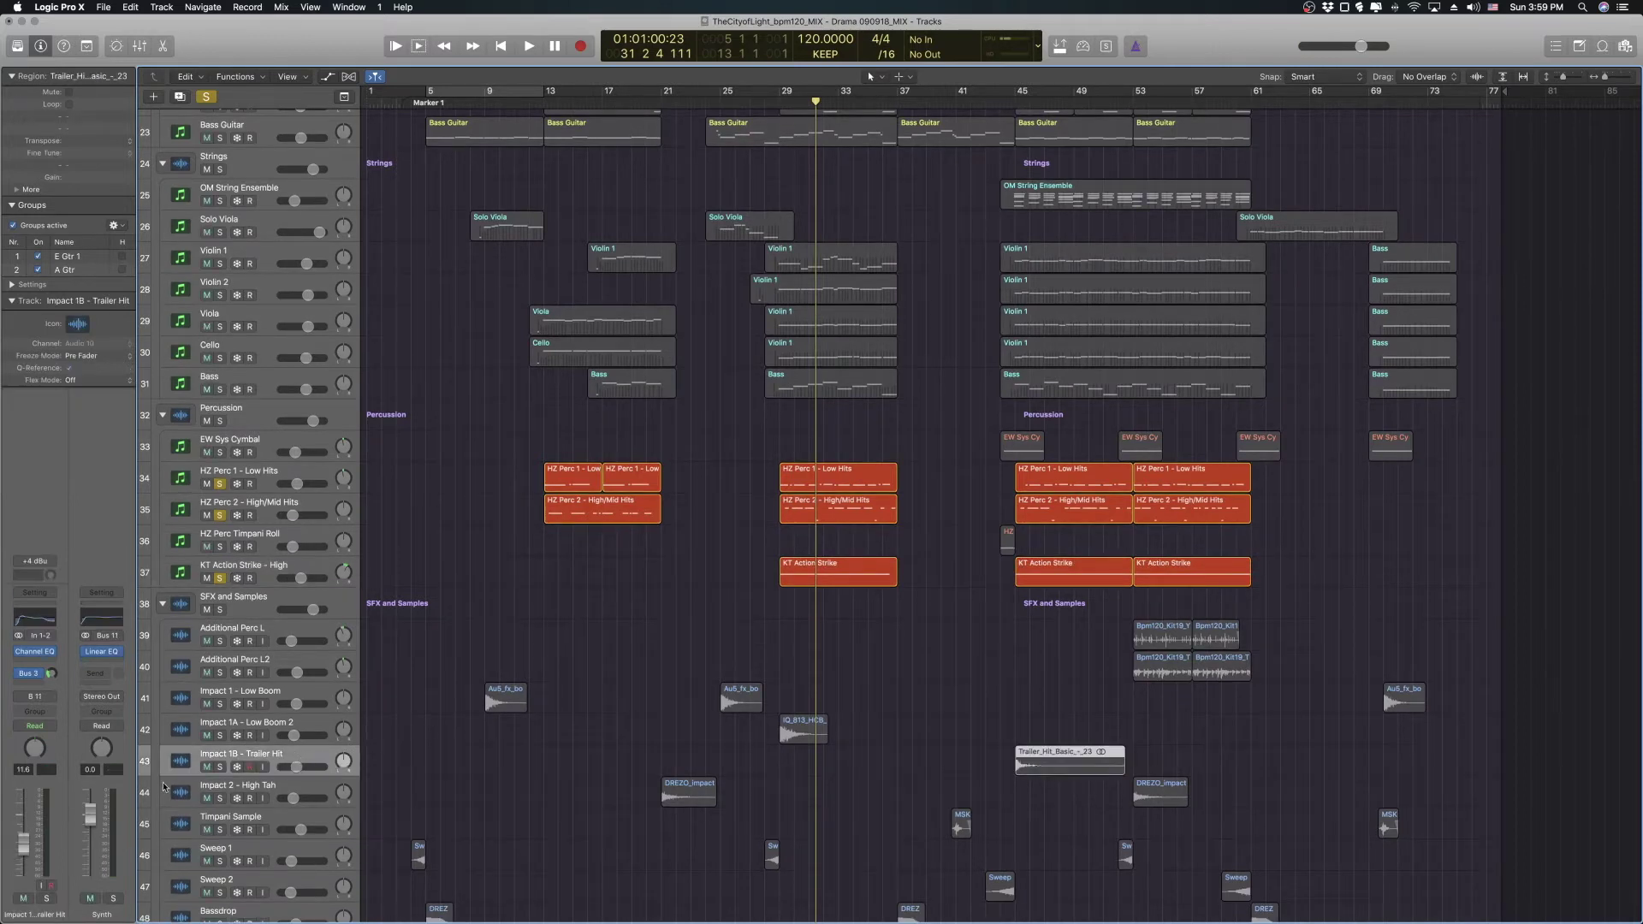
click(220, 766)
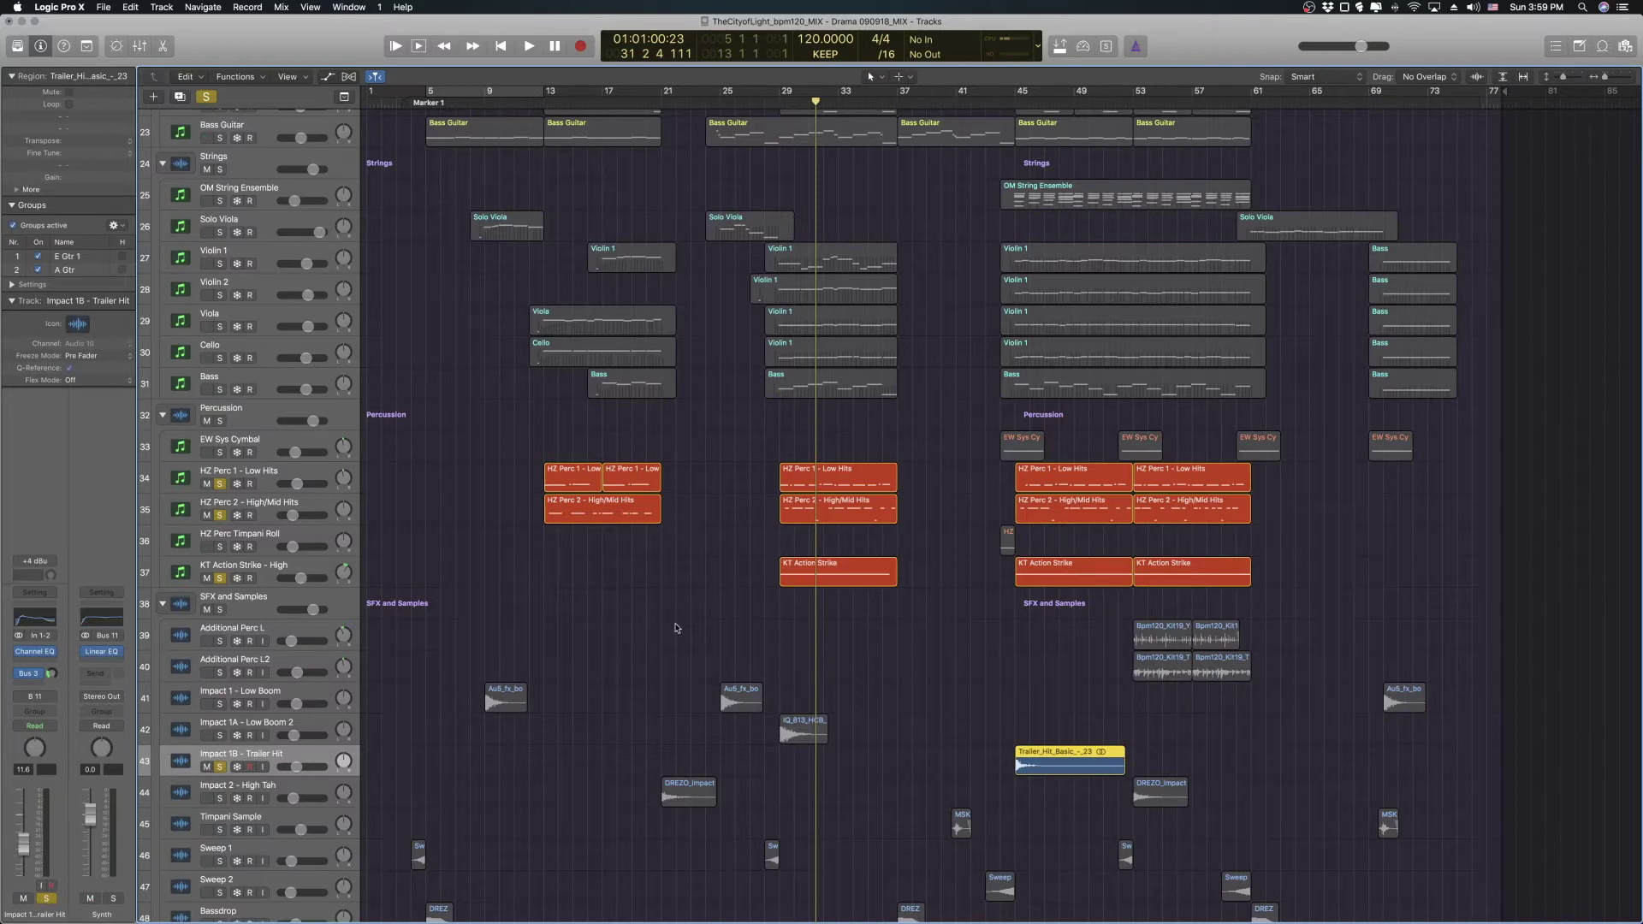
click(219, 640)
click(220, 673)
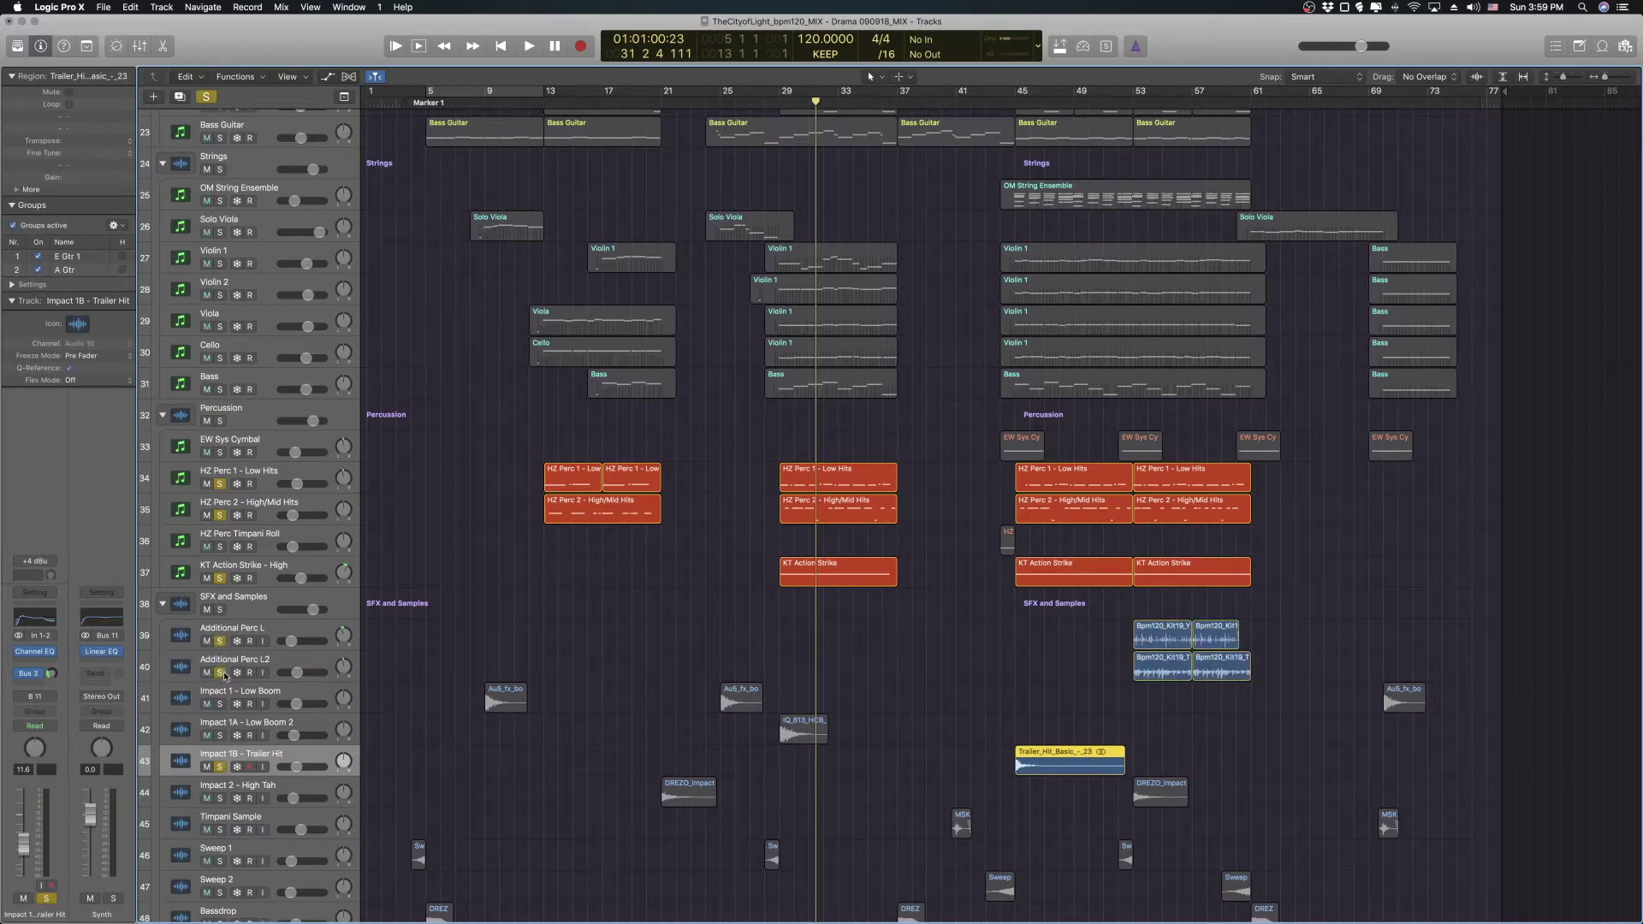
click(1021, 102)
key(space)
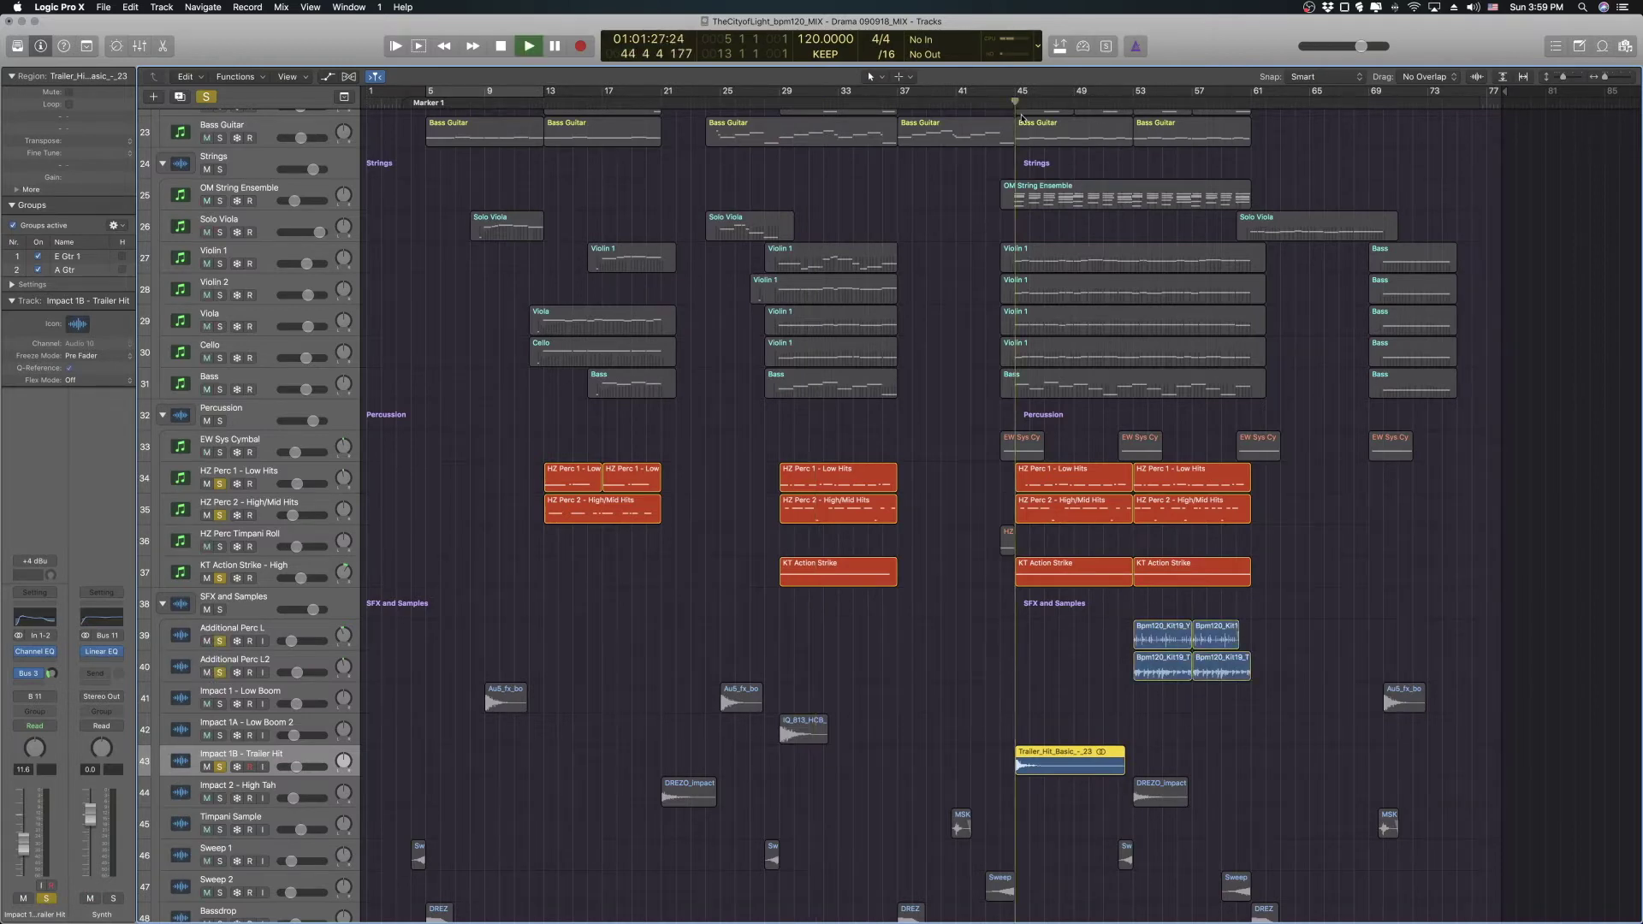
key(space)
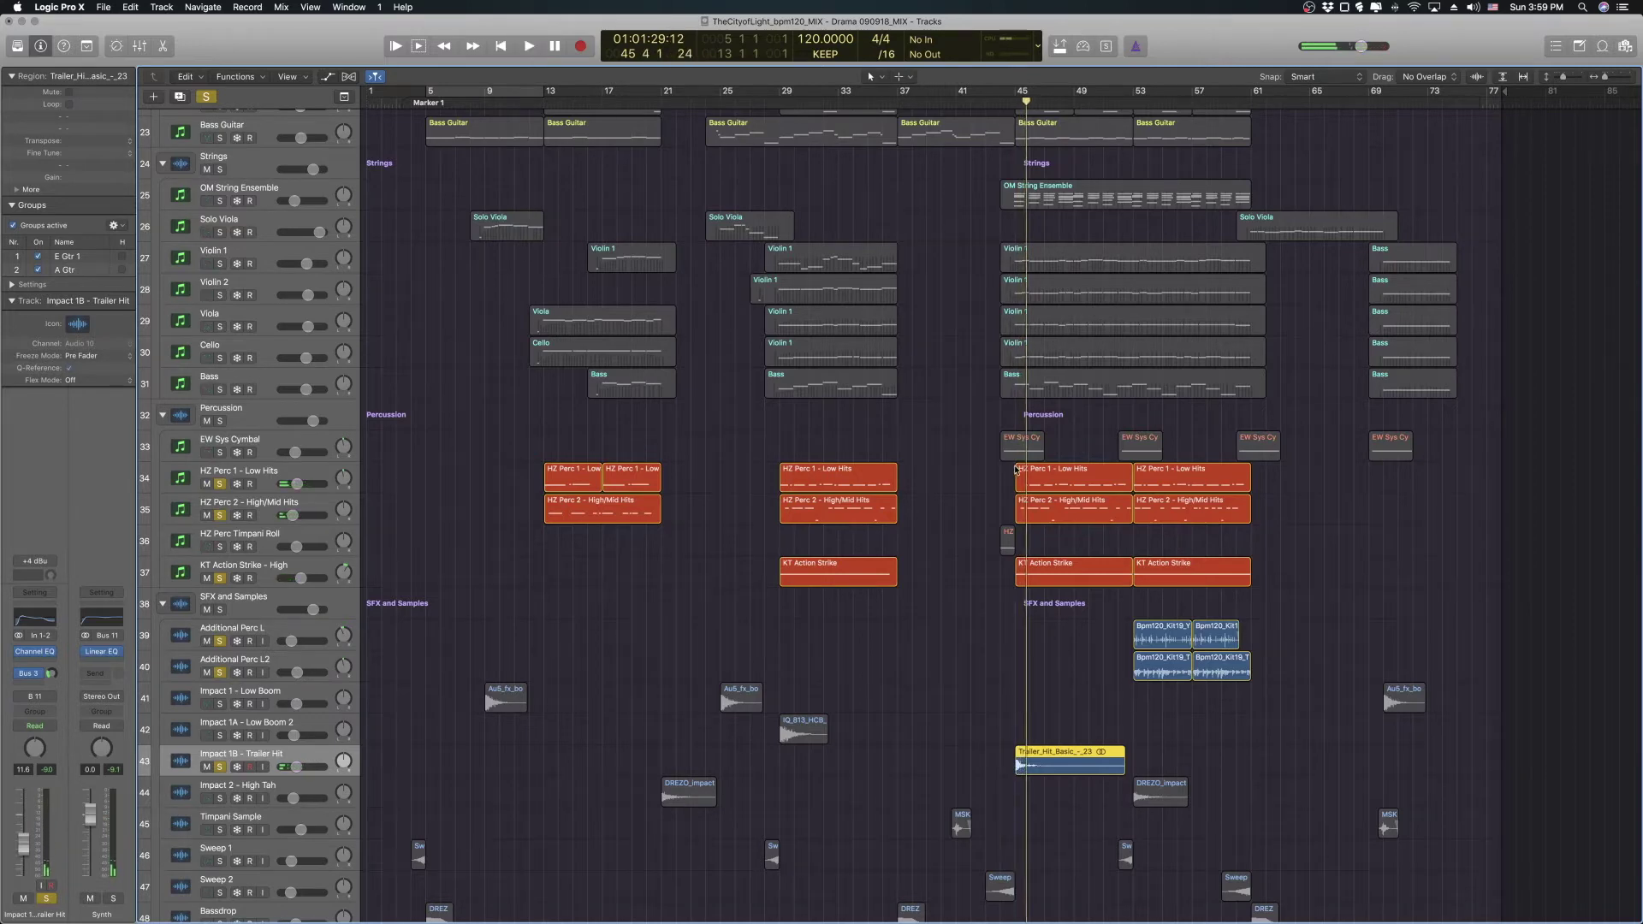
- View the notes of the HZ Perc 1 - Low Hits region at bar 45 in the Piano Roll and close the editor
click(1041, 489)
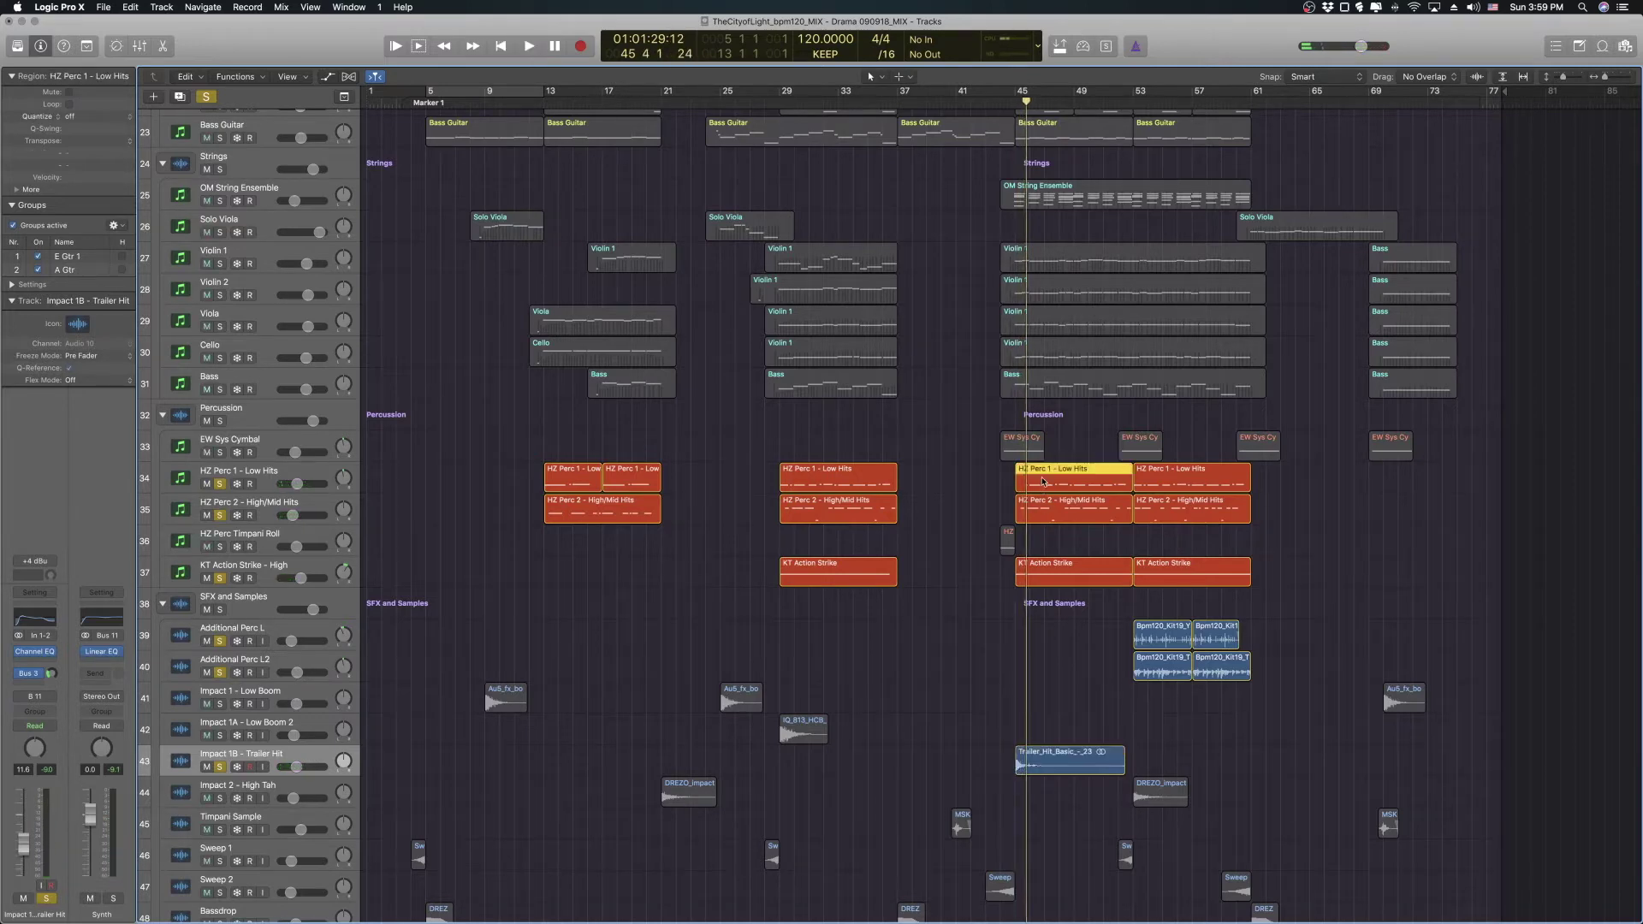
key(p)
scroll(1275, 576, right, 8)
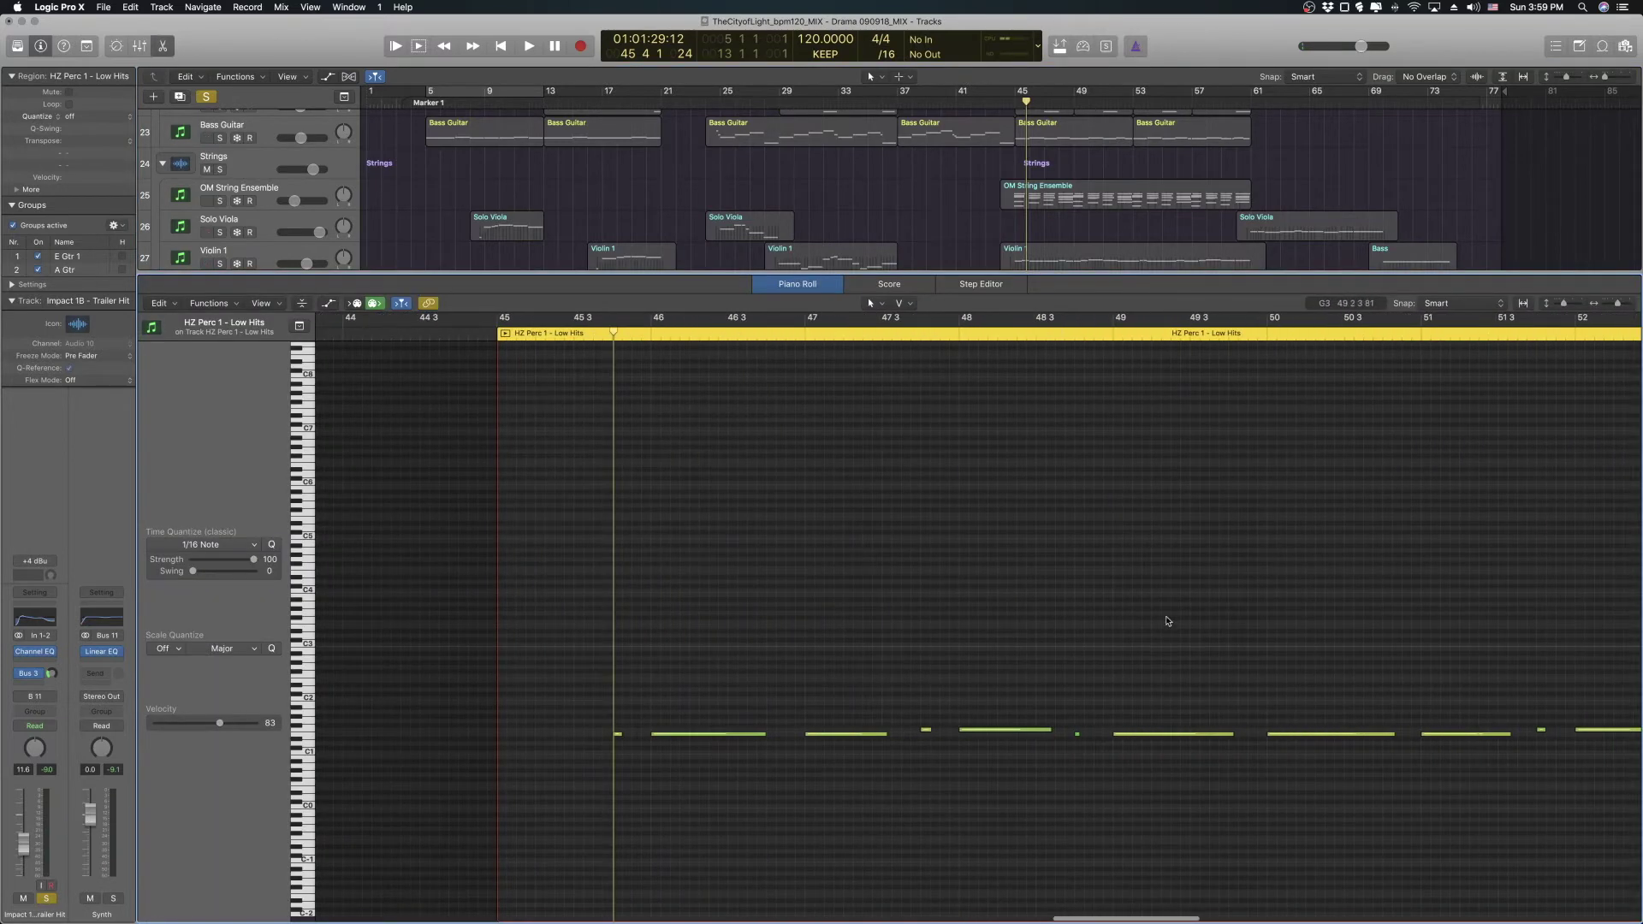
key(p)
key(p)
key(p)
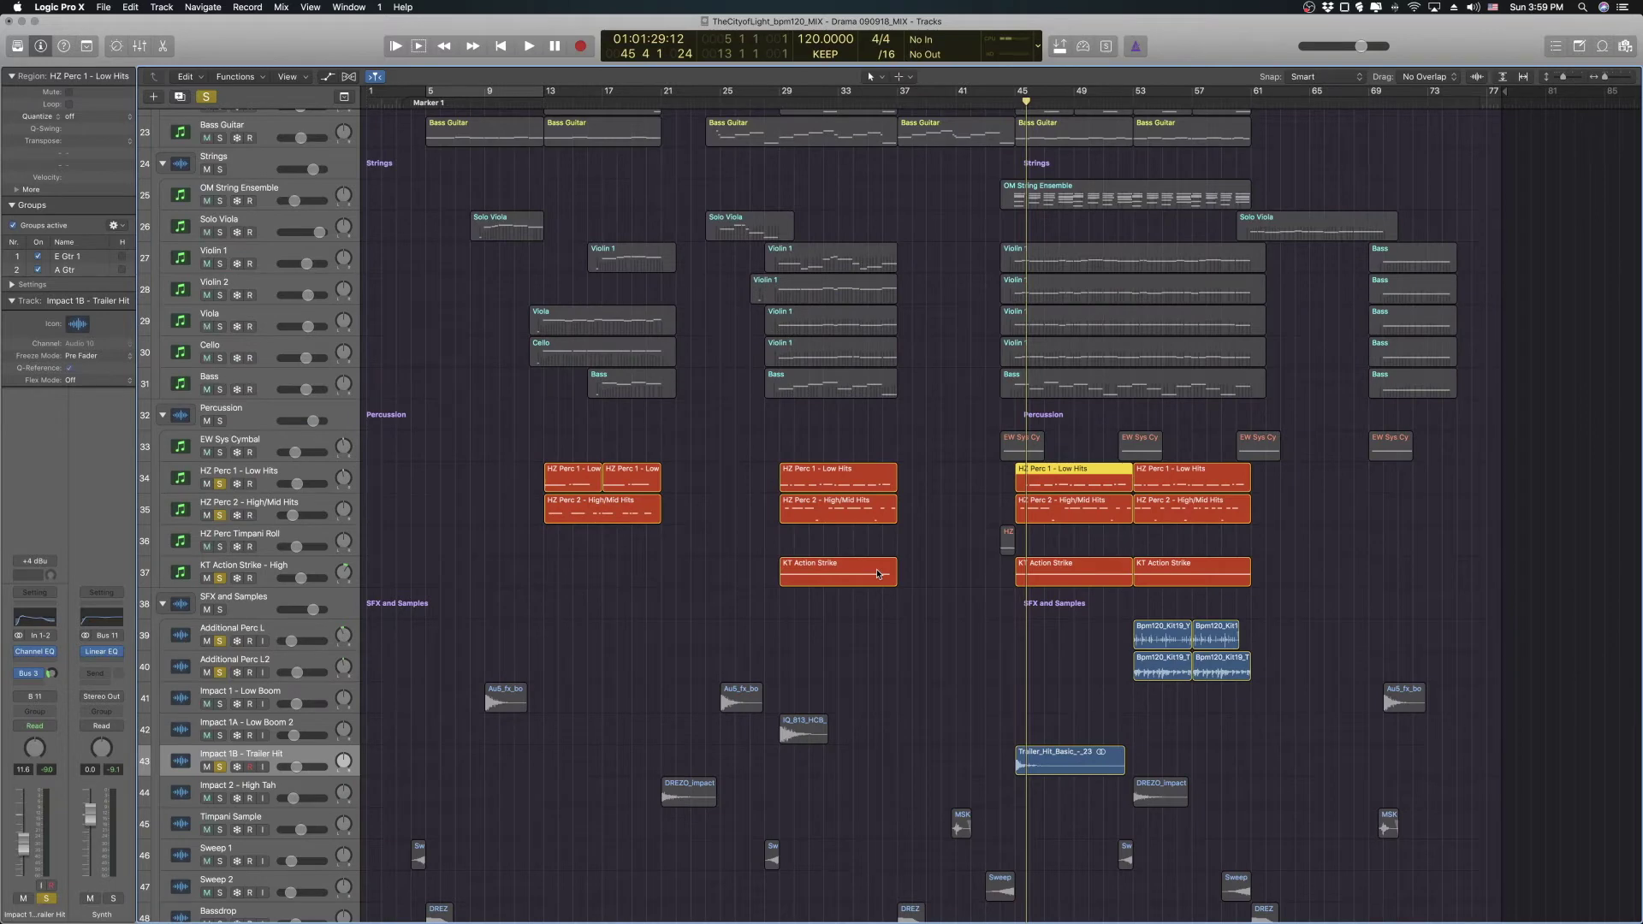
- Play the soloed percussion and samples from just before bar 45, skip ahead to about bar 52, and stop playback
click(1005, 103)
key(space)
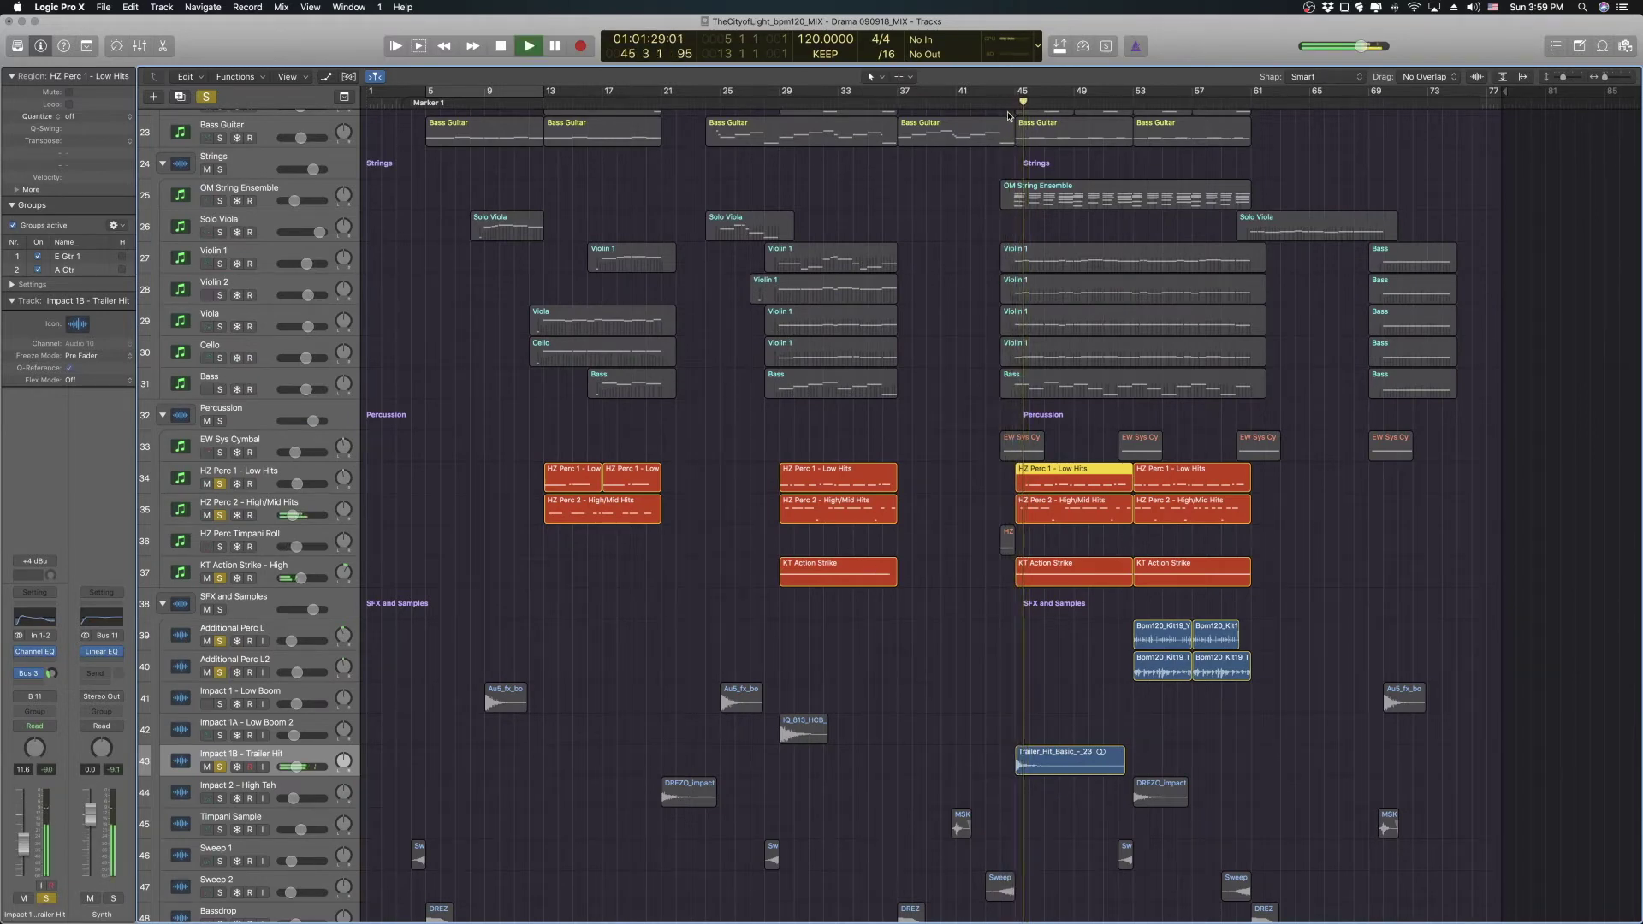
click(1118, 101)
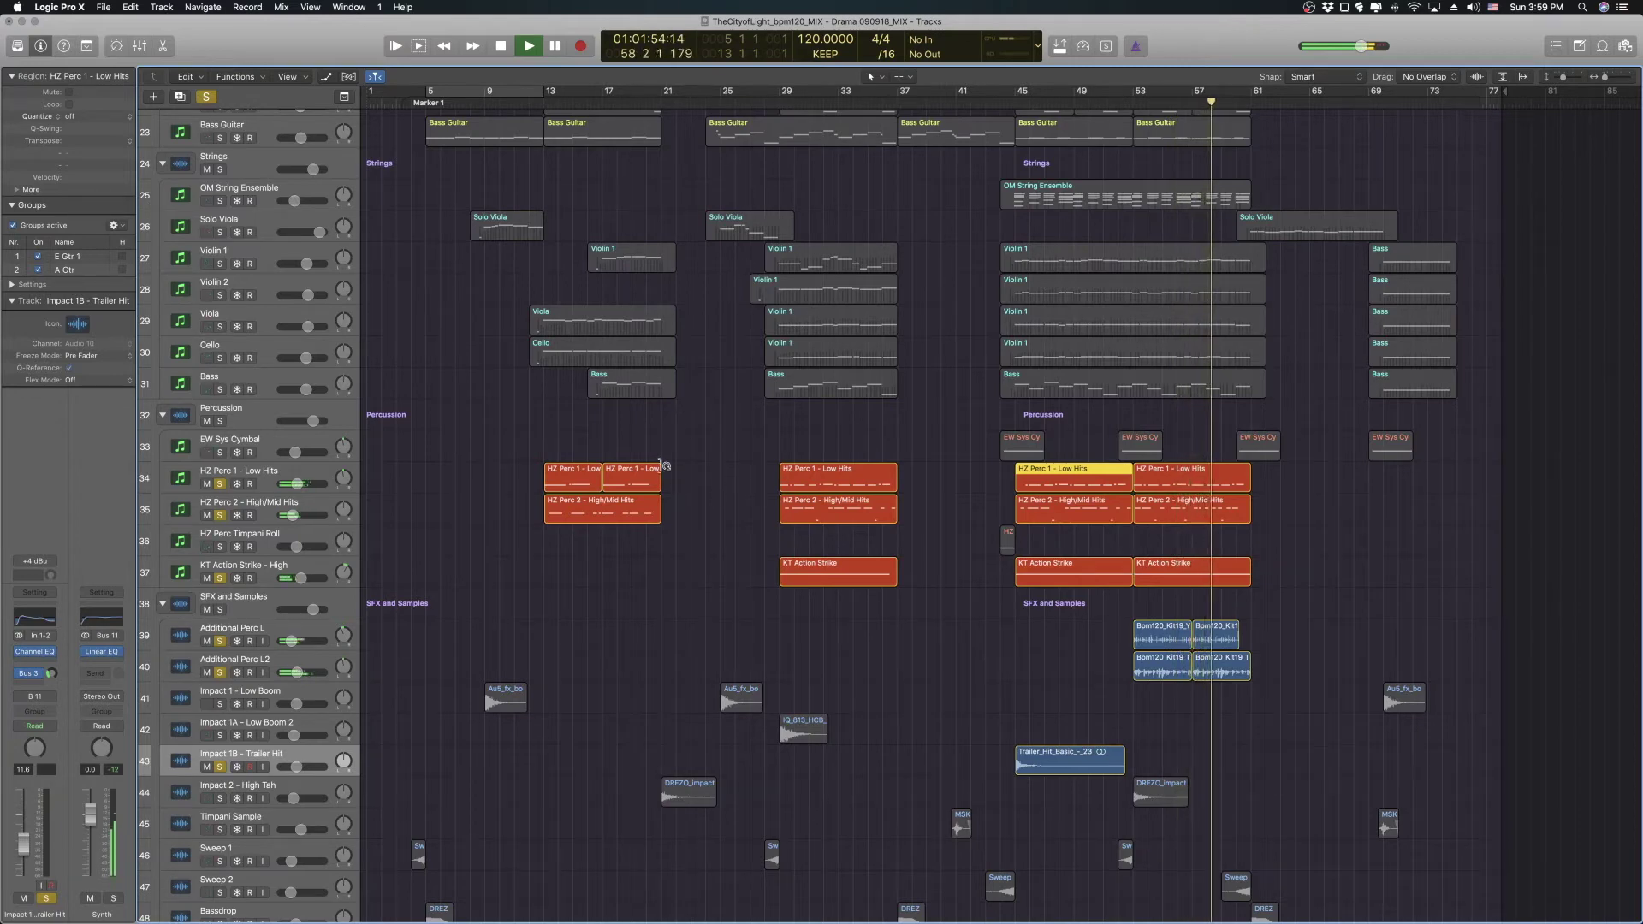
key(space)
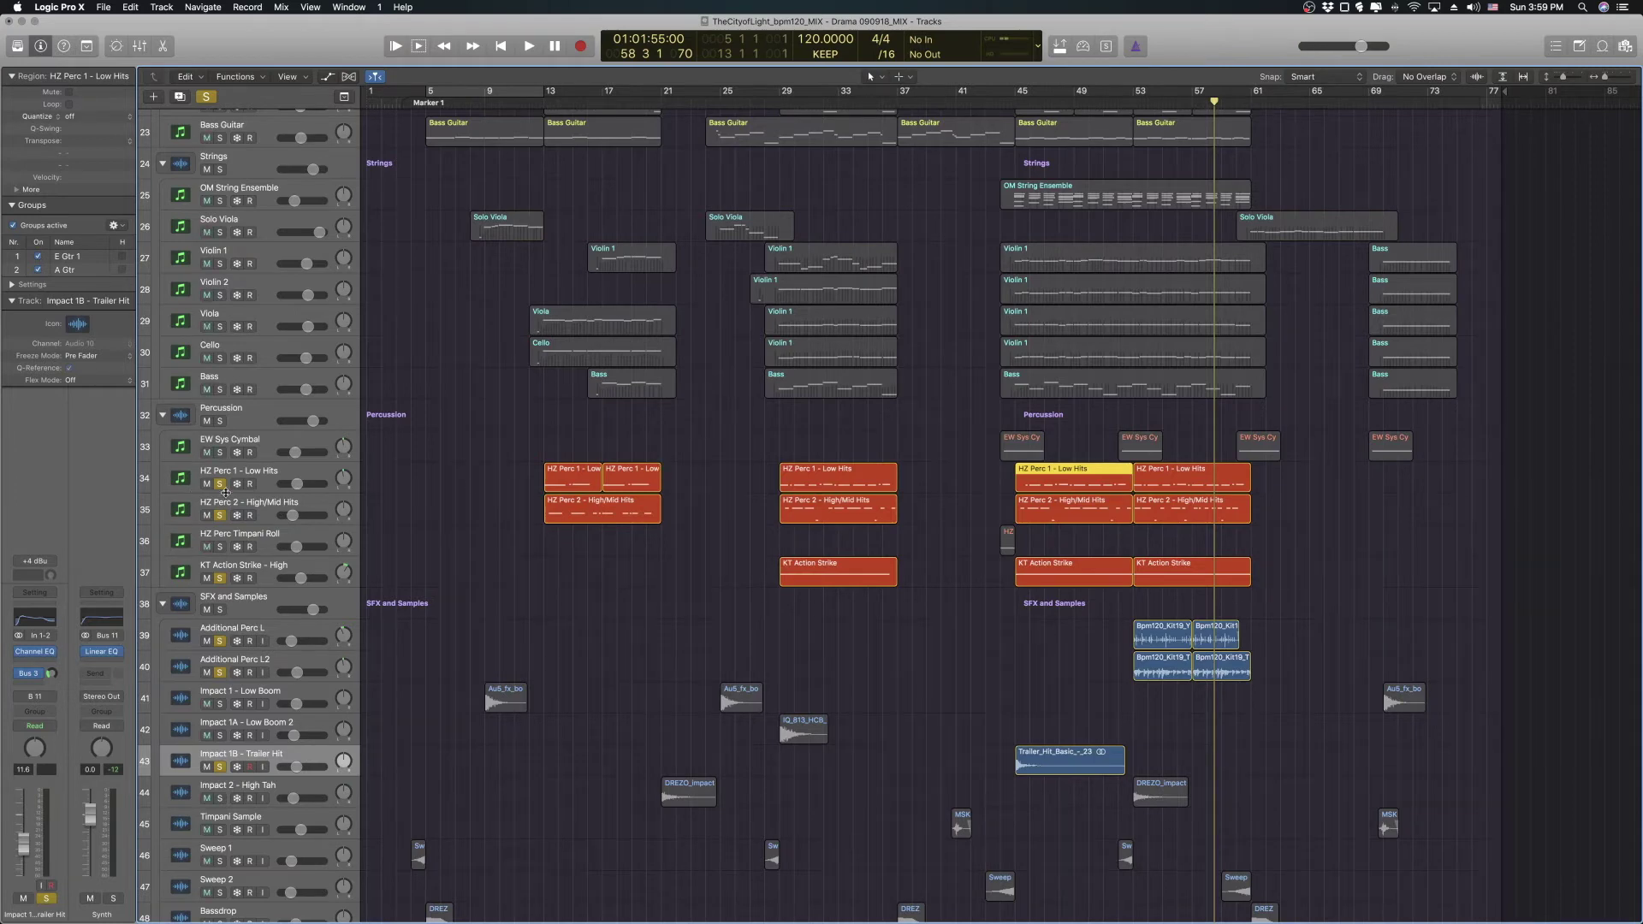
- Unsolo both HZ Perc hits tracks and KT Action Strike - High, and check the pan of Additional Perc L2
click(341, 479)
click(340, 479)
drag(220, 484, 220, 578)
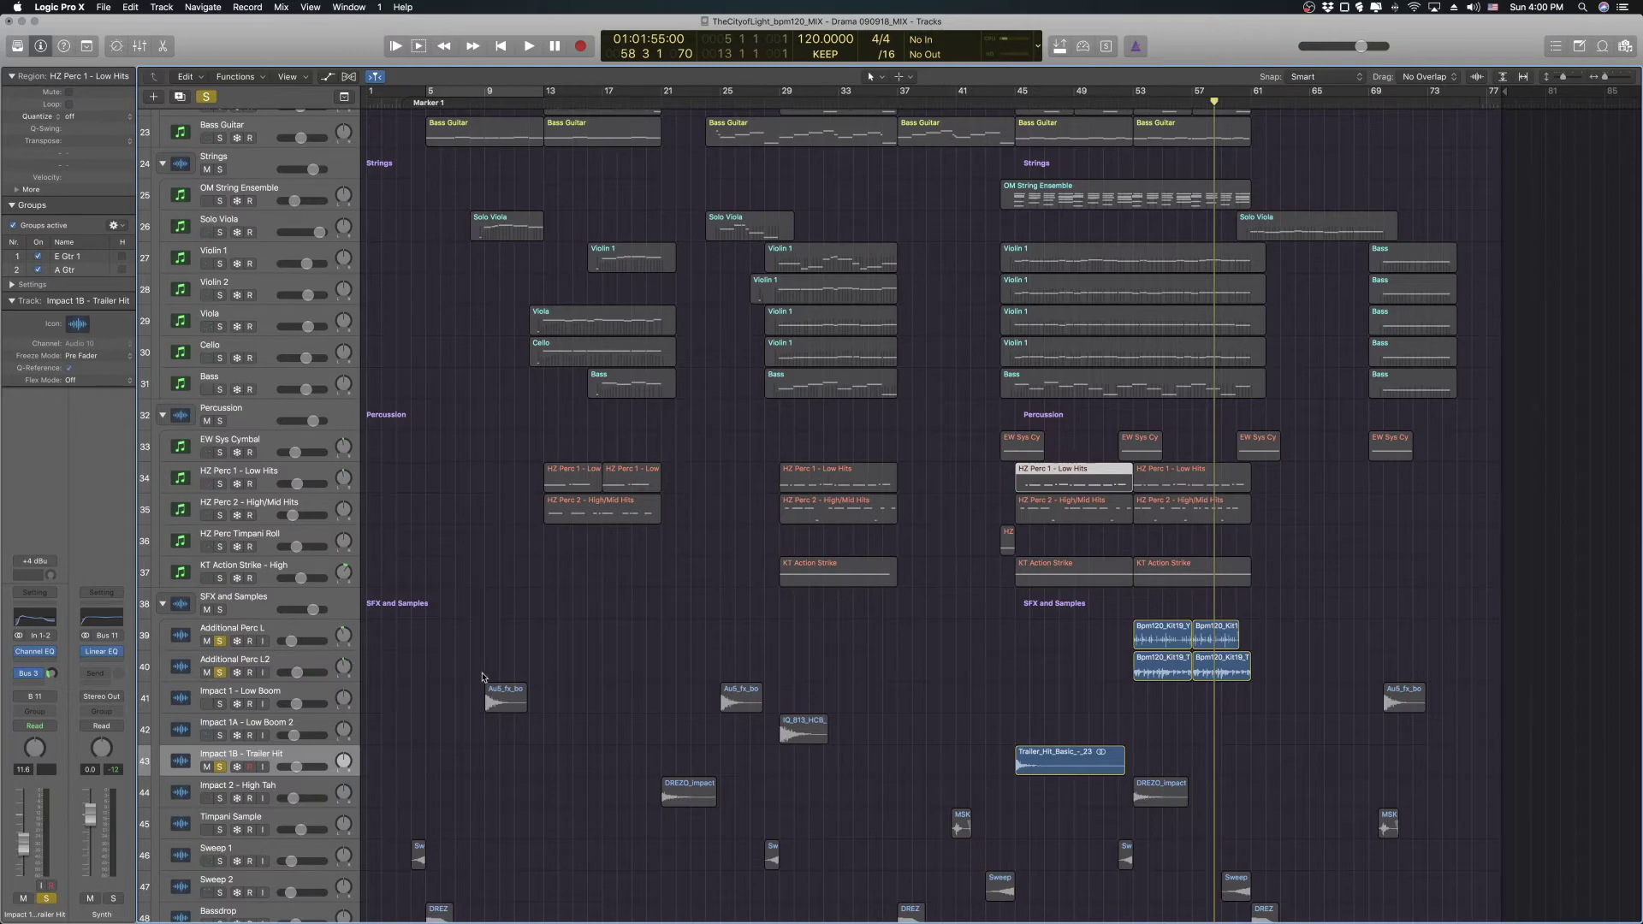
click(343, 667)
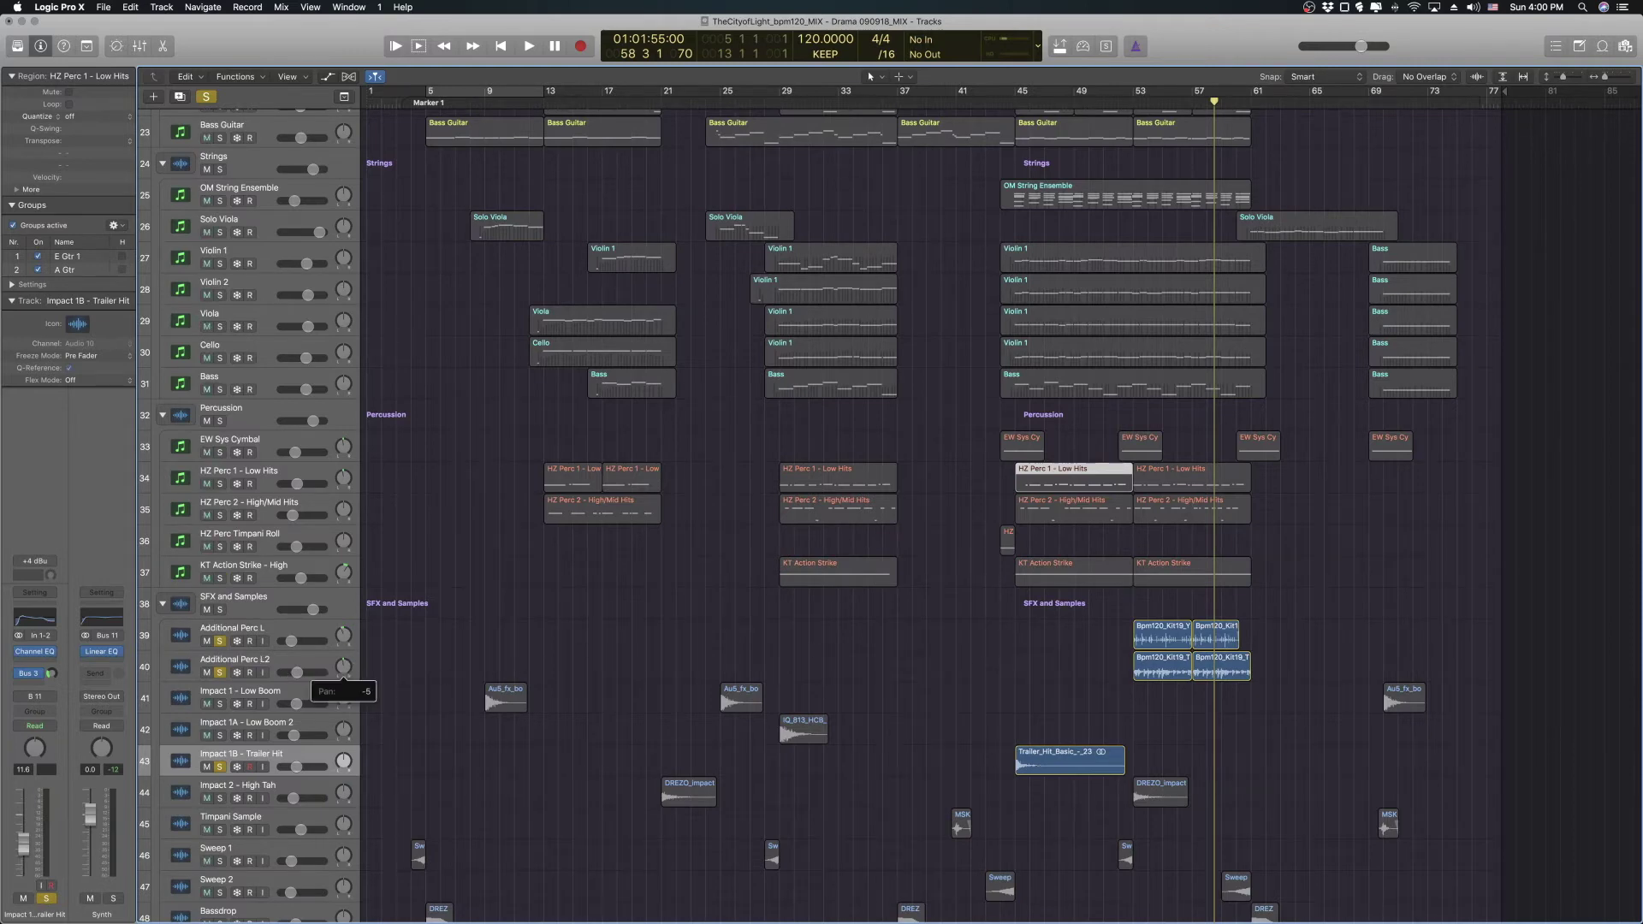
drag(343, 667, 343, 689)
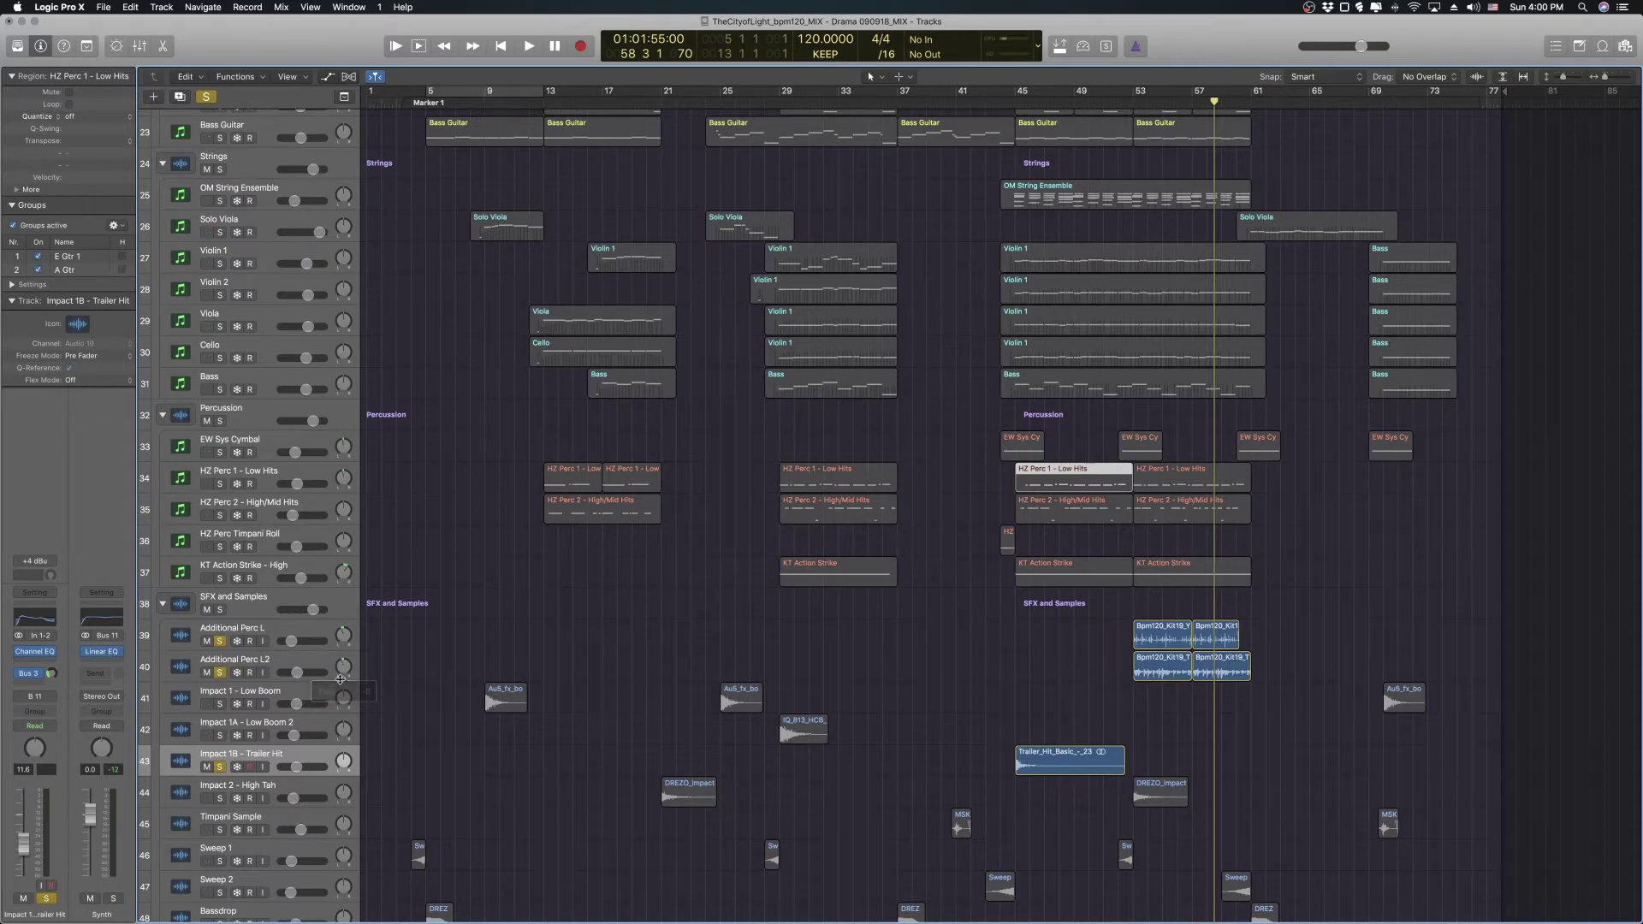
- Unsolo Additional Perc L2 and play Additional Perc L from bar 53
click(220, 673)
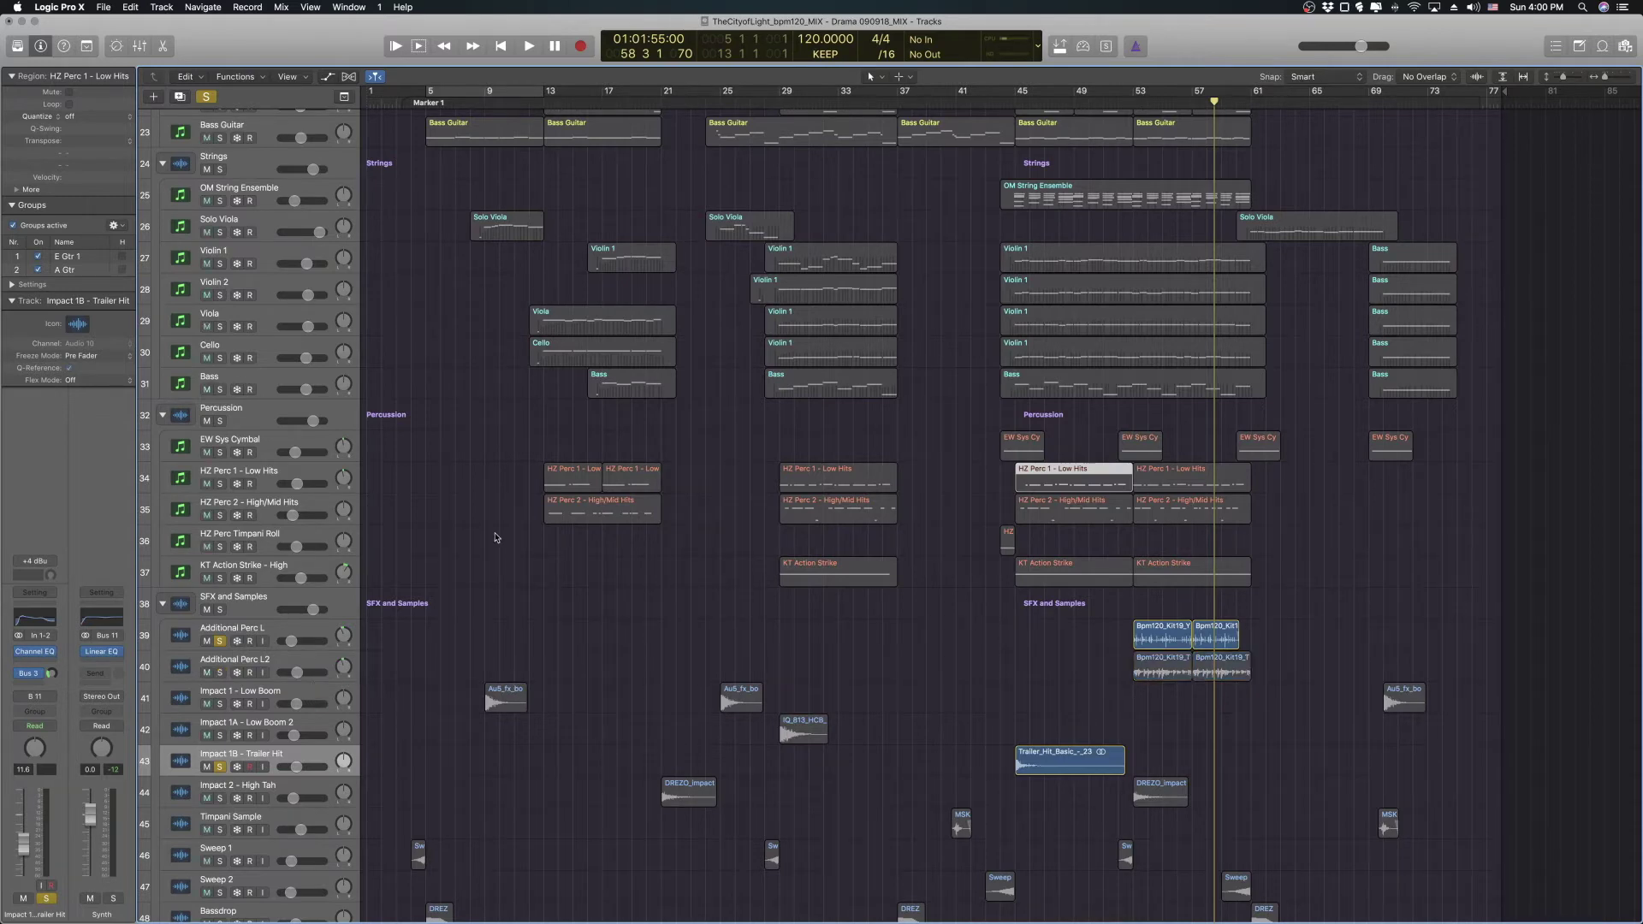
click(1132, 100)
key(space)
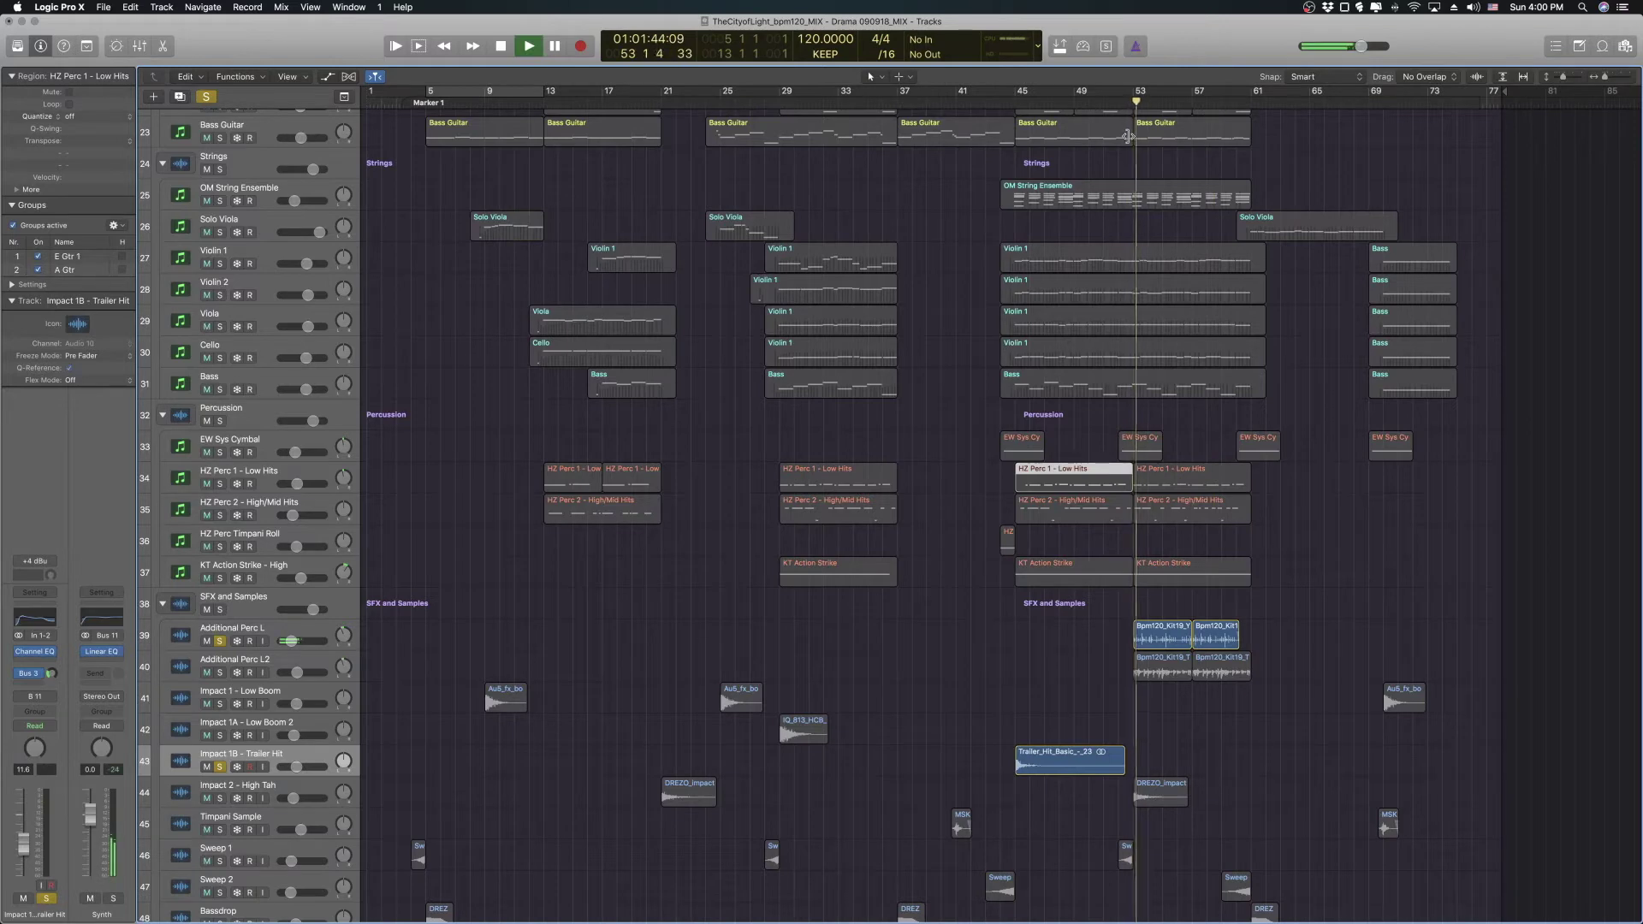
key(space)
- Switch the solo from Additional Perc L to Additional Perc L2 and play it
click(220, 672)
click(220, 641)
key(space)
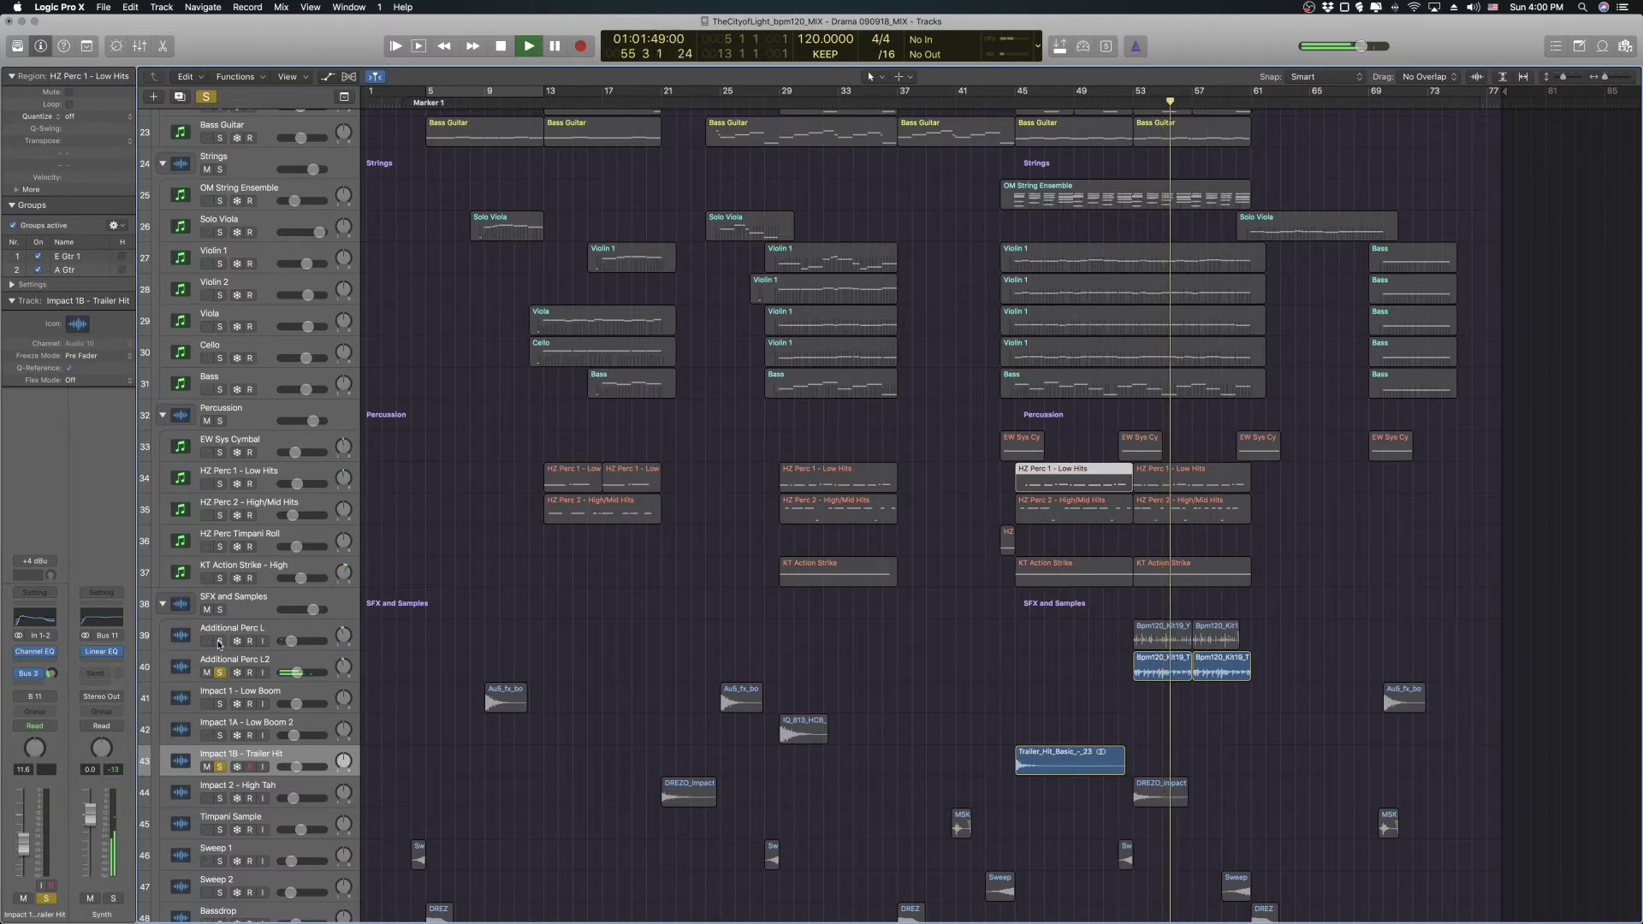
key(space)
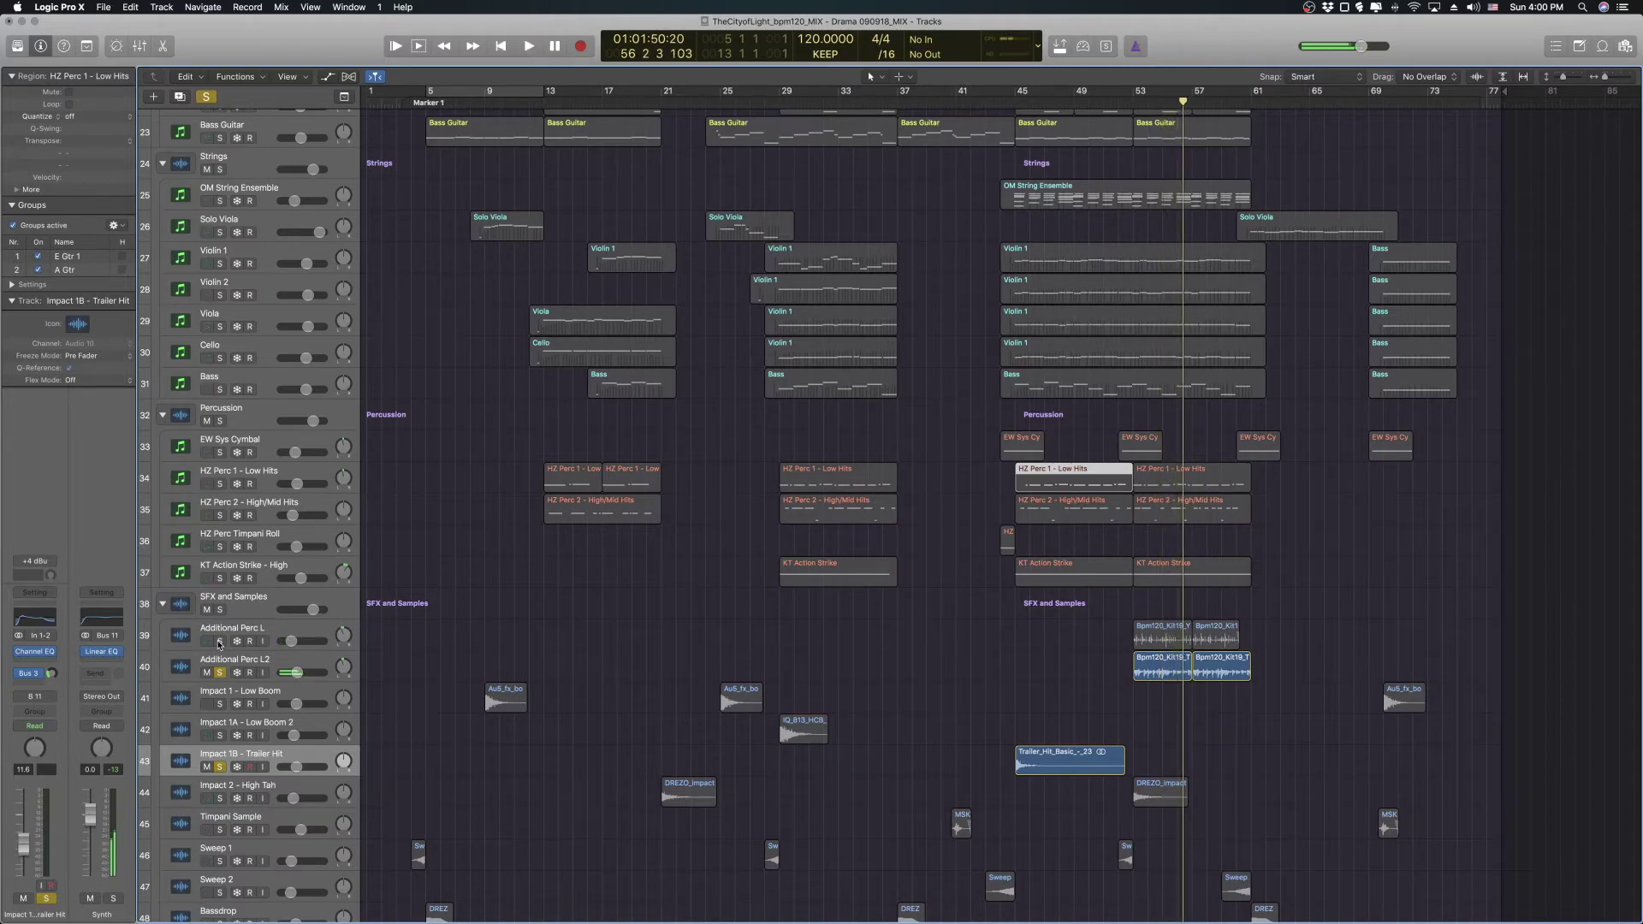
- Check the panning of Additional Perc L2, KT Action Strike - High and HZ Perc 2 - High/Mid Hits
click(314, 665)
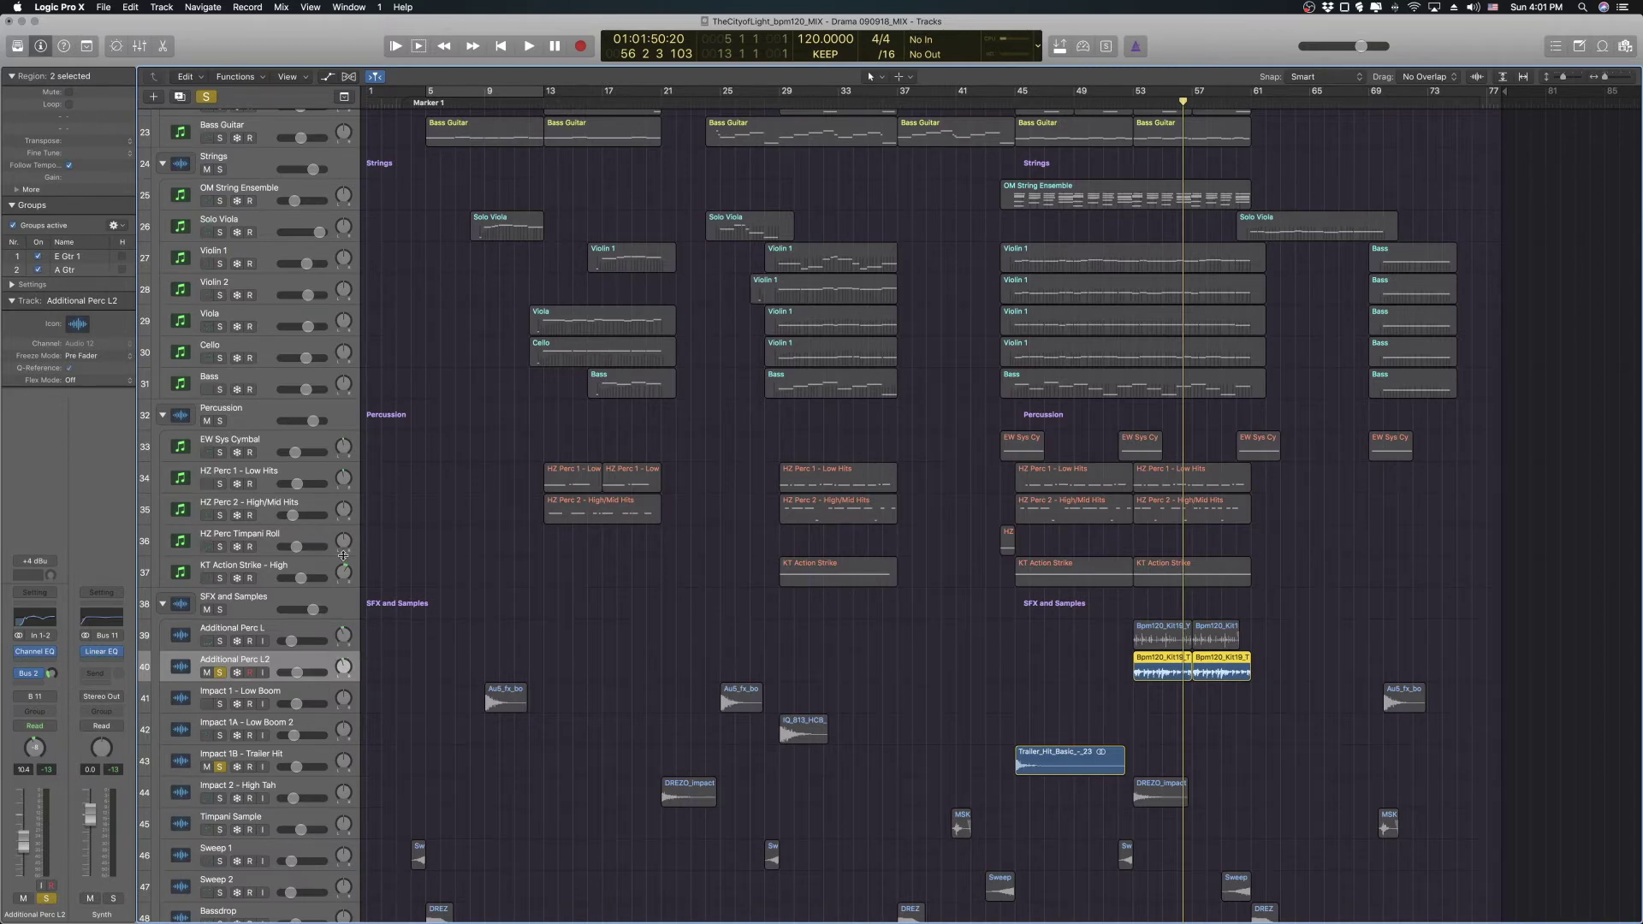
click(272, 569)
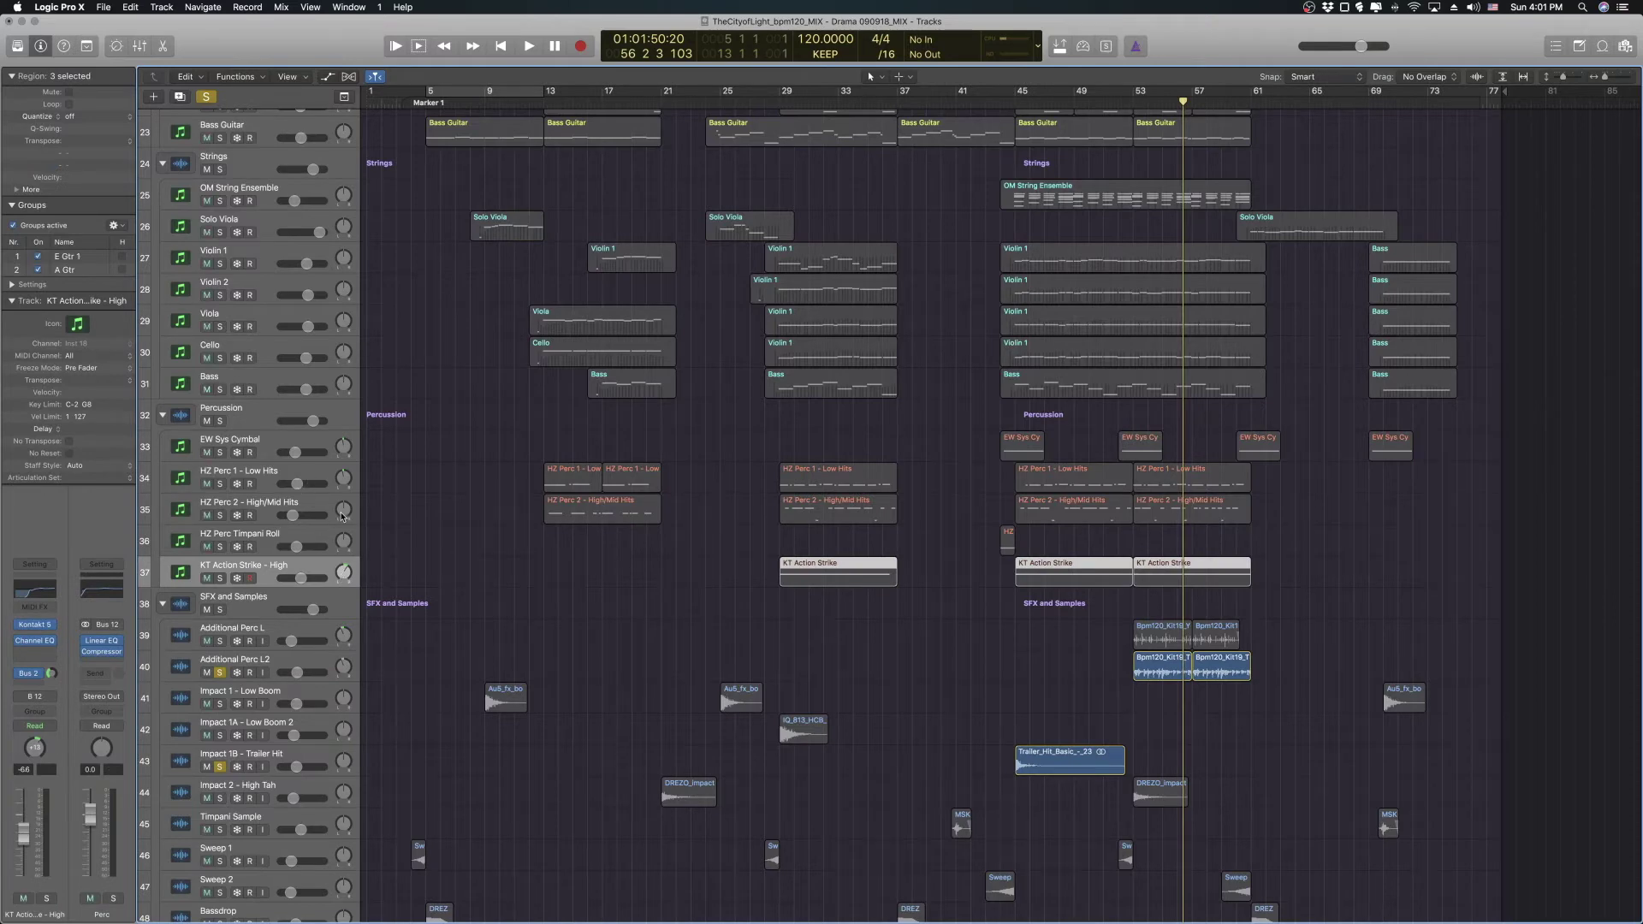
mouse_move(342, 514)
- Solo the Percussion group, play it from just before bar 45, and stop playback
click(220, 420)
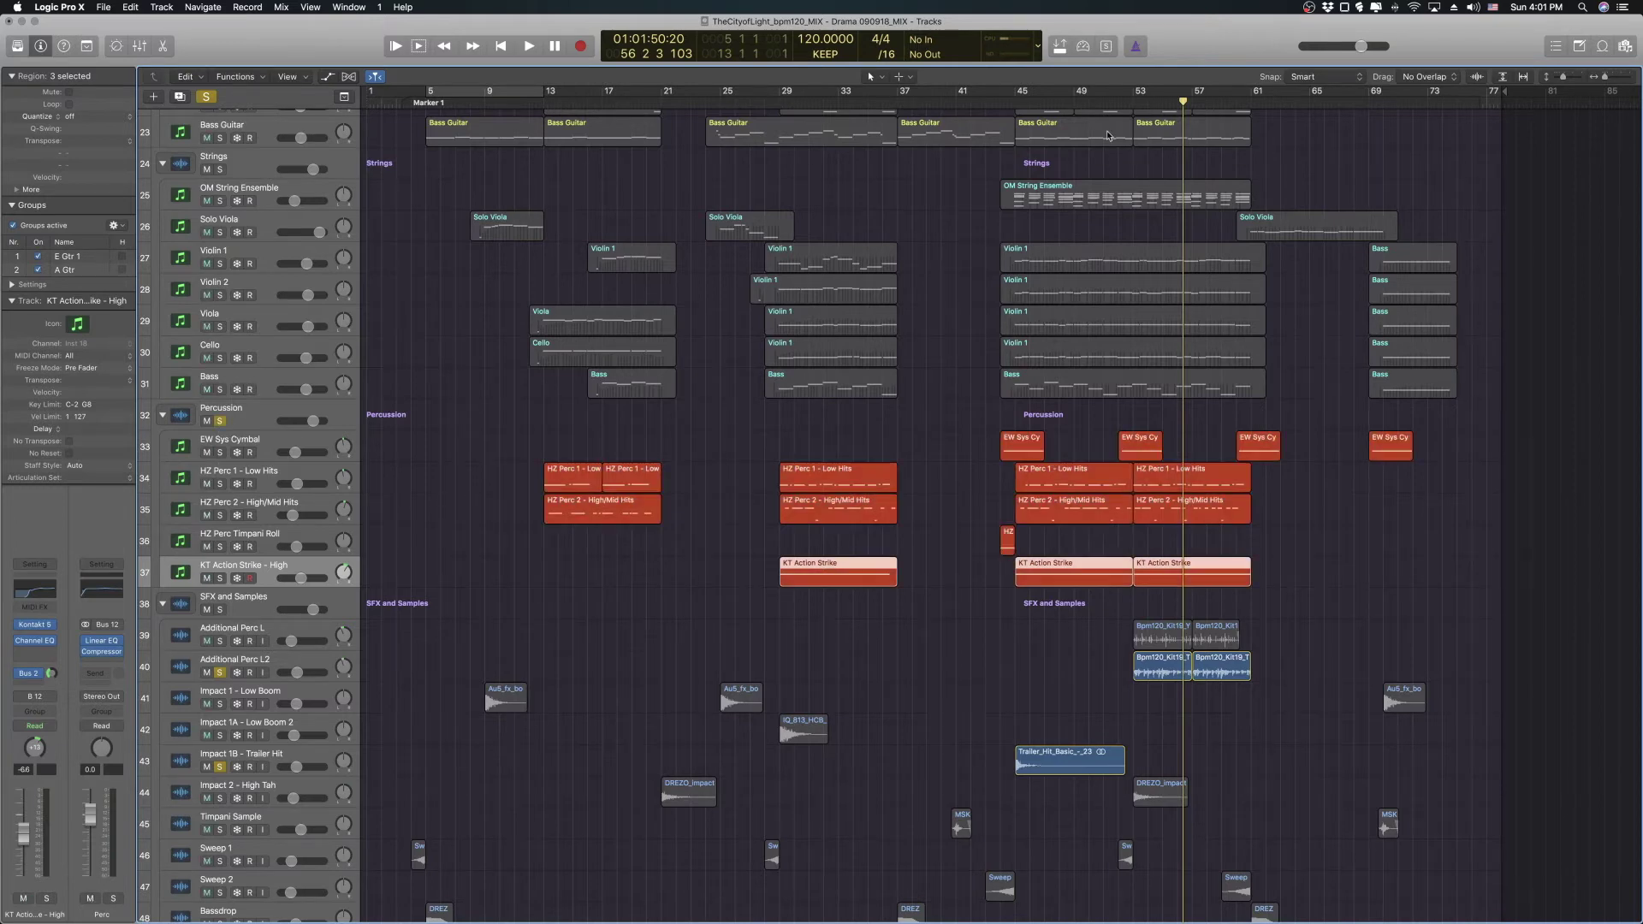
click(1017, 102)
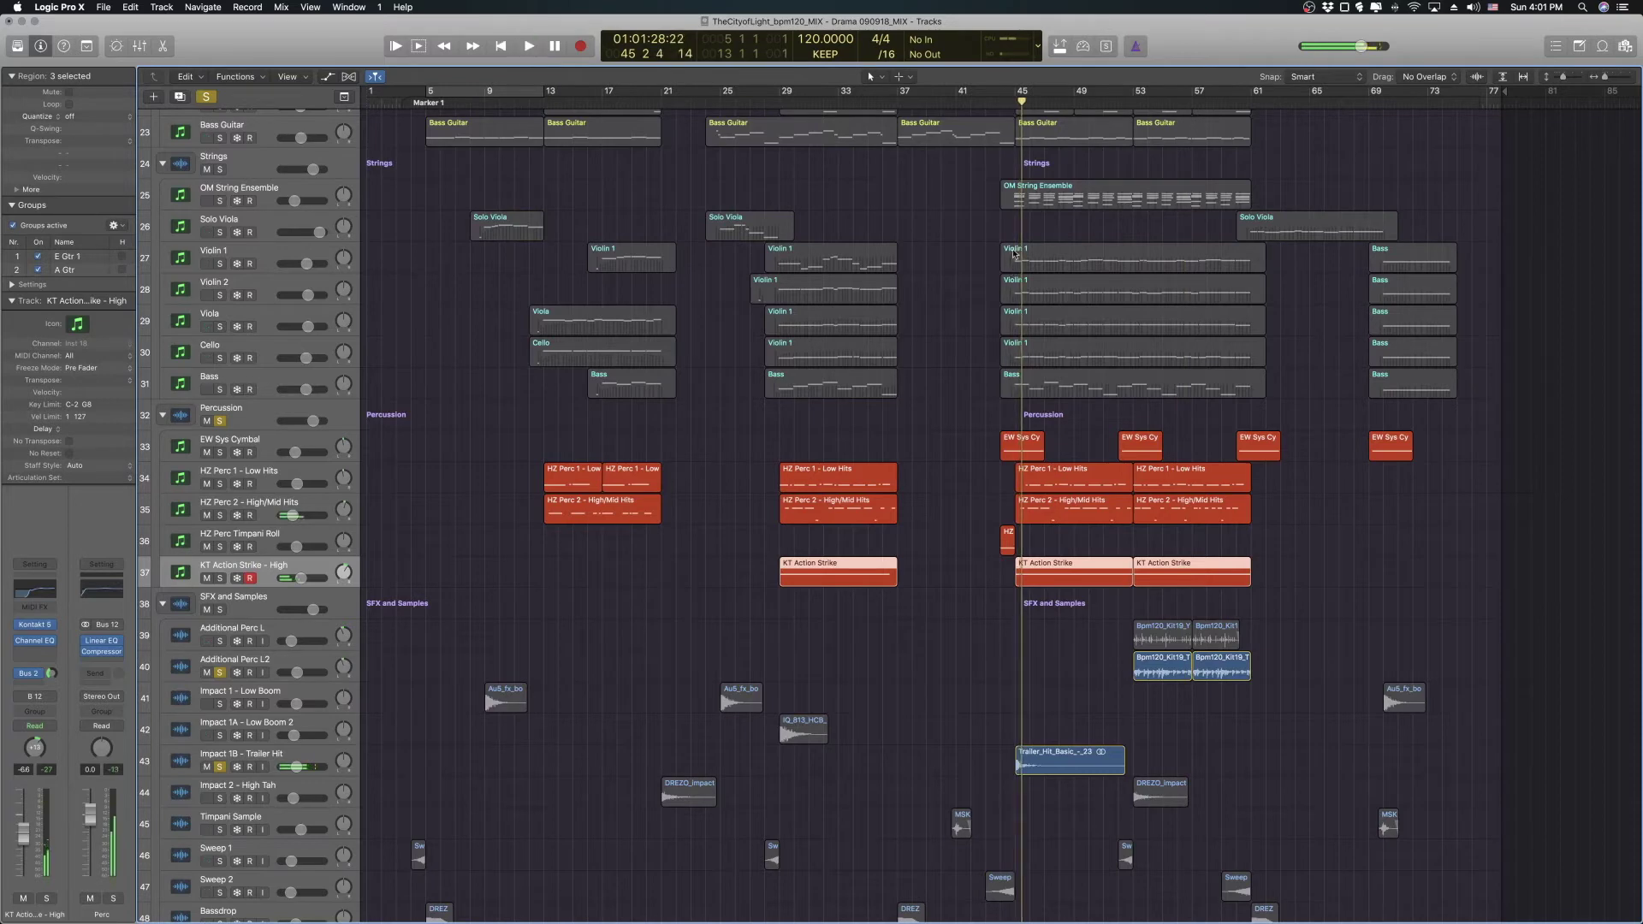
click(986, 104)
key(space)
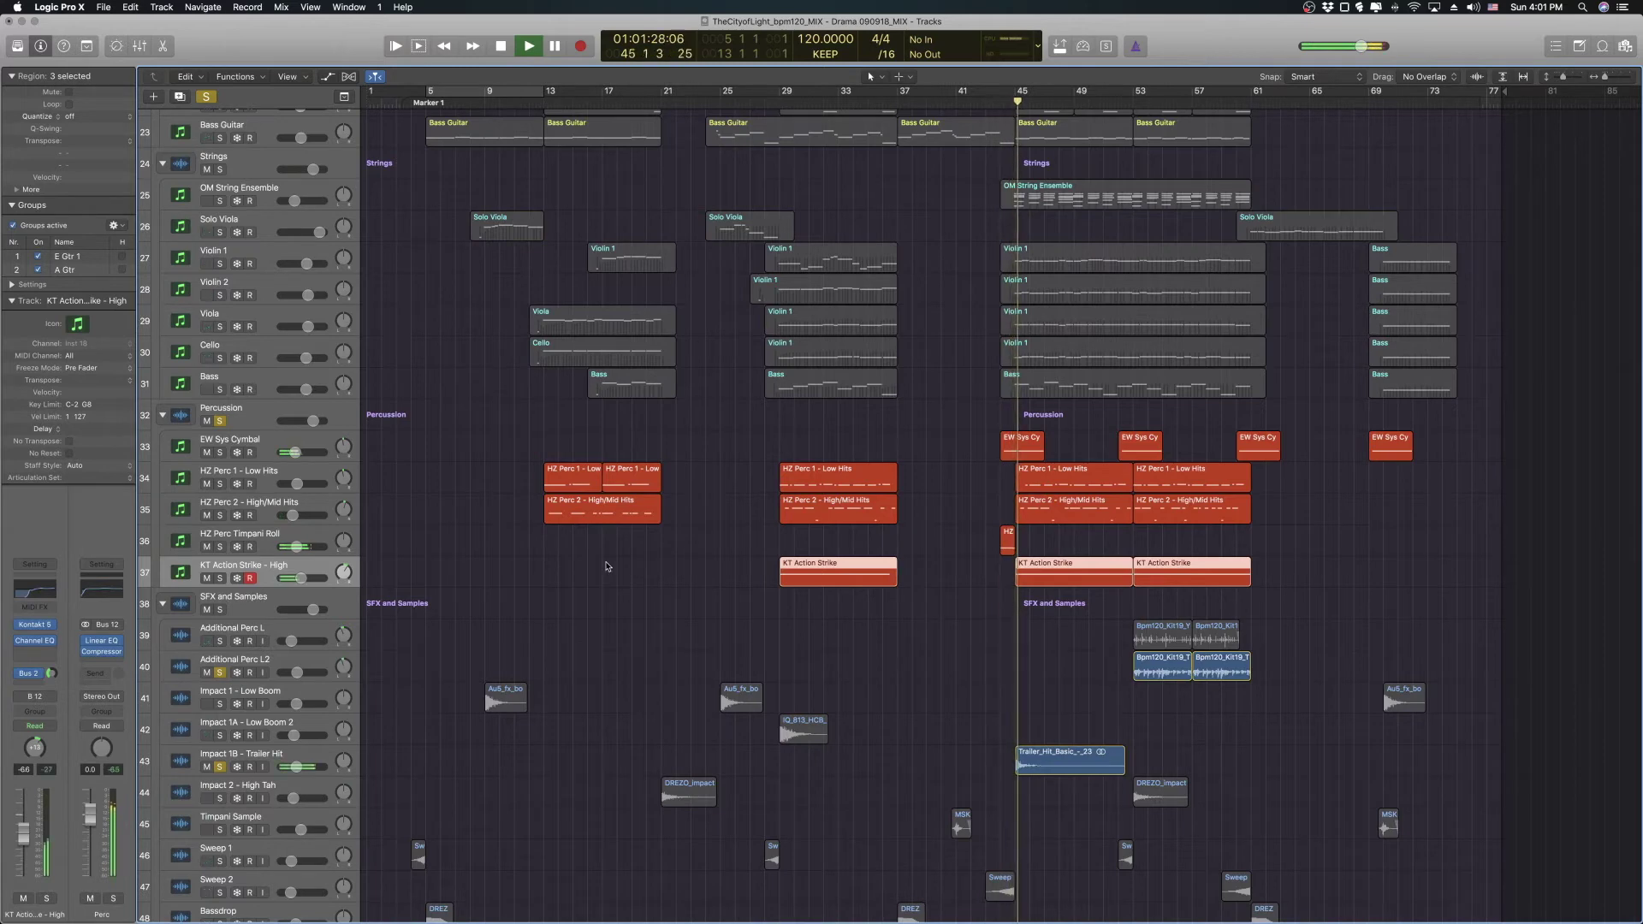
key(space)
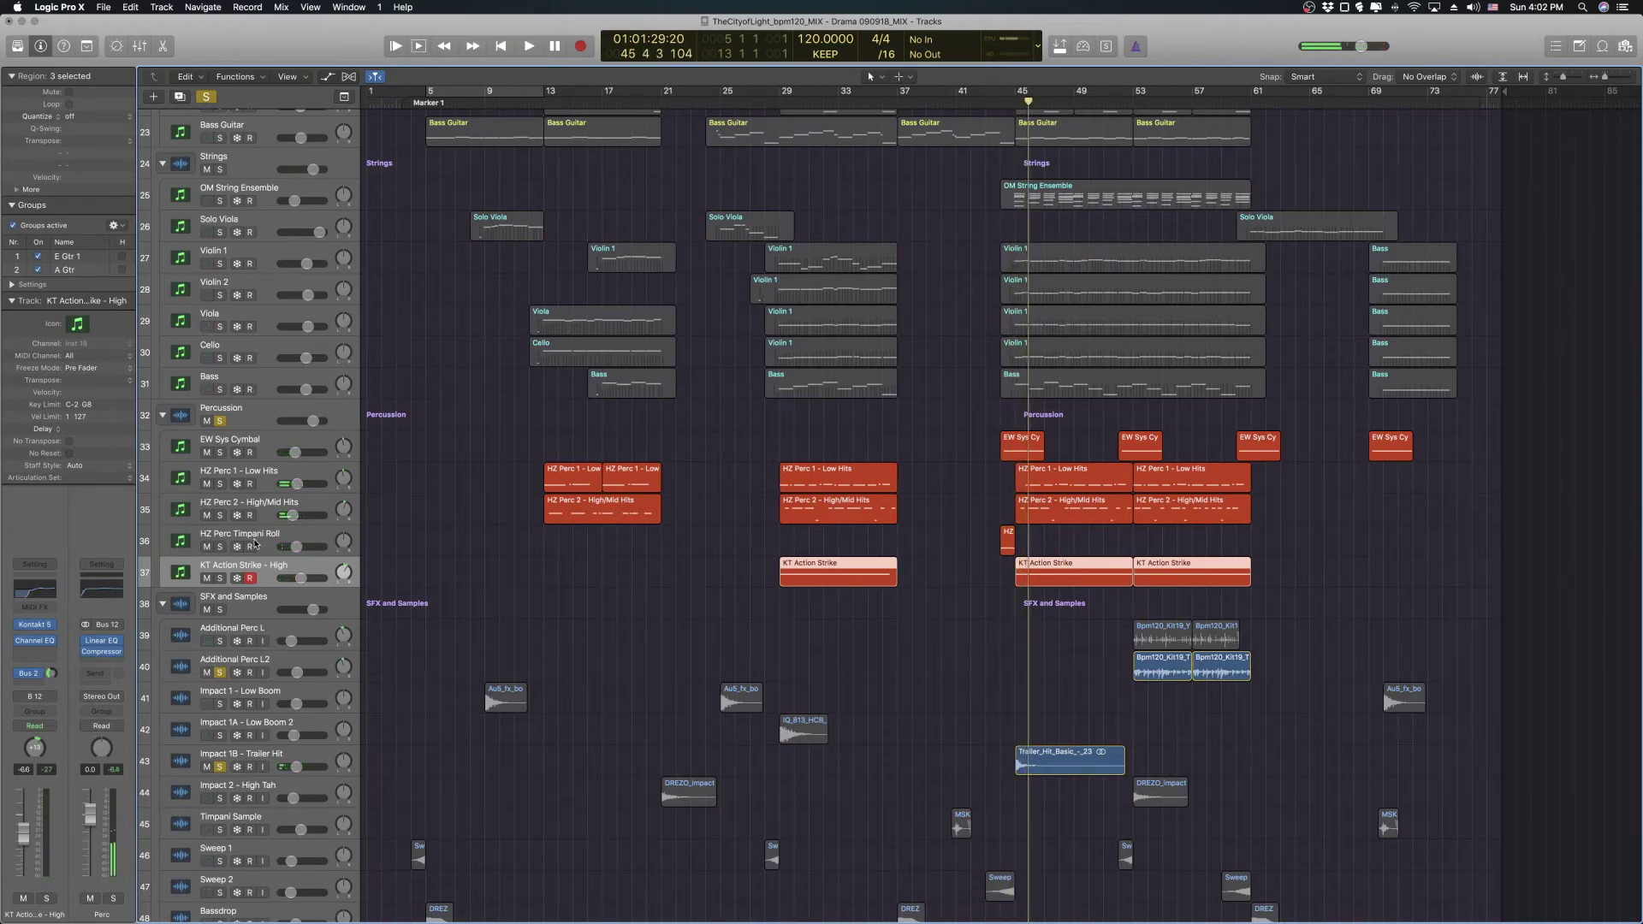
- Switch the solo from the Percussion group to the HZ Perc Timpani Roll track
click(261, 539)
click(220, 421)
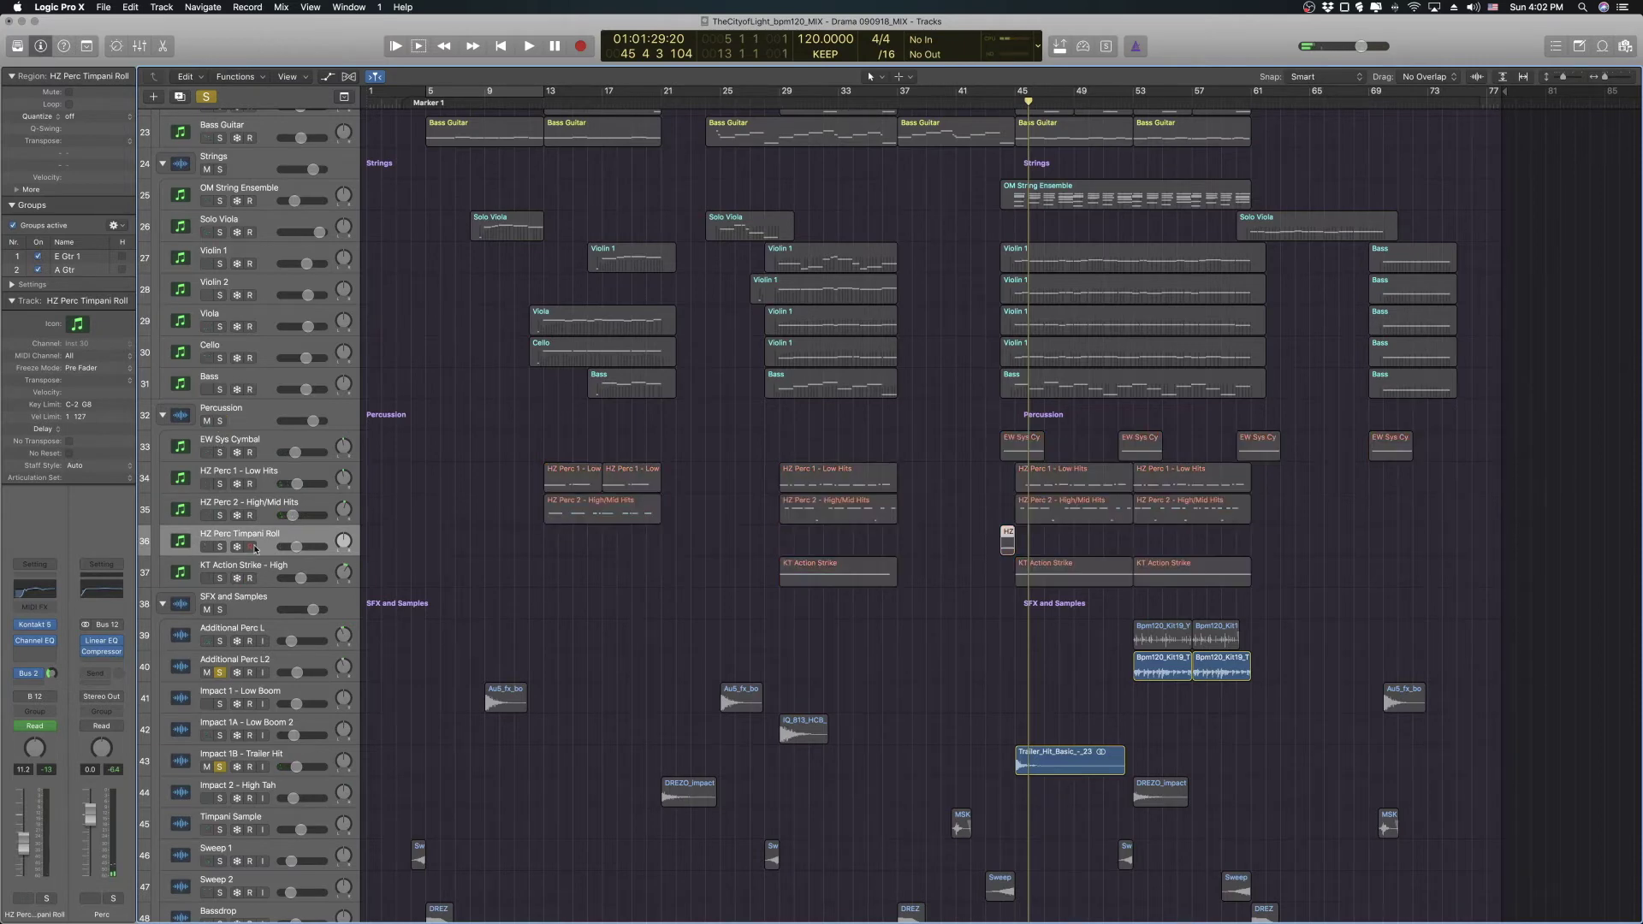
click(220, 547)
click(929, 546)
scroll(825, 497, up, 2)
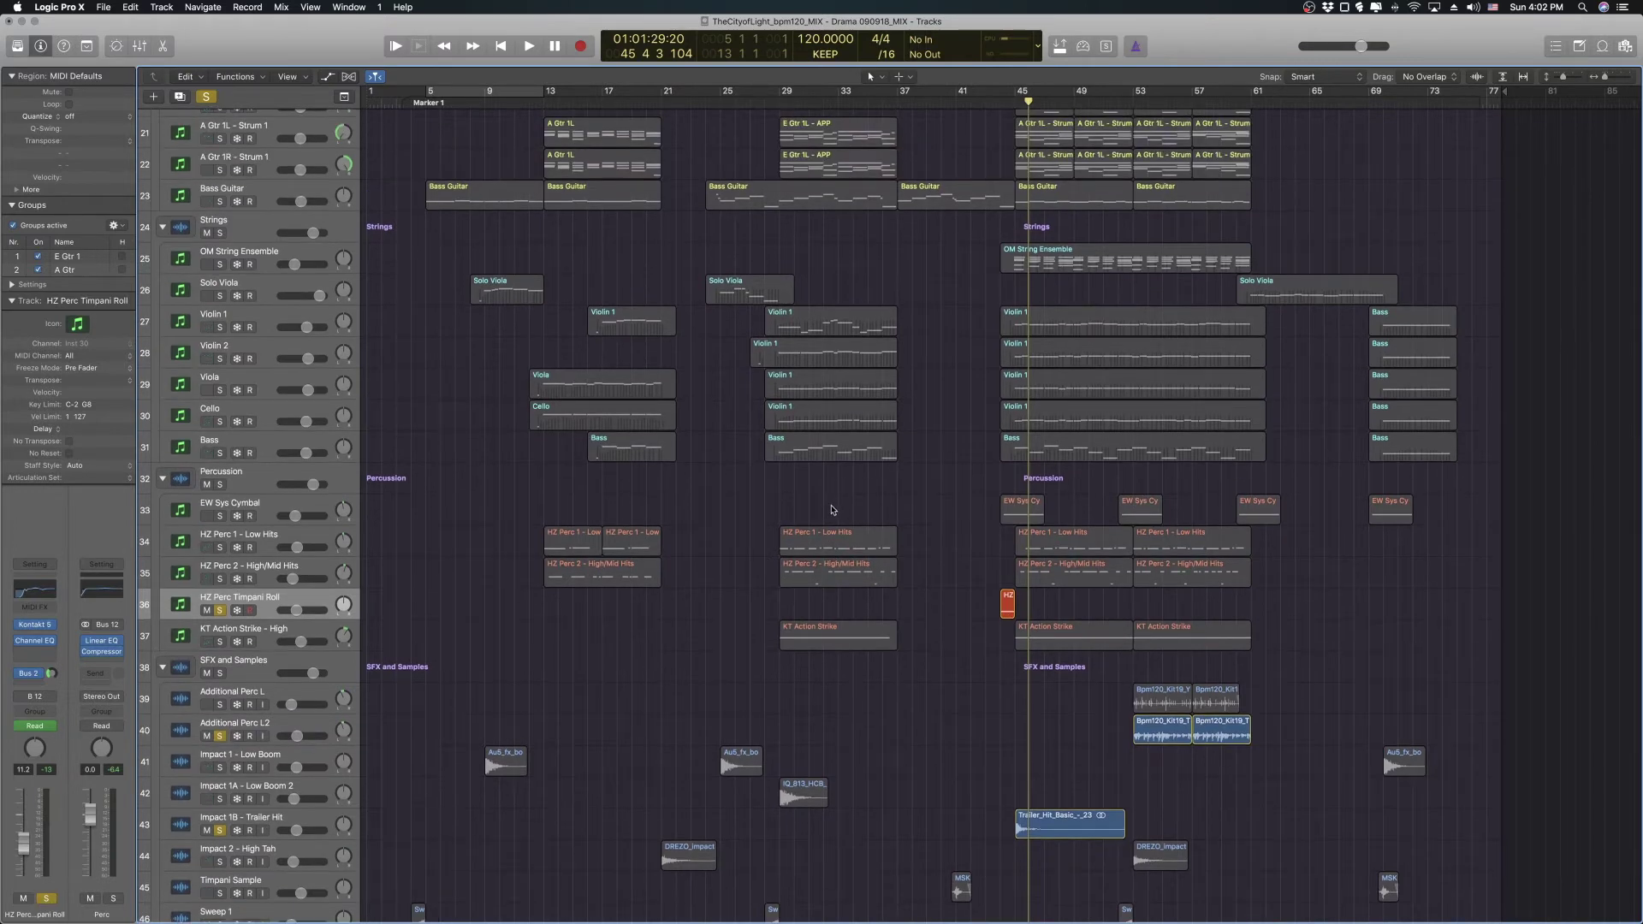
scroll(937, 507, down, 2)
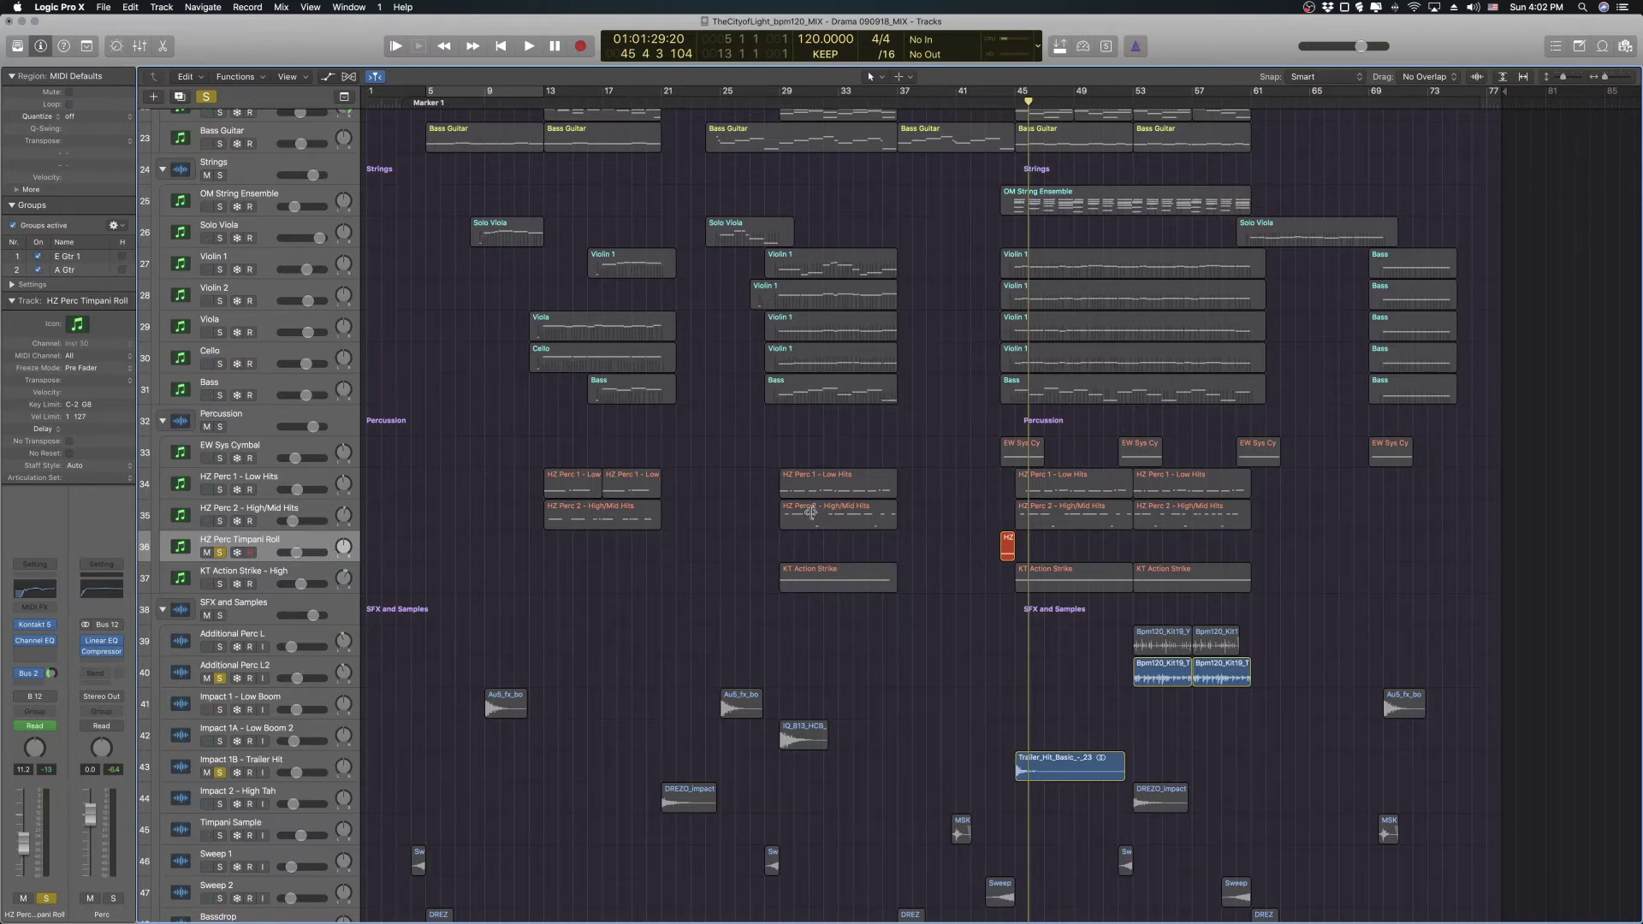
scroll(949, 480, up, 2)
- Add EW Sys Cymbal and Sweep 2 to the solo, selecting the Sweep 2 region just before bar 45
click(220, 521)
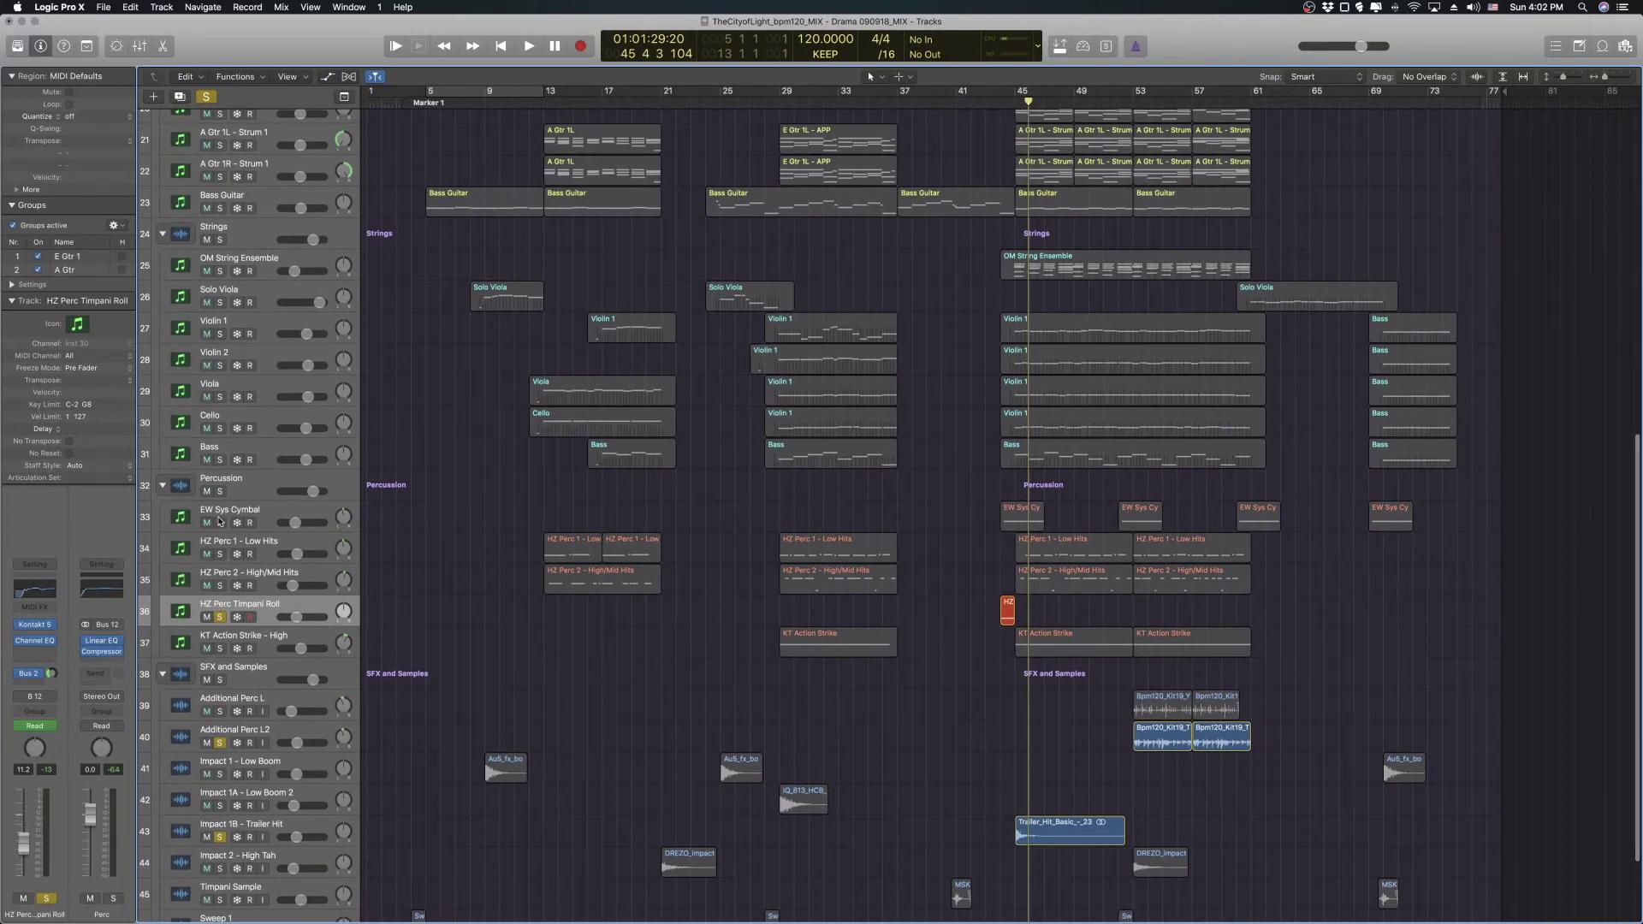
scroll(1017, 285, up, 6)
scroll(1016, 285, up, 4)
scroll(1023, 479, down, 12)
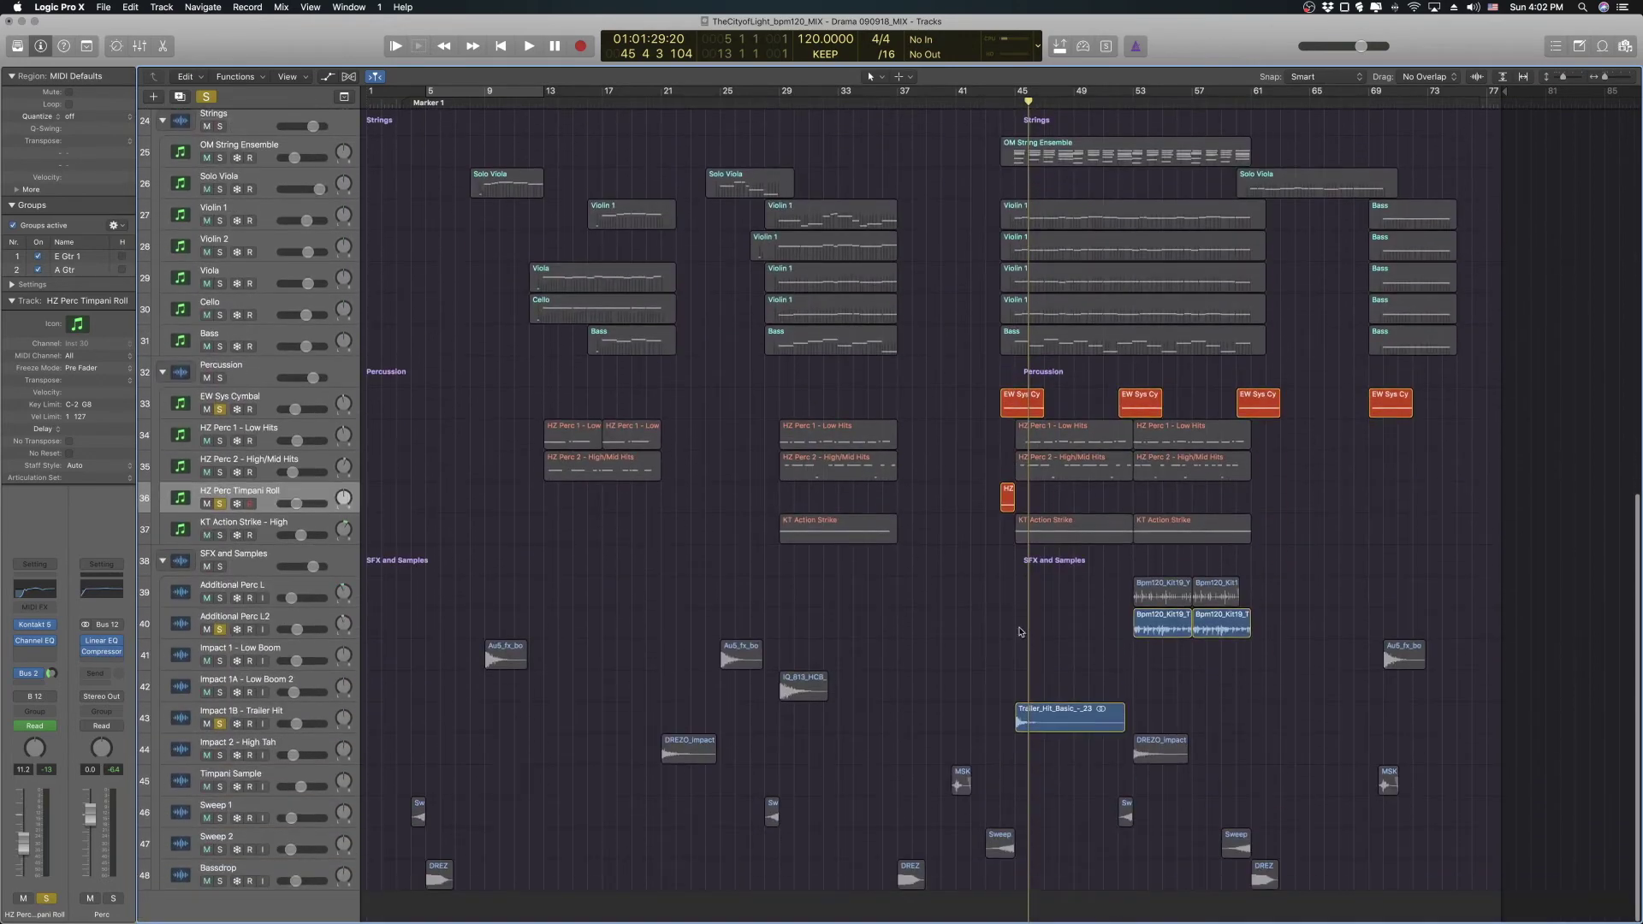
click(1001, 845)
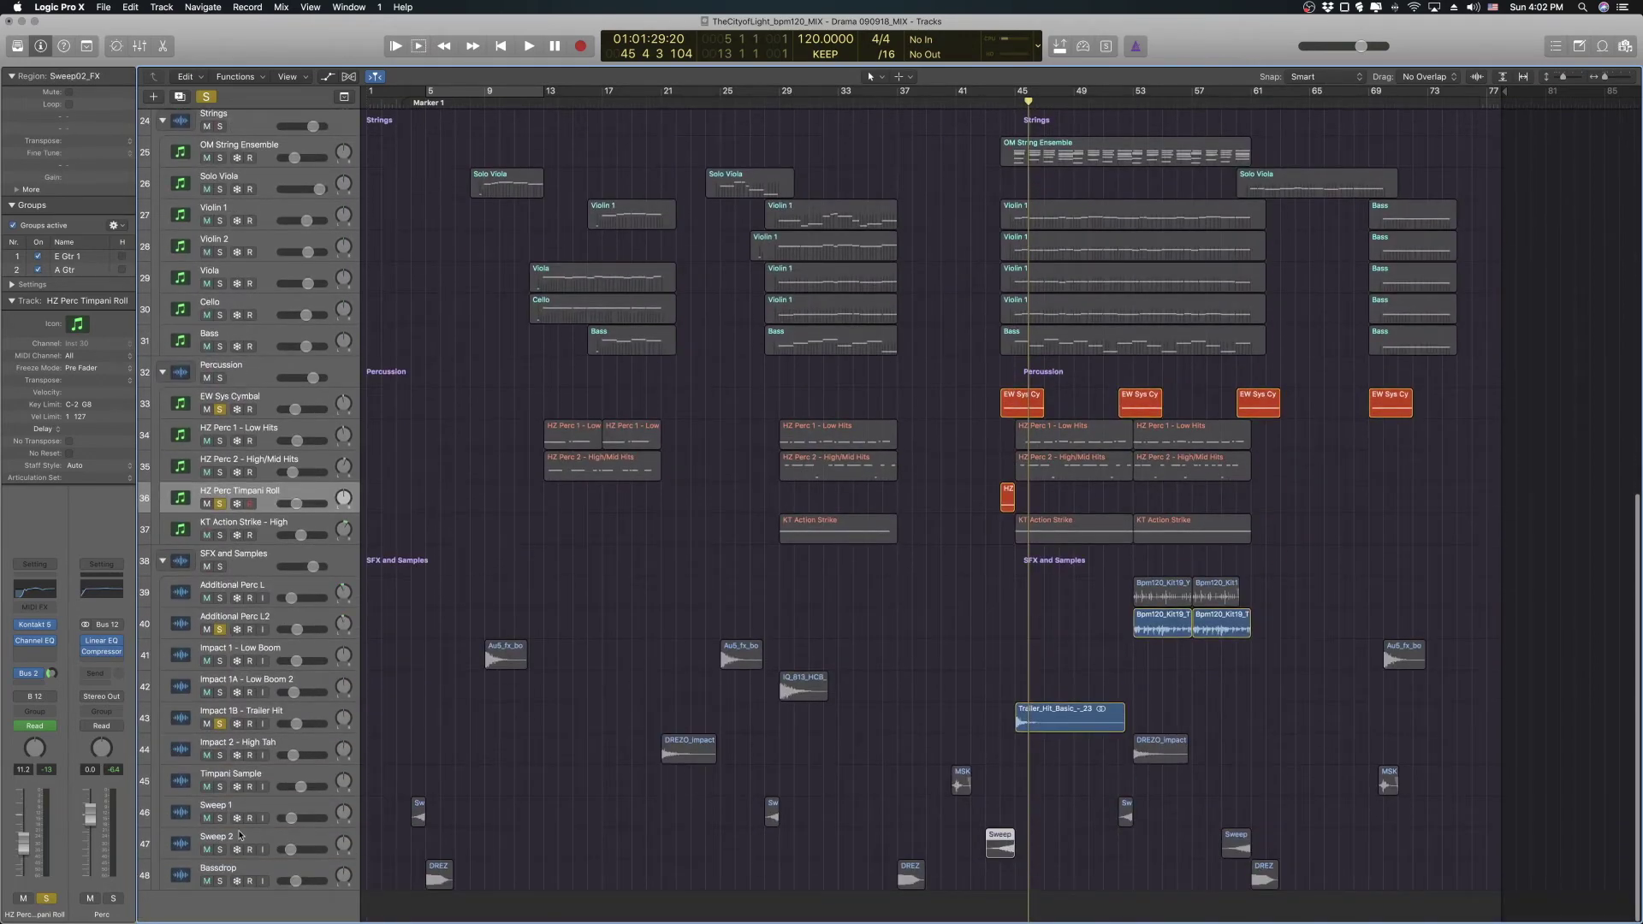
click(220, 852)
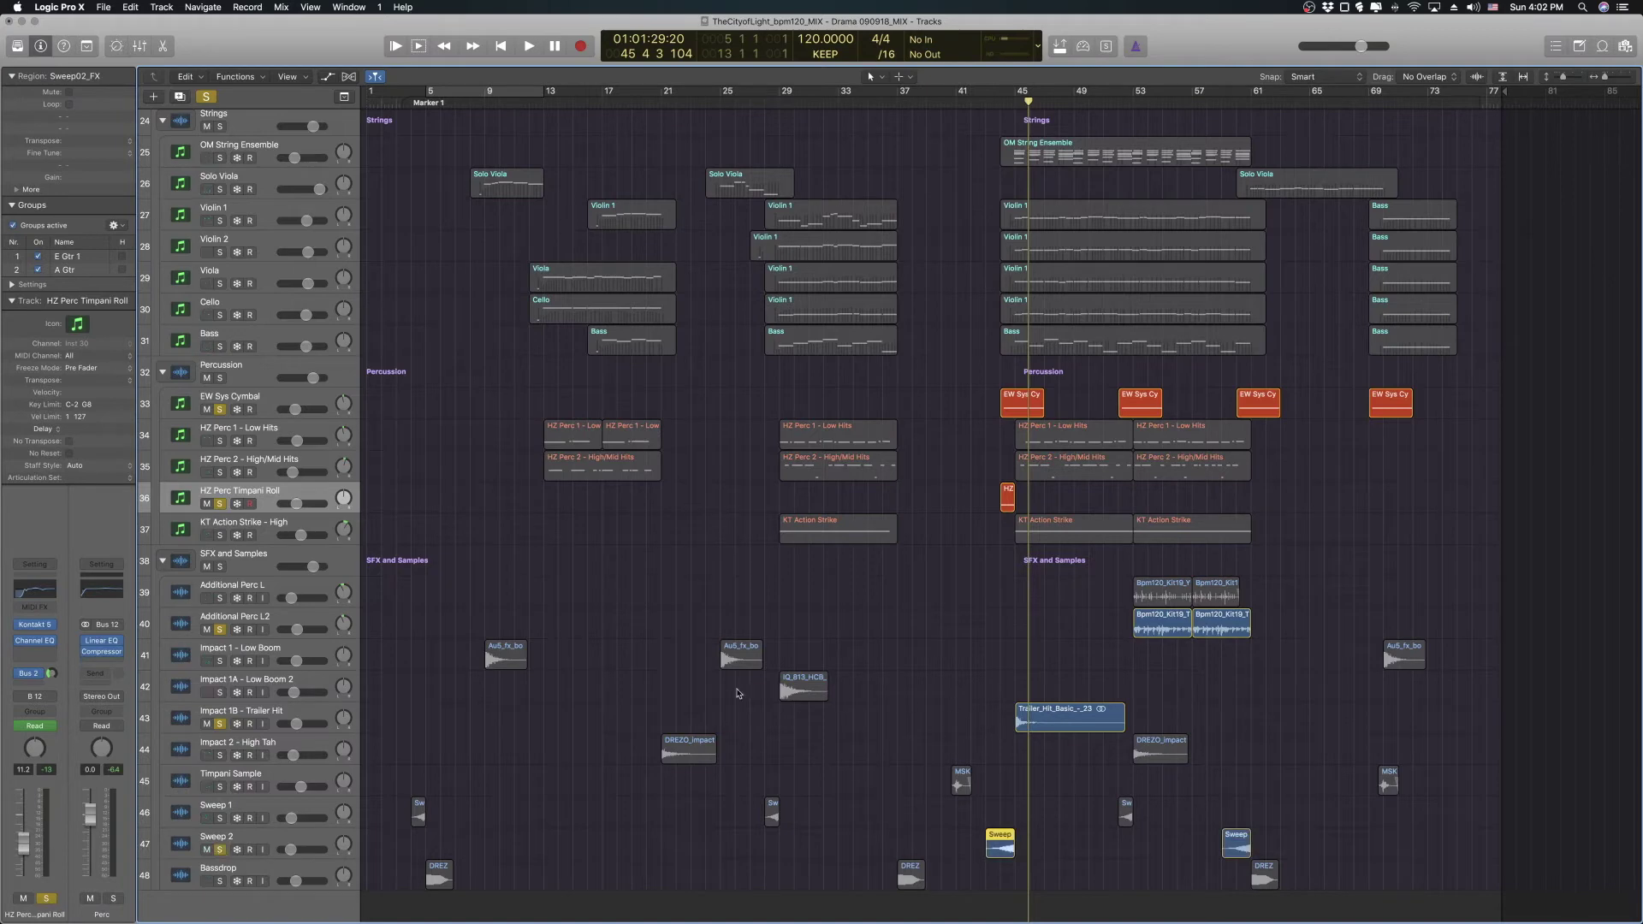
- Clear all solos, play the full mix from about bar 41 into bar 45, and stop playback
click(204, 97)
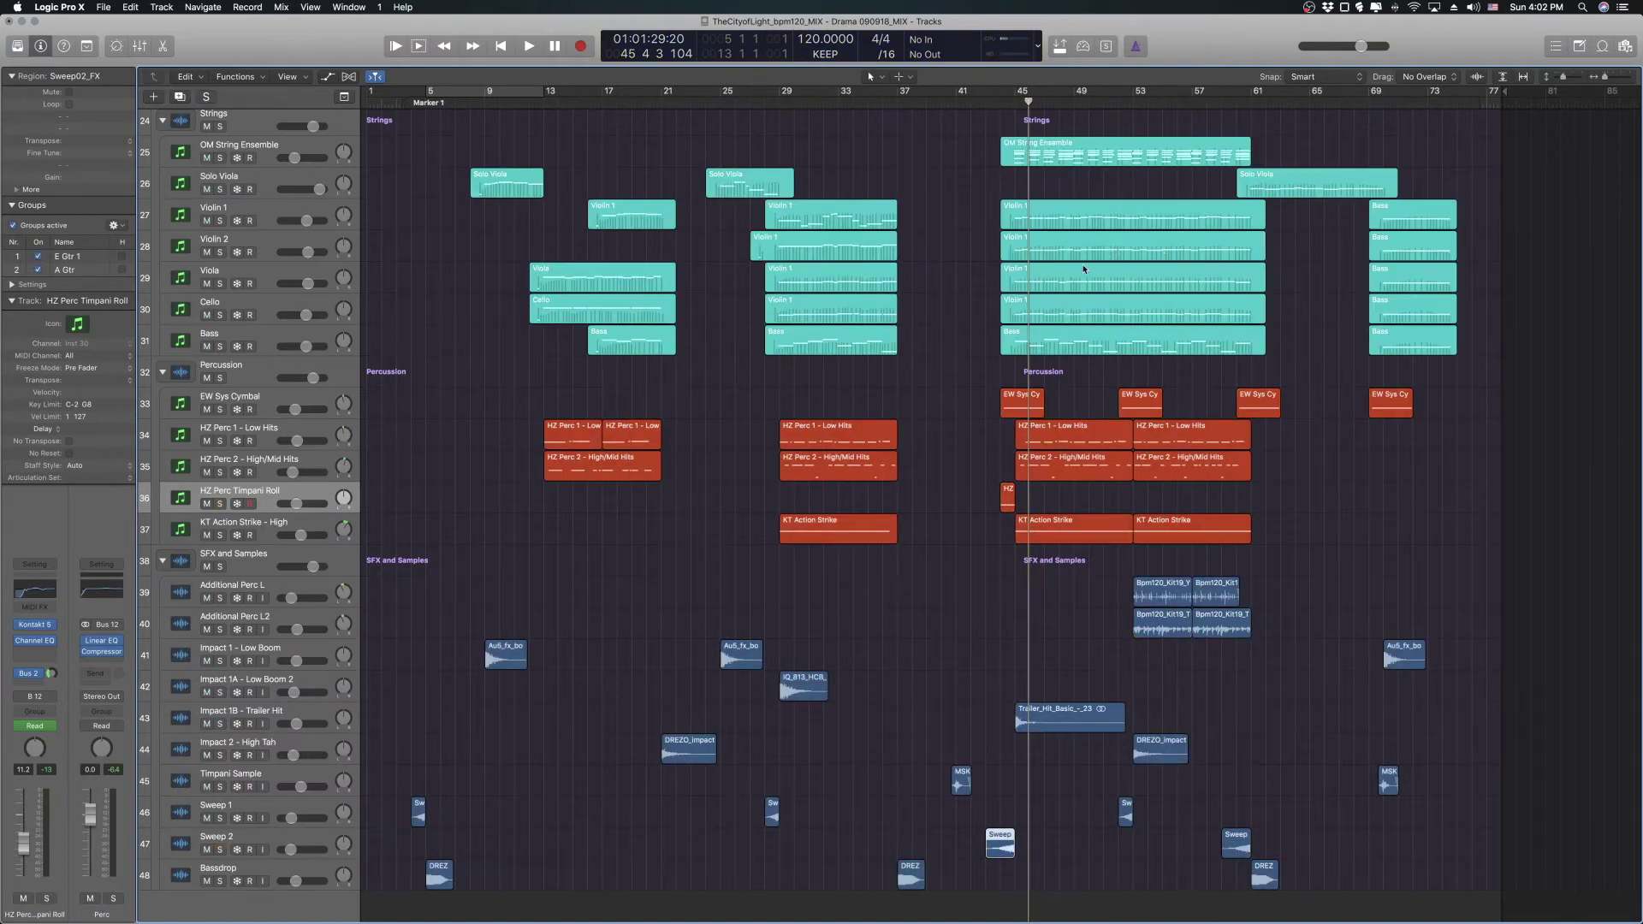
click(956, 102)
key(space)
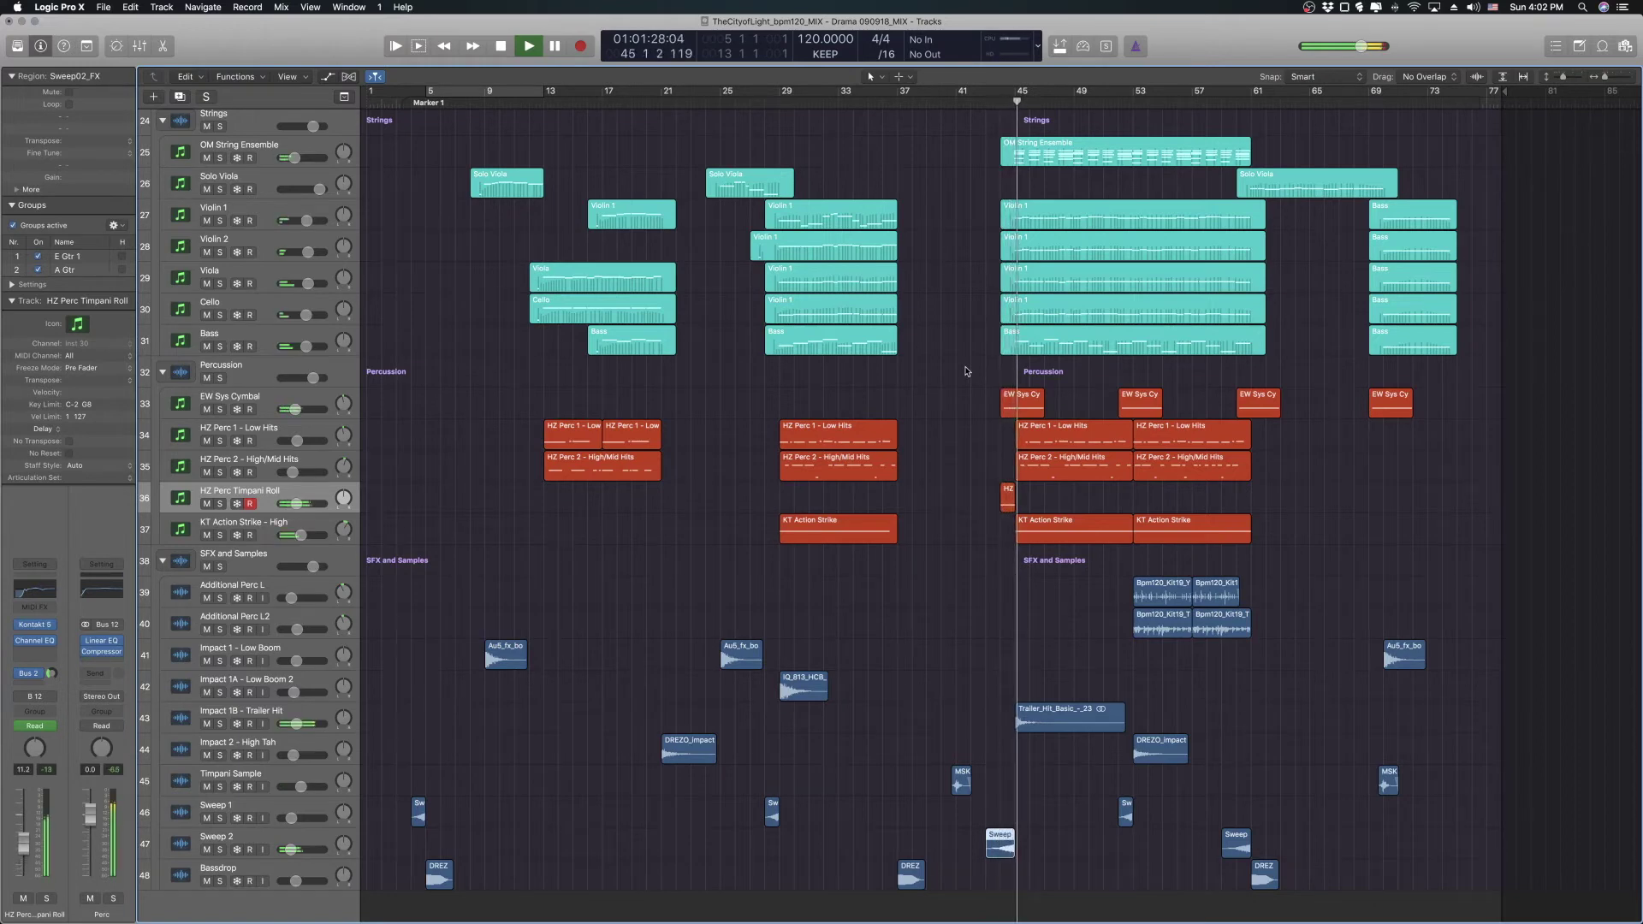
key(space)
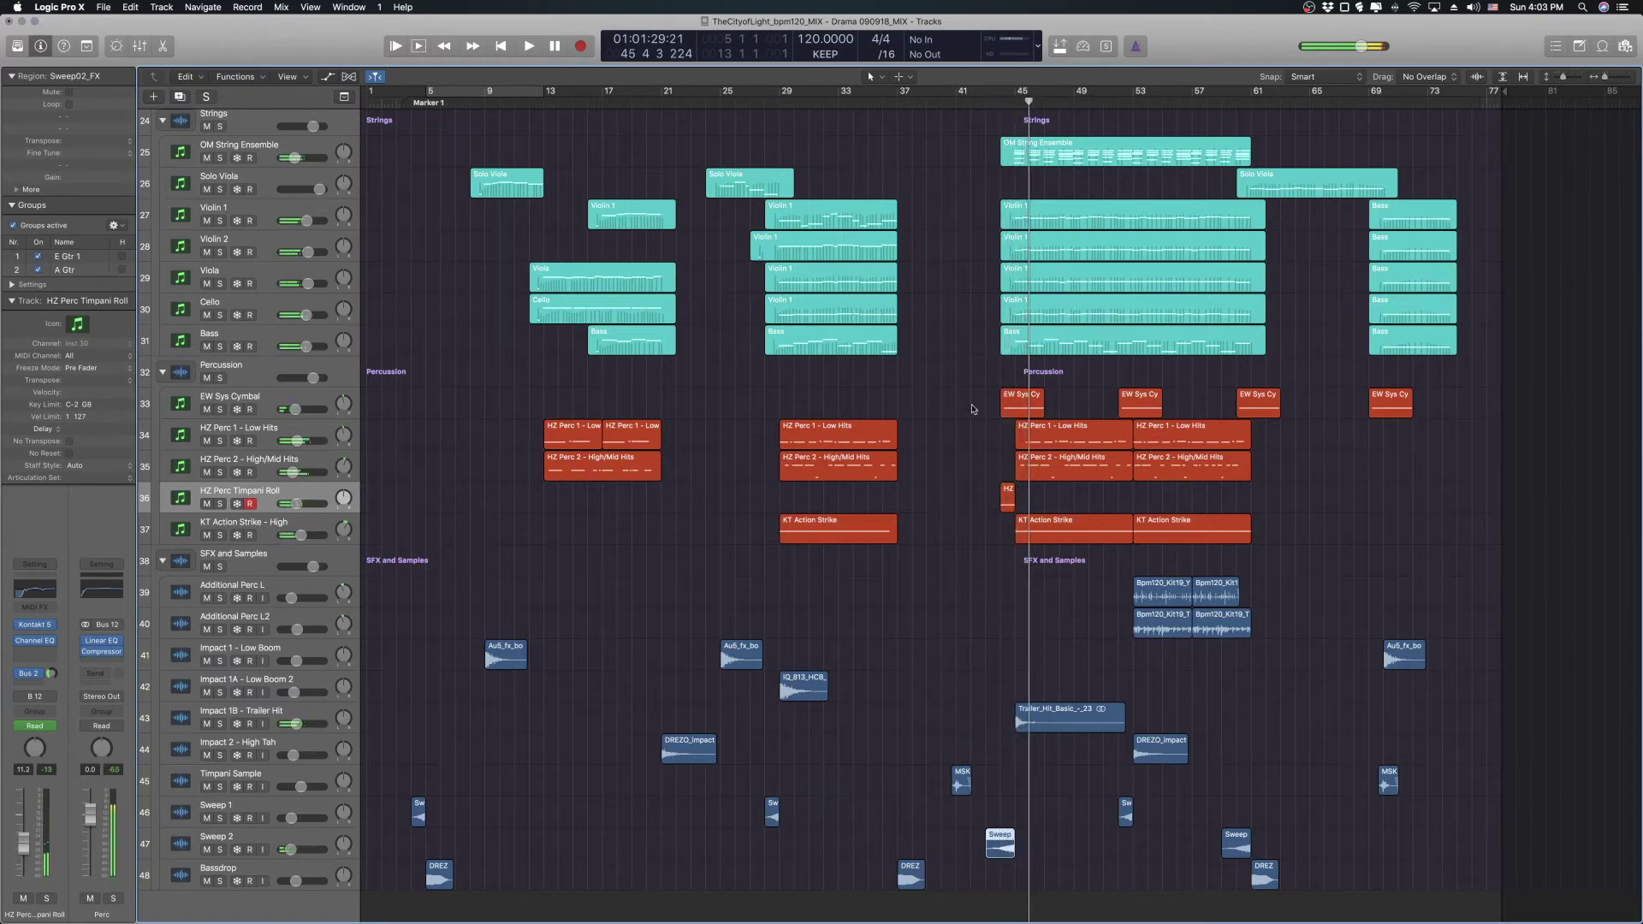
- Show the volume automation of HZ Perc Timpani Roll, hide automation again, and mute that track
click(657, 521)
key(a)
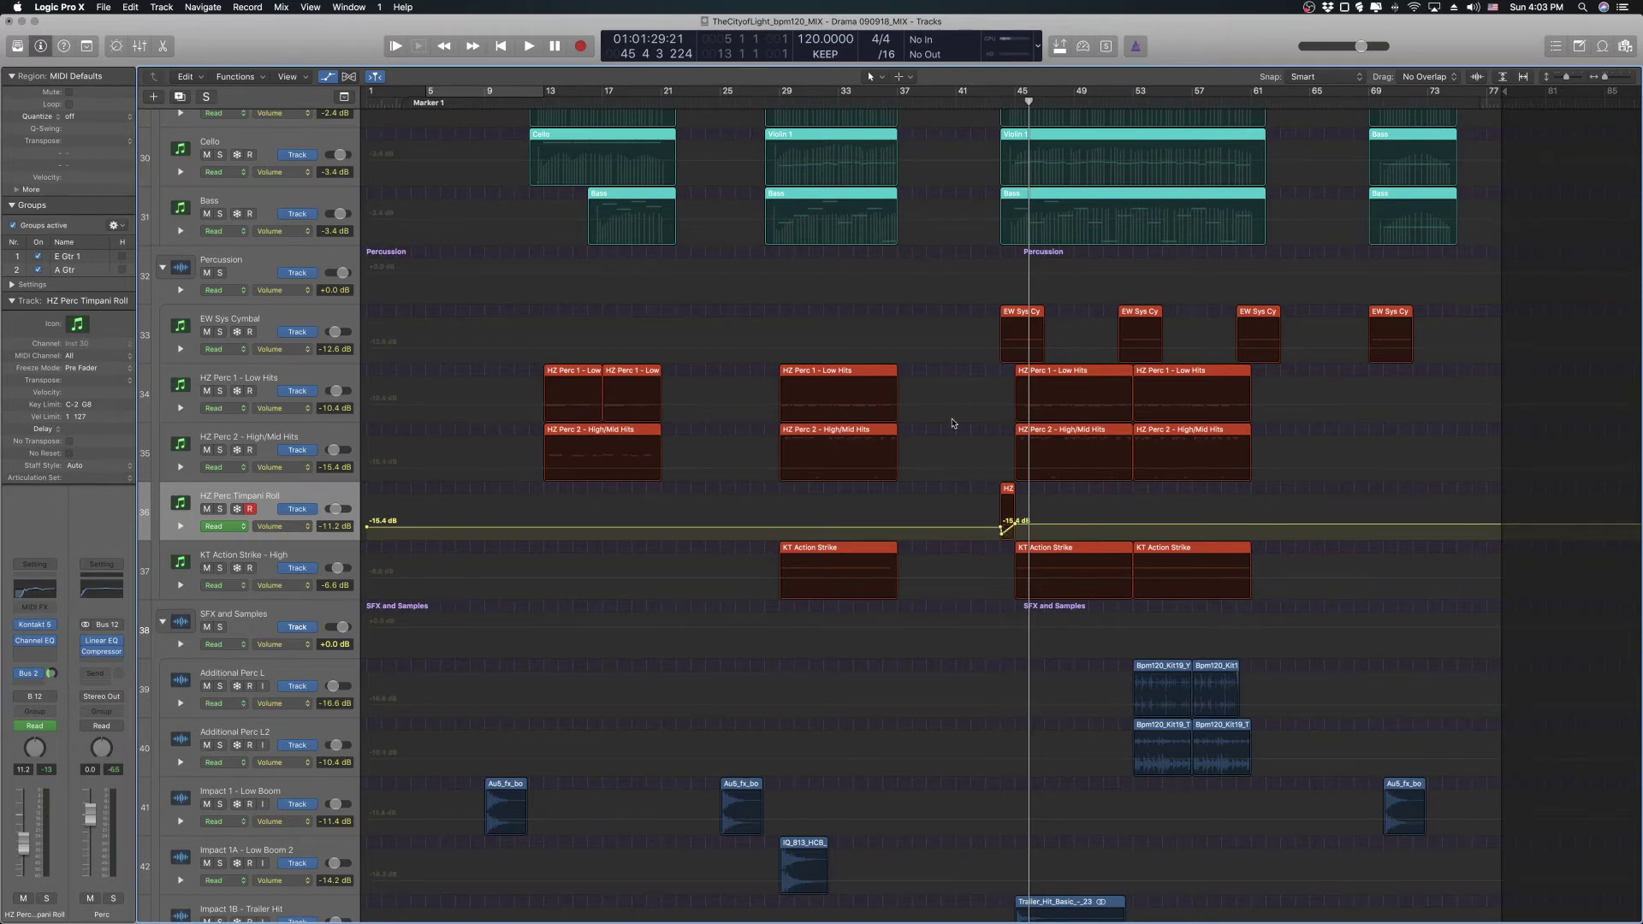
key(a)
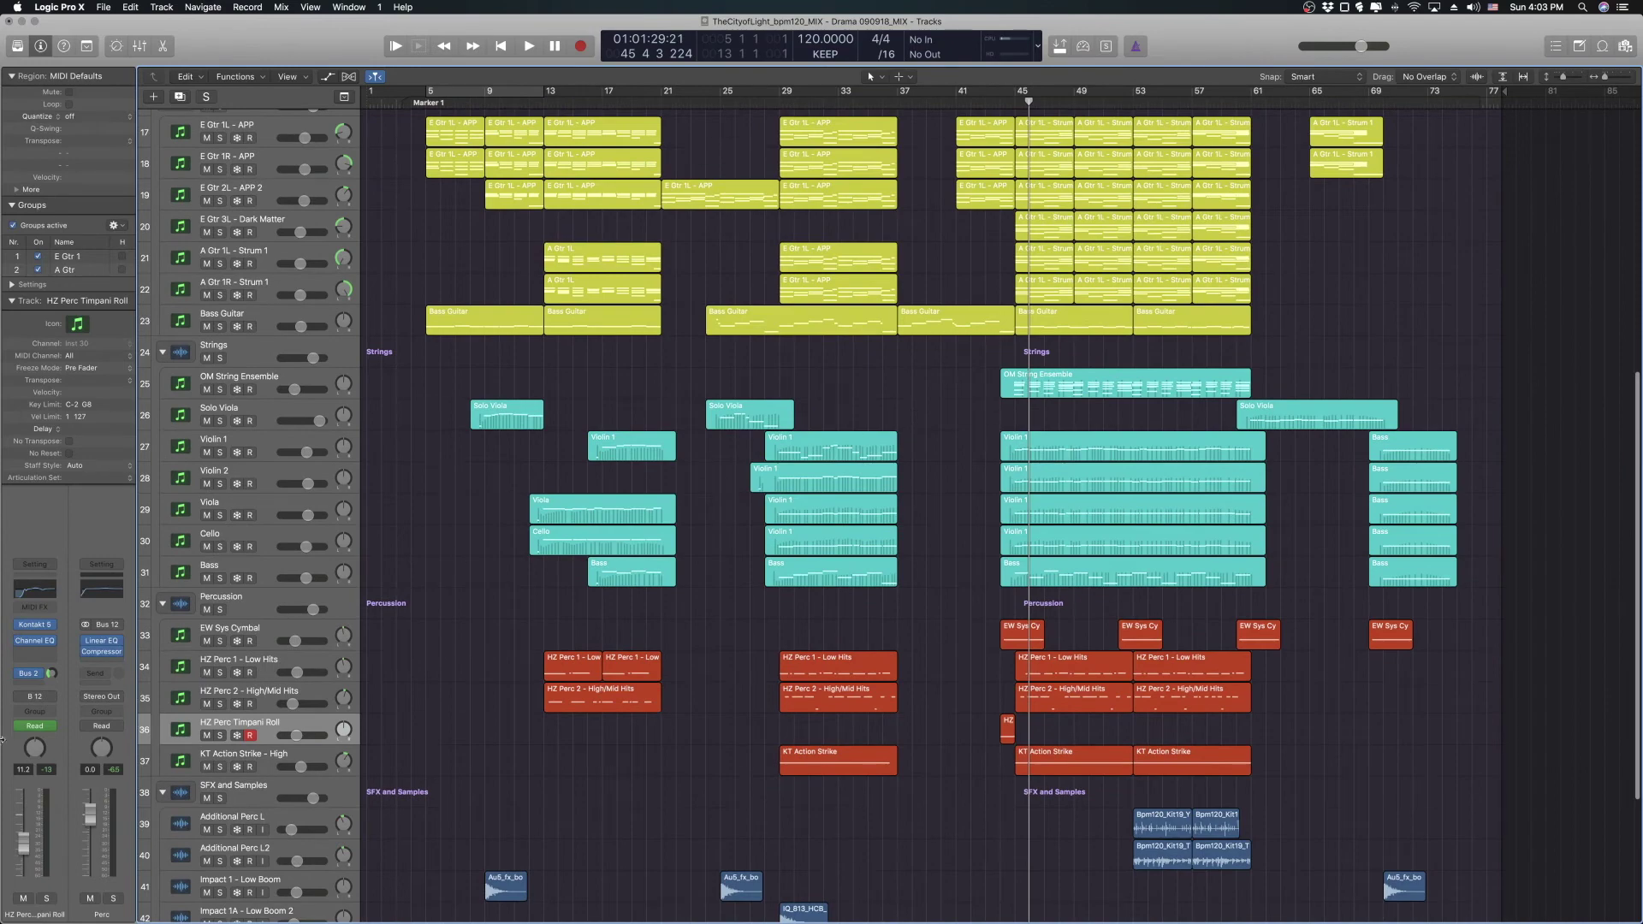
click(206, 736)
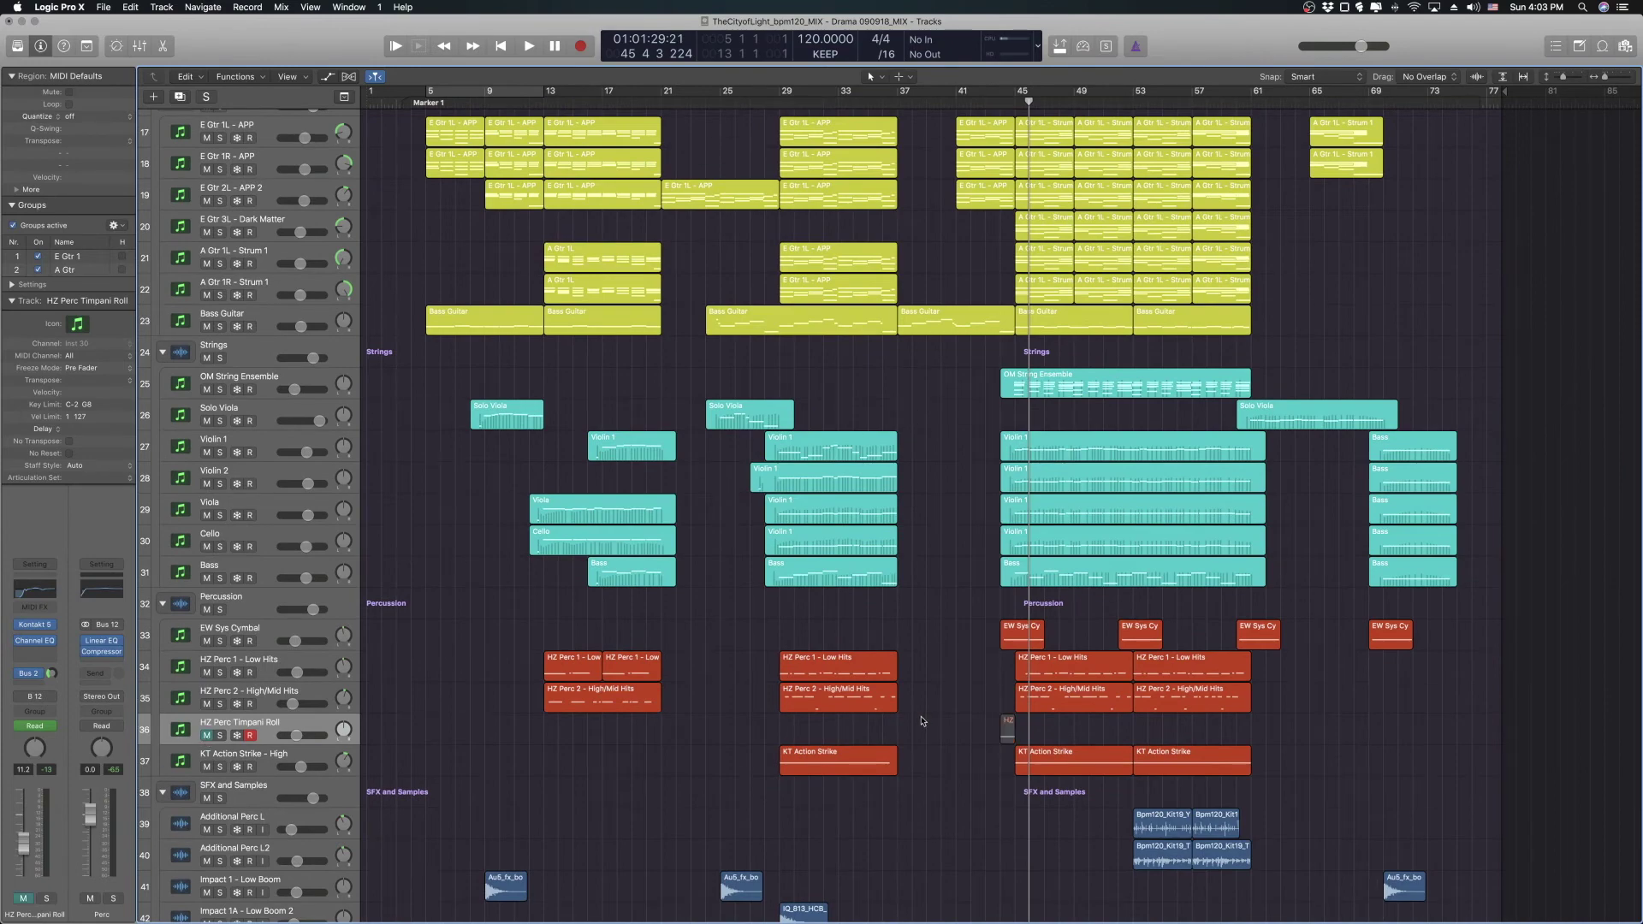
- Look over the whole arrangement, from the SFX and Samples tracks up to the Piano, Horns and Synth groups
scroll(911, 721, down, 3)
scroll(890, 603, down, 4)
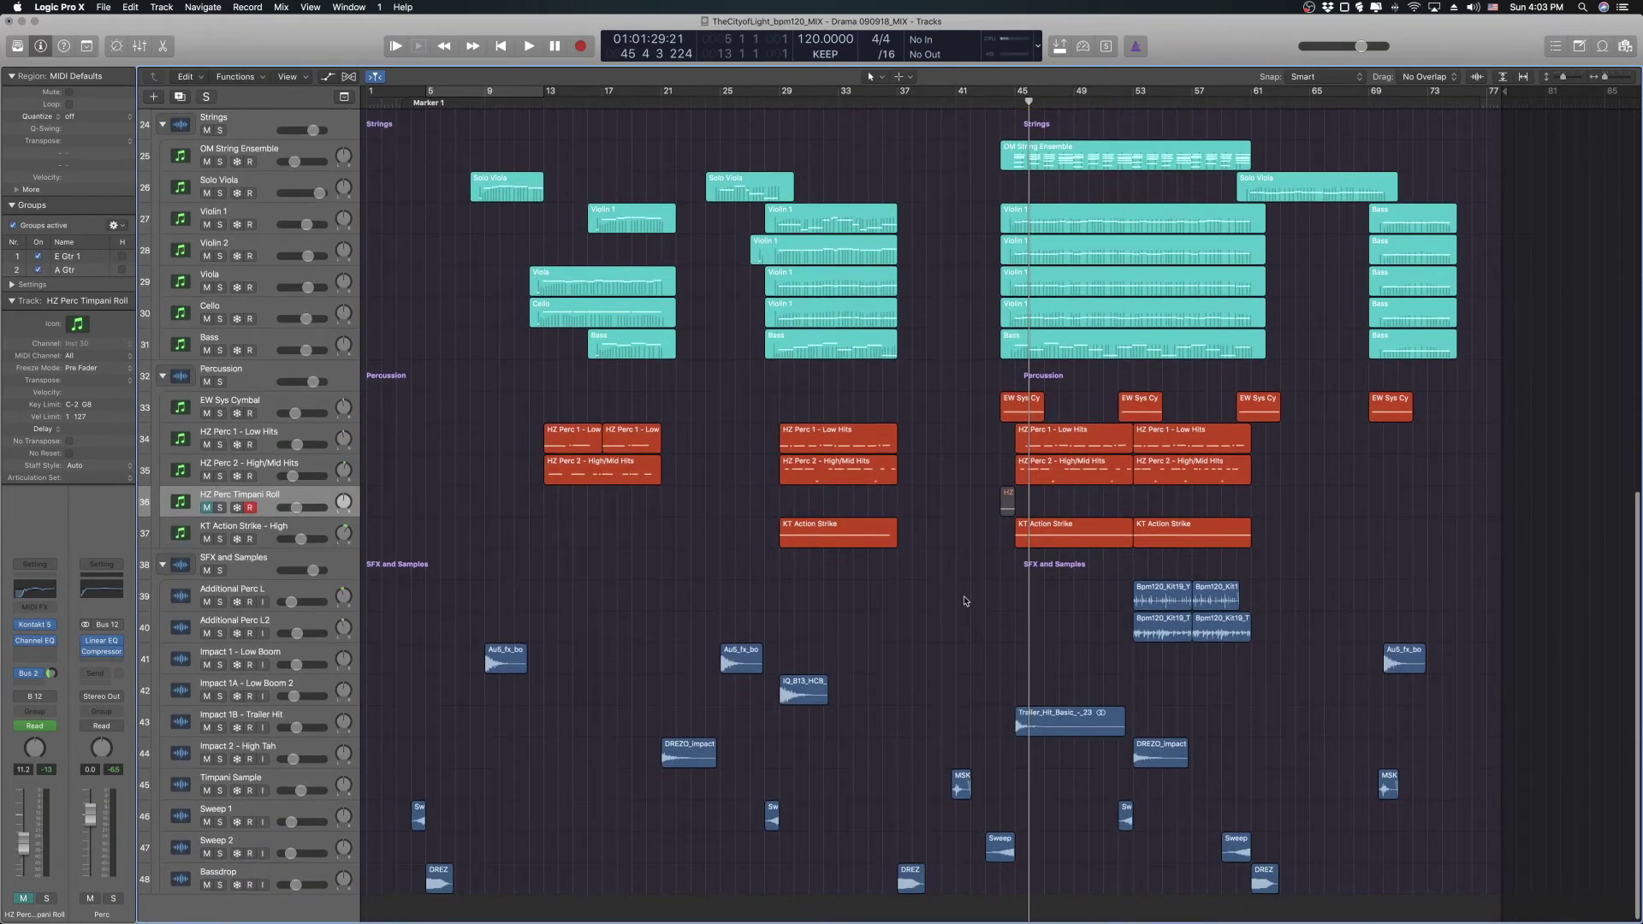
scroll(961, 590, up, 7)
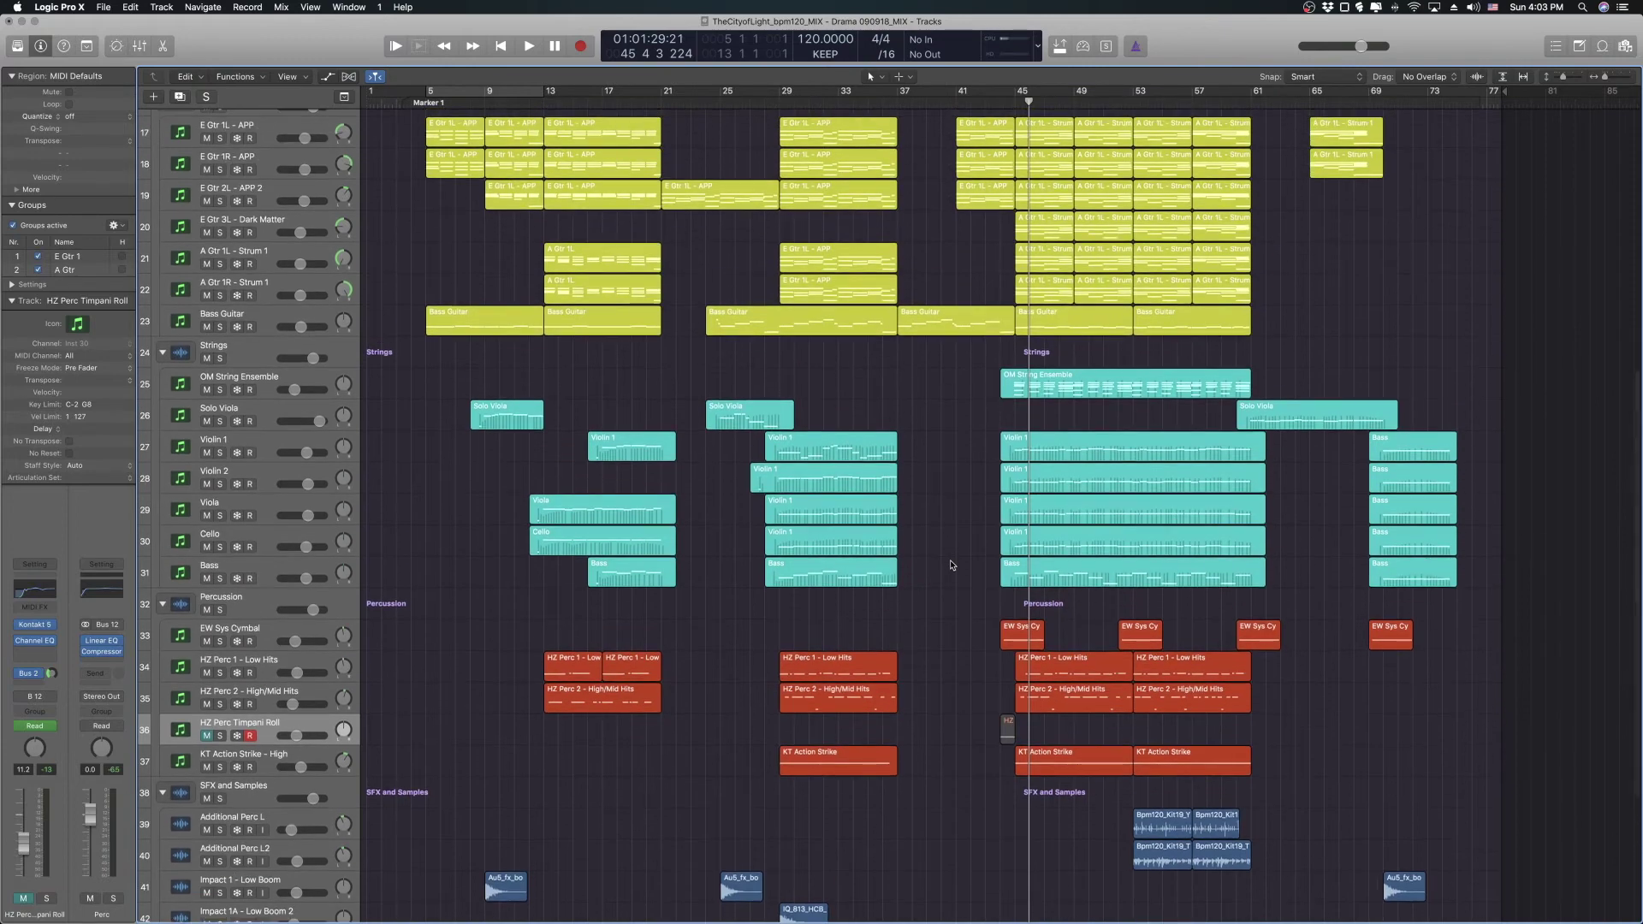
scroll(952, 564, down, 4)
scroll(953, 565, up, 8)
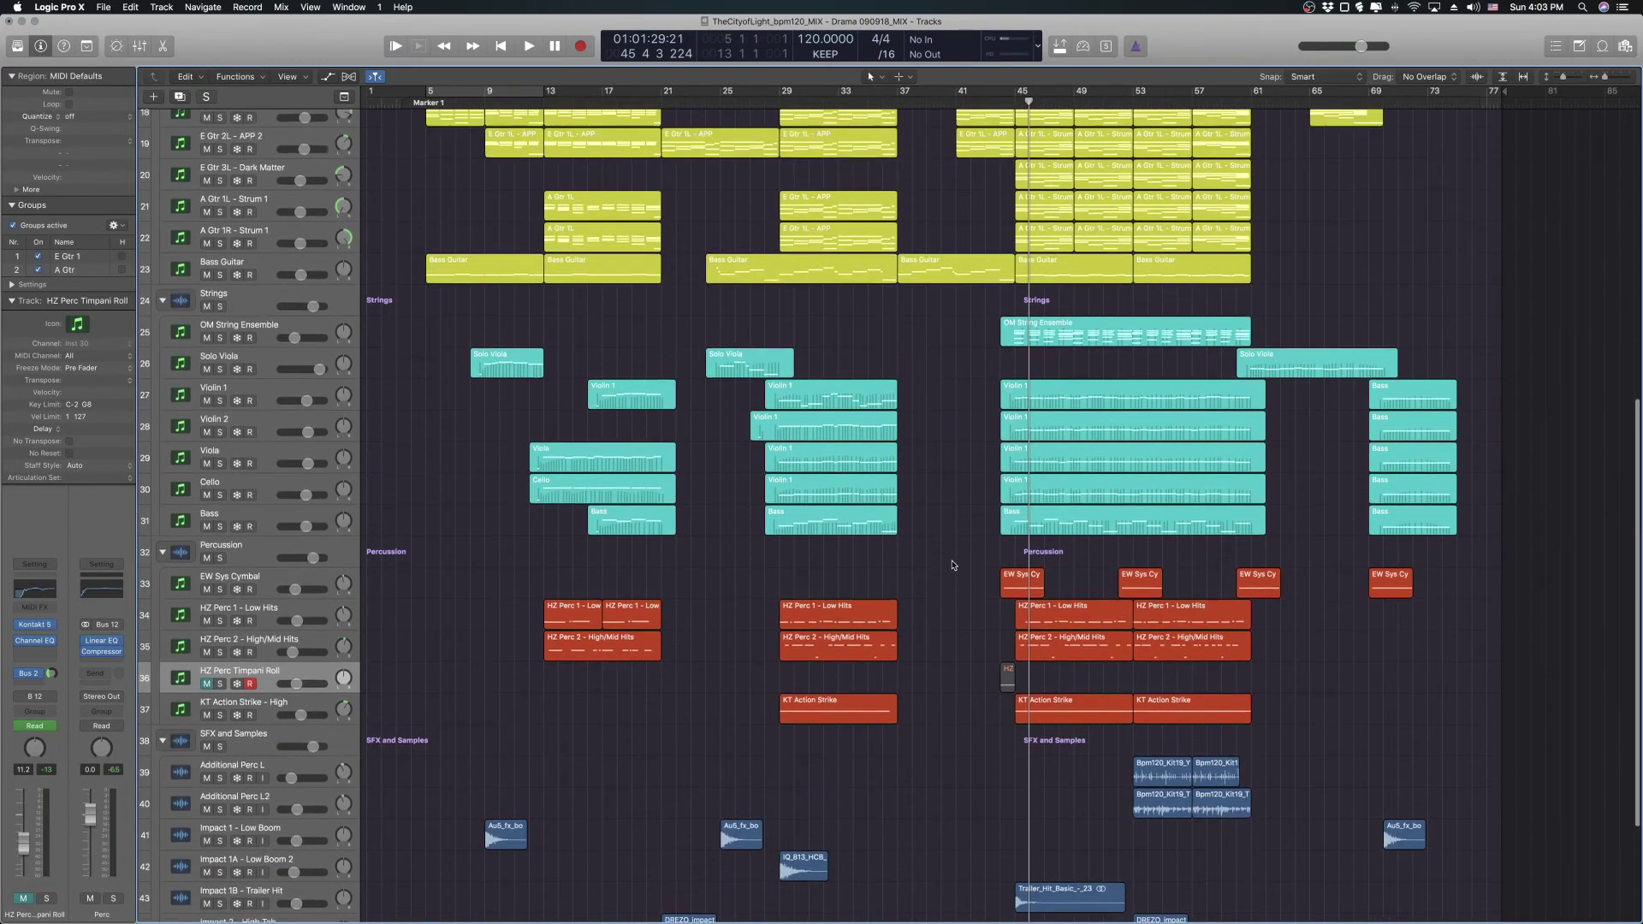
scroll(954, 566, up, 10)
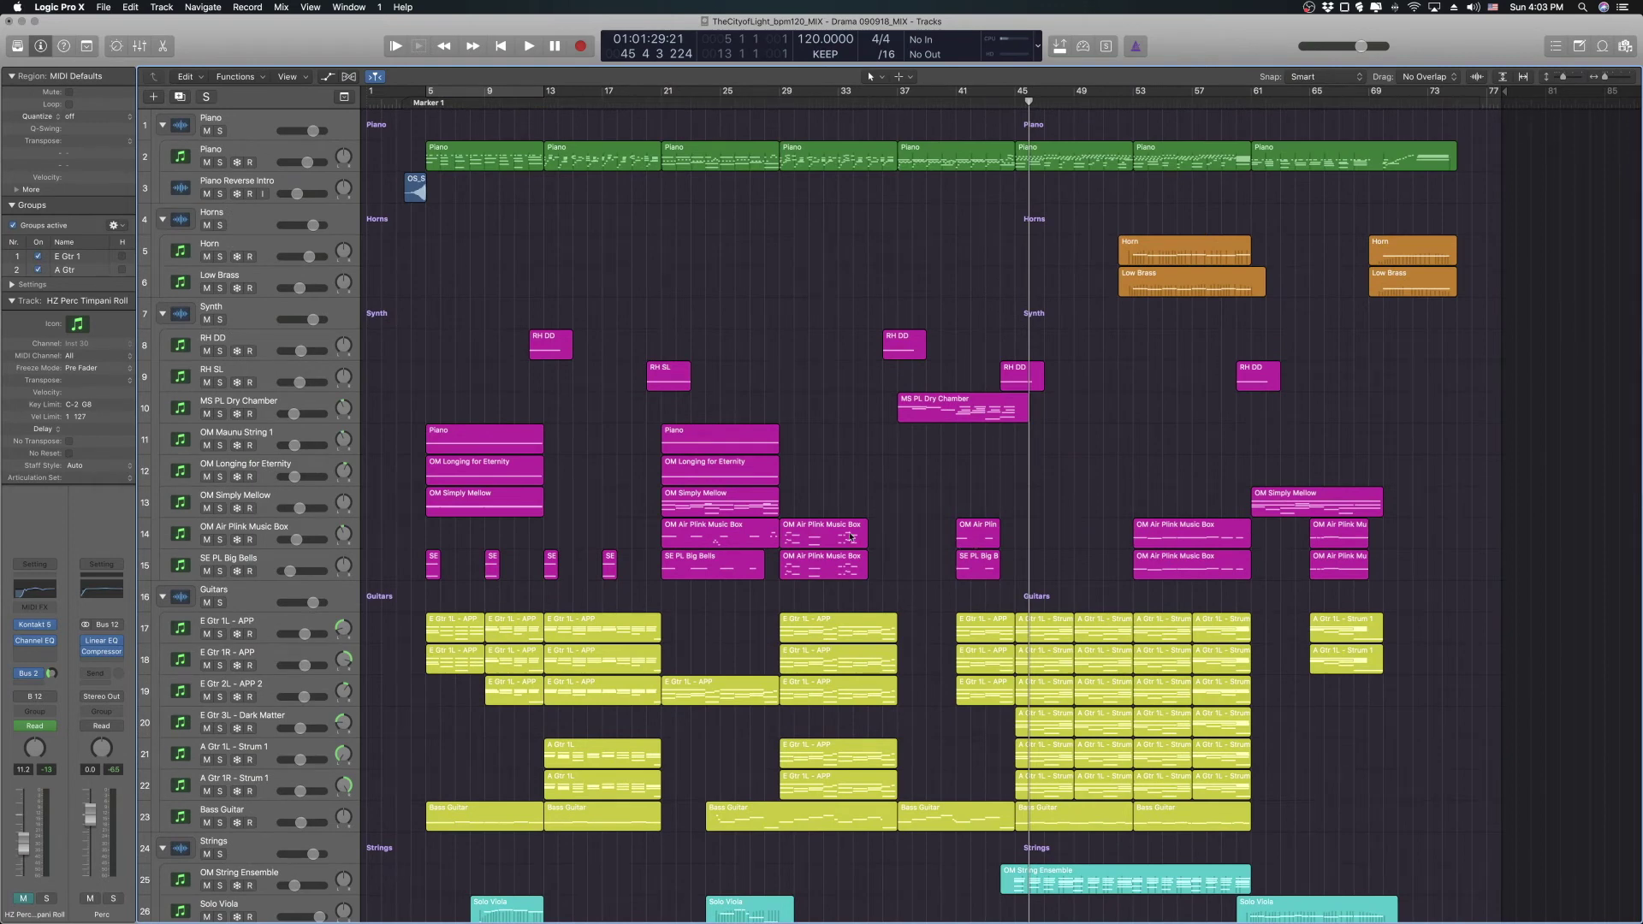
scroll(576, 494, down, 3)
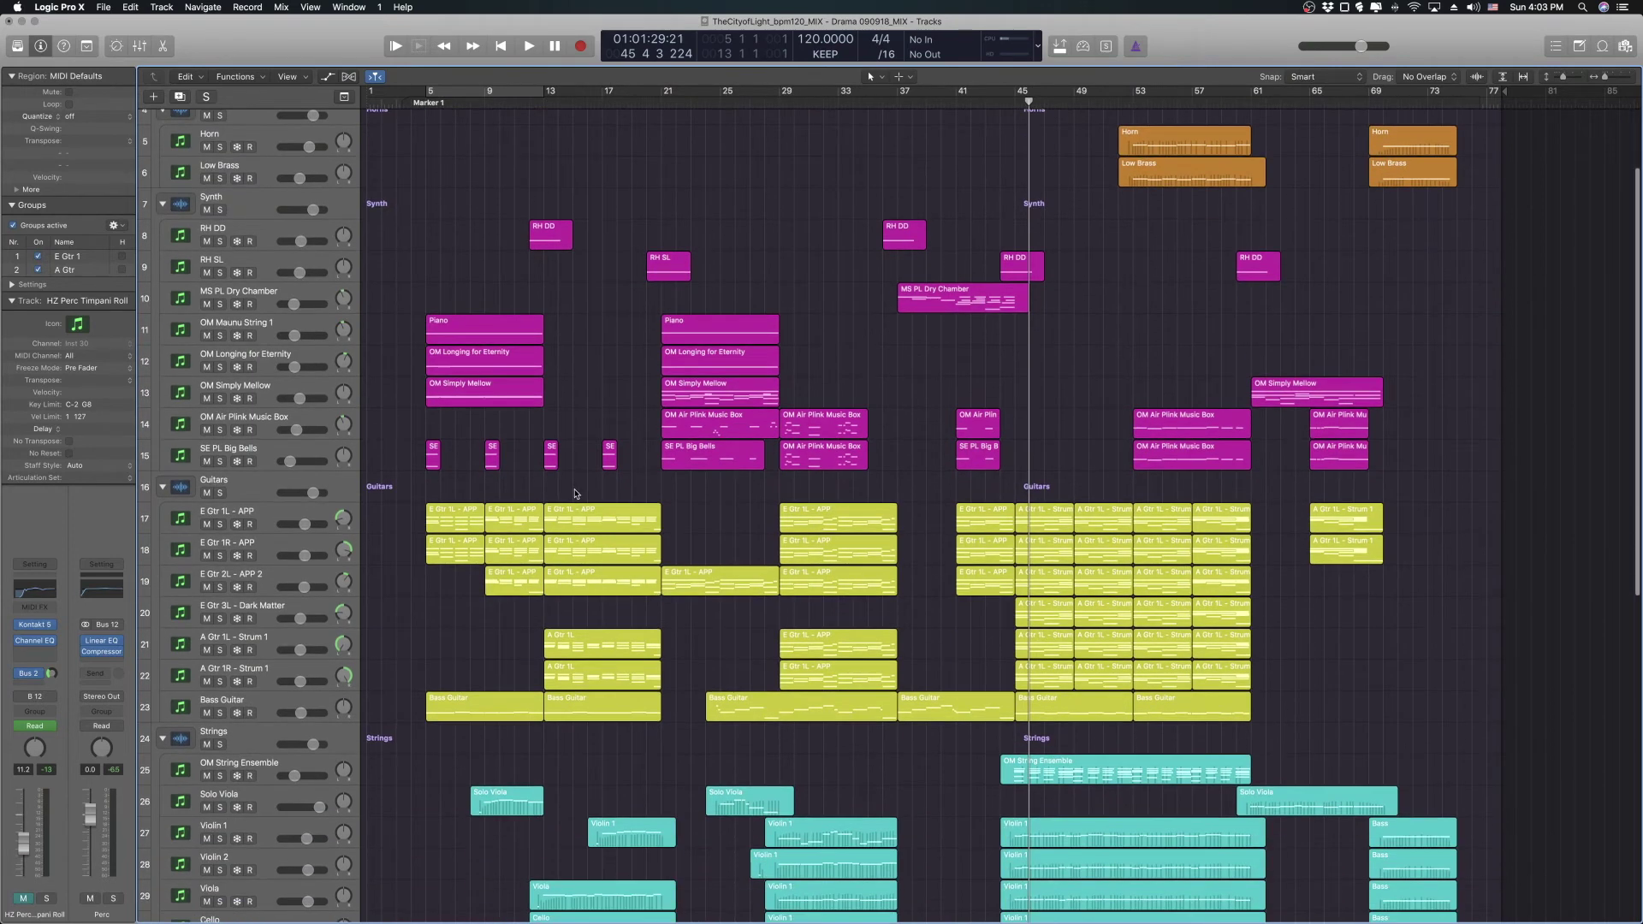
scroll(469, 473, up, 1)
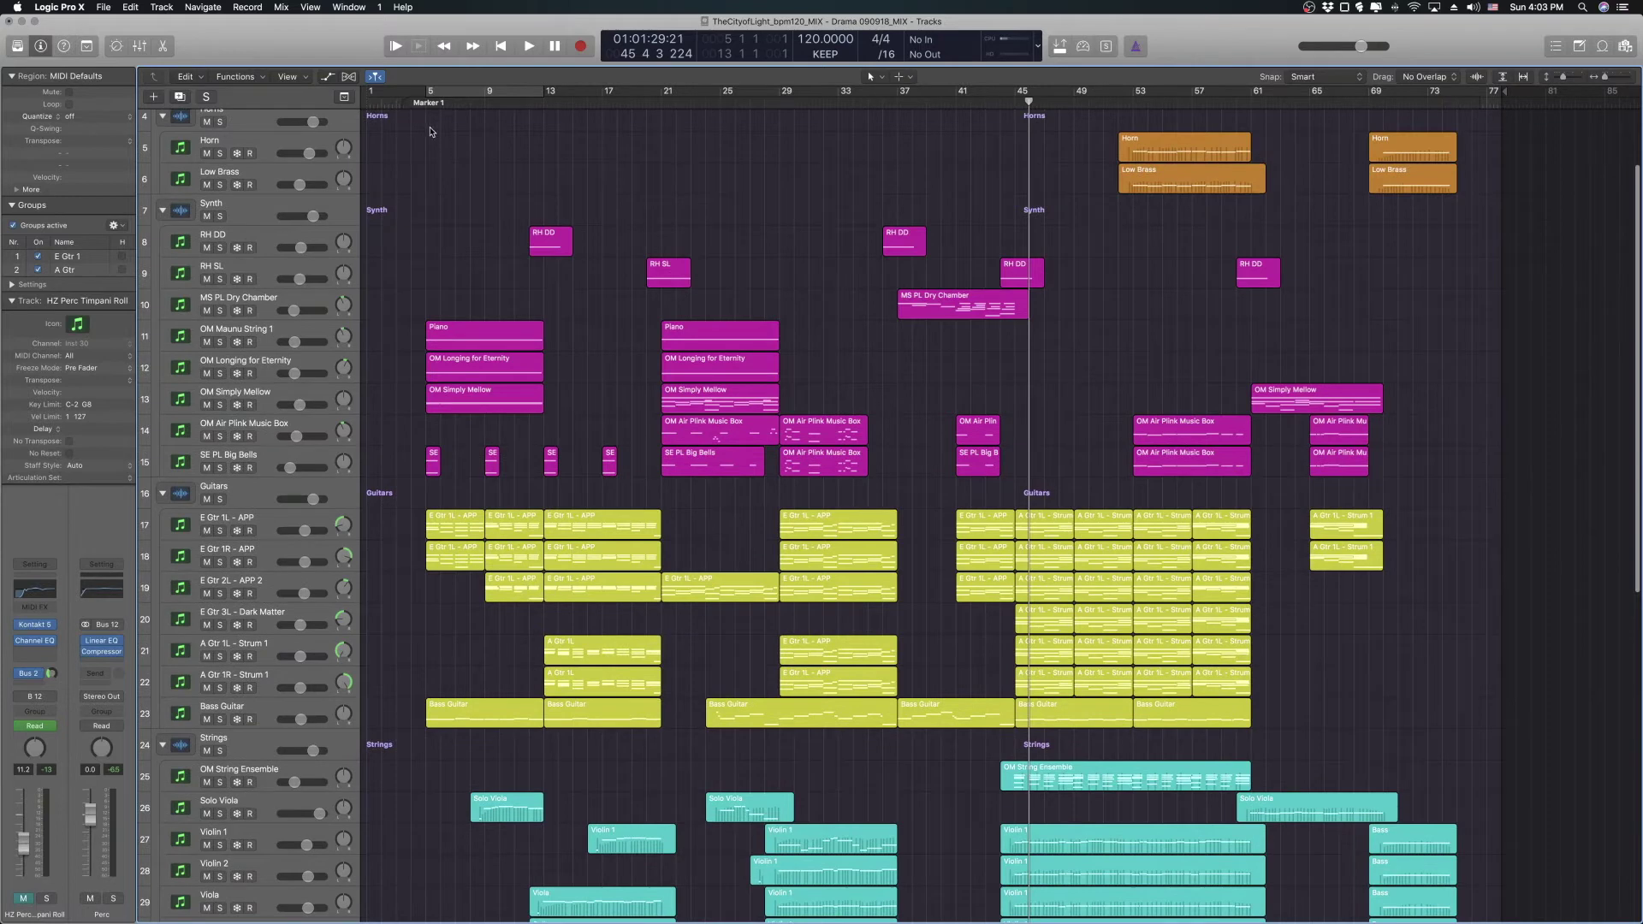
- Solo OM Maunu String 1, OM Longing for Eternity and OM Simply Mellow, and play them from bar 5 with the cycle on
click(432, 95)
drag(220, 341, 220, 404)
key(space)
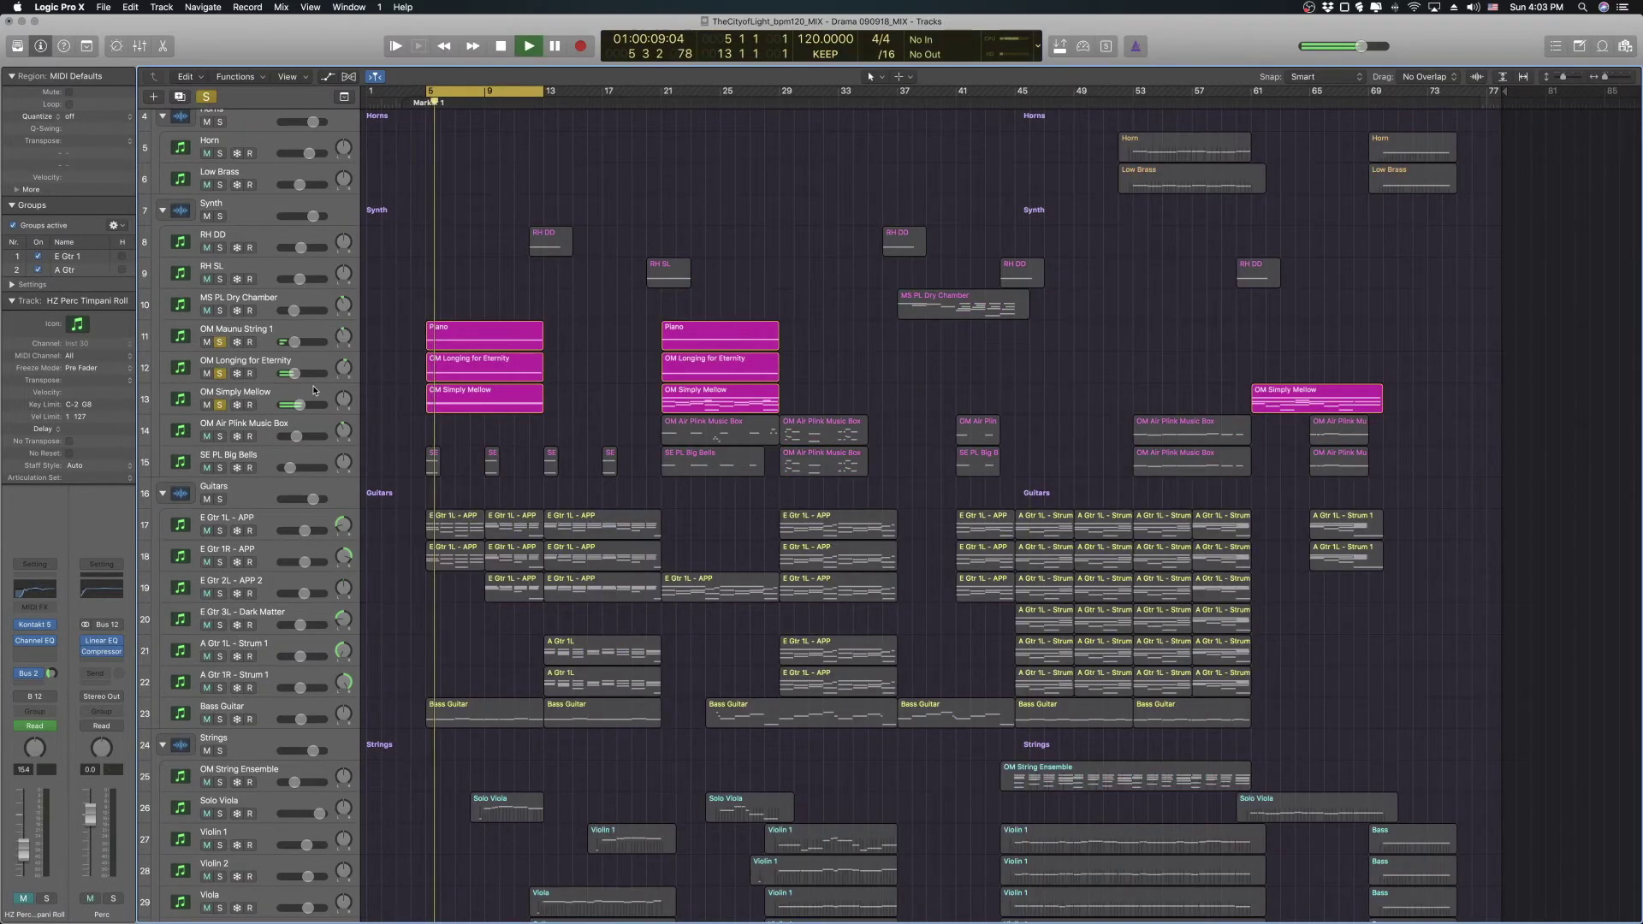
key(space)
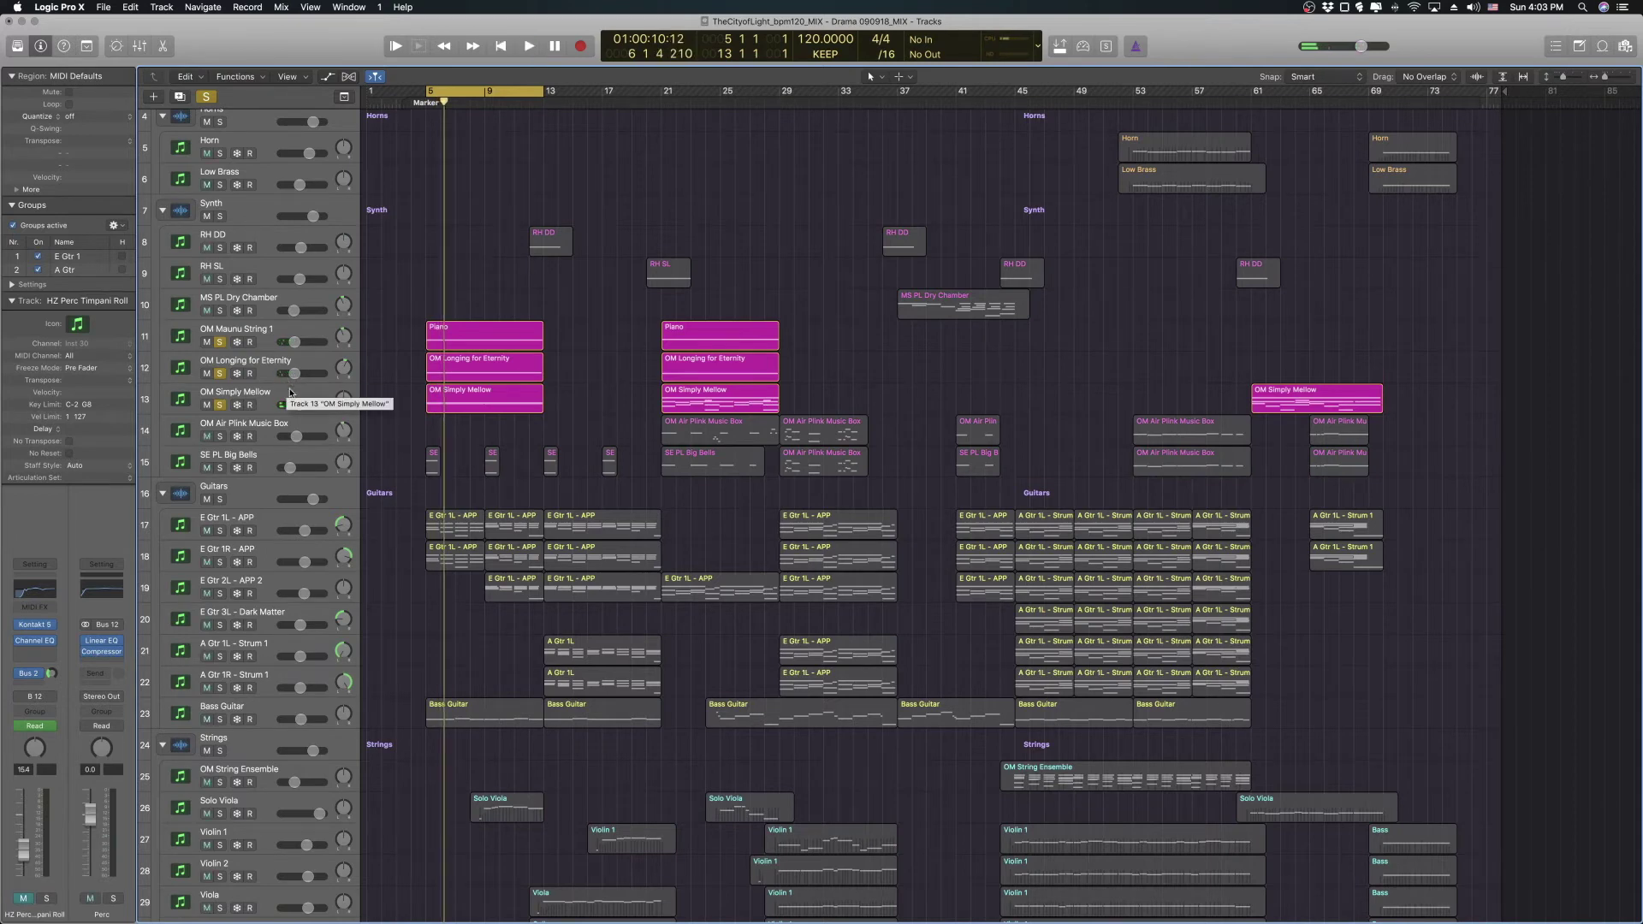
- Solo SE PL Big Bells and pick PL Big Bells [AS] from the Plucked presets of its Serum instrument
click(261, 462)
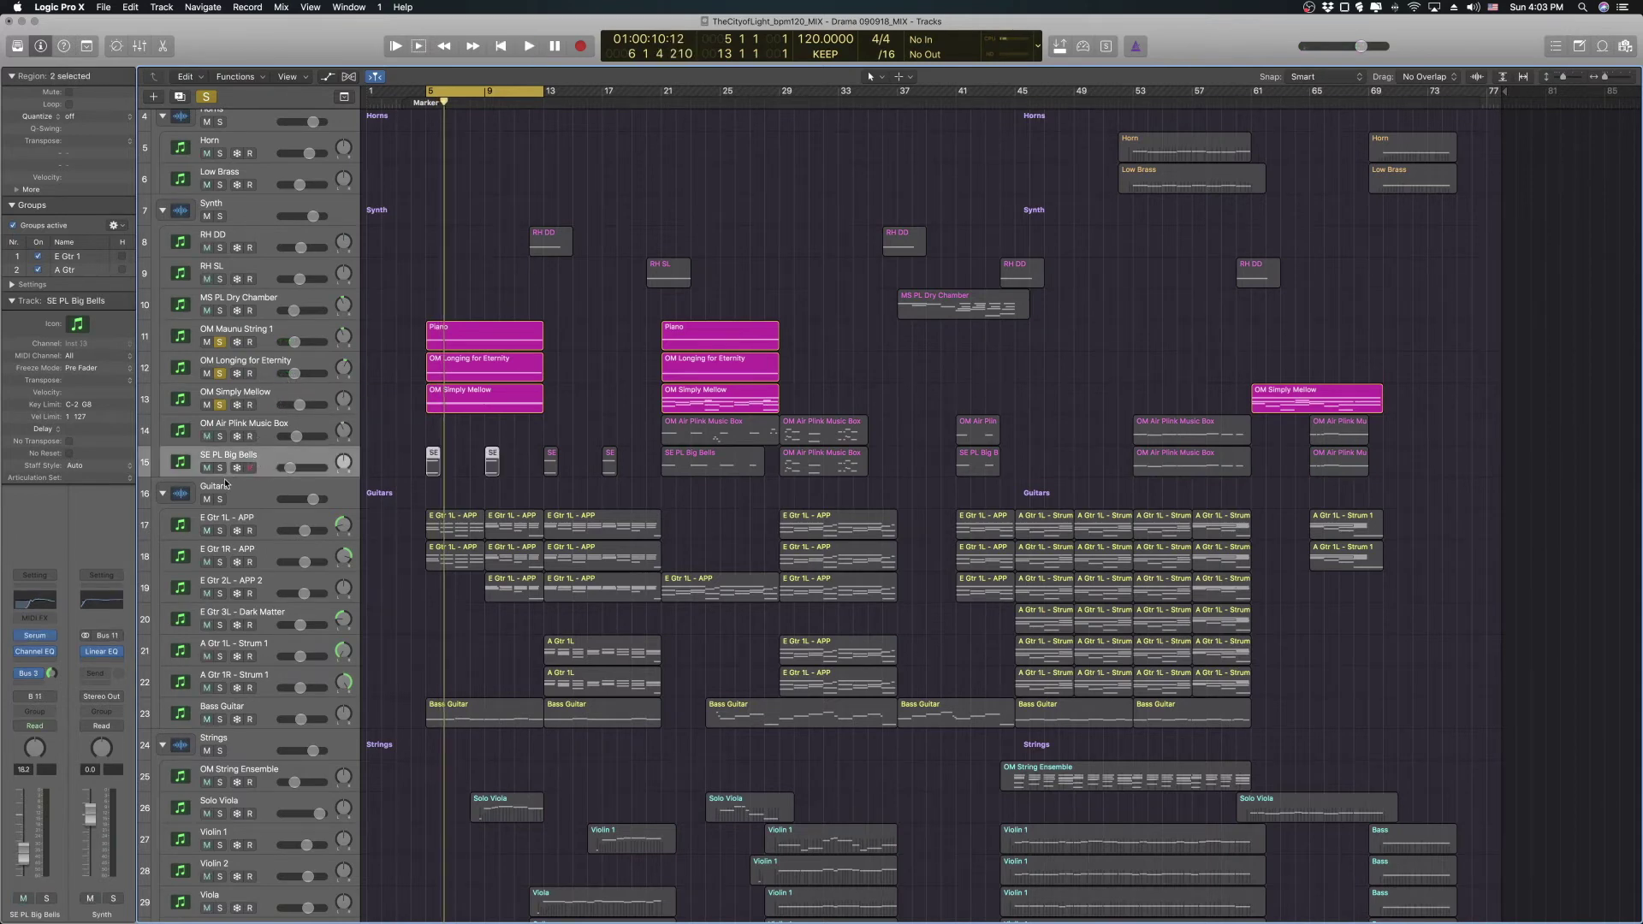
click(219, 467)
click(36, 635)
click(398, 101)
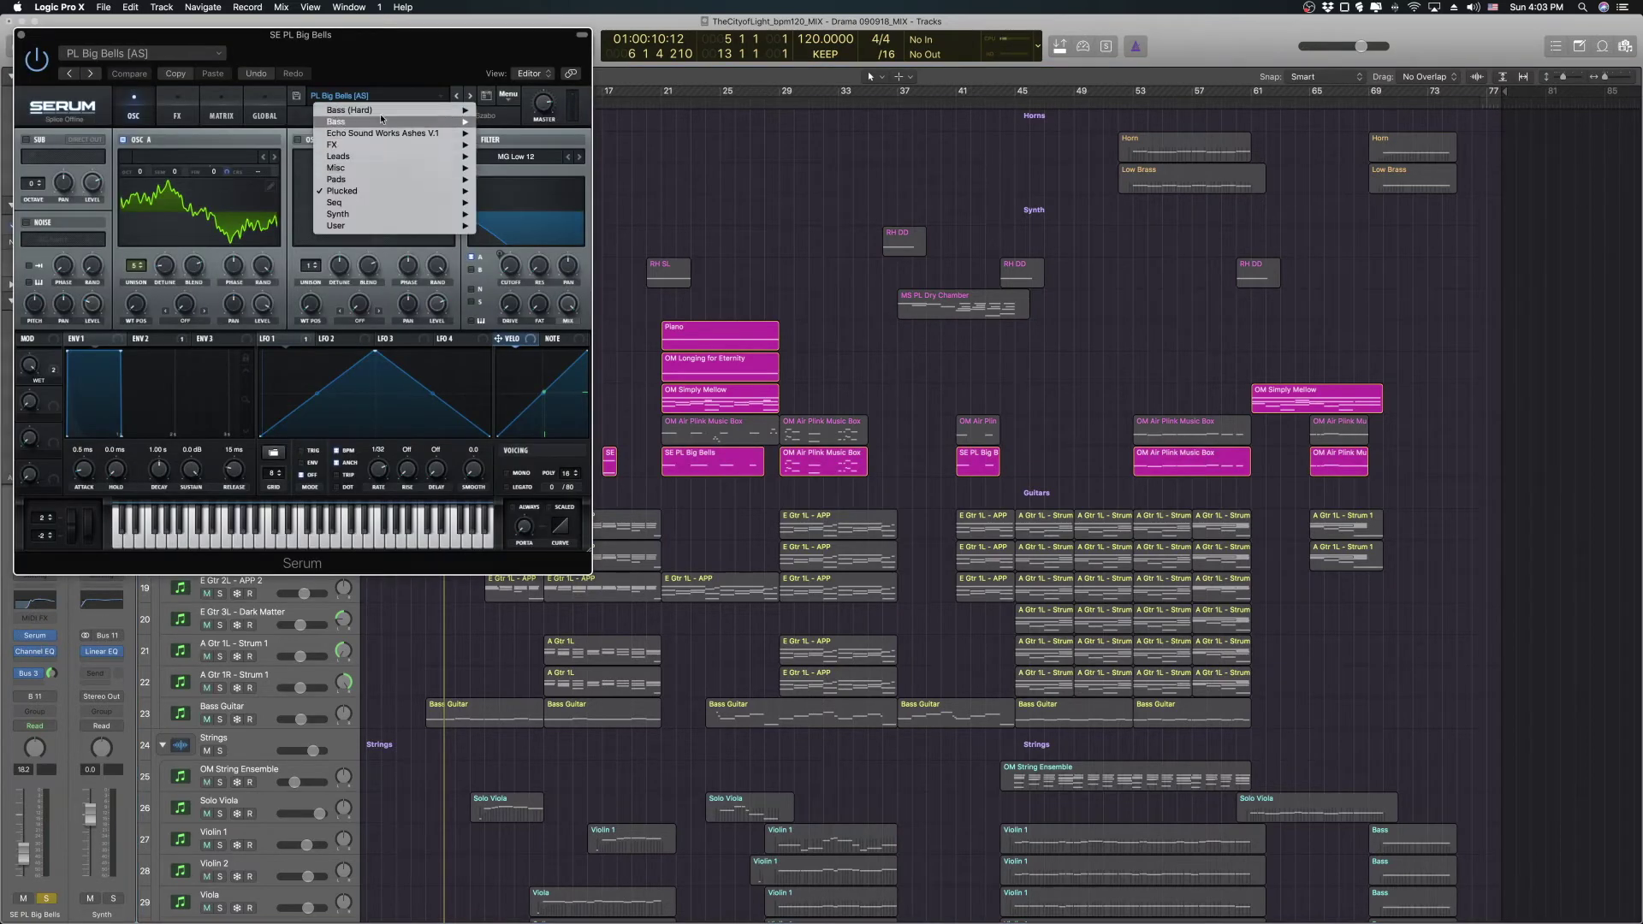
mouse_move(385, 188)
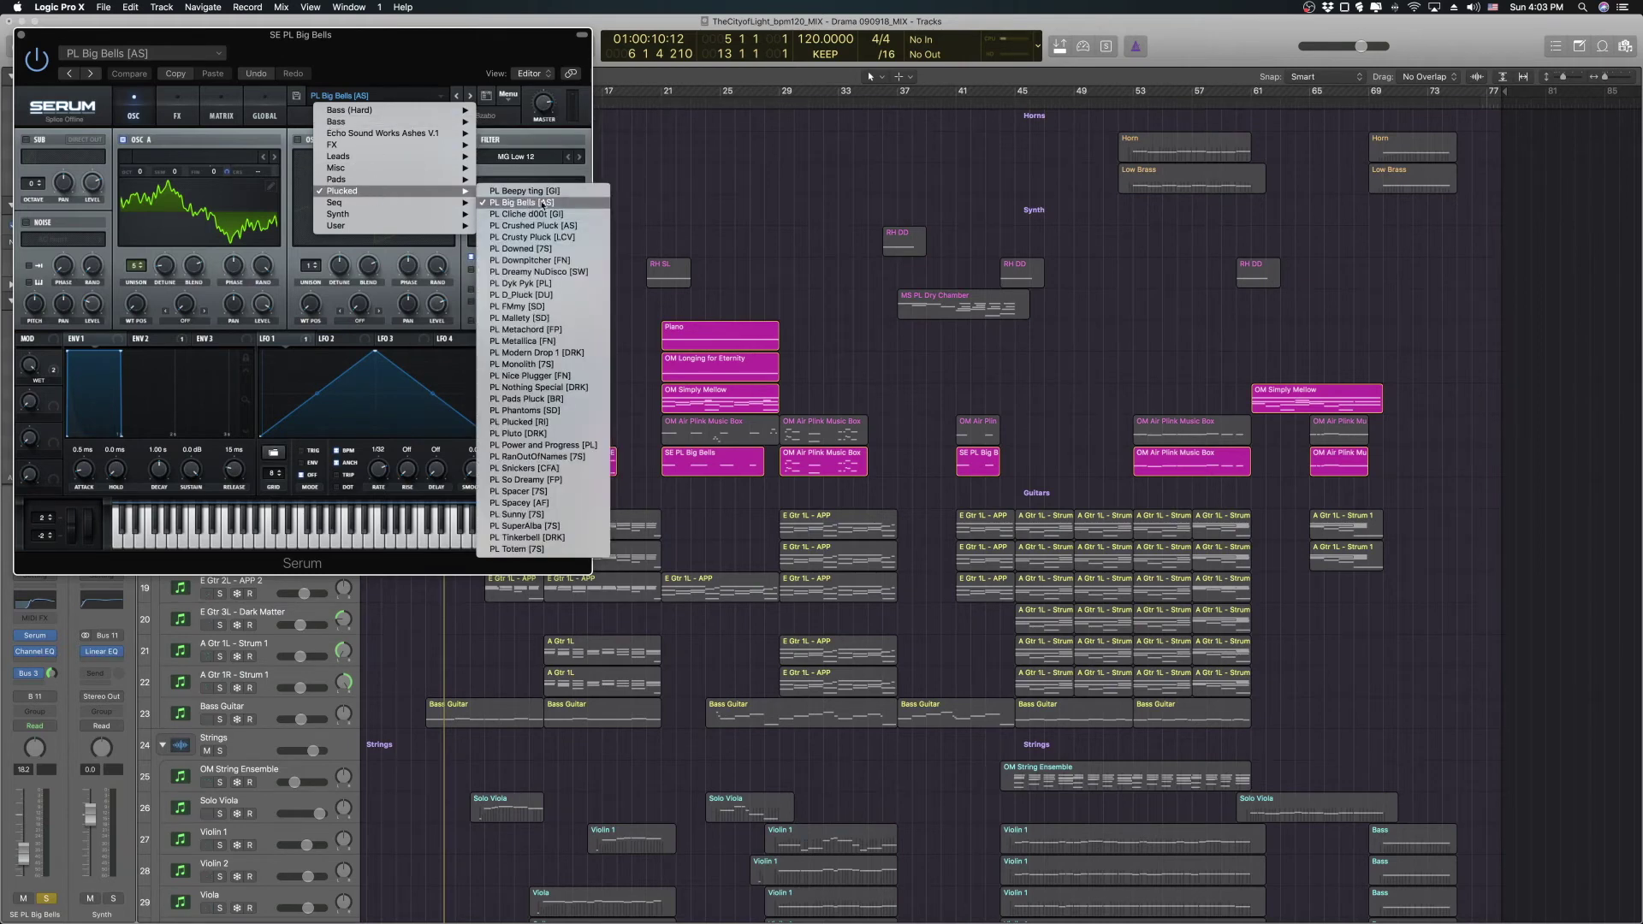
click(549, 203)
click(22, 35)
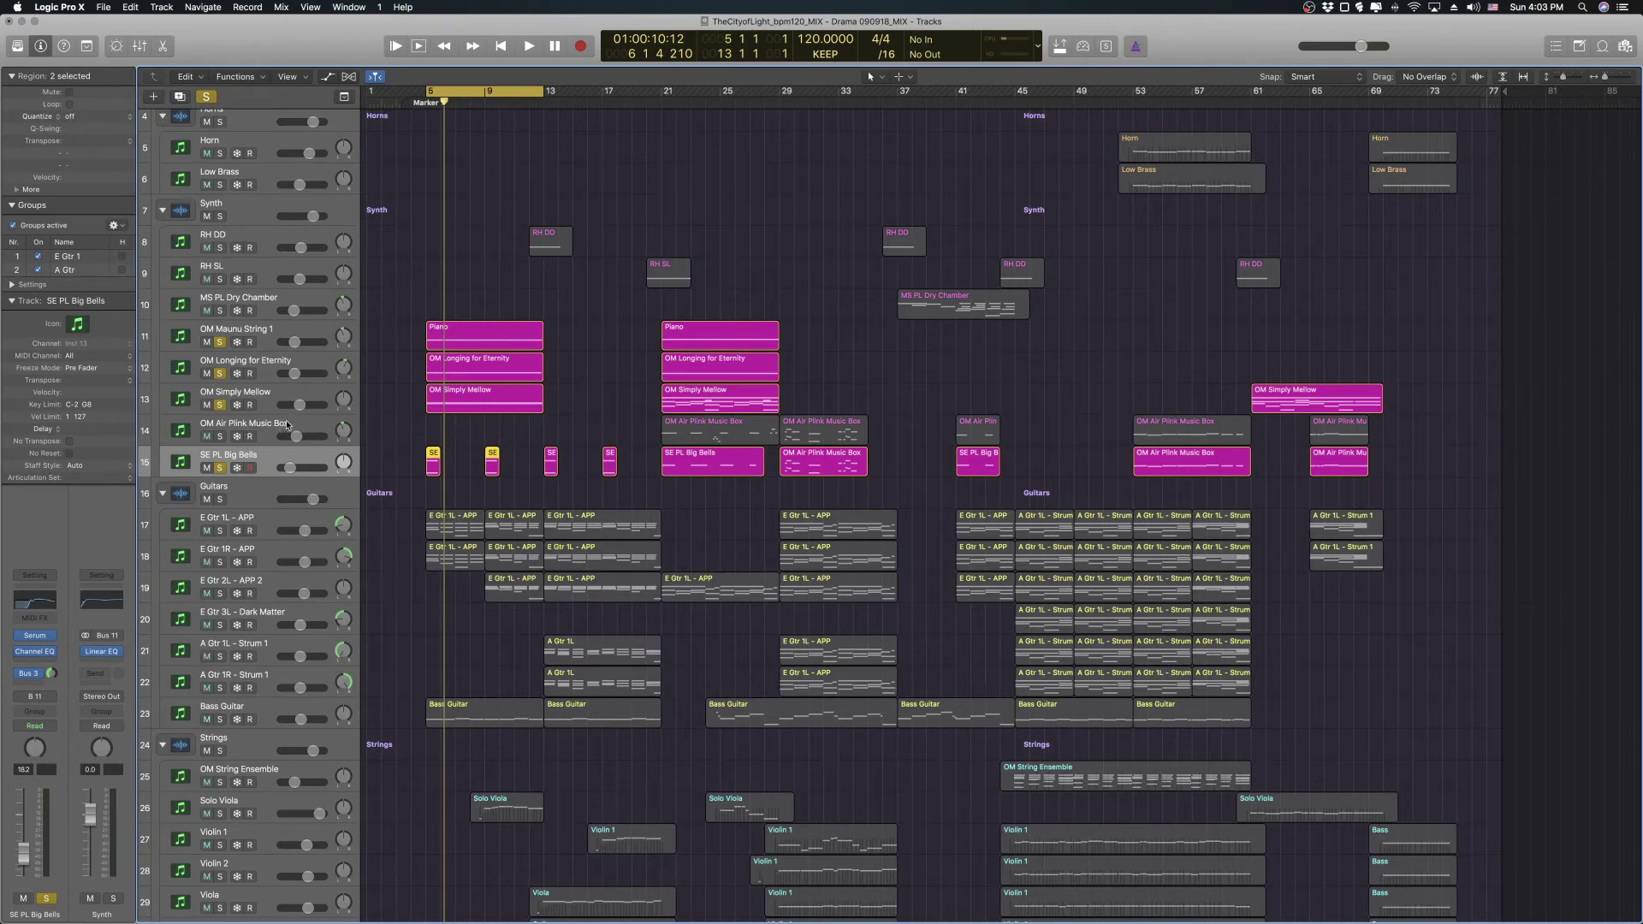
- Leave only OM Air Plink Music Box and SE PL Big Bells soloed, and play from bar 21 without the cycle, skipping to bar 29
click(220, 437)
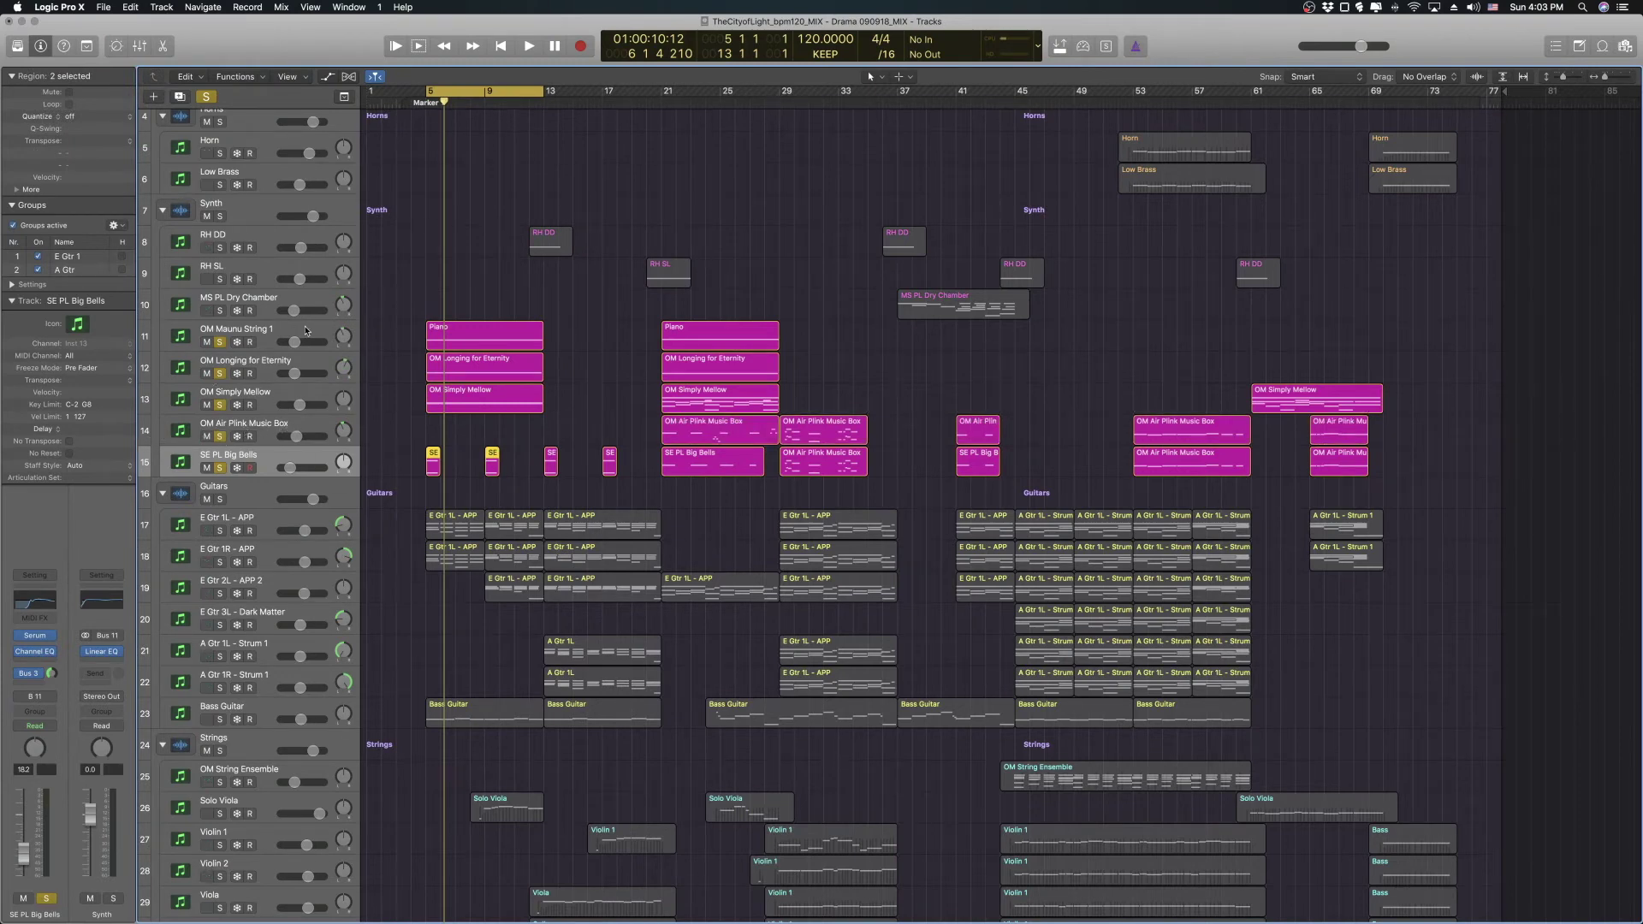
drag(222, 343, 220, 406)
click(647, 107)
key(c)
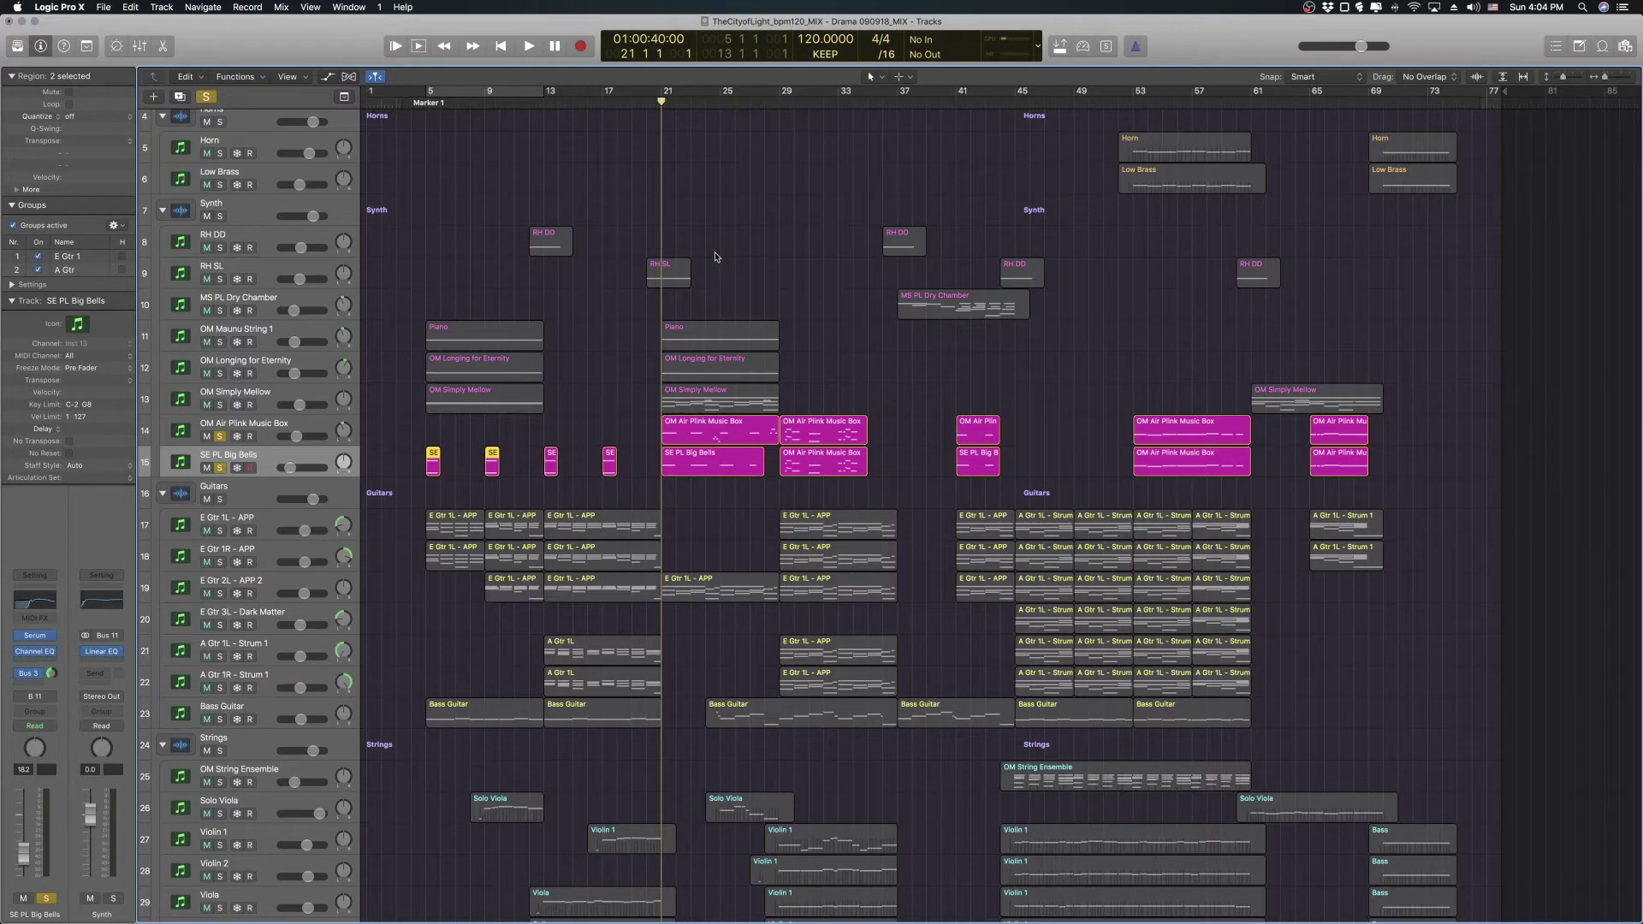
key(space)
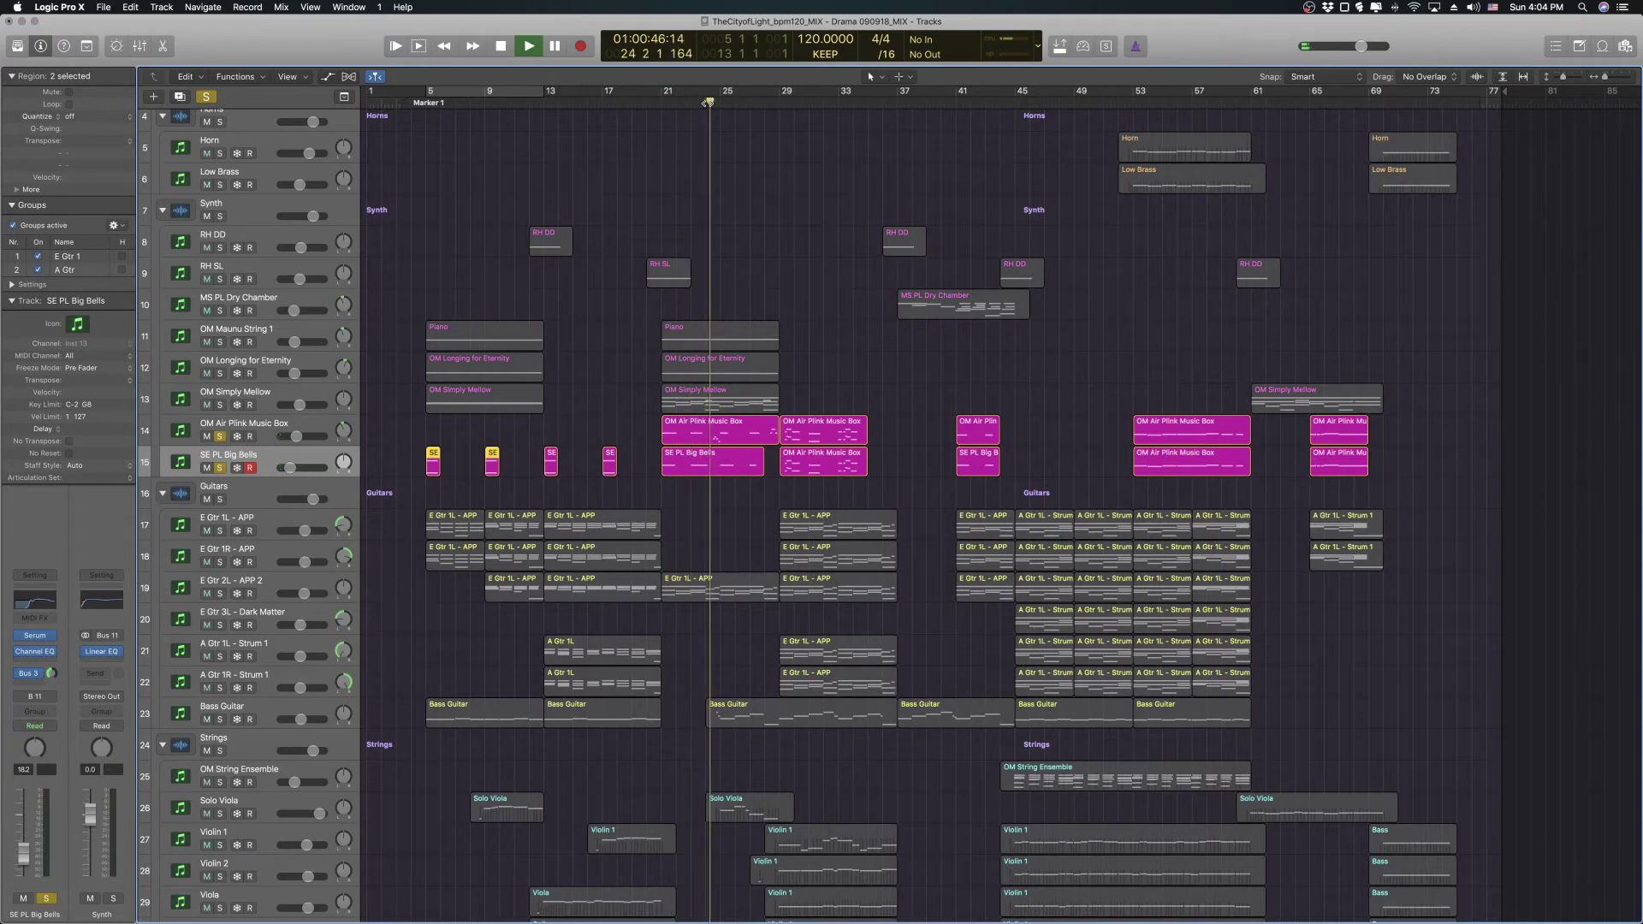
click(780, 101)
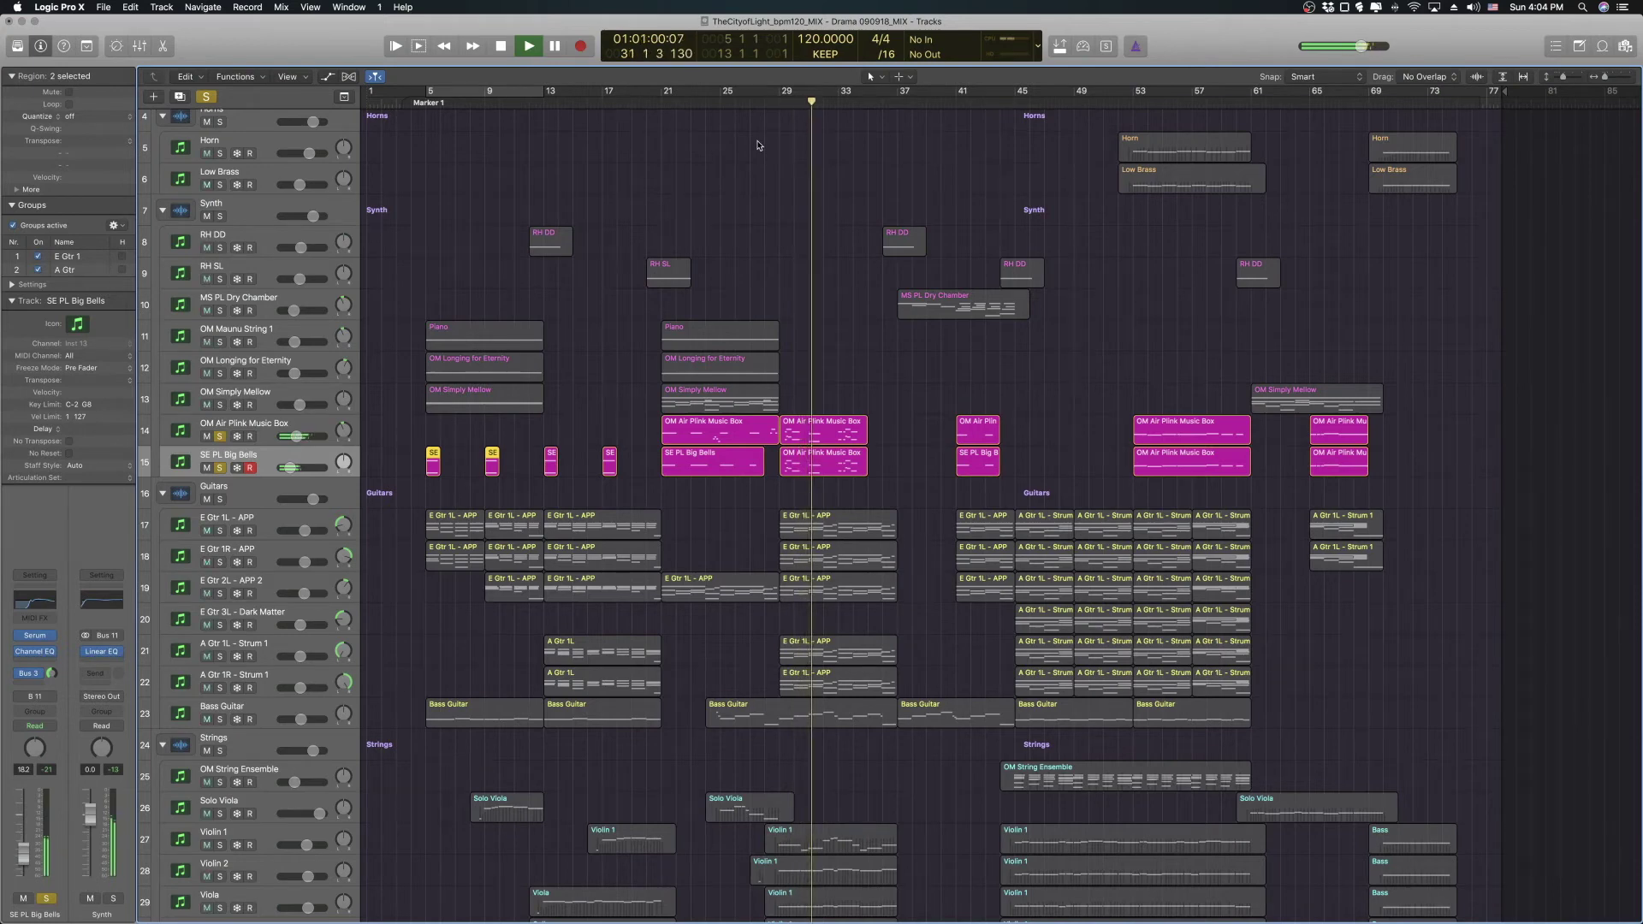
- Stop playback, unsolo OM Air Plink Music Box and SE PL Big Bells, and deselect their regions
key(space)
click(220, 437)
click(220, 467)
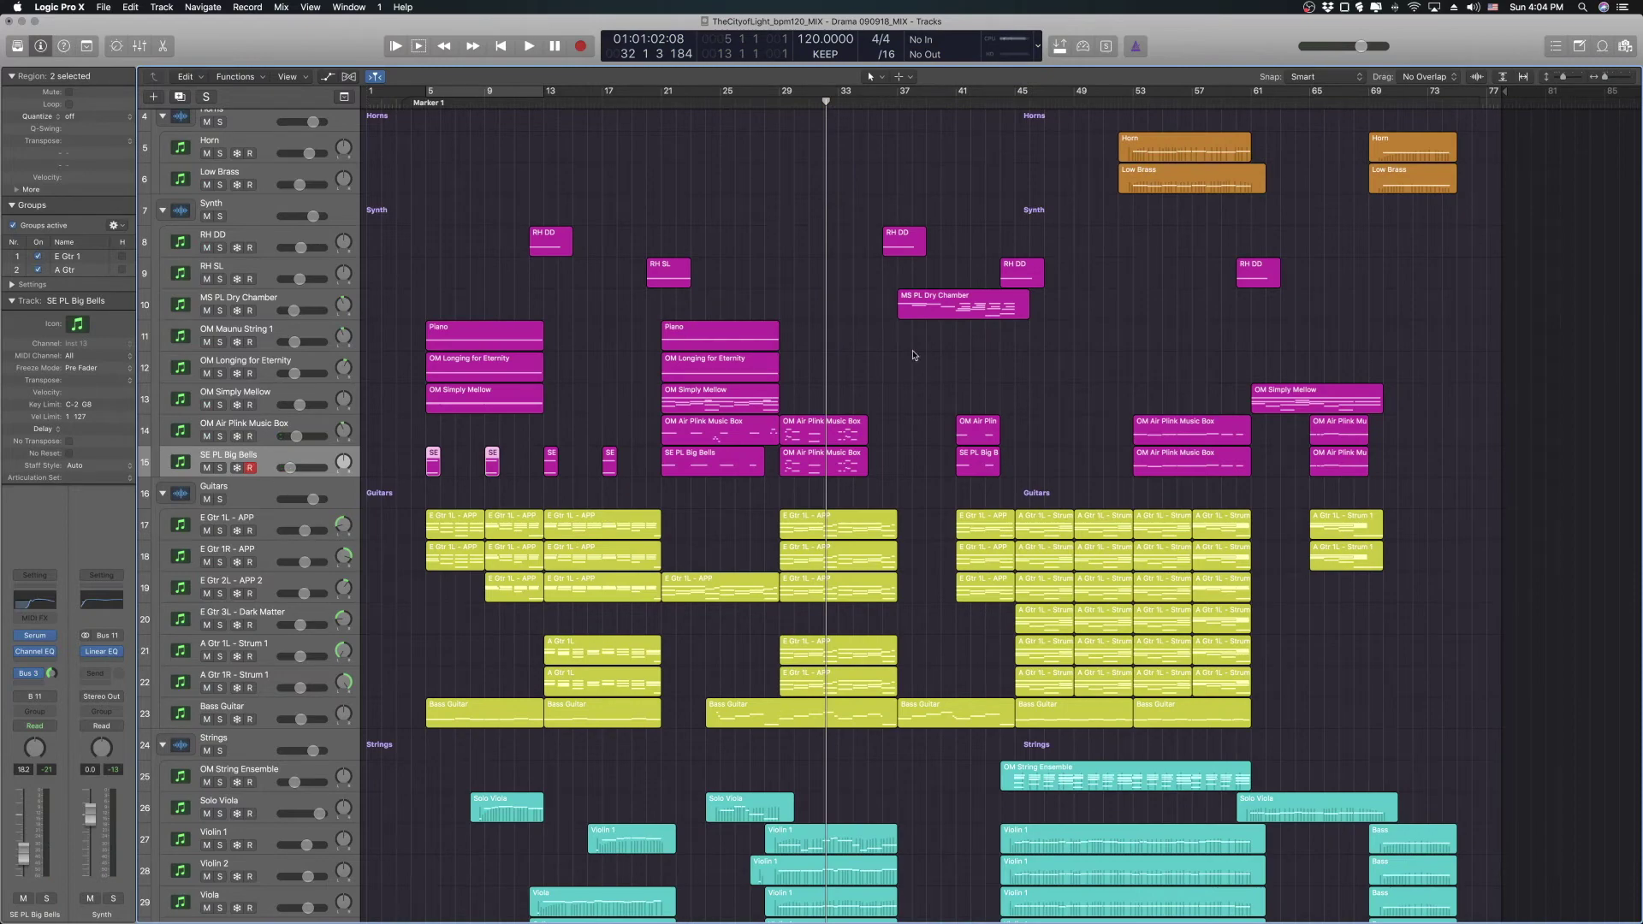
click(861, 359)
- Move the playhead to bar 53, select the Horn track and bypass its Bus 2 send in the mixer
scroll(861, 361, up, 3)
scroll(961, 348, down, 10)
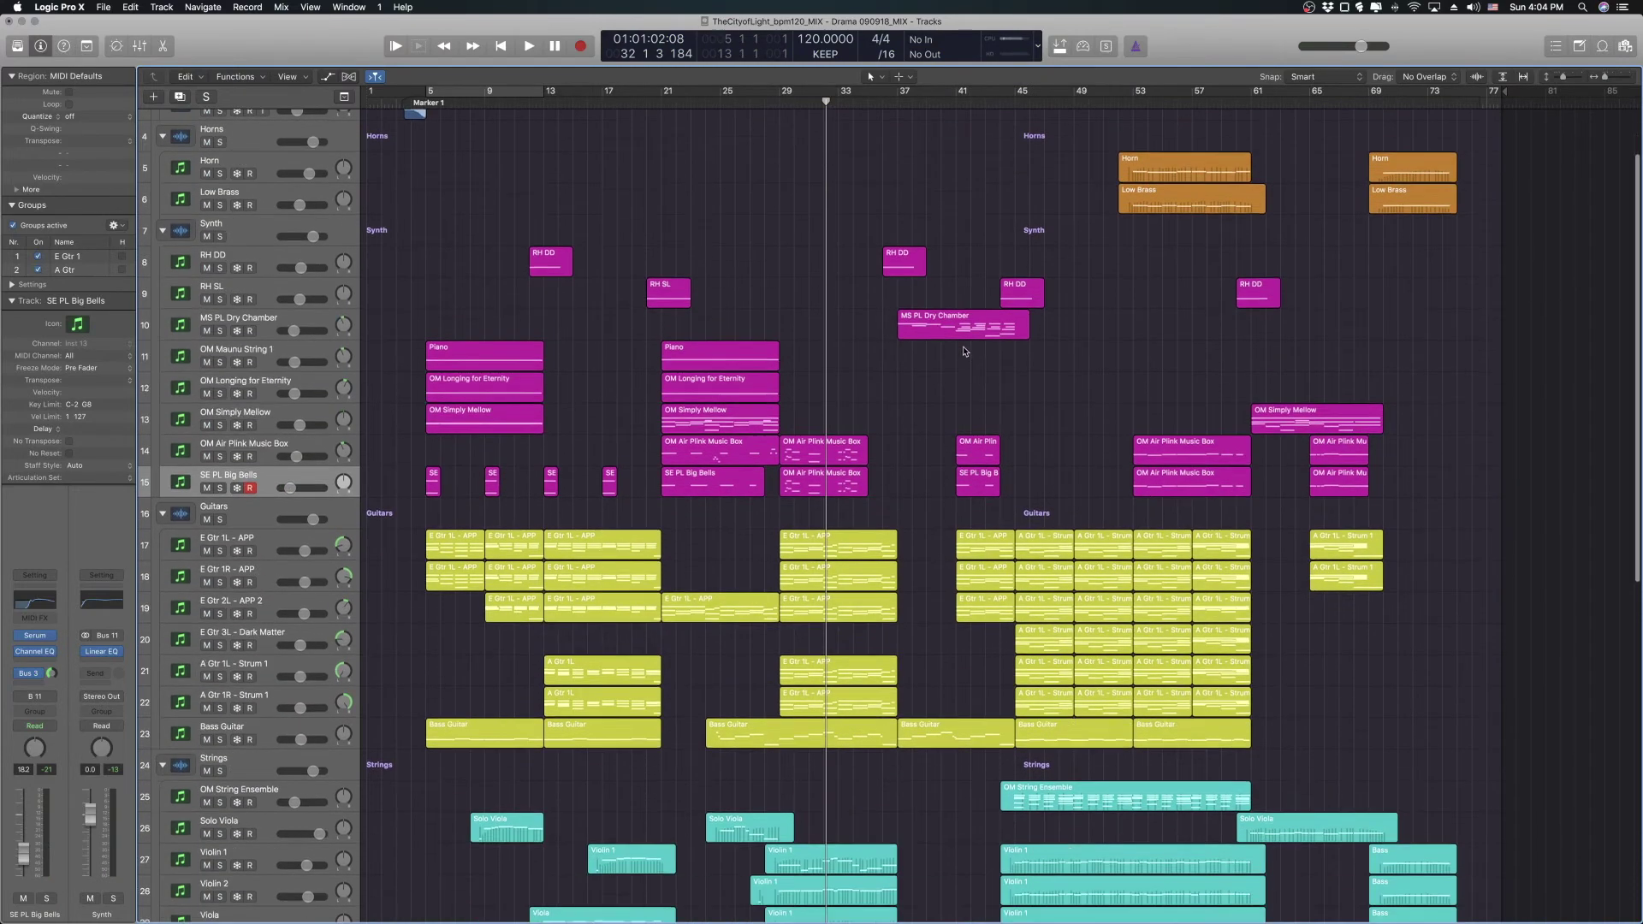
scroll(962, 348, down, 9)
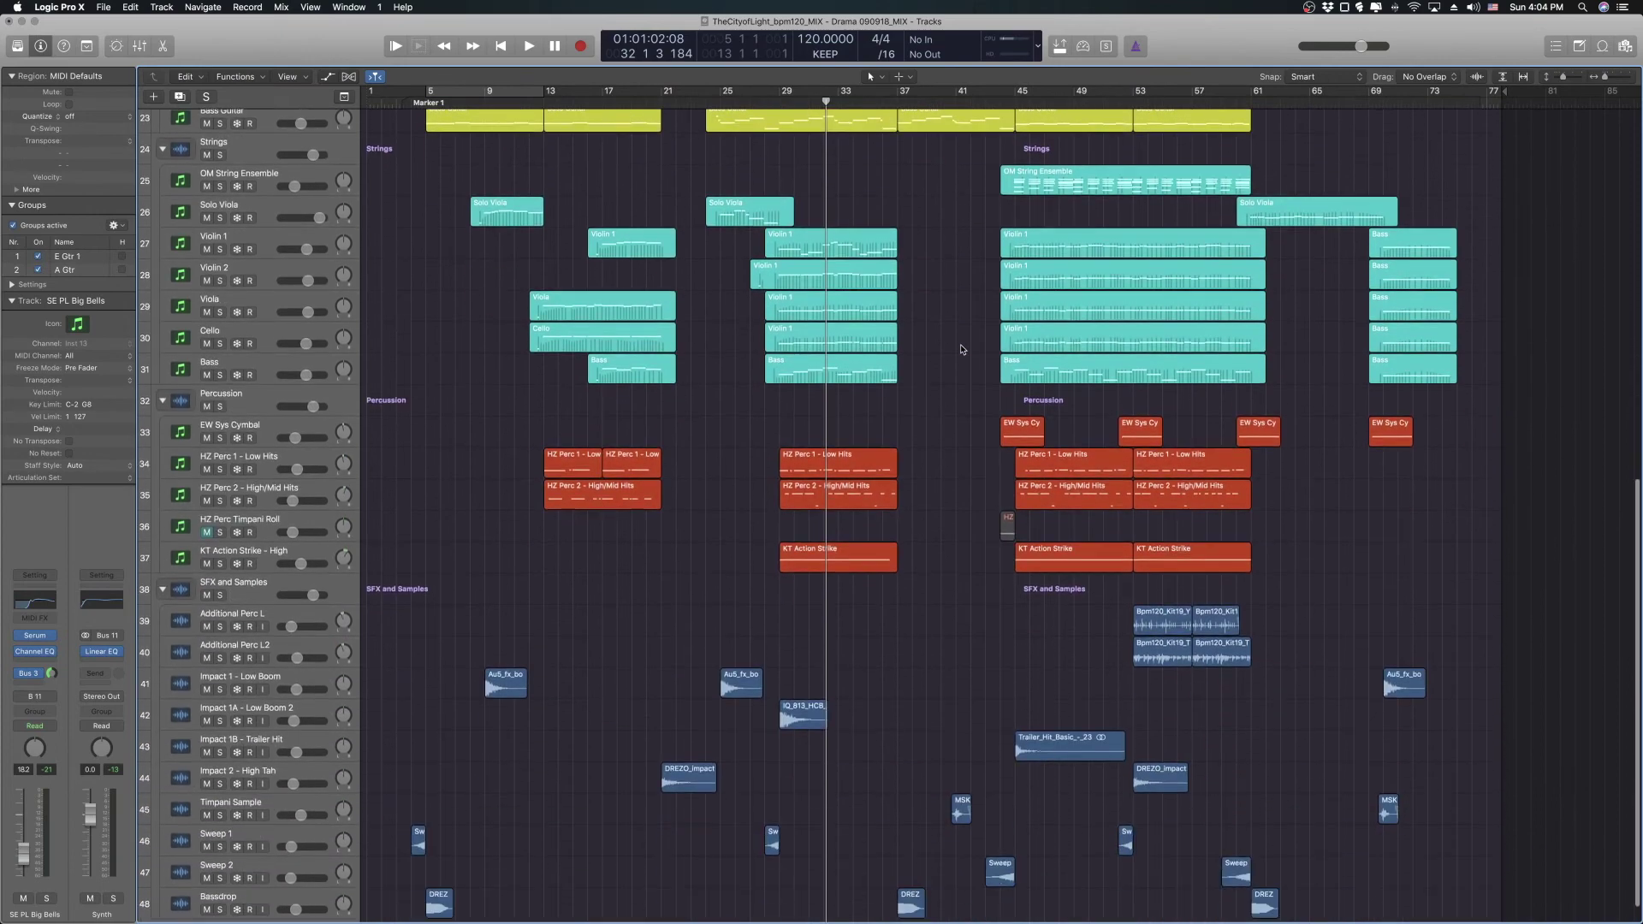
scroll(961, 348, up, 4)
scroll(962, 348, up, 15)
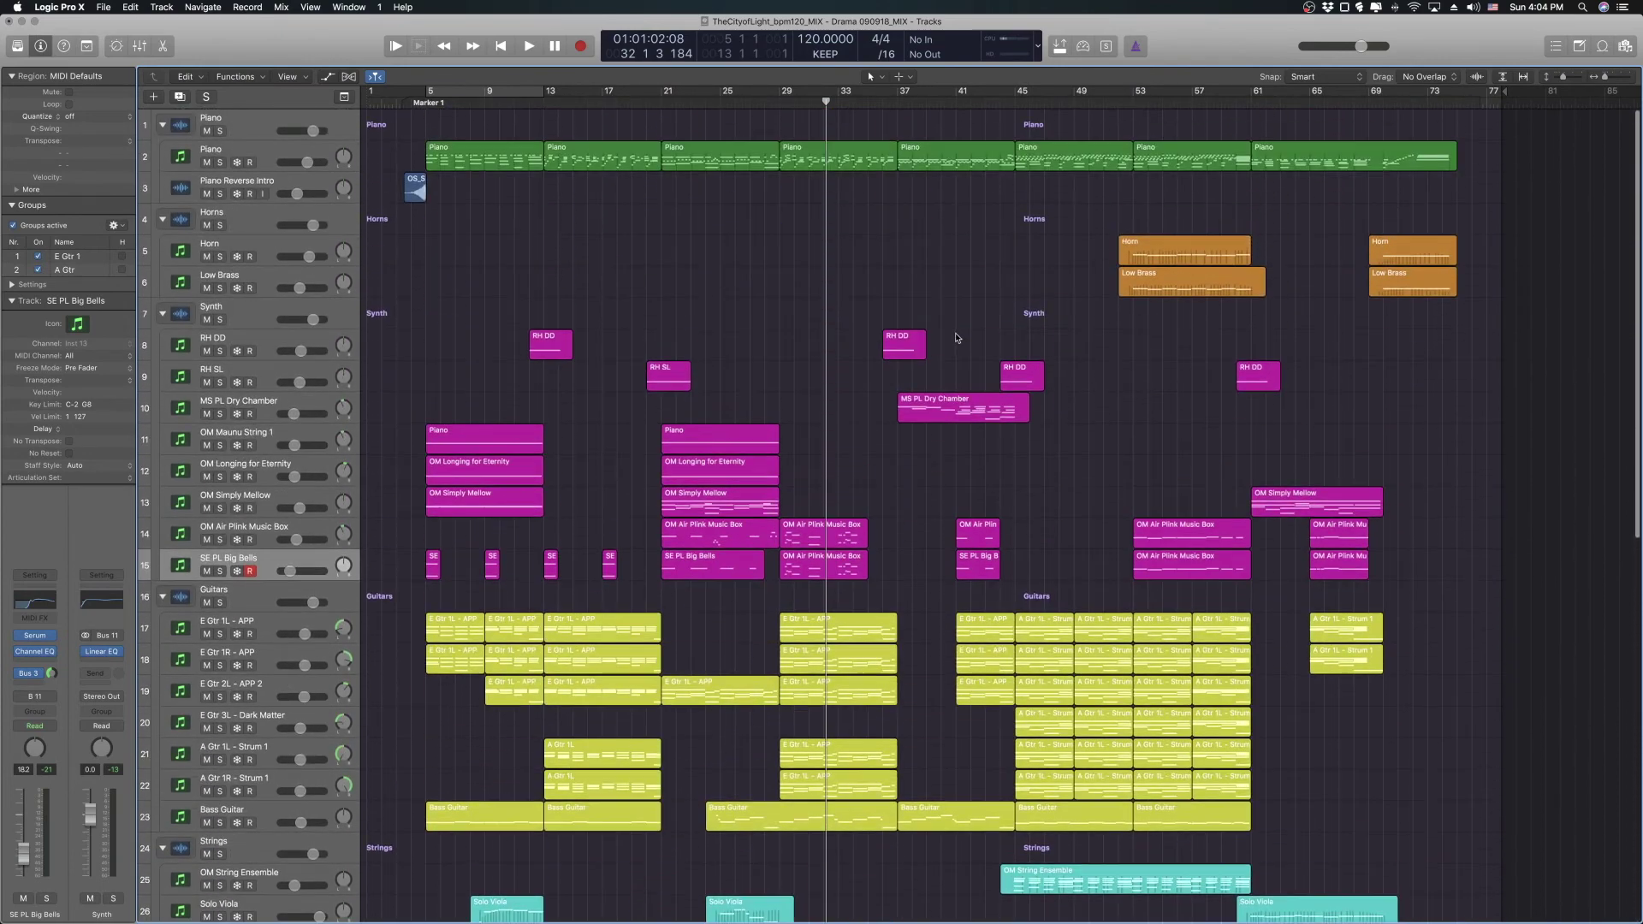
drag(826, 101, 1132, 104)
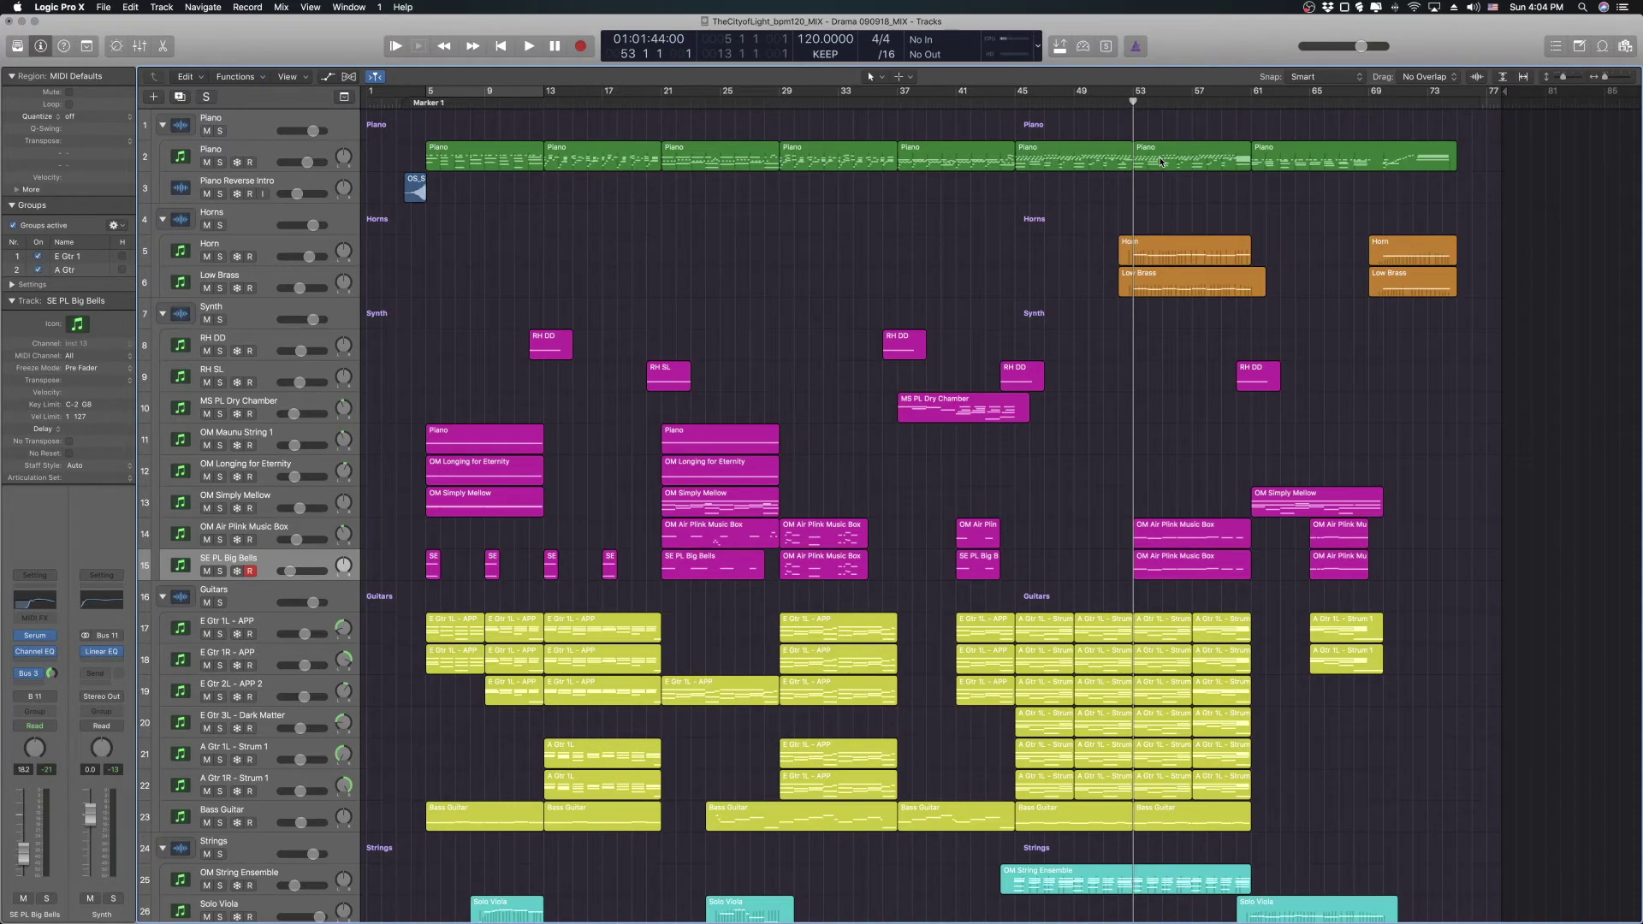
scroll(599, 274, down, 1)
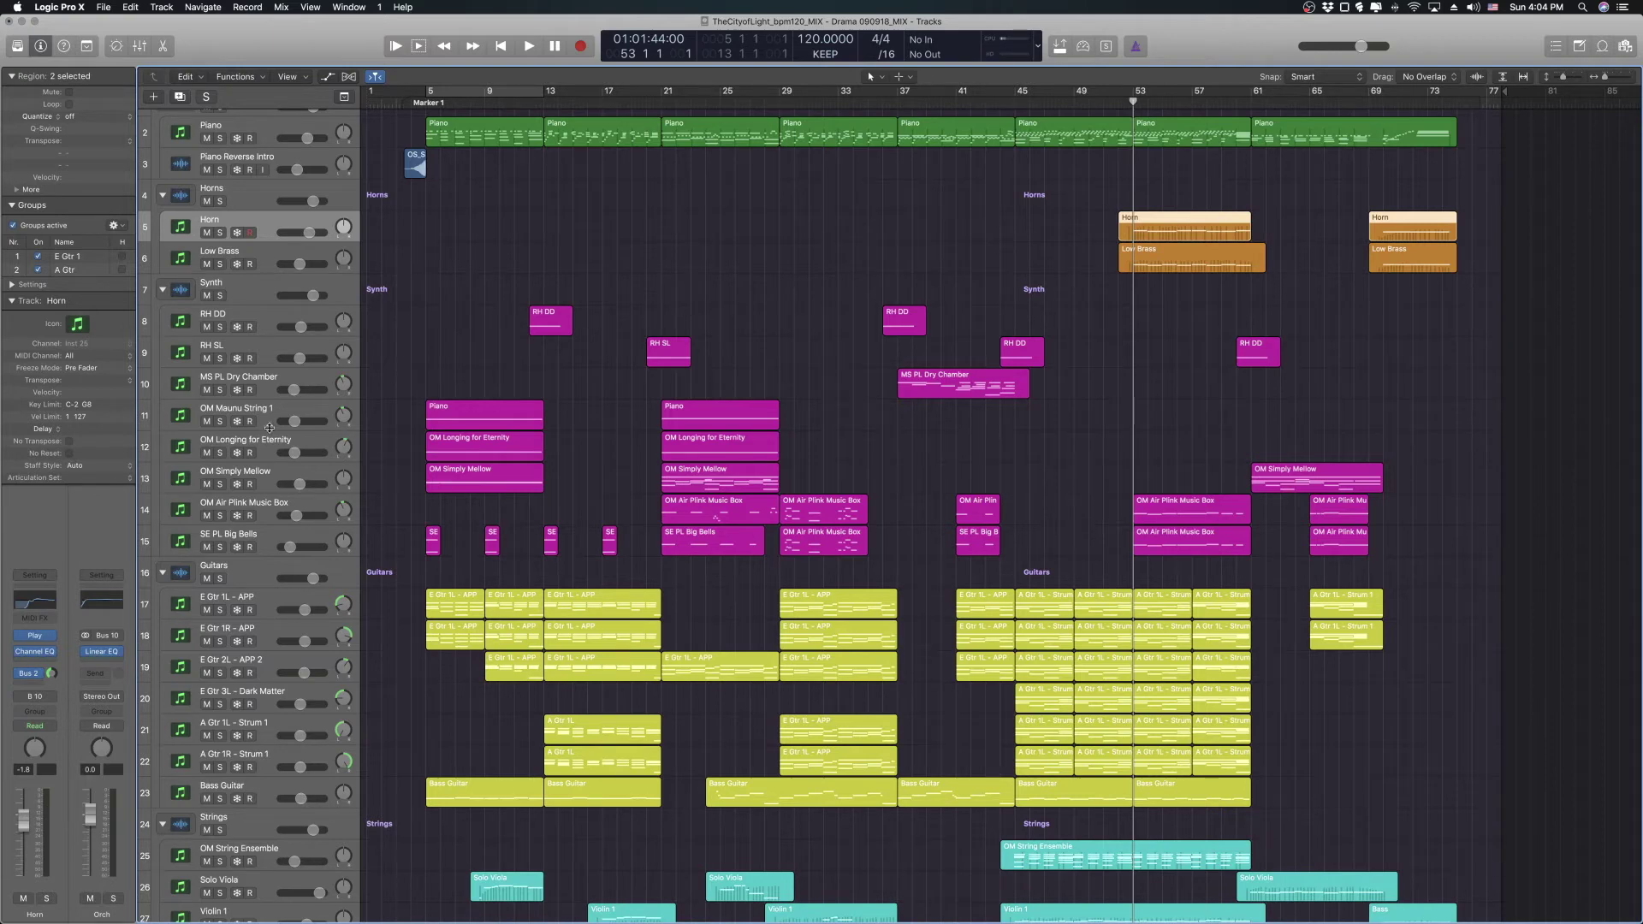
key(x)
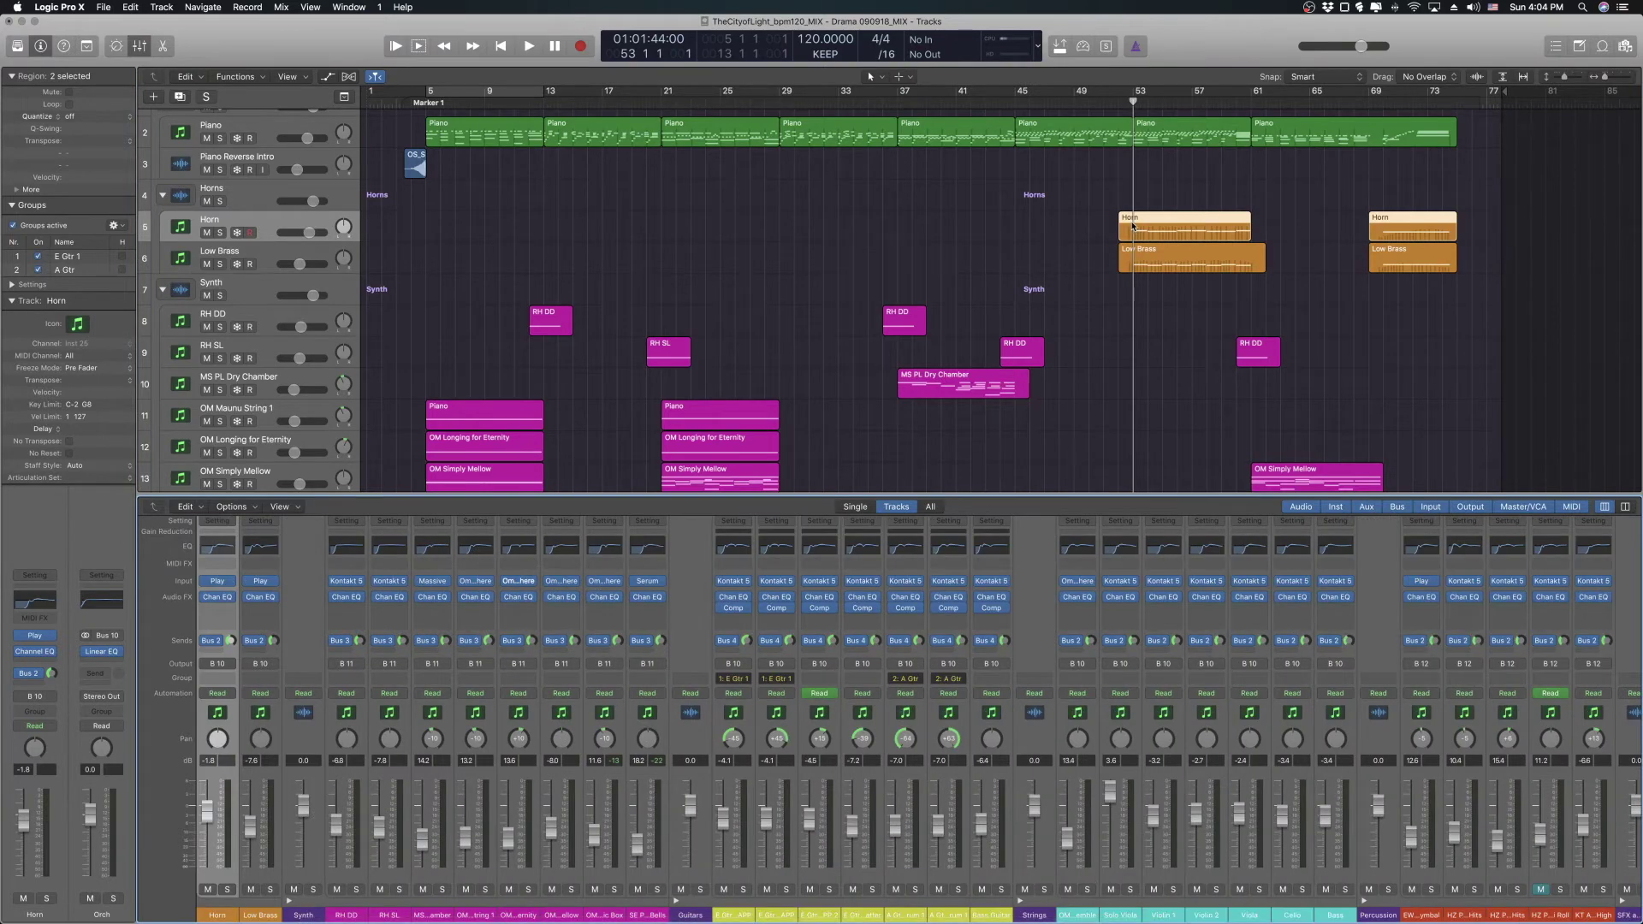
click(204, 641)
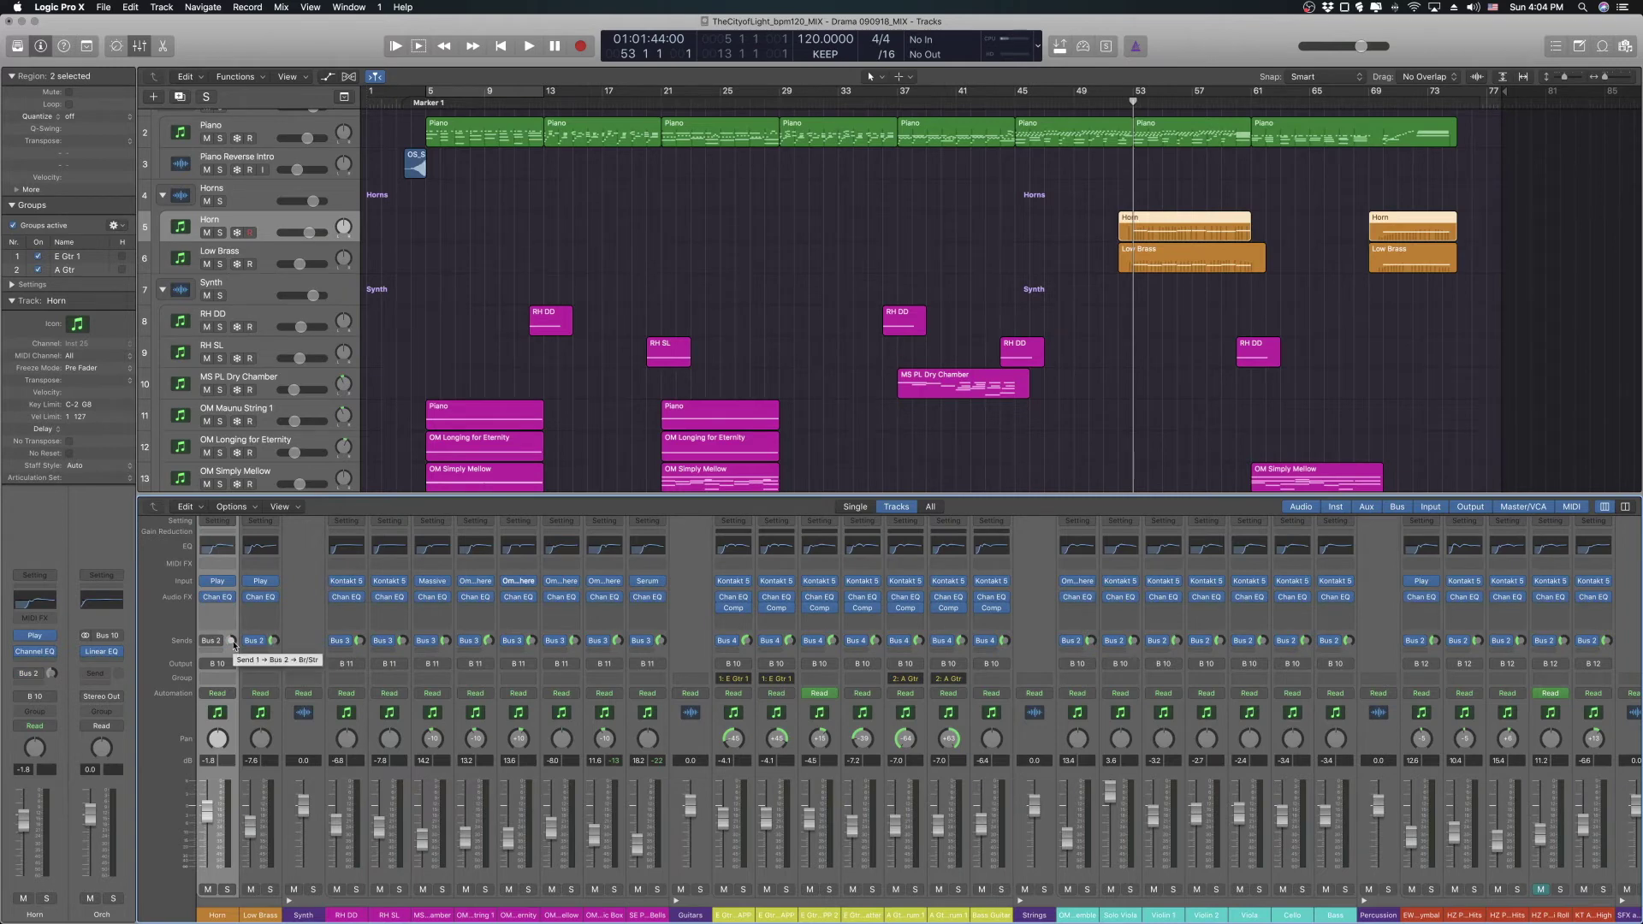
scroll(1059, 712, right, 5)
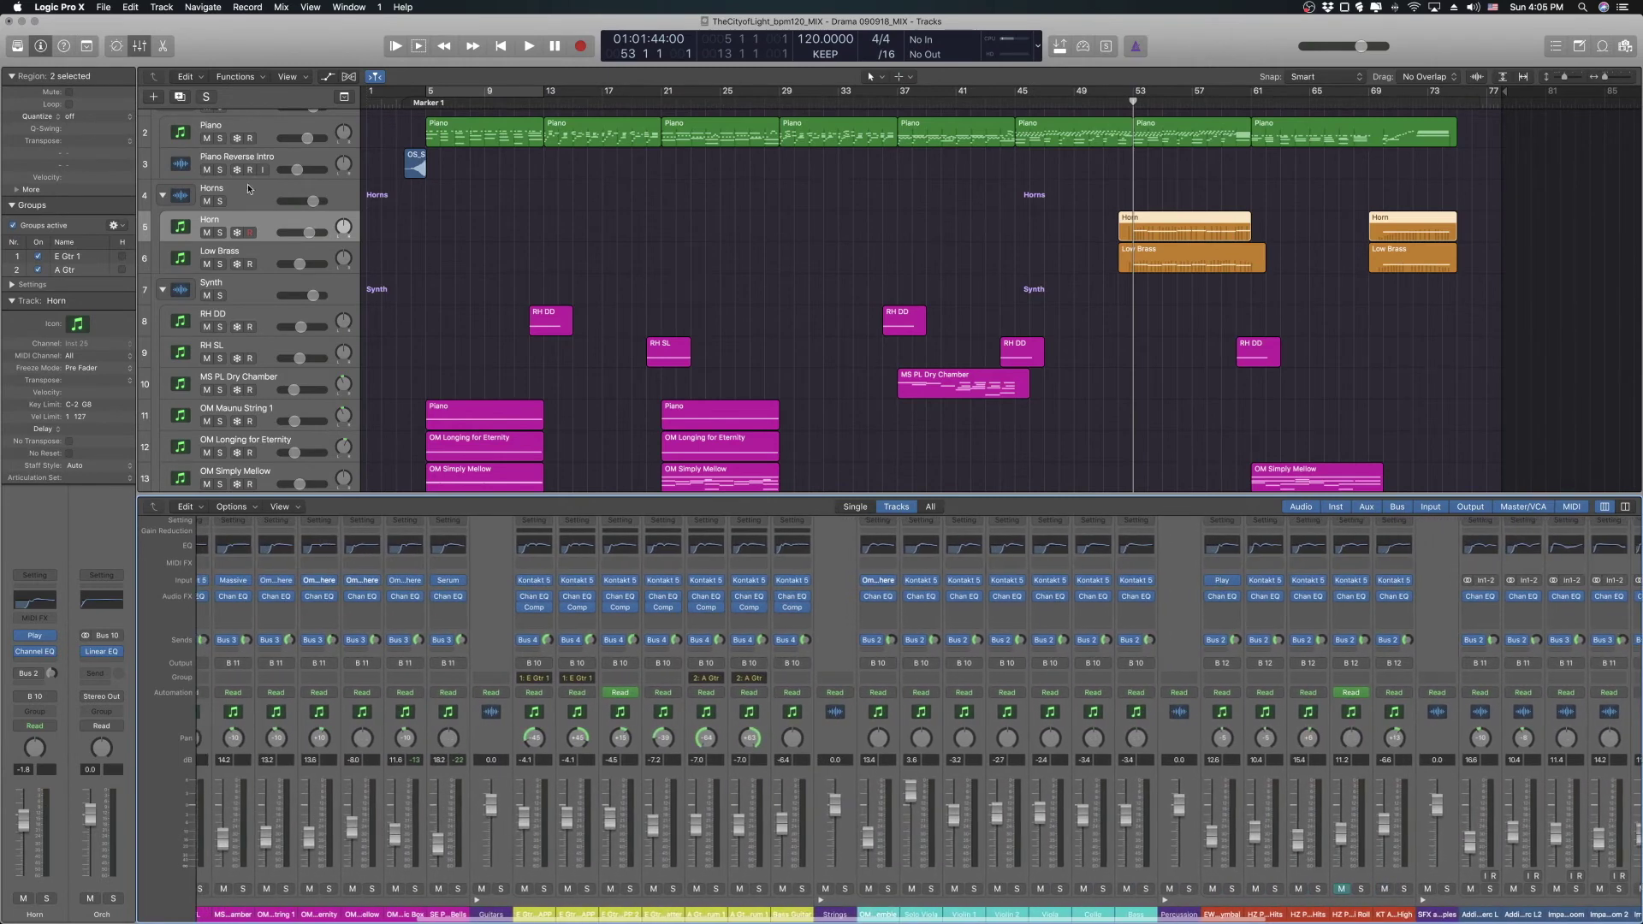
- Solo Horn and play it from bar 53 without its Bus 2 send, and again with the send re-enabled
click(219, 237)
key(space)
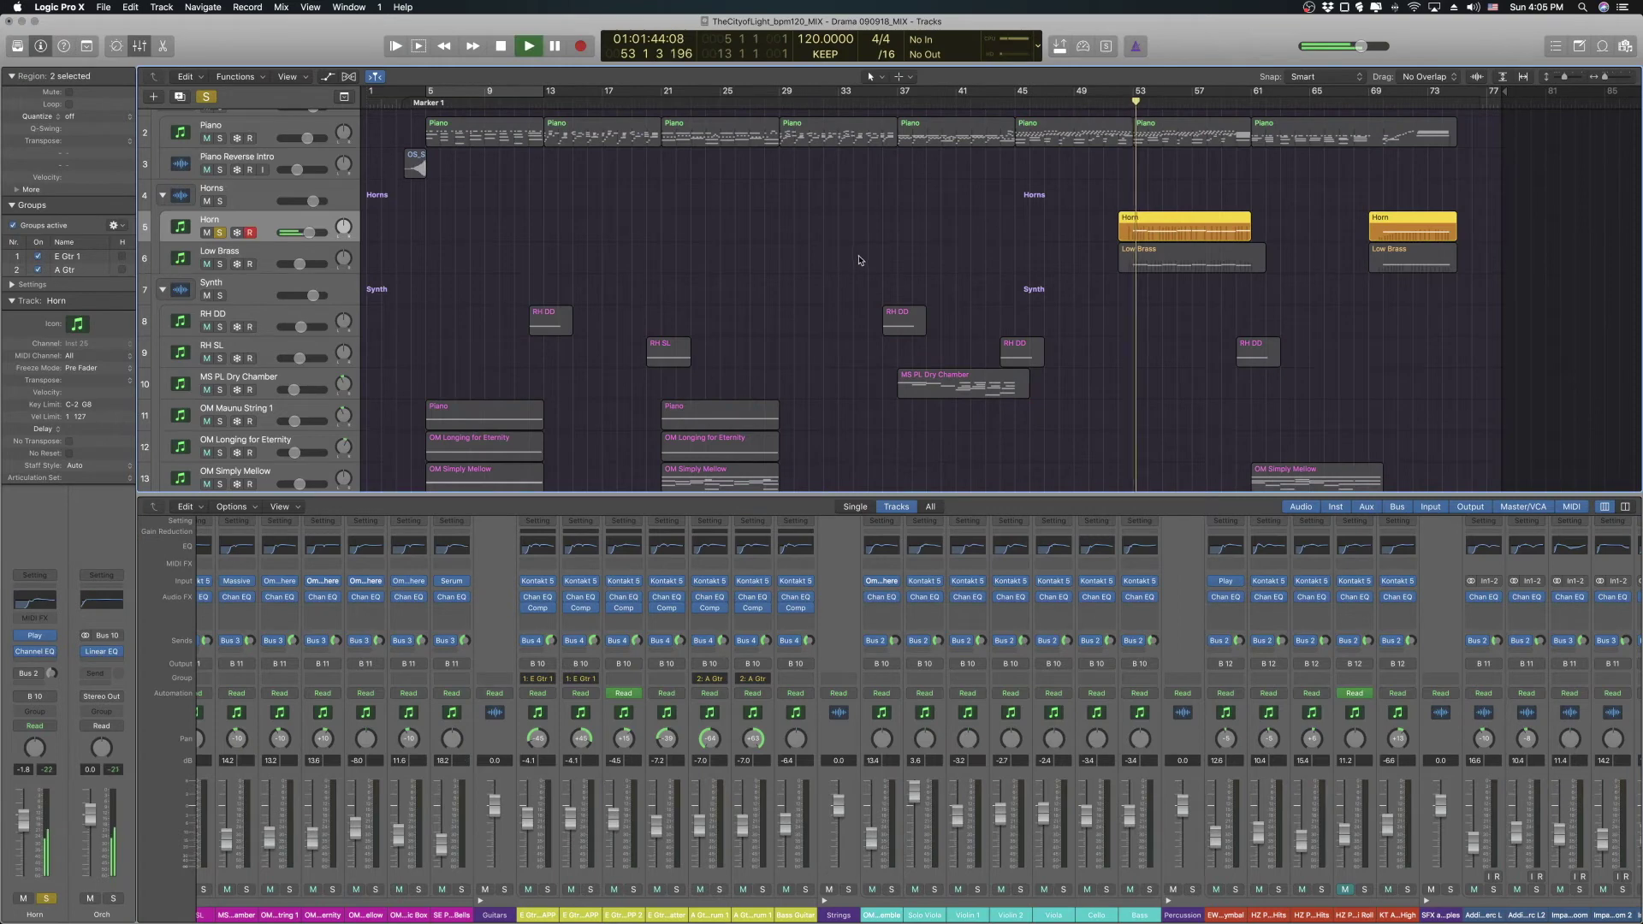
scroll(476, 643, left, 7)
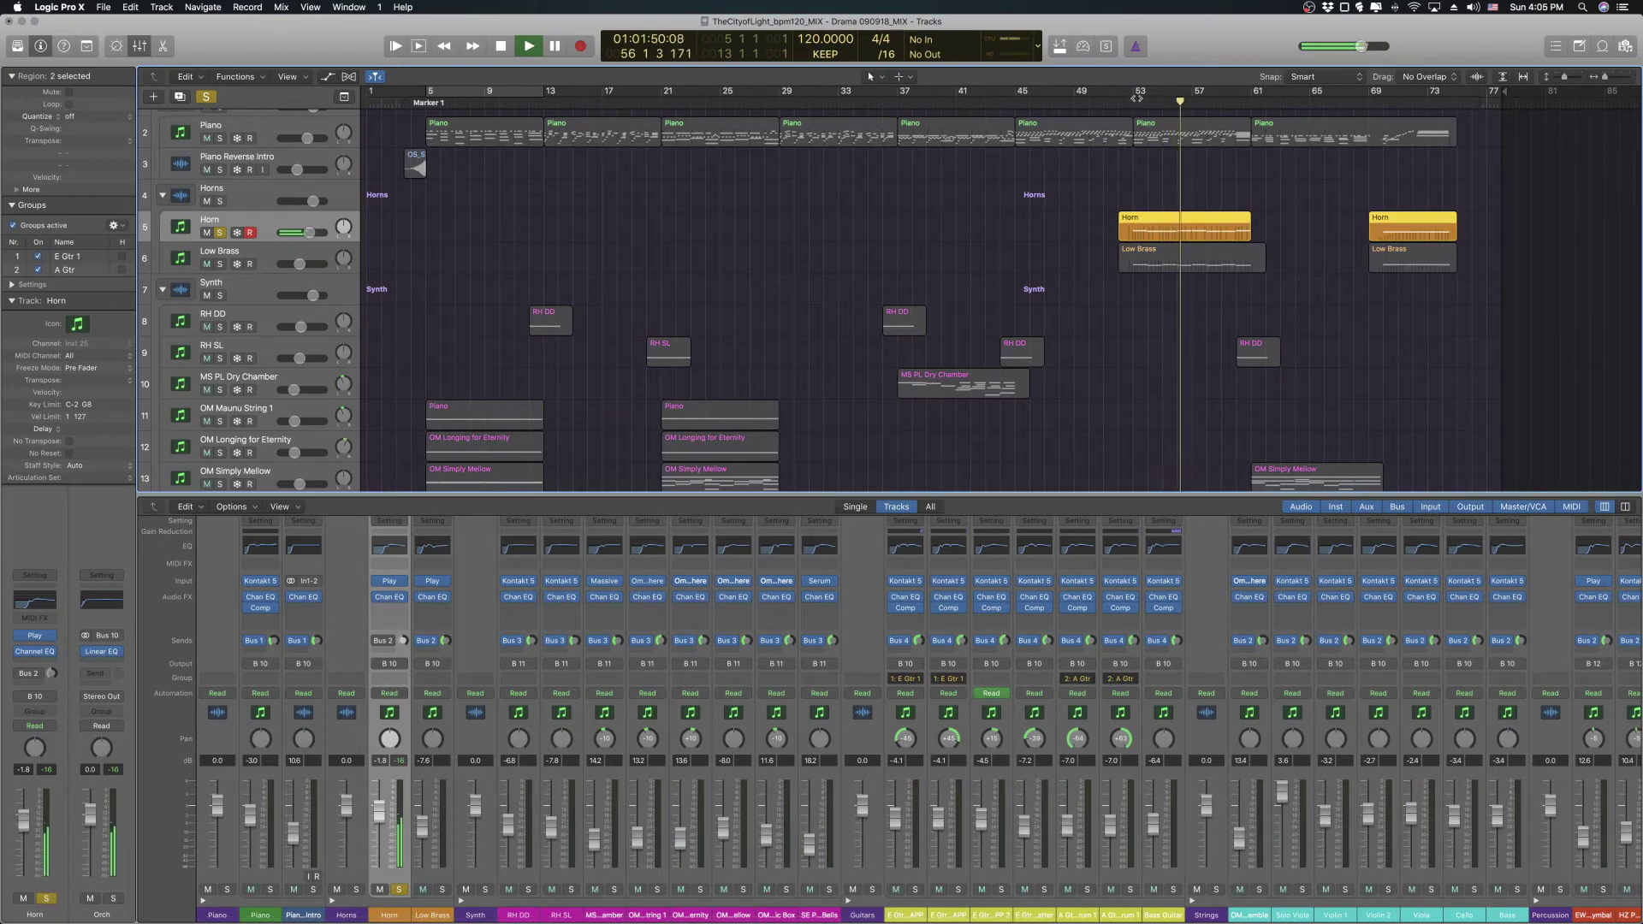
key(space)
key(space)
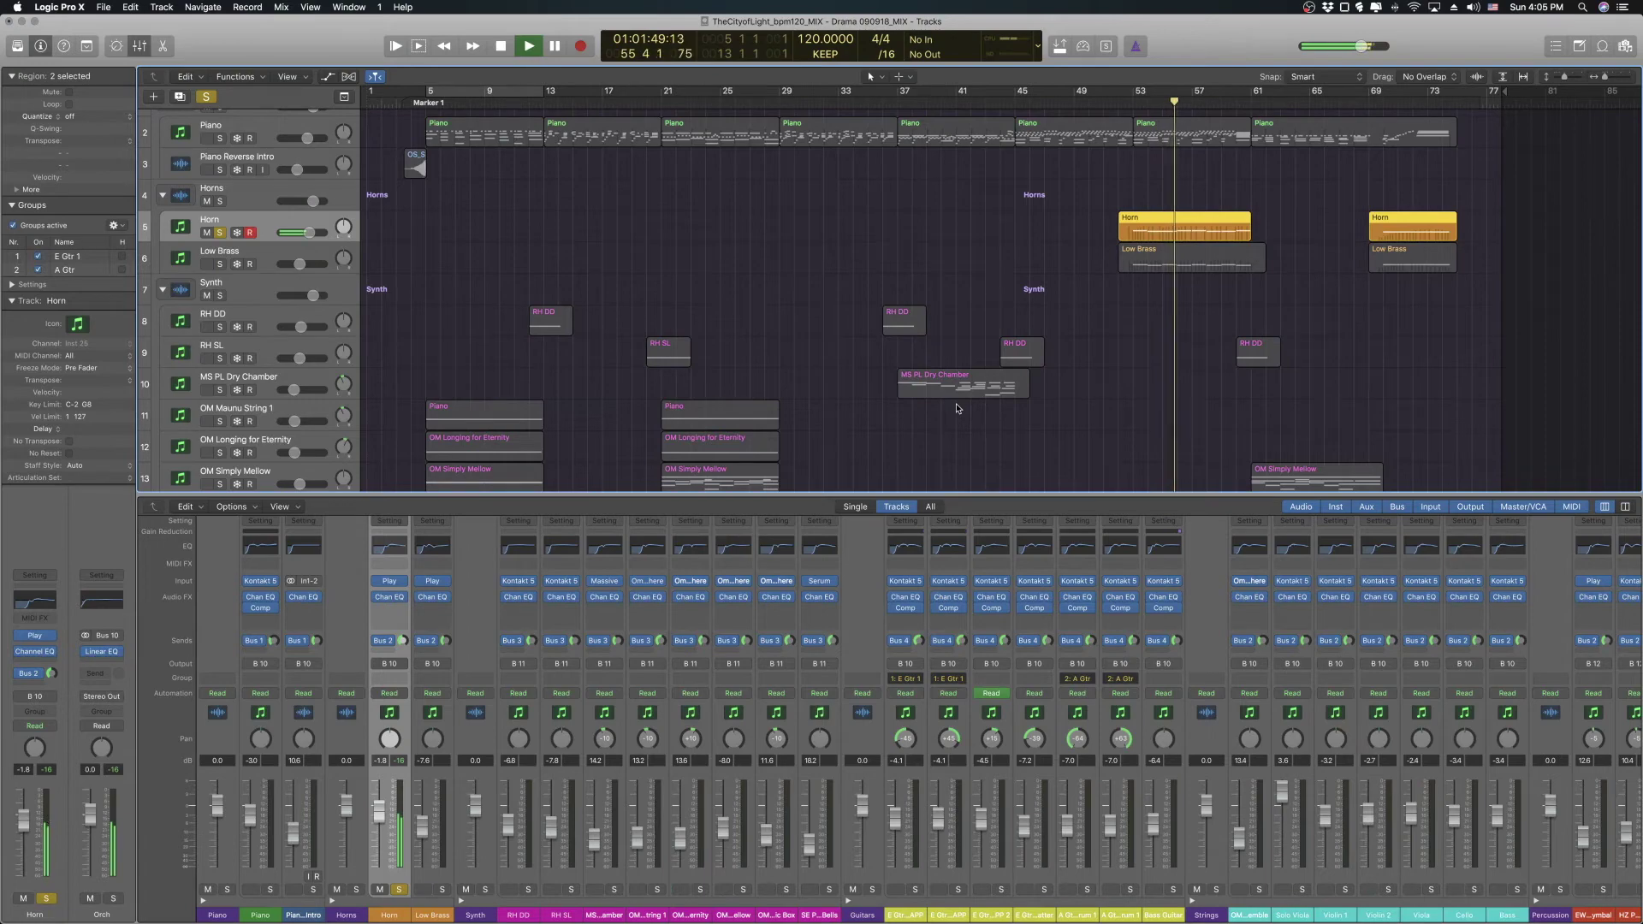
key(space)
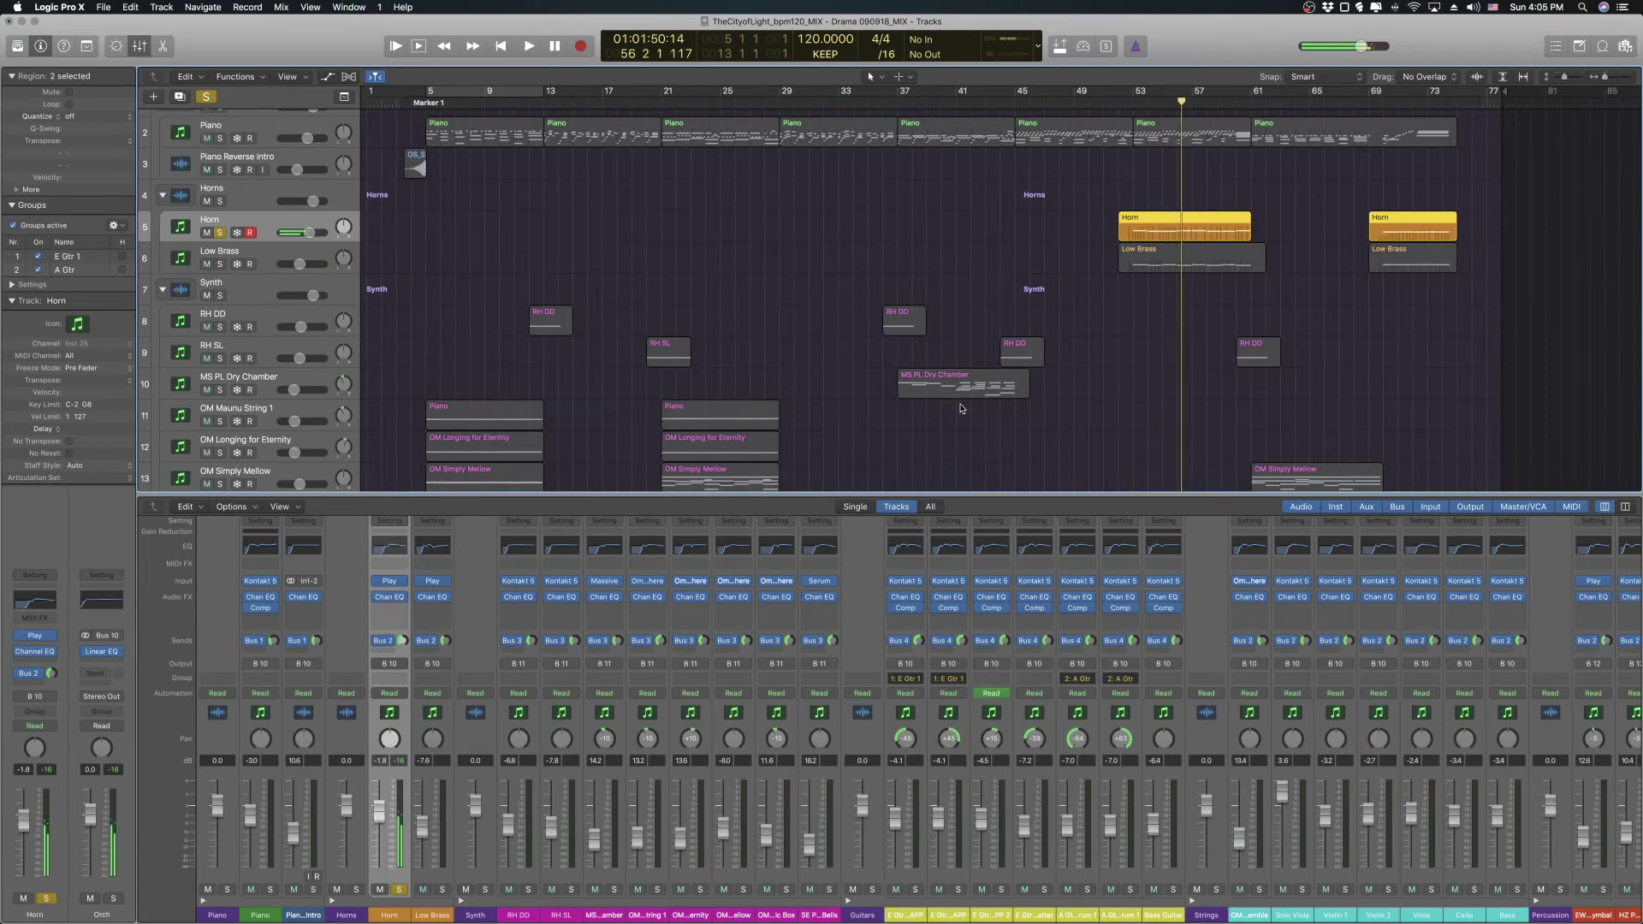
- Hide the mixer, unsolo the Horn track and deselect its regions
key(x)
click(219, 233)
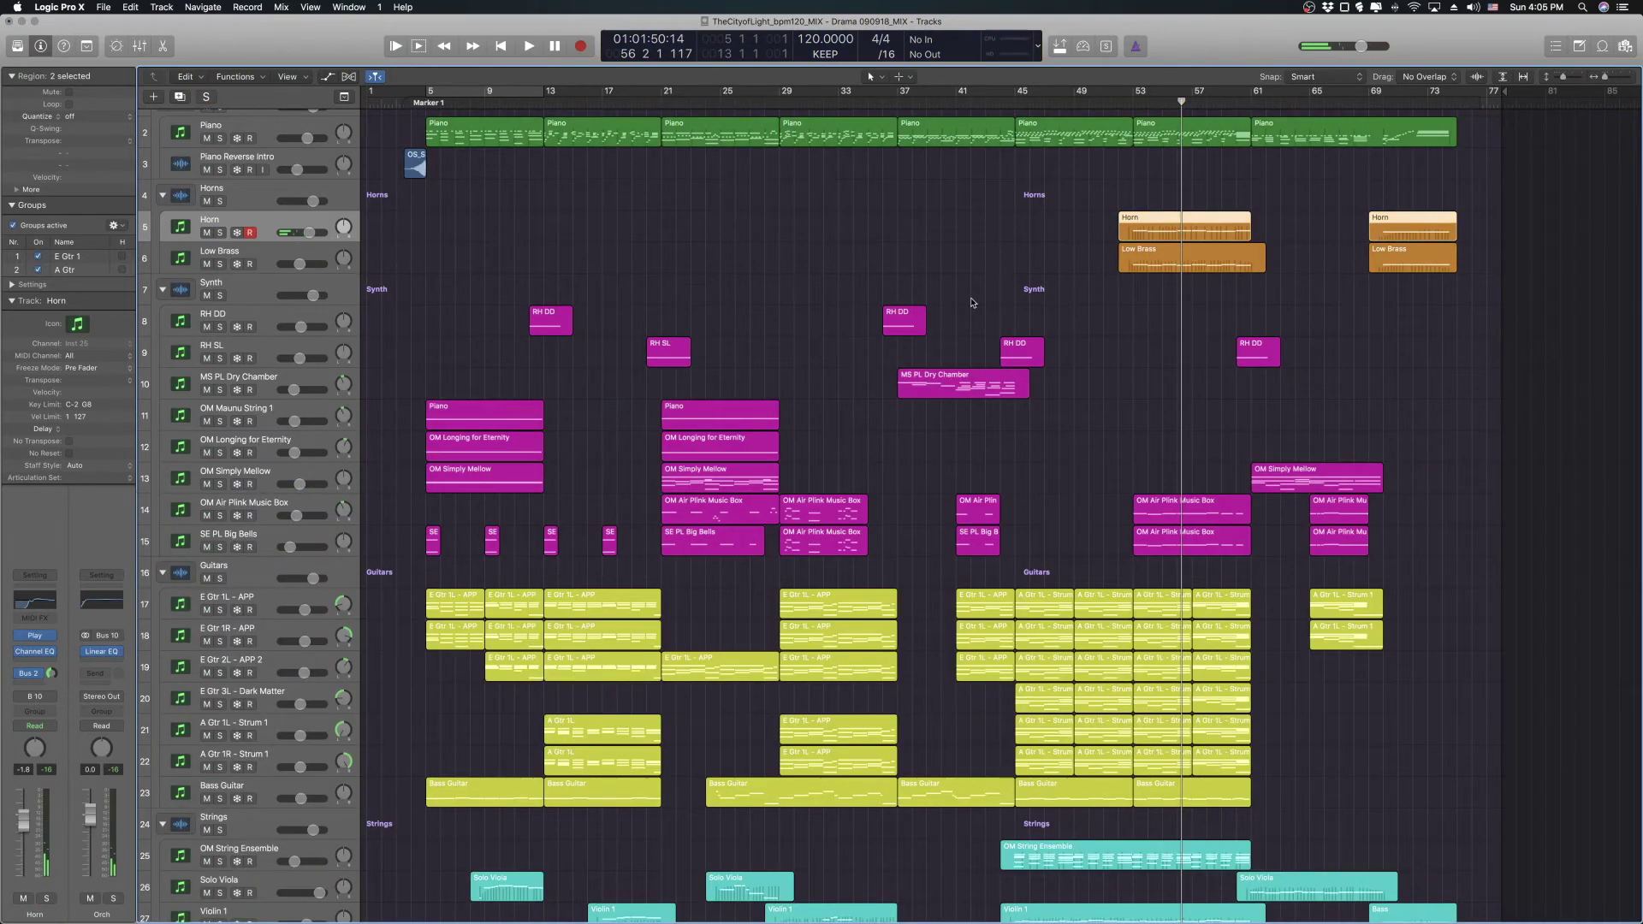
click(993, 301)
- Look over the arrangement from the Piano and Synth groups down to the Percussion and SFX and Samples tracks
scroll(967, 394, down, 5)
scroll(967, 400, down, 3)
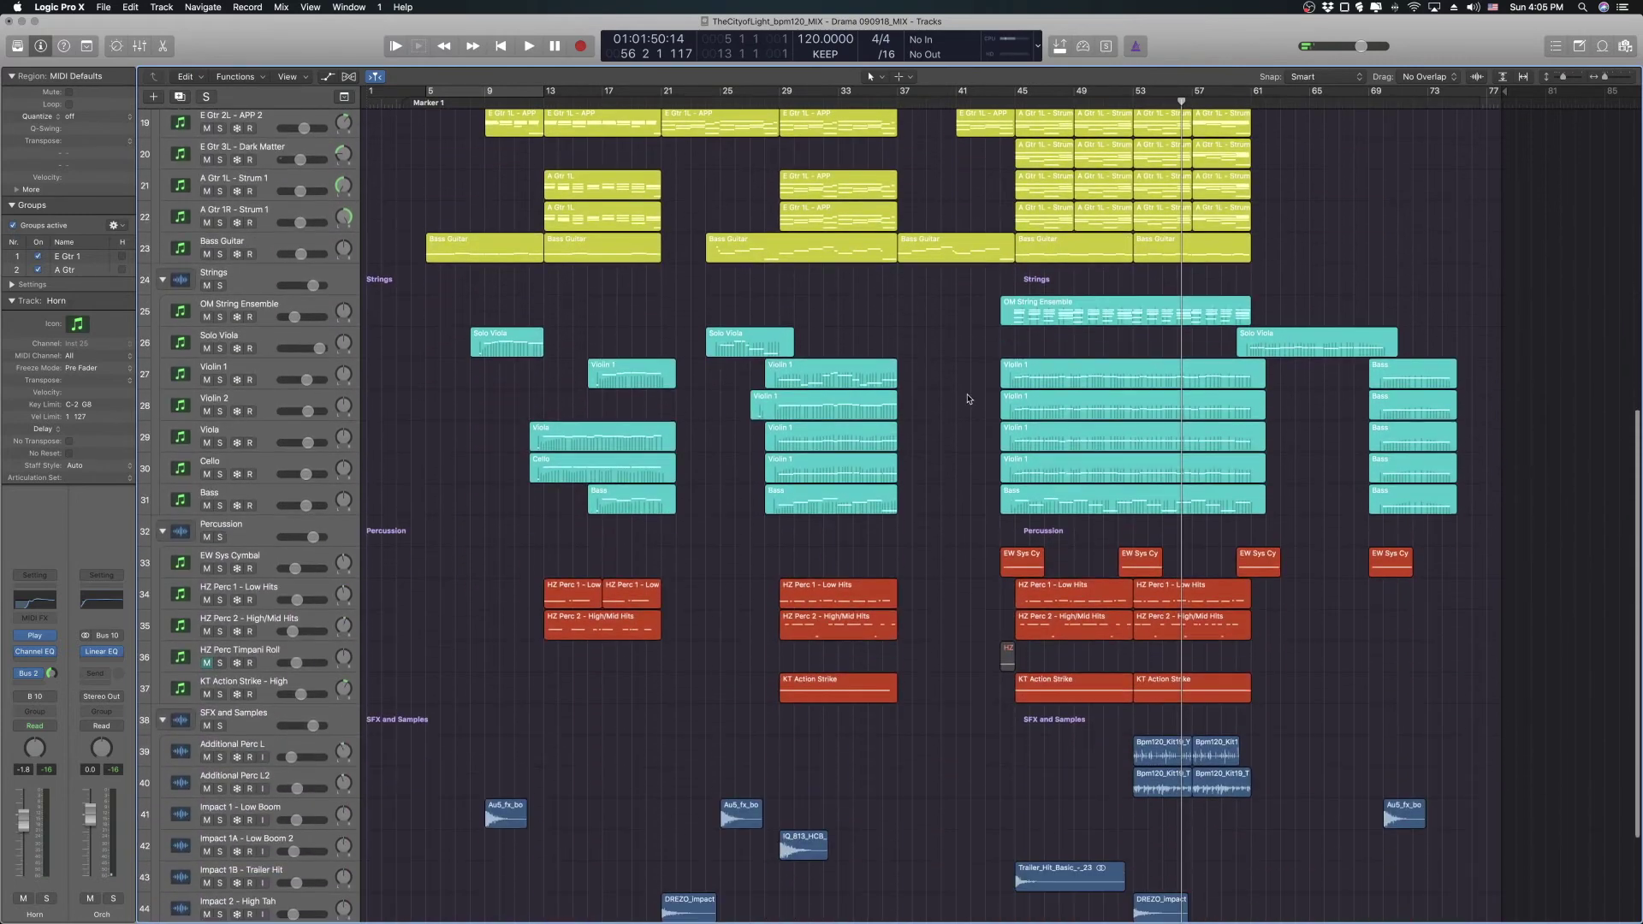
scroll(968, 396, up, 4)
scroll(970, 396, up, 5)
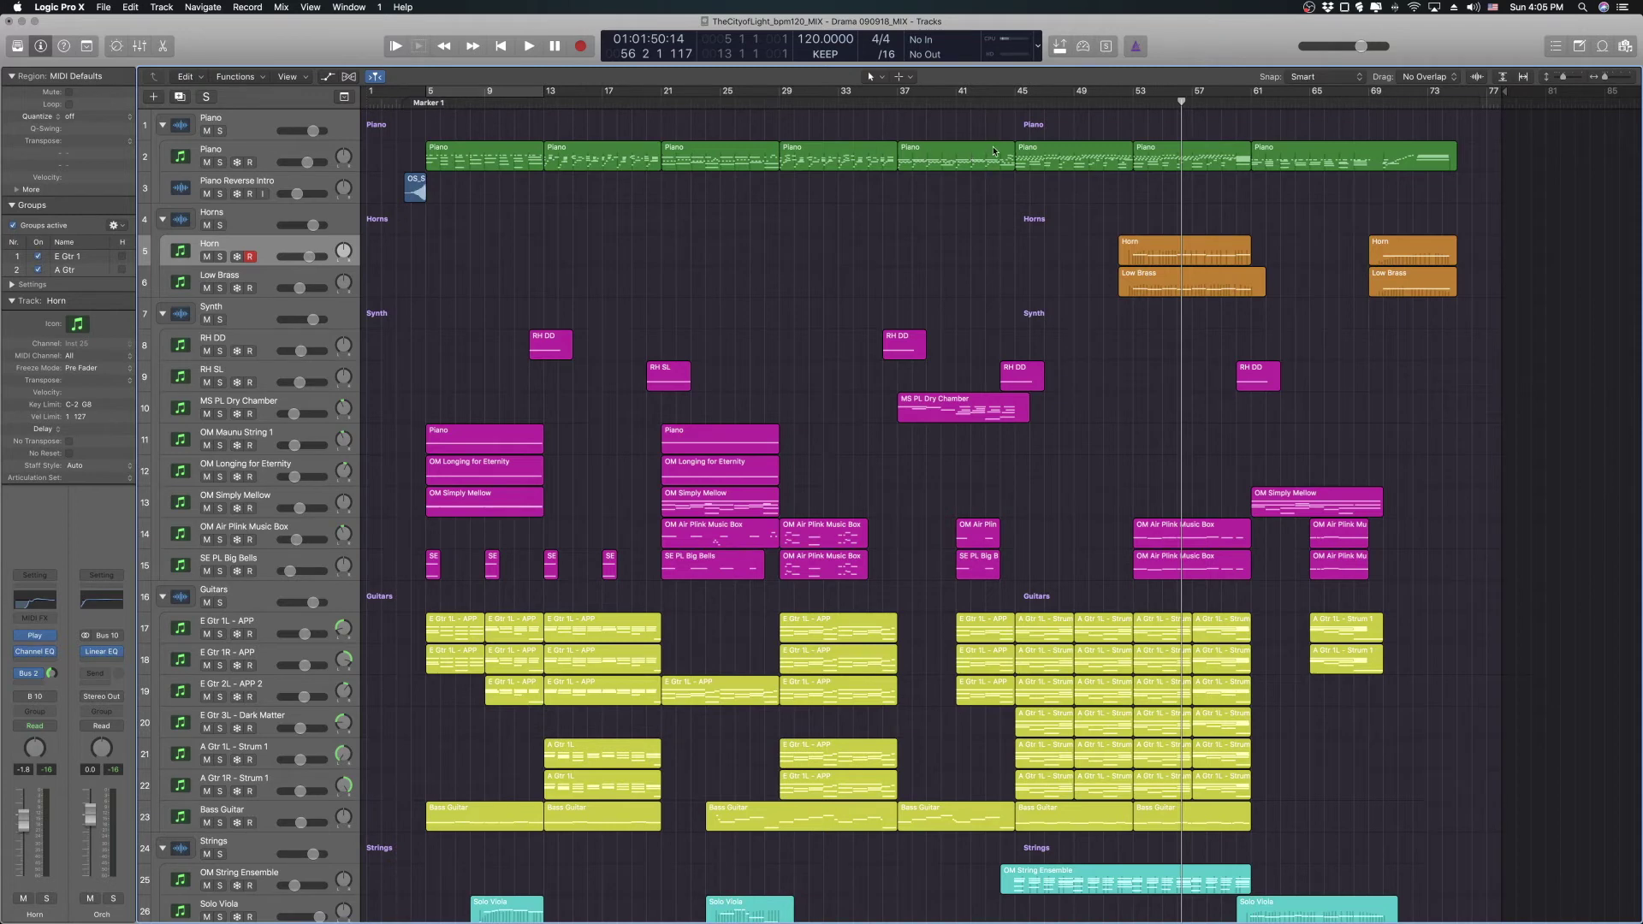
scroll(781, 488, down, 3)
scroll(781, 486, up, 3)
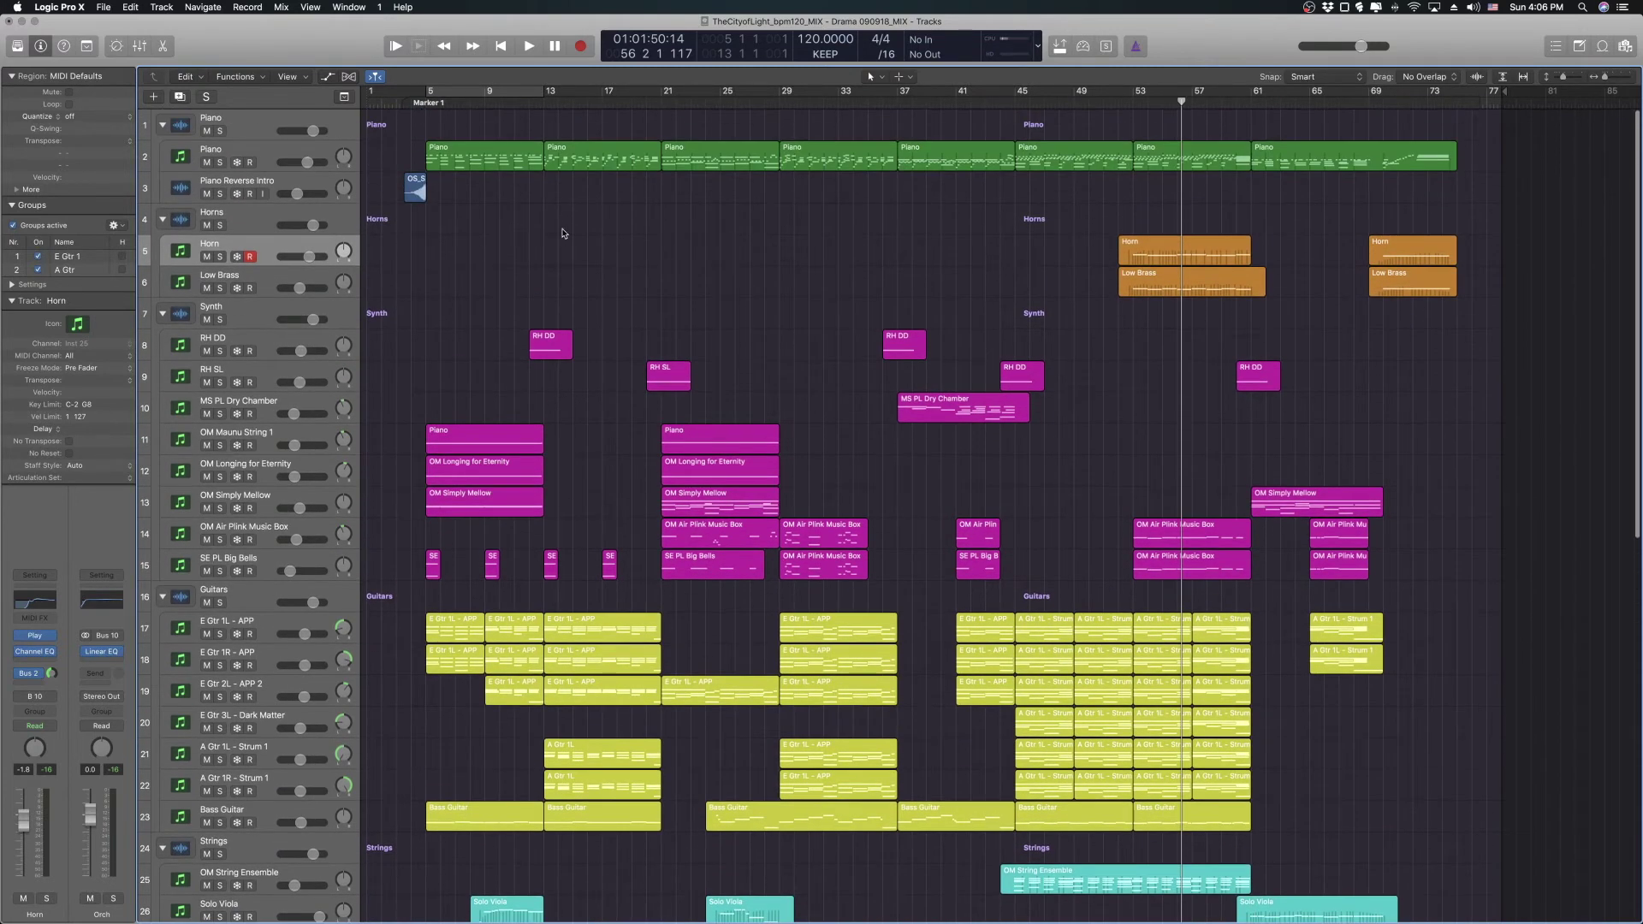
scroll(716, 363, down, 15)
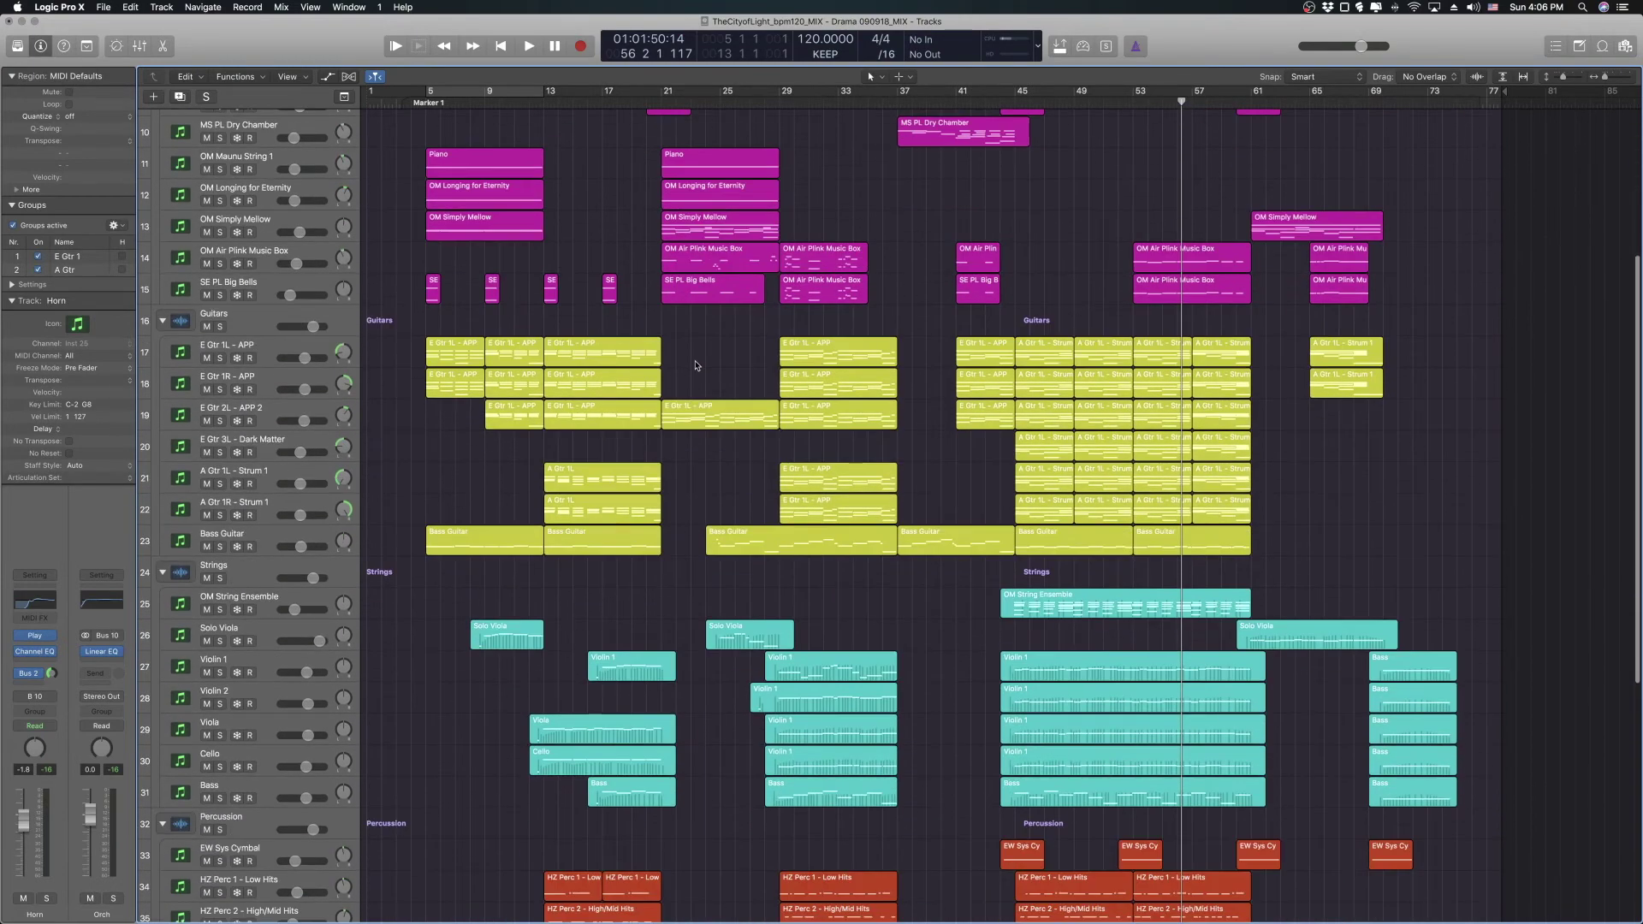
scroll(716, 364, up, 15)
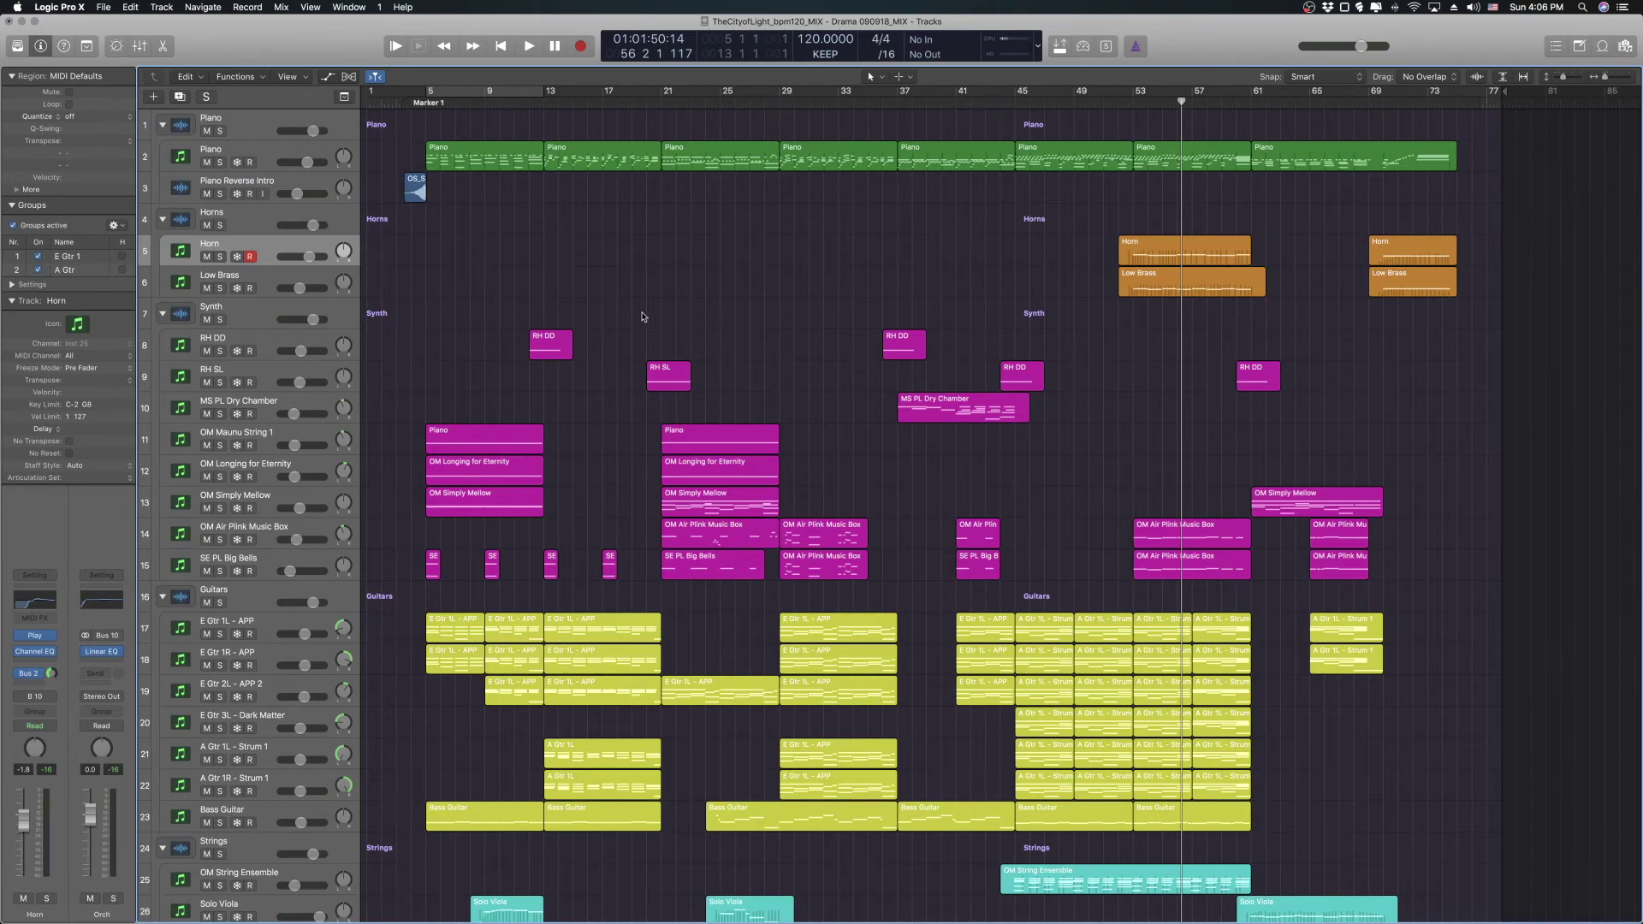
scroll(642, 316, down, 15)
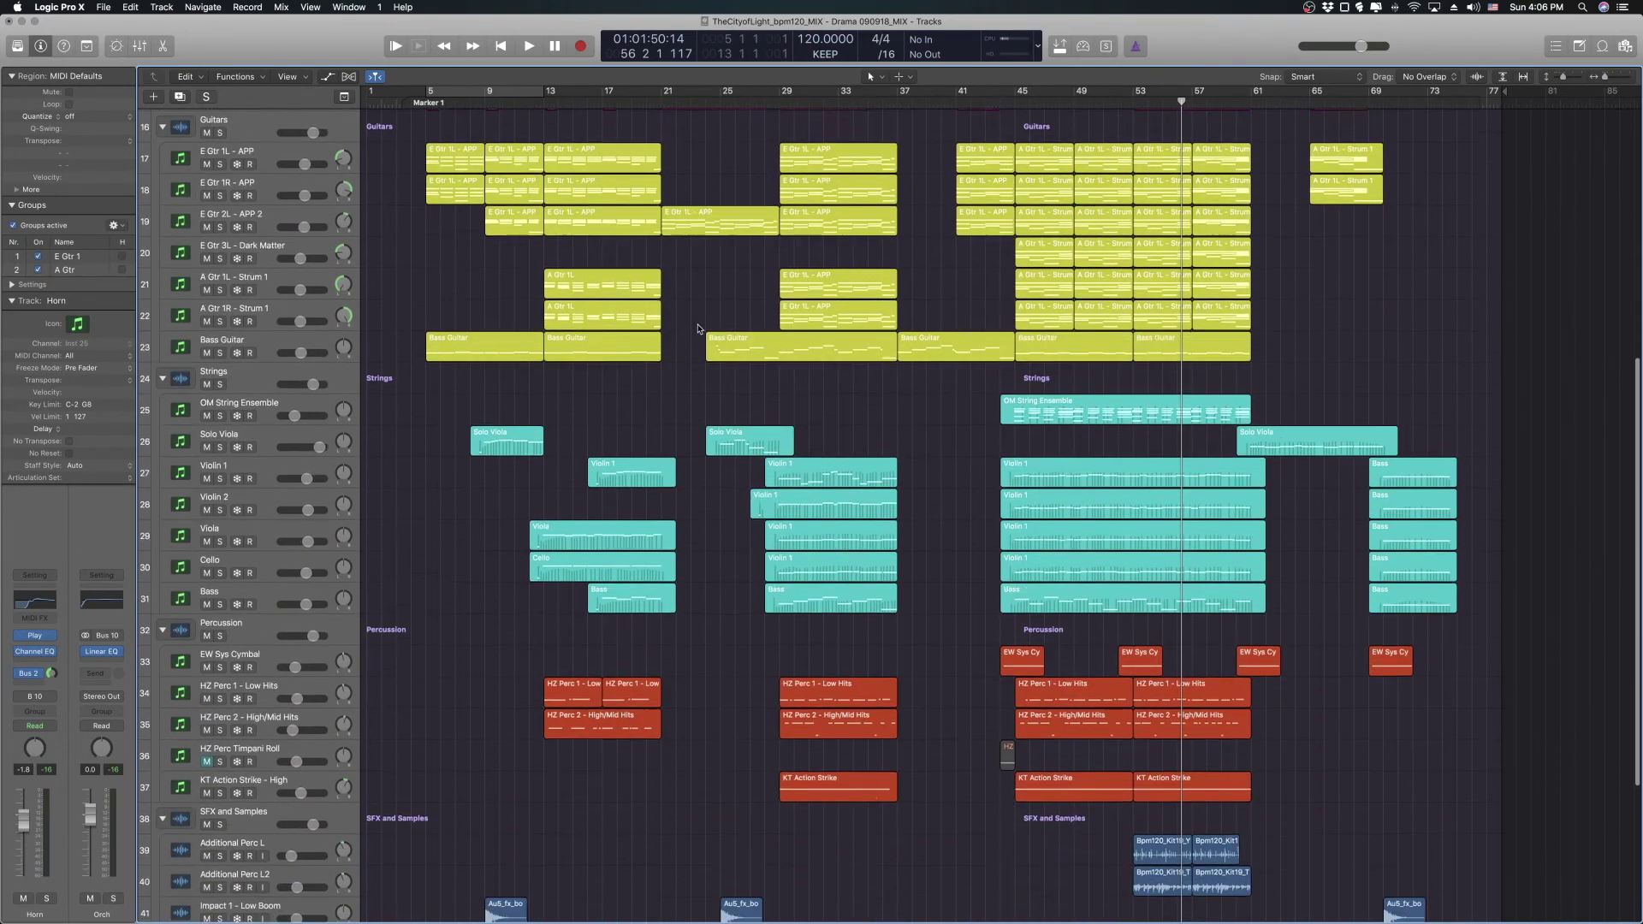
scroll(699, 330, down, 2)
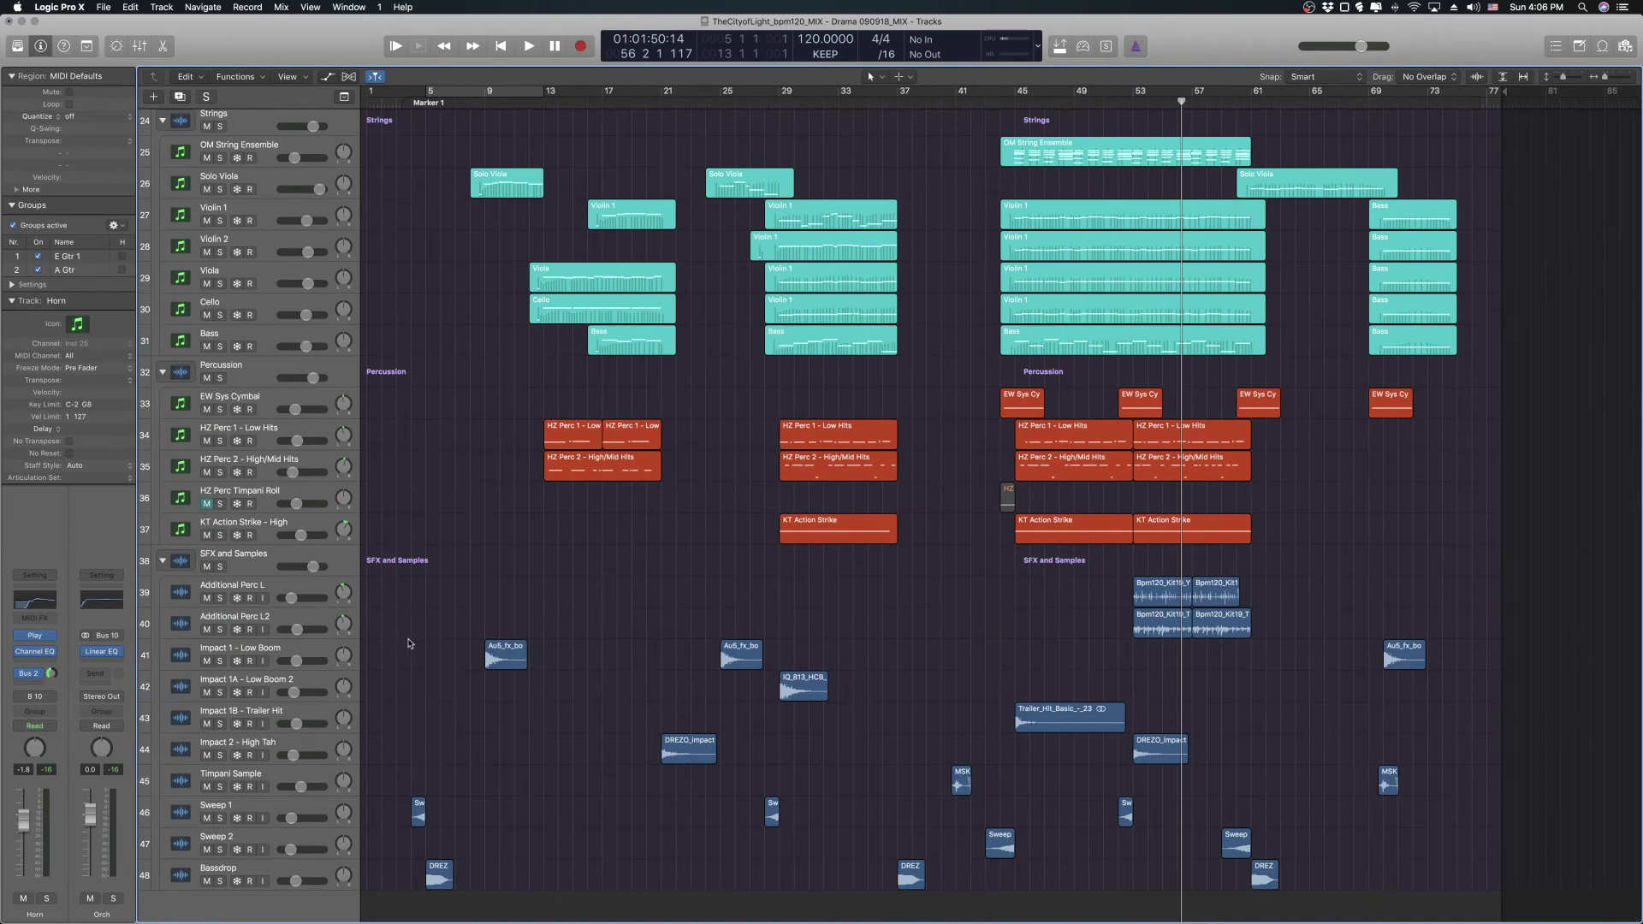
- Solo Impact 1 - Low Boom and play it from bar 8
click(220, 662)
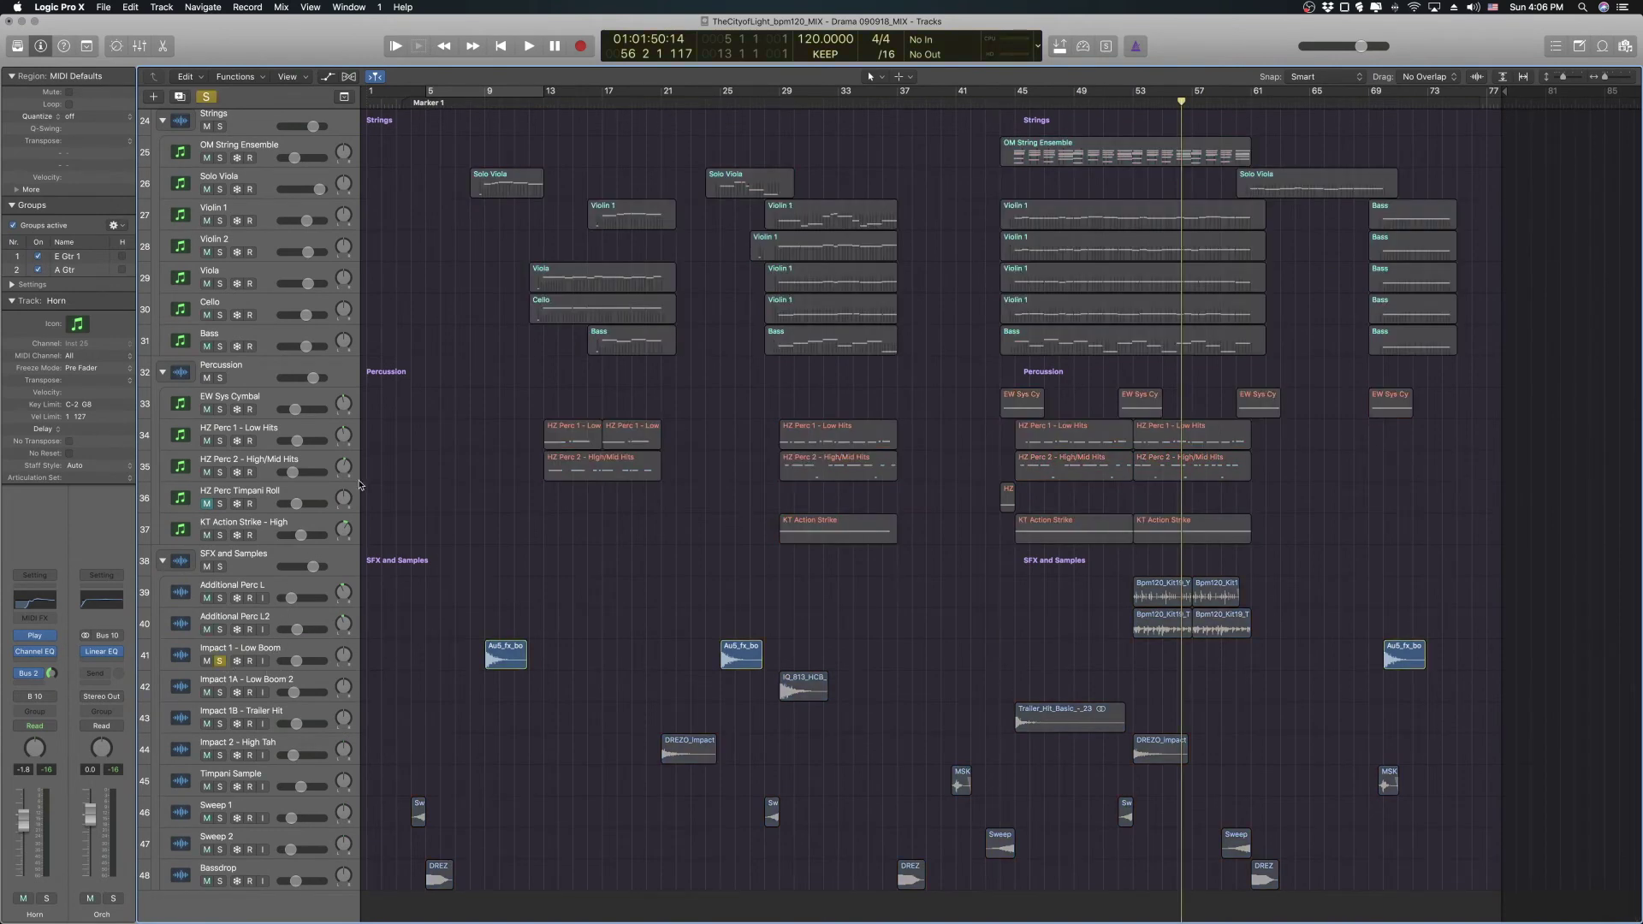
click(471, 98)
key(space)
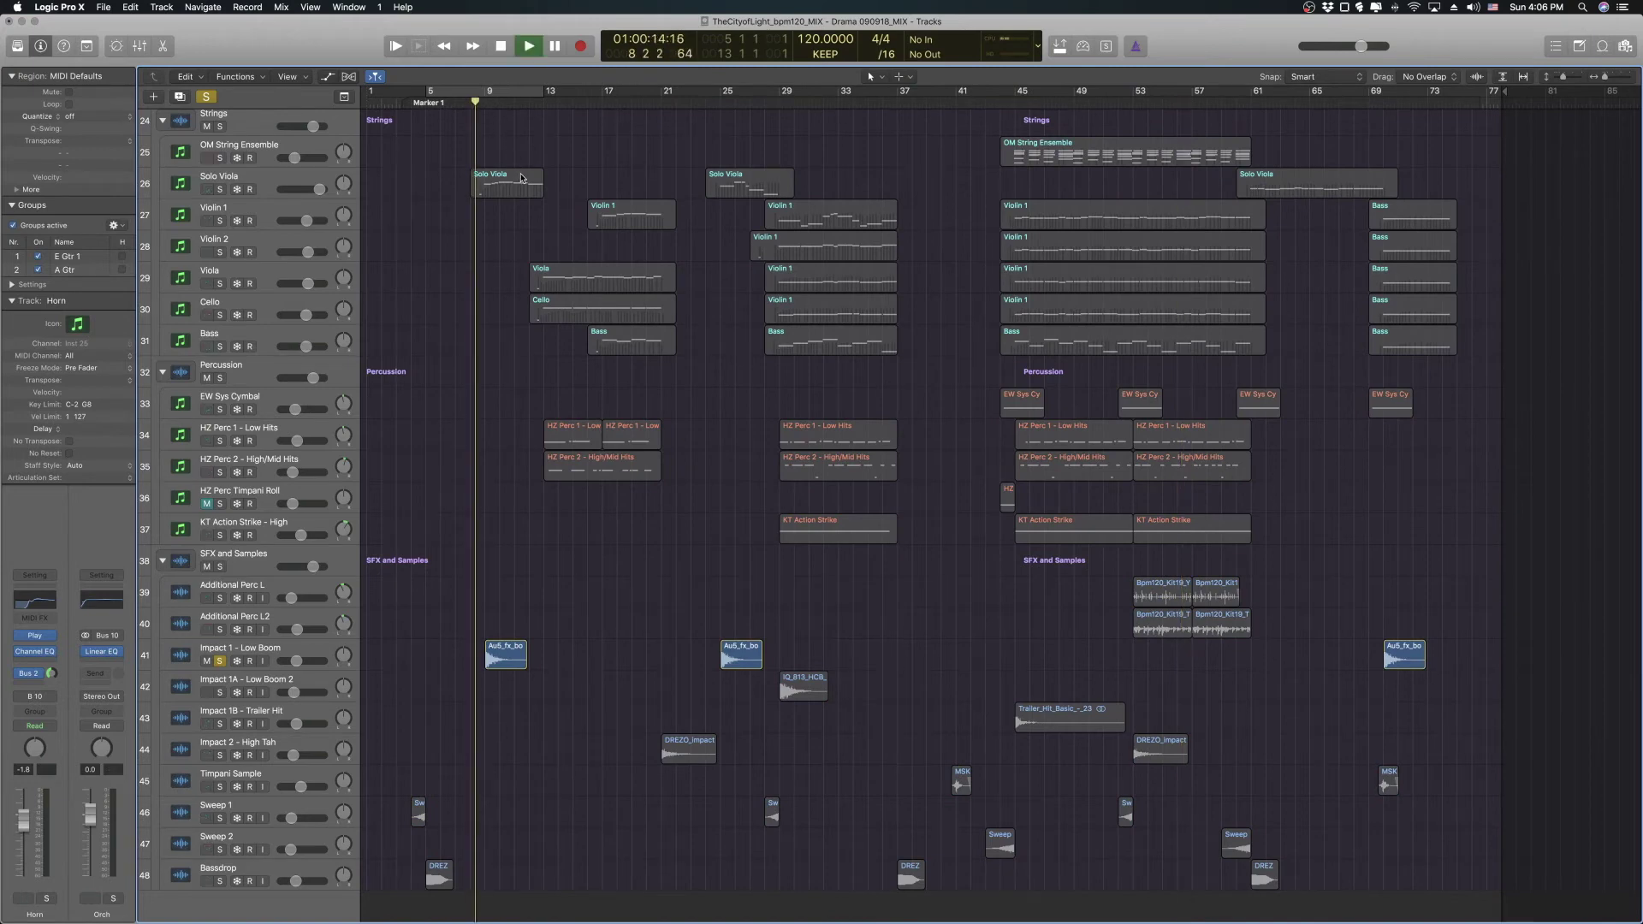
key(space)
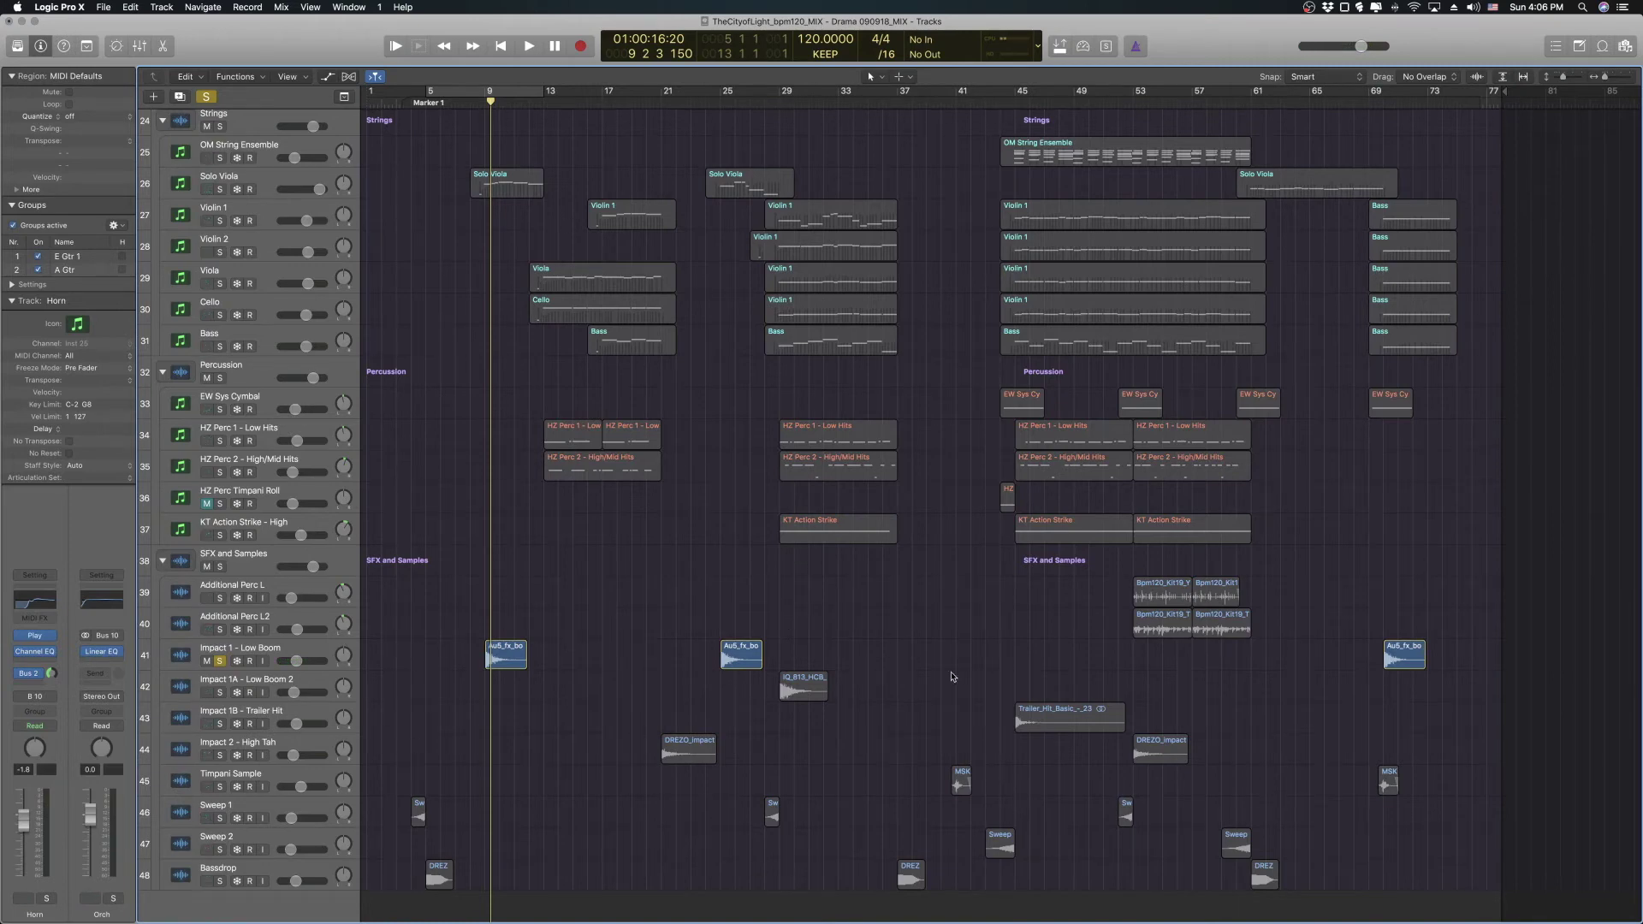
- Add Impact 1A - Low Boom 2 to the soloed tracks and play from bar 29
click(779, 96)
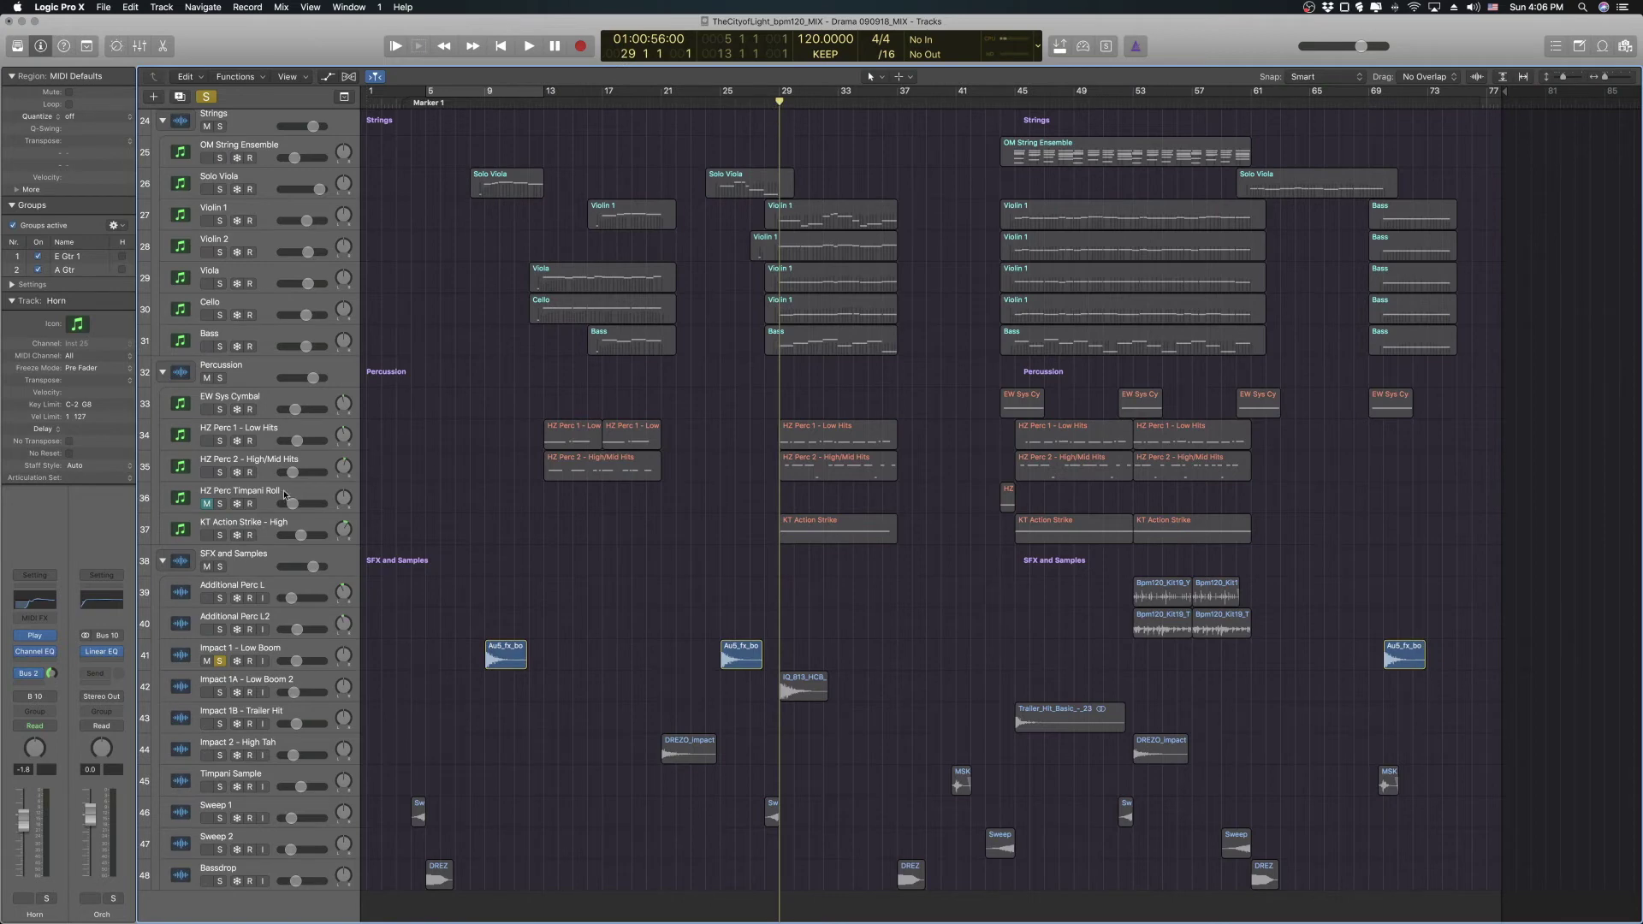
click(219, 692)
key(space)
- Add Impact 2 - High Tah to the soloed tracks and play from bar 20
click(647, 102)
click(220, 755)
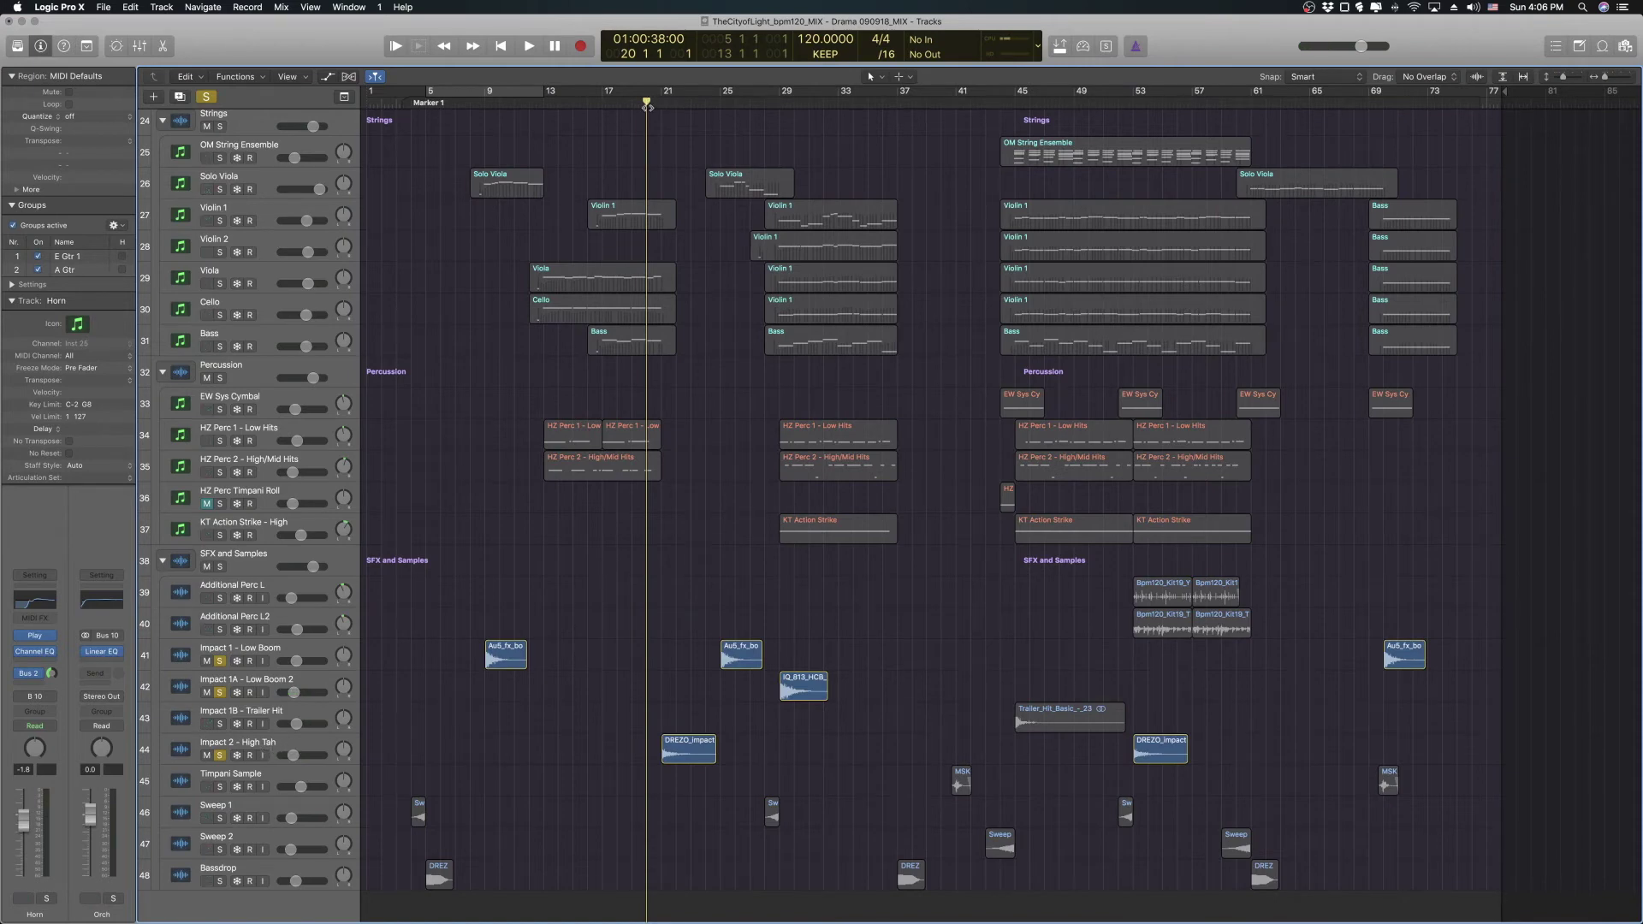
key(space)
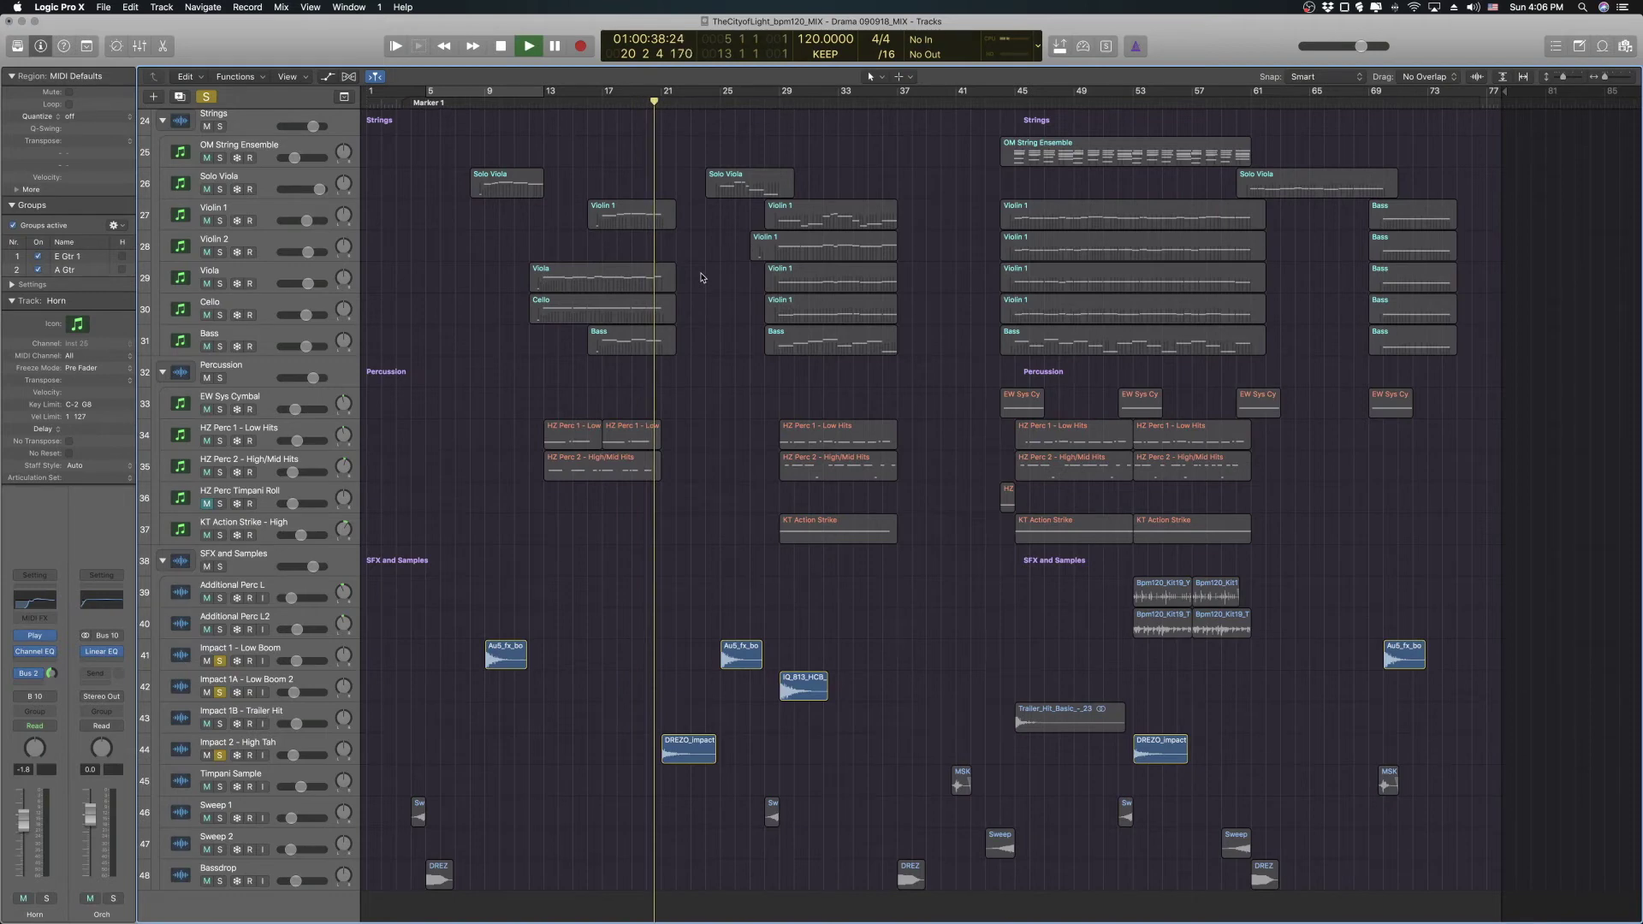
key(space)
- Add Impact 1B - Trailer Hit to the soloed tracks and play from bar 44
click(1000, 102)
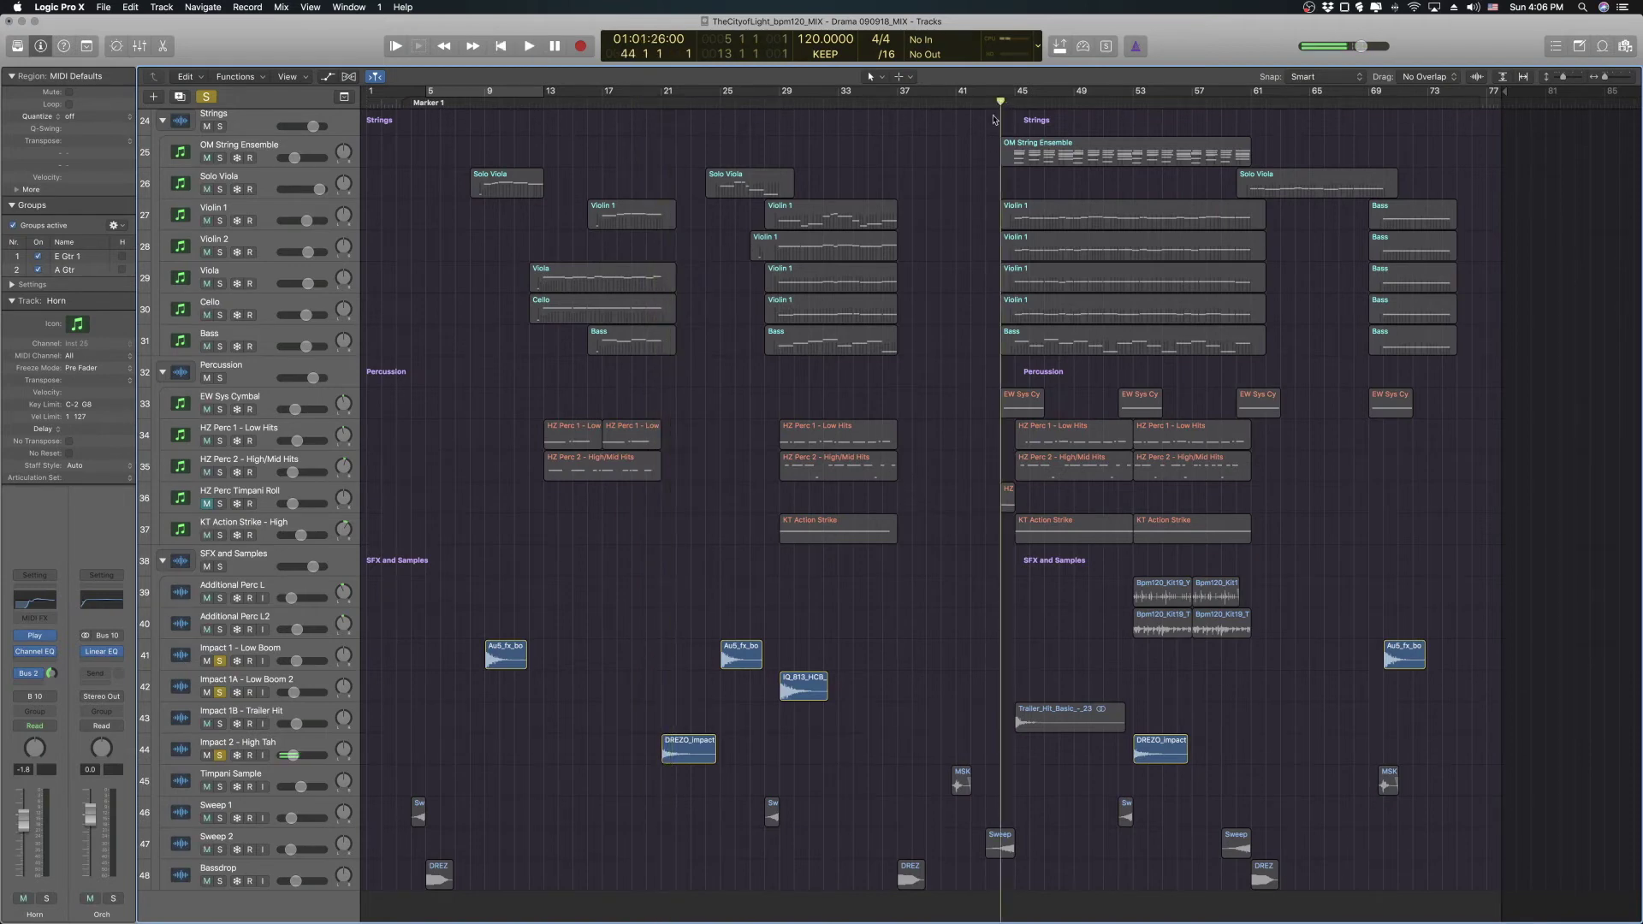
click(222, 725)
key(space)
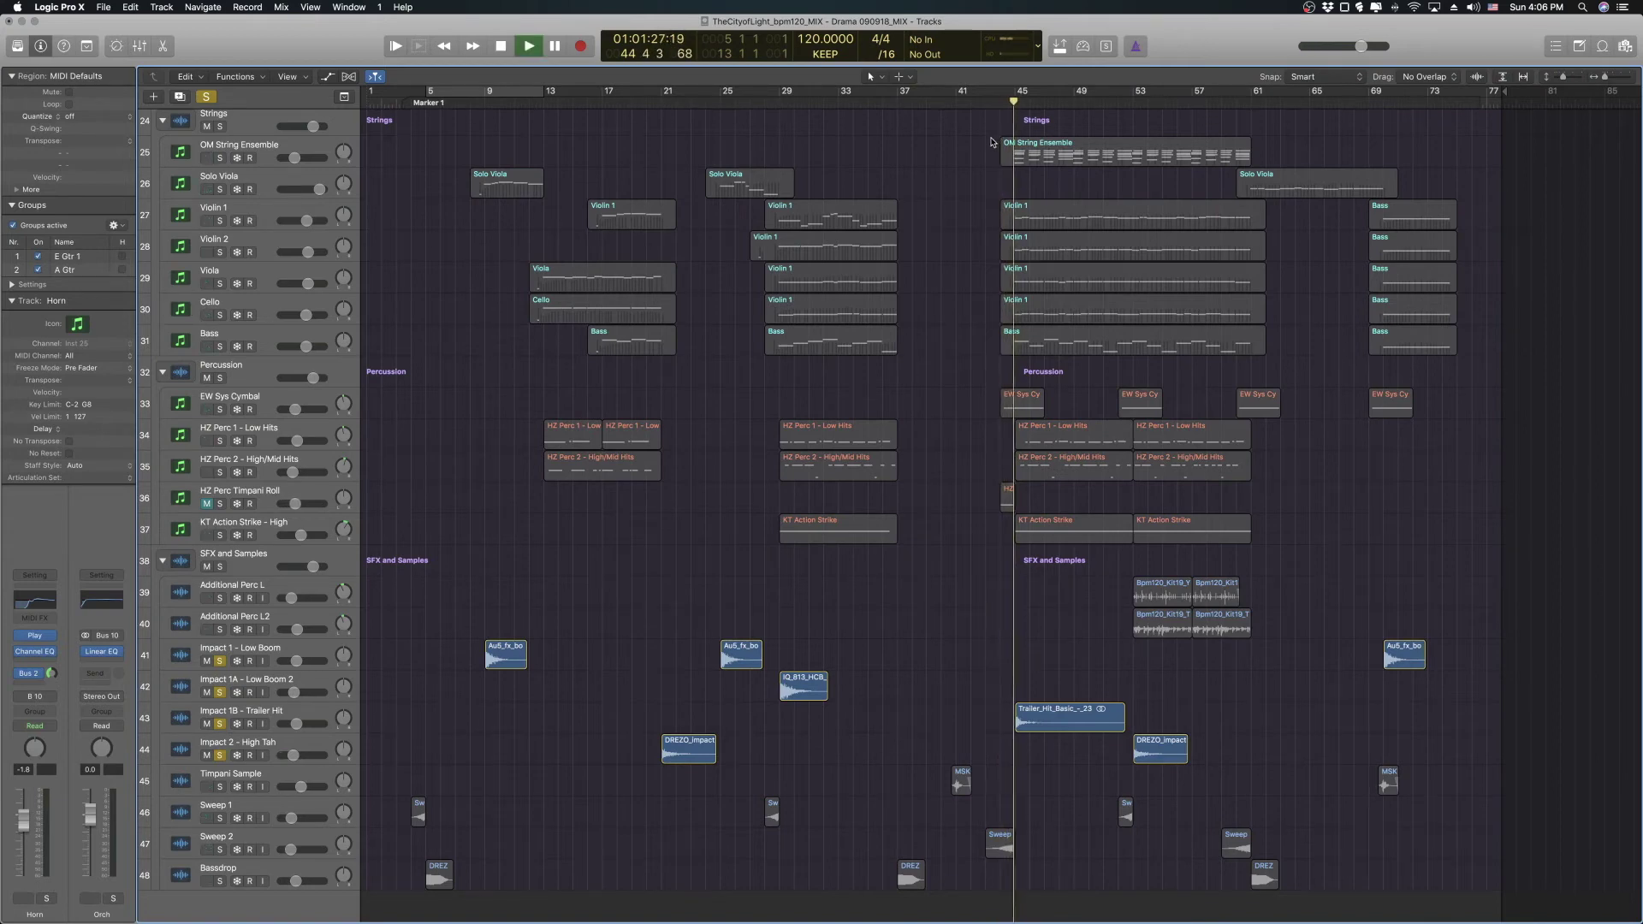
key(space)
- Add Timpani Sample to the soloed tracks and play its first hit from bar 40
click(221, 786)
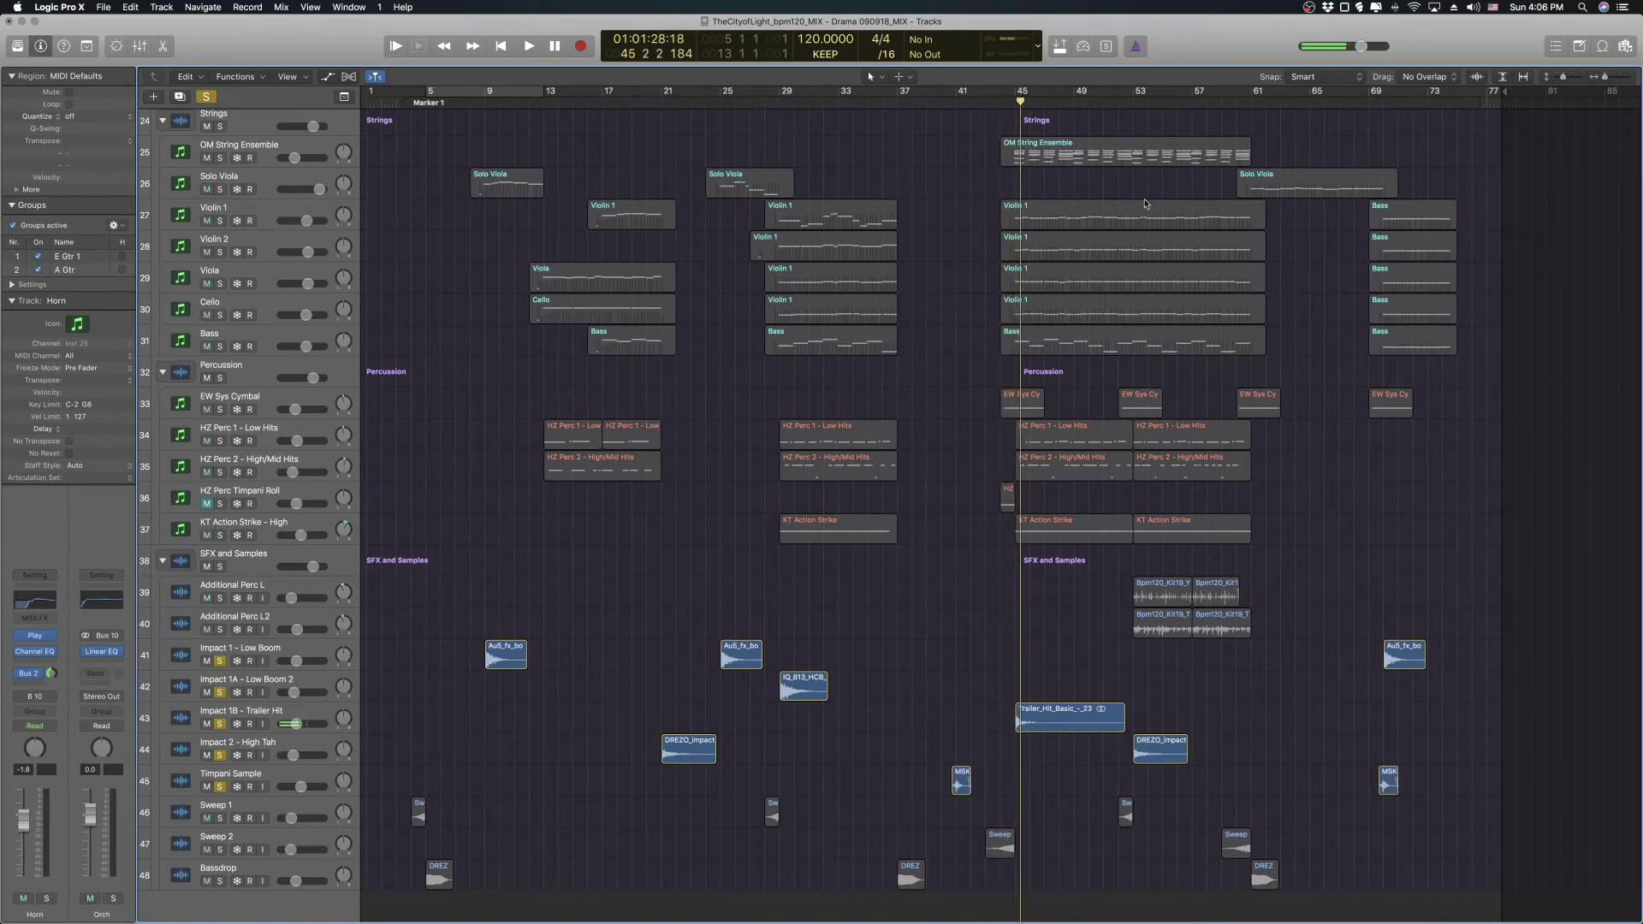
click(958, 104)
click(945, 102)
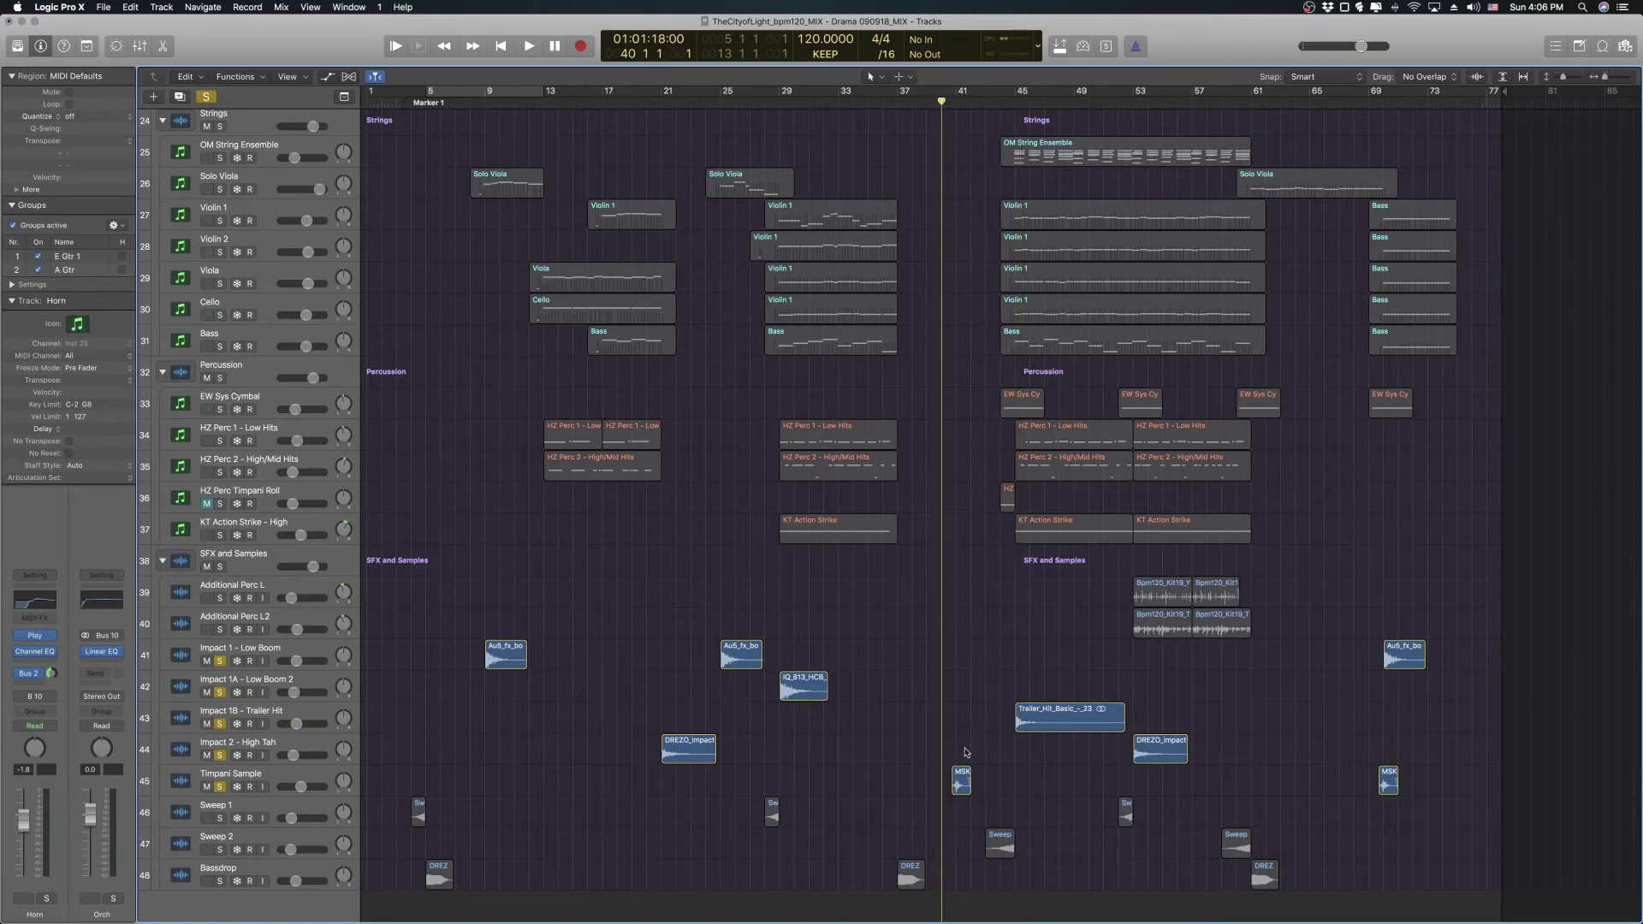
key(space)
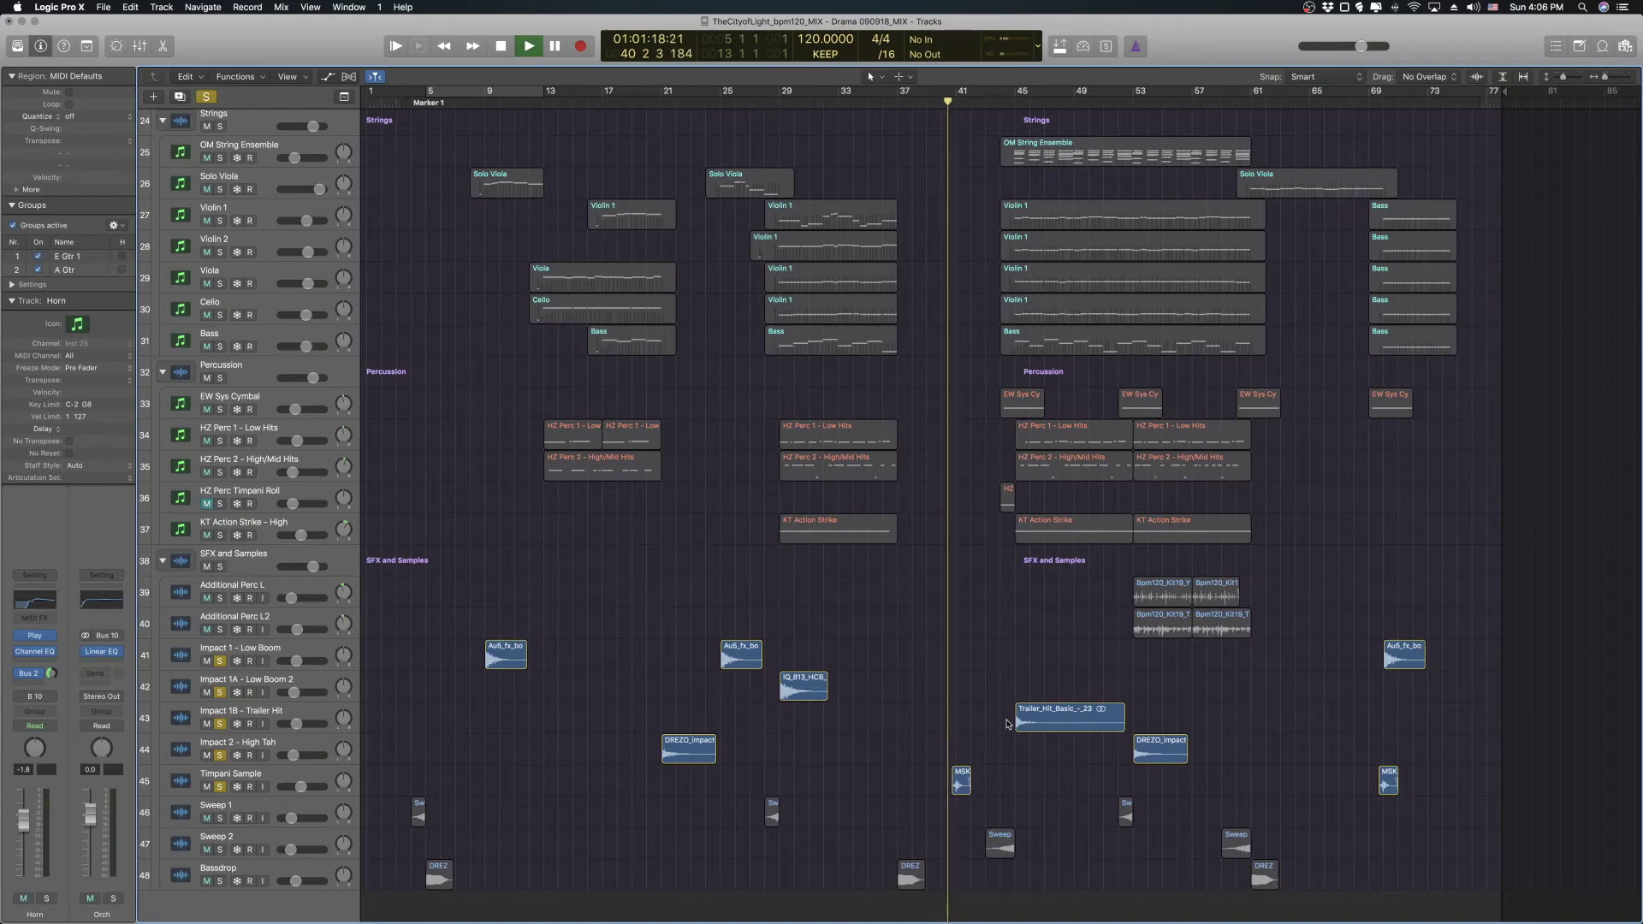
key(space)
- Play the closing timpani and low boom hits from bar 70, and again from bar 69
click(1386, 103)
key(space)
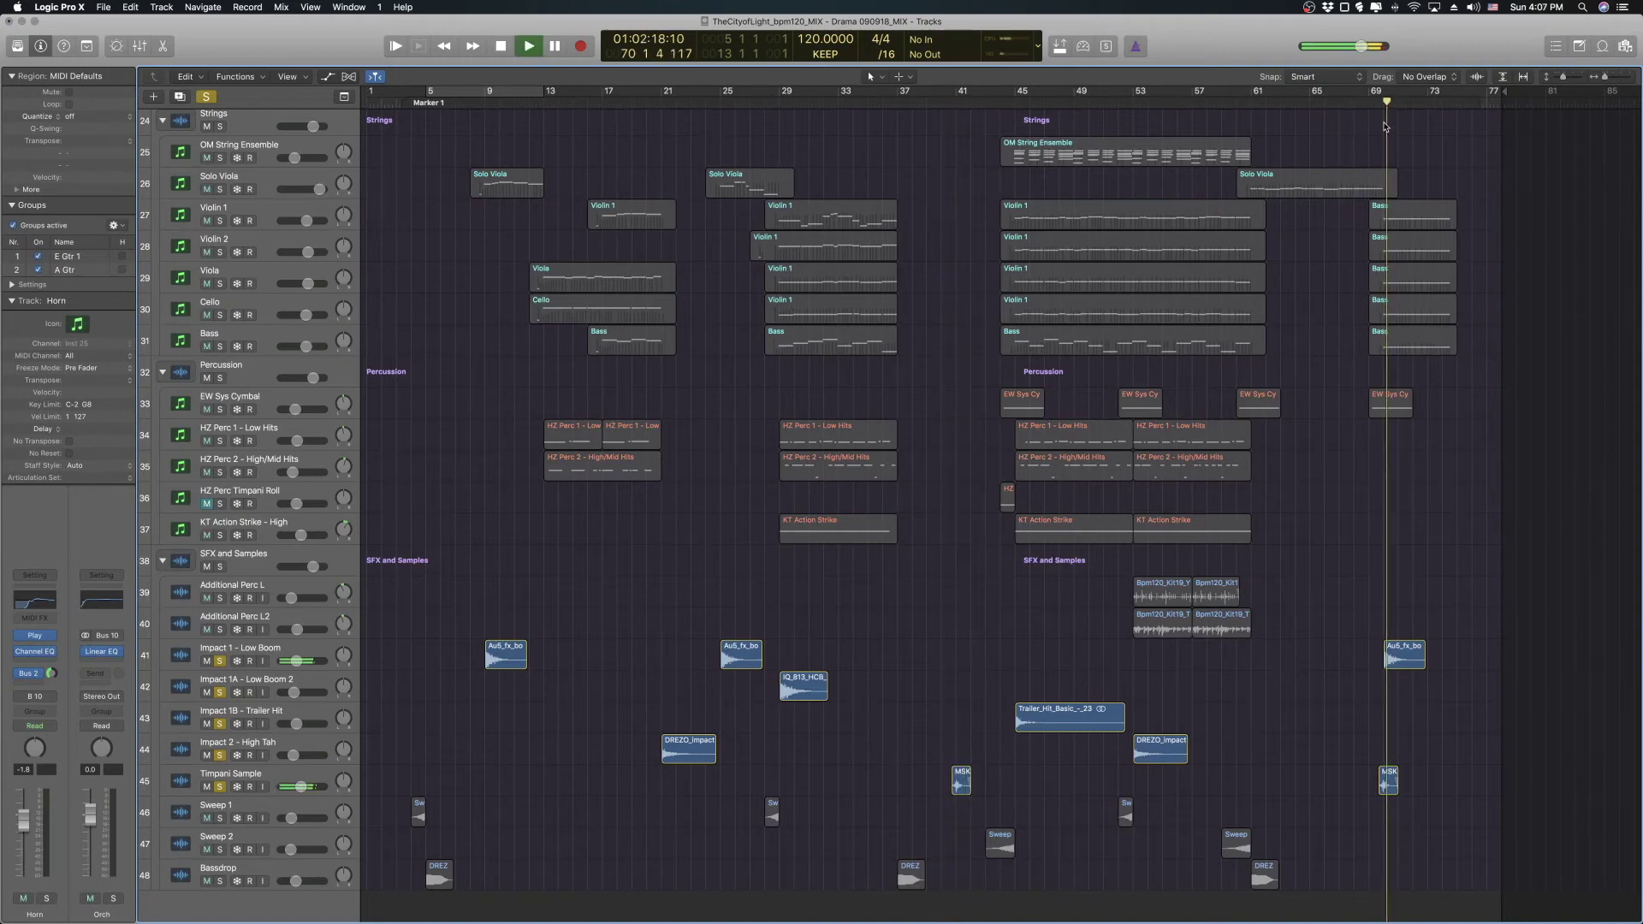
key(space)
click(1369, 103)
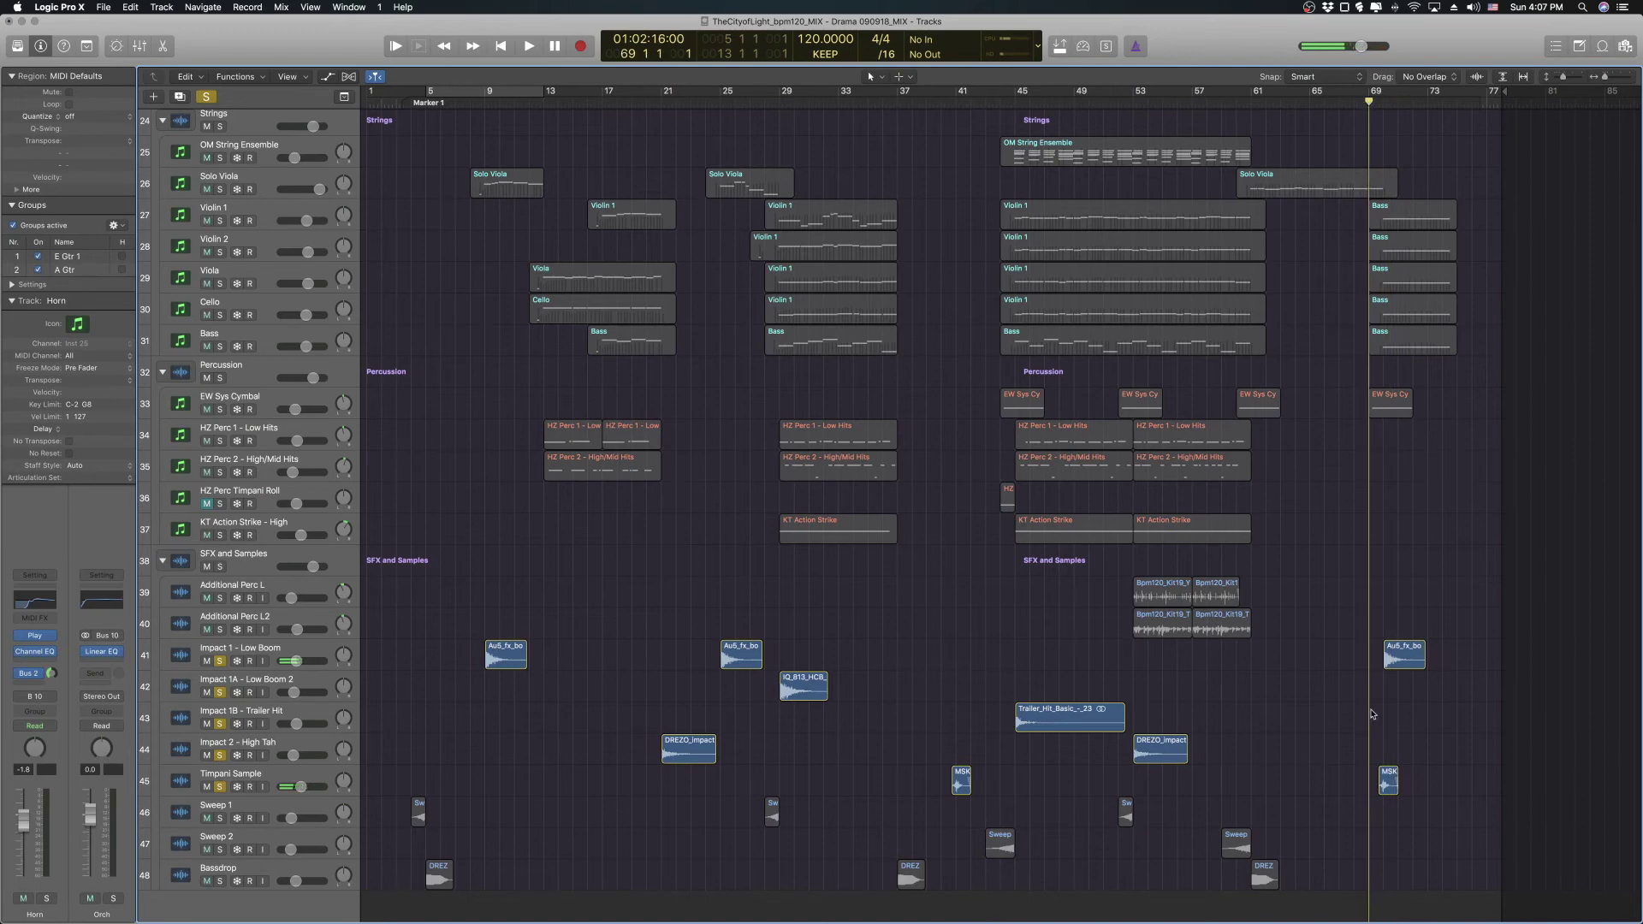
key(space)
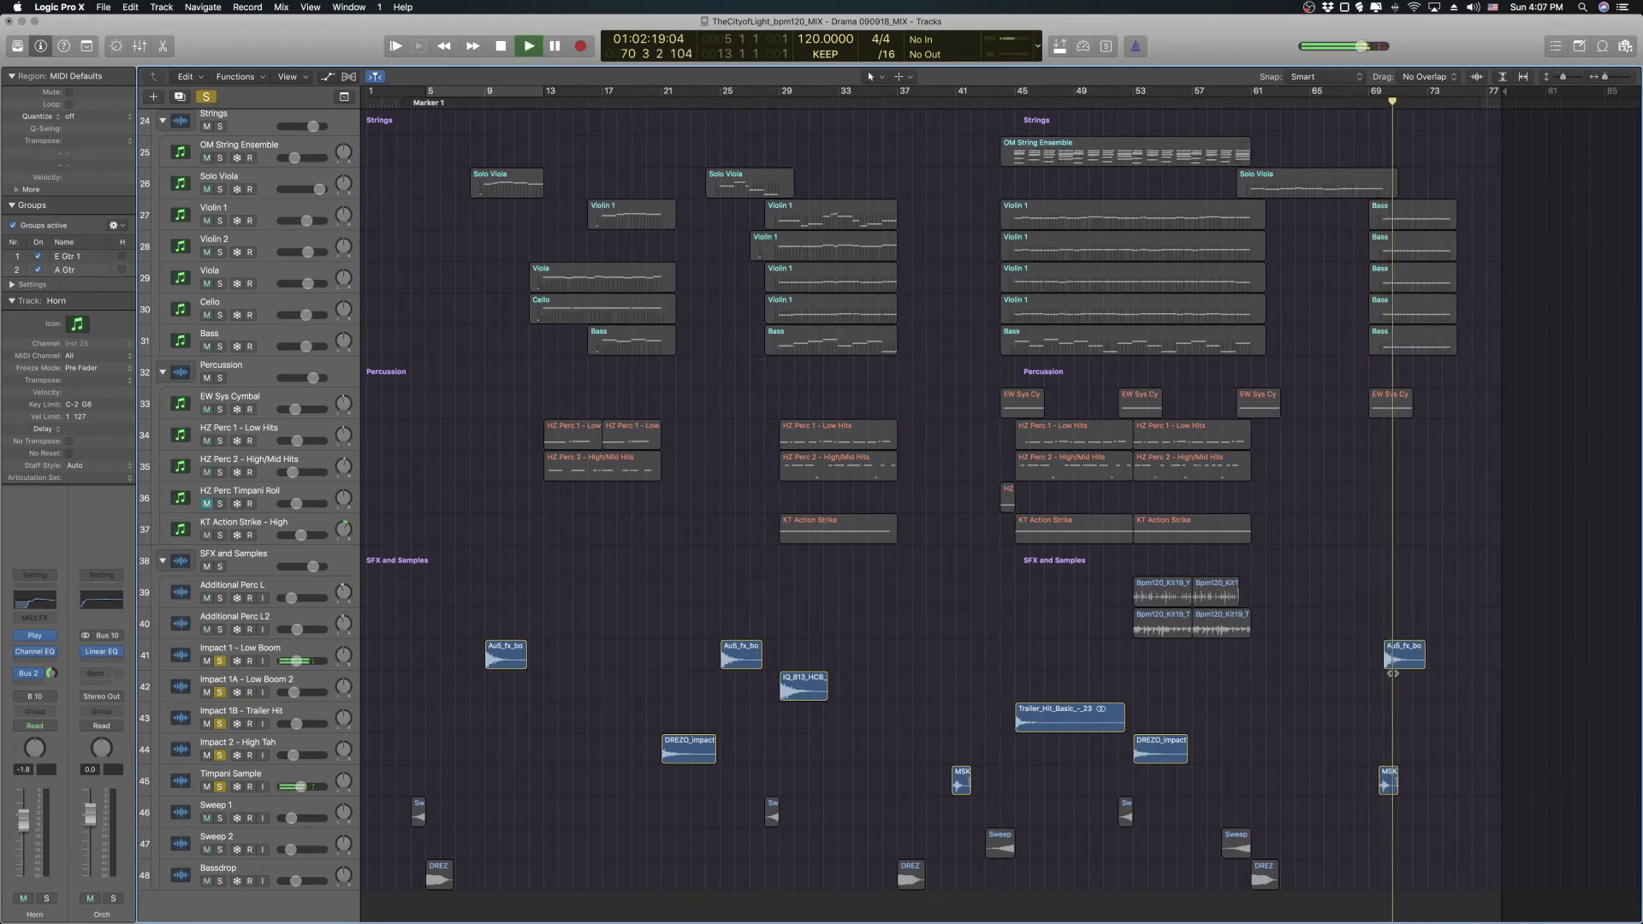
- Add Sweep 1 to the soloed tracks and play its first region from bar 4
key(space)
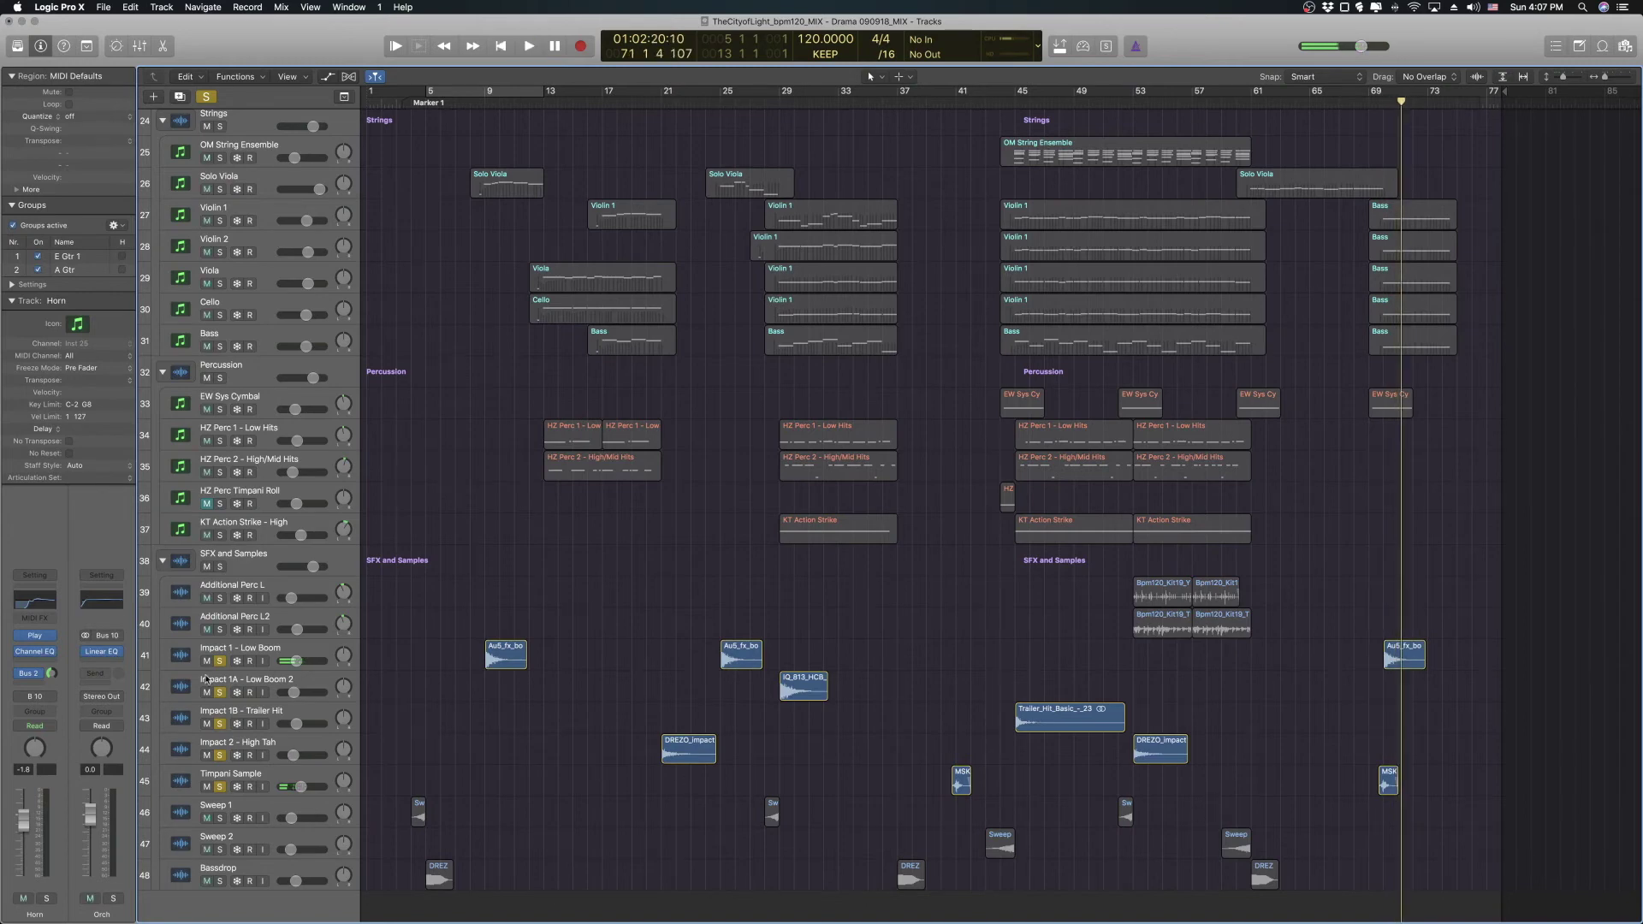
click(219, 817)
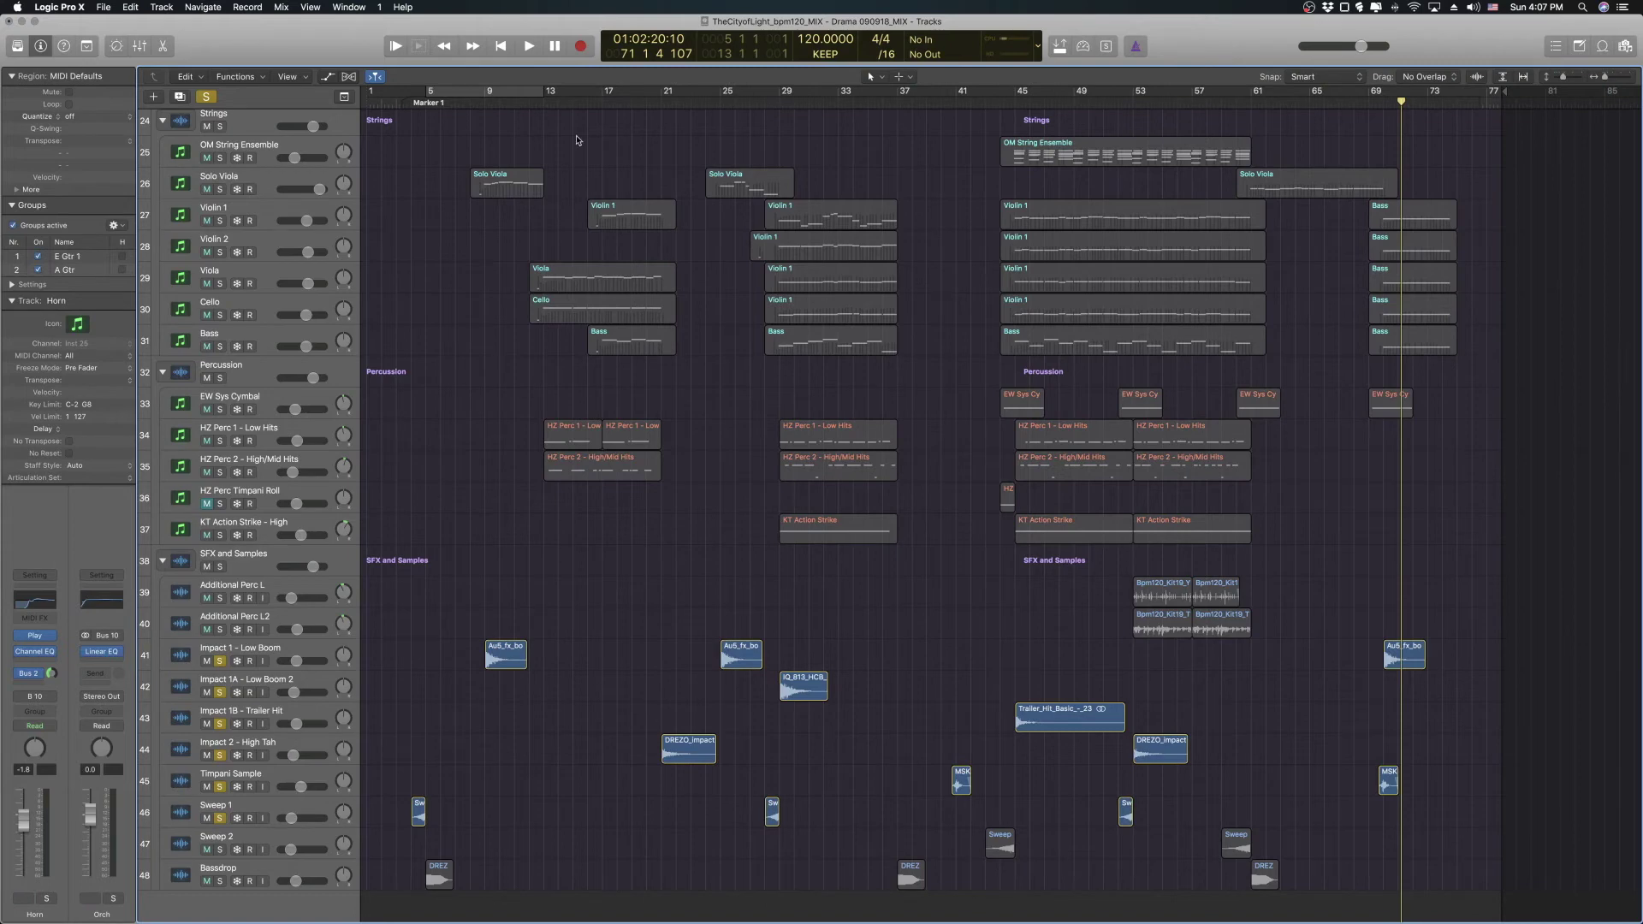
click(408, 102)
key(space)
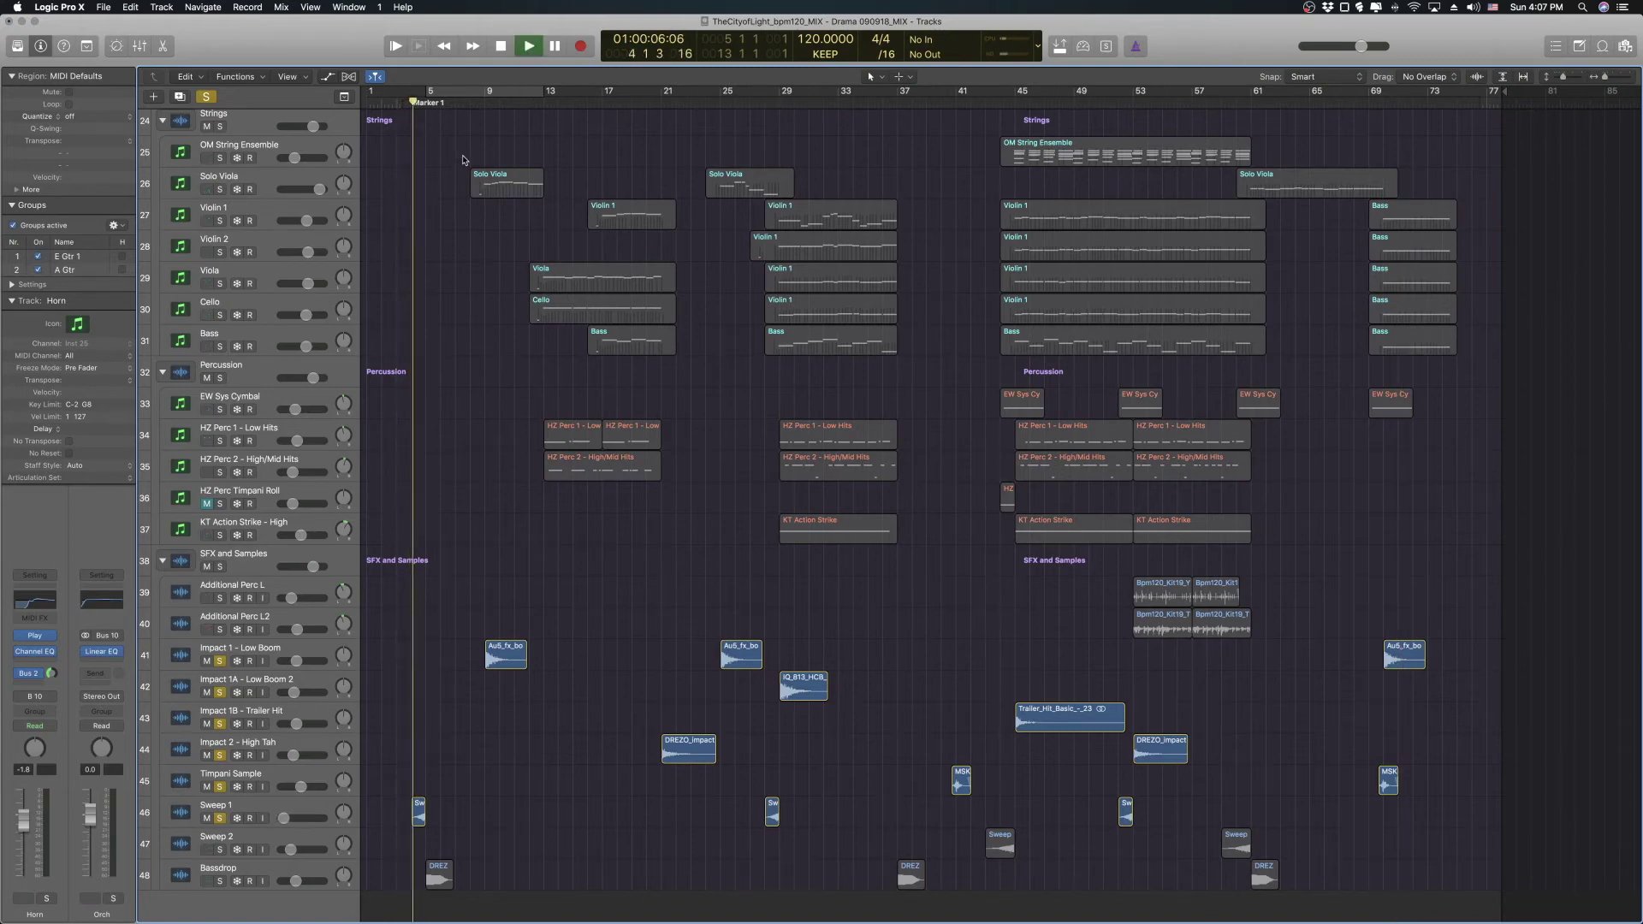
key(space)
- Add Bassdrop to the soloed tracks and play it with Sweep 1 from bar 4
click(220, 879)
click(410, 102)
key(space)
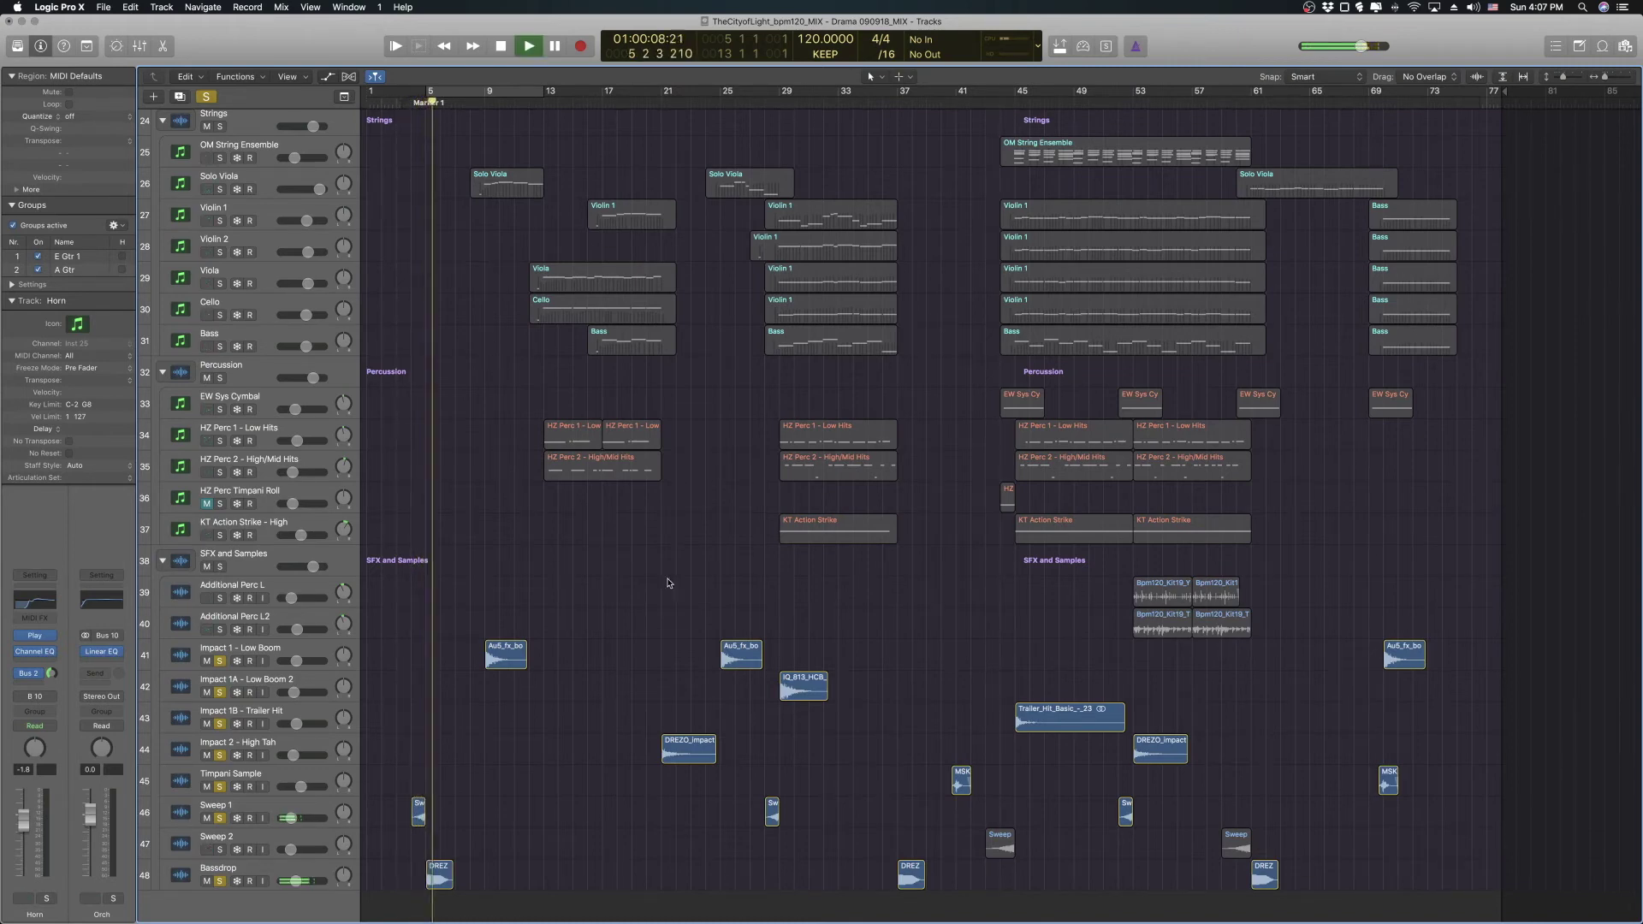
key(space)
- Clear all track solos and look over the full arrangement from the Piano group down
scroll(655, 579, up, 8)
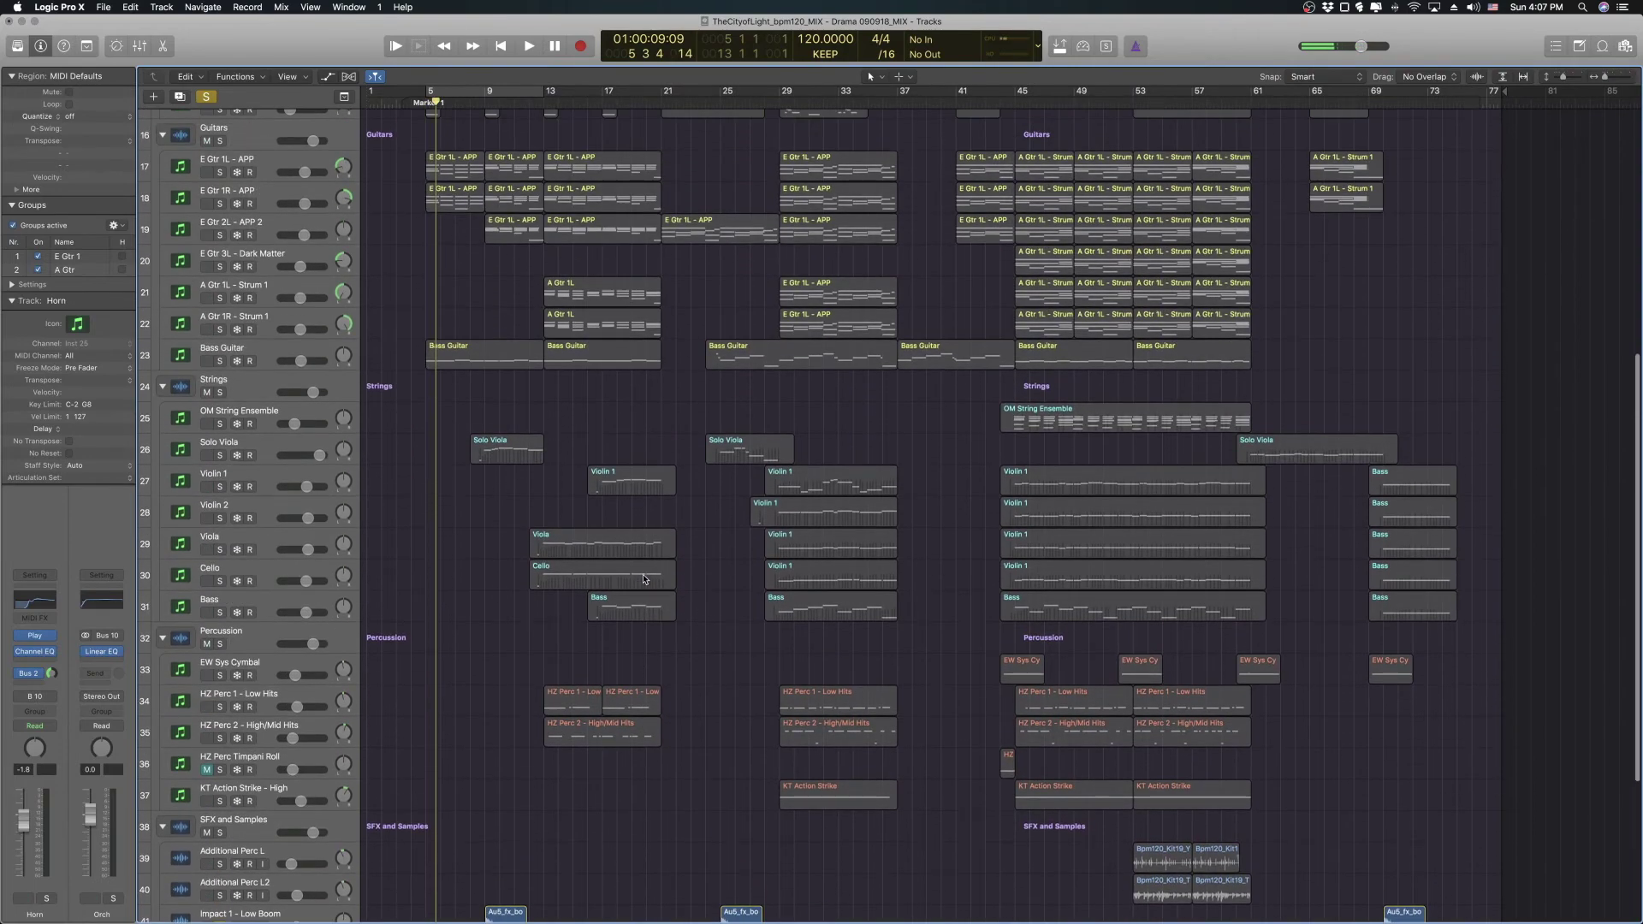
scroll(644, 579, up, 3)
scroll(644, 575, up, 10)
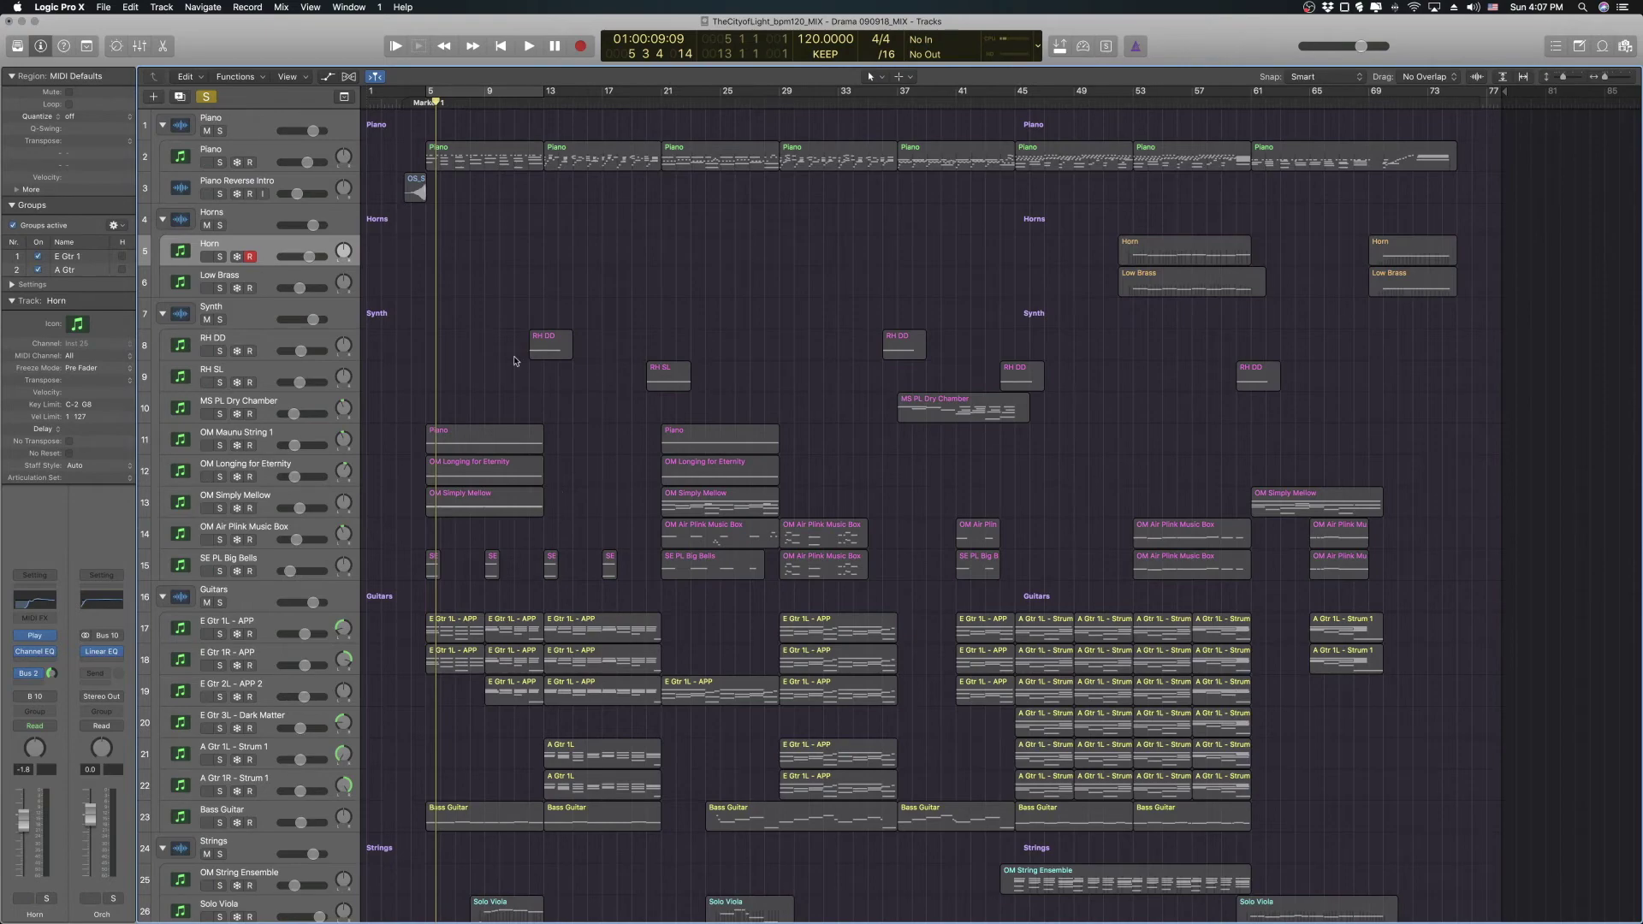
click(207, 98)
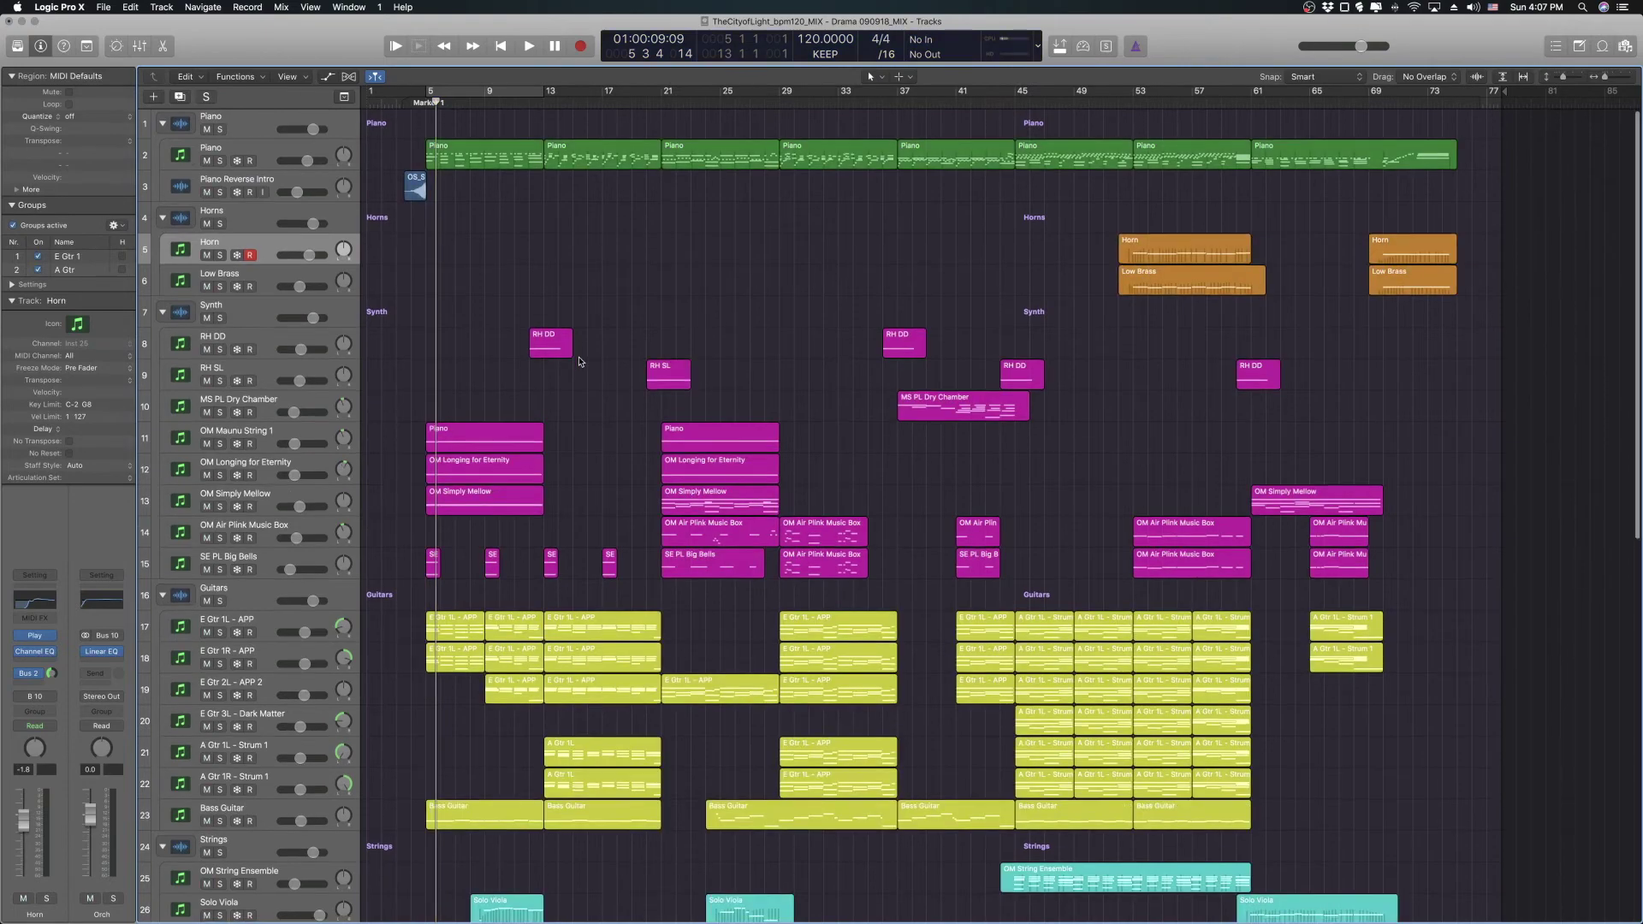
scroll(580, 358, down, 12)
scroll(580, 357, down, 5)
scroll(583, 363, up, 10)
scroll(583, 363, up, 6)
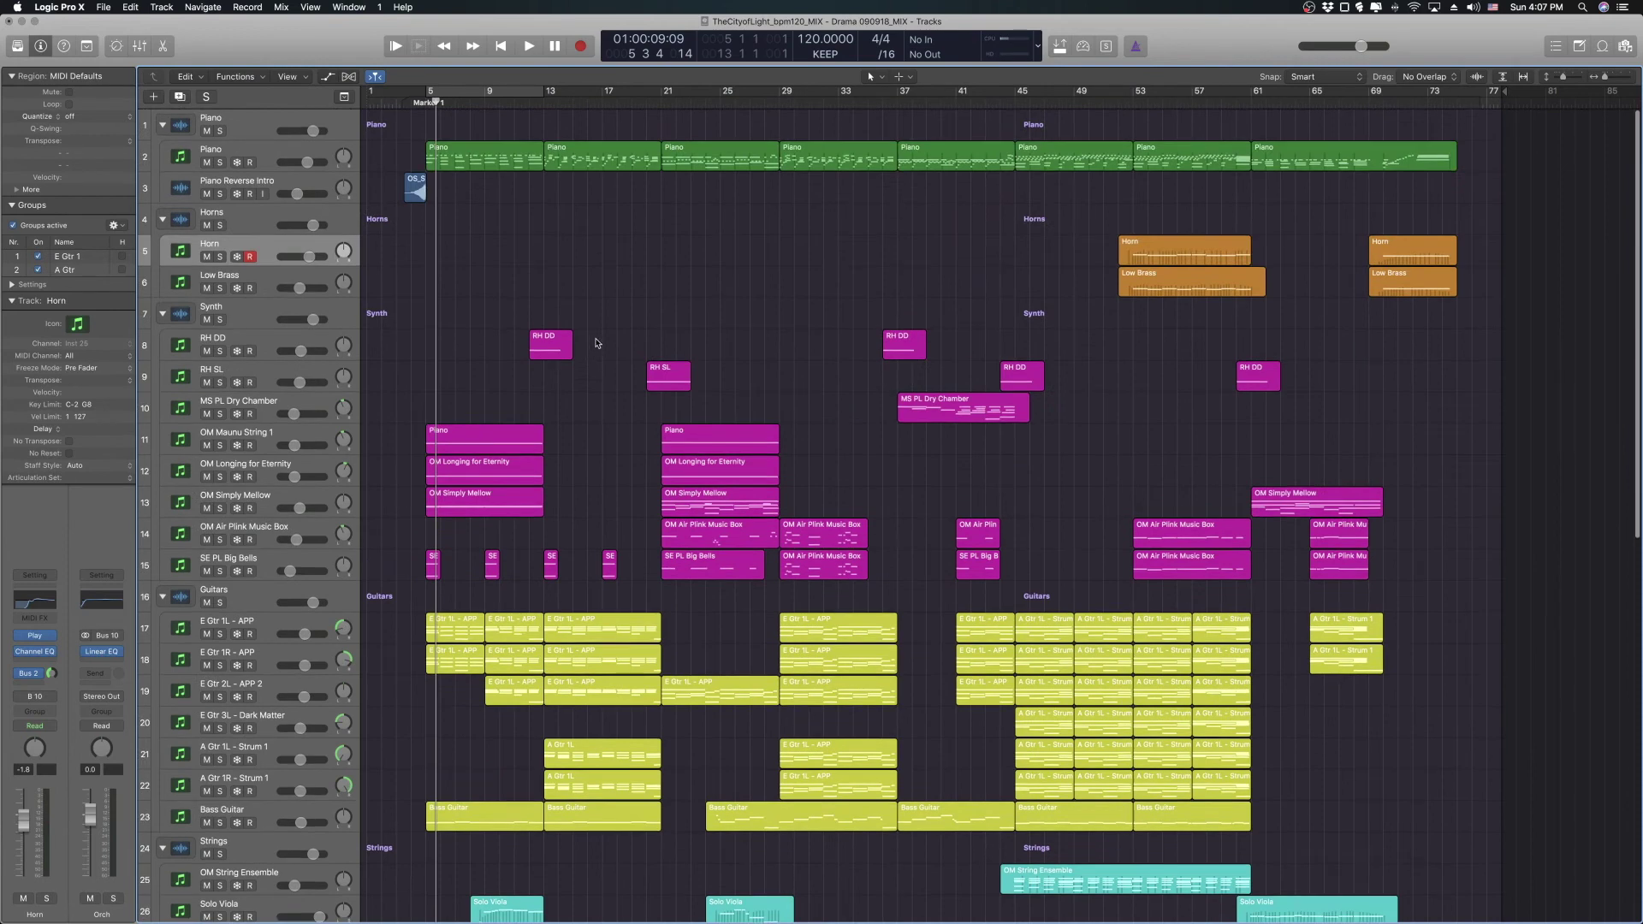
- Highlight the Piano track's regions in turn from bar 5, ending with the last region at bar 70
click(425, 103)
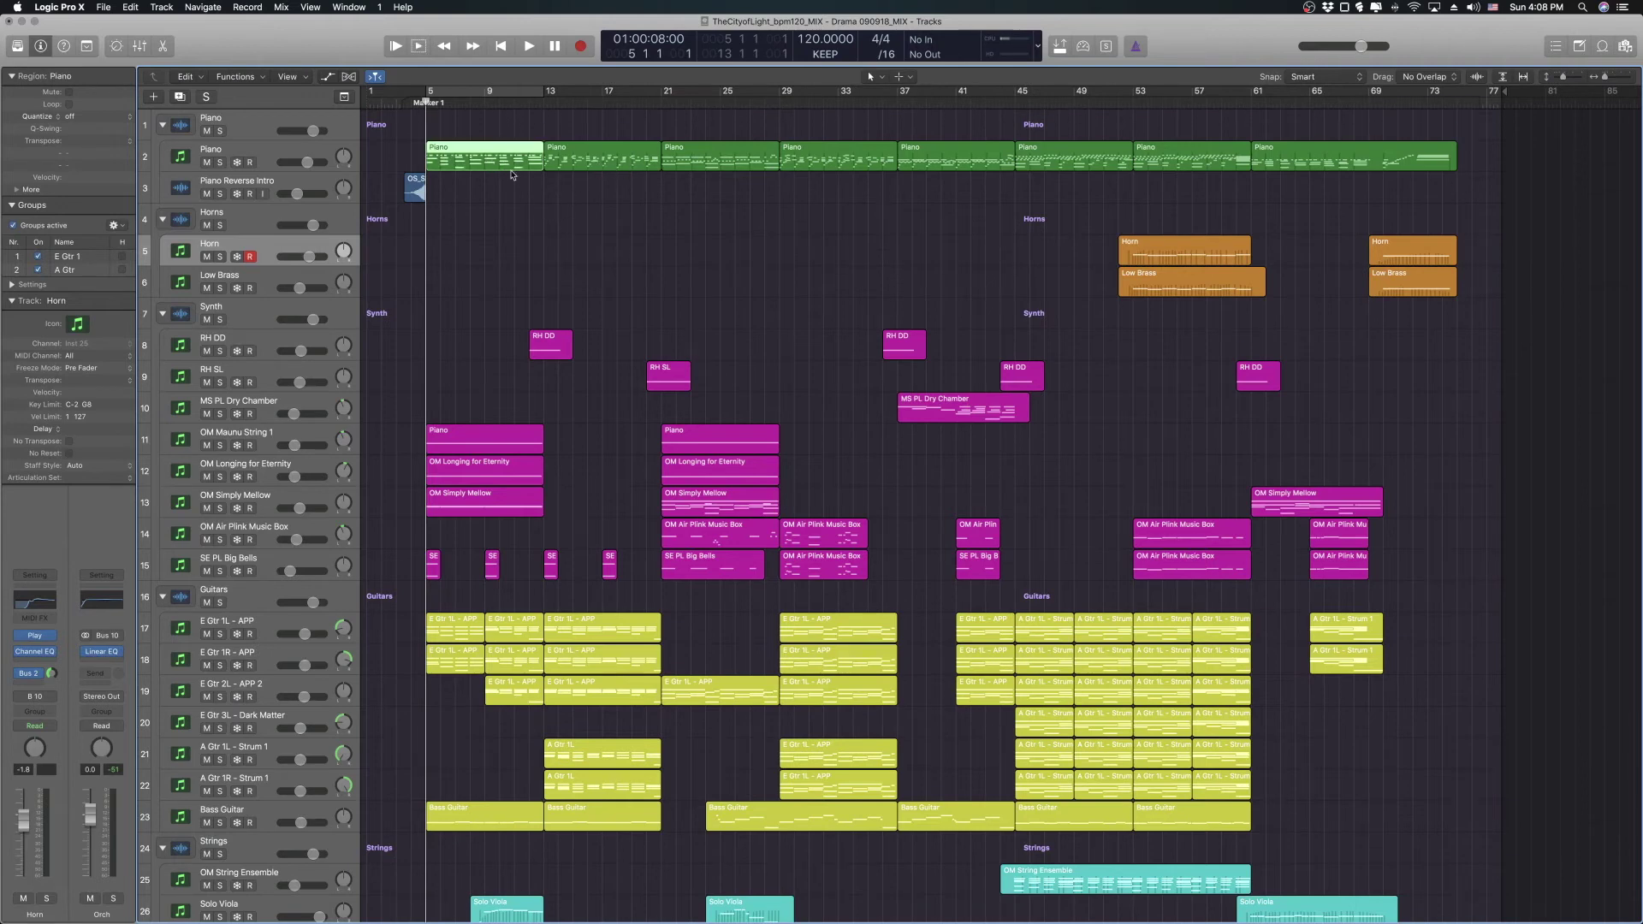
click(596, 161)
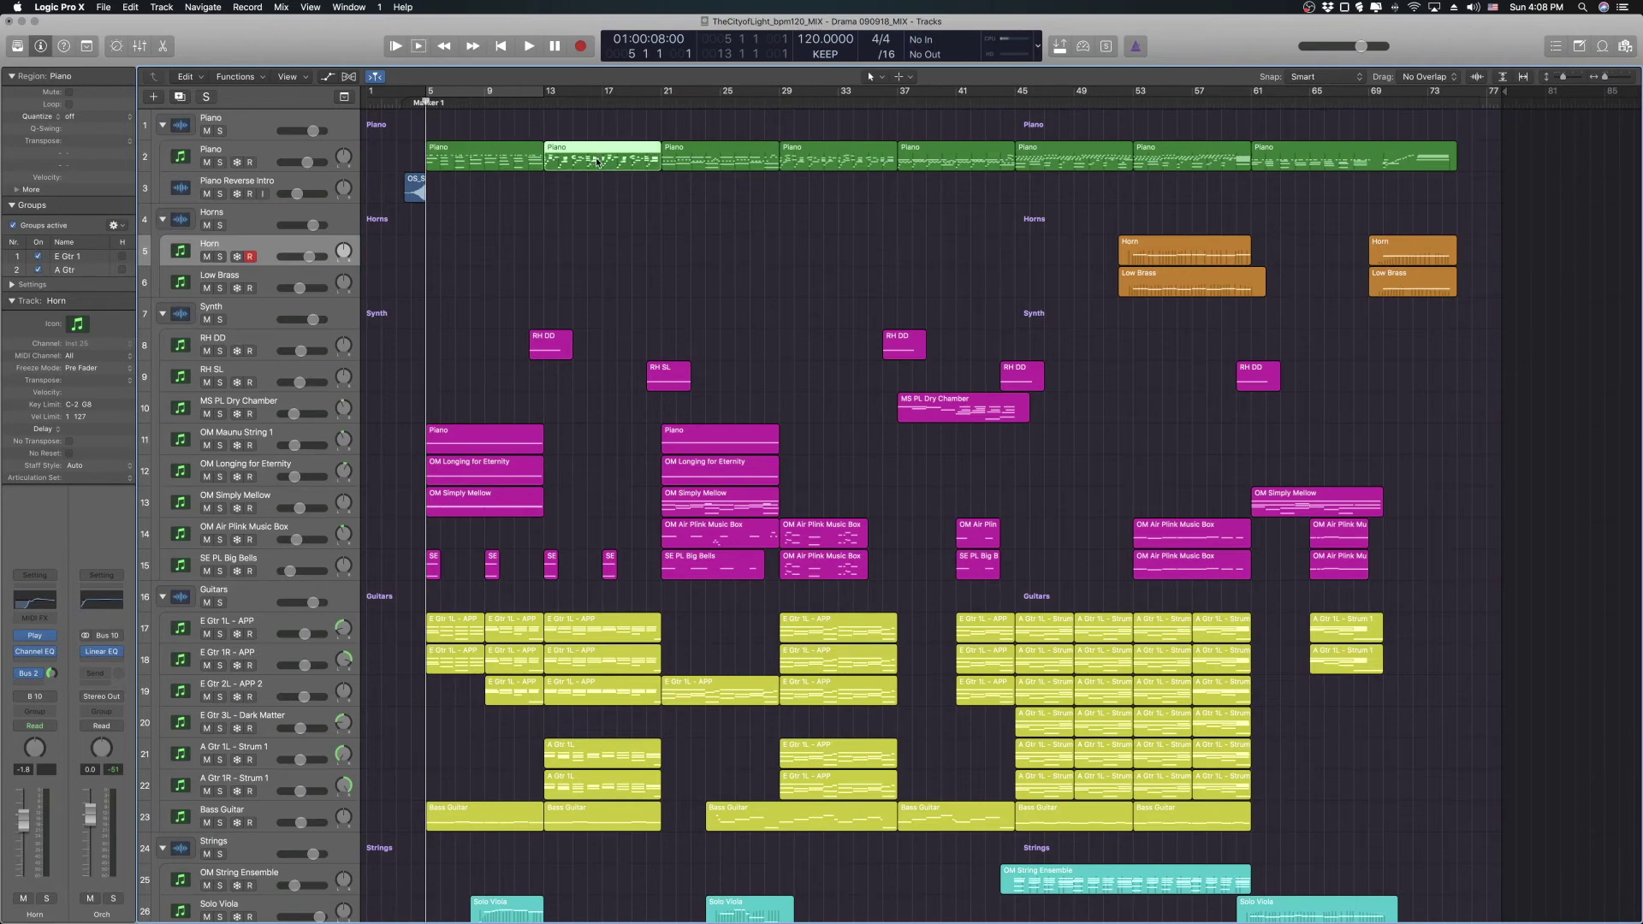
click(714, 165)
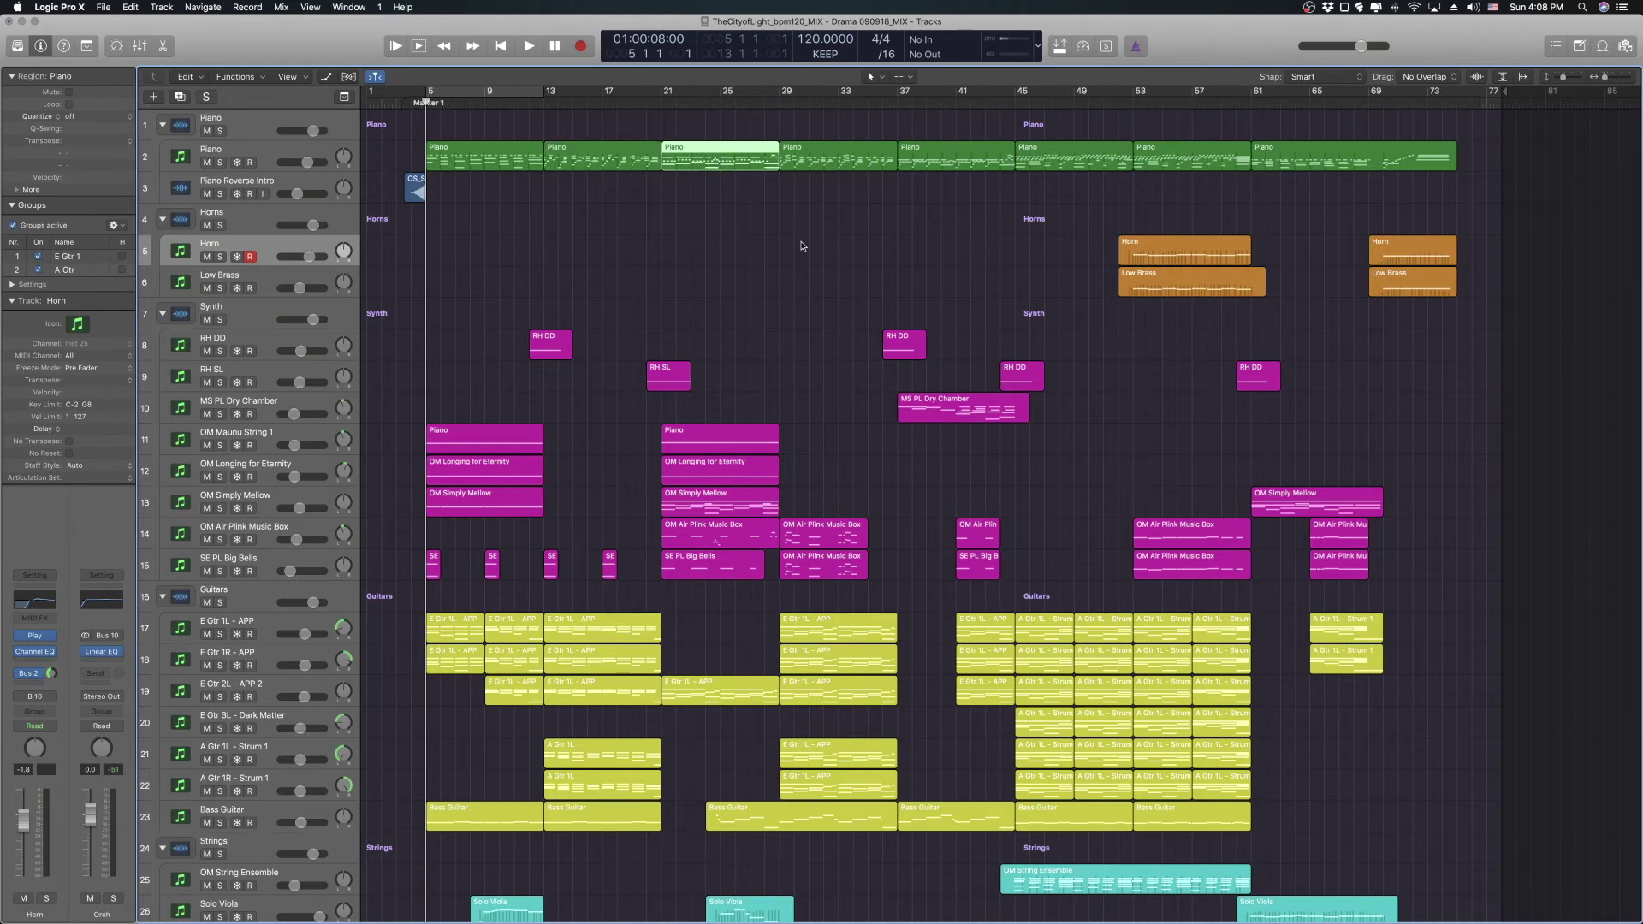
click(813, 167)
click(947, 166)
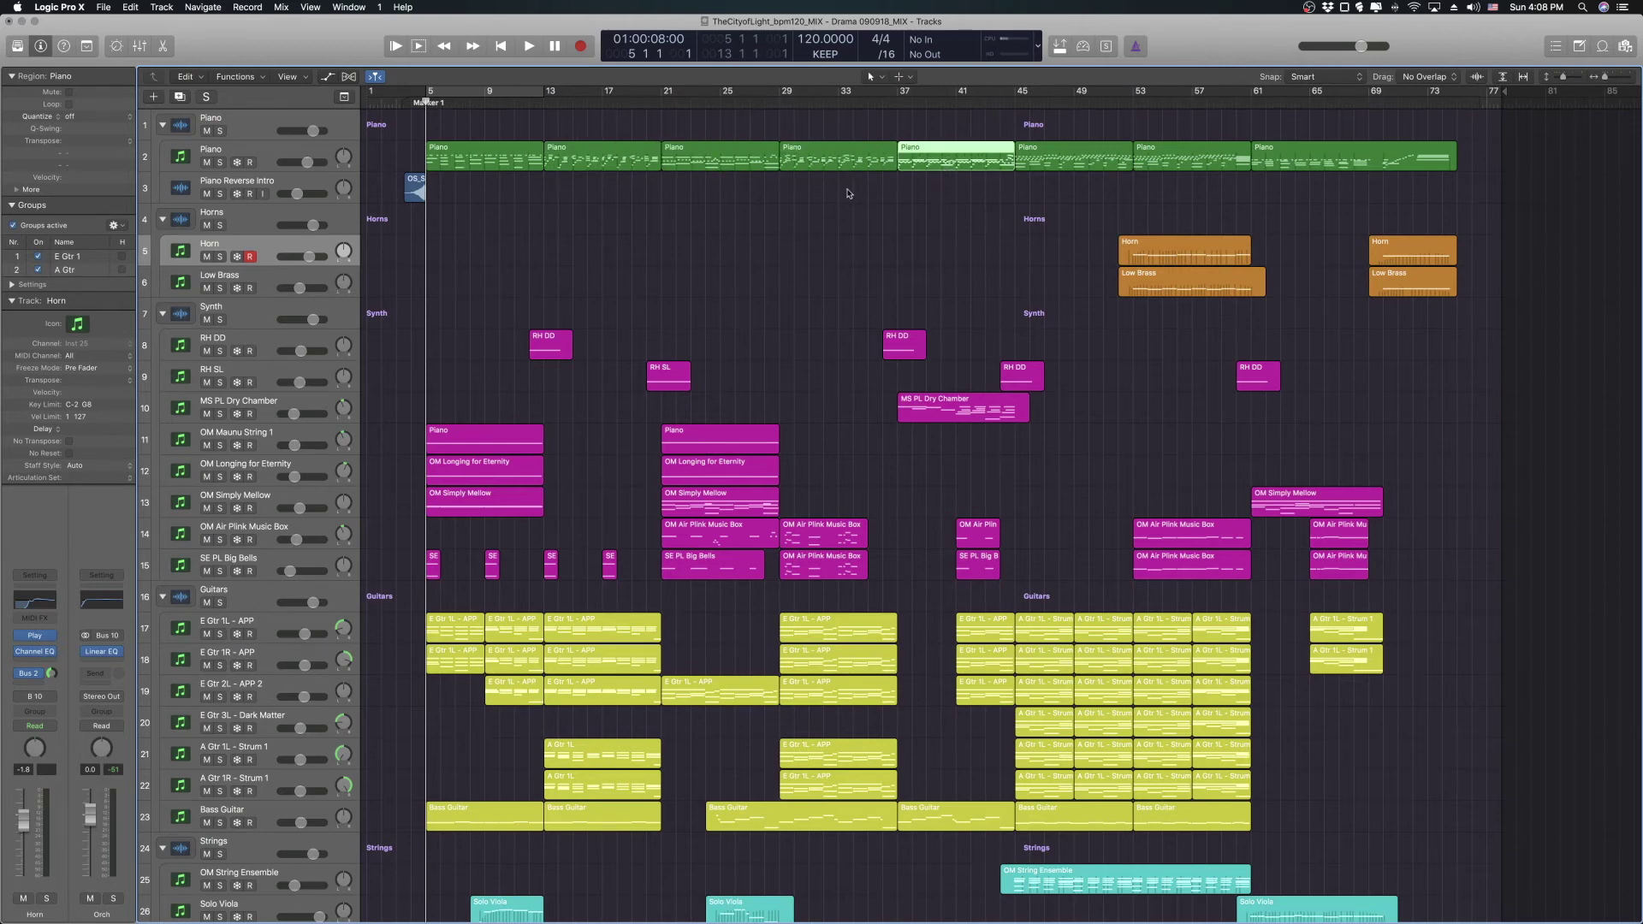
click(1058, 169)
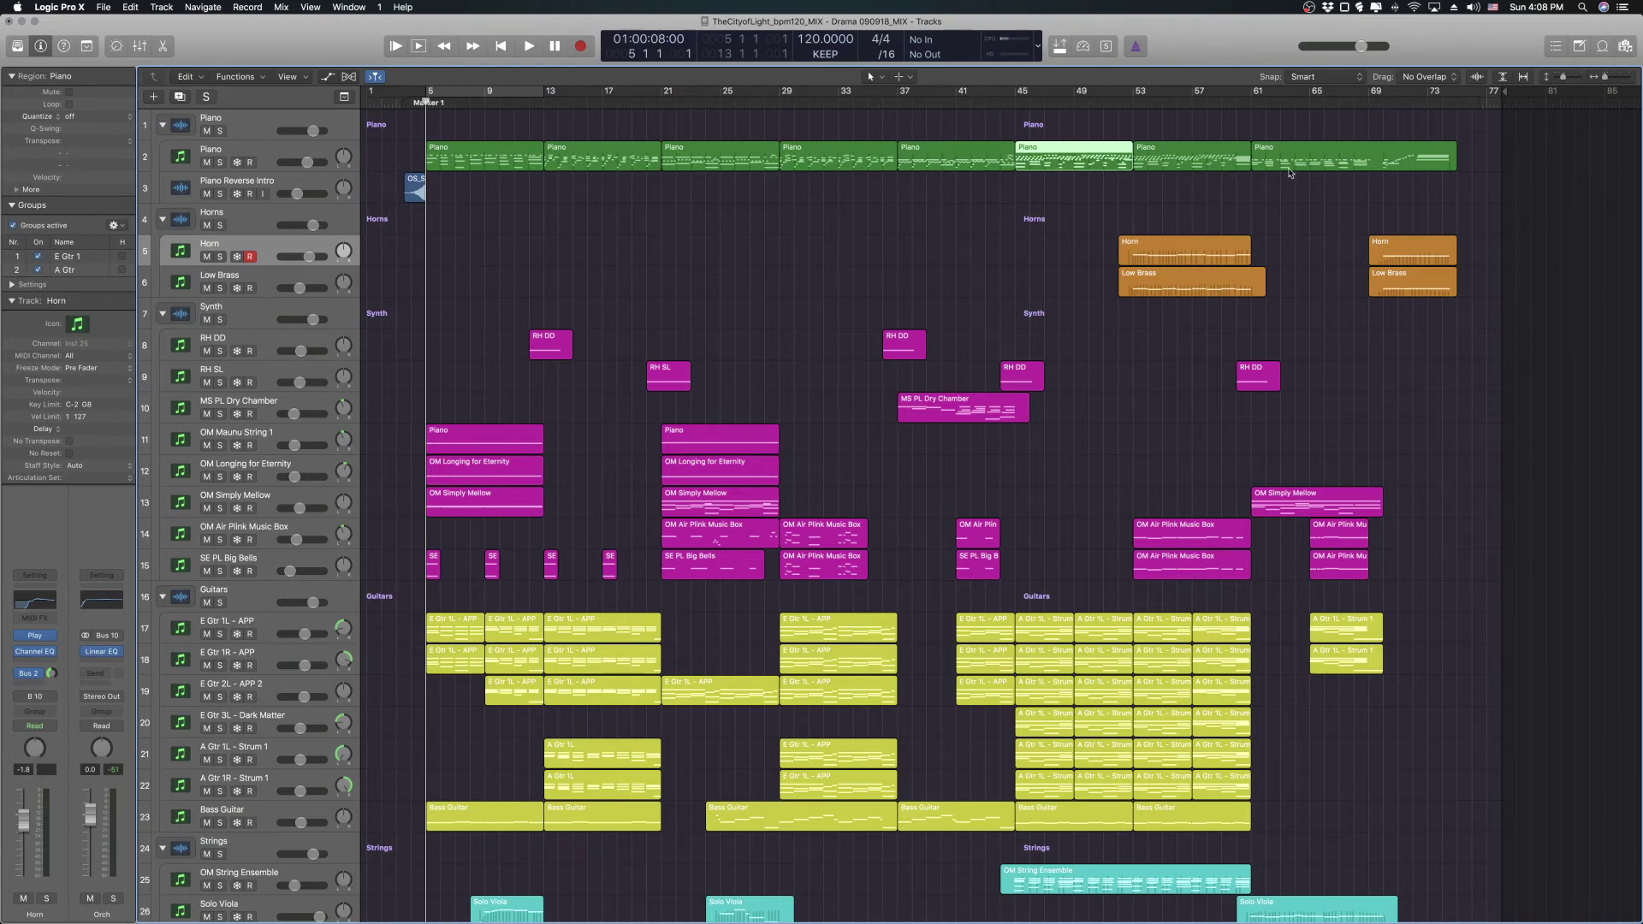
click(1292, 163)
click(1381, 101)
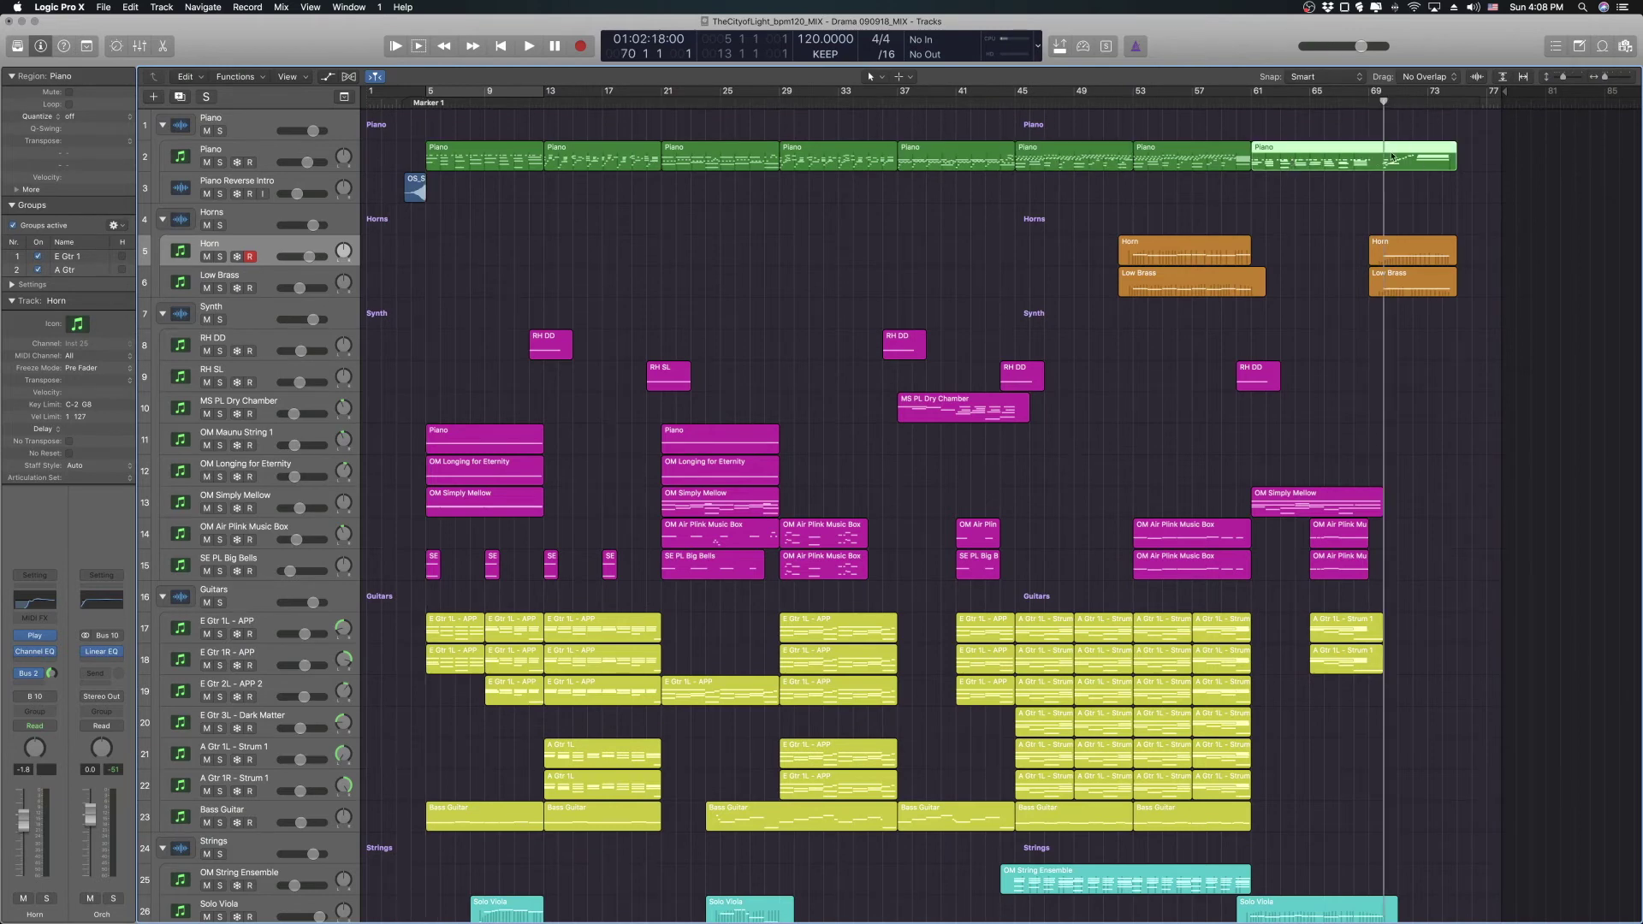
click(675, 307)
- Examine how the synth, guitar, string, percussion and SFX groups are layered across the sections of the arrangement
scroll(711, 286, down, 2)
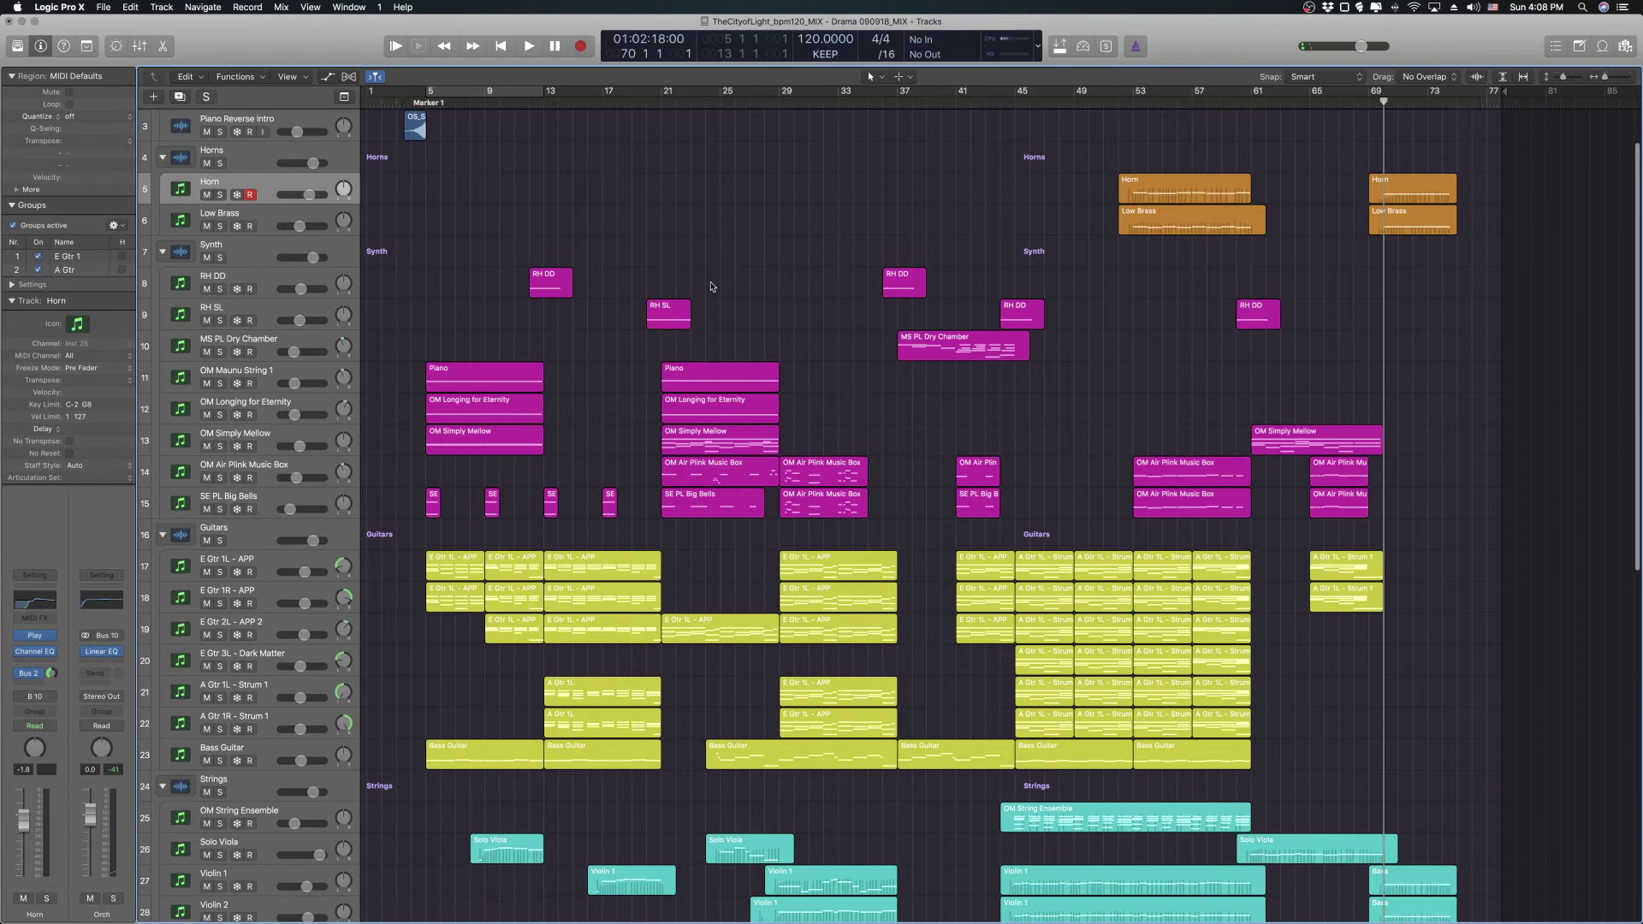
scroll(711, 286, up, 2)
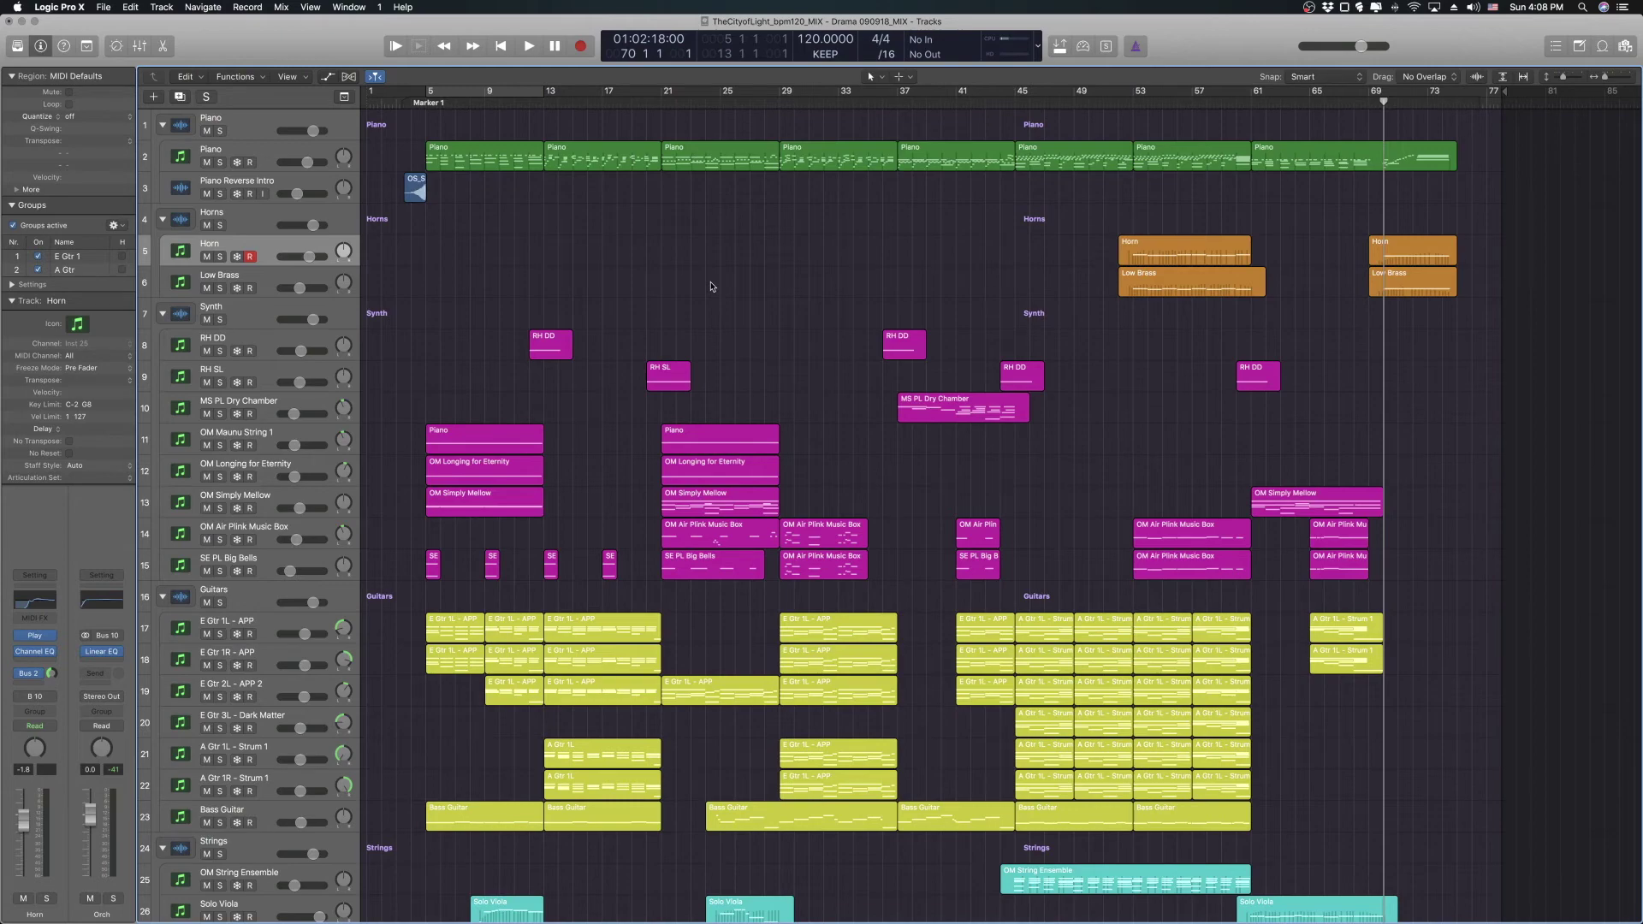
scroll(711, 285, down, 16)
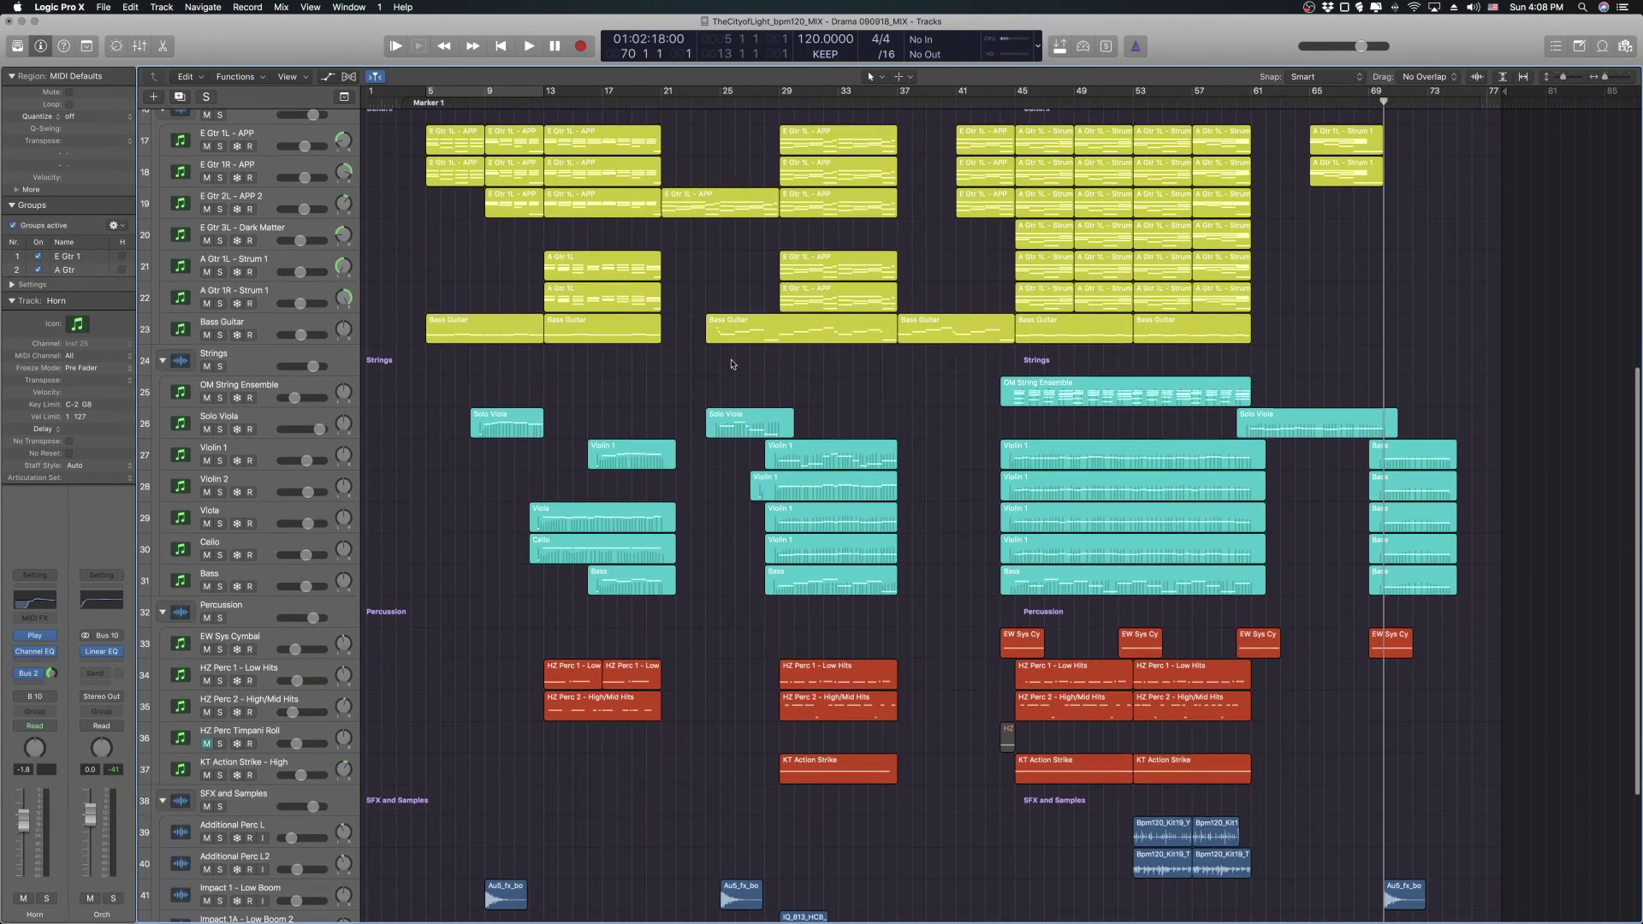
scroll(732, 368, up, 5)
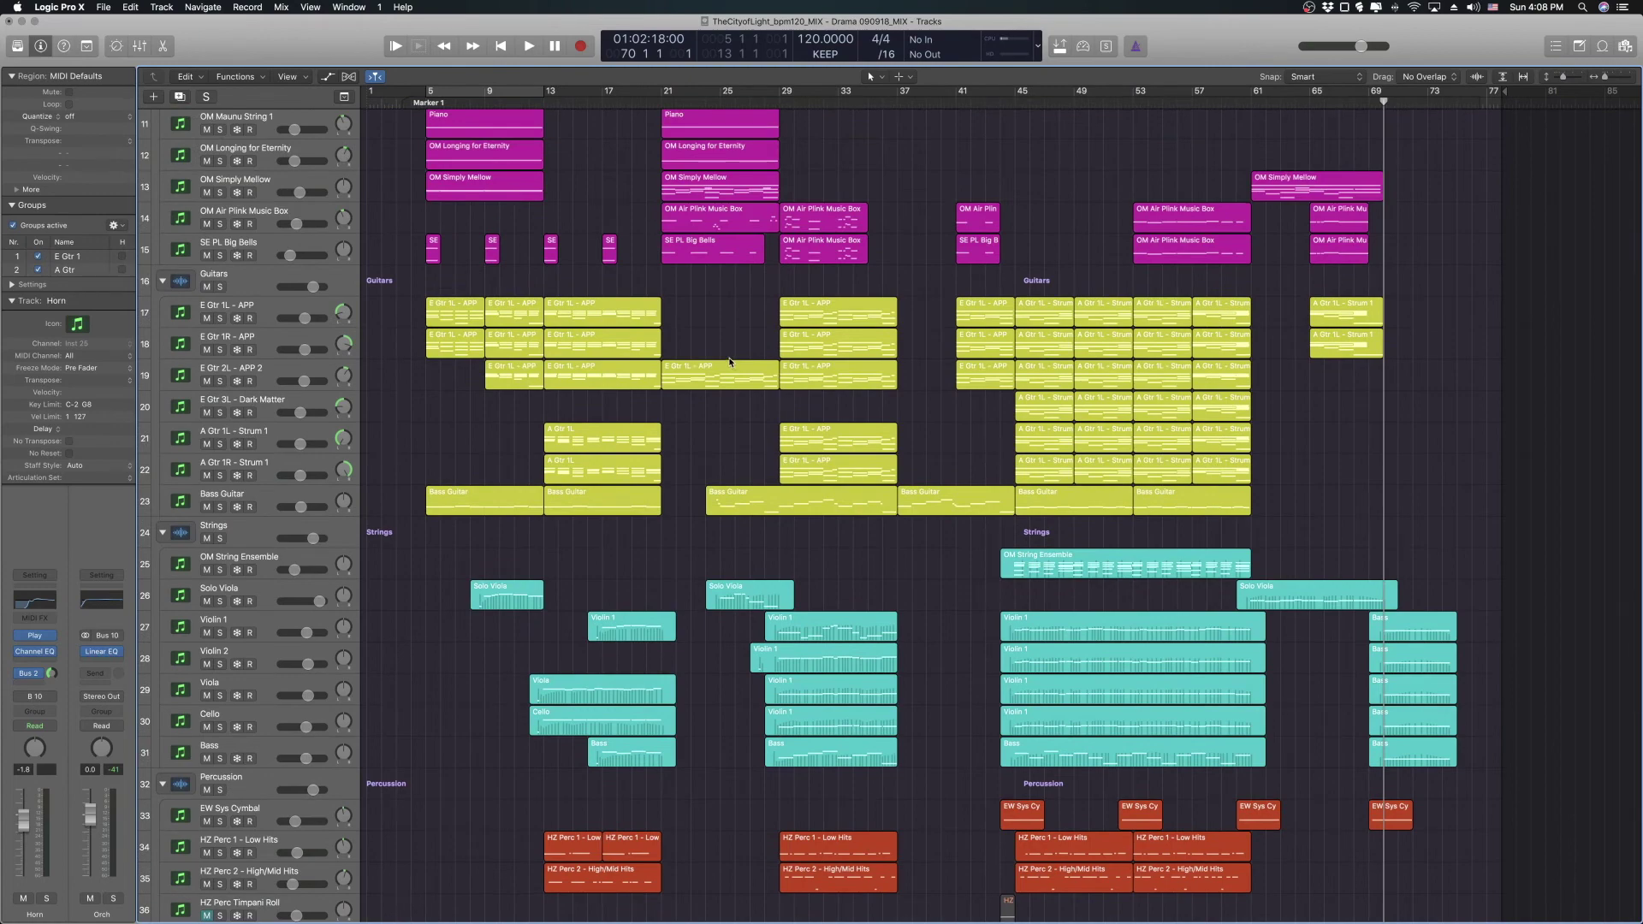
scroll(731, 359, up, 10)
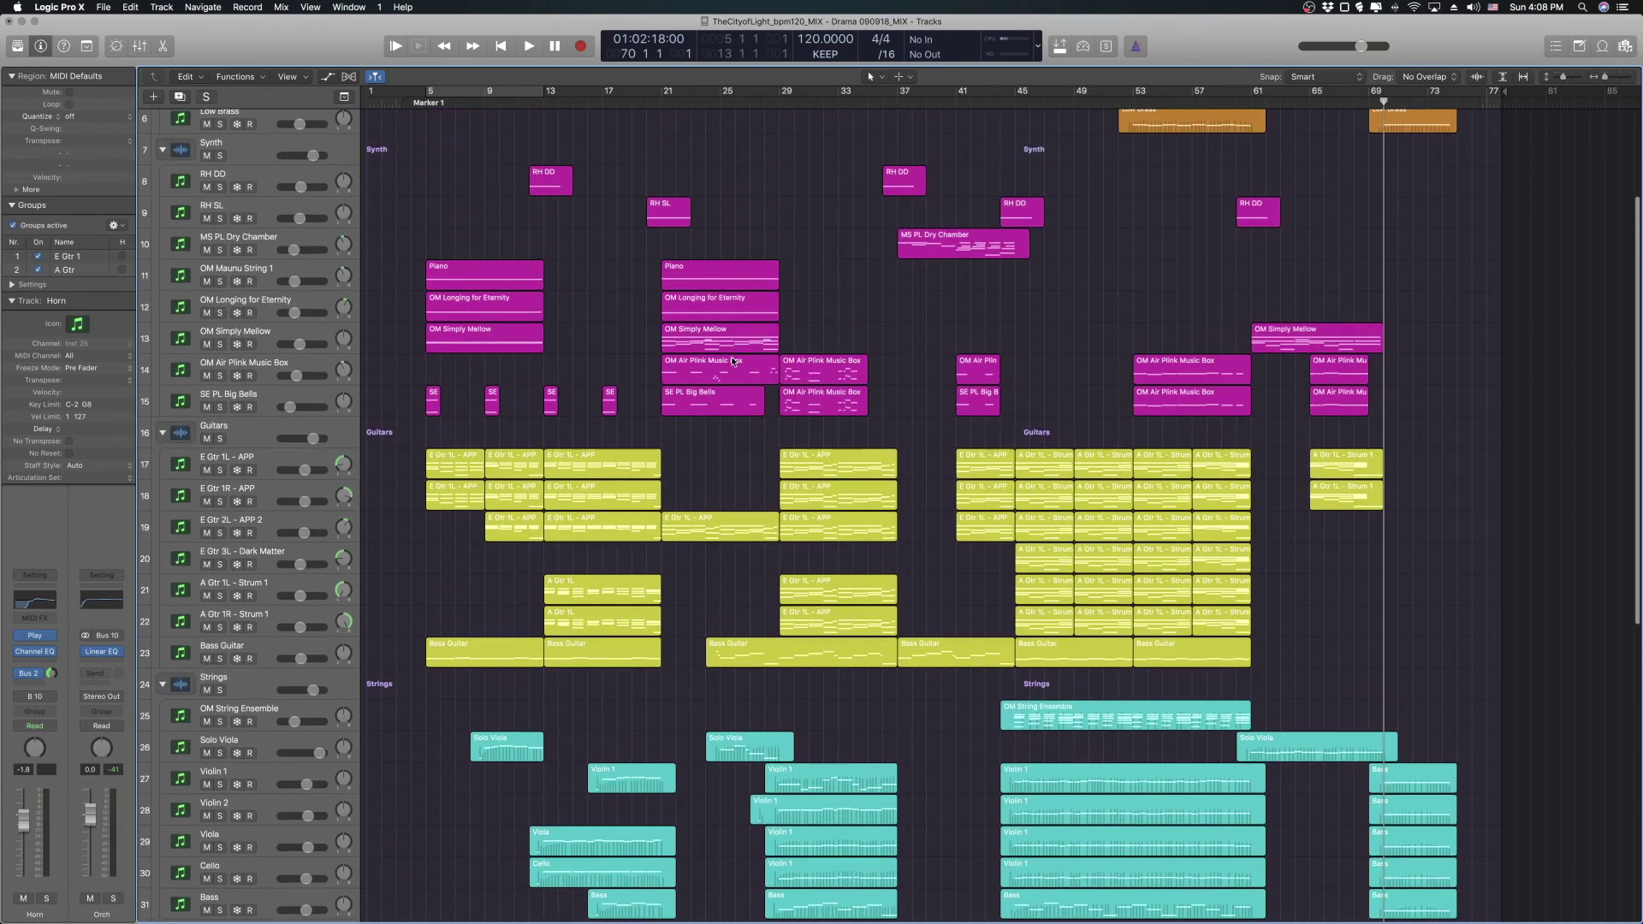
scroll(733, 363, down, 8)
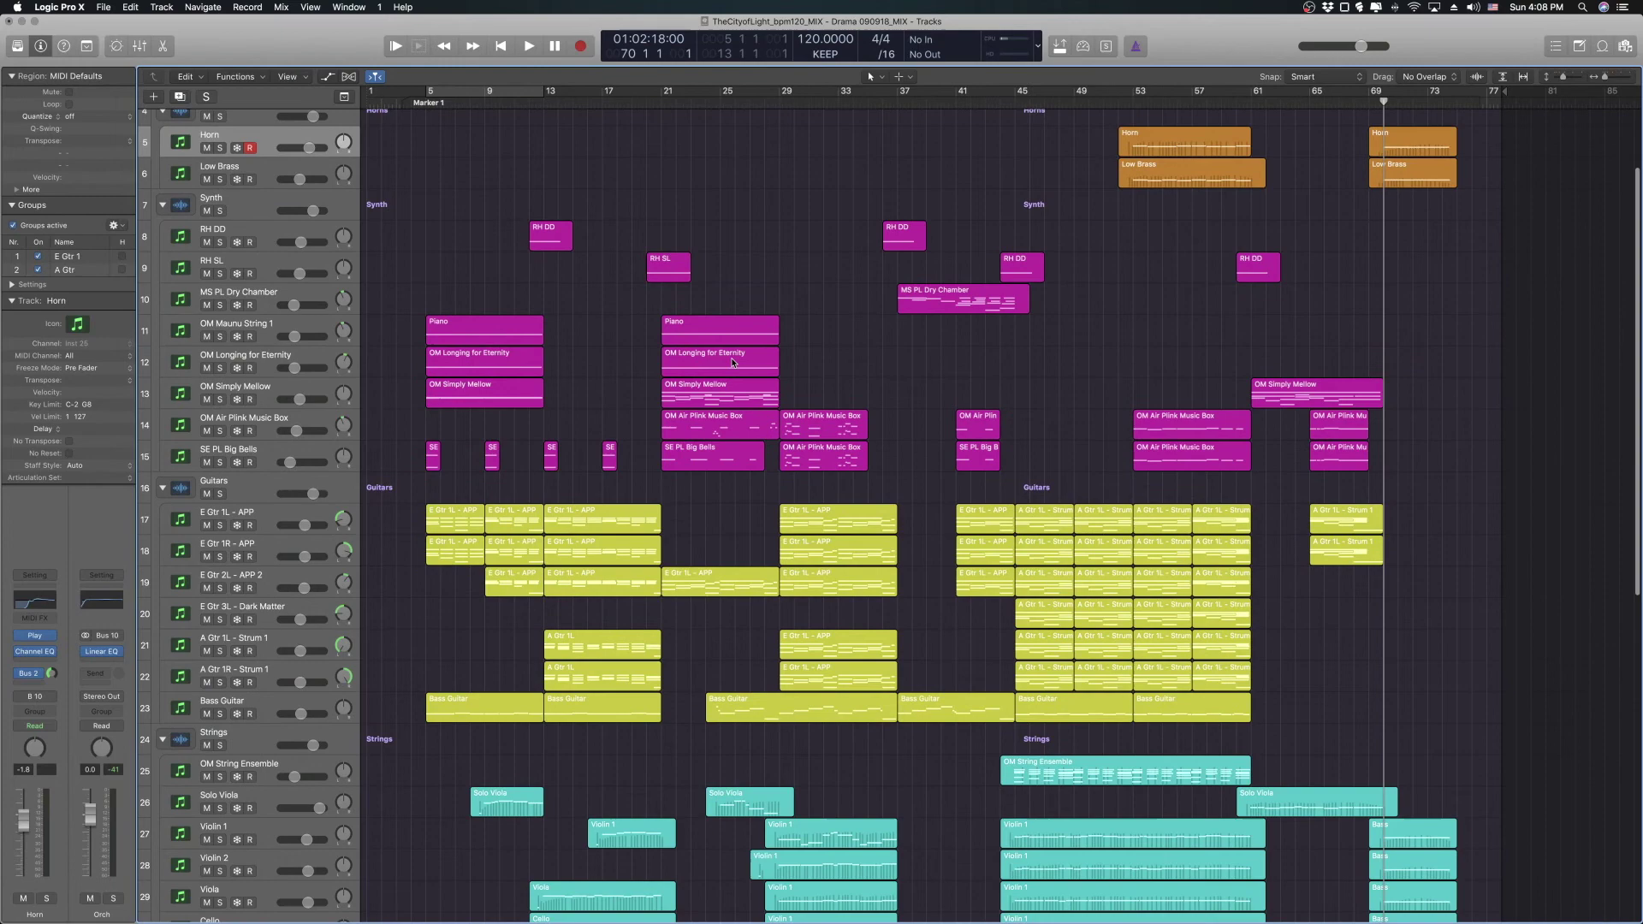
scroll(733, 363, up, 8)
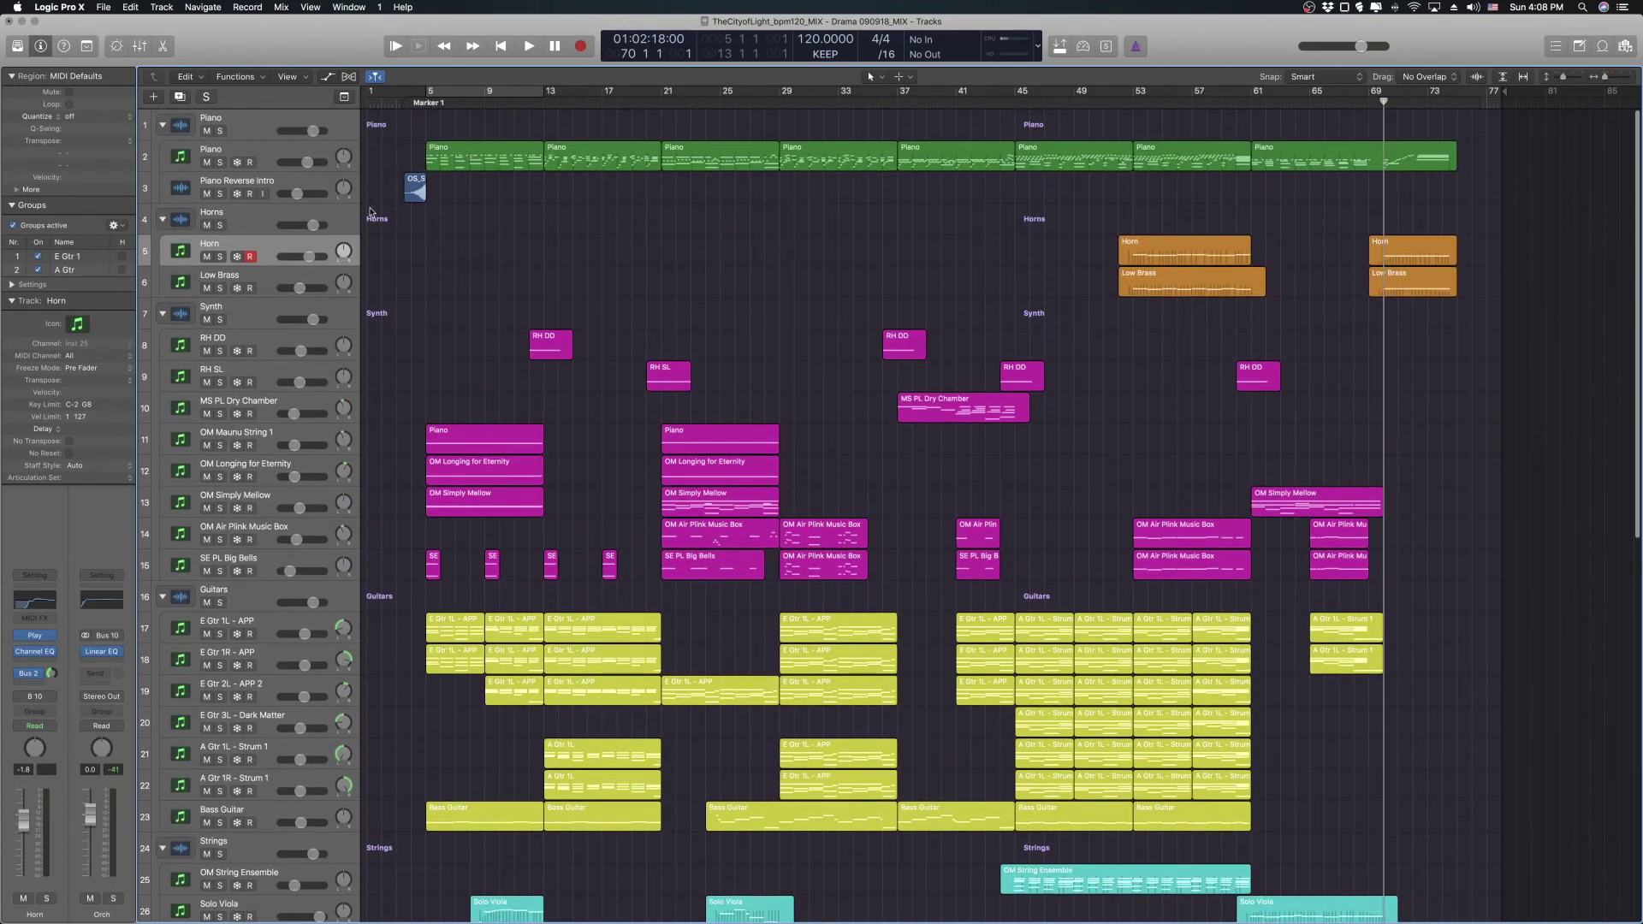
scroll(648, 239, down, 6)
scroll(649, 250, up, 4)
scroll(647, 251, down, 5)
scroll(648, 251, up, 3)
click(411, 101)
scroll(593, 285, down, 3)
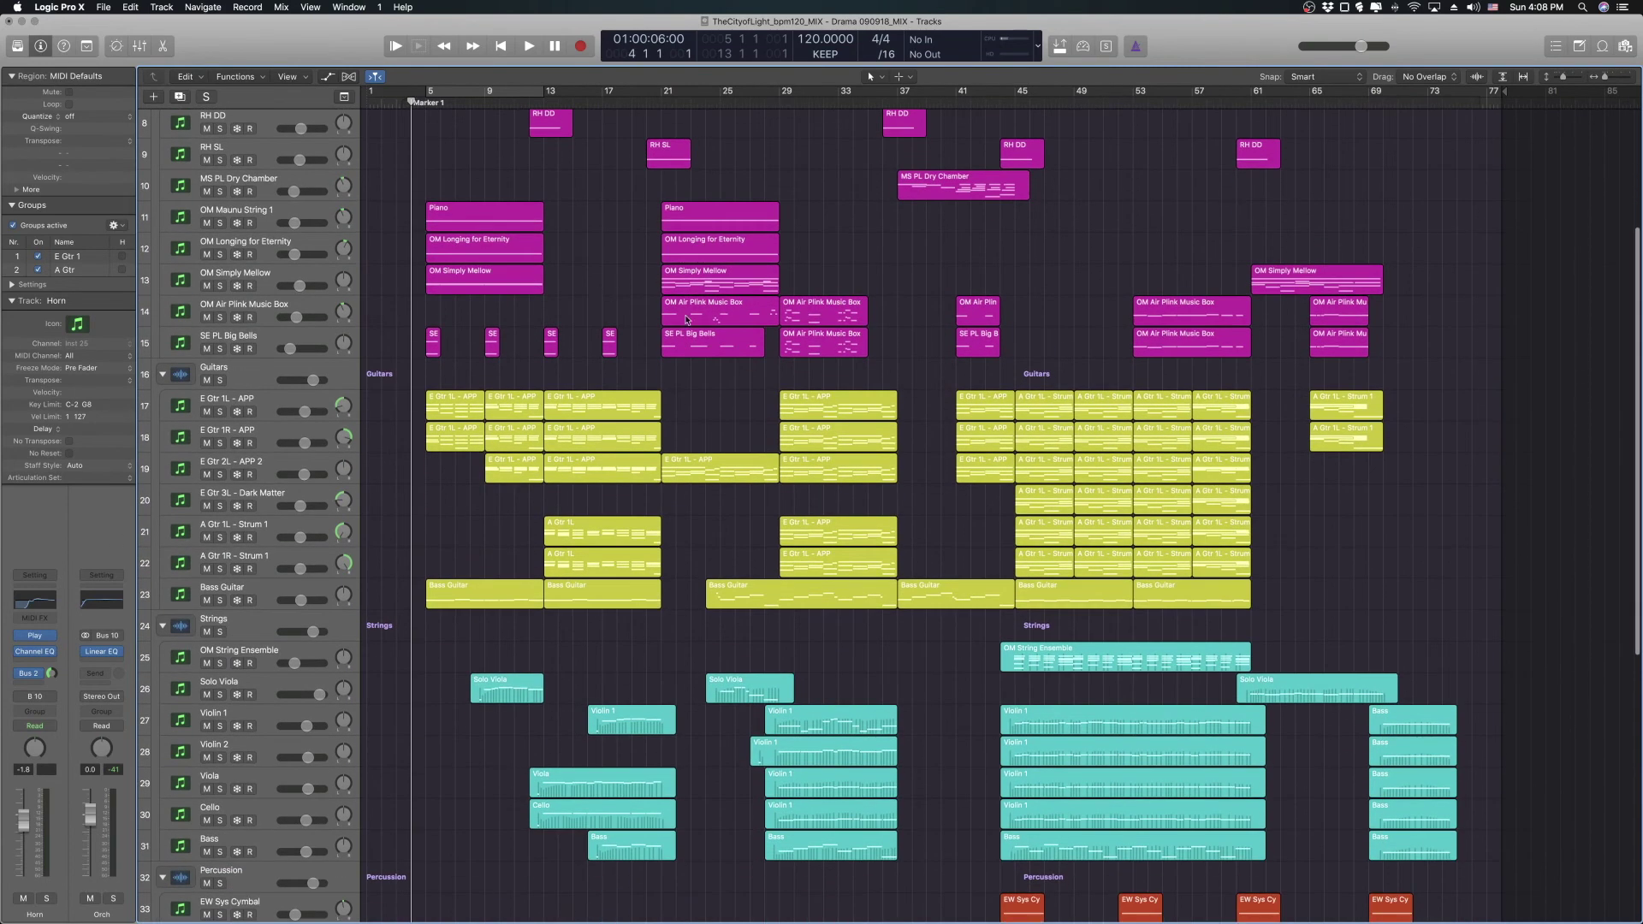
scroll(686, 311, down, 4)
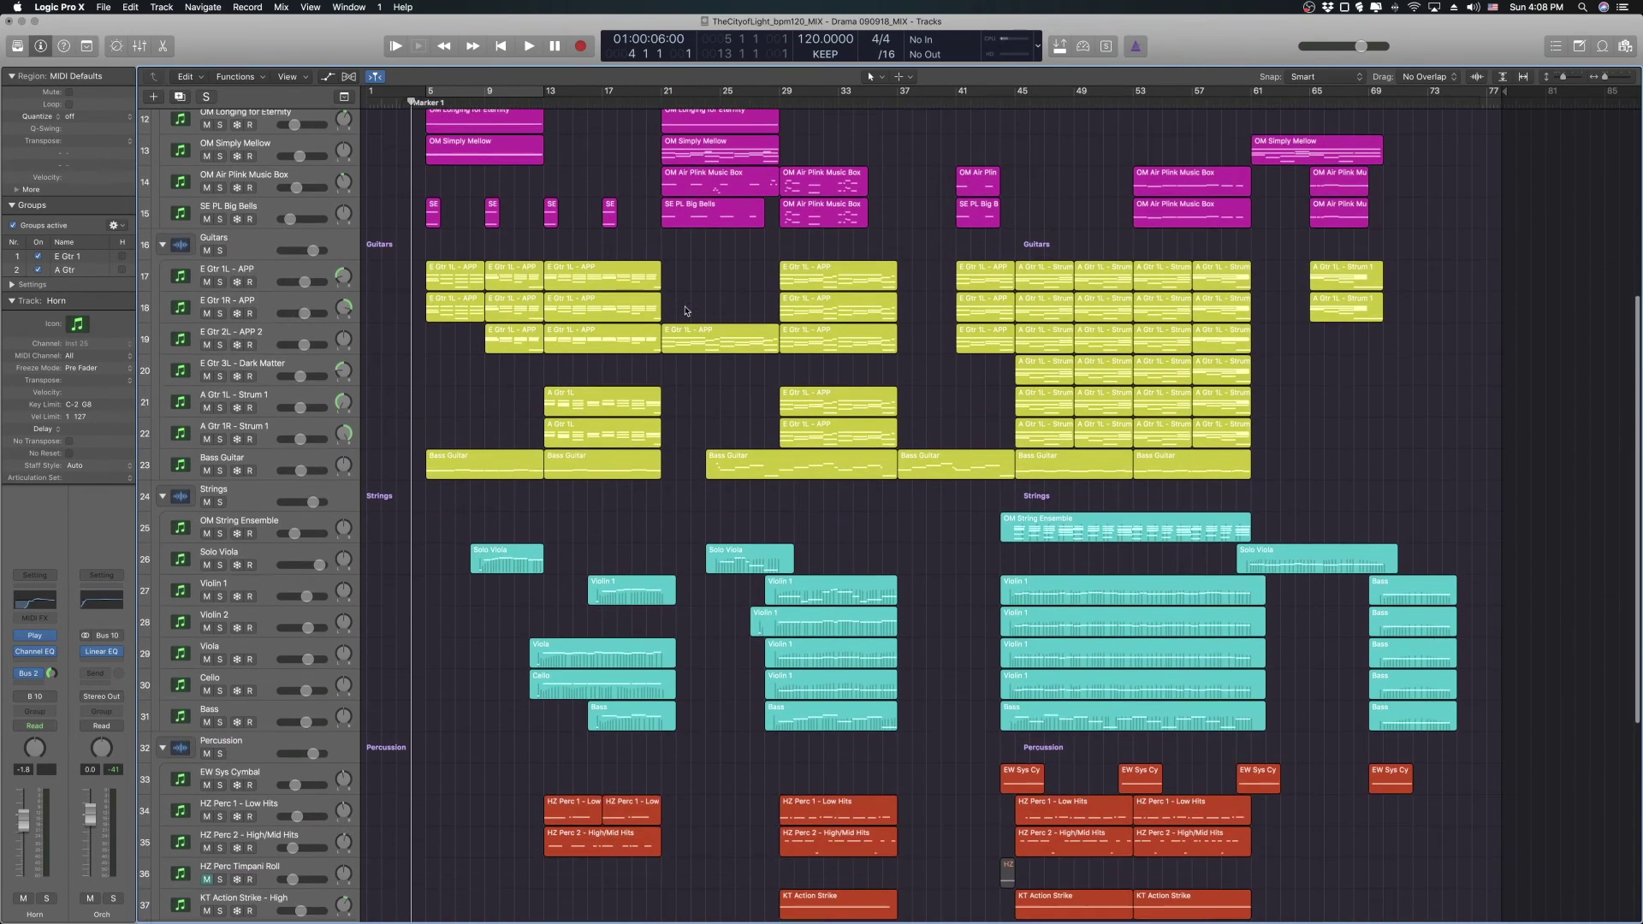
scroll(687, 310, down, 7)
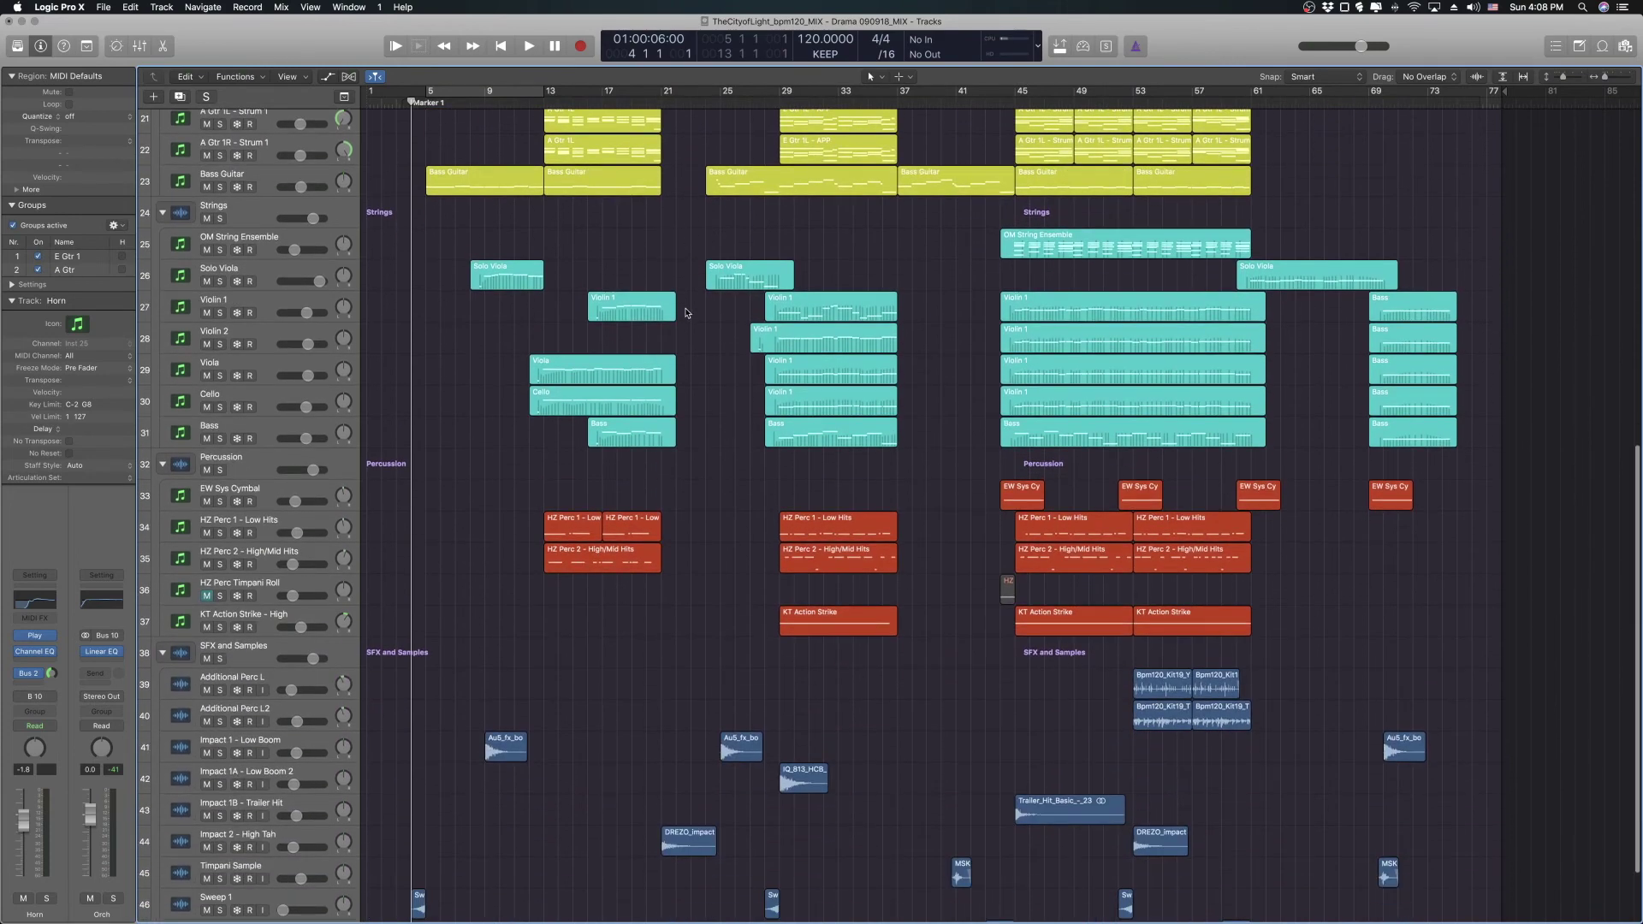
scroll(686, 313, up, 17)
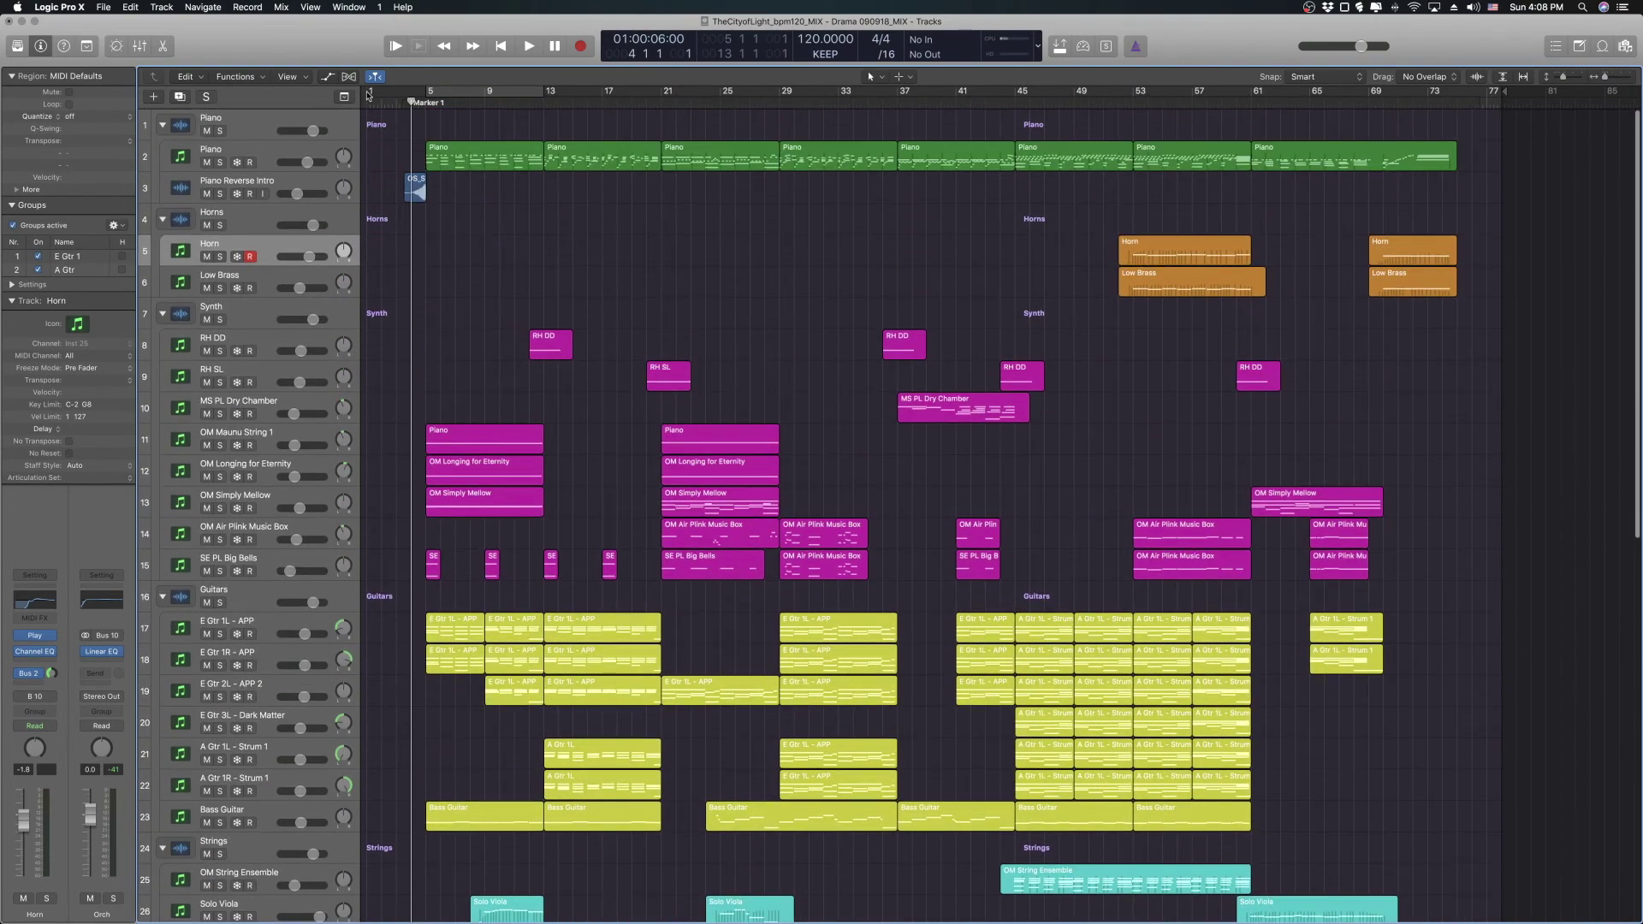
- Play the entire arrangement from bar 3 through bar 75, shrinking the track heights until all 48 tracks fit in view
click(397, 103)
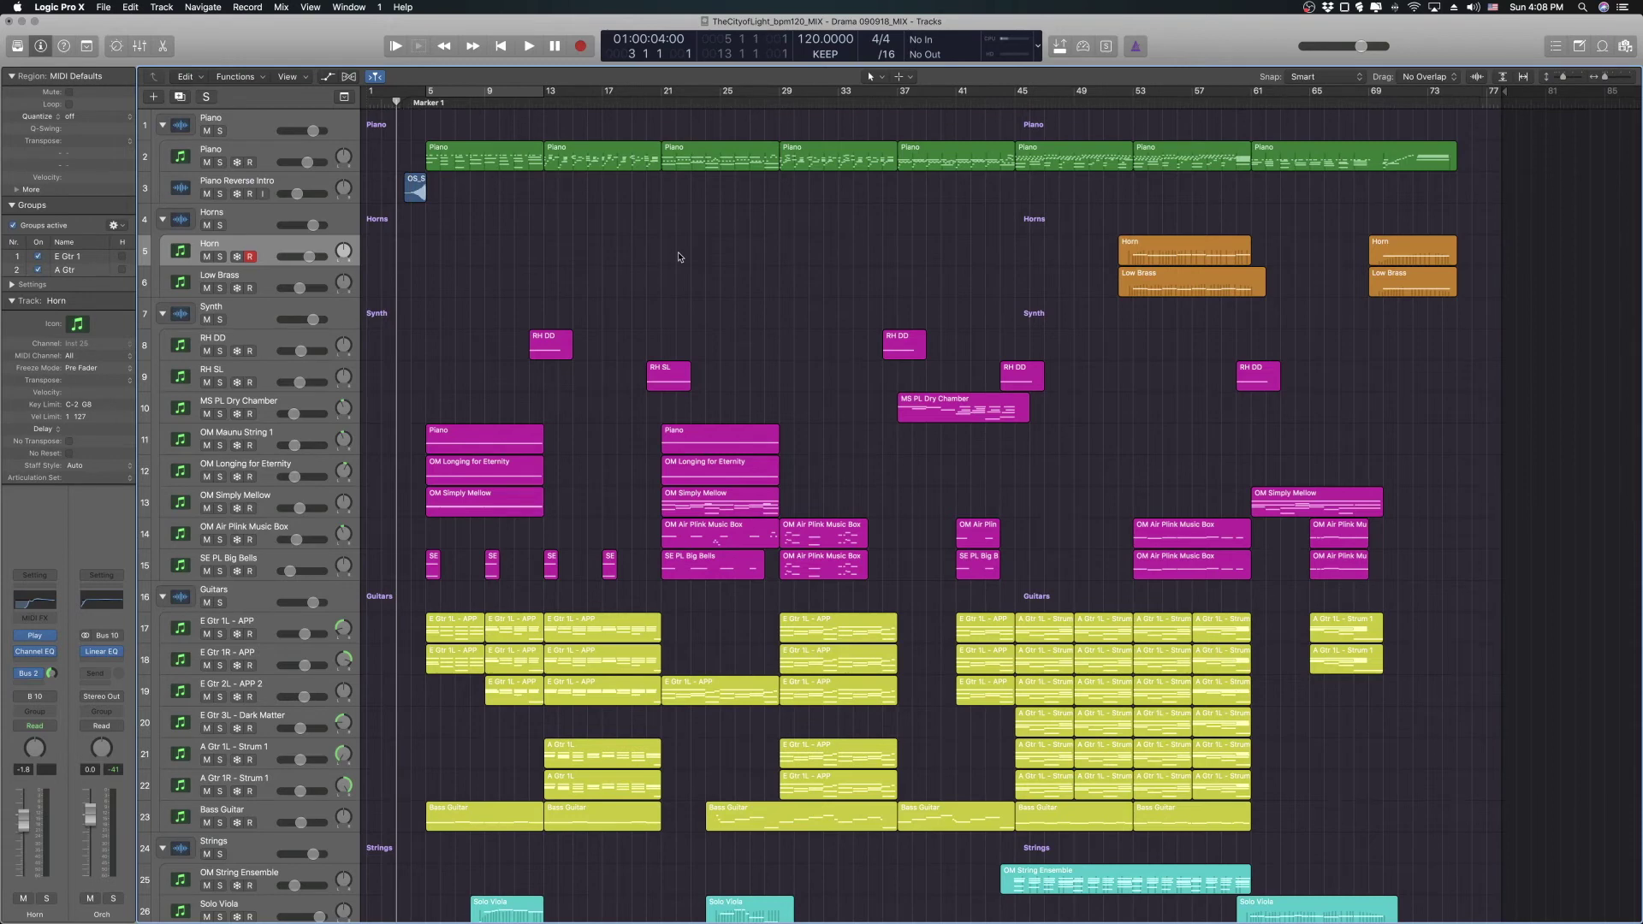
scroll(680, 282, down, 3)
scroll(684, 295, up, 3)
key(space)
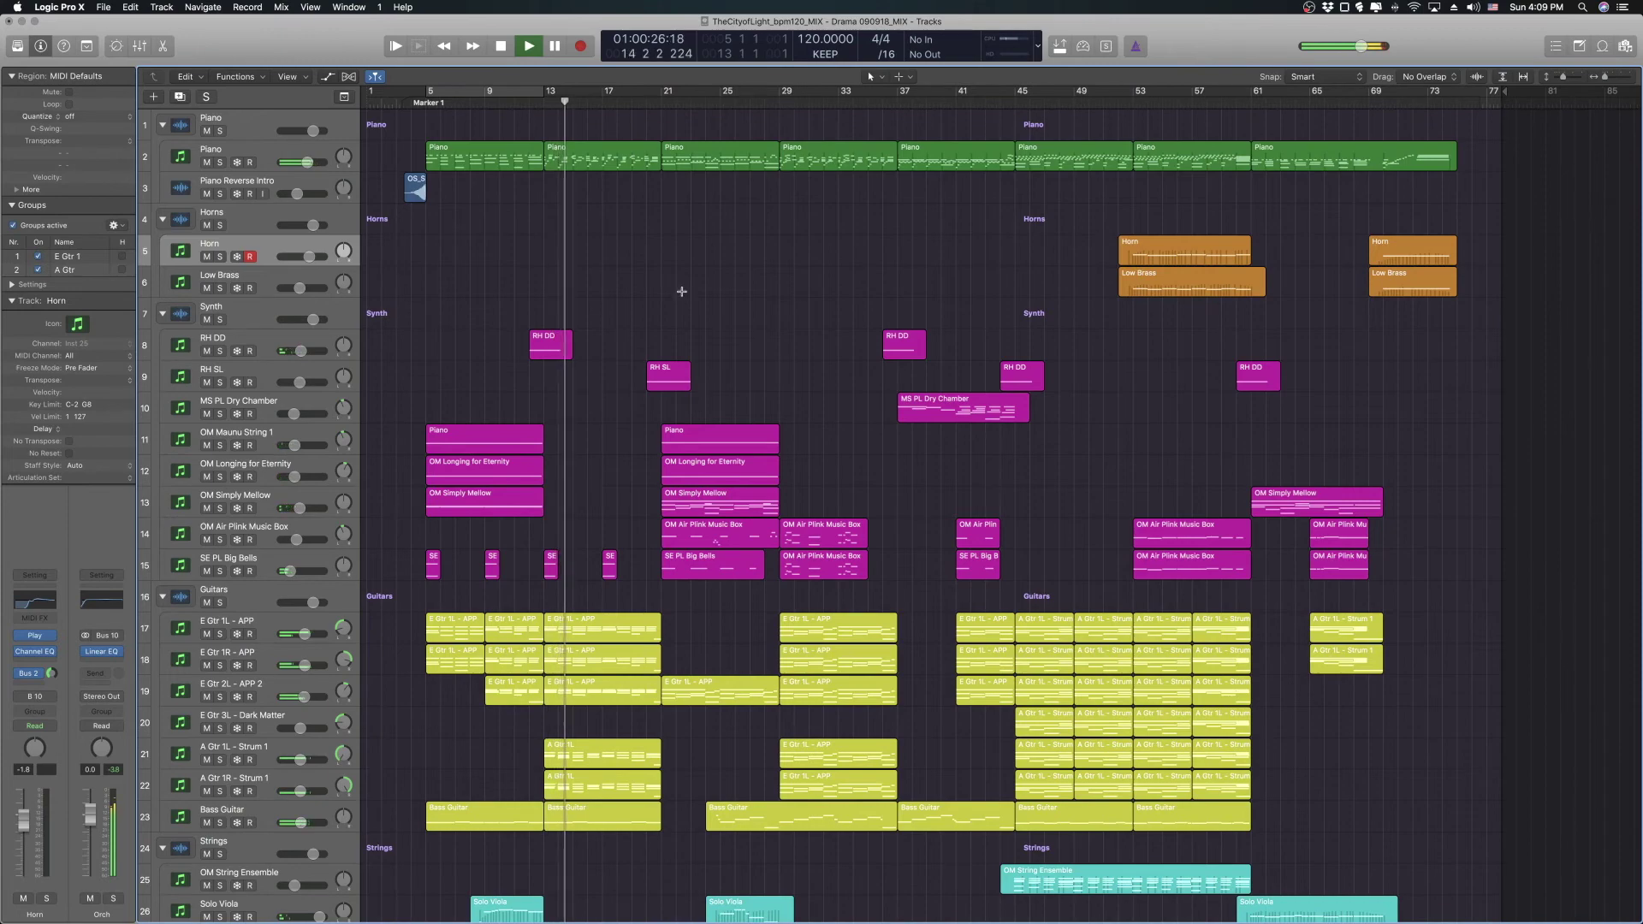
key(super+Up)
key(super+Up)
key(super+Up)
key(super+Up)
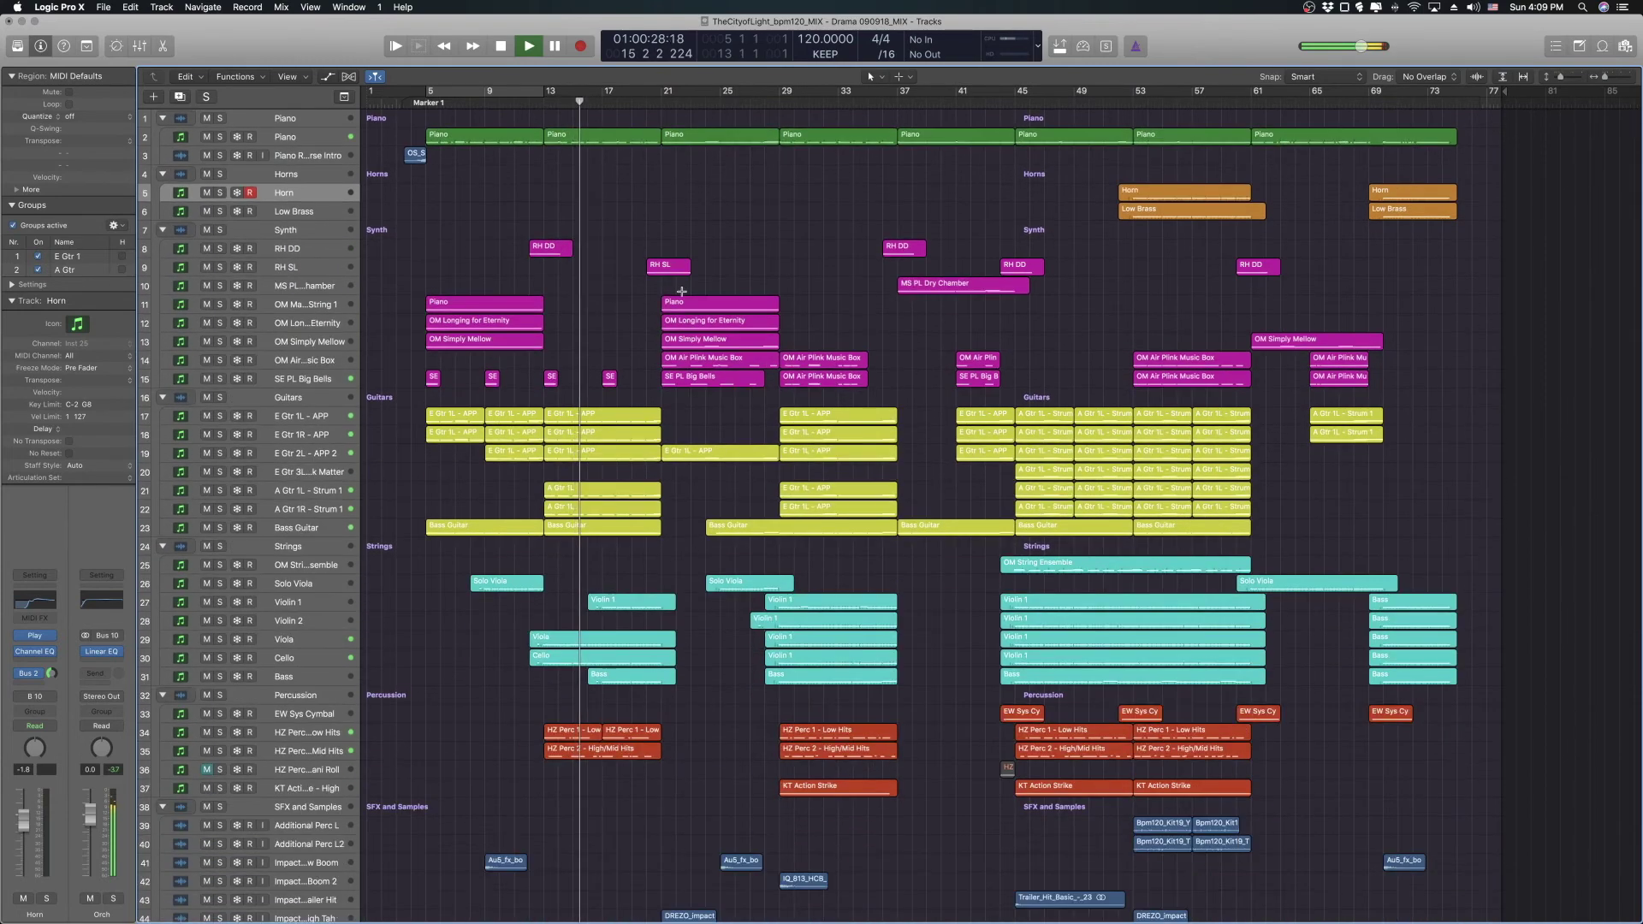
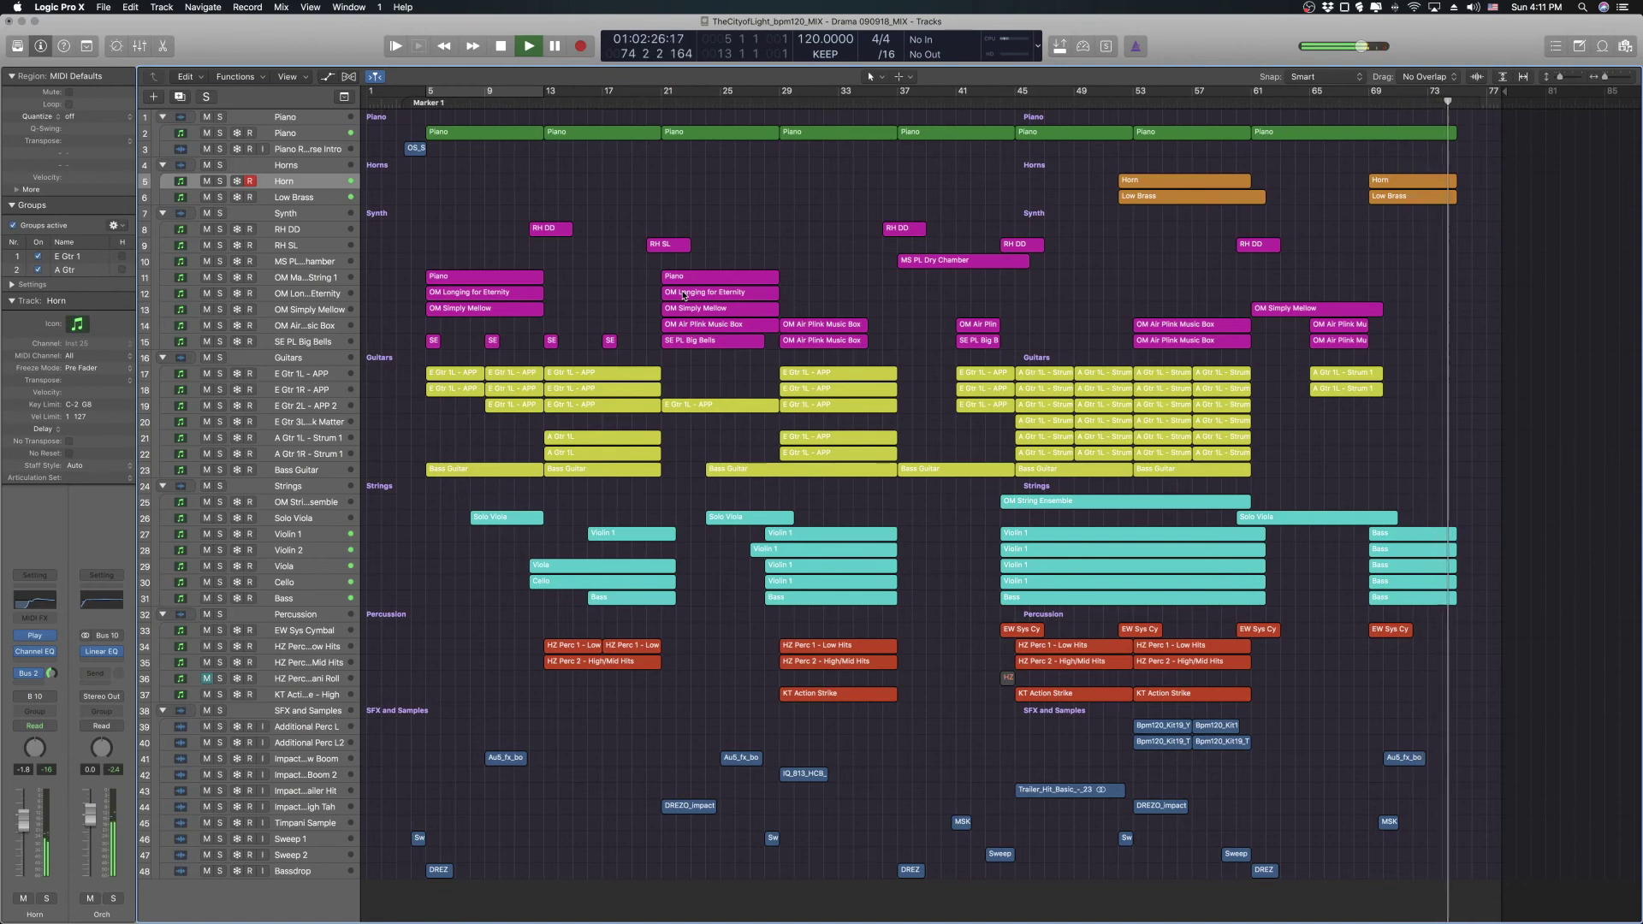
key(space)
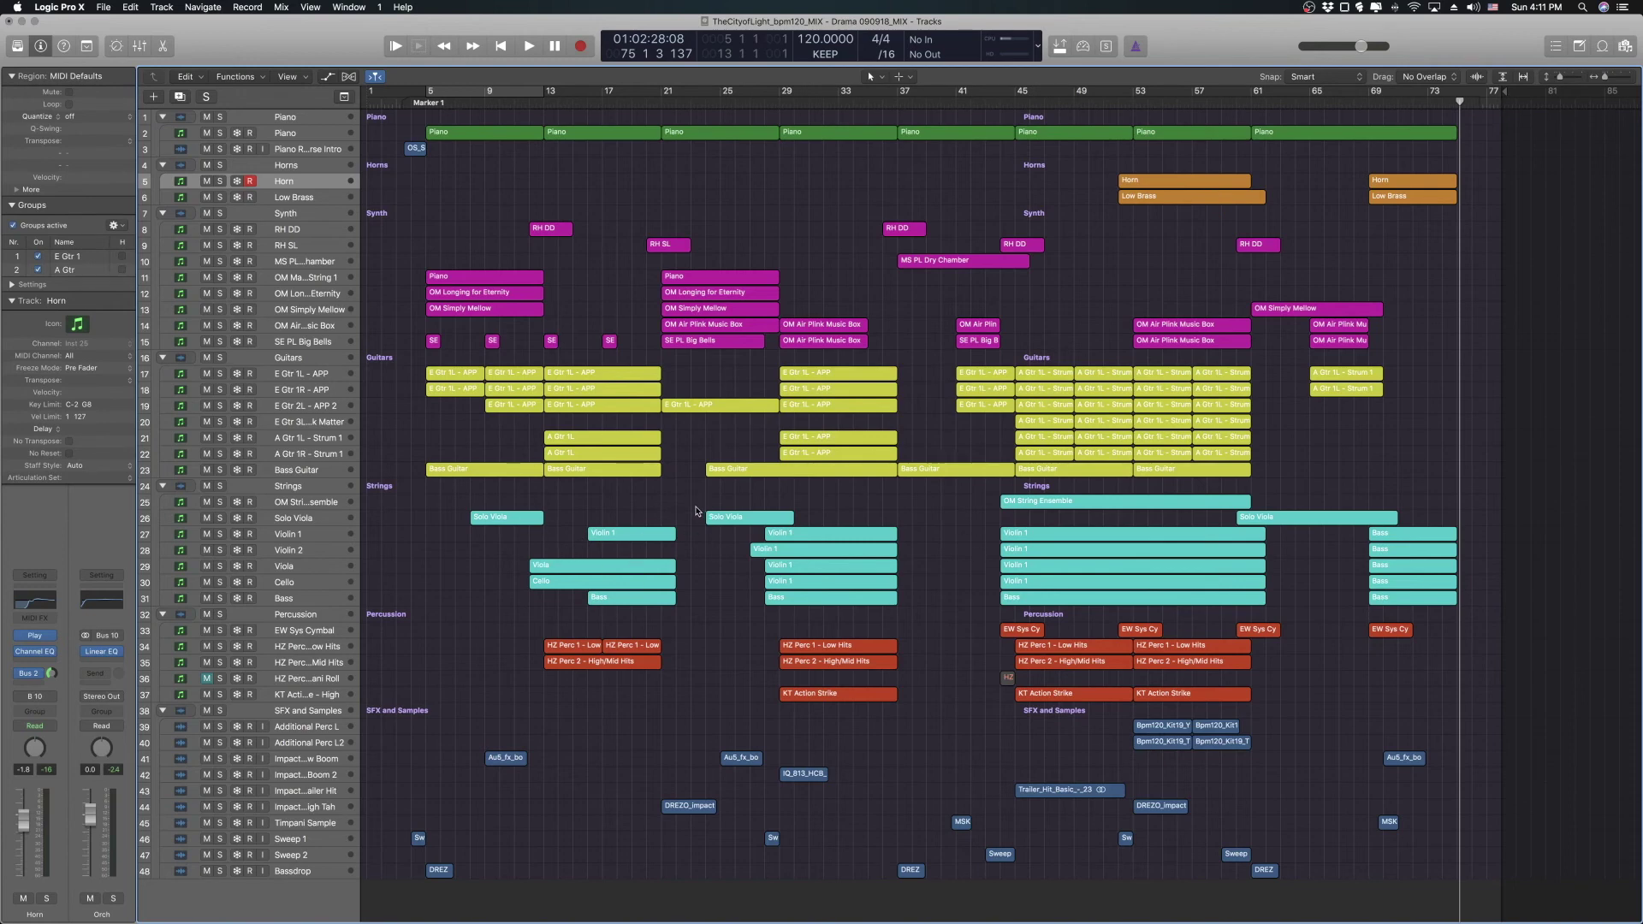
- Move the playhead to bar 13 and select the Violin 2 track's first region
click(559, 105)
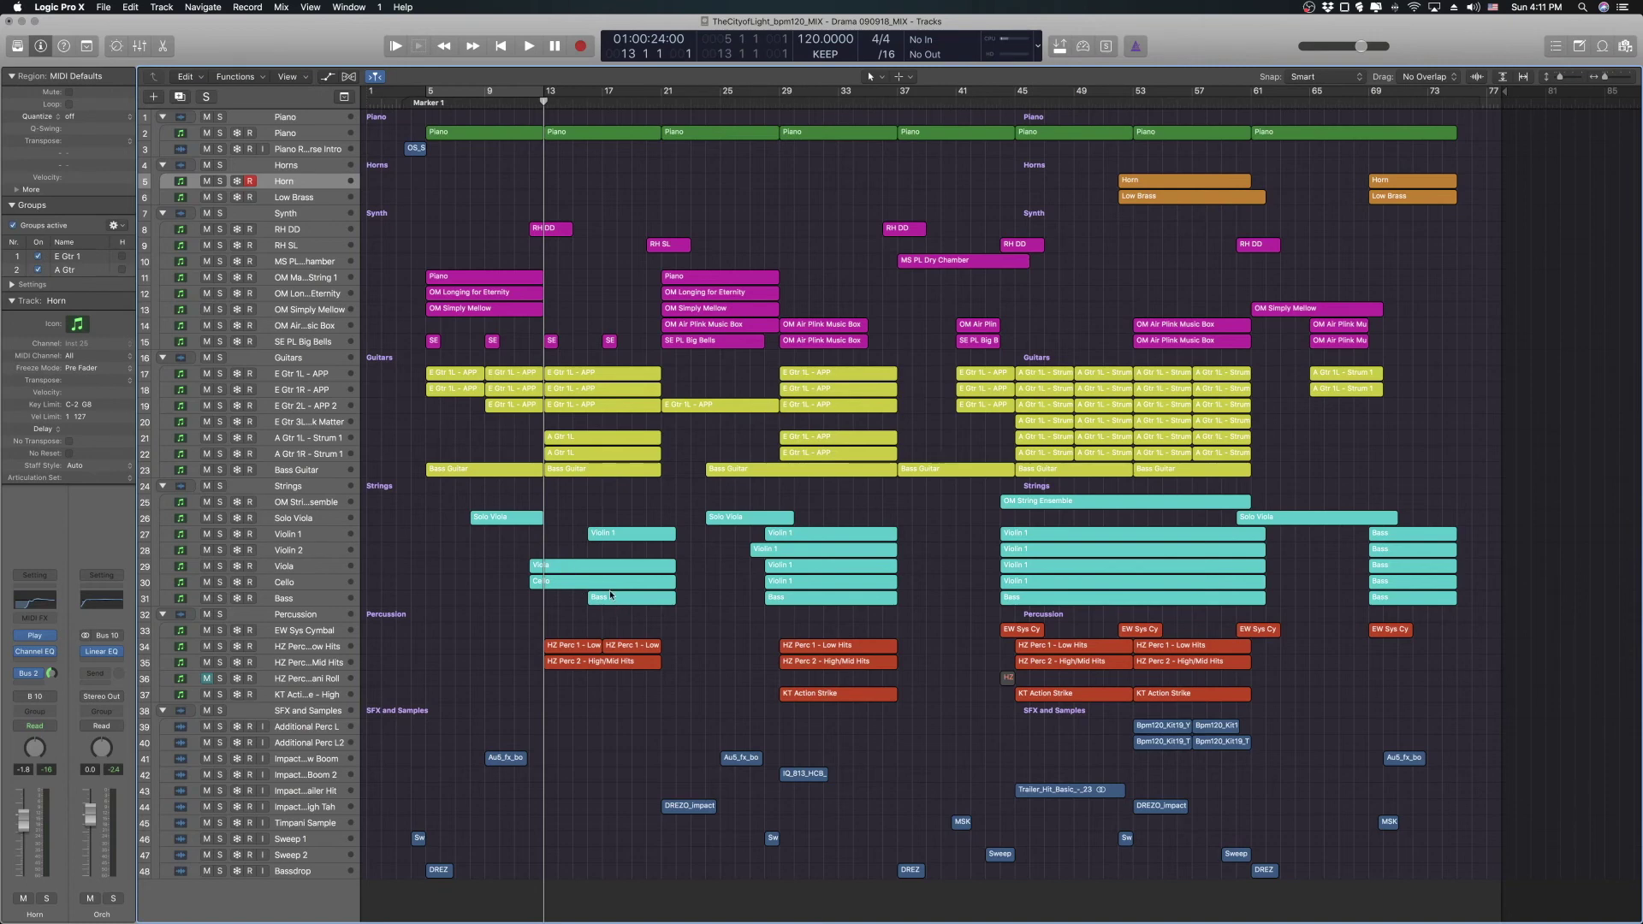
click(804, 550)
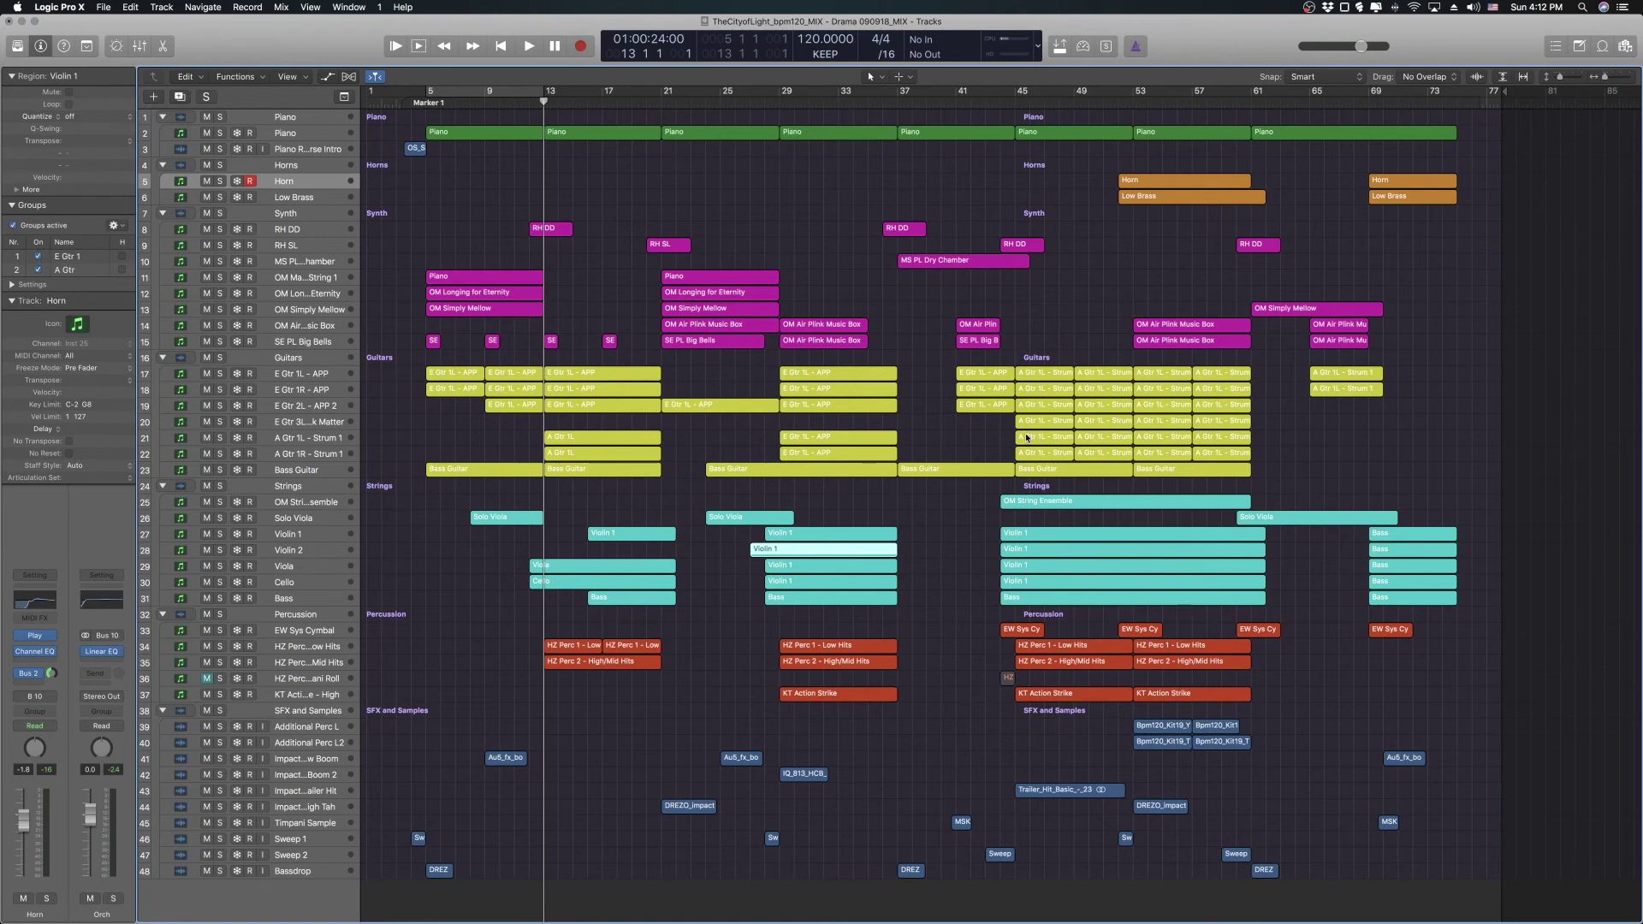
- Cycle bars 5 to 13, solo OM Maunu String 1, OM Longing for Eternity and OM Simply Mellow, and play them from bar 5
click(427, 103)
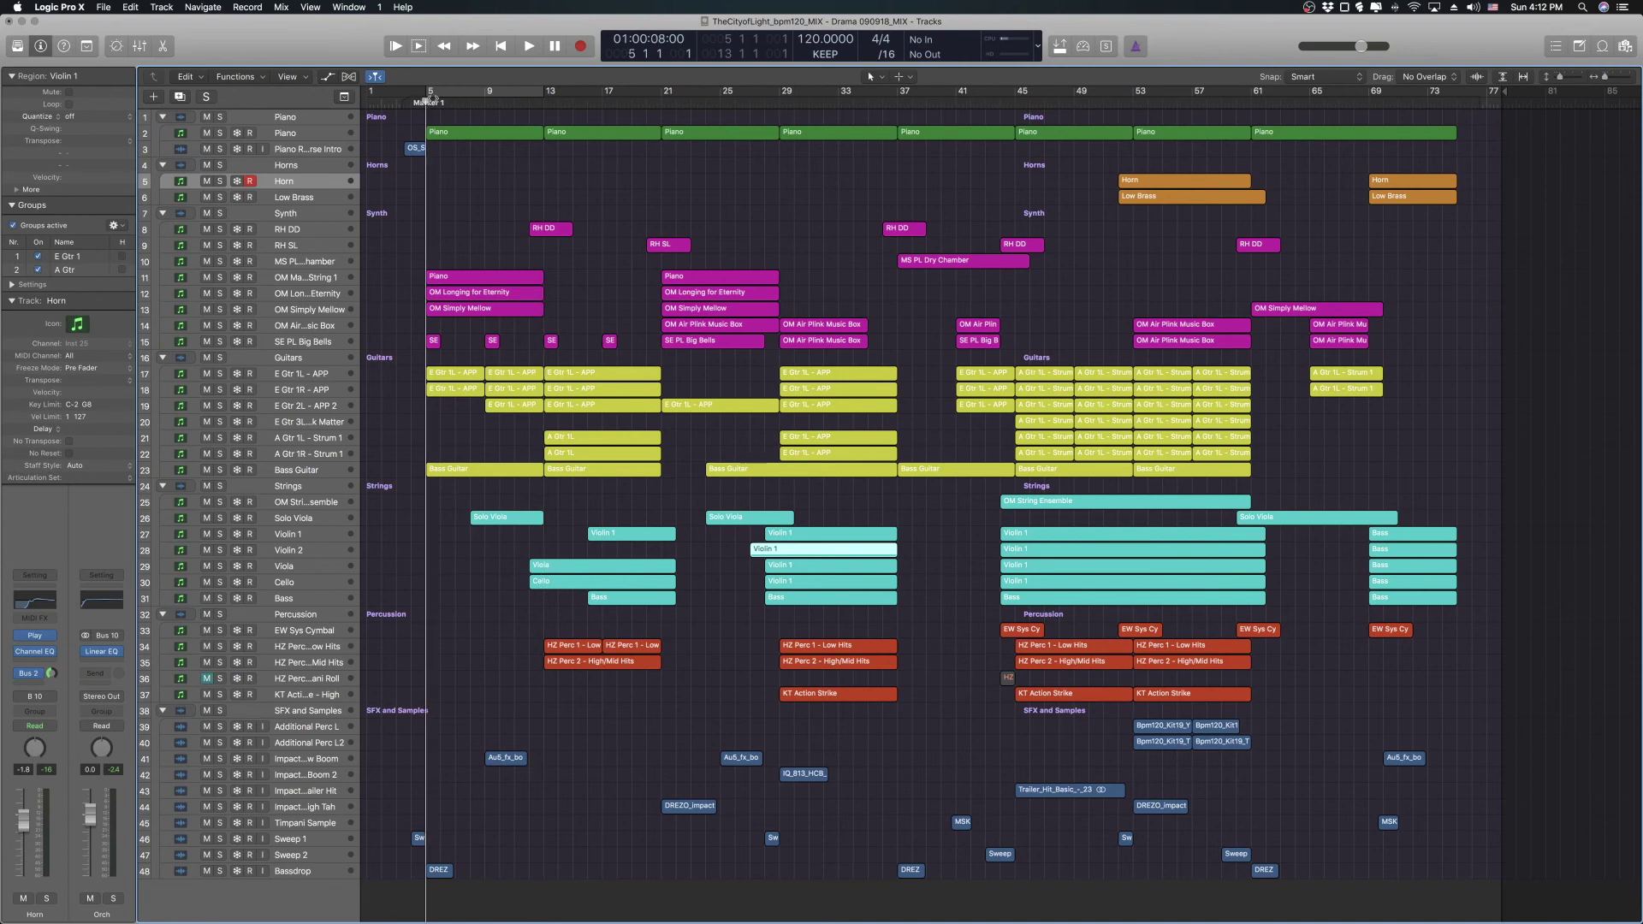
click(469, 94)
click(280, 278)
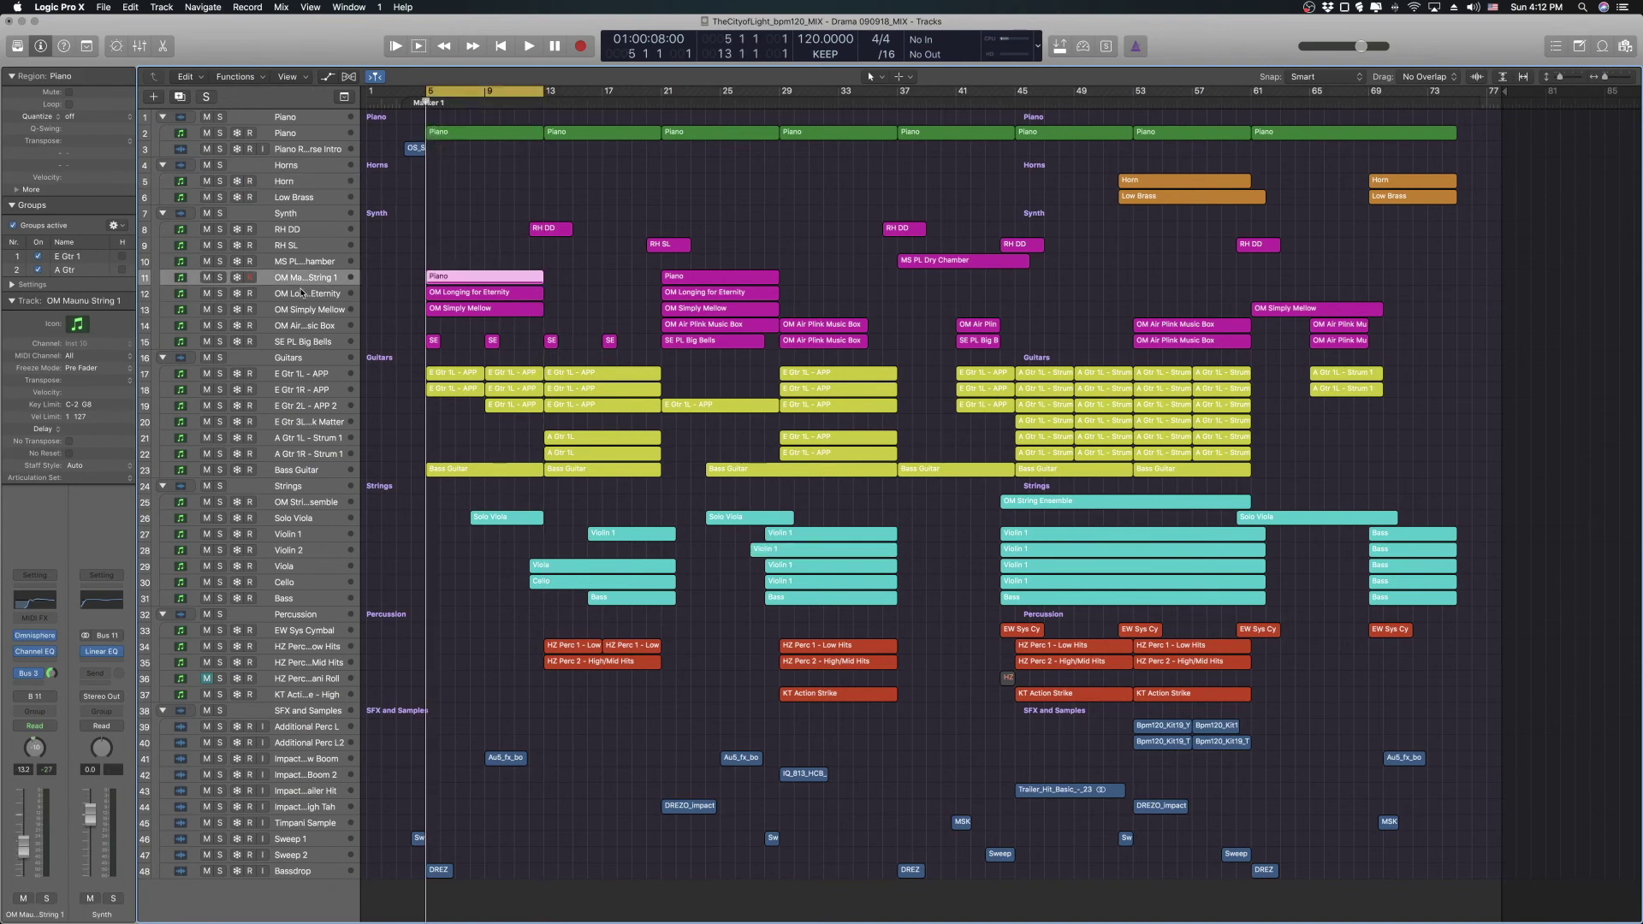
click(280, 294)
click(280, 309)
drag(221, 278, 225, 320)
key(space)
key(space)
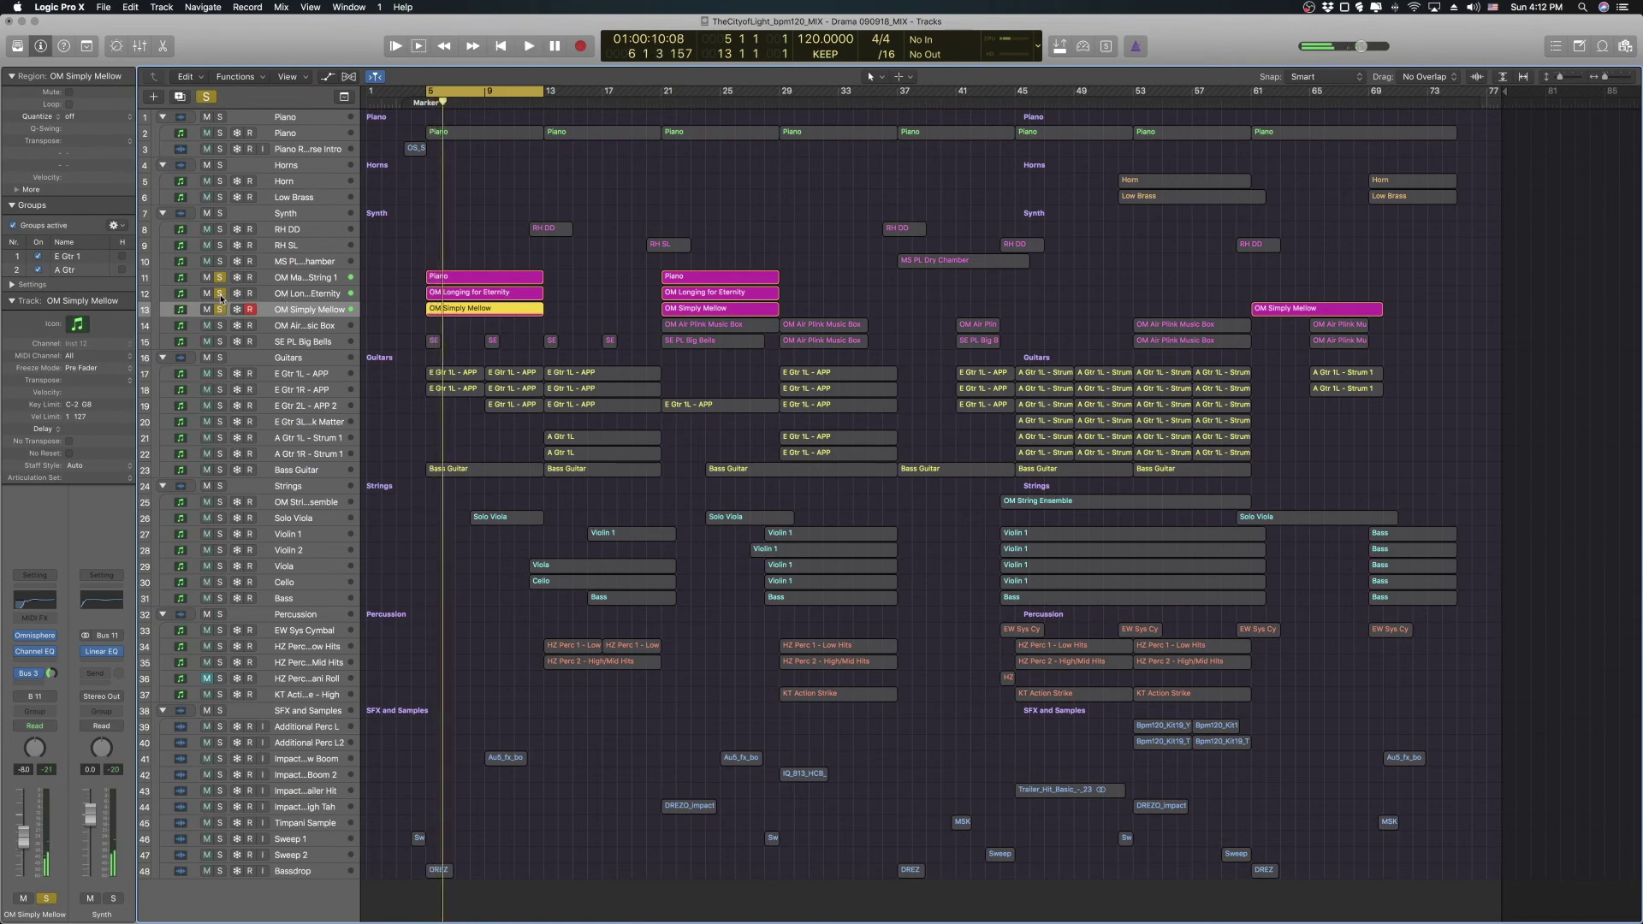
- Unsolo OM Longing for Eternity and OM Simply Mellow, and play only OM Maunu String 1 from bar 5
click(220, 294)
click(220, 309)
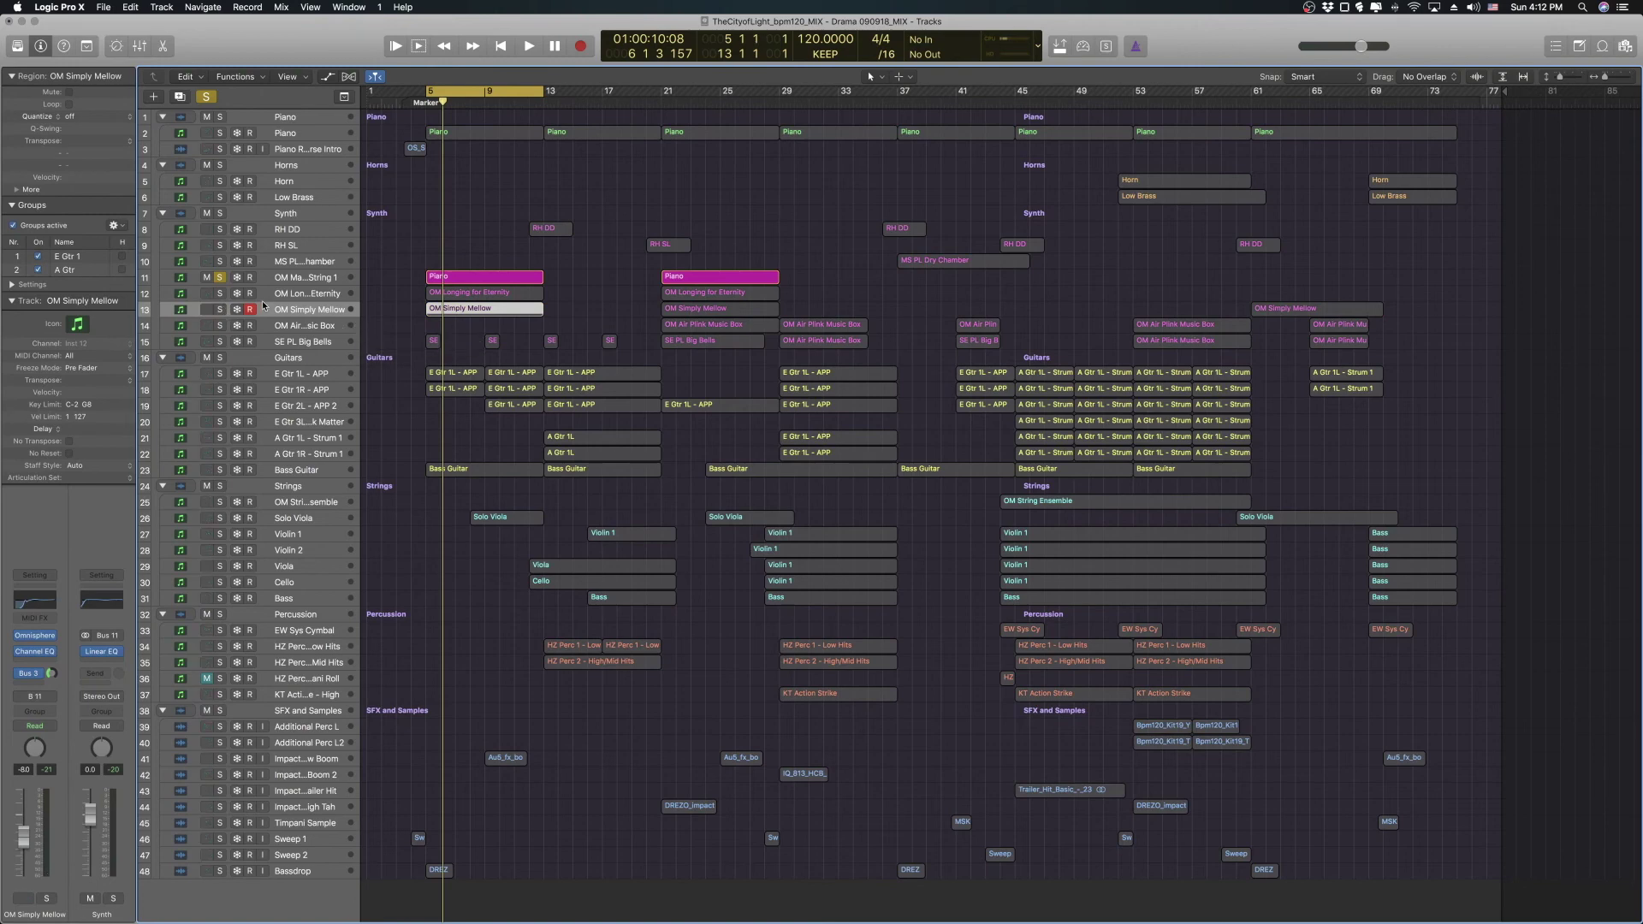
click(306, 279)
key(space)
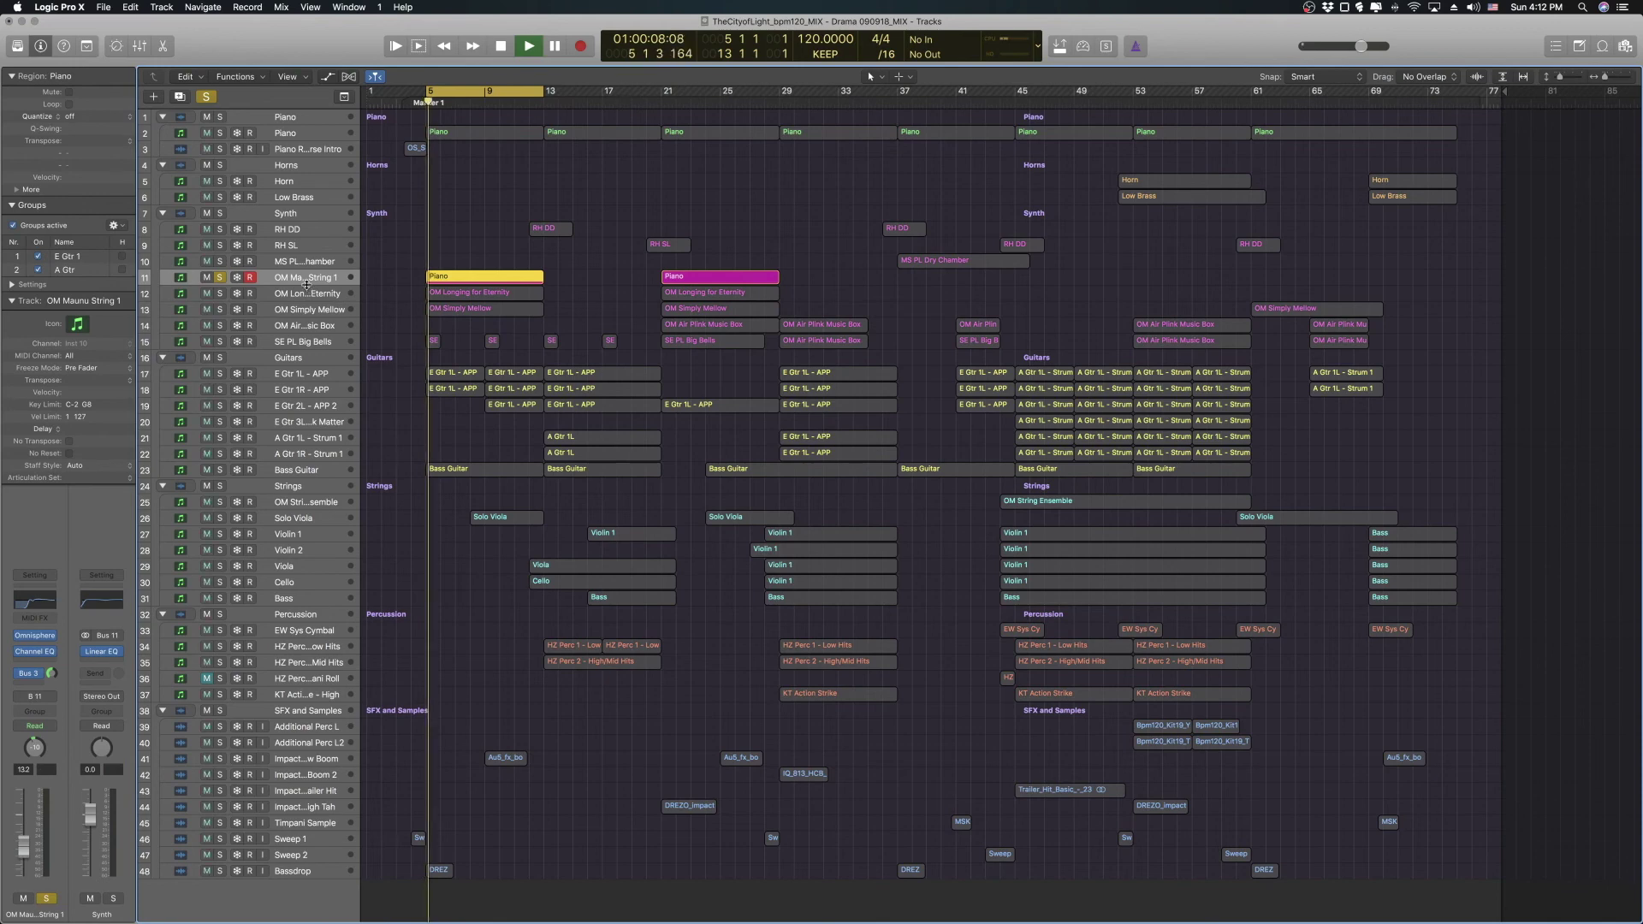
key(space)
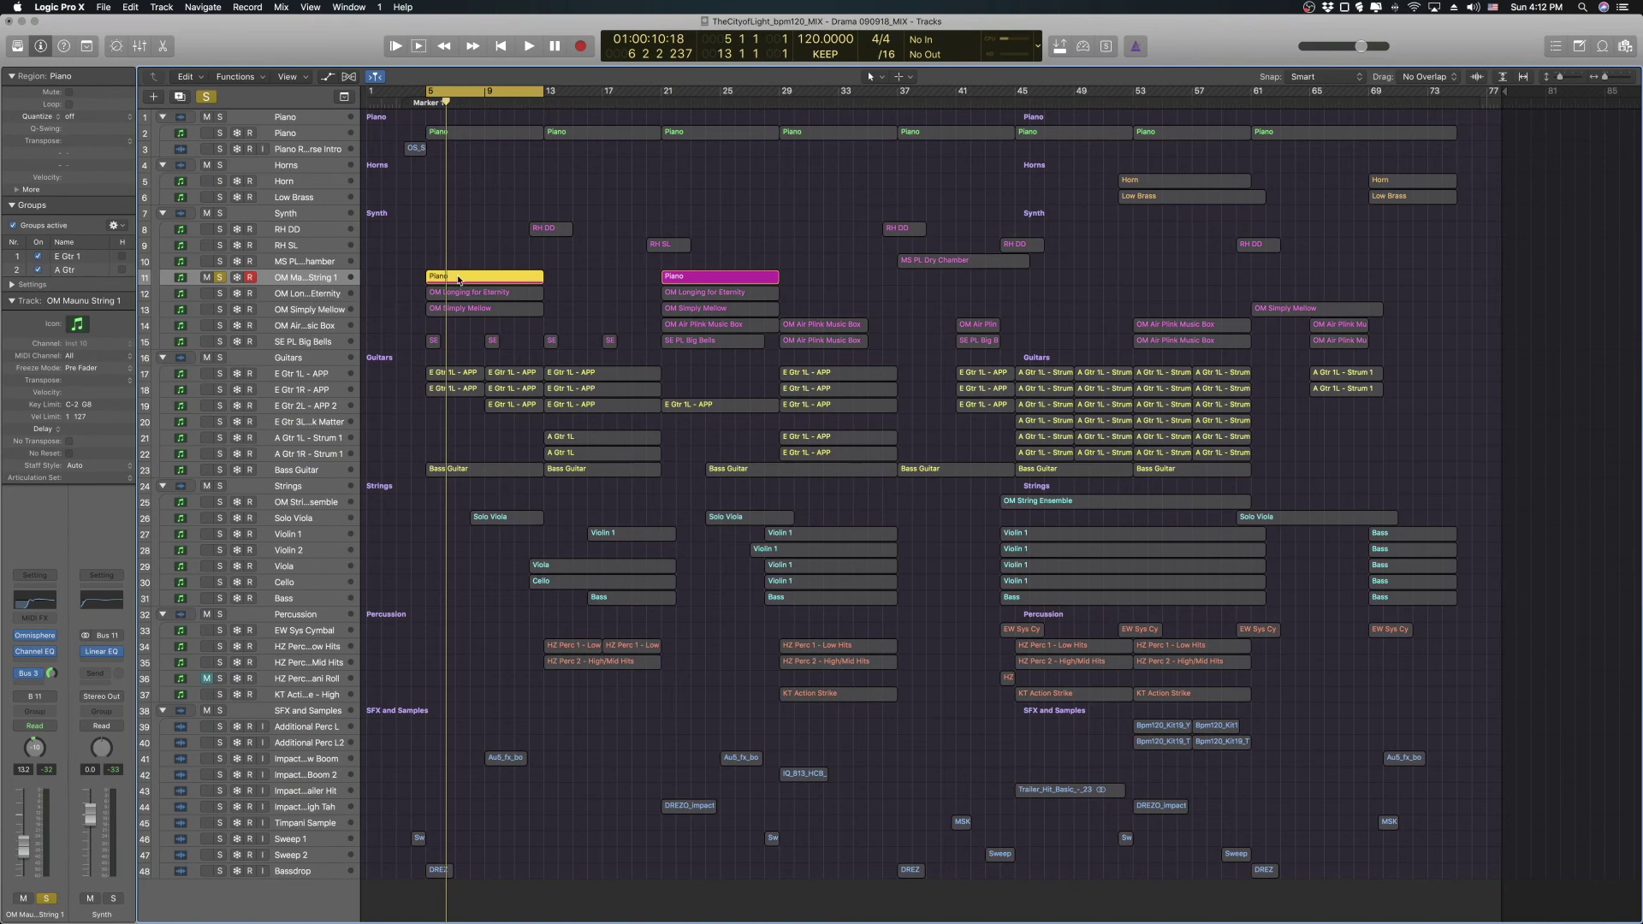
- Solo OM Longing for Eternity and OM Simply Mellow again and play them together with OM Maunu String 1 from bar 5
click(315, 295)
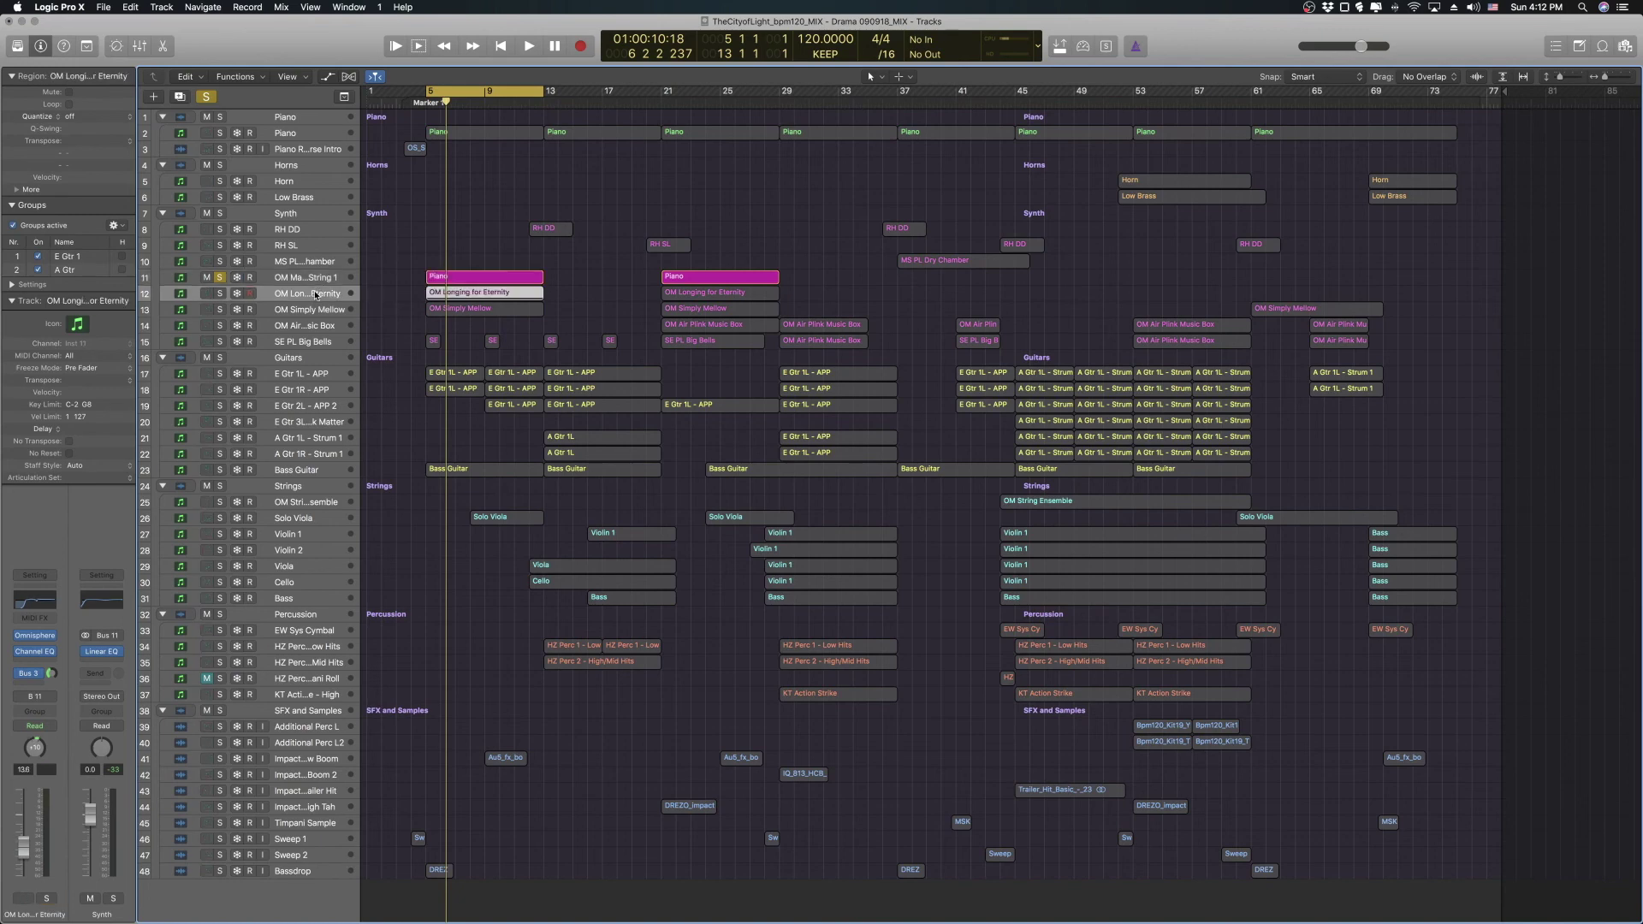
click(460, 297)
click(222, 310)
click(220, 296)
key(space)
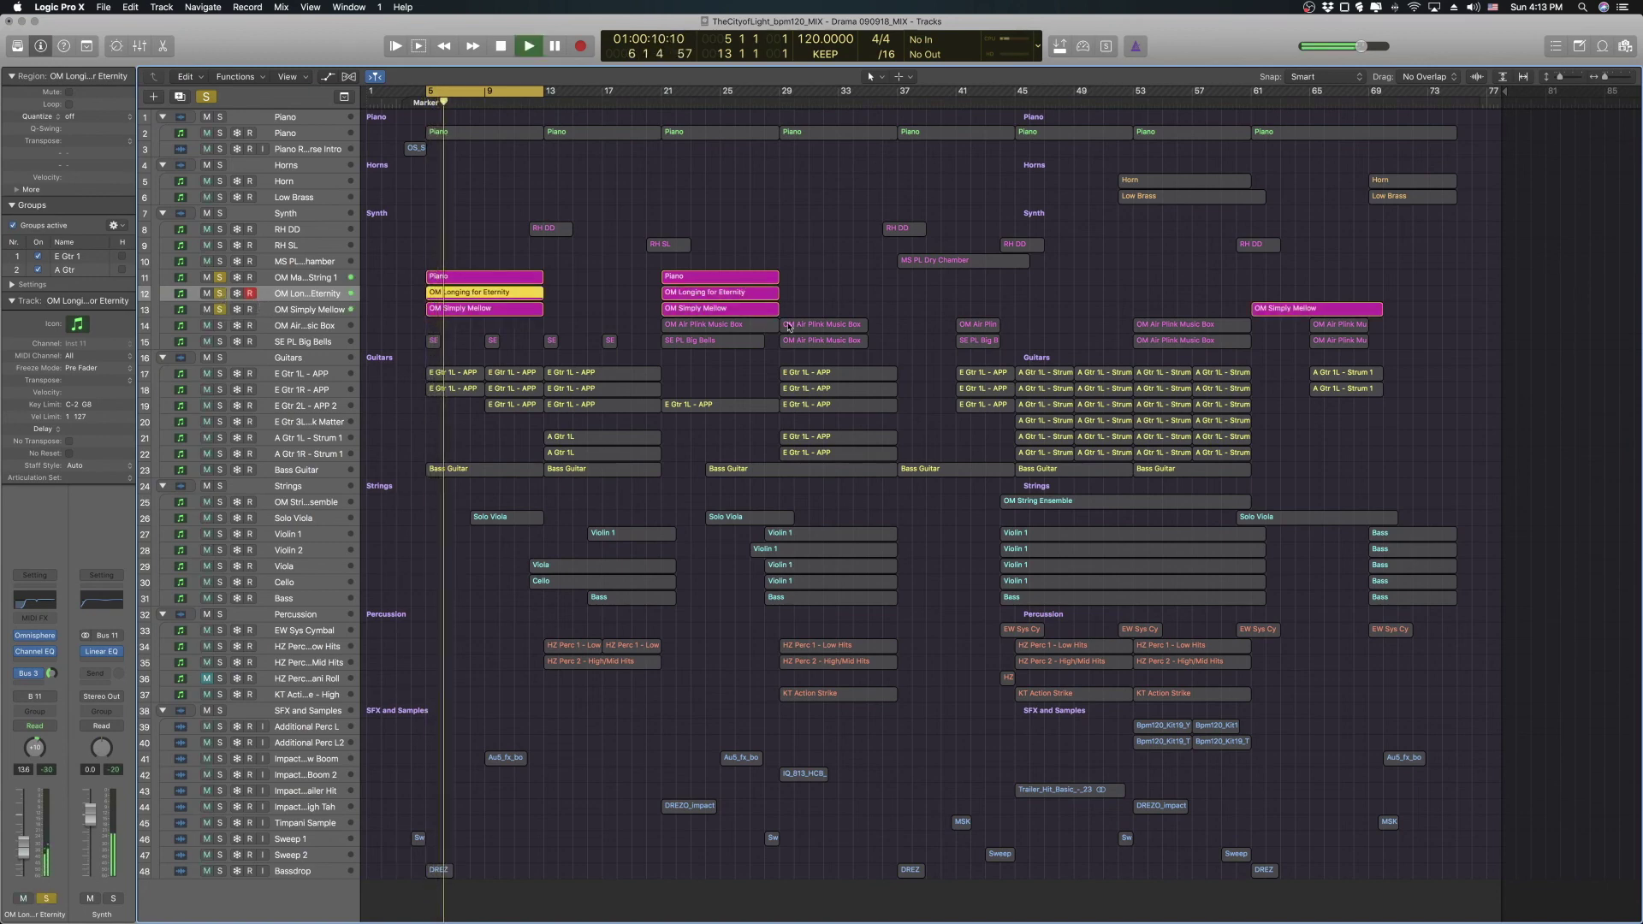
key(space)
- Turn off the cycle over bars 5 to 13 and clear all track solos
click(888, 291)
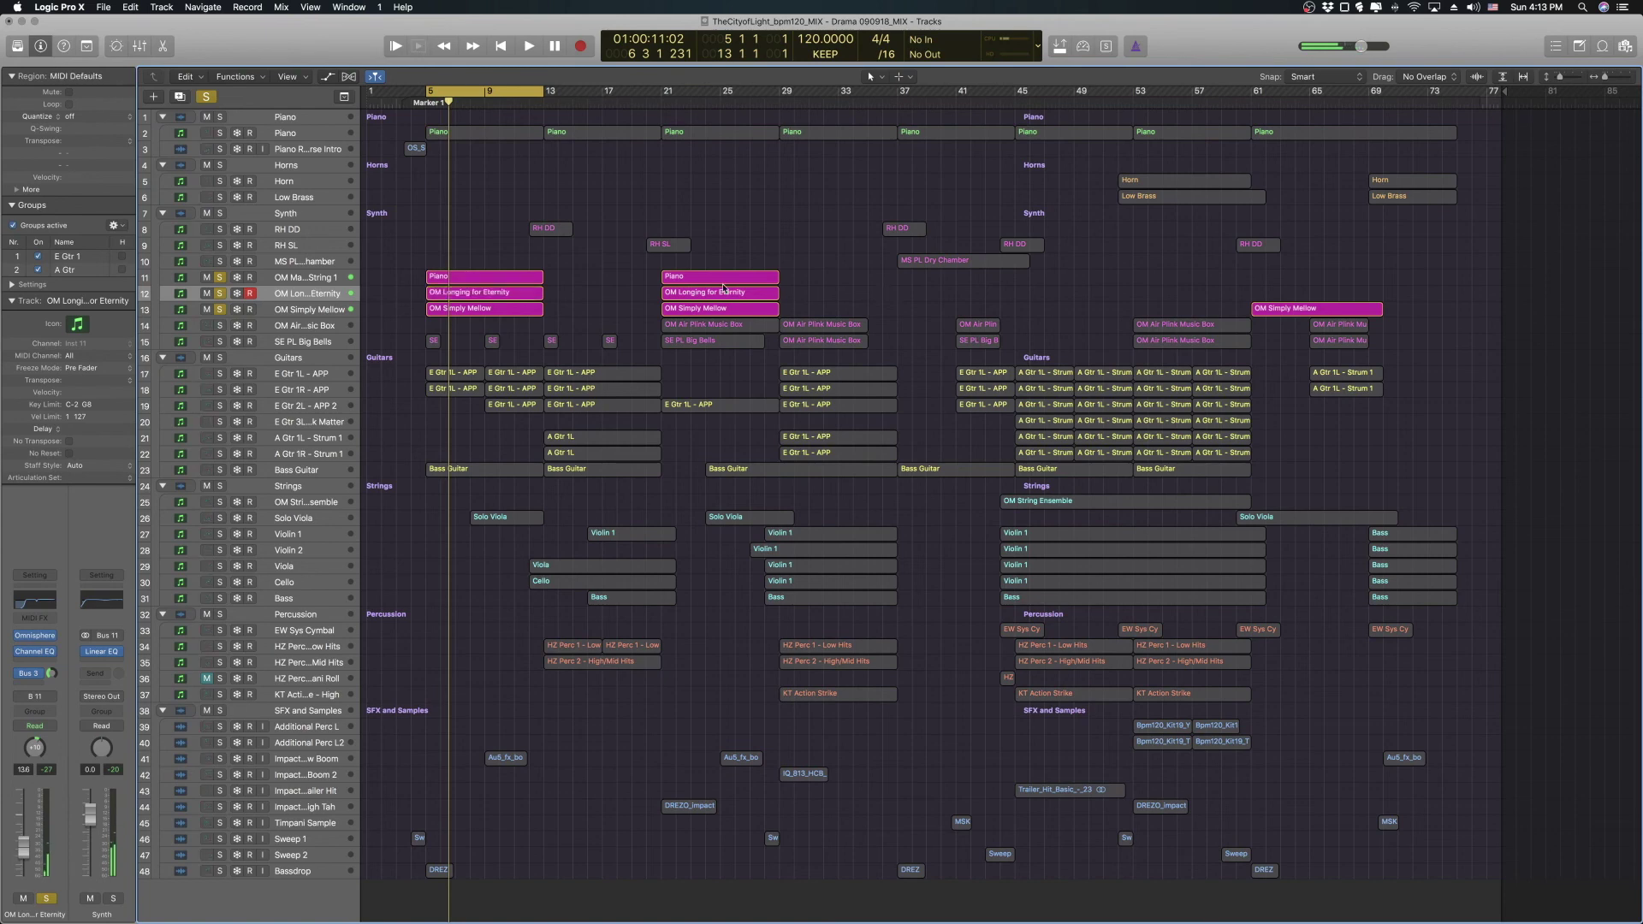
click(550, 99)
key(s)
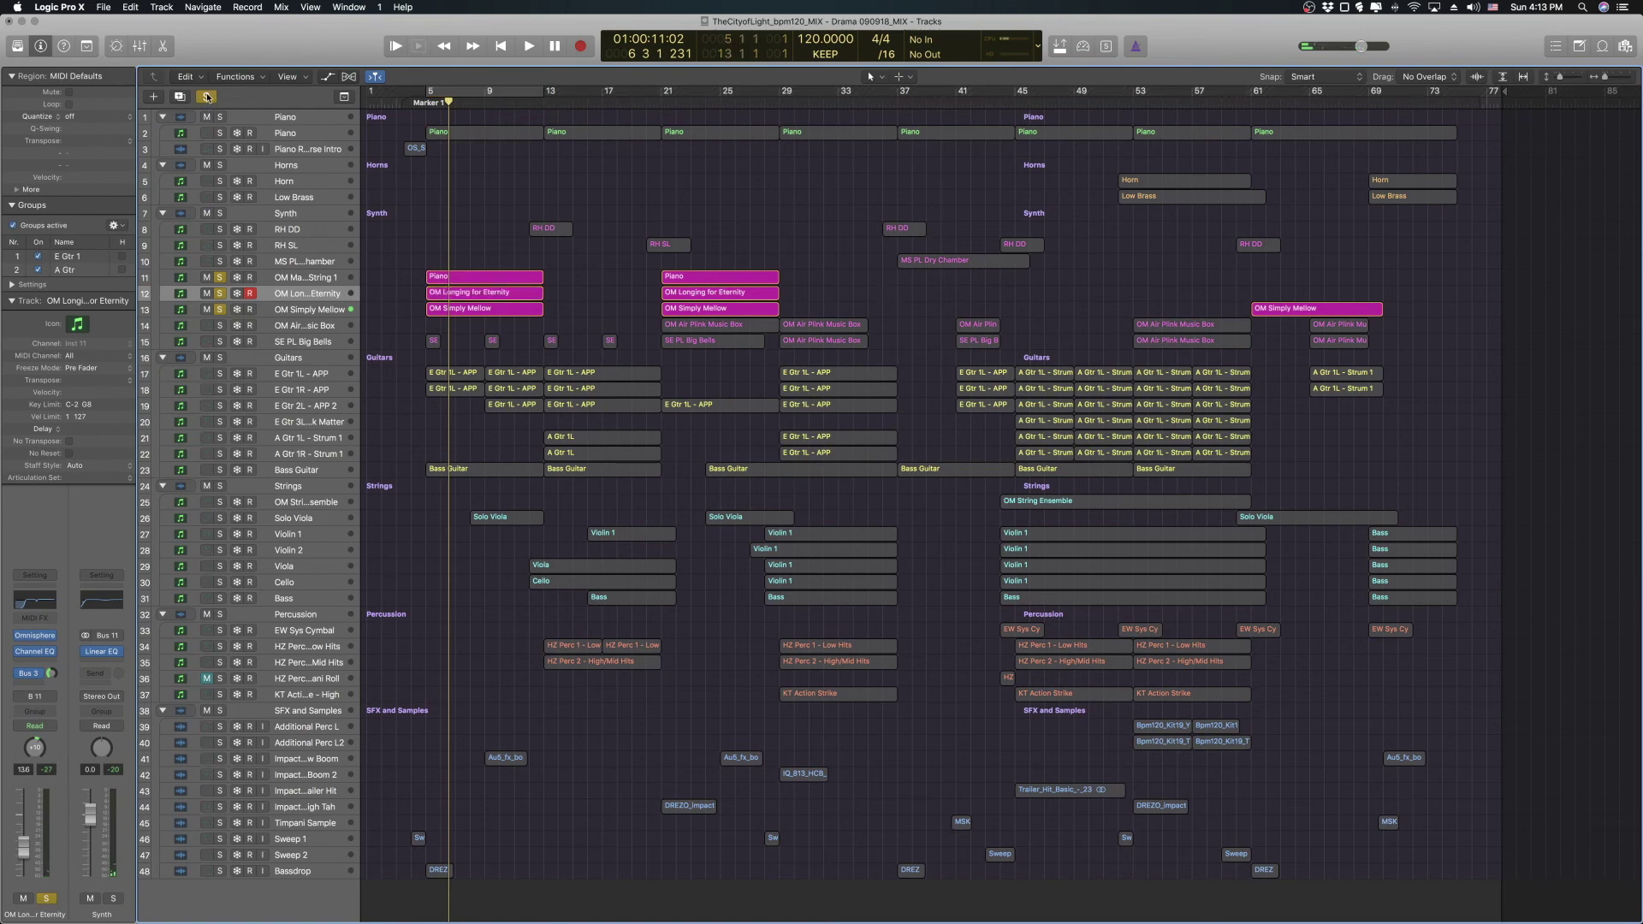
- Show the mixer and open the Stereo Out channel's Clariphonic DSP MKII equalizer, placing its window above the mixer for inspection
key(x)
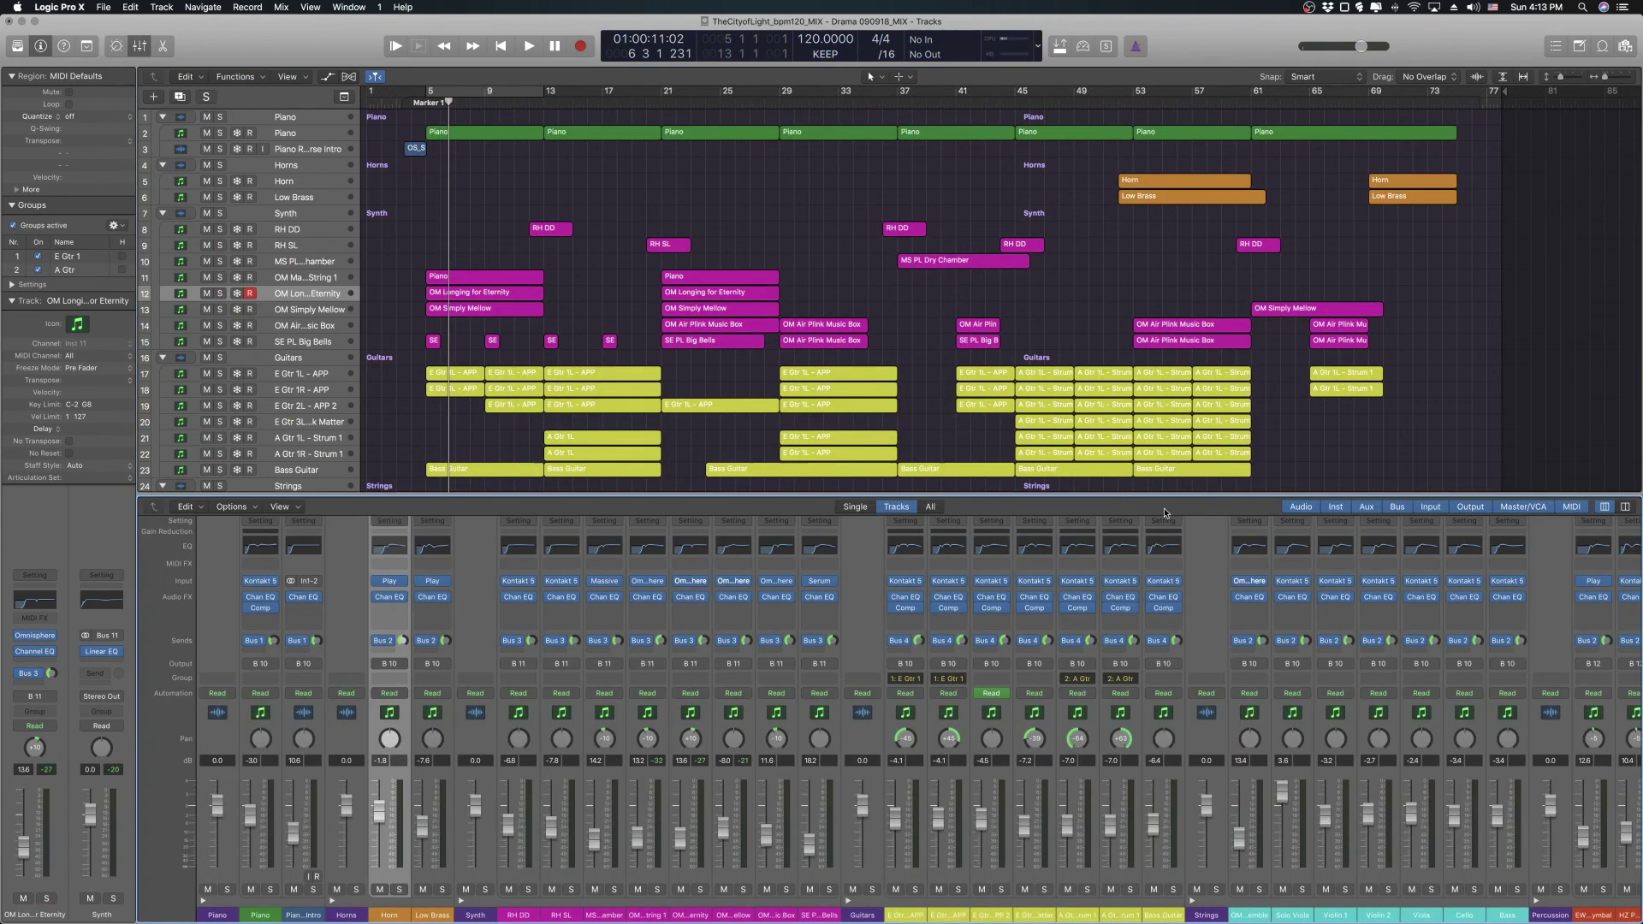
scroll(1125, 532, right, 15)
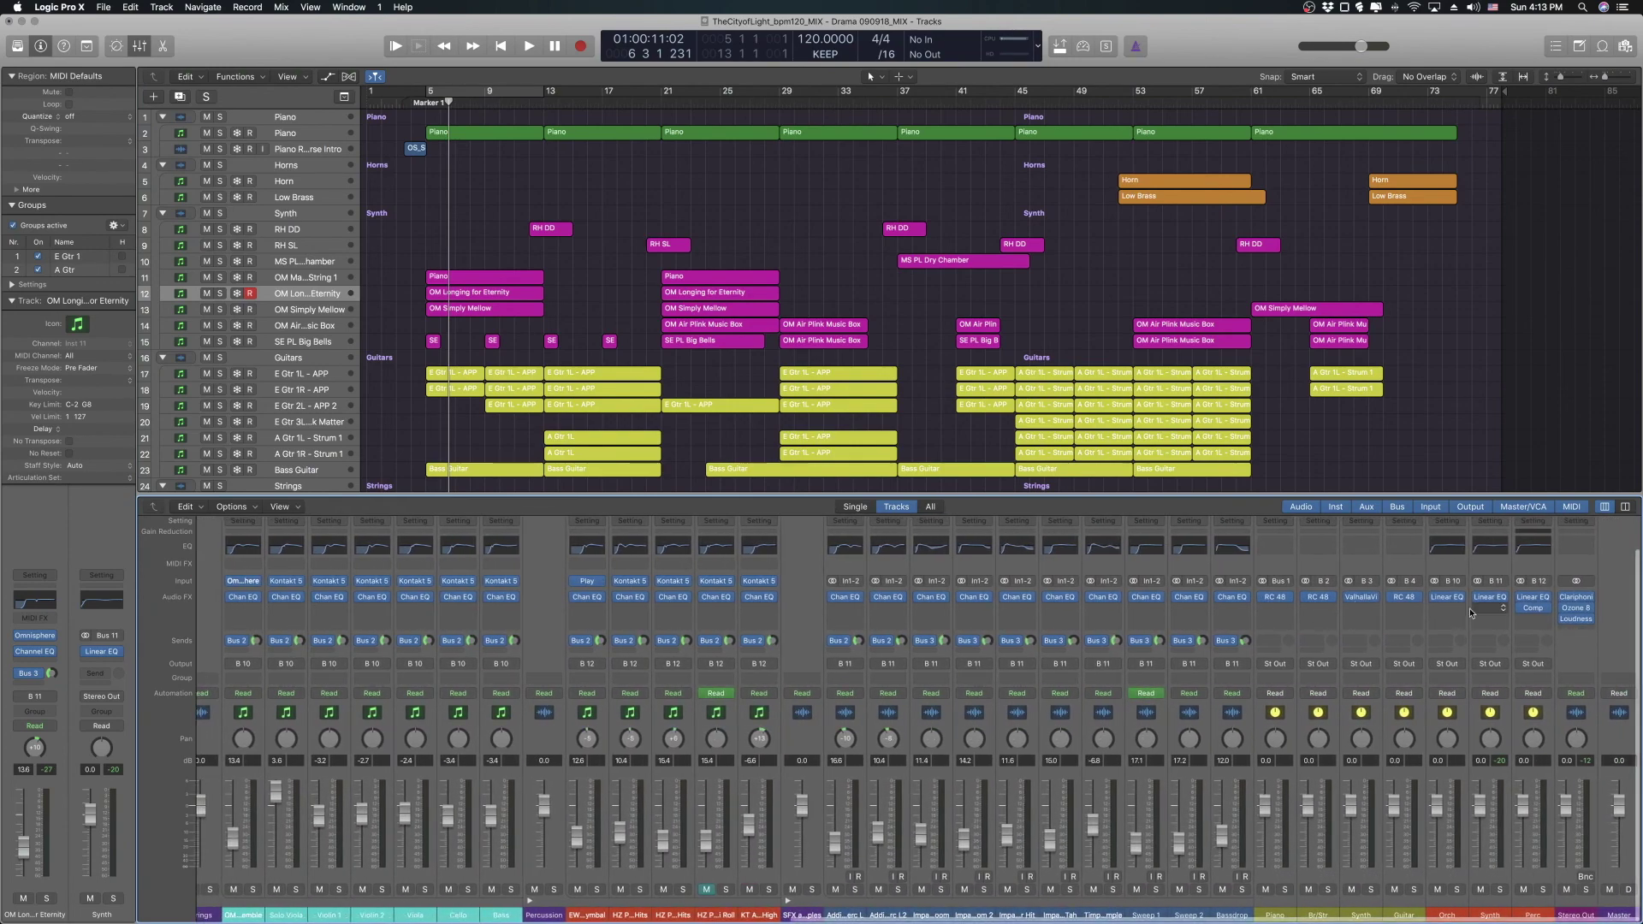
click(1579, 597)
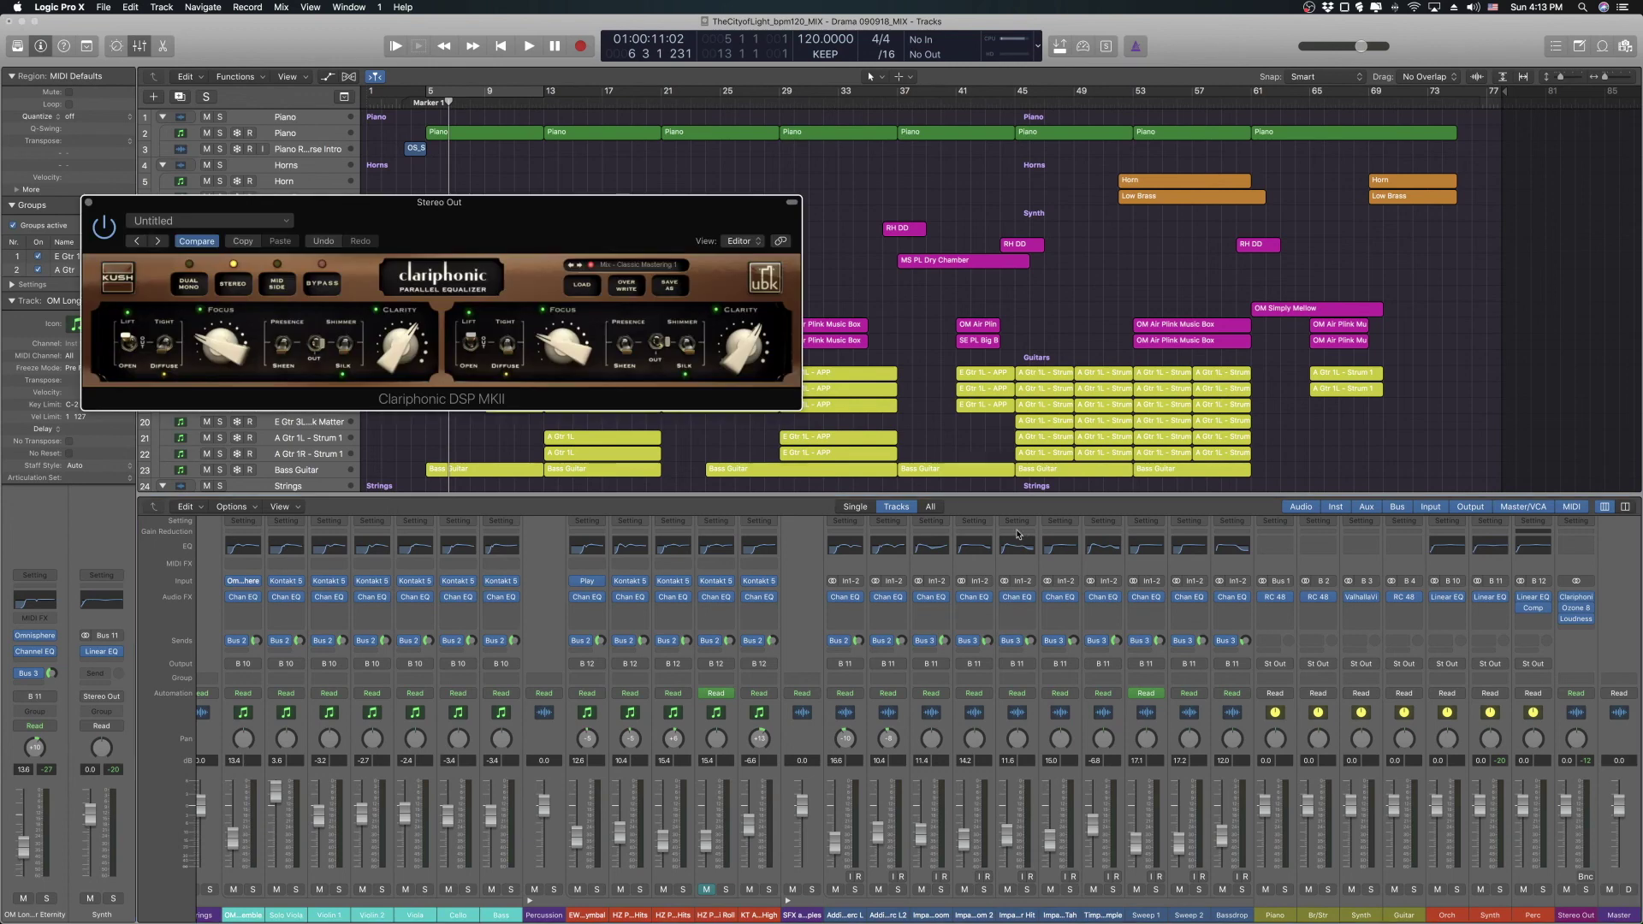
drag(530, 227, 898, 279)
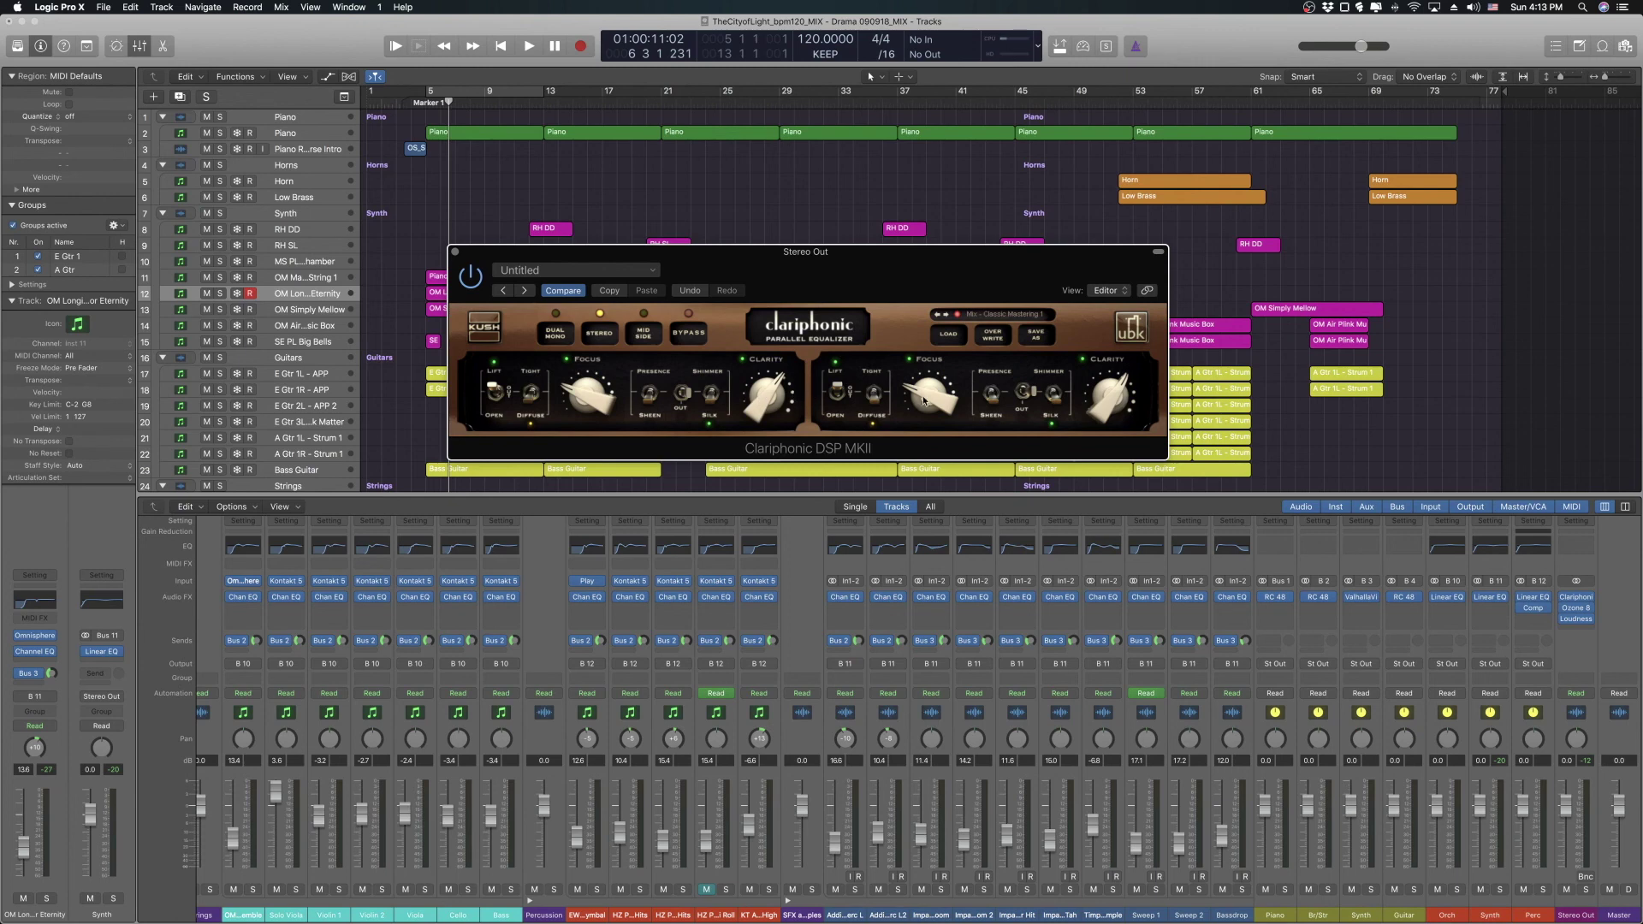
drag(936, 283, 944, 229)
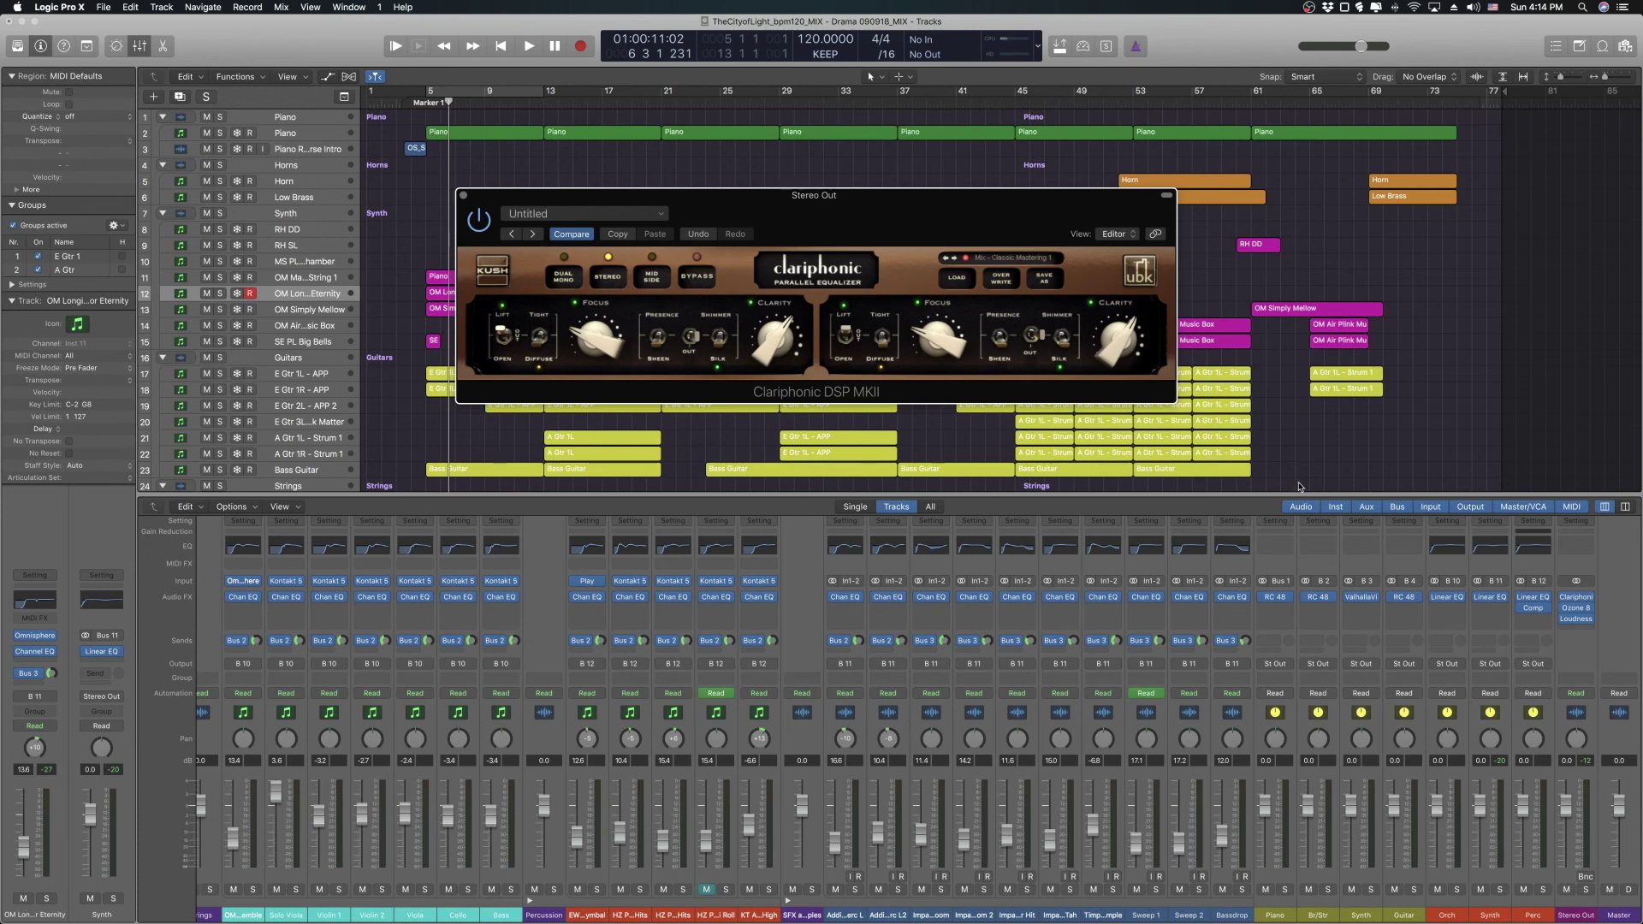
- Open Ozone 8 on the Stereo Out channel, examine its Imager and Exciter modules, and place its window below Clariphonic
mouse_move(1578, 611)
click(1576, 607)
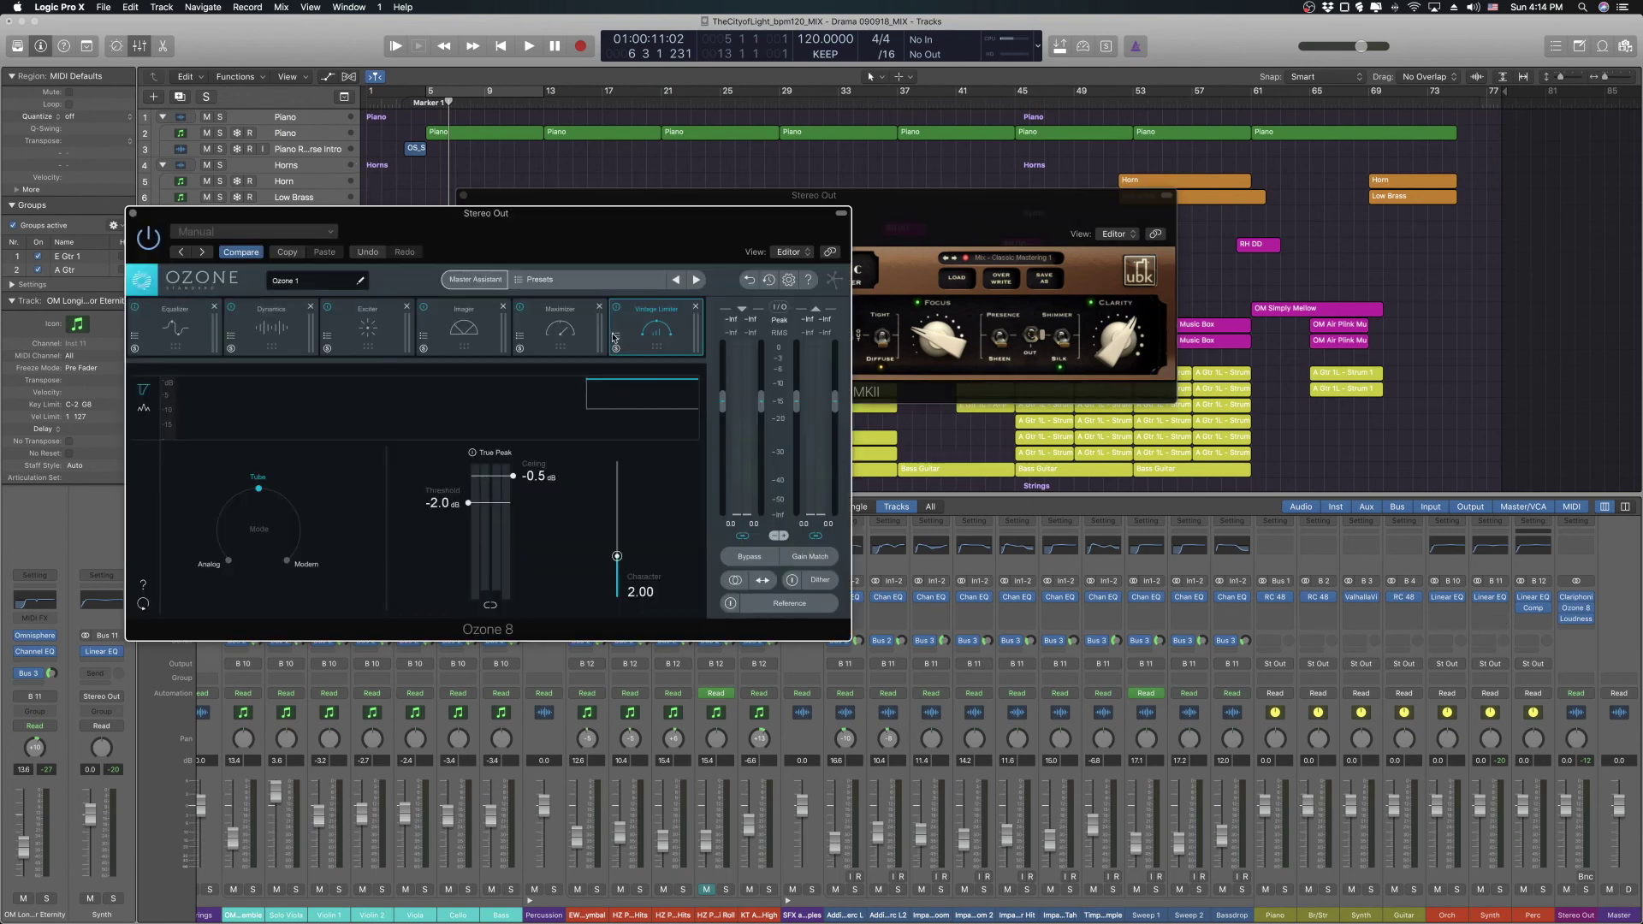
click(478, 335)
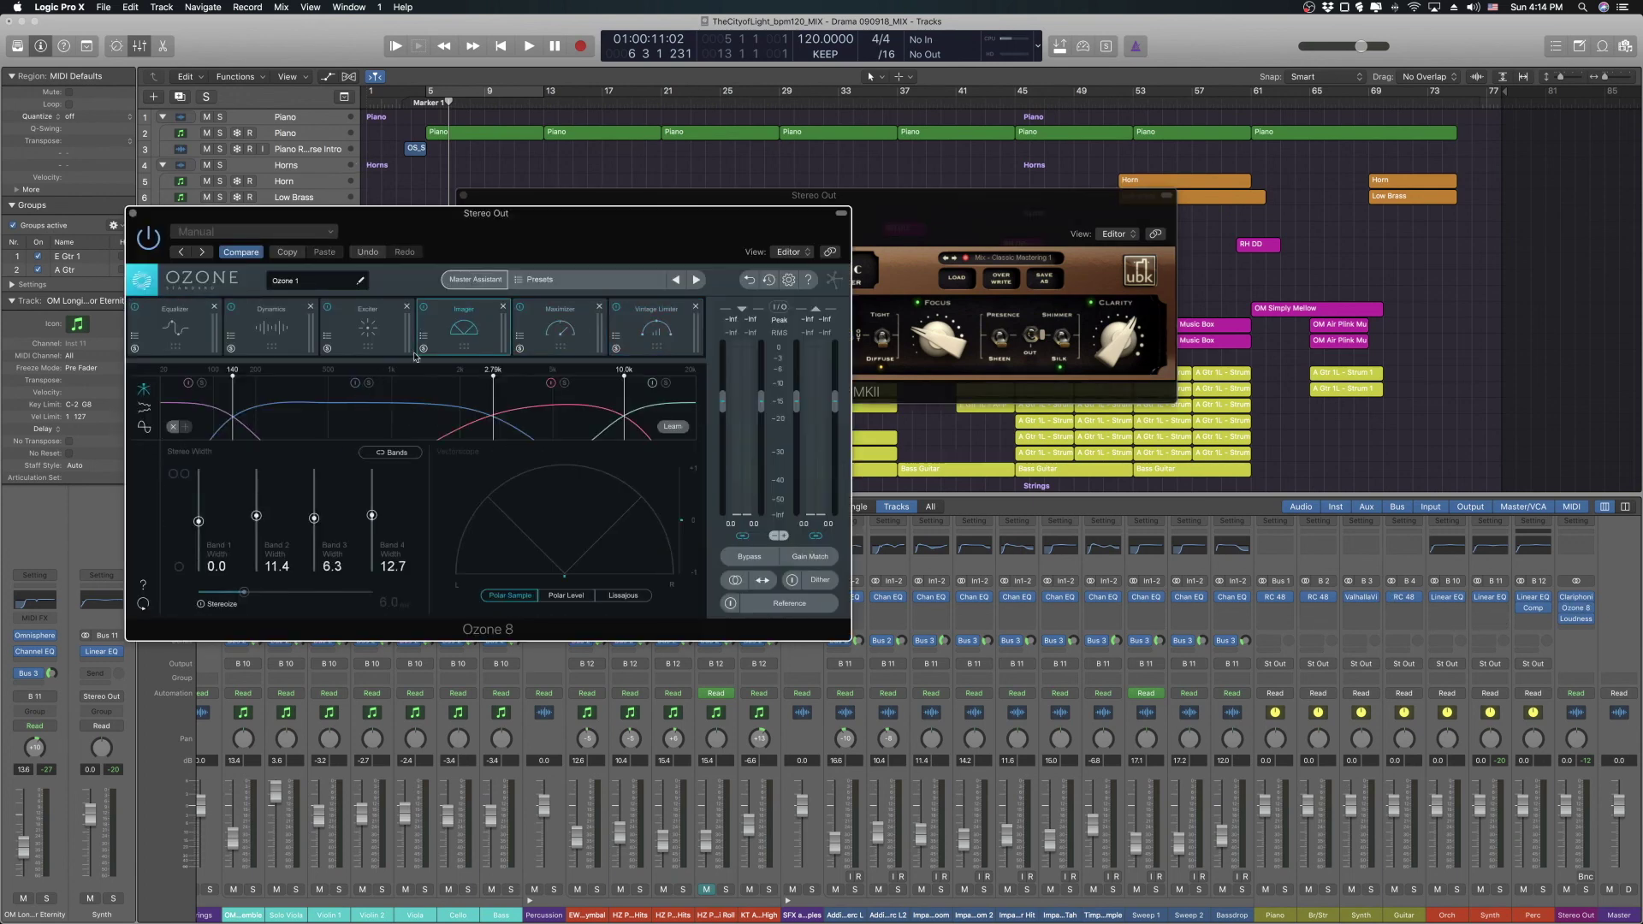
click(368, 330)
drag(484, 245, 739, 448)
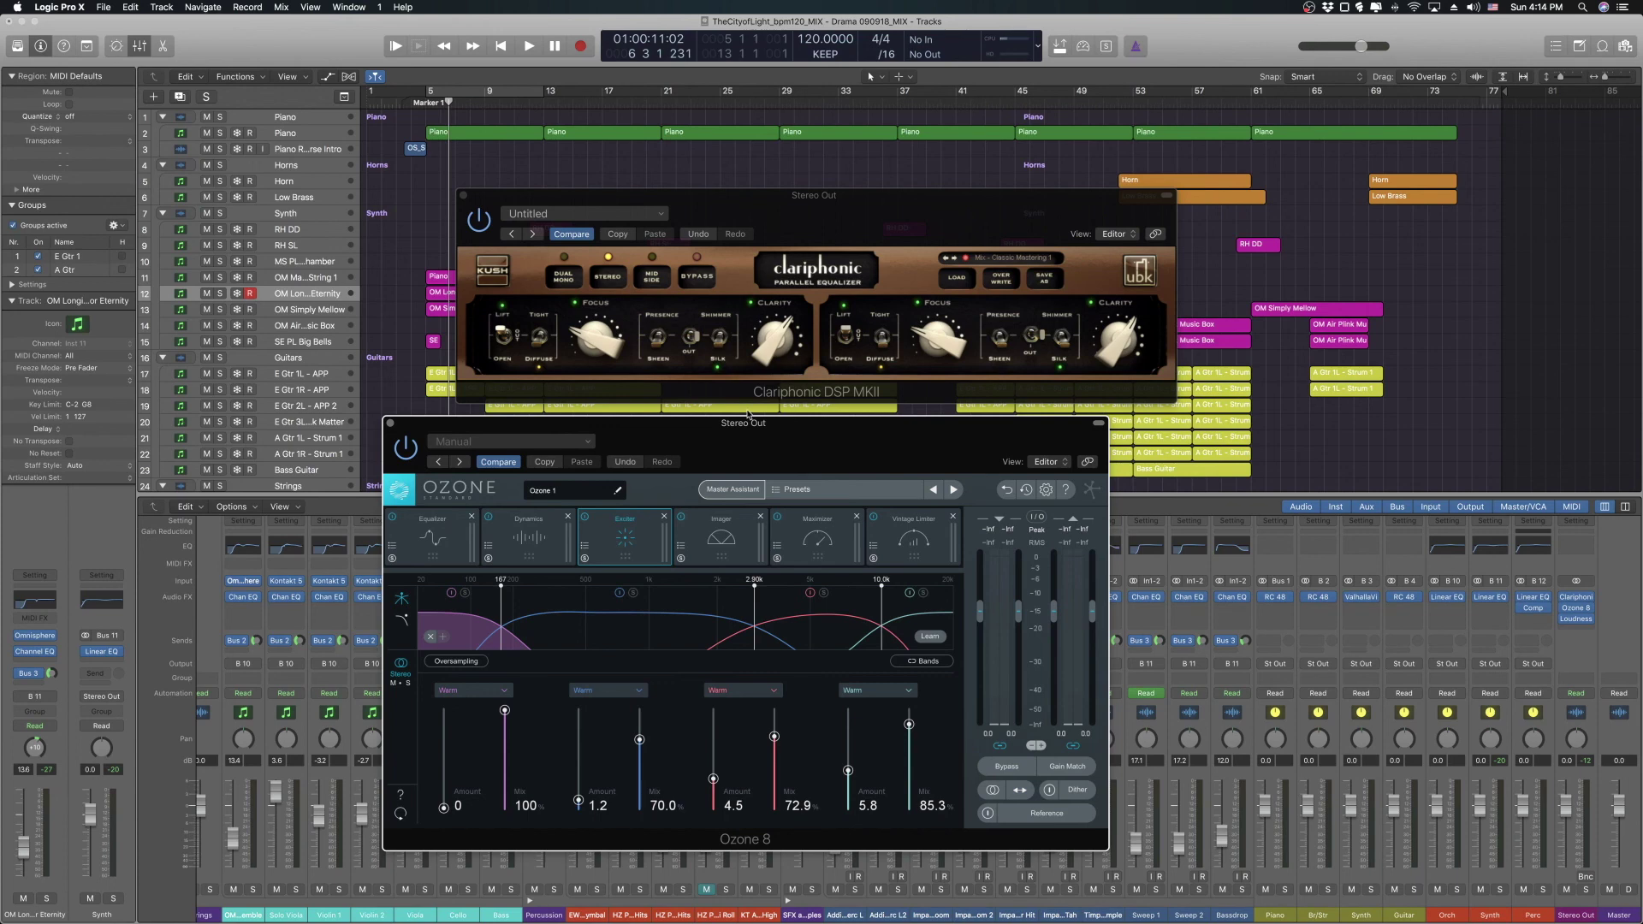
drag(746, 425, 762, 372)
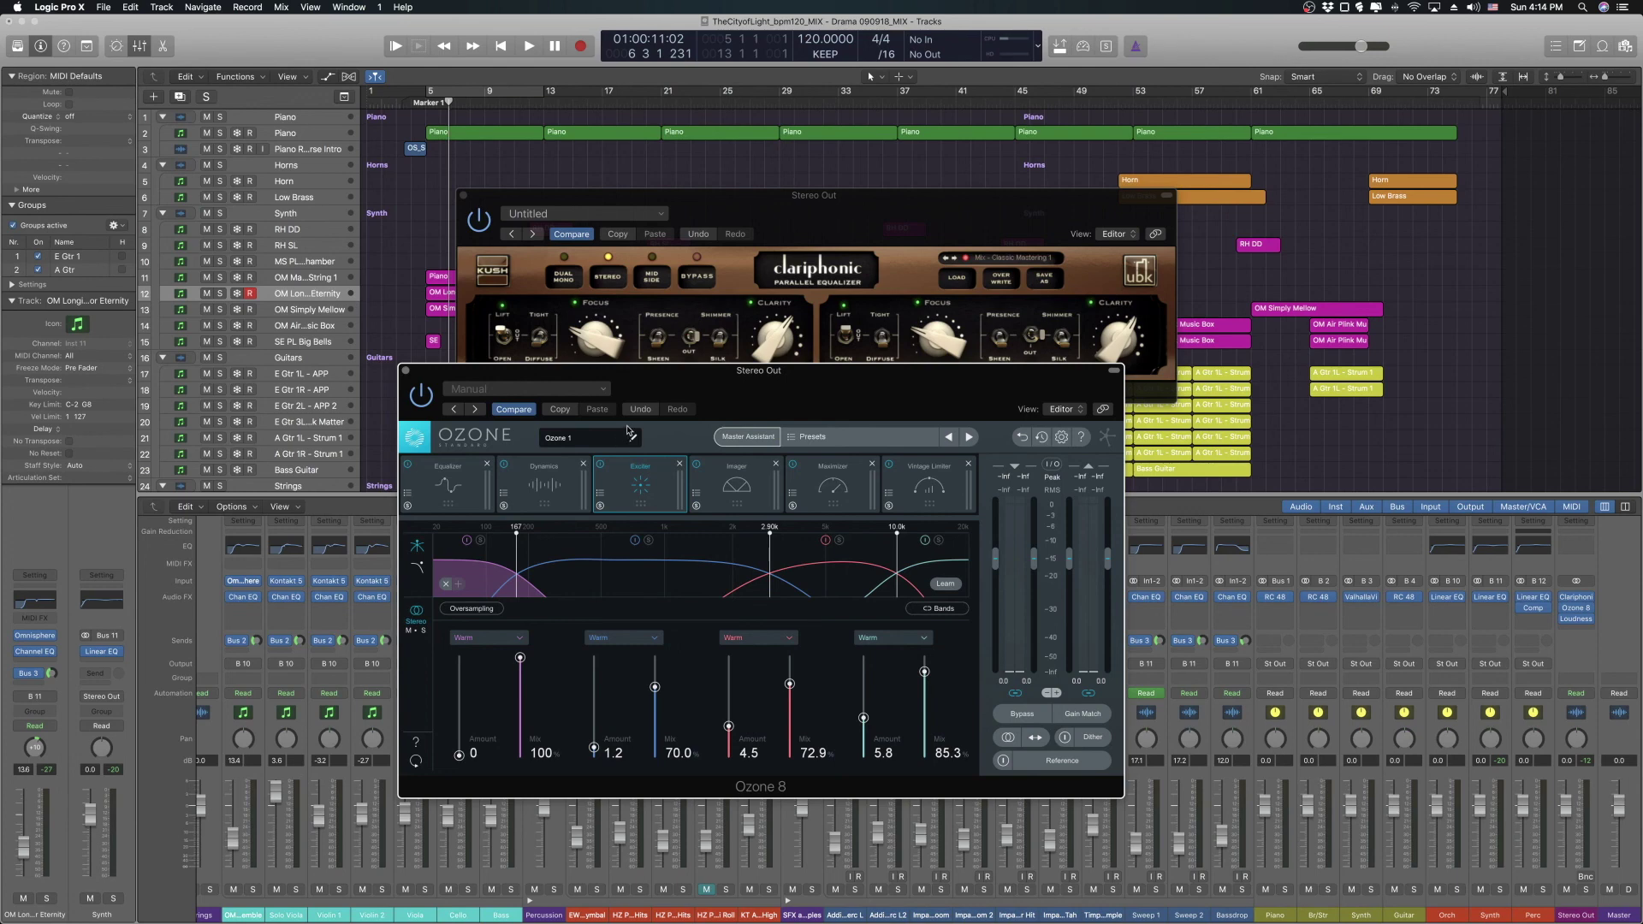
- Examine Ozone 8's Equalizer and Dynamics modules, and close the Ozone 8 and Clariphonic windows
click(462, 486)
click(548, 489)
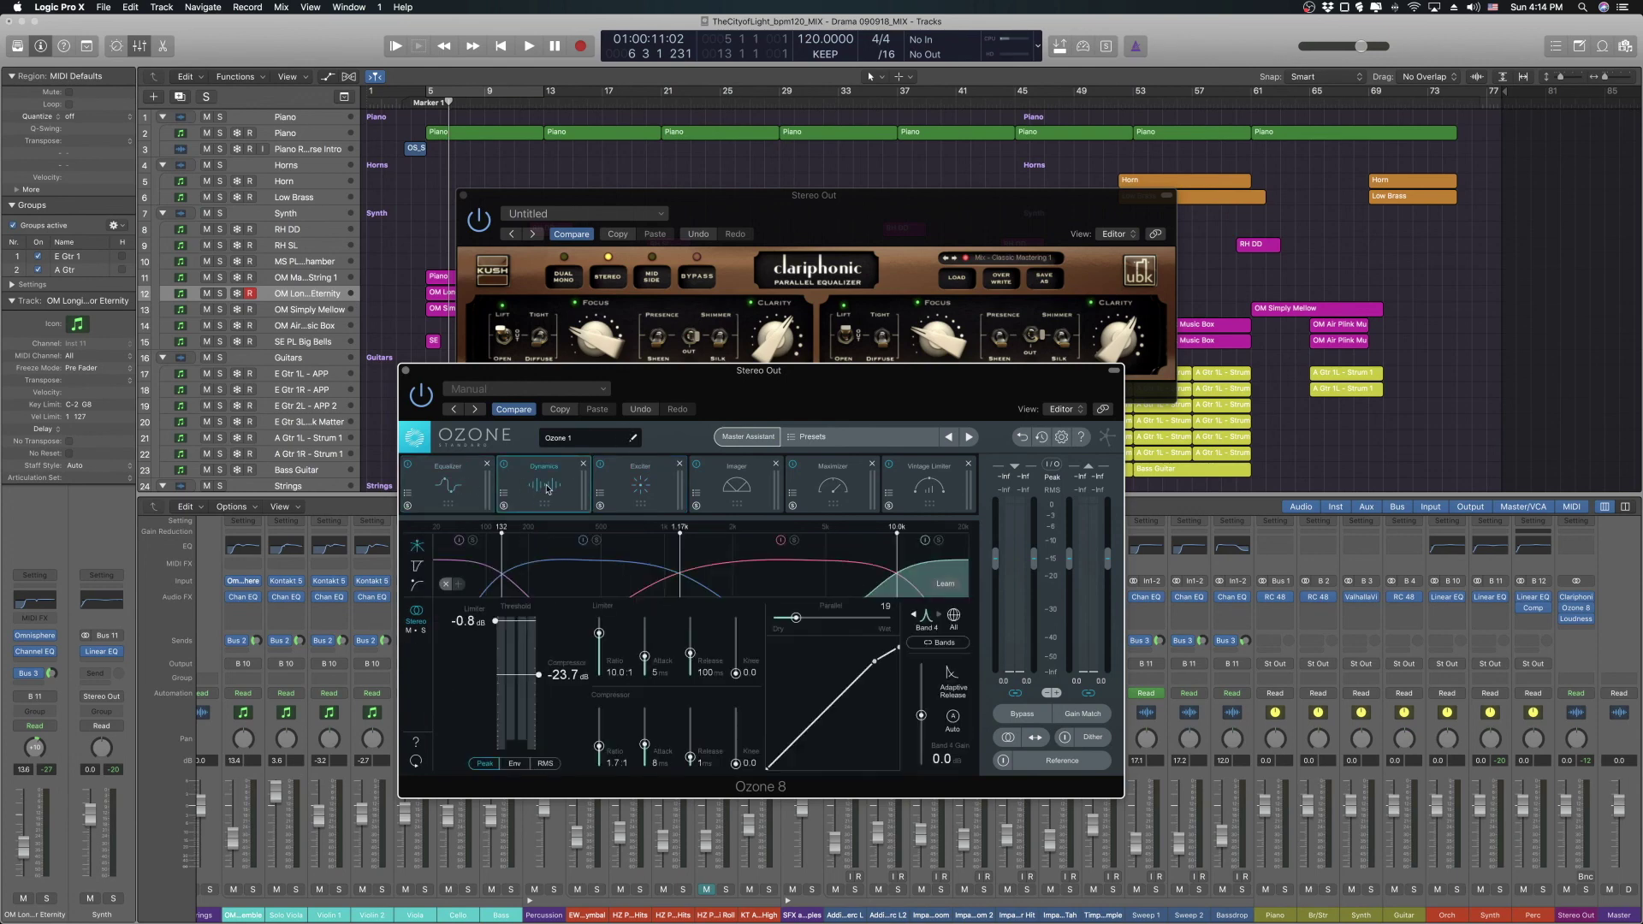
drag(437, 374, 332, 336)
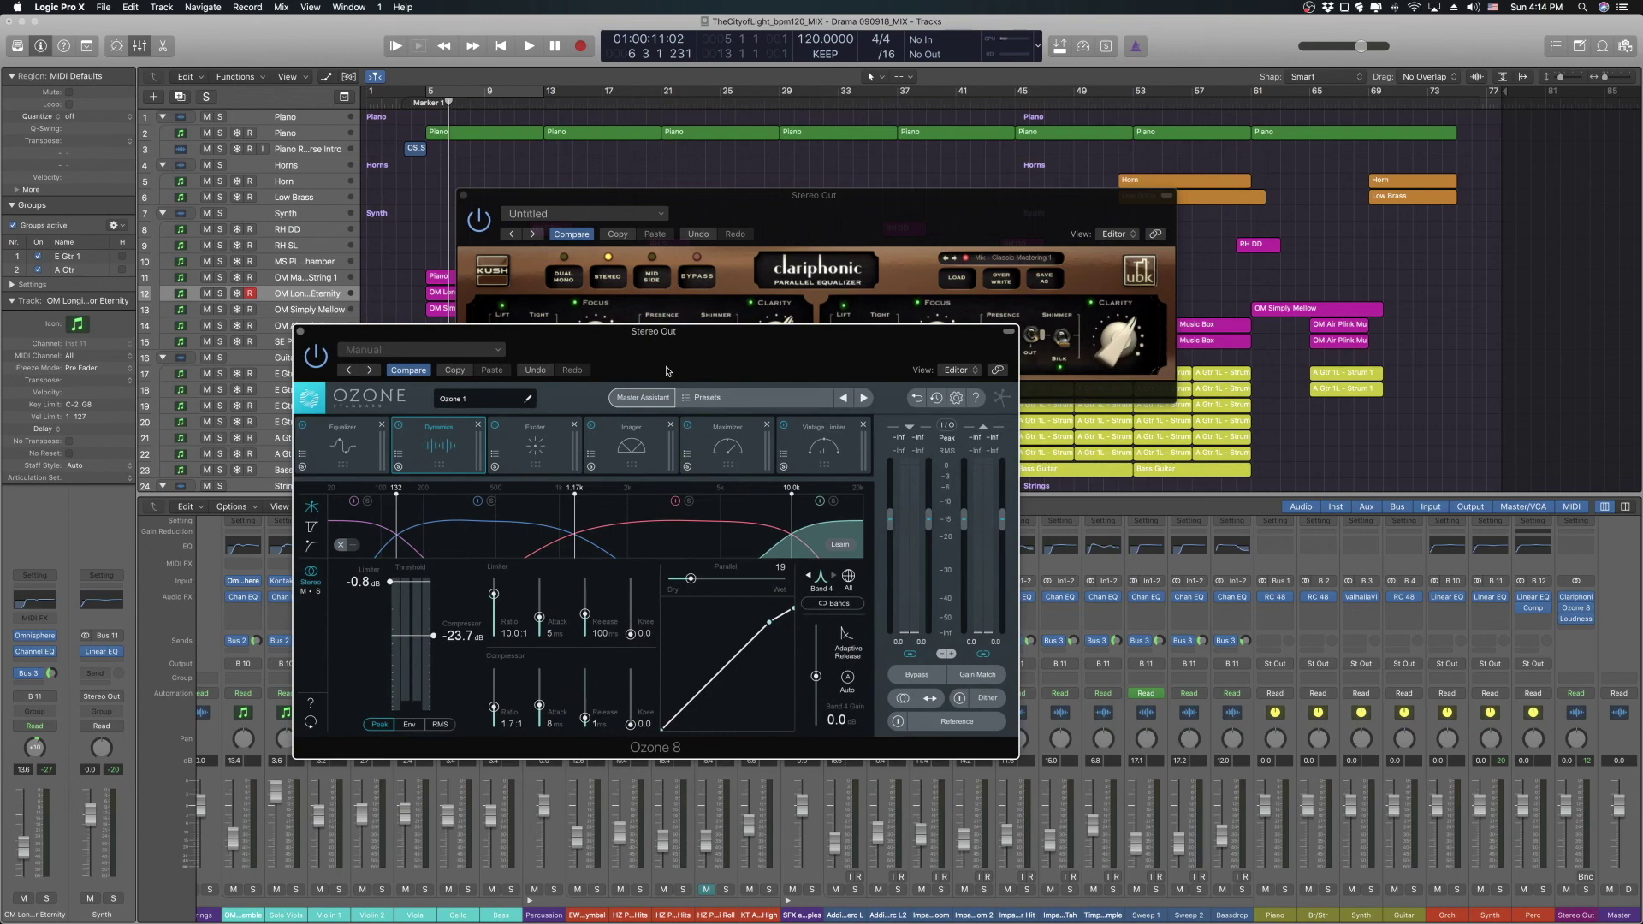
click(300, 331)
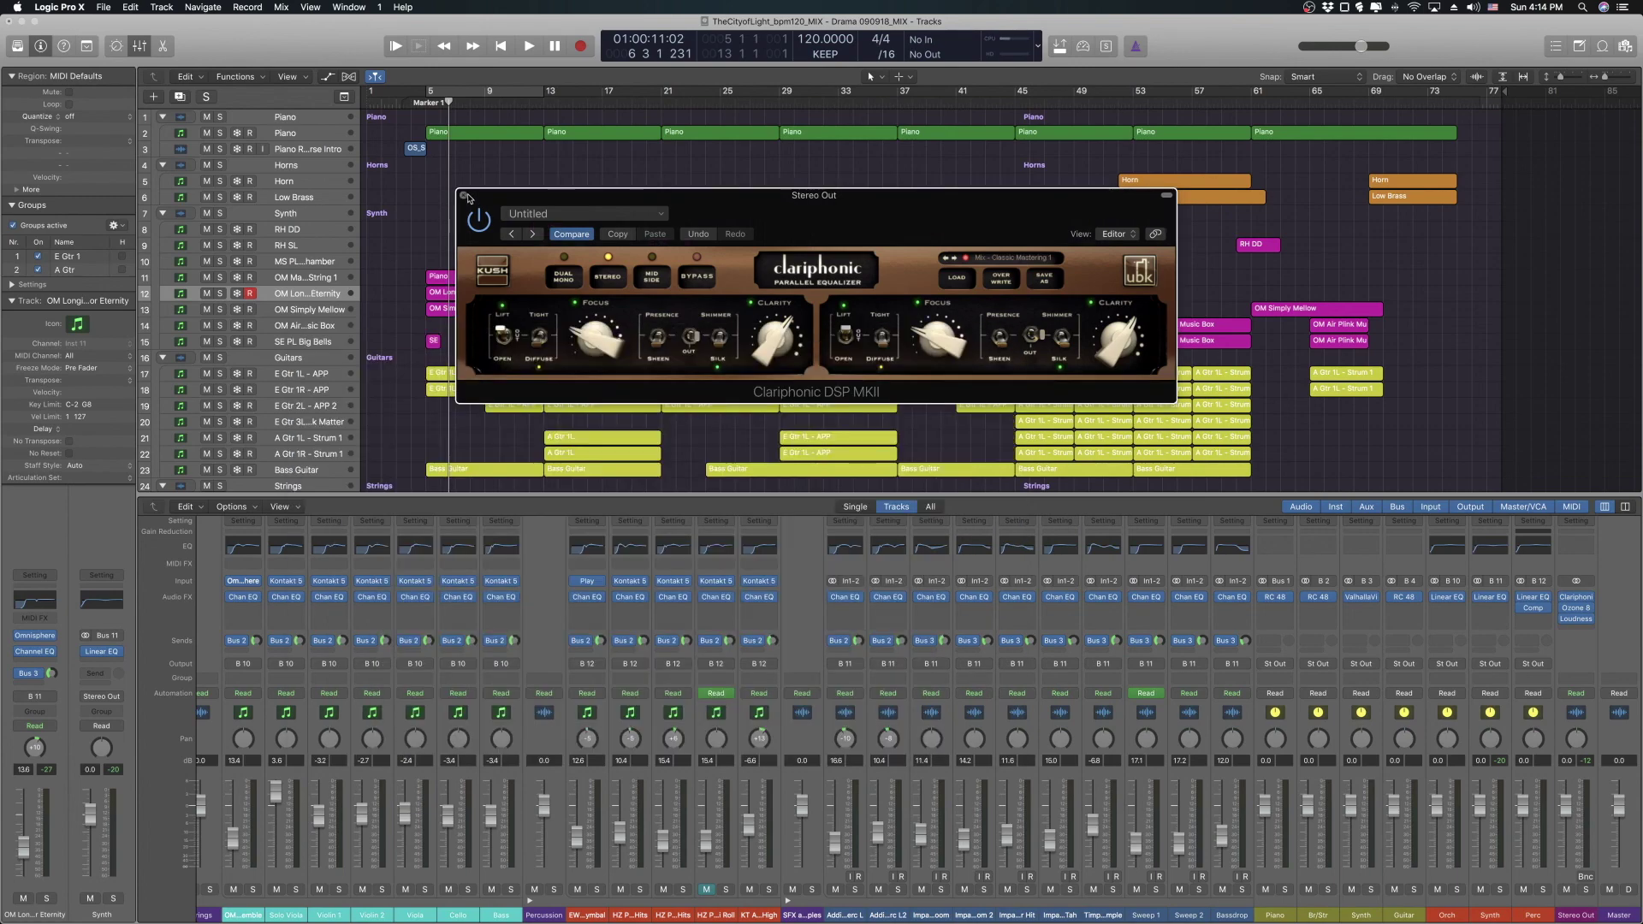
click(463, 195)
- Examine the EQ inserts, bus sends and output routing across all mixer channels up to Stereo Out, and hide the mixer
scroll(623, 552, left, 10)
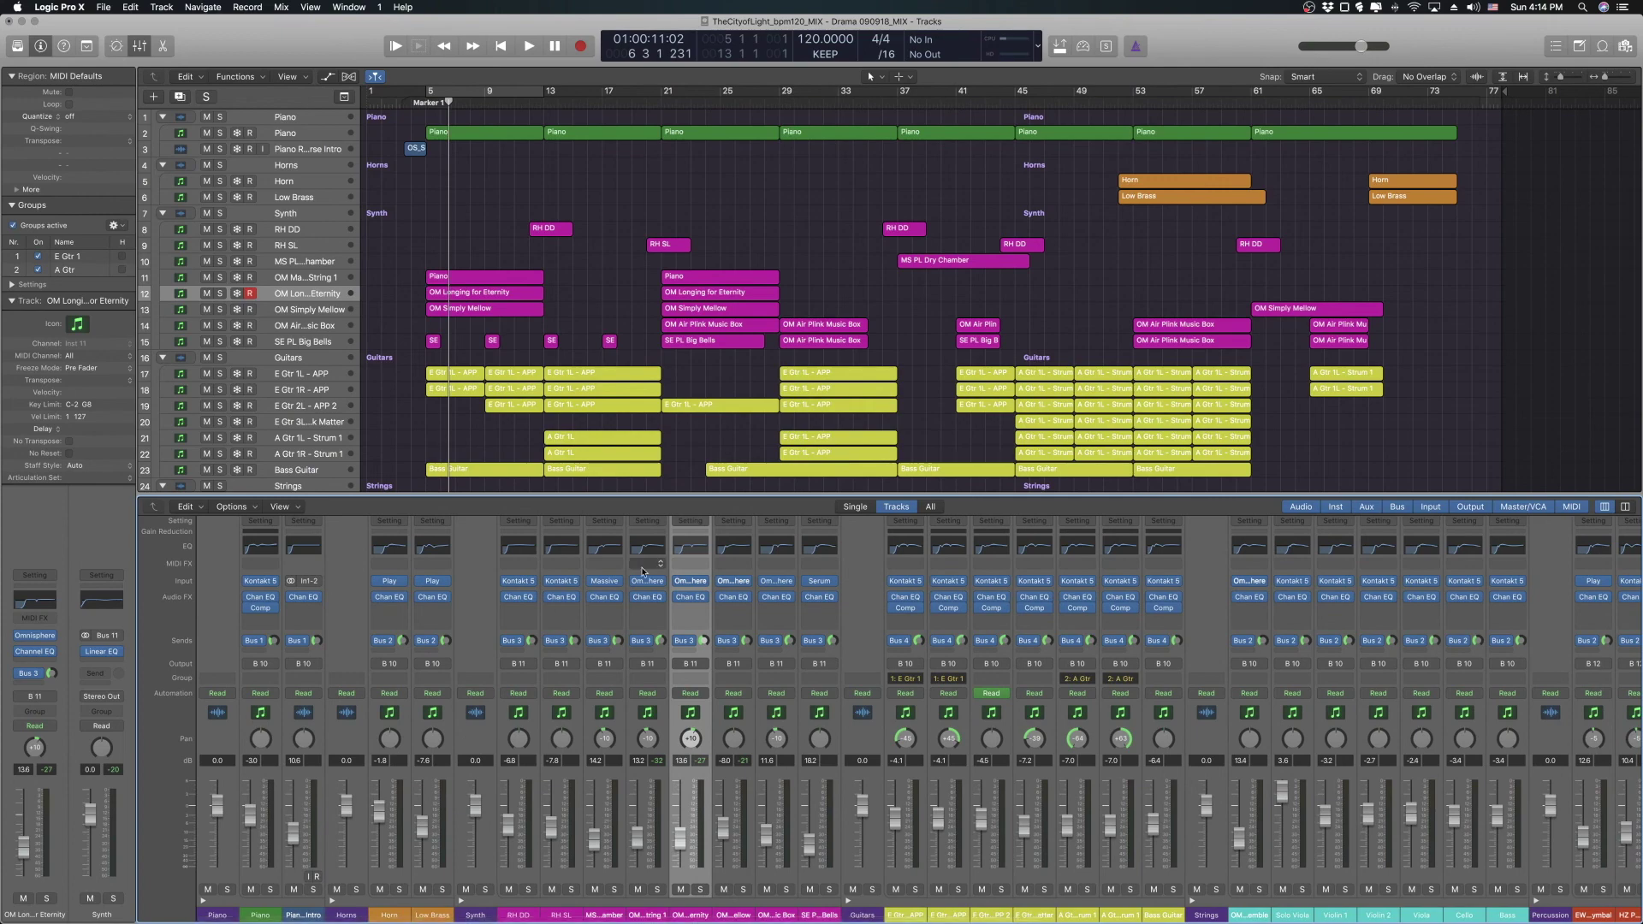
scroll(911, 661, right, 10)
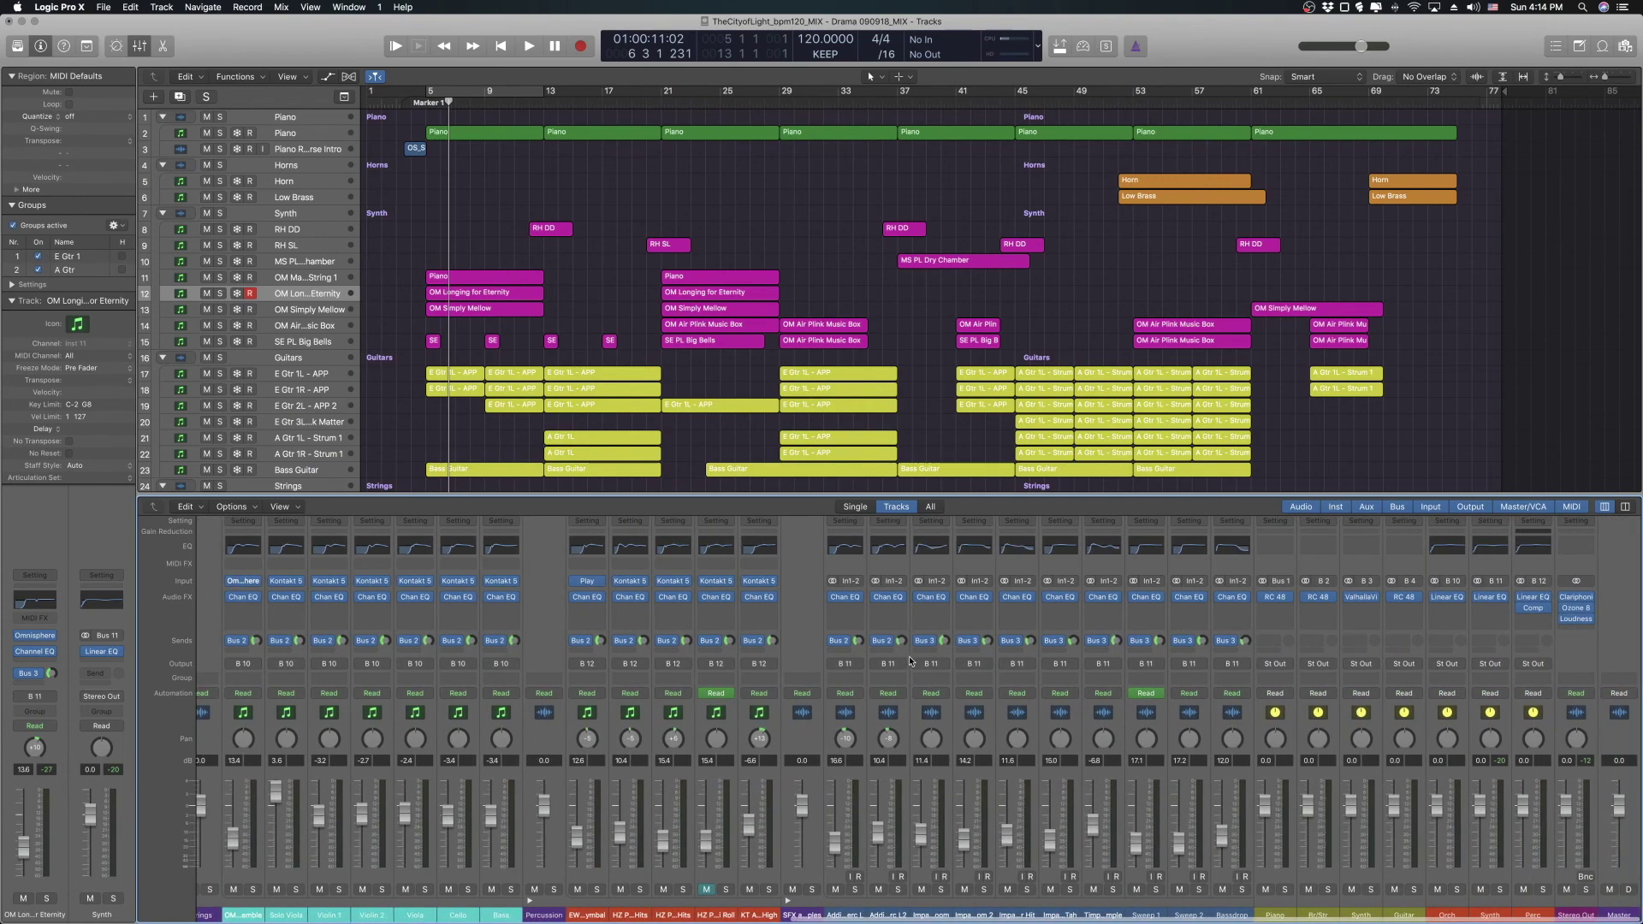
scroll(911, 661, left, 10)
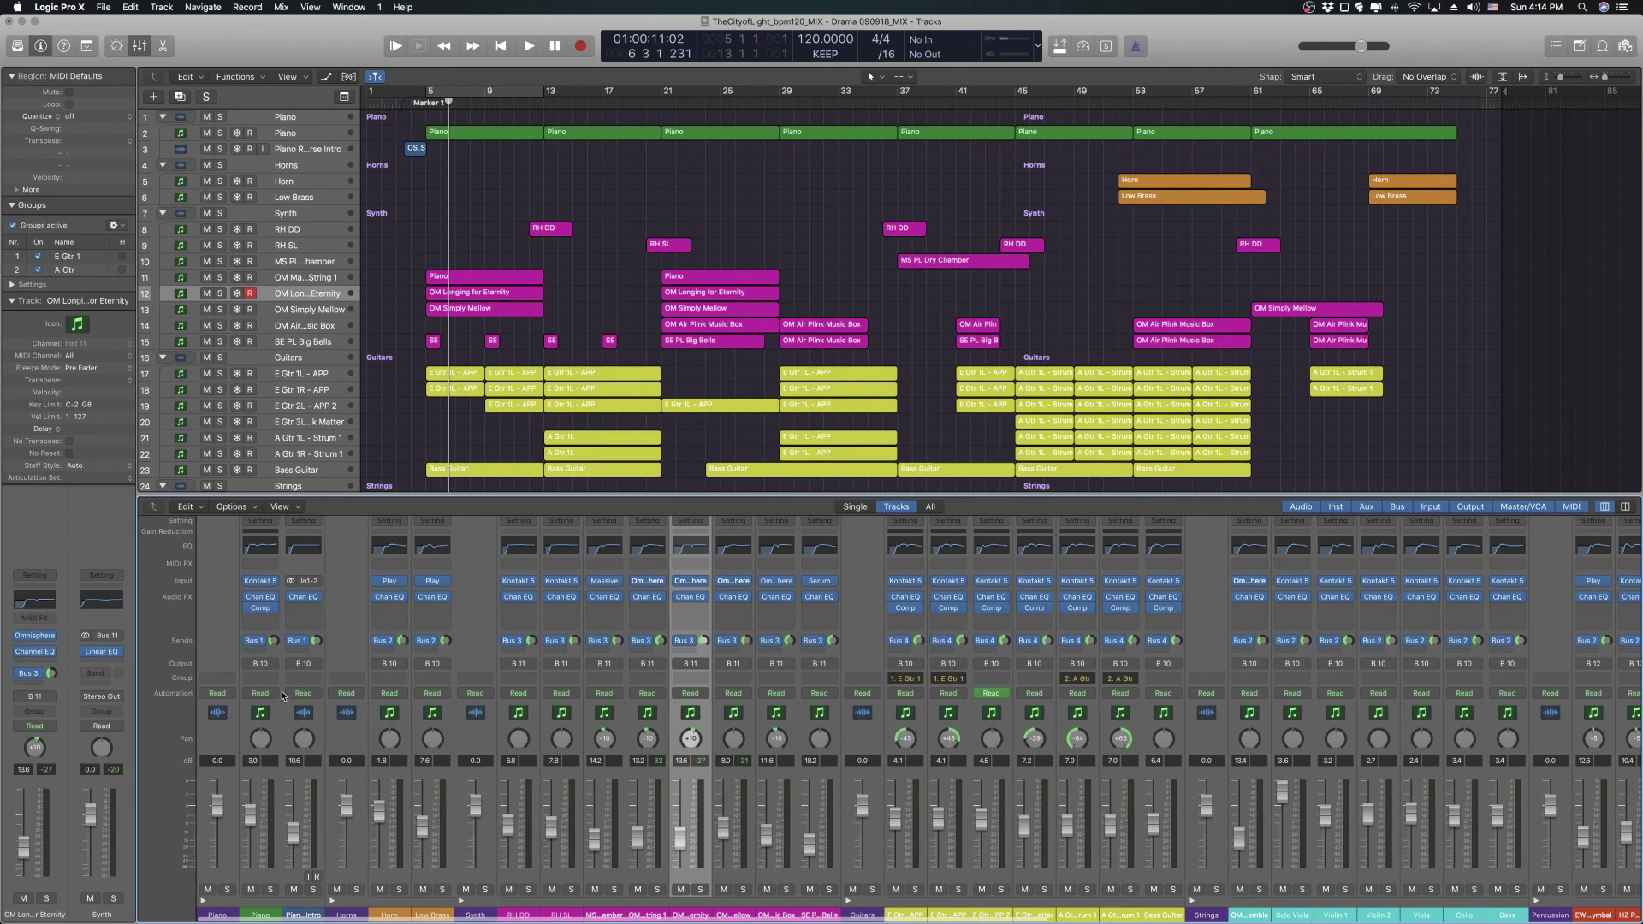
scroll(404, 674, right, 6)
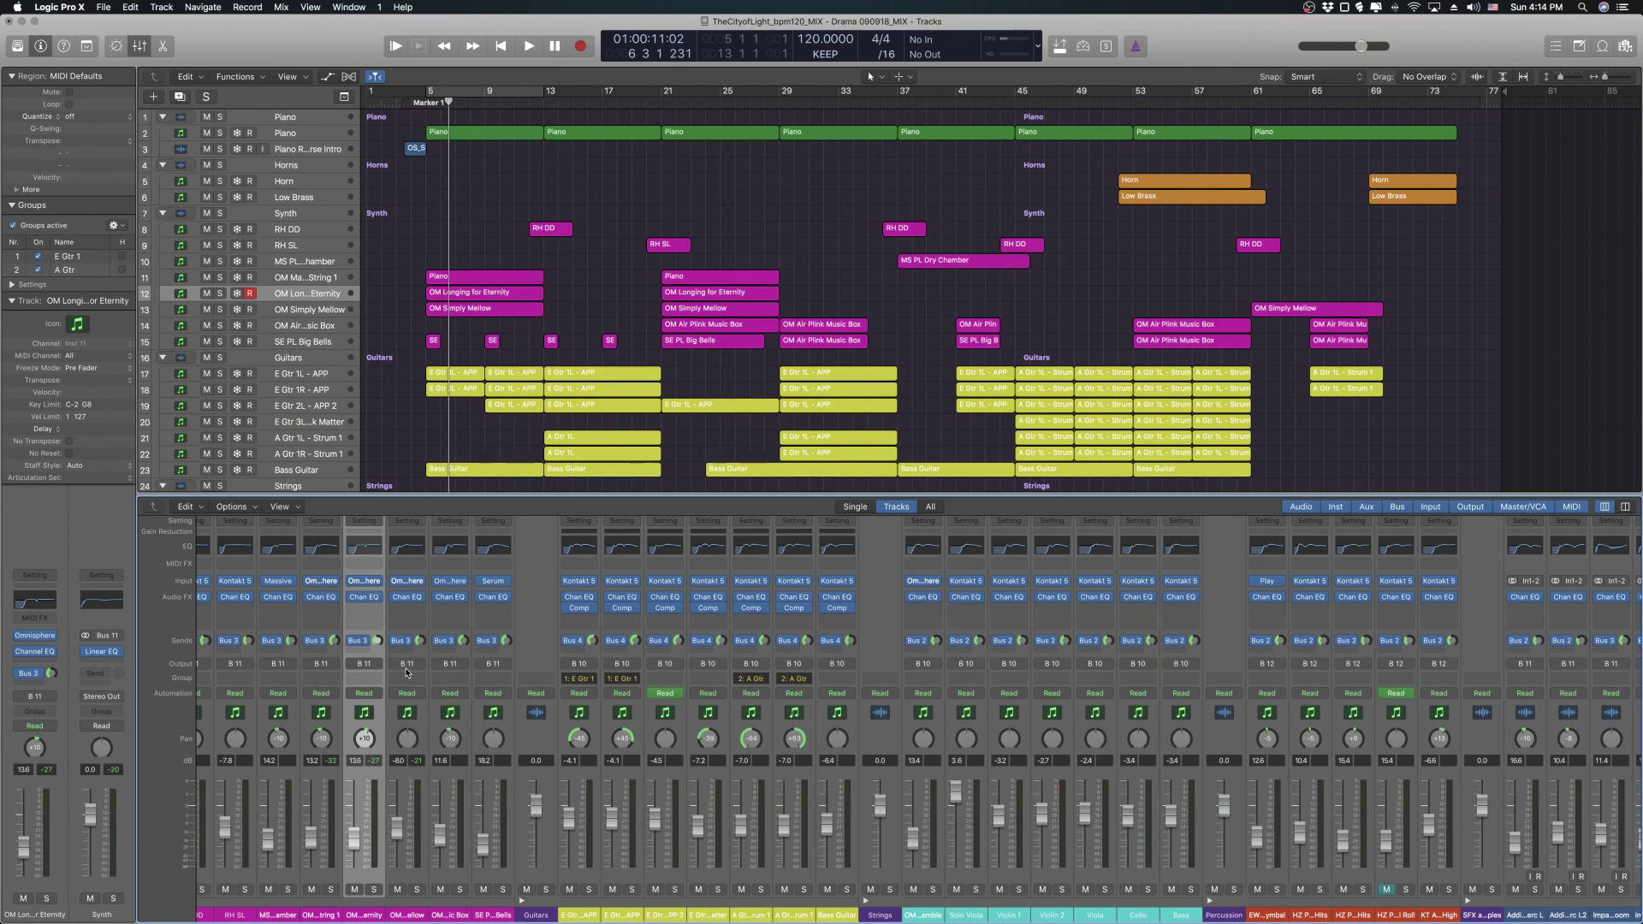
scroll(405, 672, right, 10)
scroll(401, 669, right, 2)
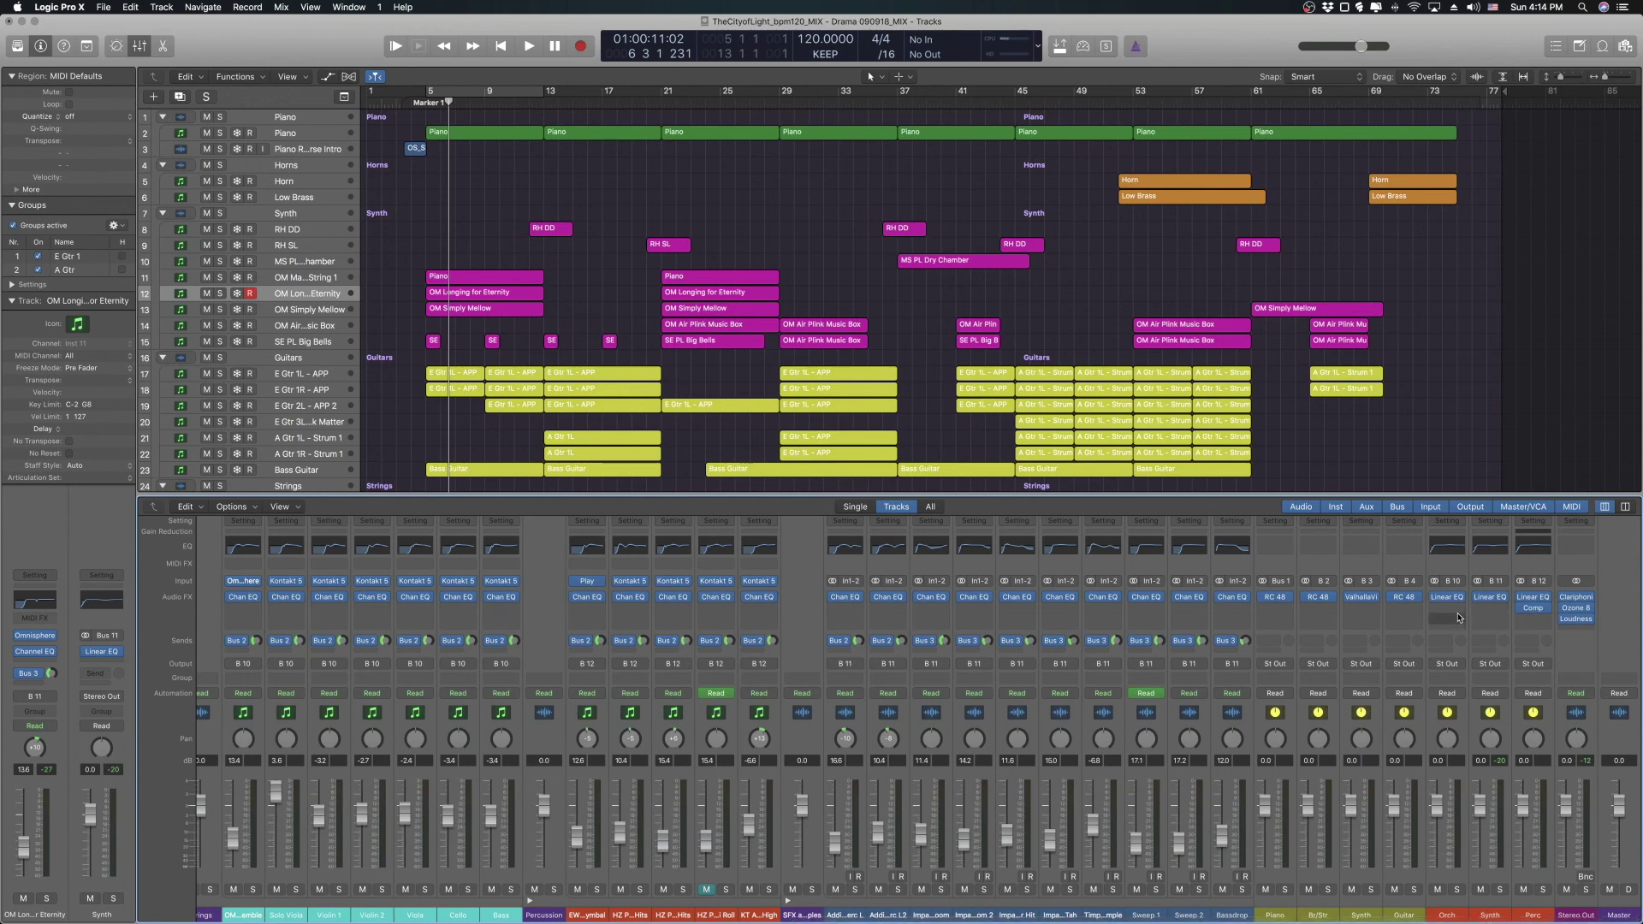
scroll(697, 733, left, 1)
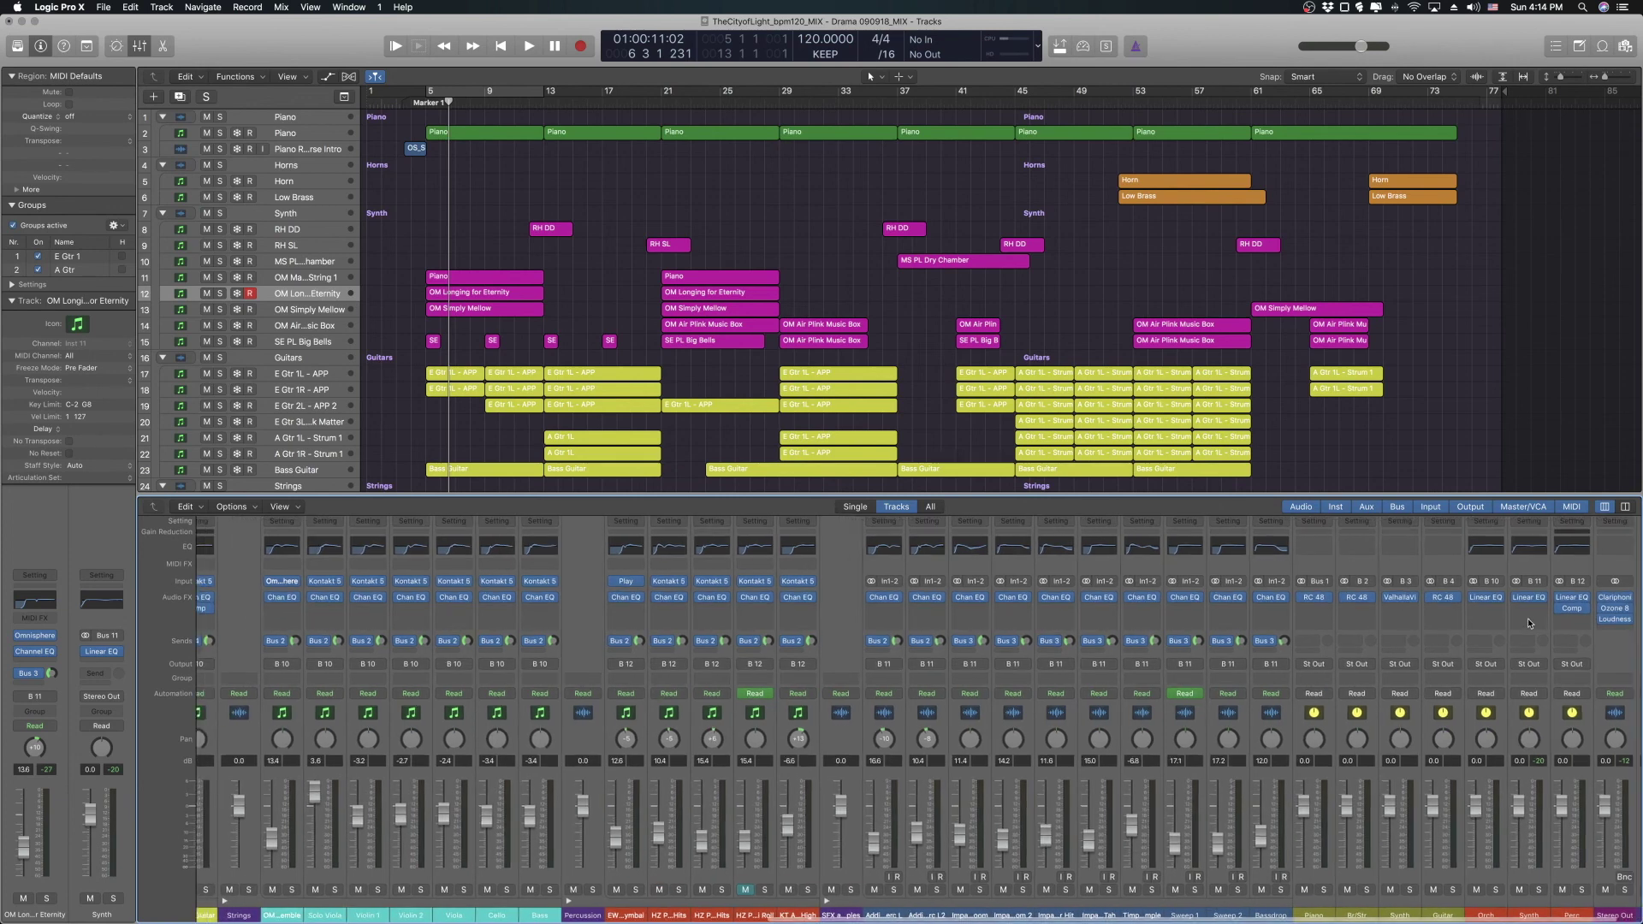
scroll(740, 736, left, 2)
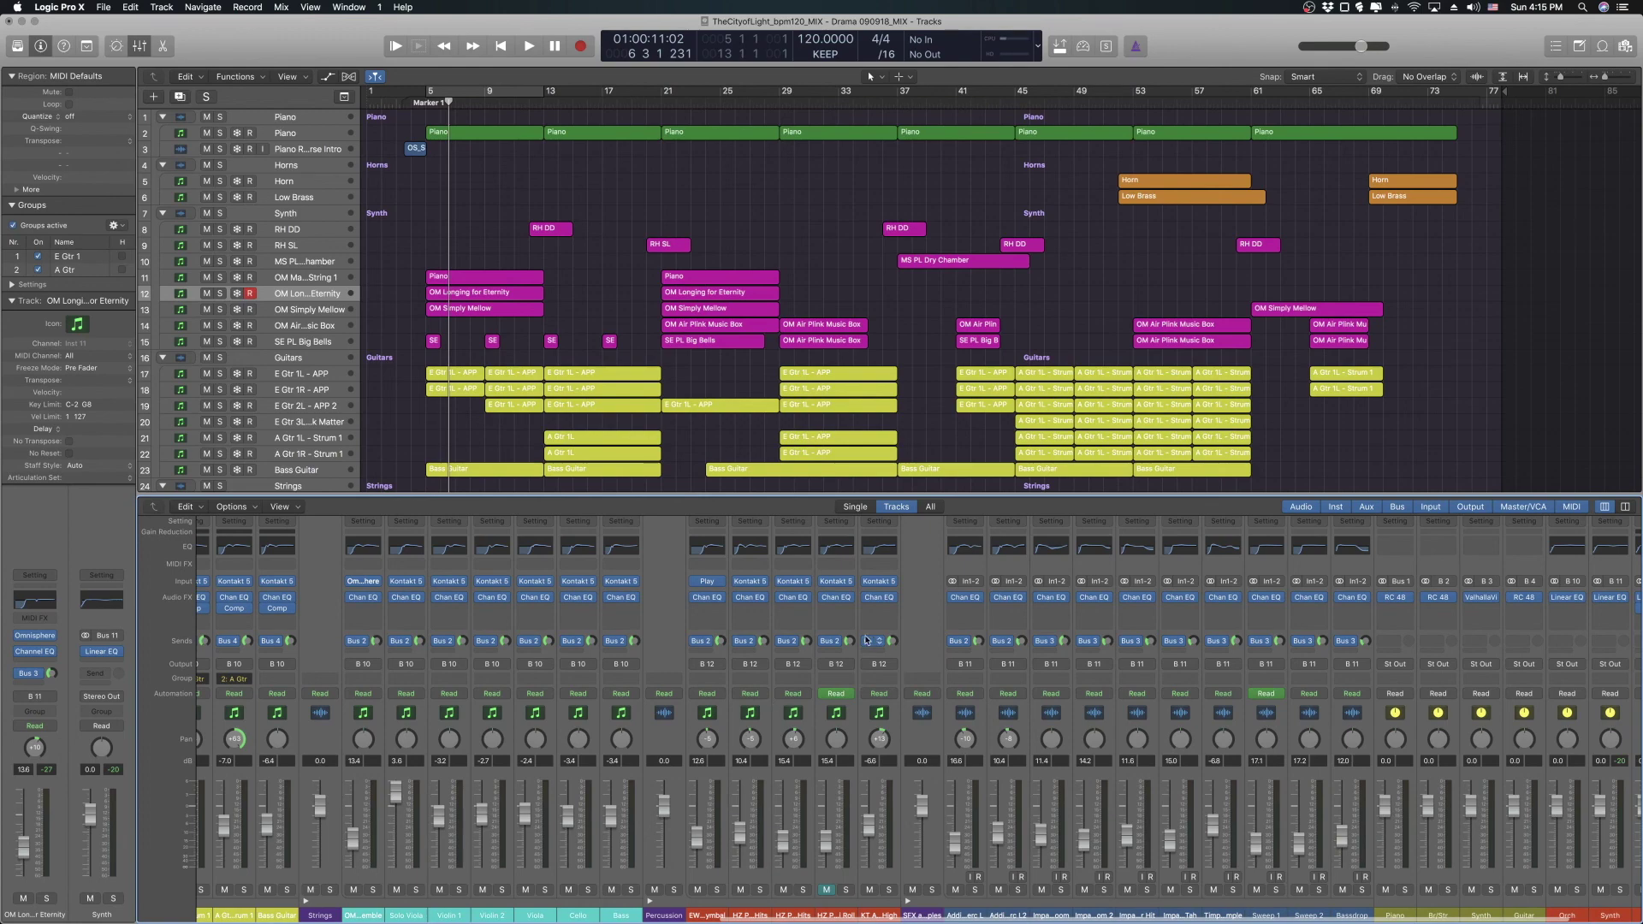
scroll(1125, 702, right, 1)
scroll(1198, 667, right, 2)
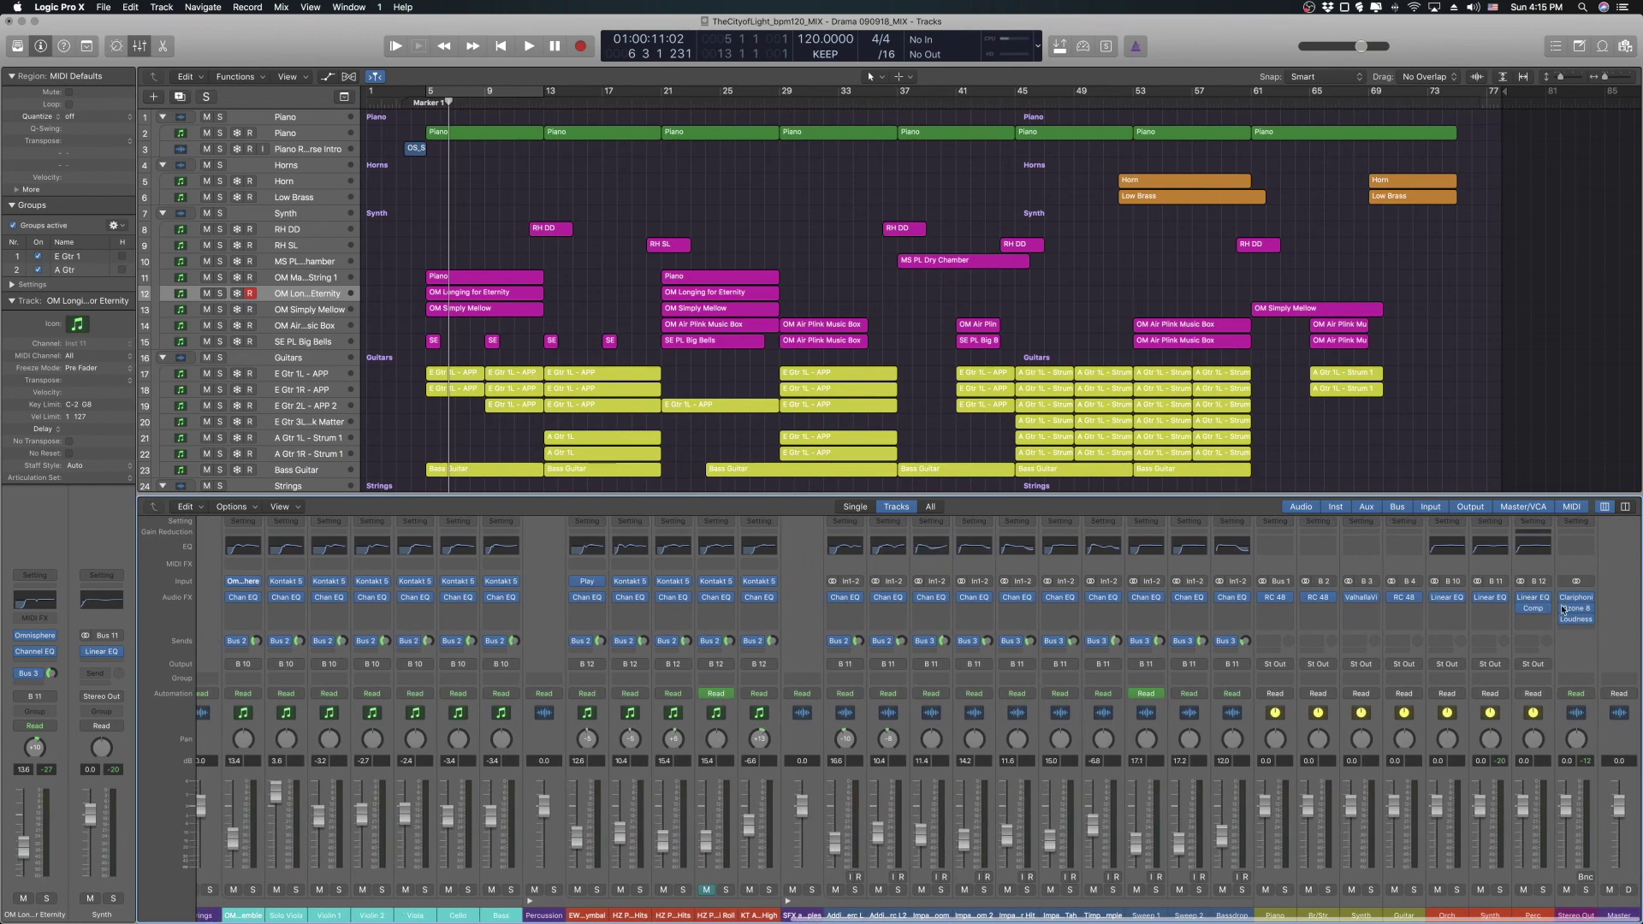
scroll(1065, 642, left, 4)
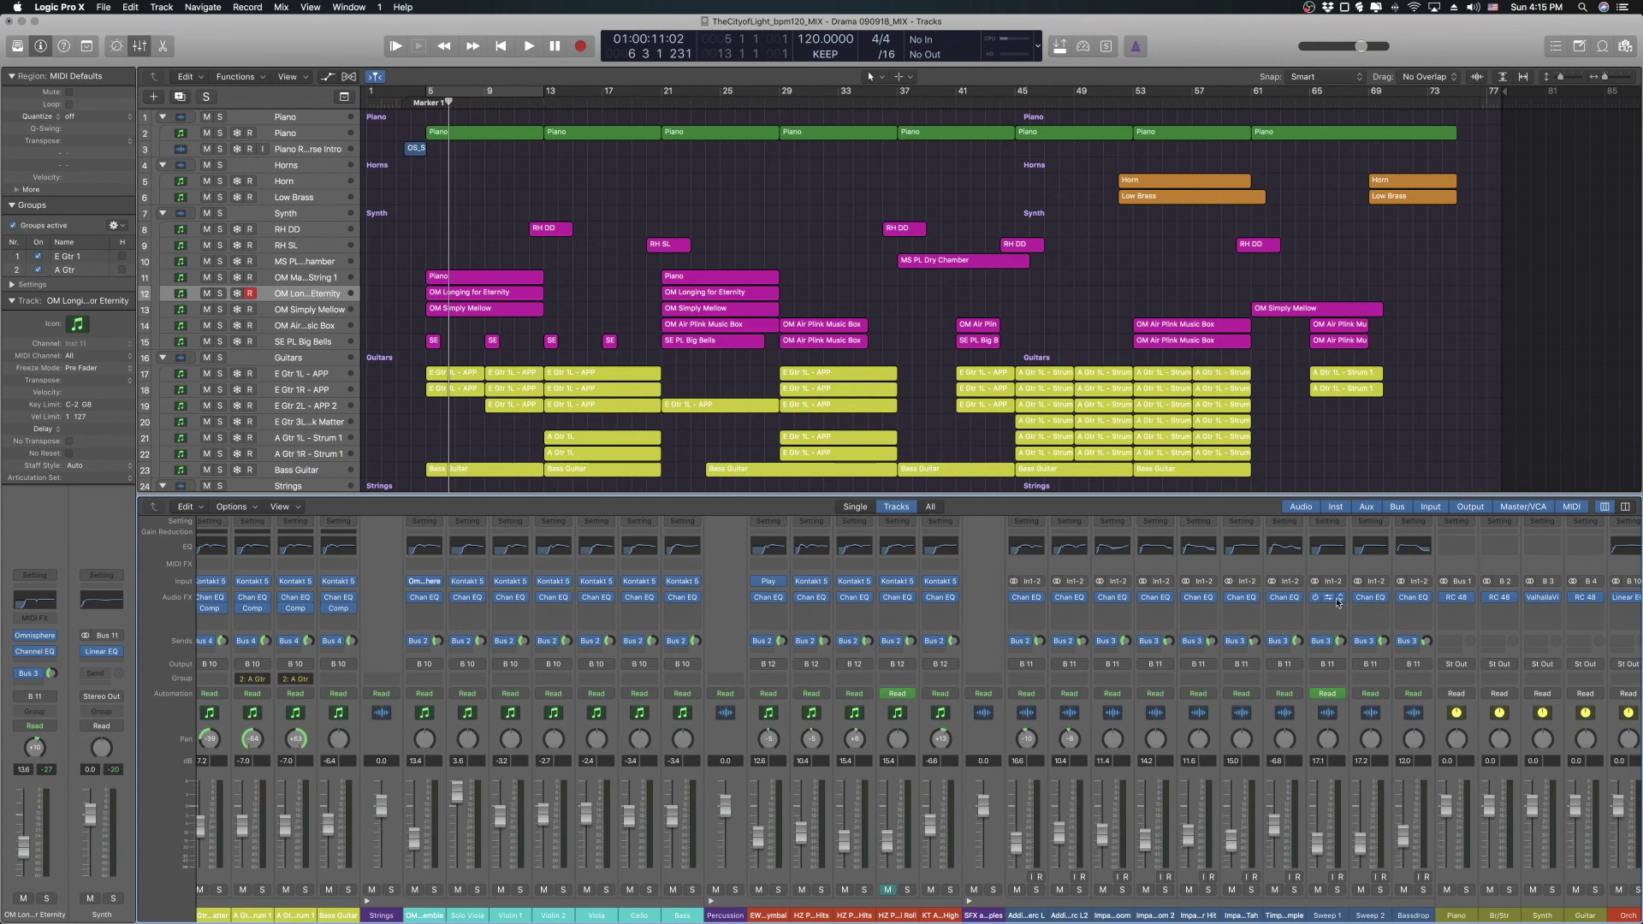
scroll(892, 652, right, 4)
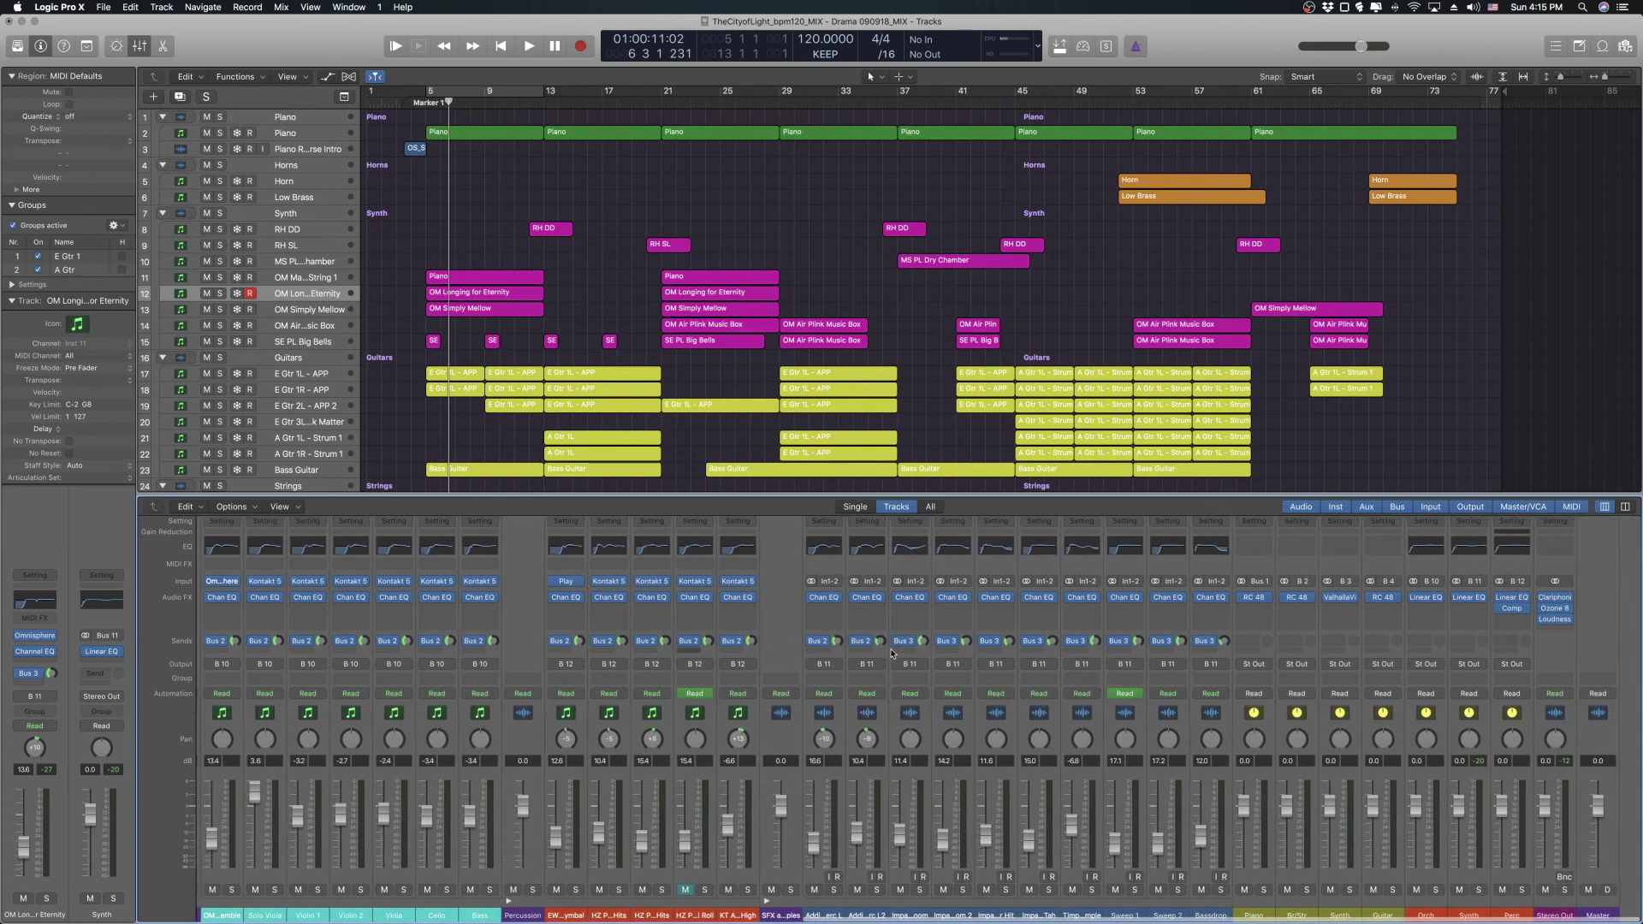
scroll(891, 652, left, 9)
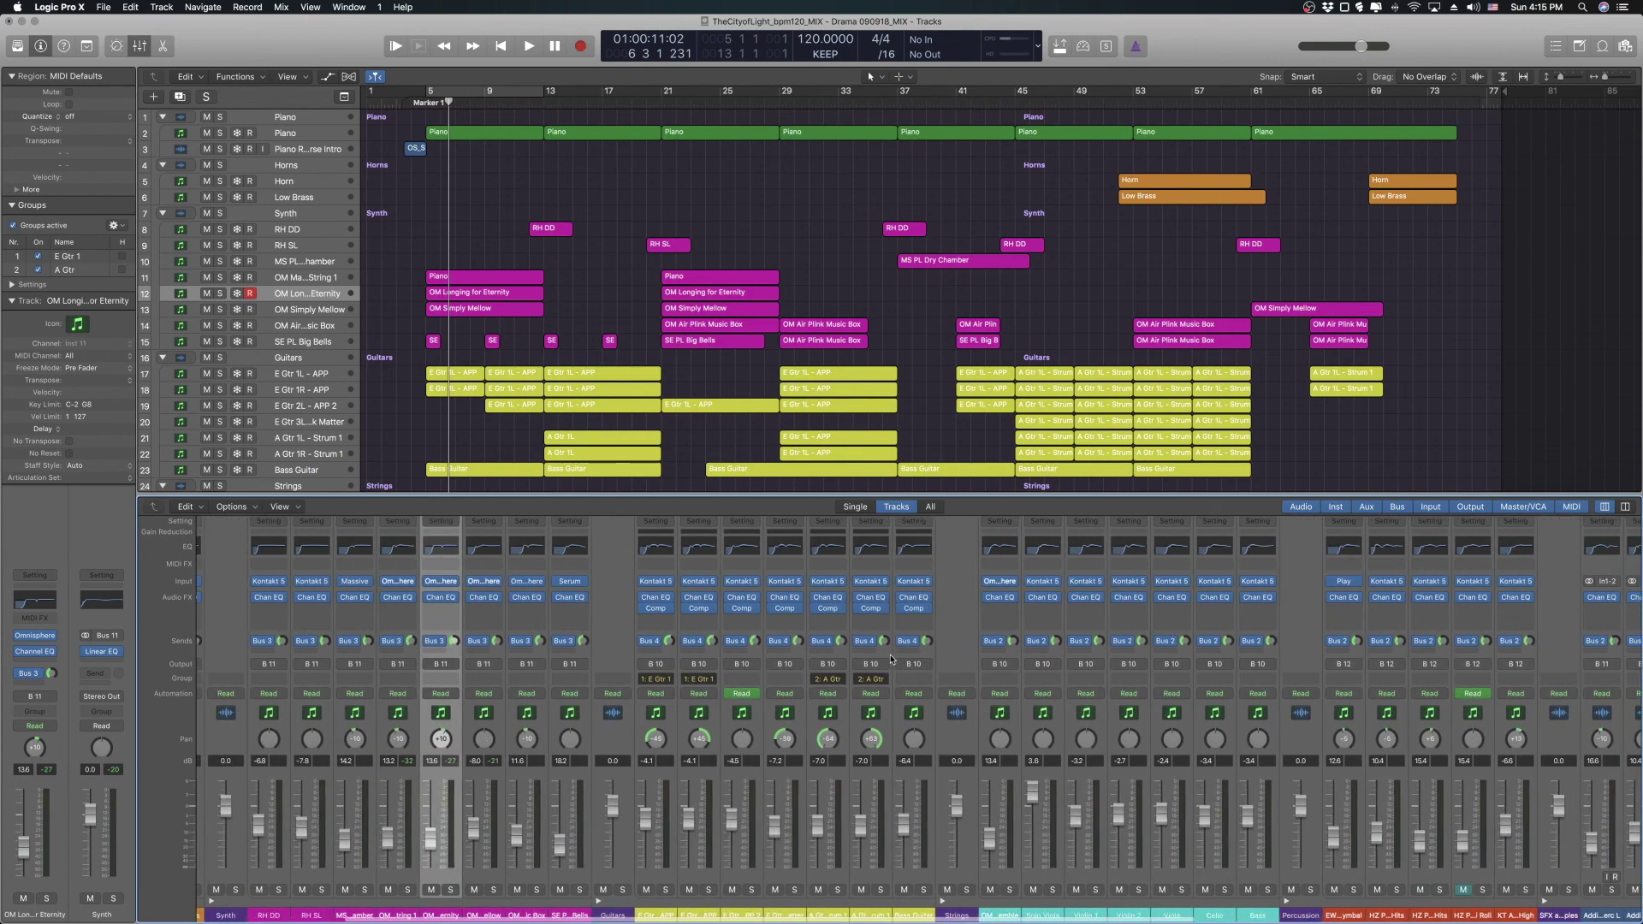
key(x)
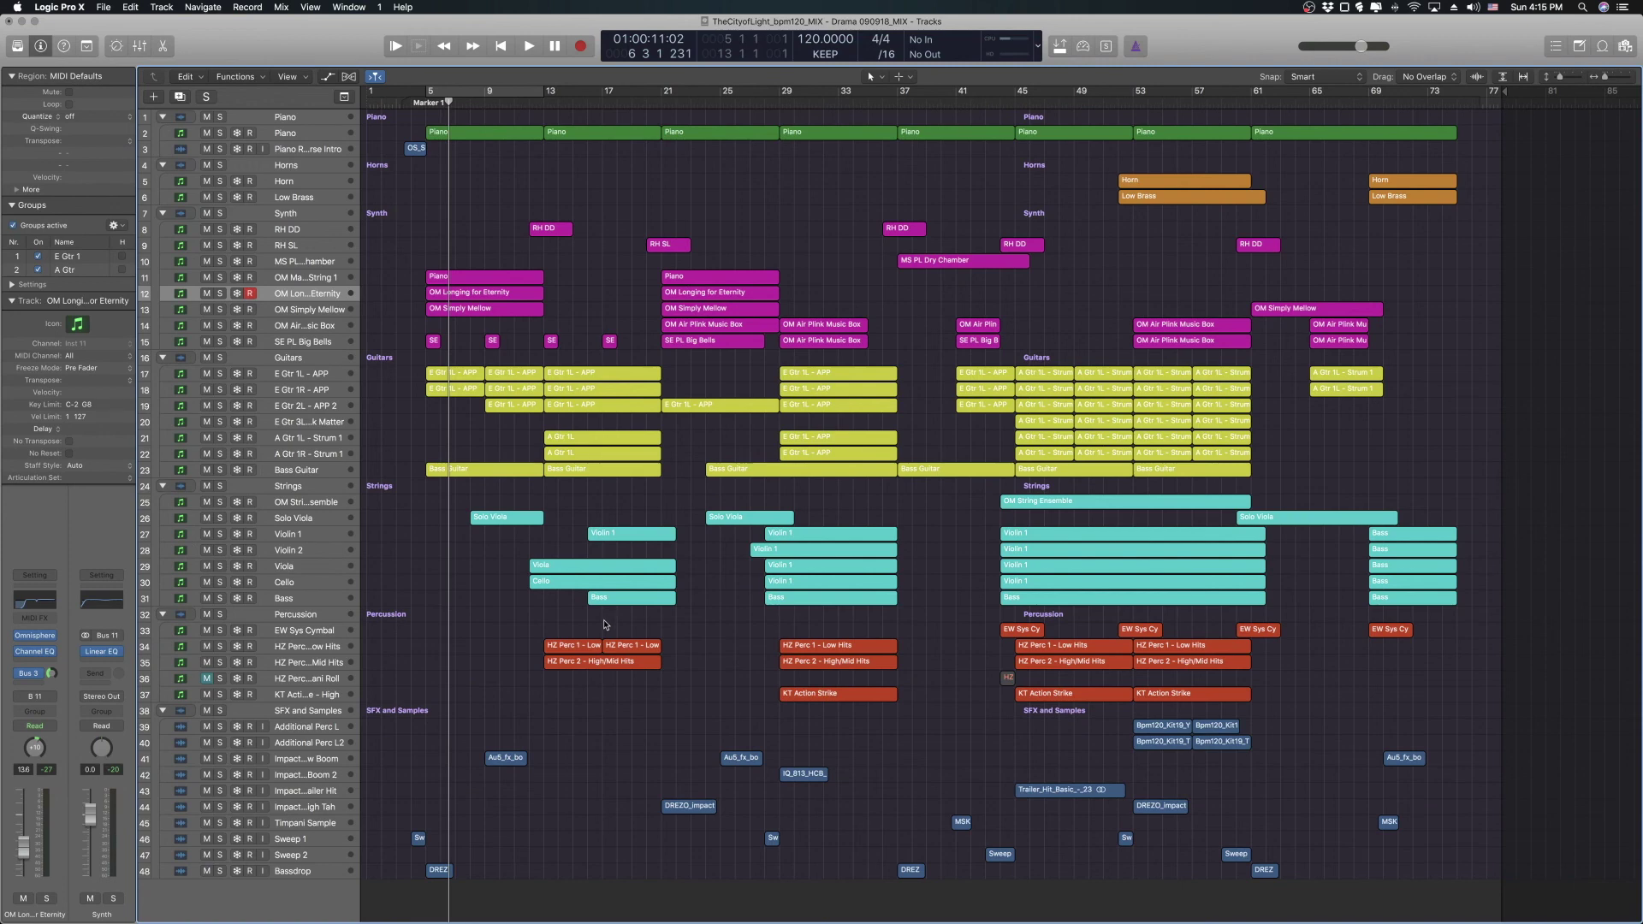